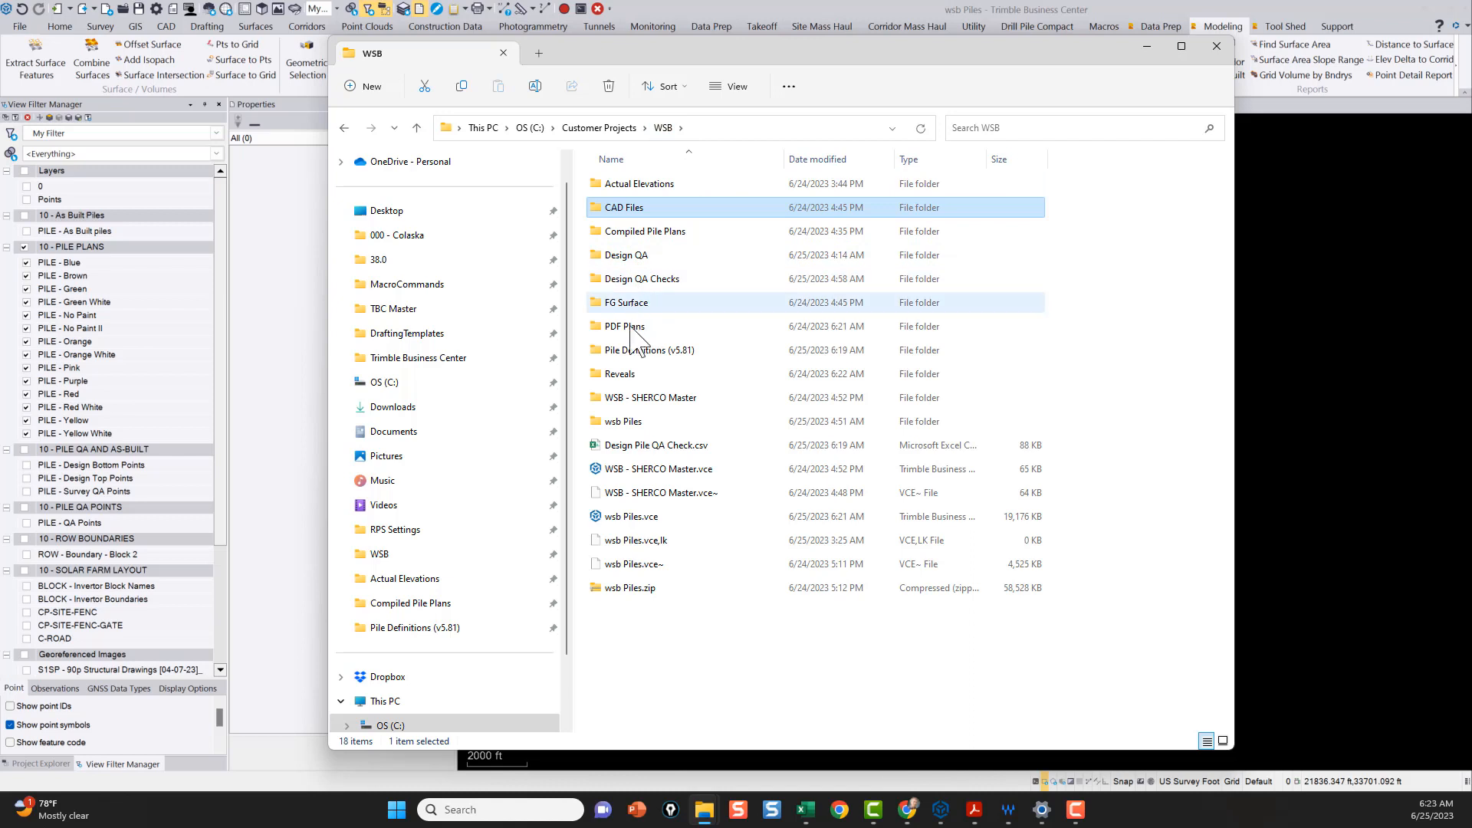
Step: Look inside the WSB project's PDF Plans folder and open PB11_ACTUAL ELEV.csv from the Actual Elevations folder
double_click(638, 326)
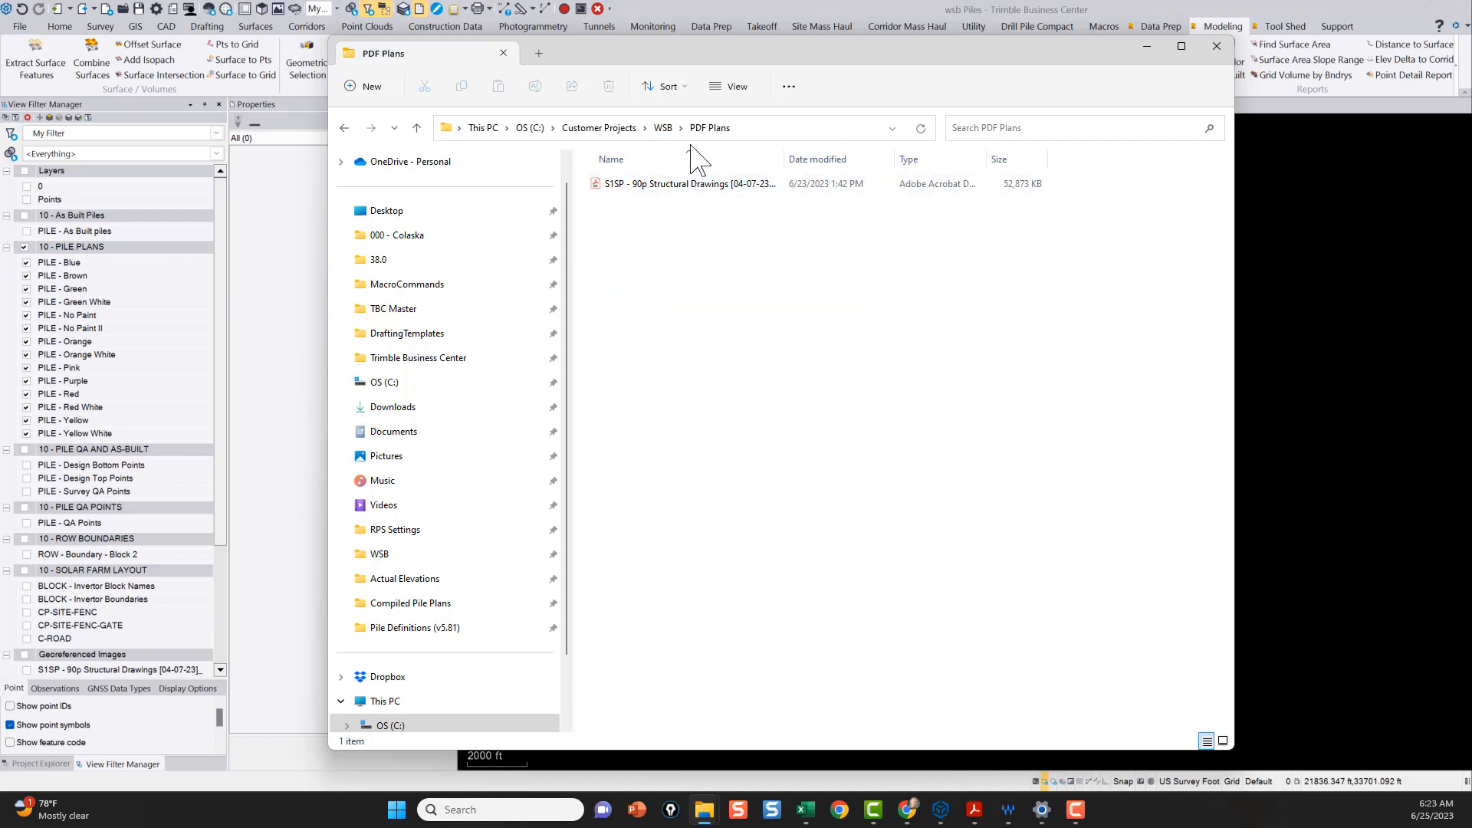
click(664, 128)
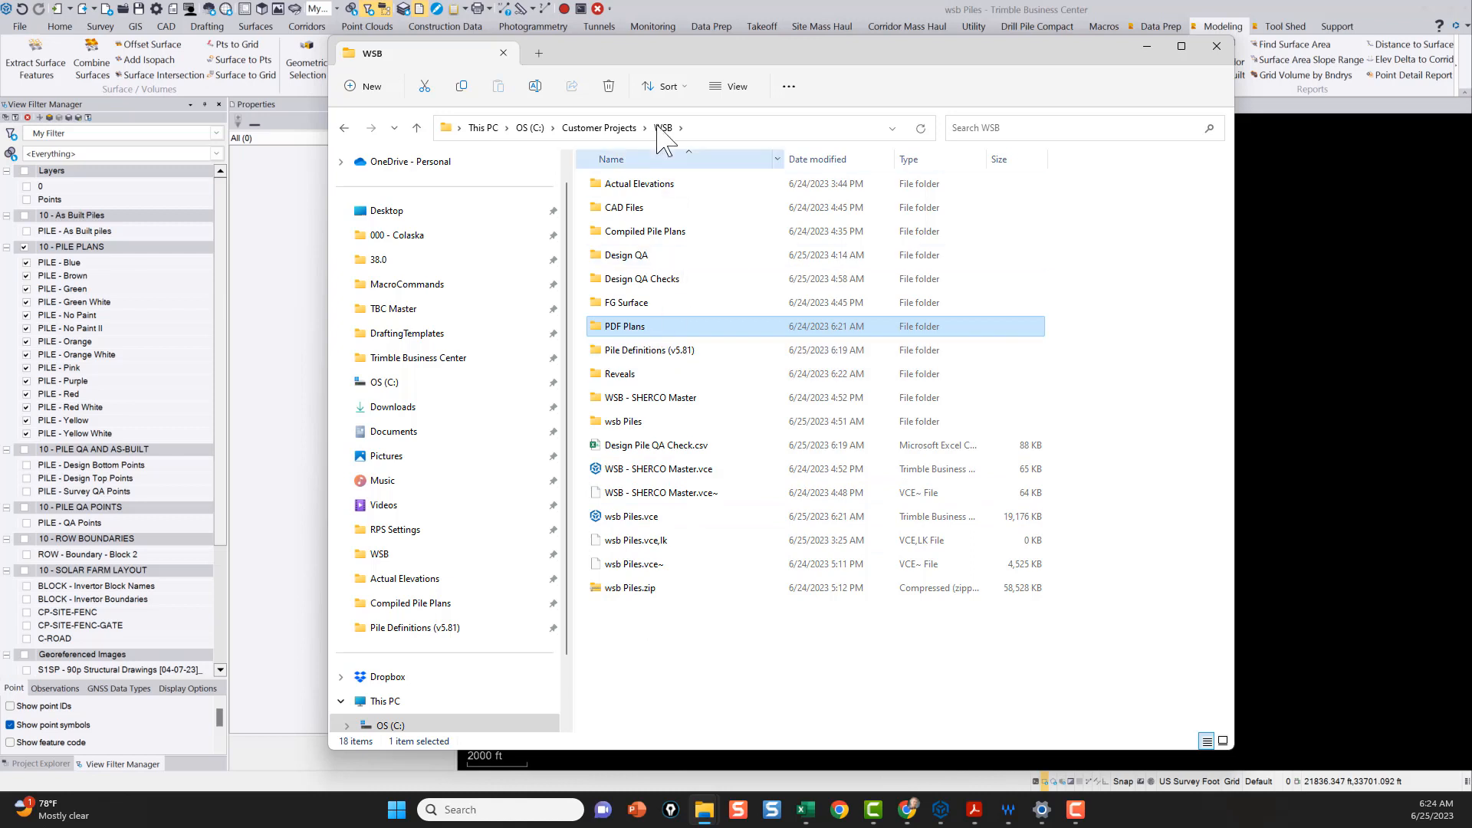
click(632, 188)
double_click(632, 189)
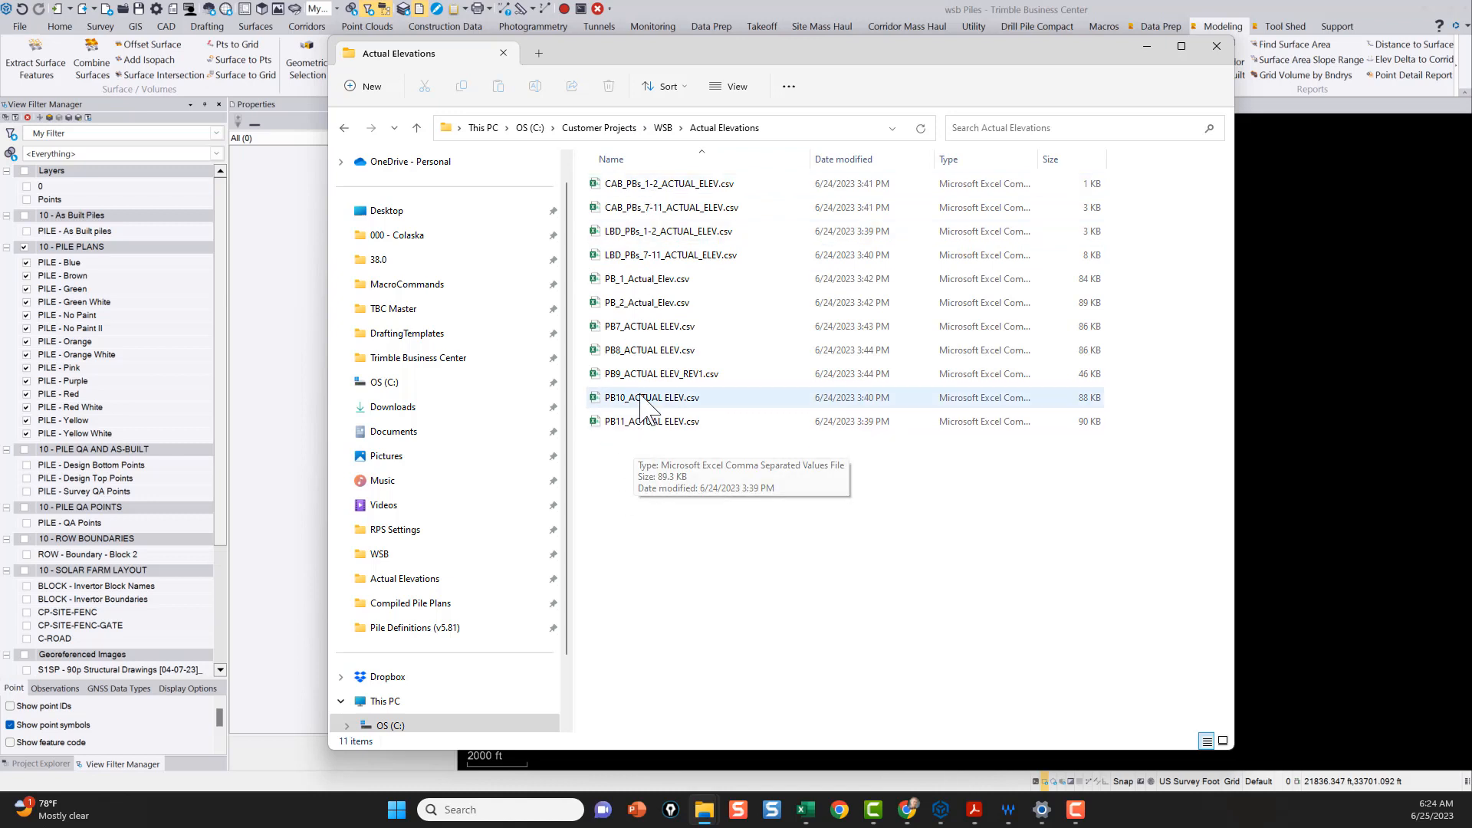
double_click(643, 426)
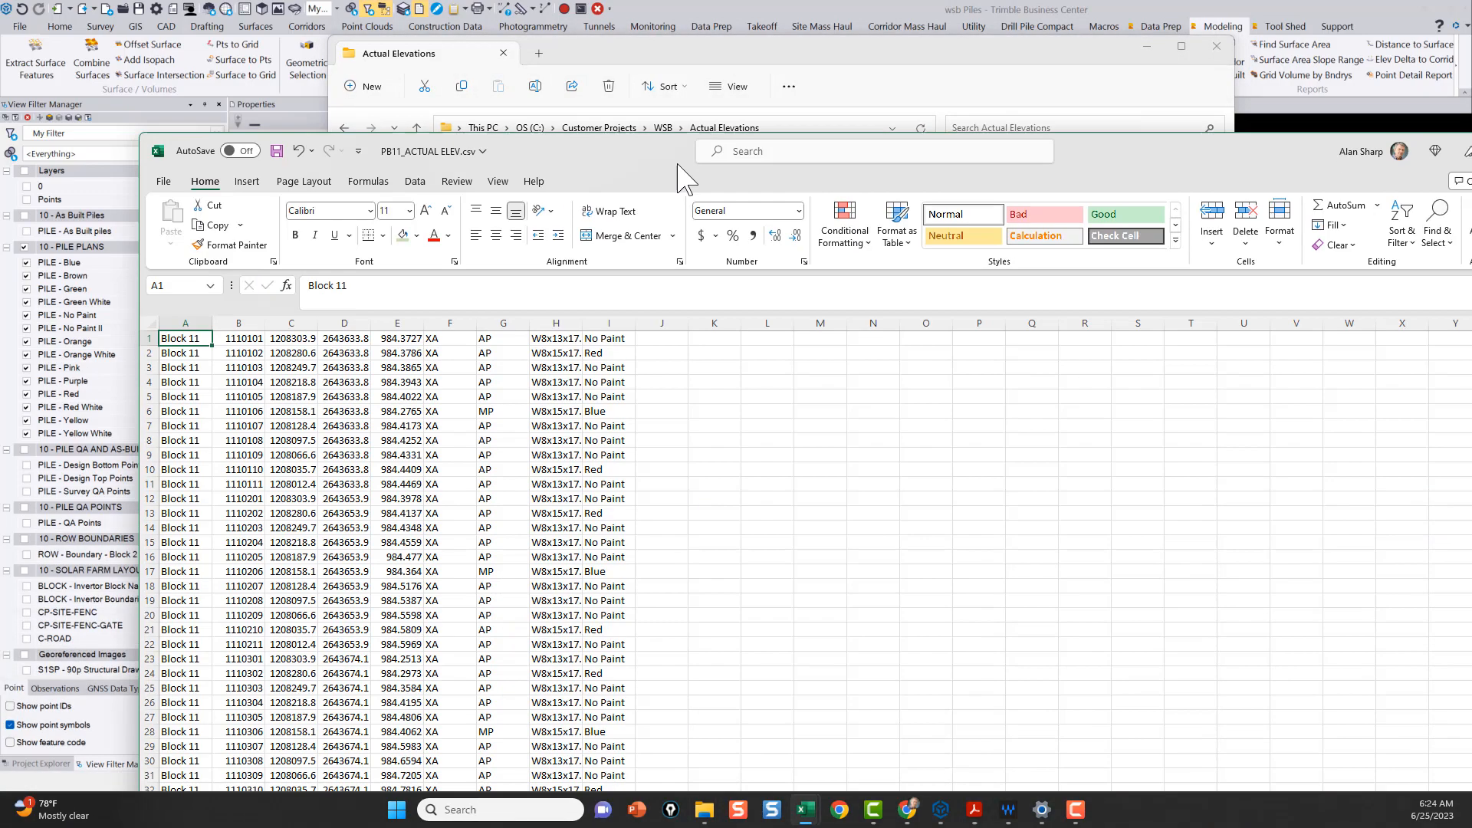
Step: Maximize the PB11_ACTUAL ELEV.csv workbook window and widen column H to show the full pile sizes
drag(684, 161, 526, 2)
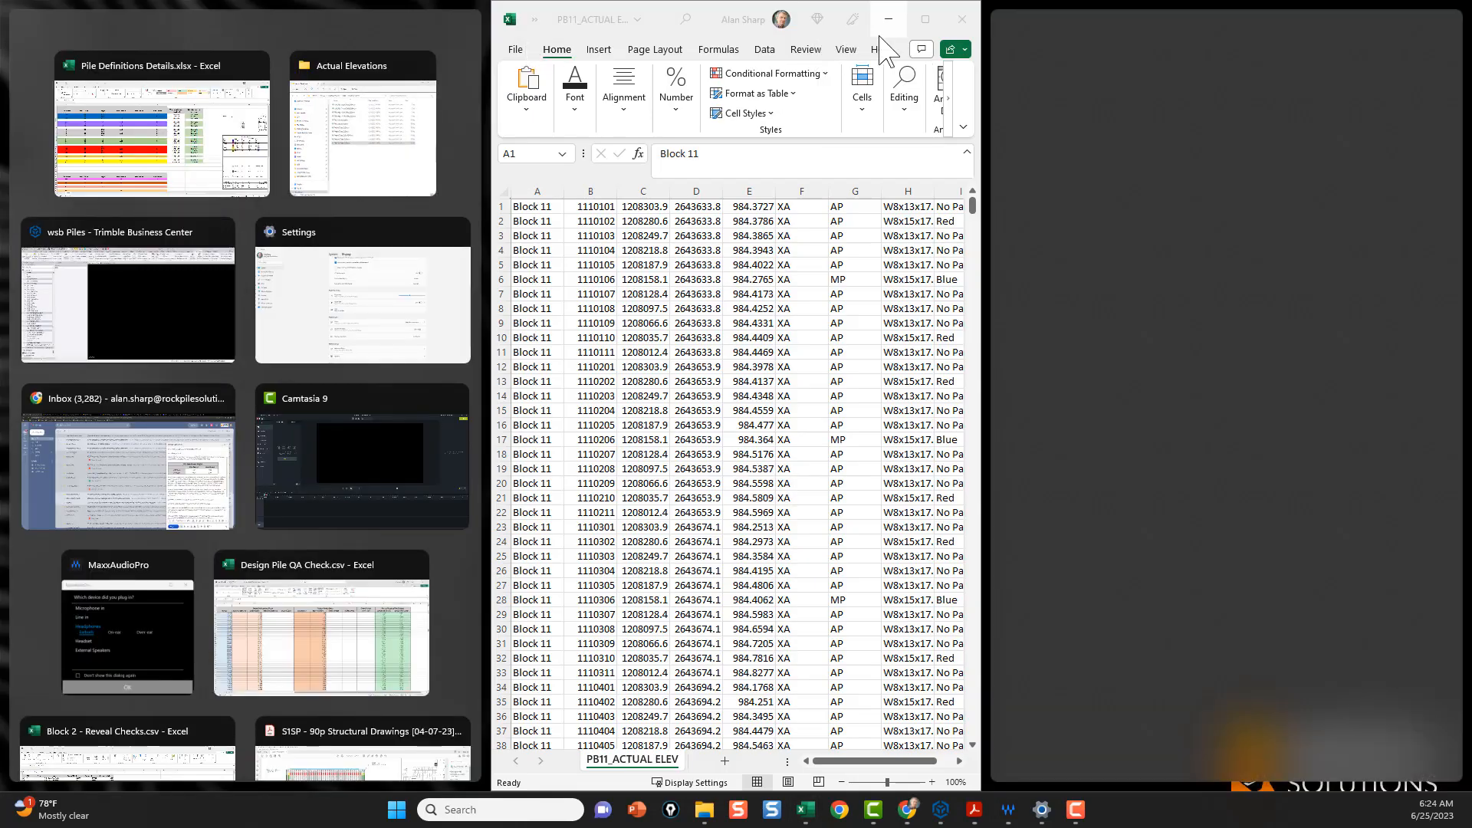
click(926, 19)
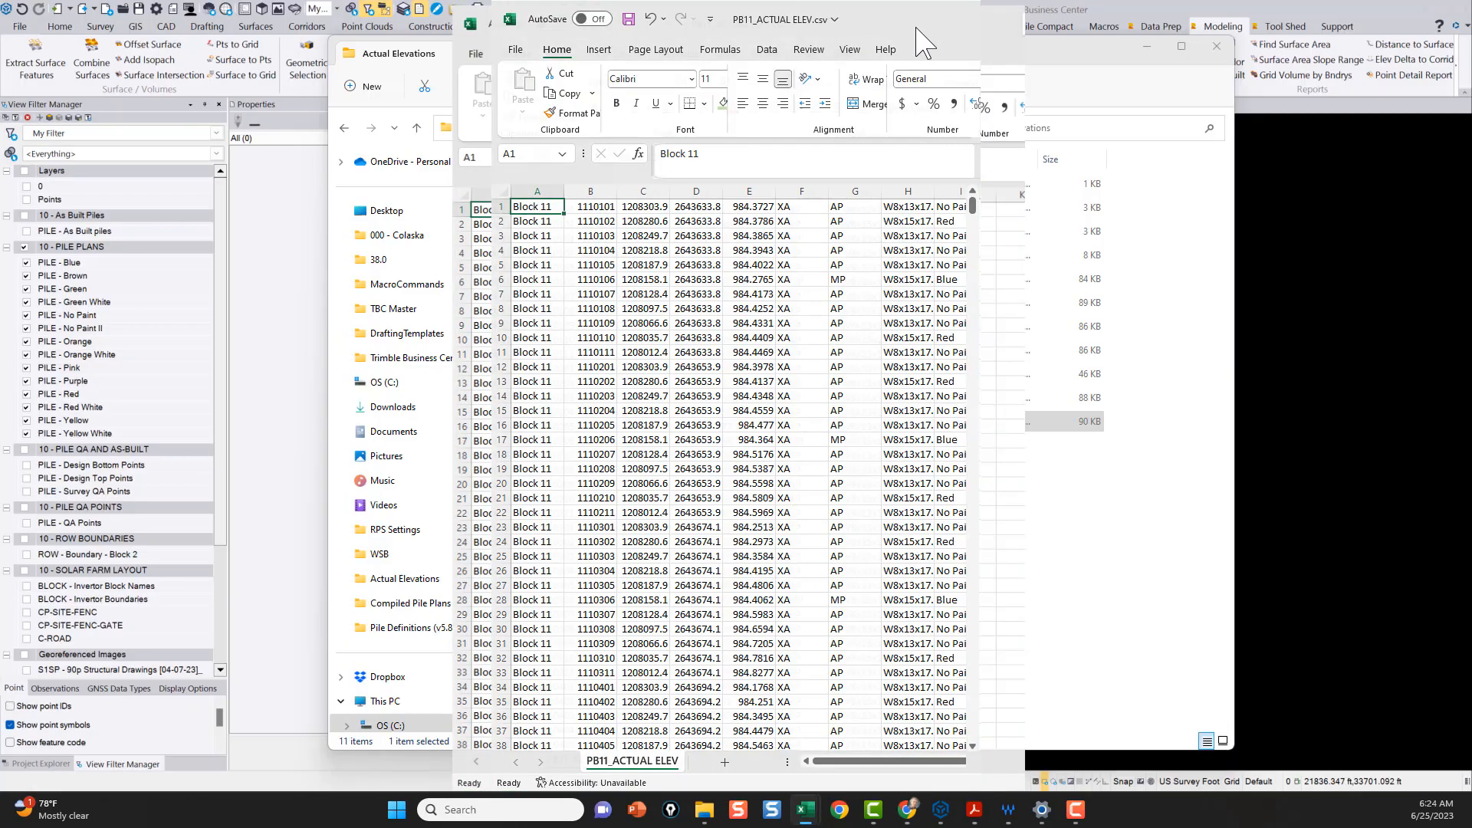
click(611, 365)
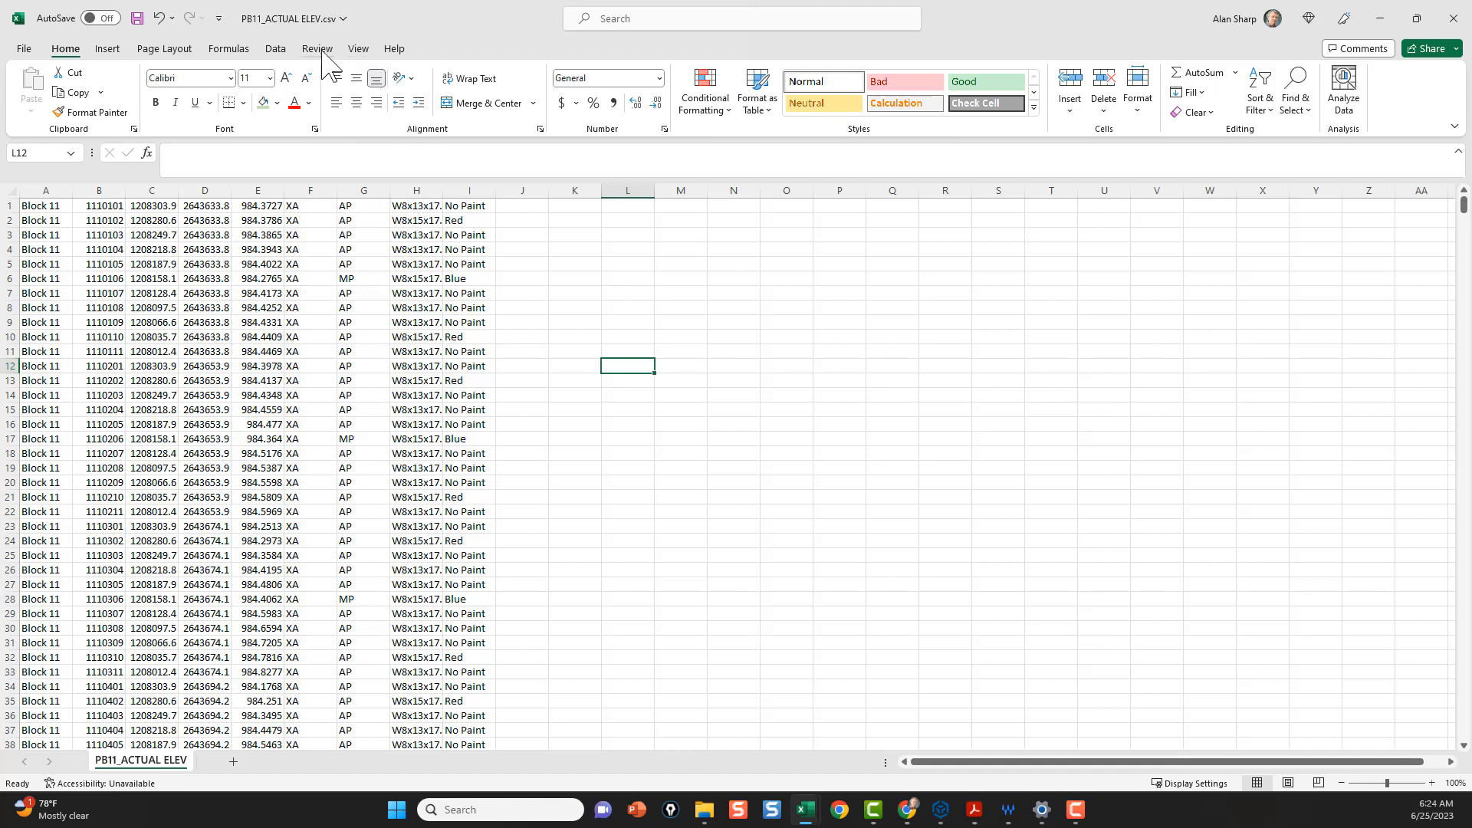
click(275, 48)
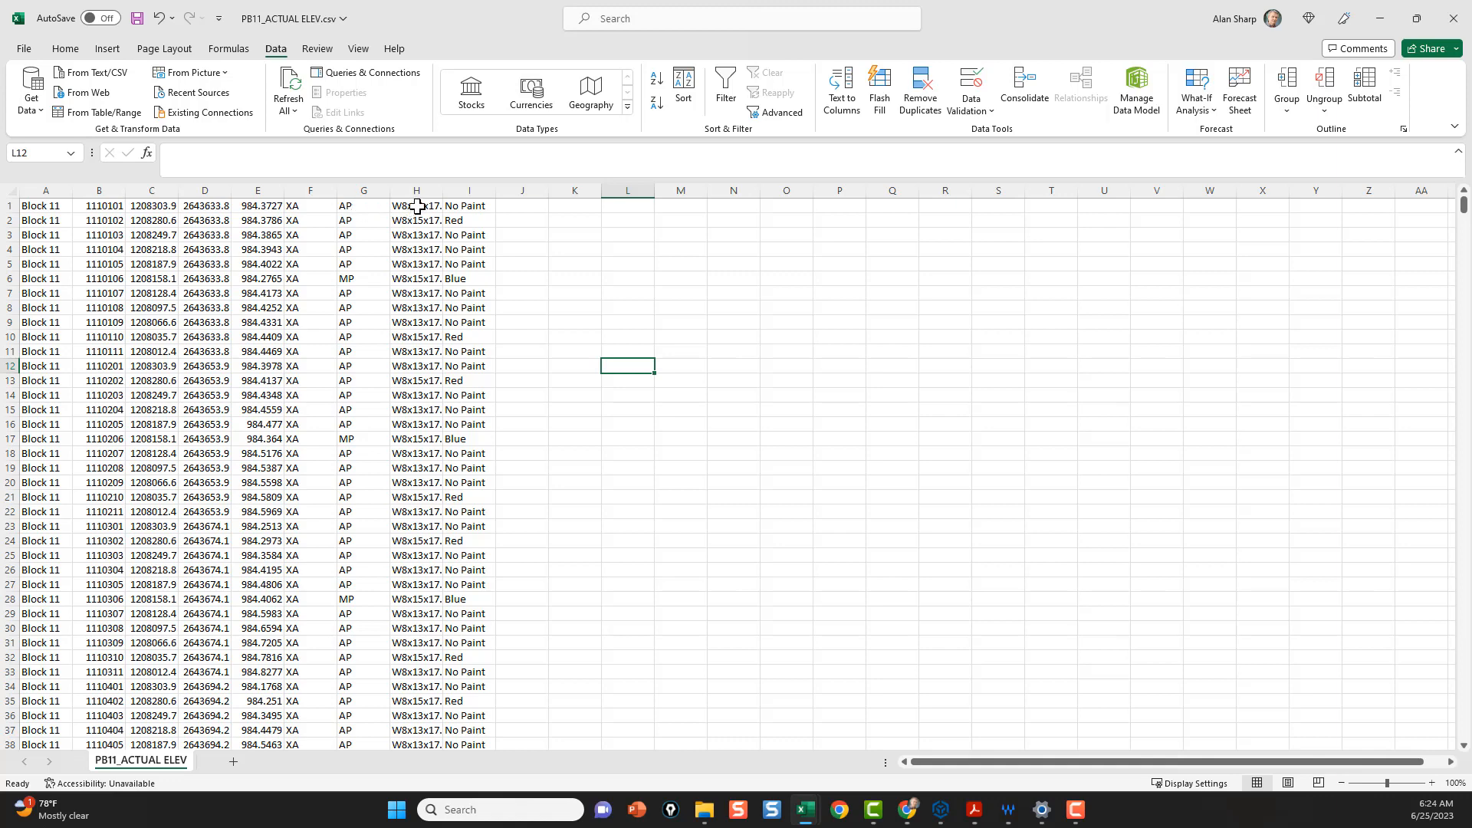
drag(443, 191, 464, 191)
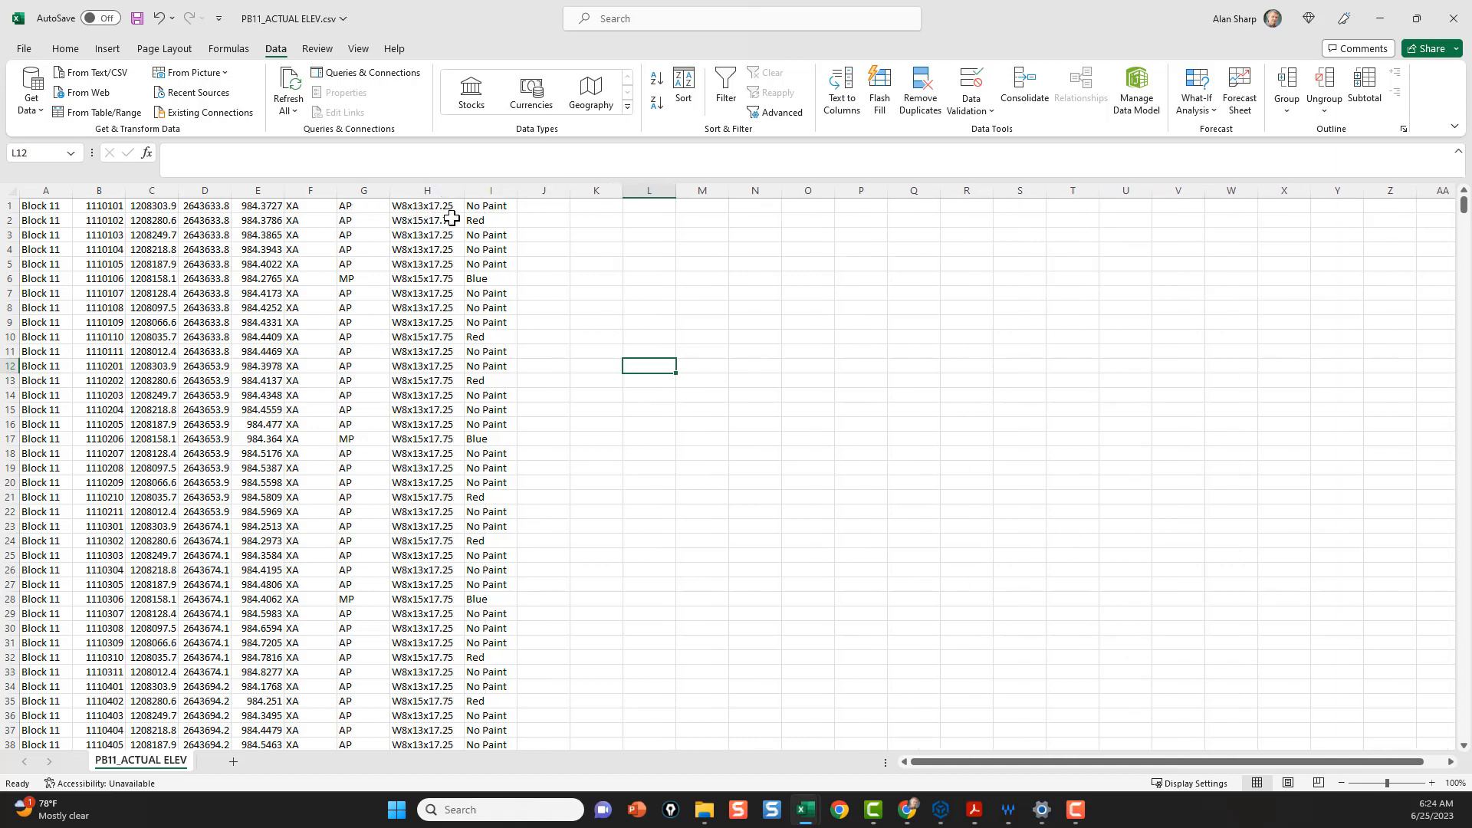
Step: Insert a blank row above the data and enter the header Color in cell I1
click(12, 205)
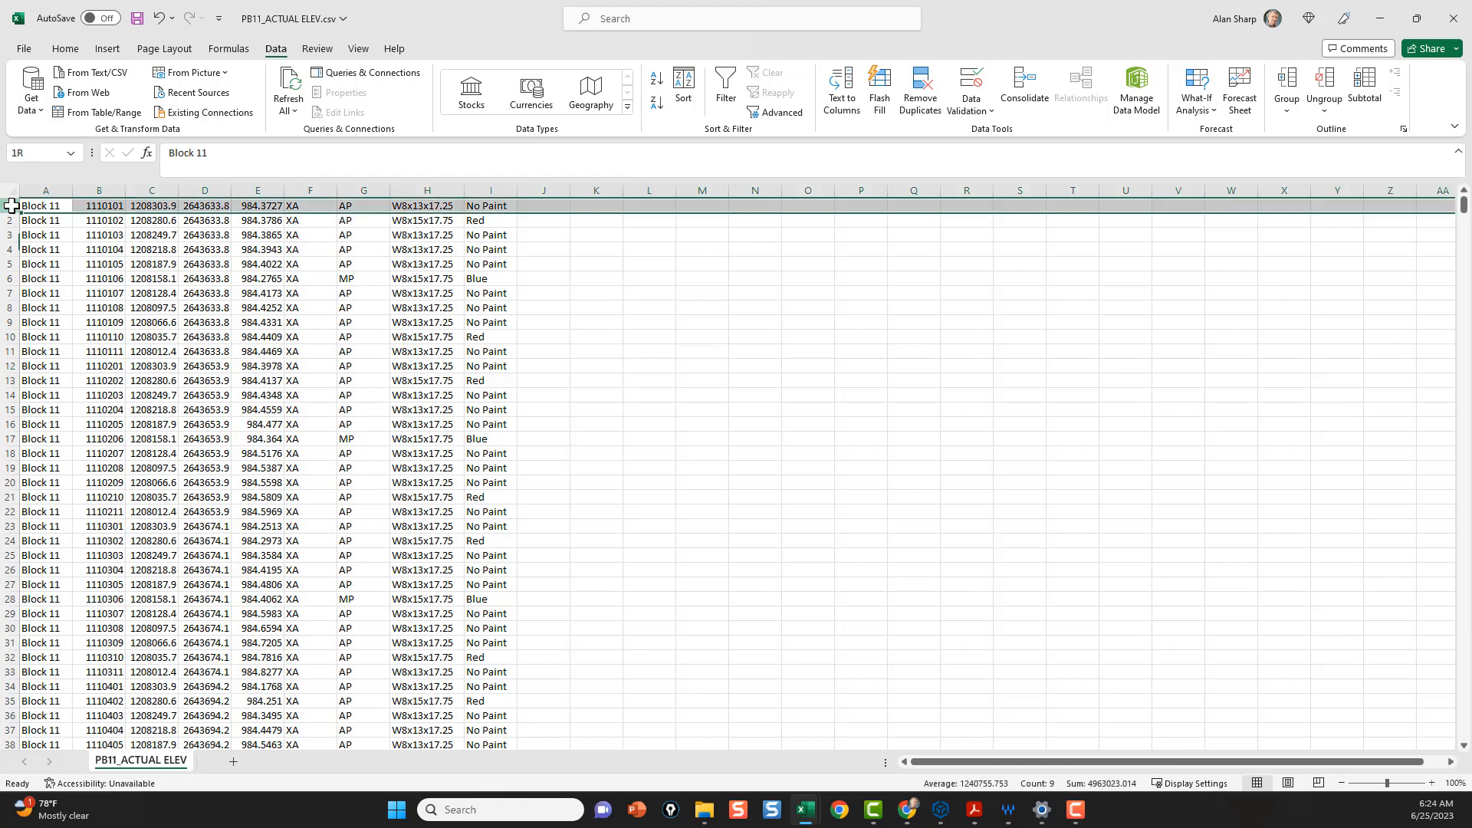
right_click(11, 205)
click(56, 361)
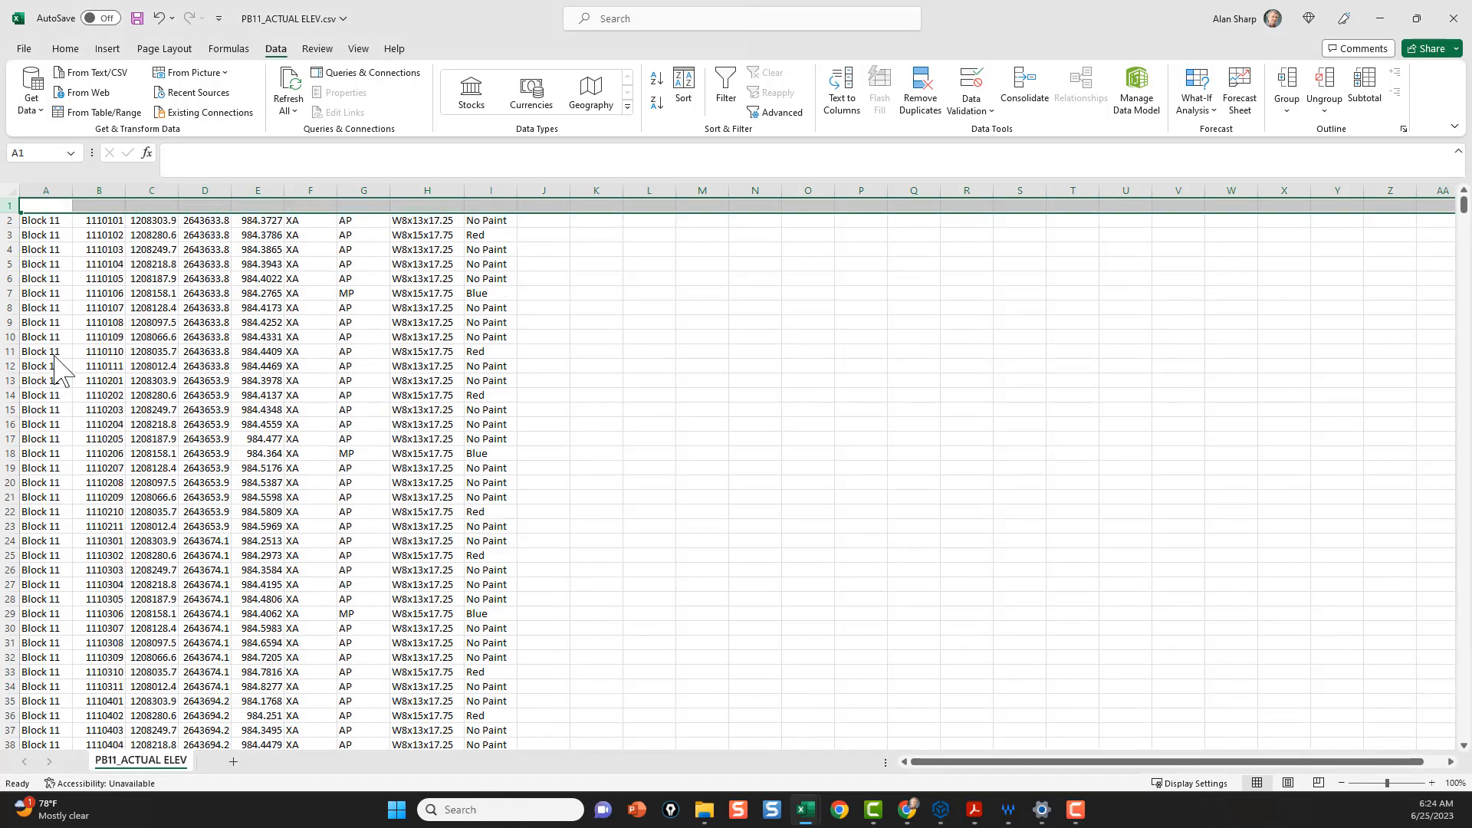
click(495, 206)
text(Color)
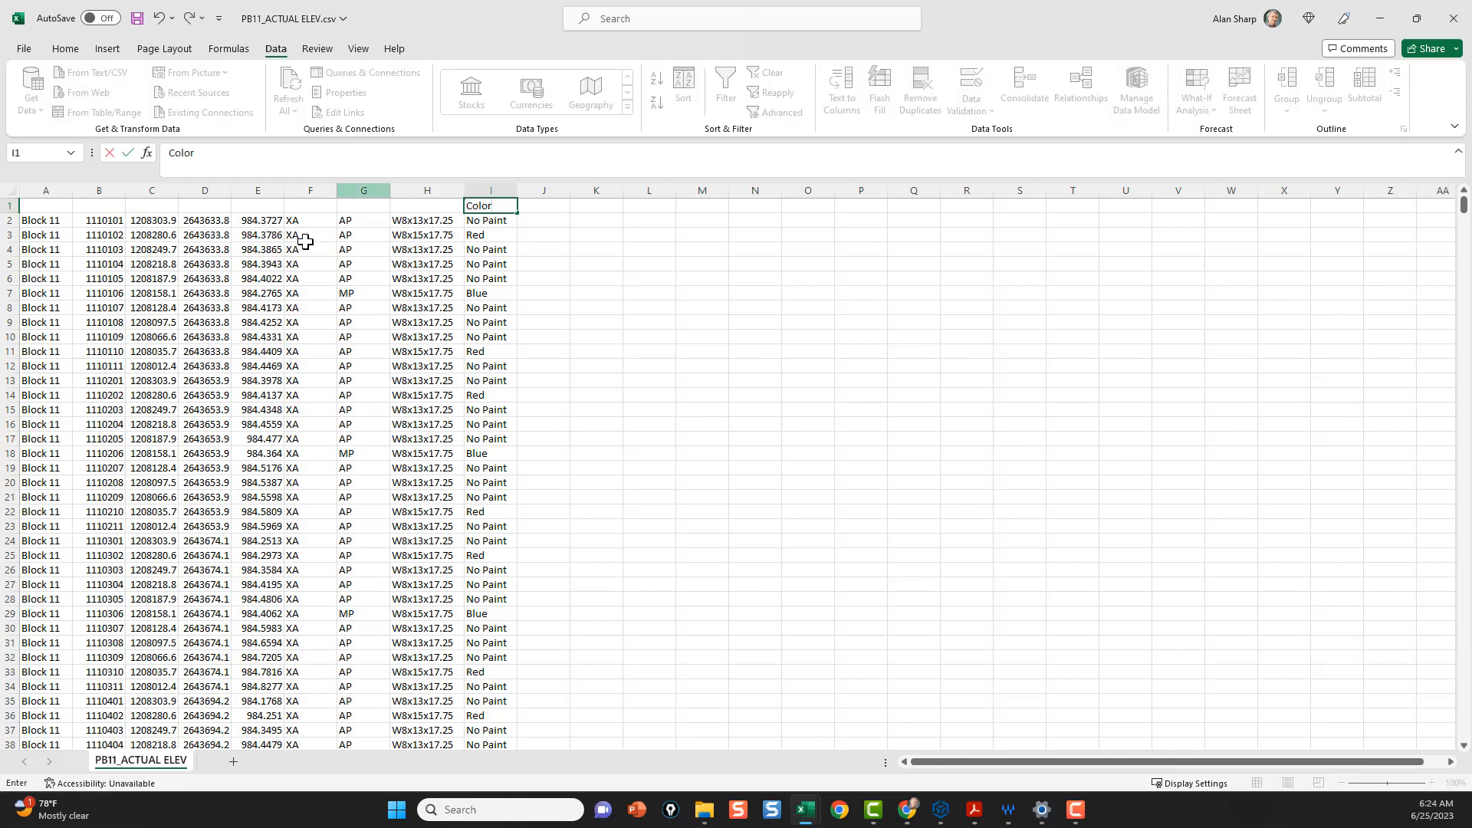
click(649, 336)
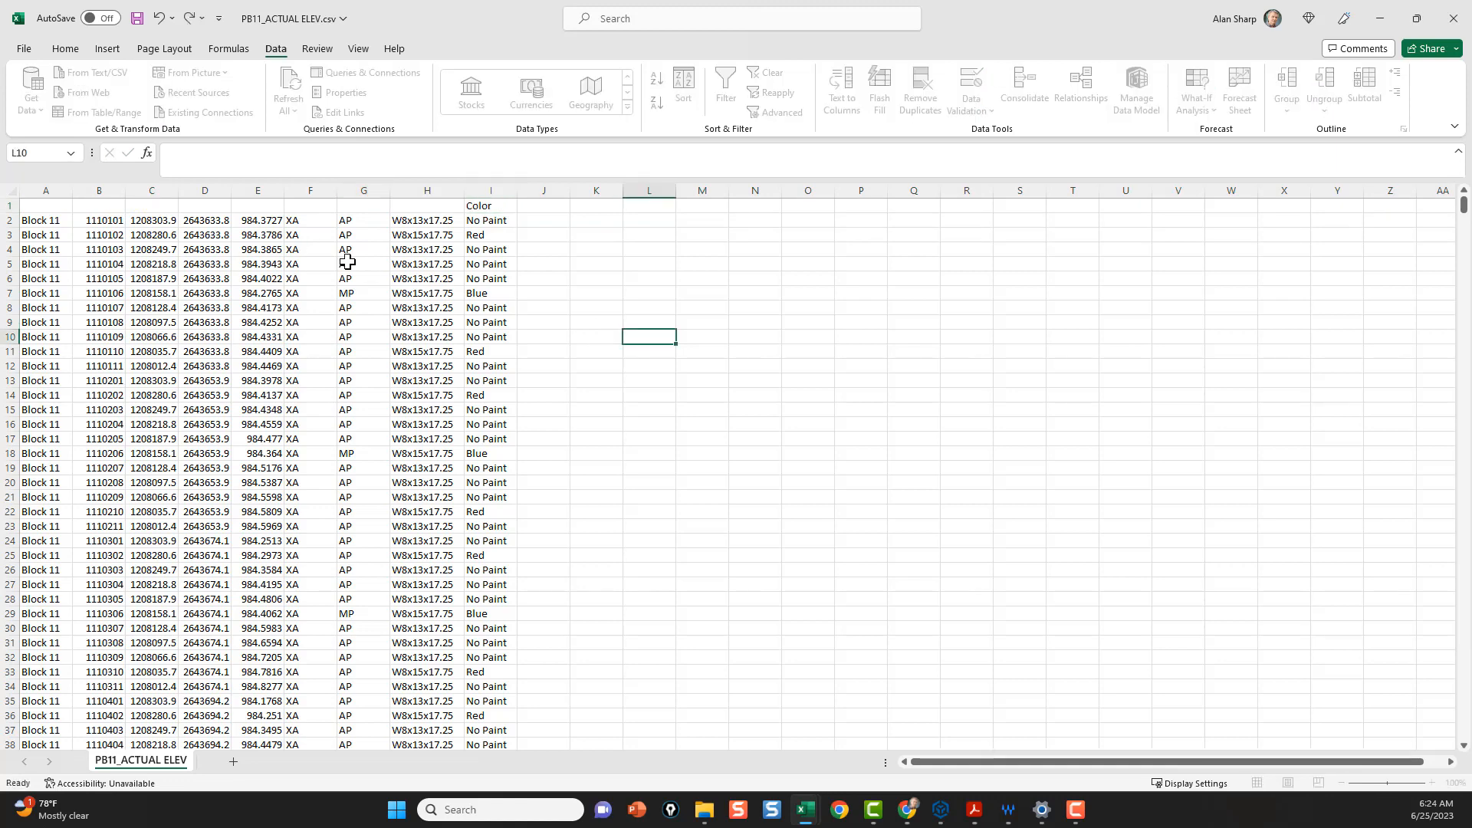
Step: Turn on filtering for the header row and filter column H to show only W8x13x17.25 piles
click(501, 208)
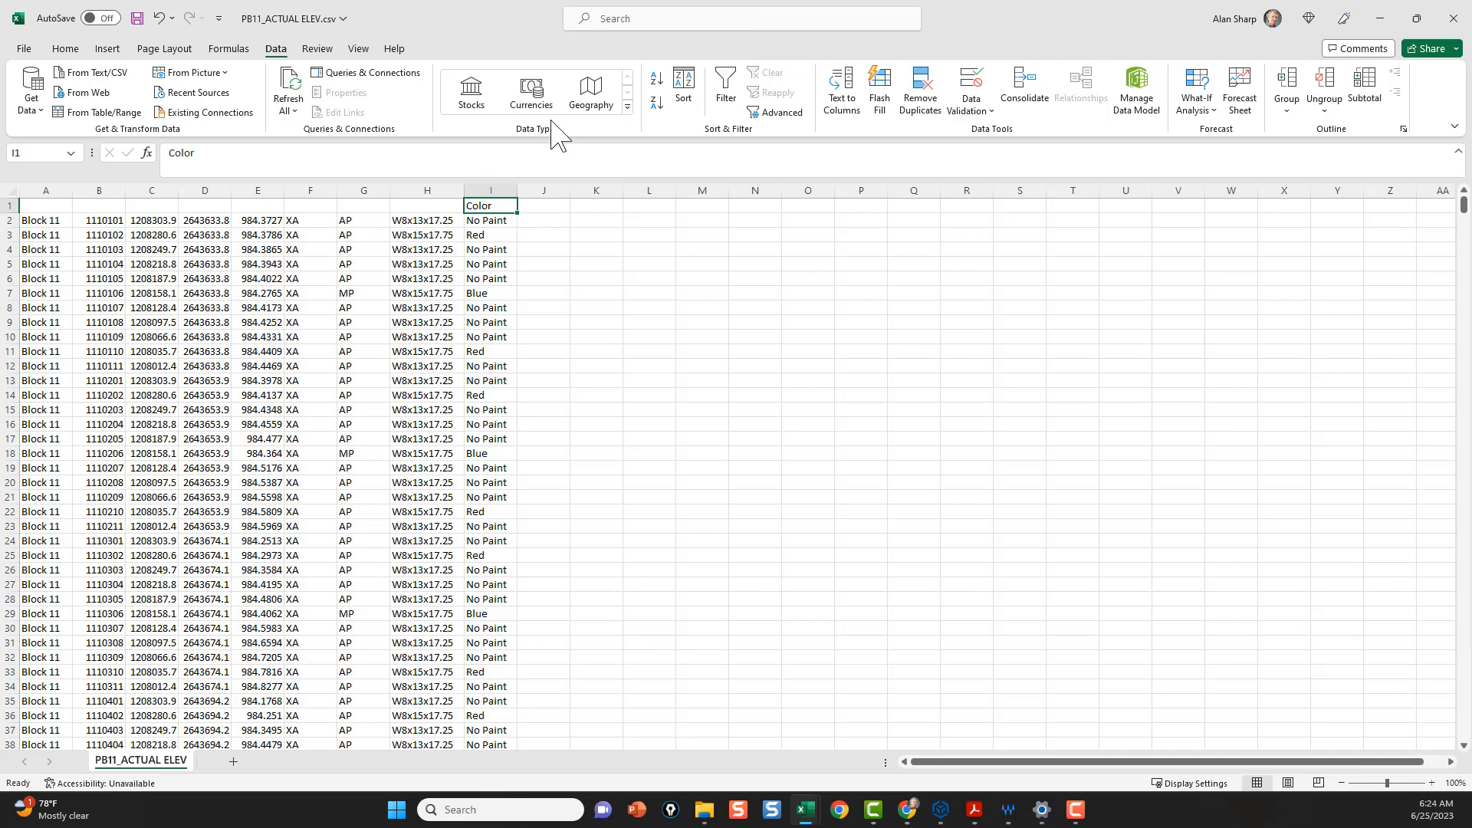
click(725, 88)
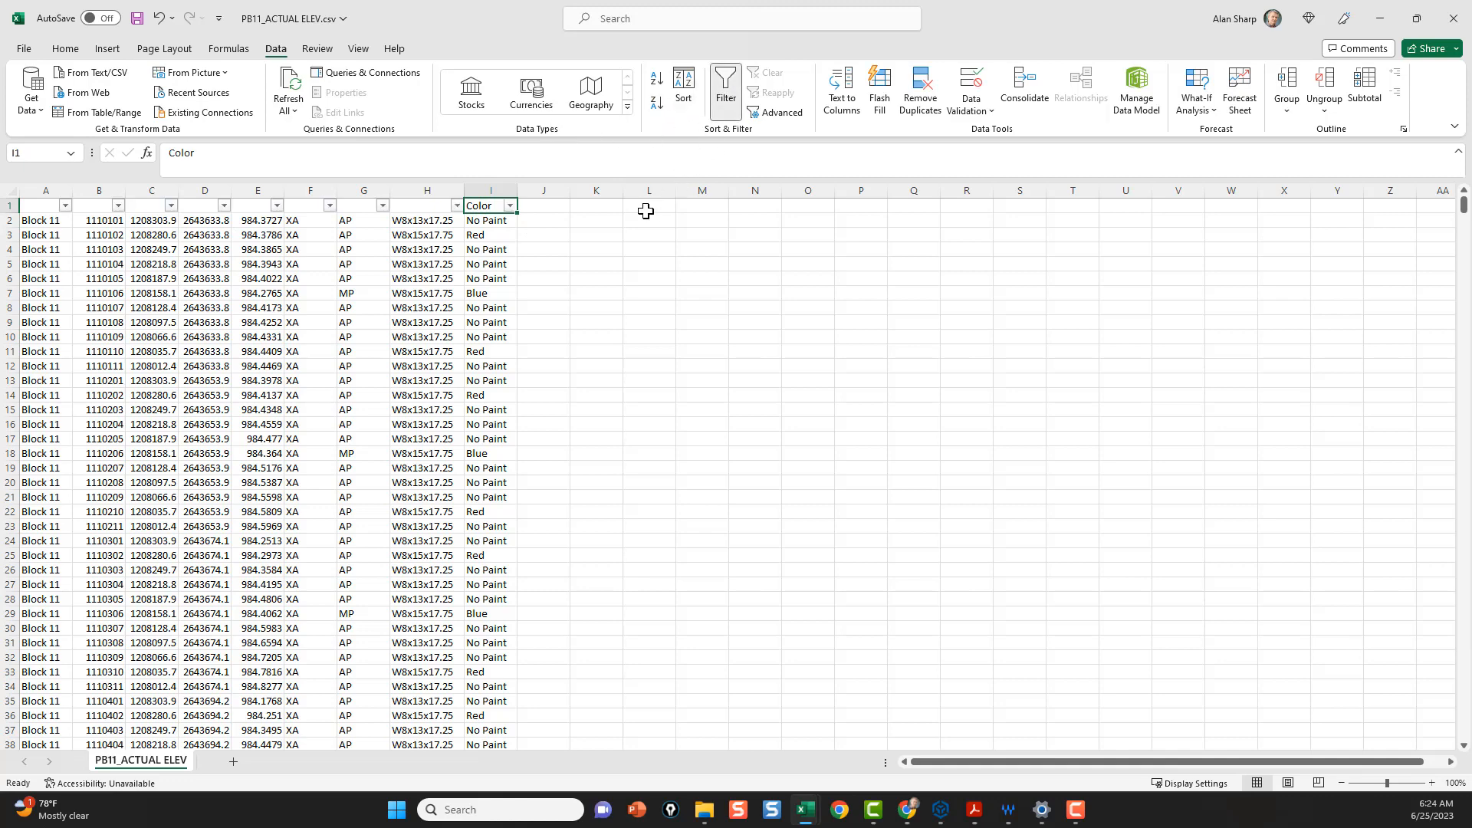
click(456, 205)
click(305, 392)
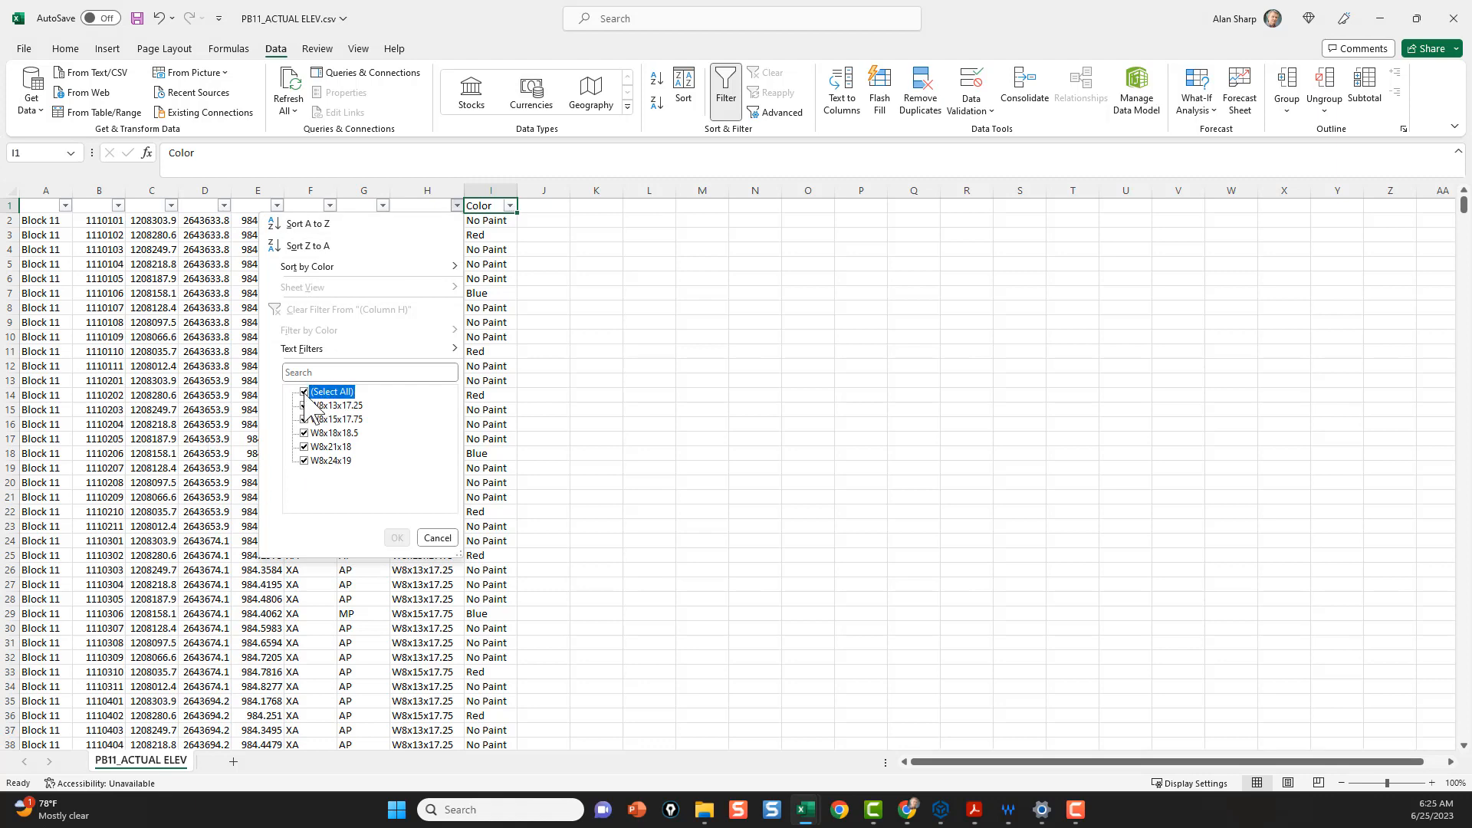
click(322, 406)
click(396, 538)
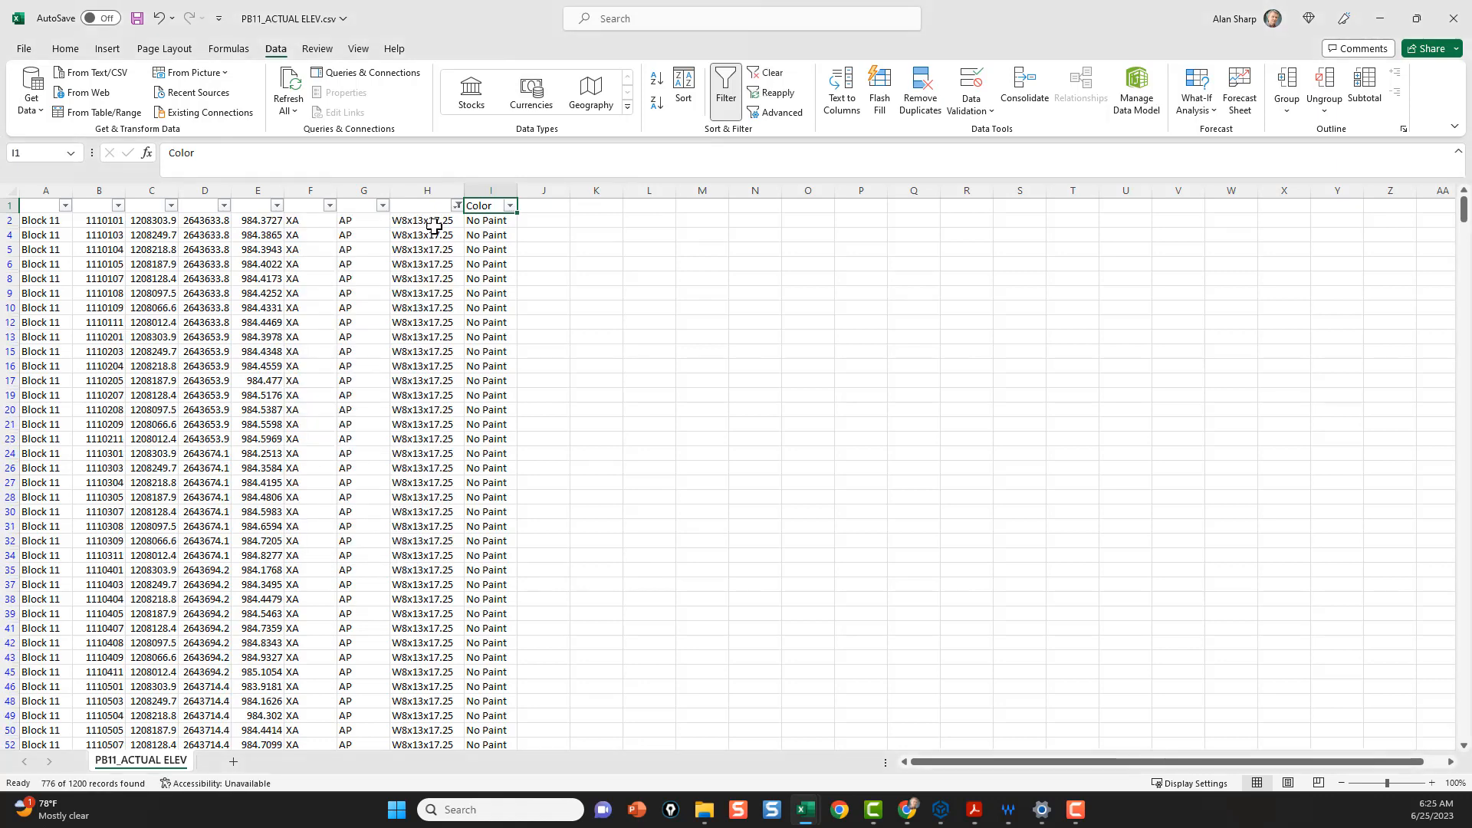
click(434, 222)
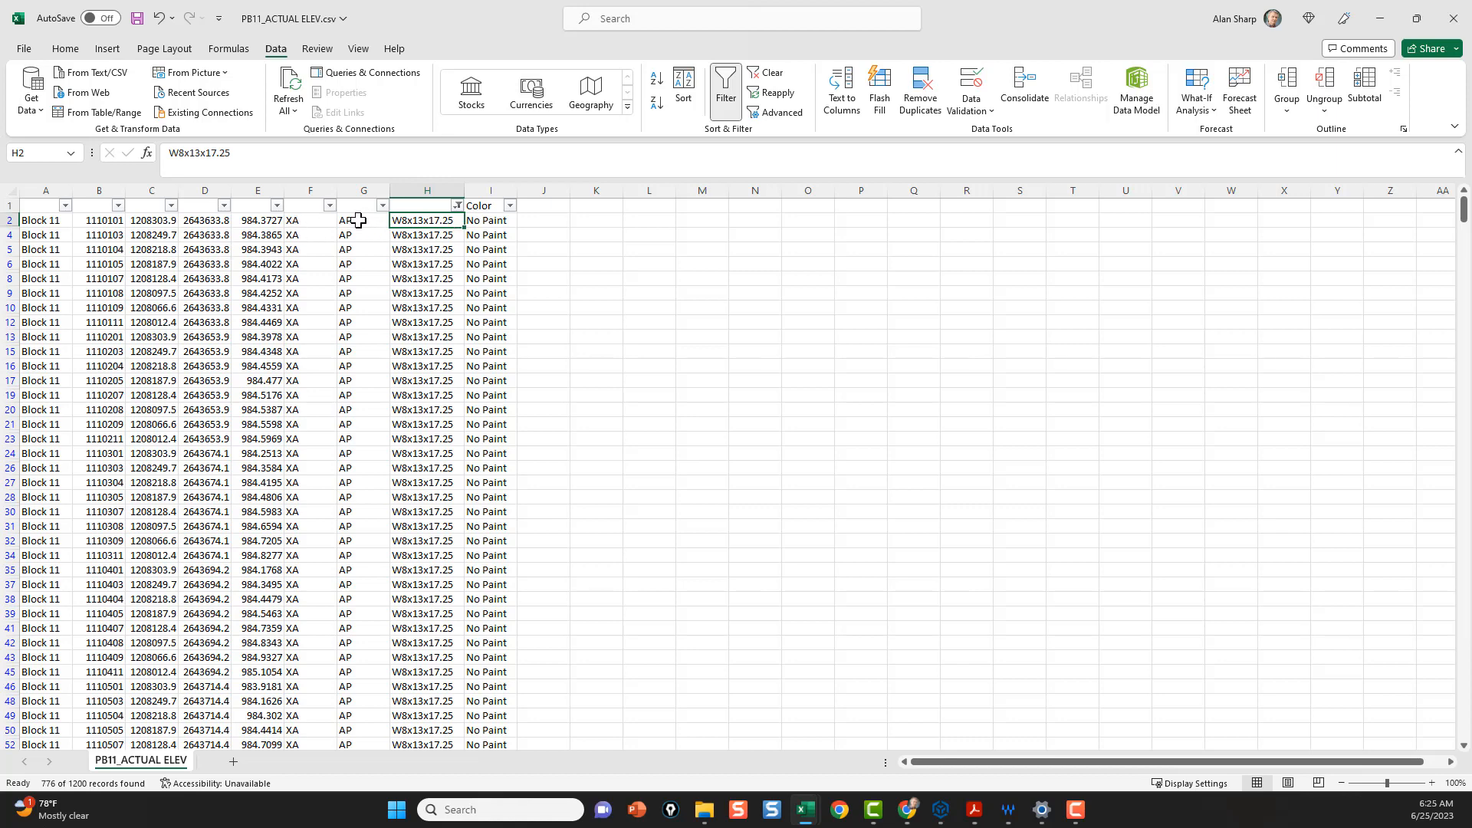
Step: Change the column H filter to show only W8x24x19 piles and inspect their column F and Color entries
click(456, 205)
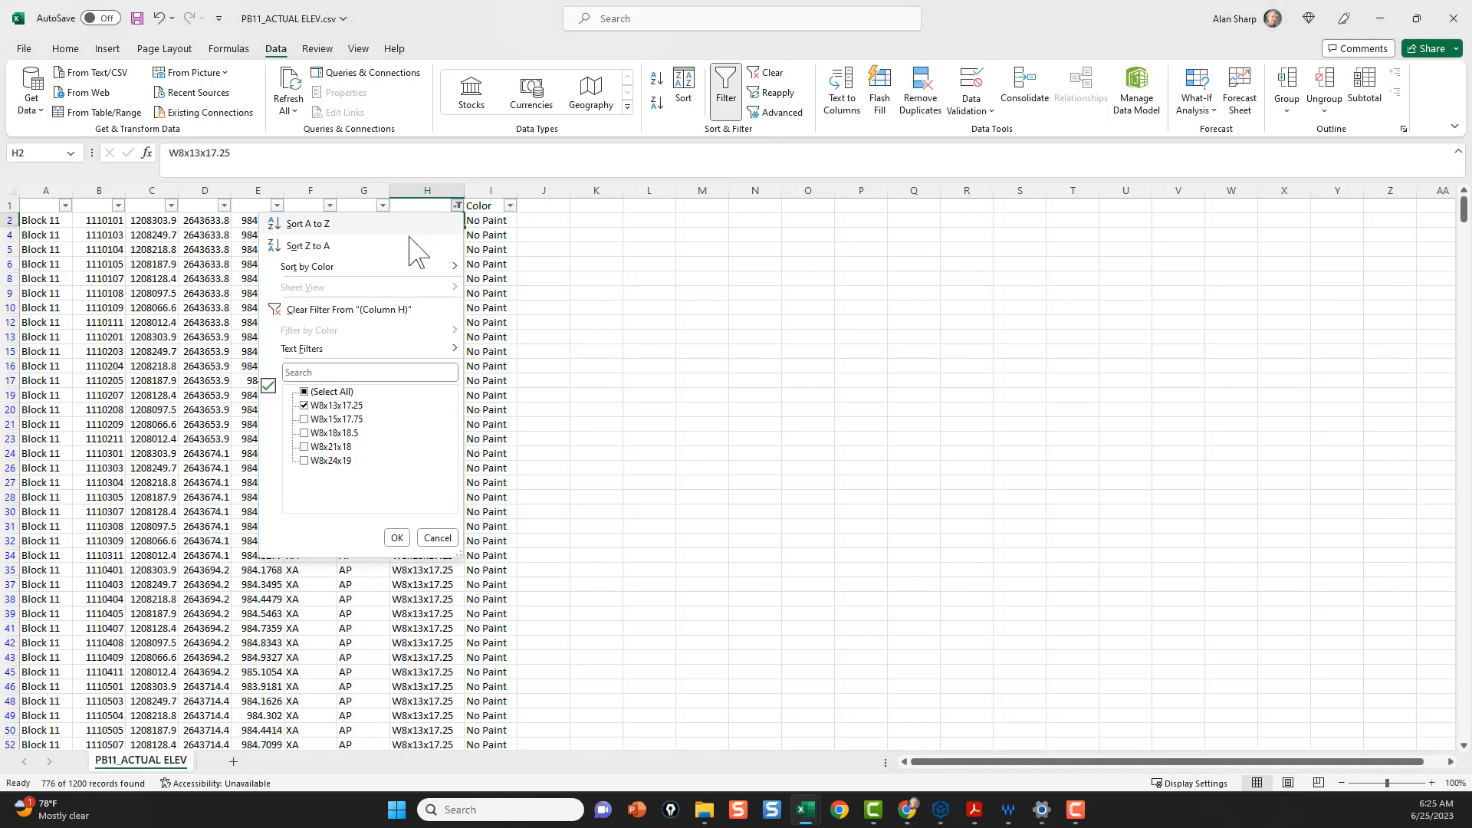
click(311, 405)
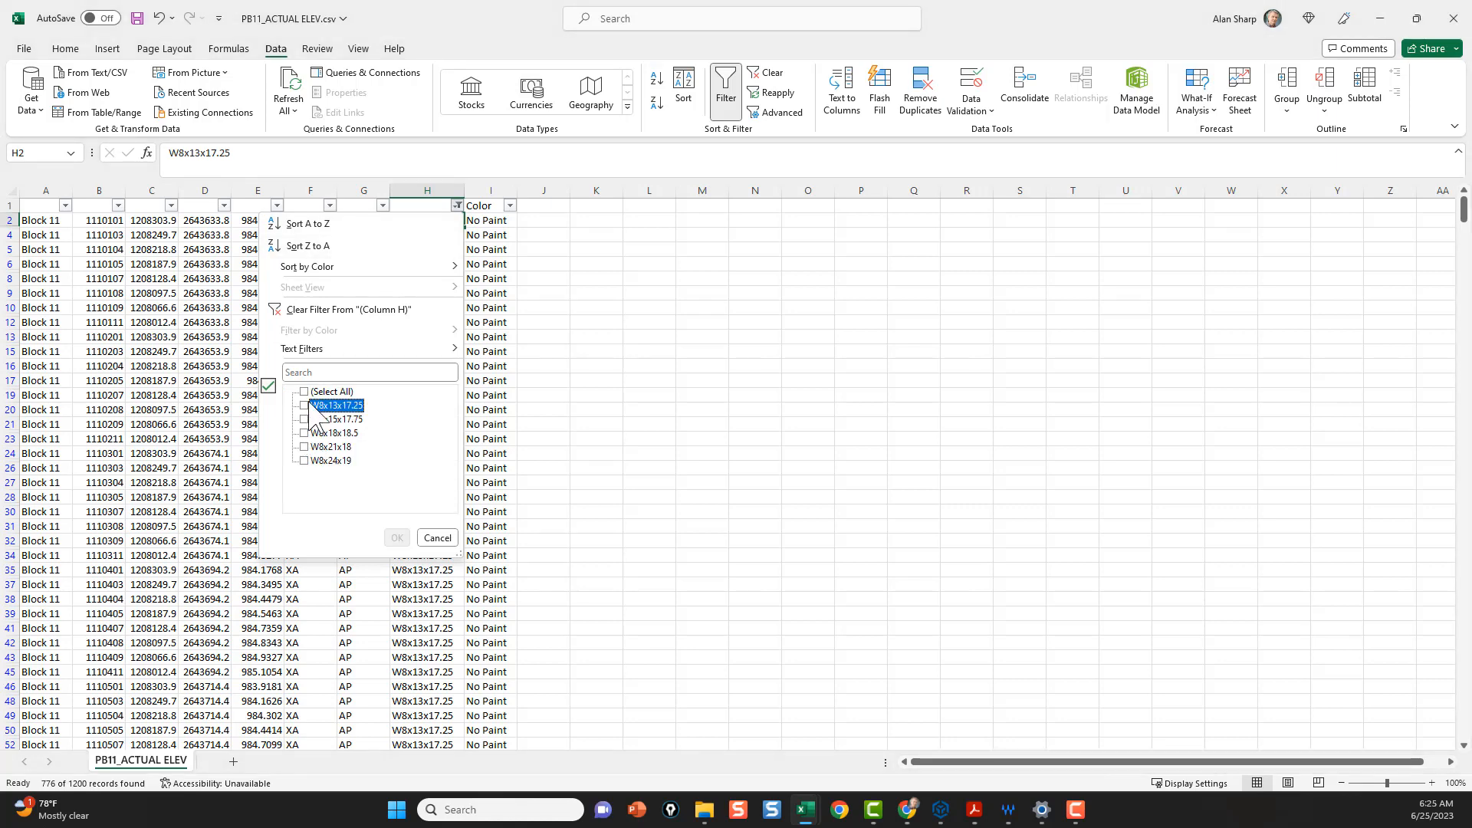
click(305, 461)
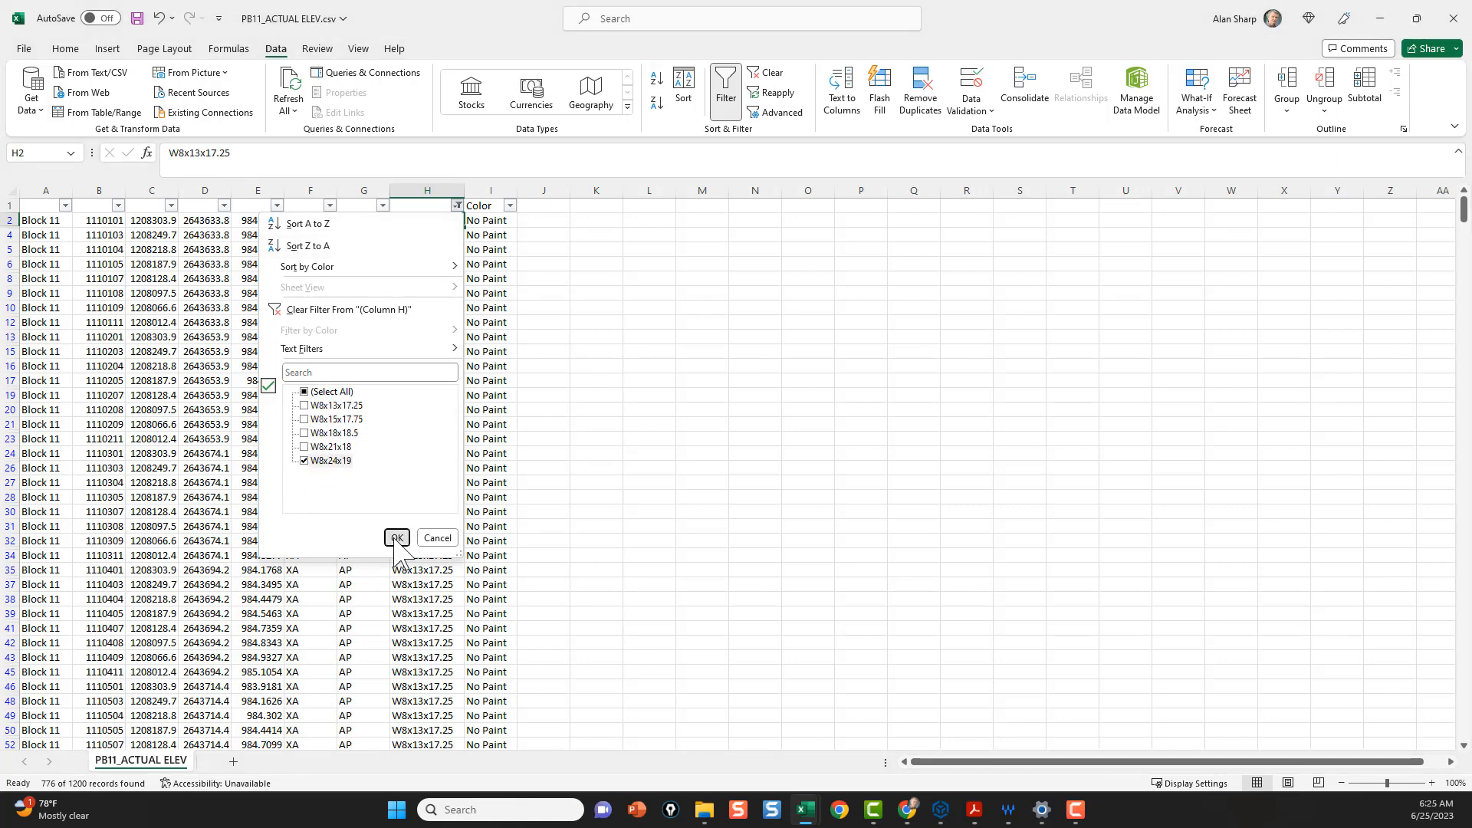
click(397, 537)
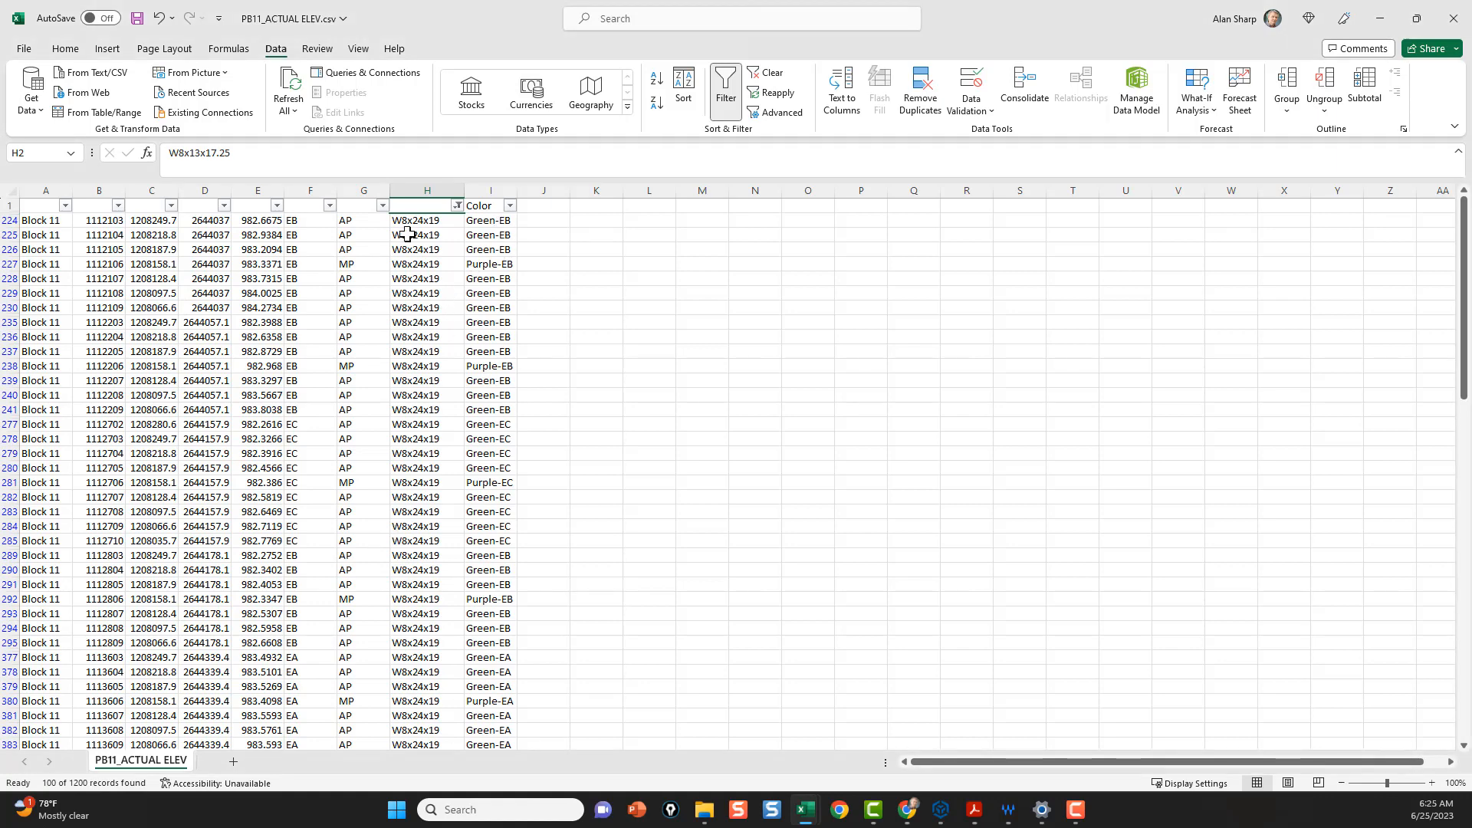
click(300, 220)
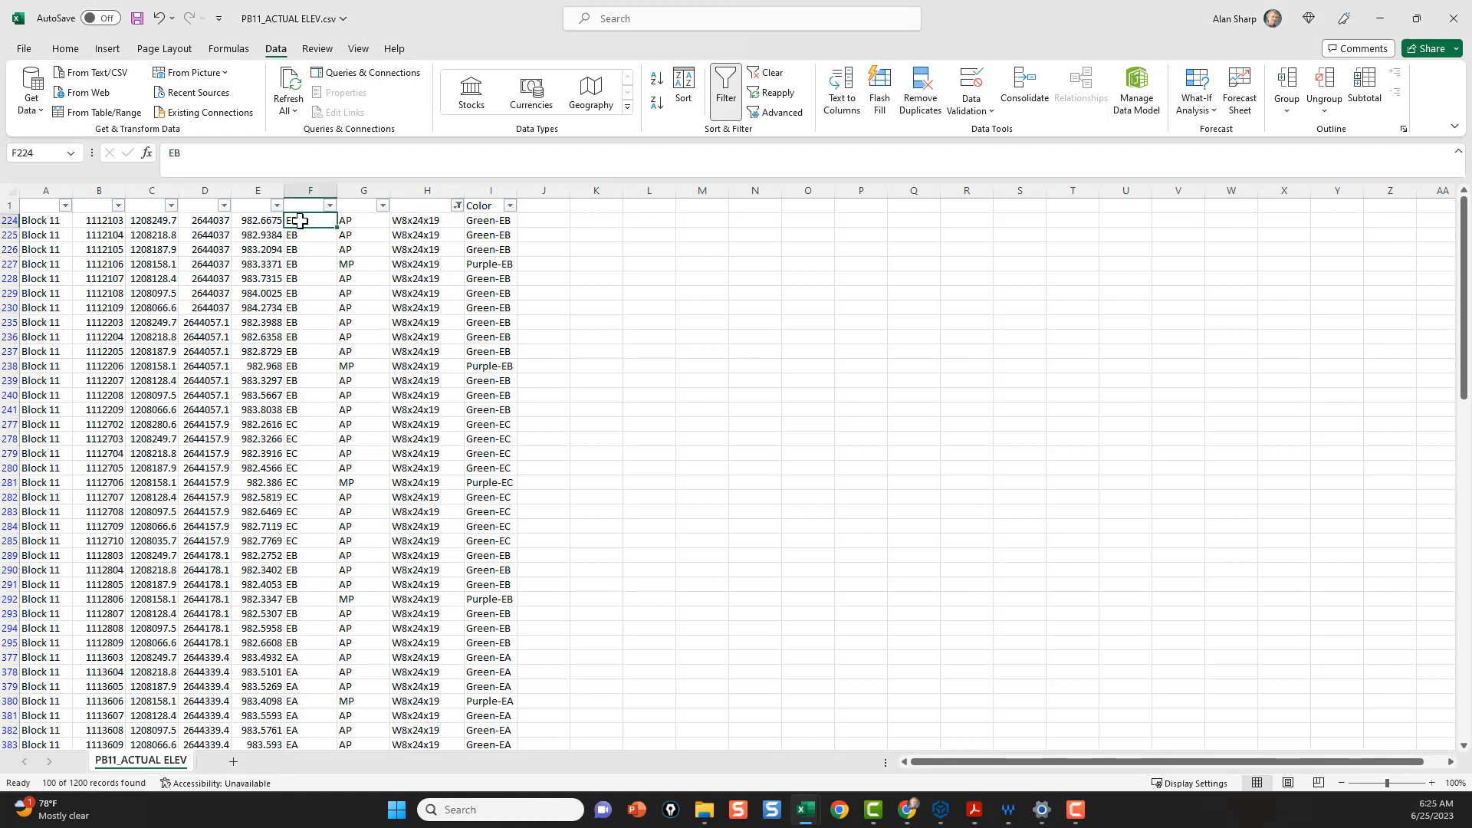
click(491, 220)
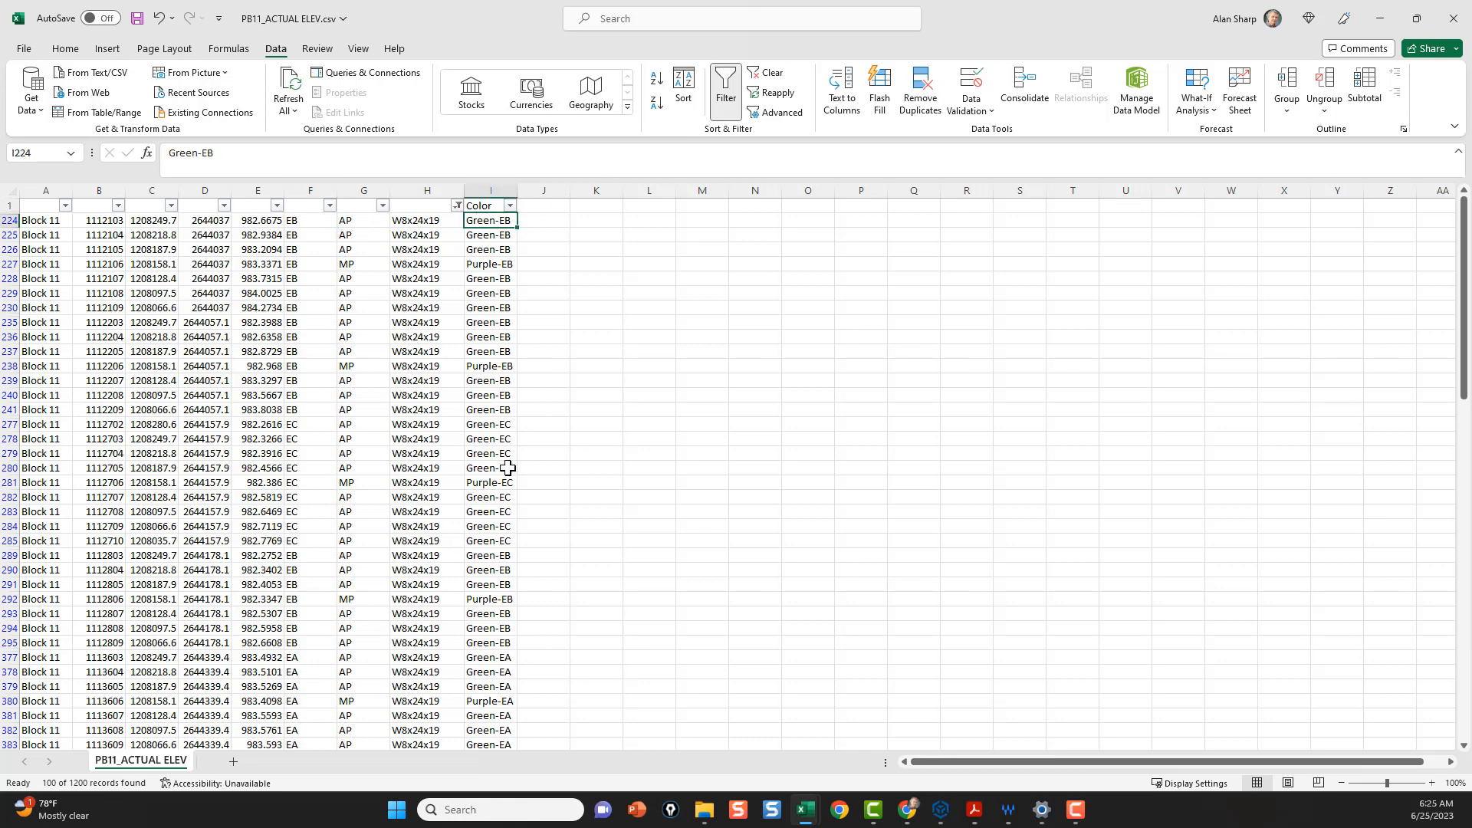
click(506, 441)
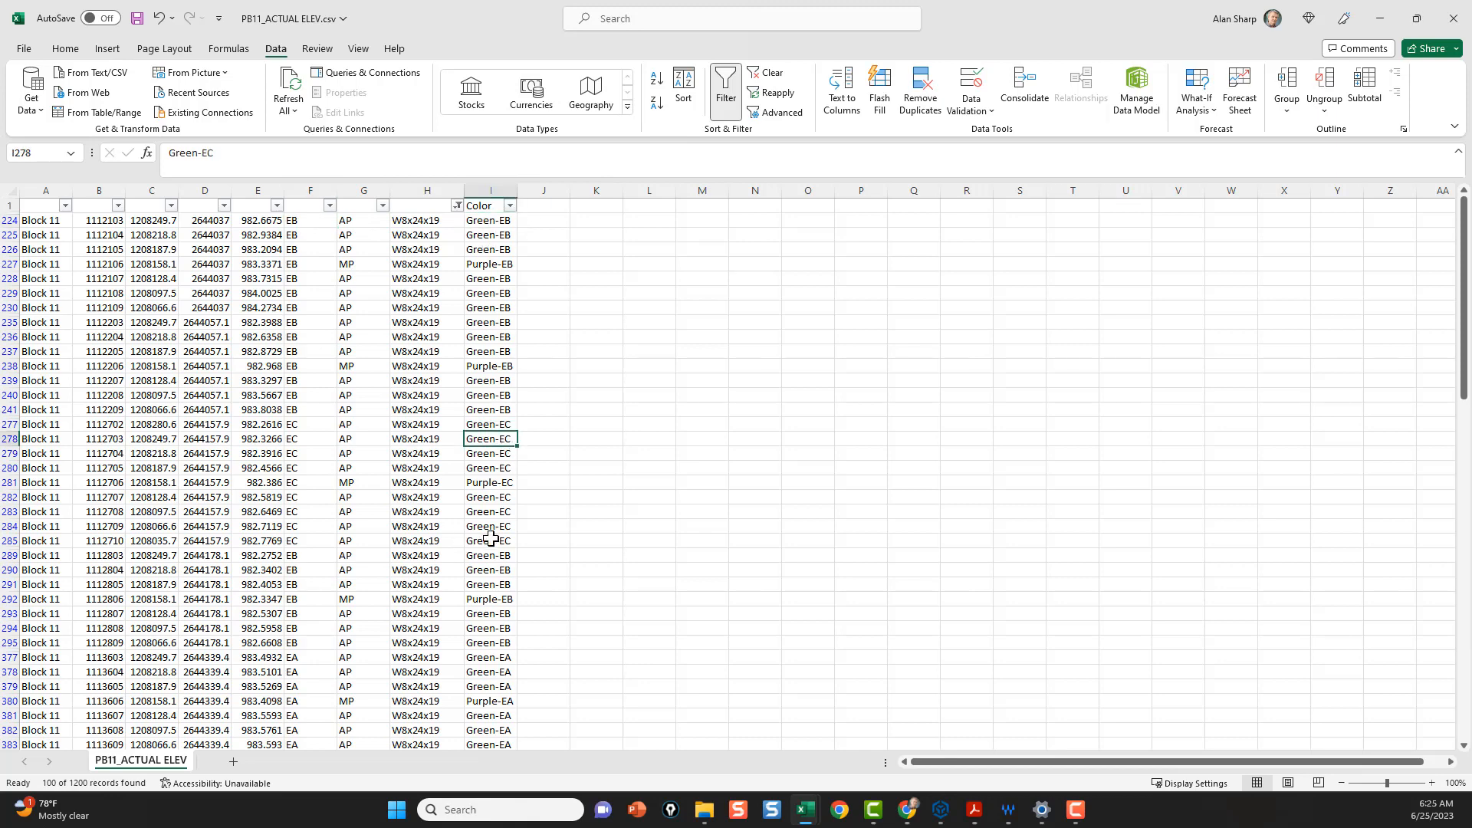
Step: Filter column F to show only EB piles and inspect the pile type and color in row 227
click(330, 206)
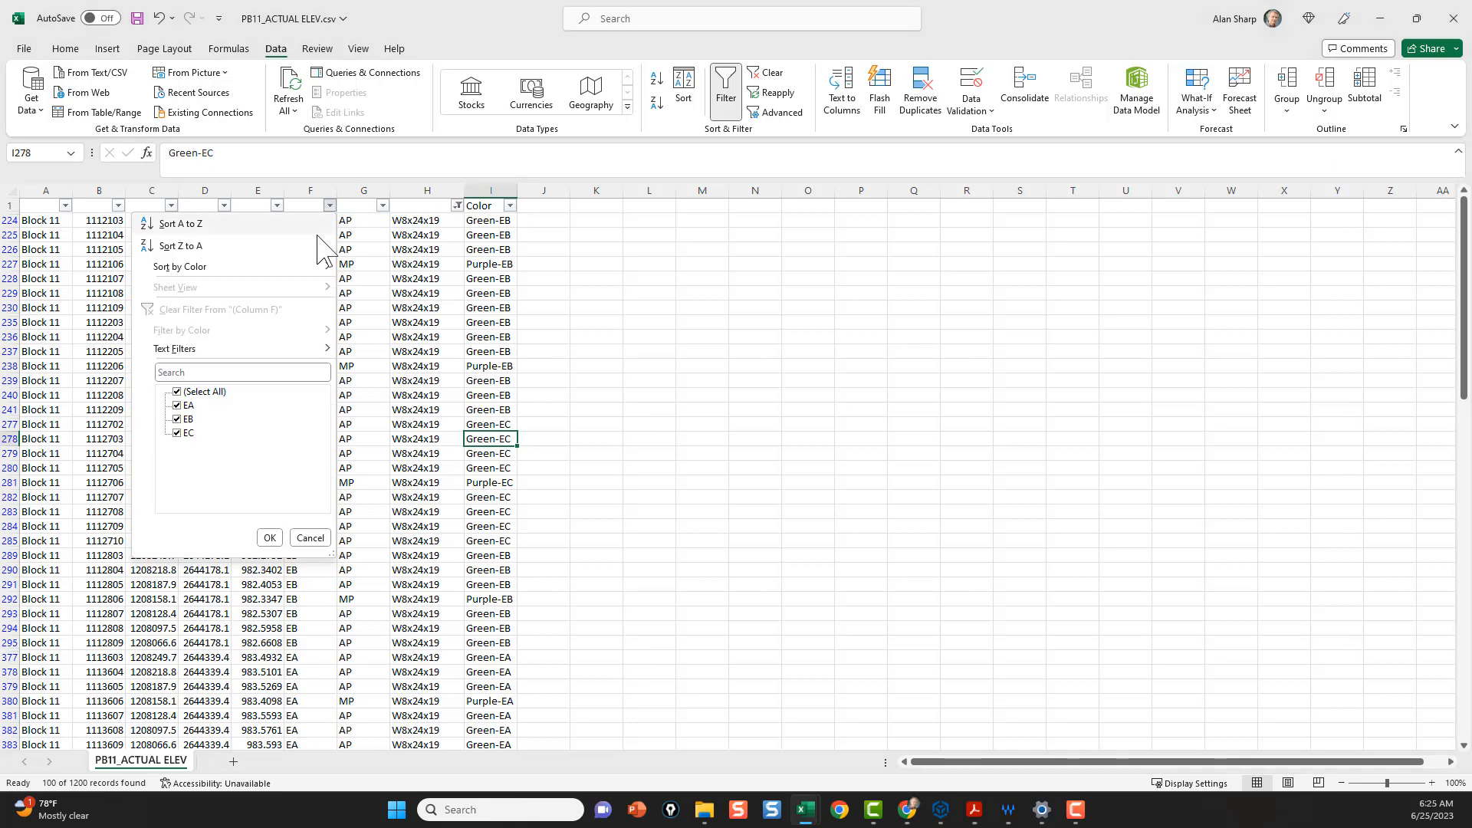
click(183, 393)
click(180, 419)
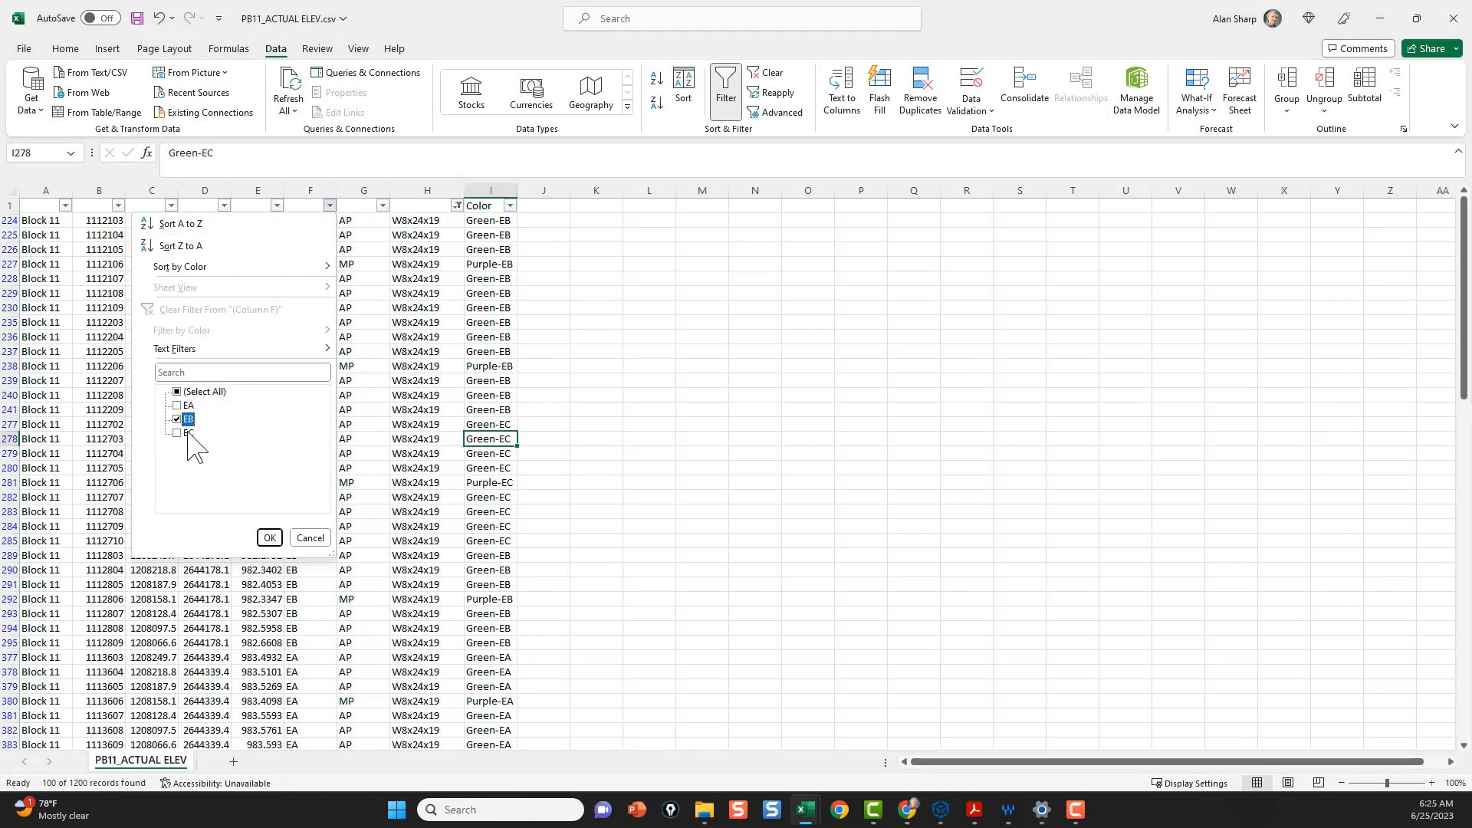
click(269, 538)
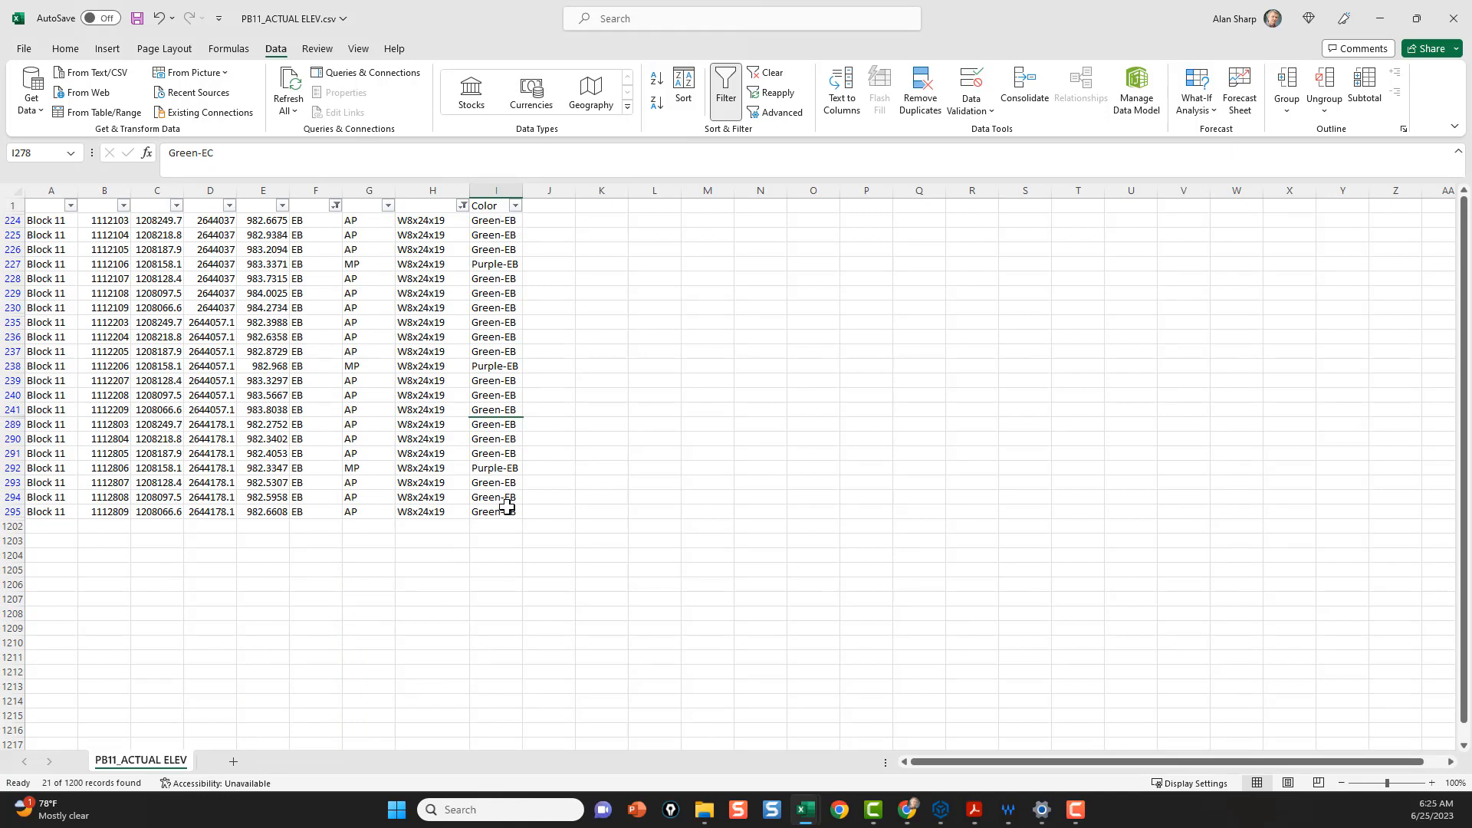
click(512, 265)
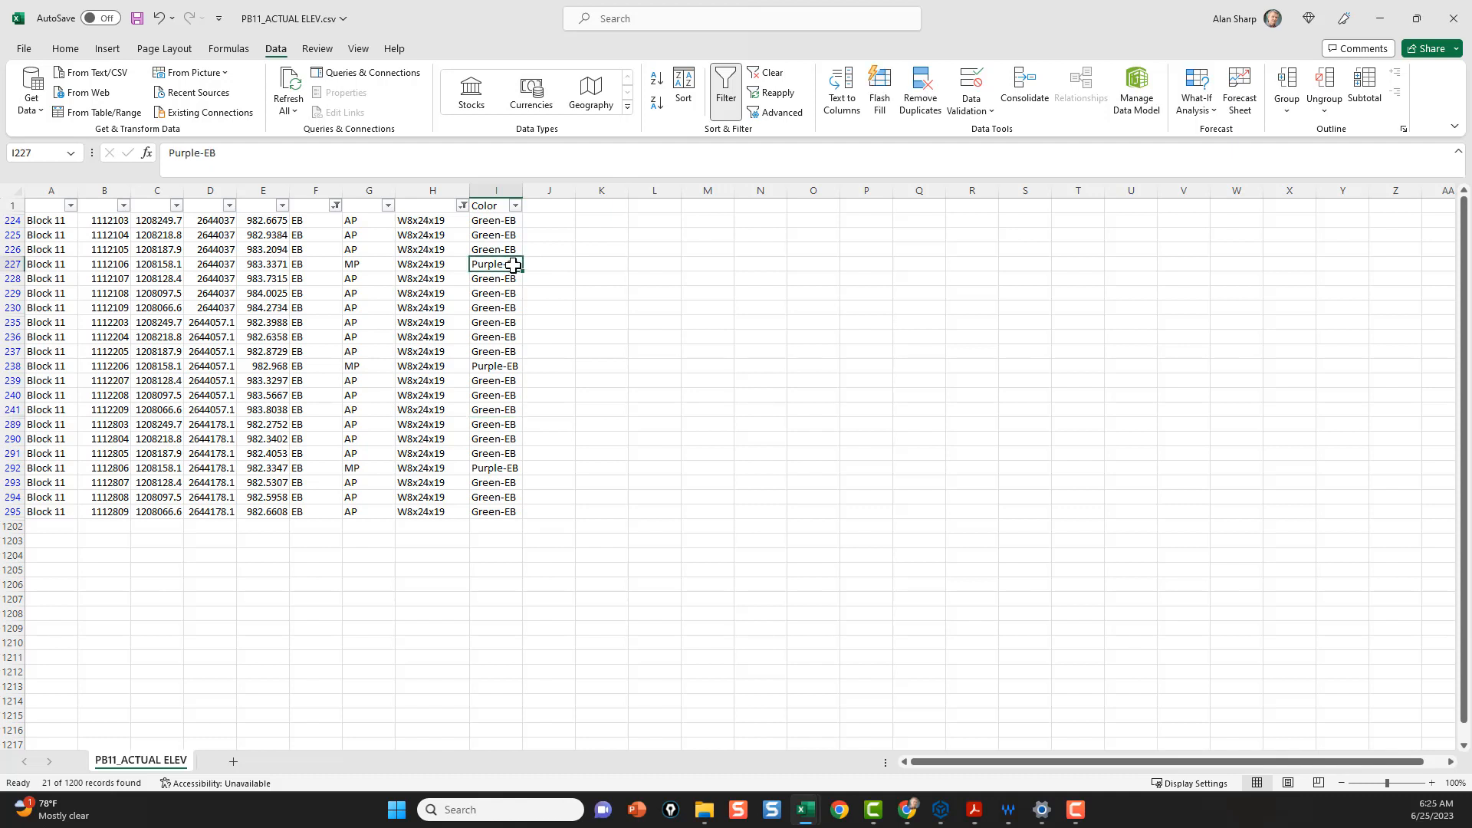
click(355, 266)
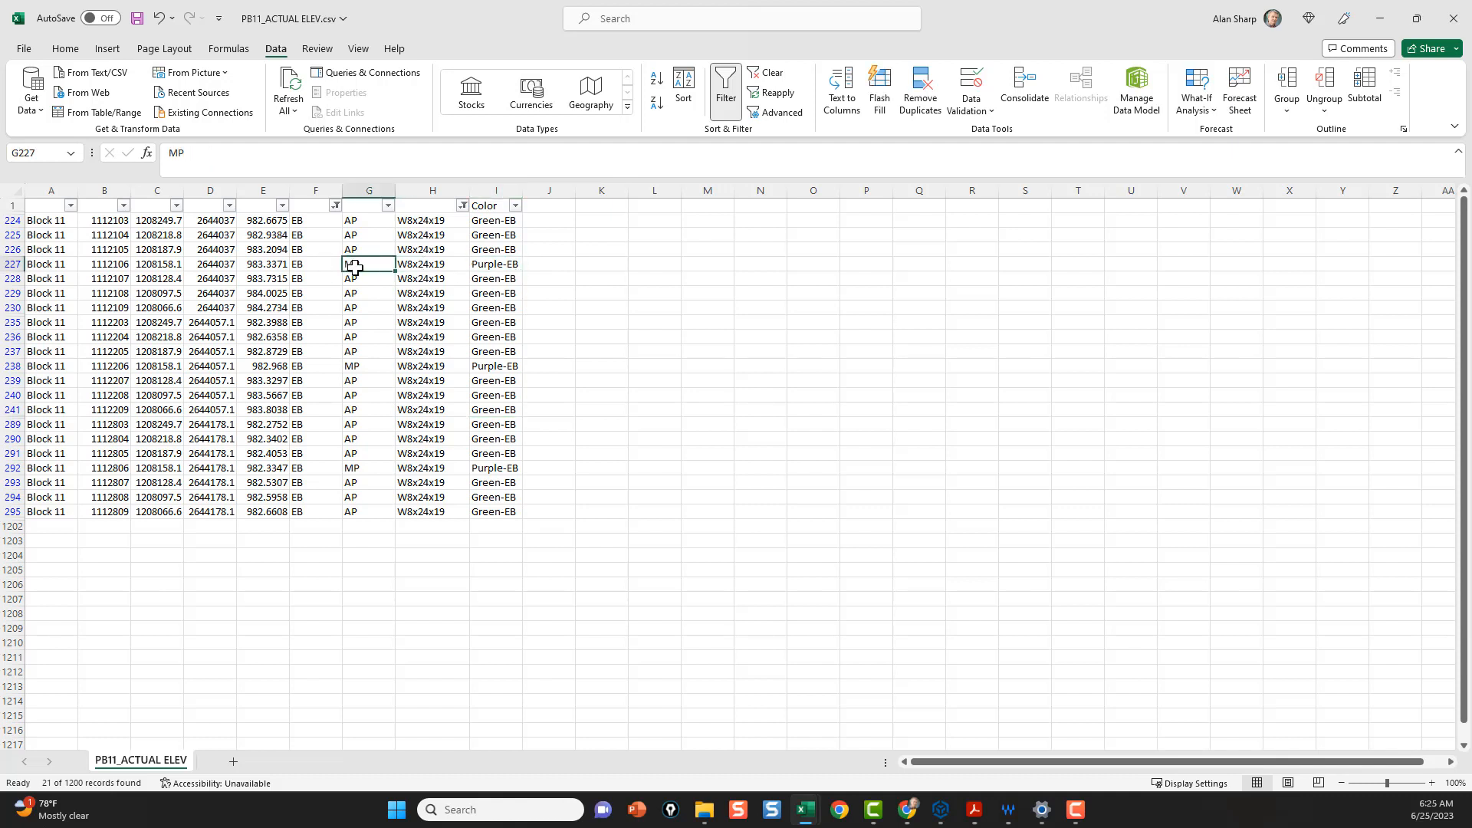
Step: Filter column G to show only MP piles and select the filtered Purple-EB cells in the Color column
click(388, 206)
click(235, 393)
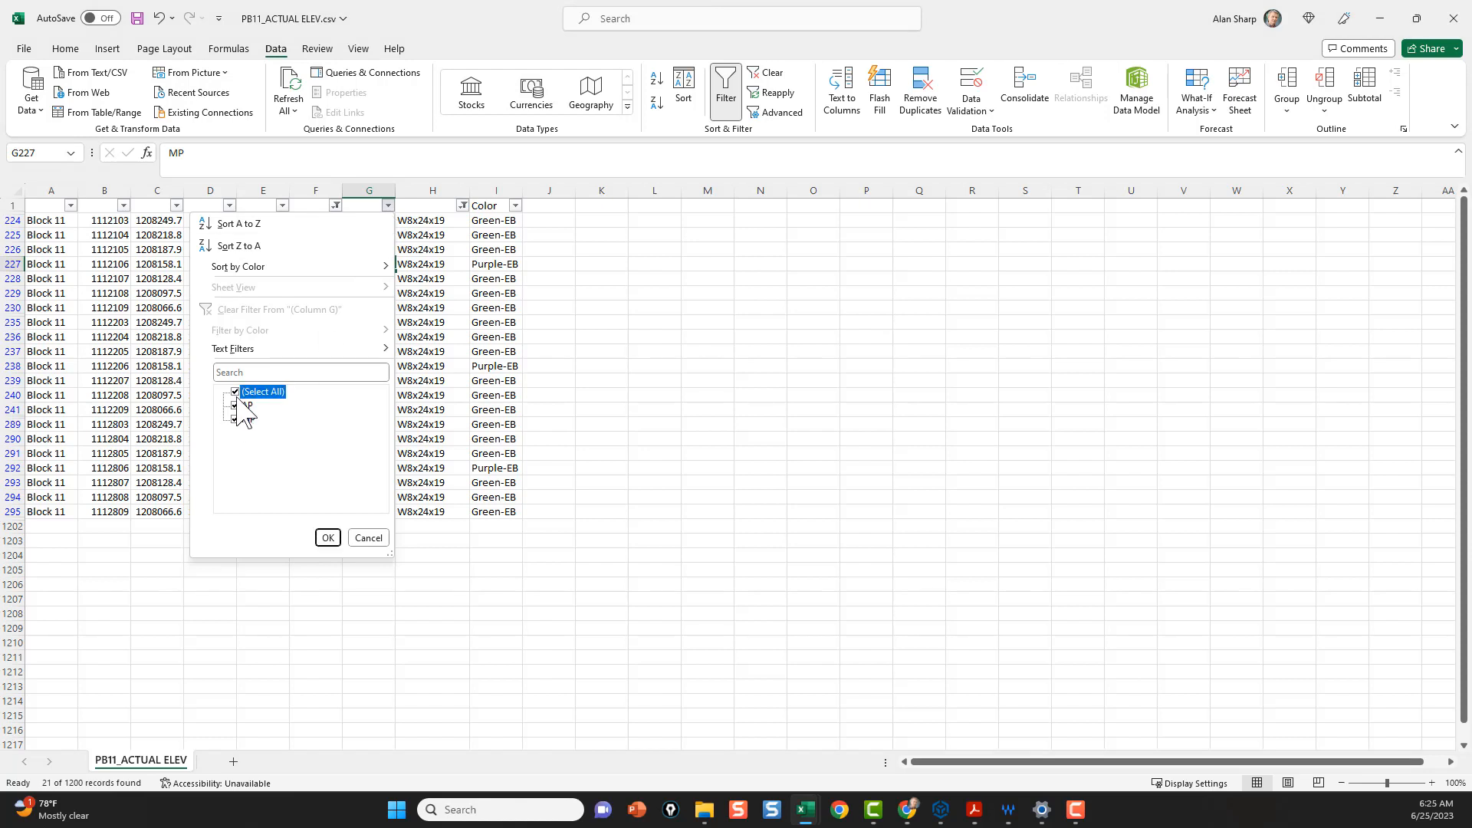
click(237, 420)
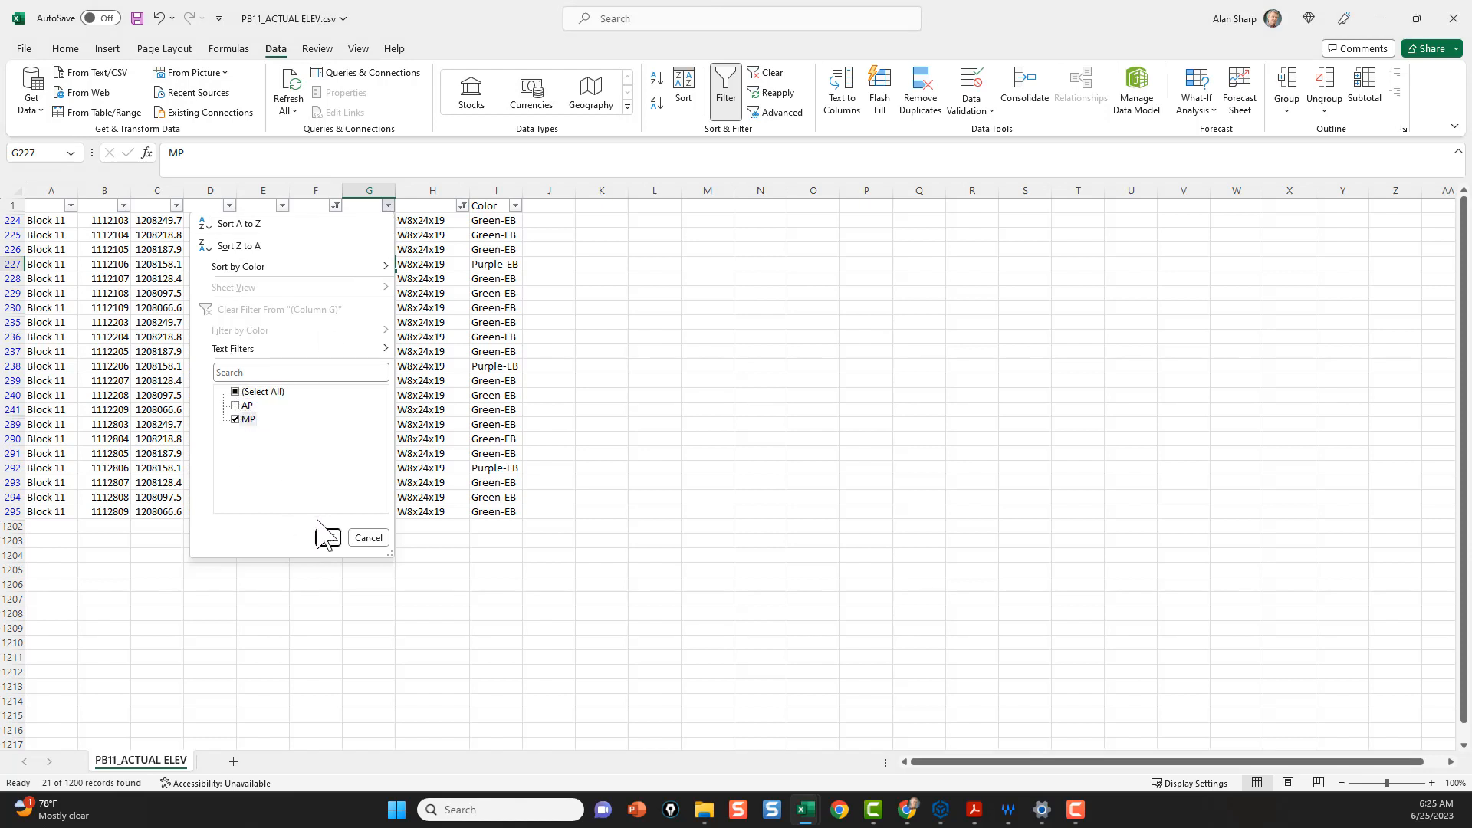
click(326, 533)
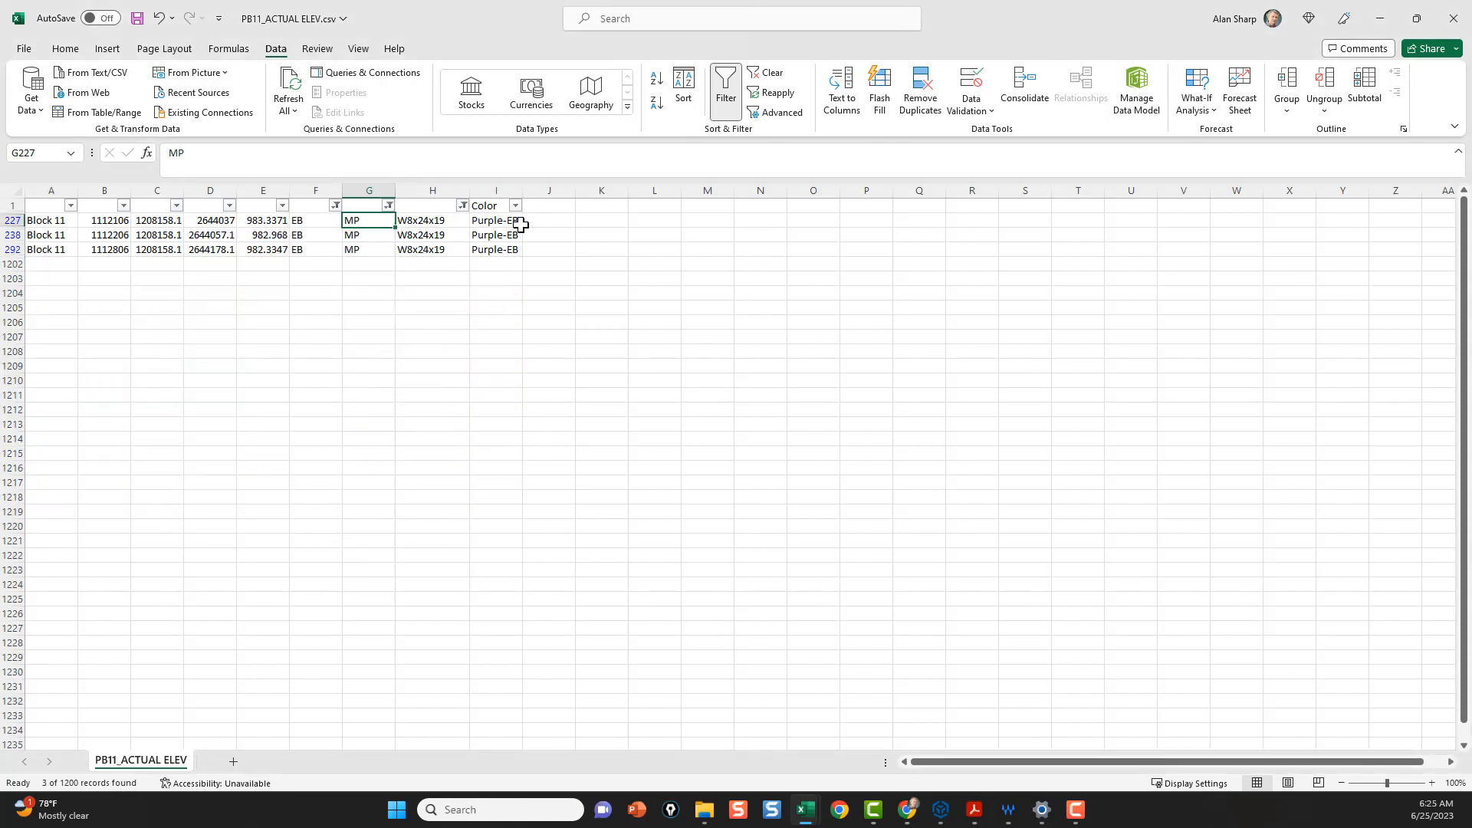
drag(508, 221, 495, 250)
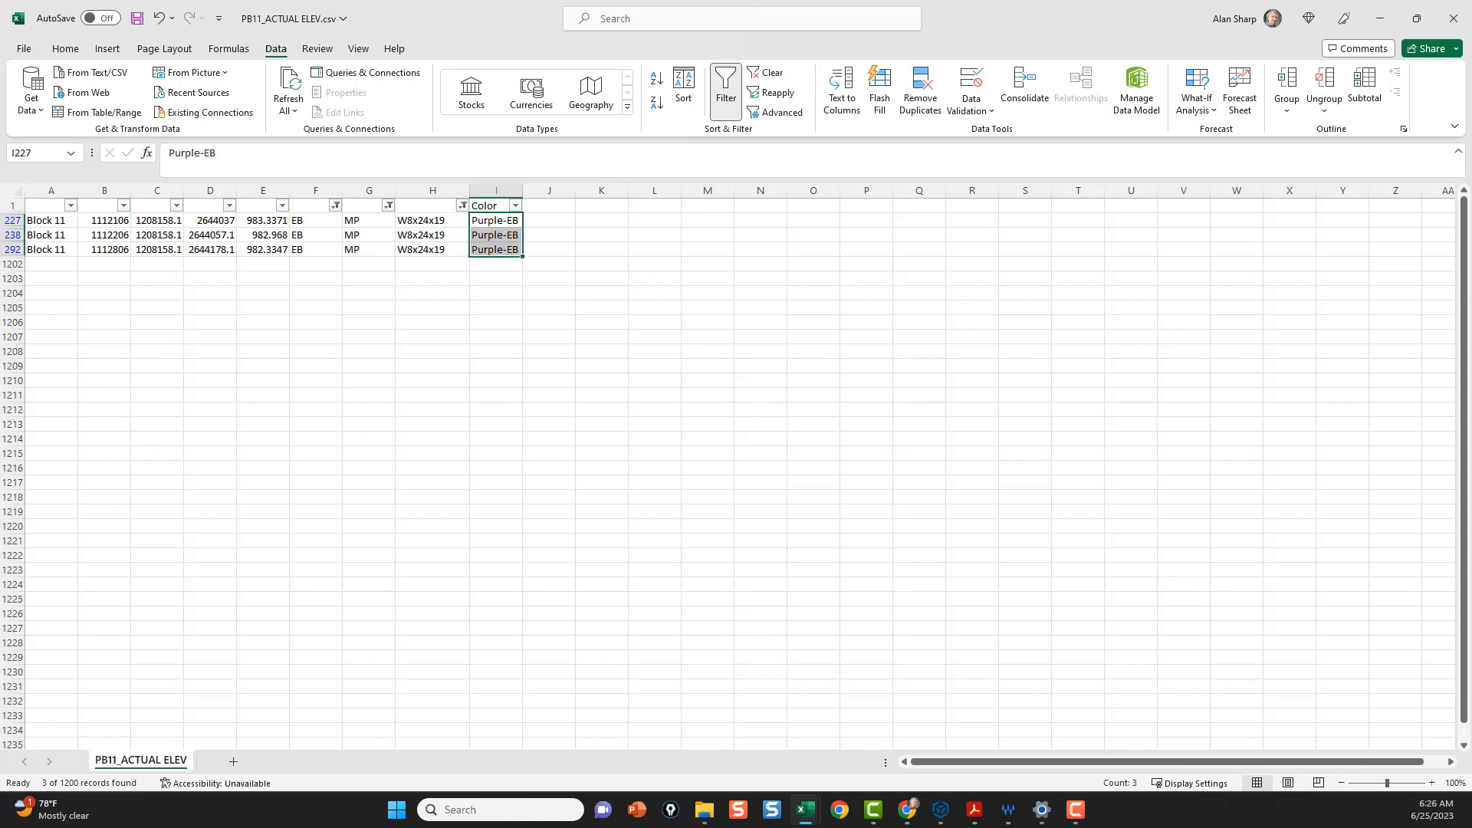
Step: Switch to the Pile Definitions Details.xlsx workbook to view the pile dimensions by color
drag(0, 693, 584, 4)
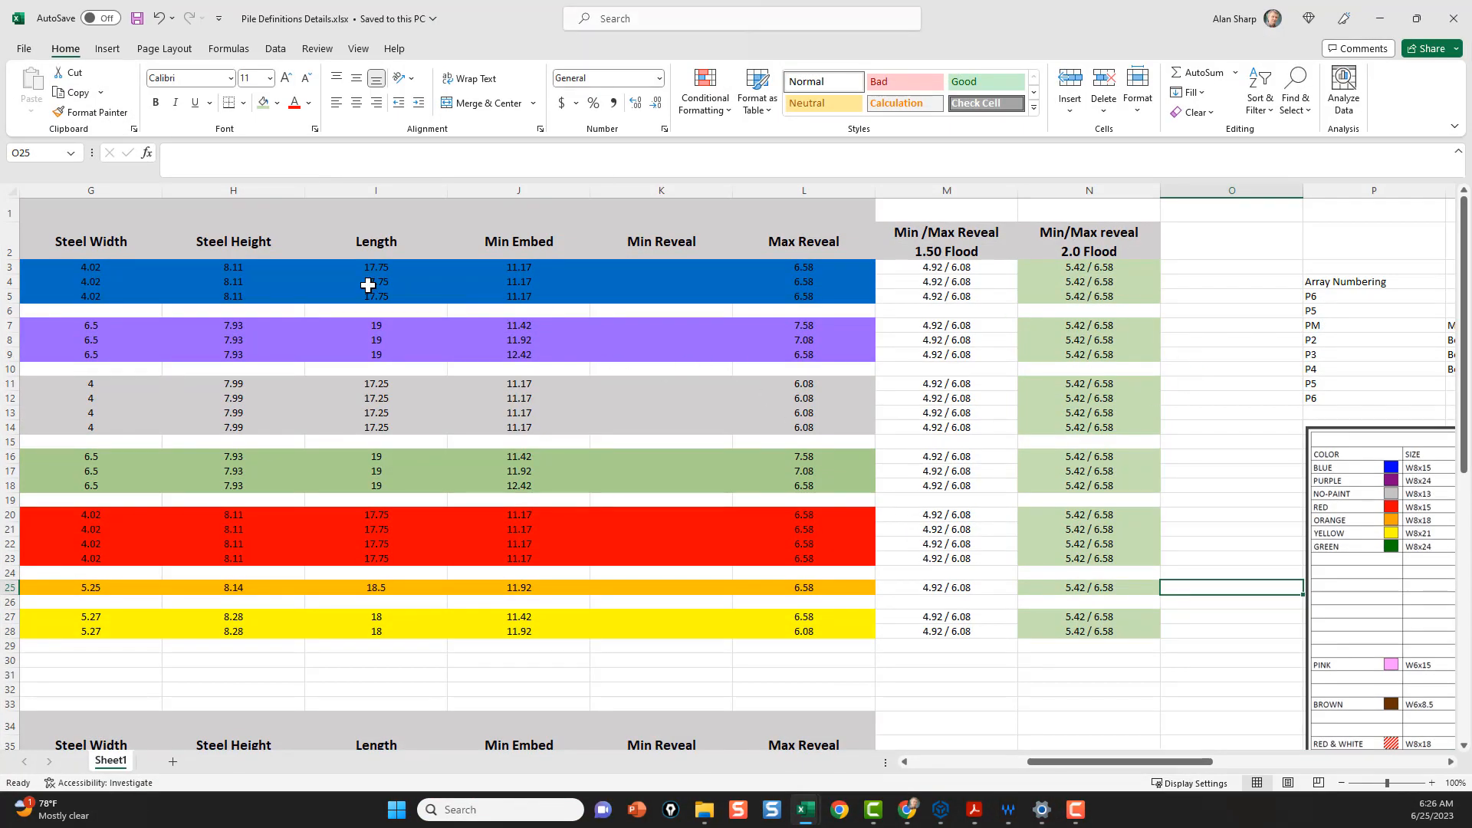
Step: Return to the Blue entry in cell A4, and switch to the structural drawings PDF in Acrobat Reader at its first page
click(259, 281)
key(Home)
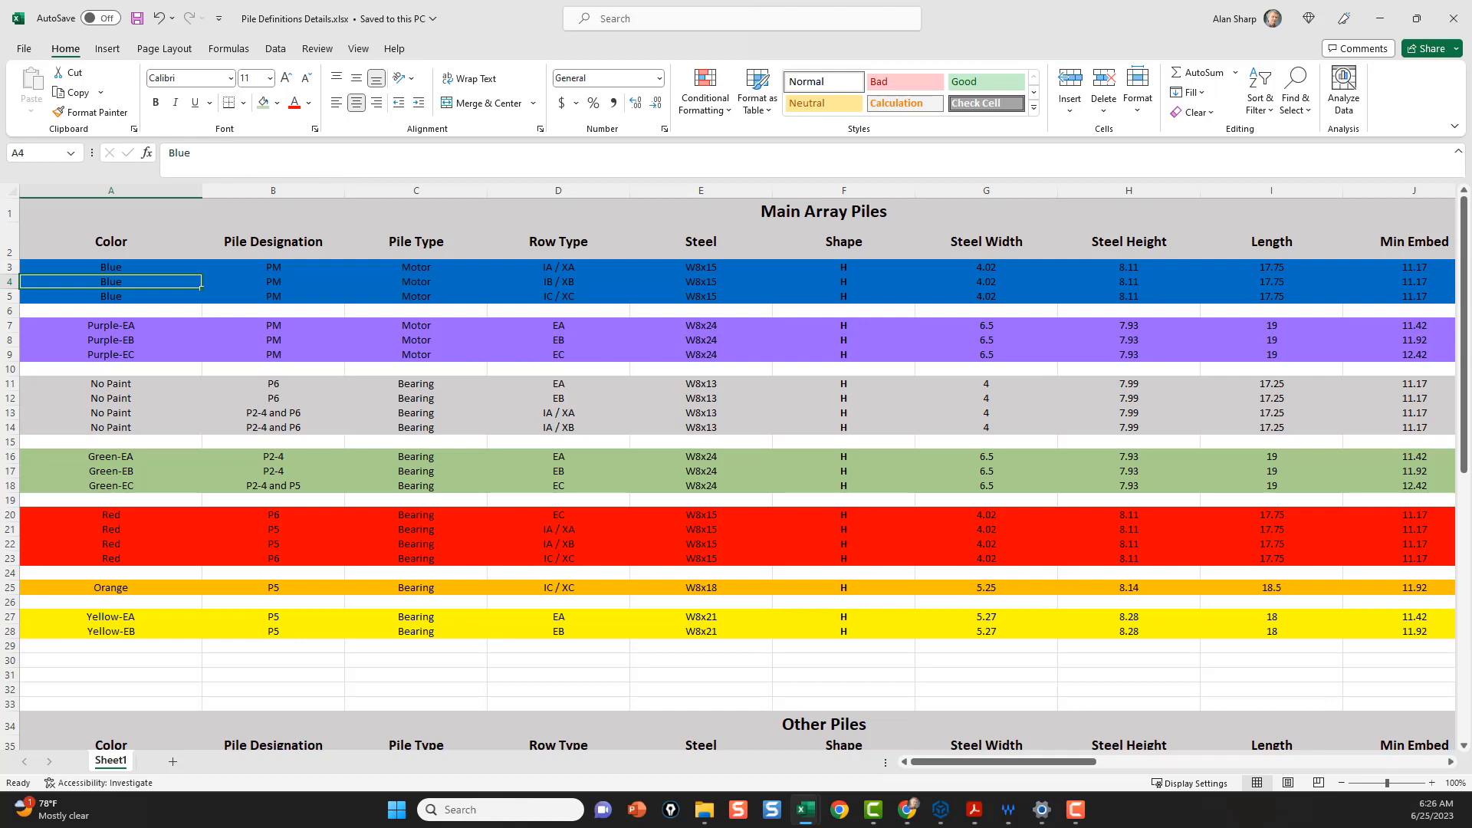
key(alt+Tab)
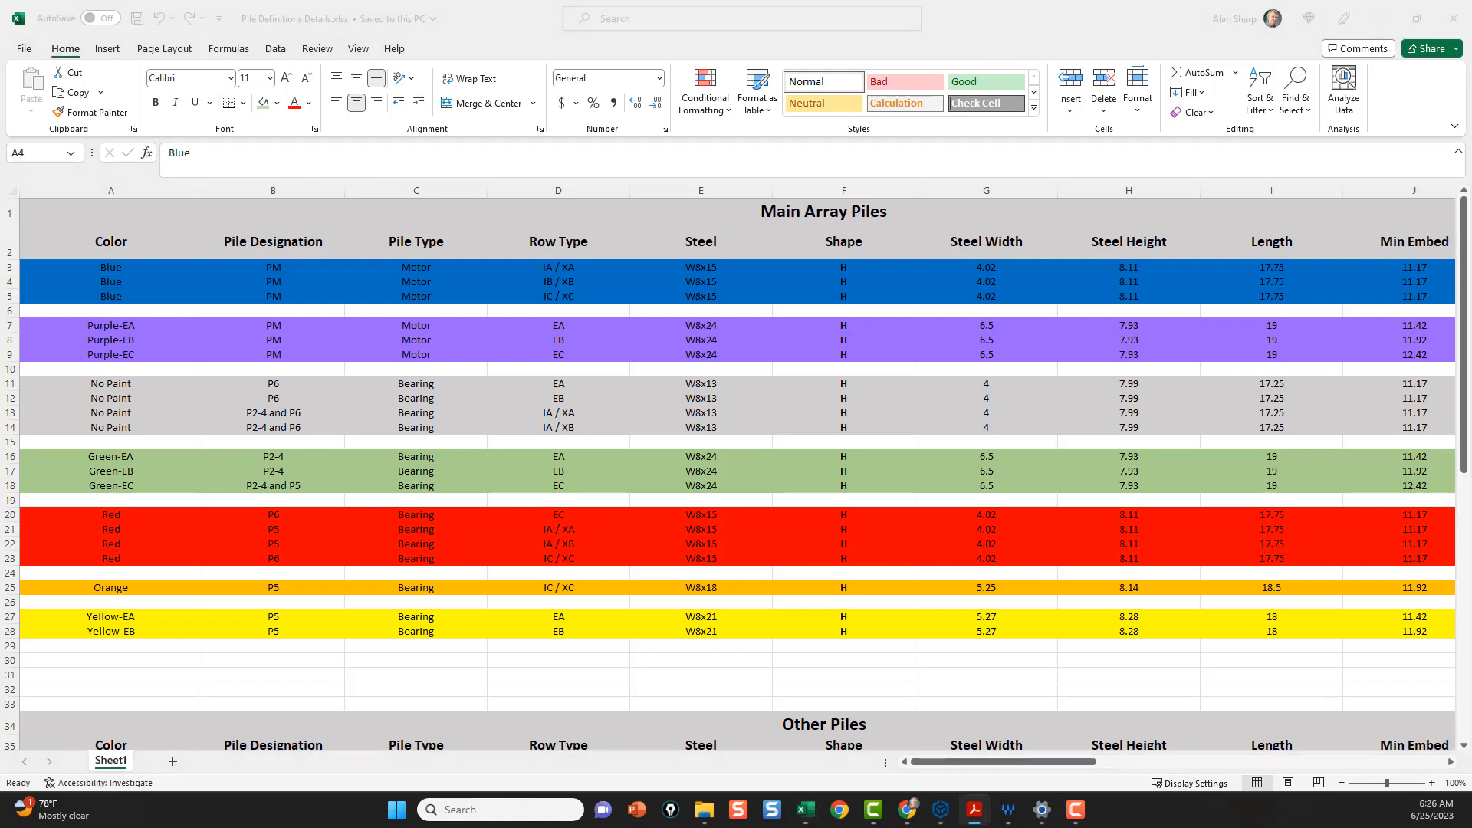
mouse_move(380, 570)
mouse_down()
mouse_move(992, 656)
mouse_move(867, 1)
mouse_move(768, 112)
mouse_move(728, 1)
mouse_up()
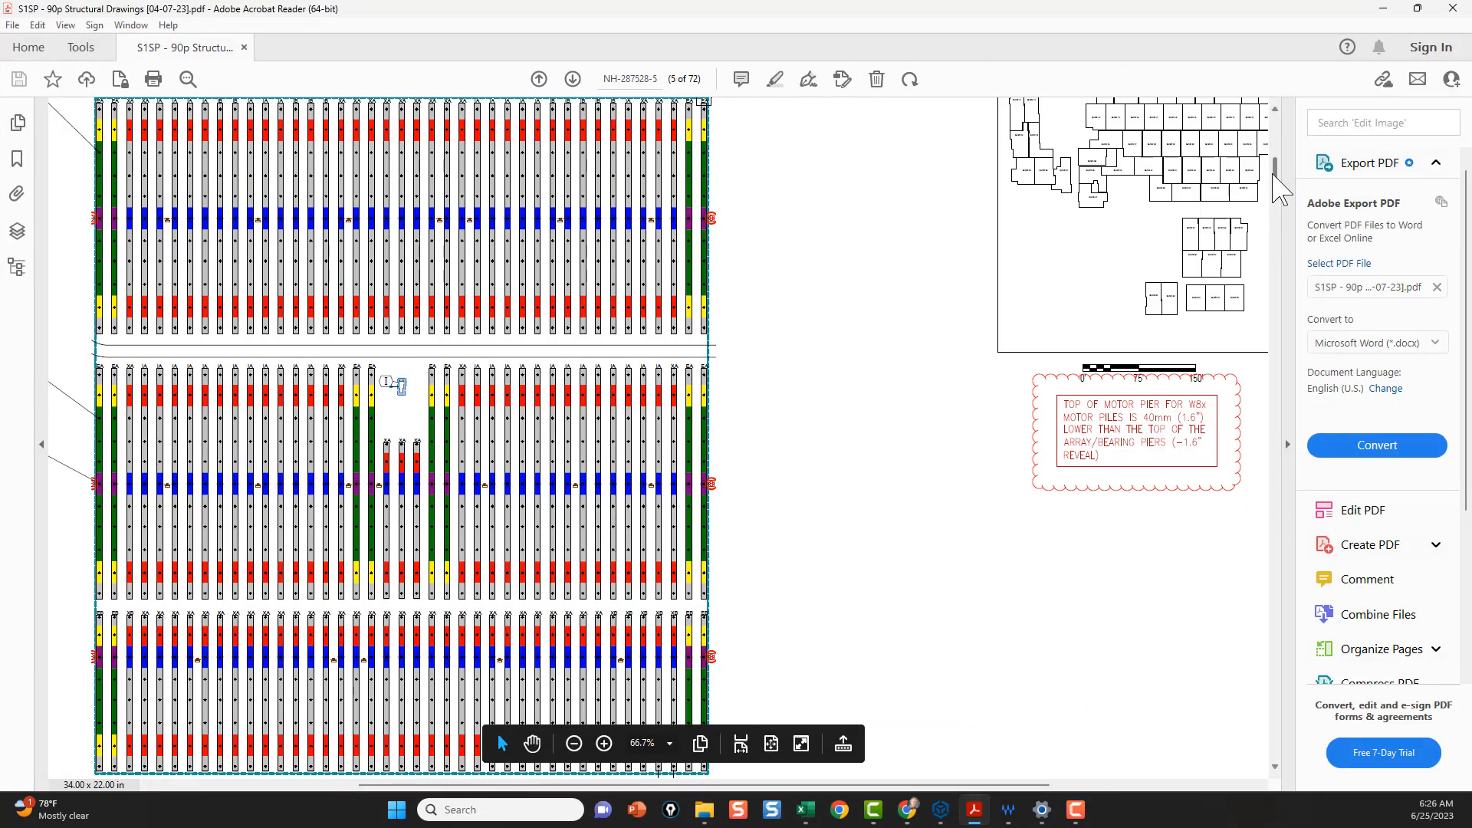
drag(1278, 181, 1278, 115)
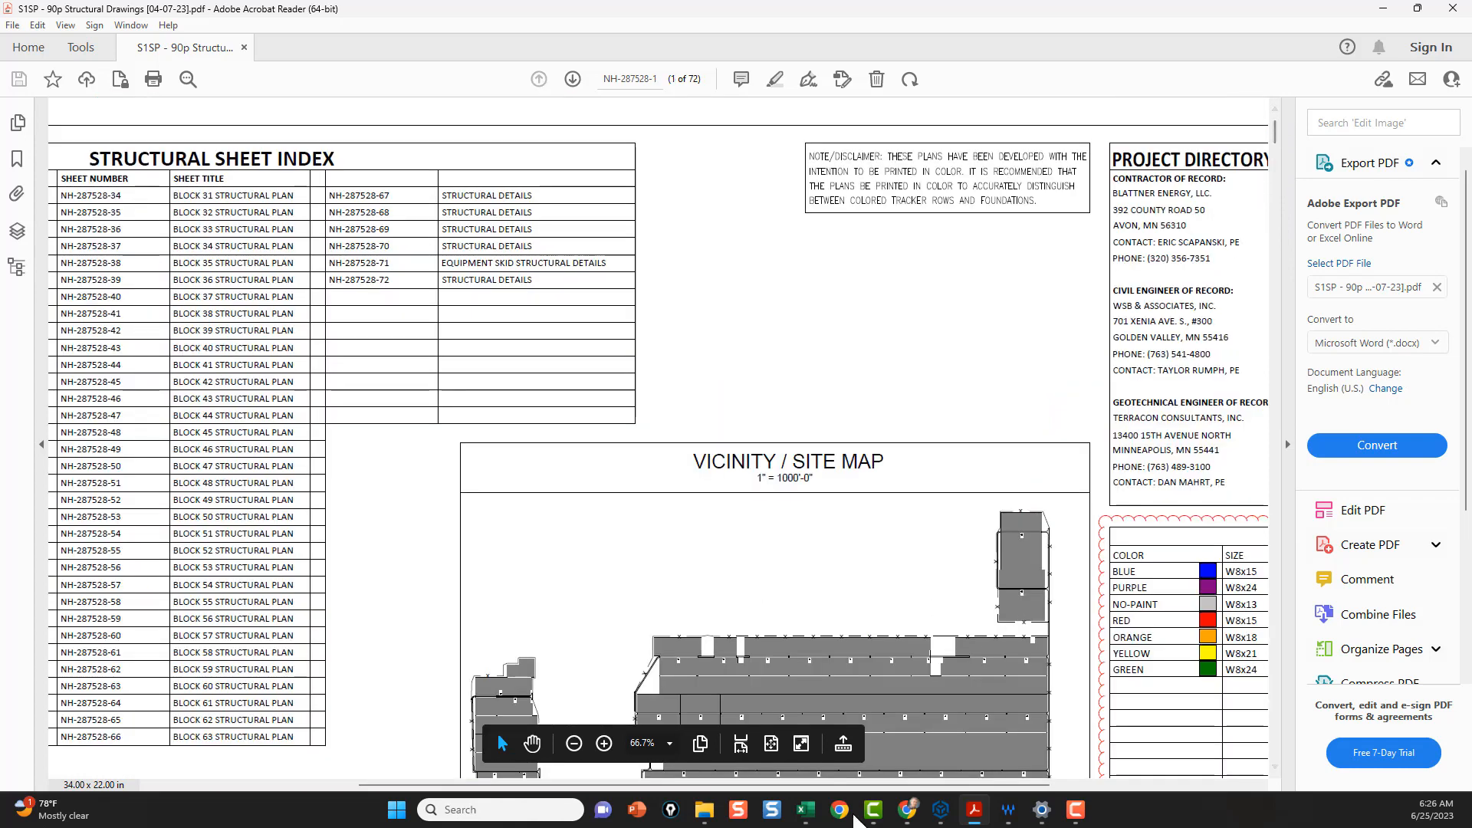
Step: Examine the Bill of Materials on the title sheet and highlight the blue pile's W8x15 size
click(575, 744)
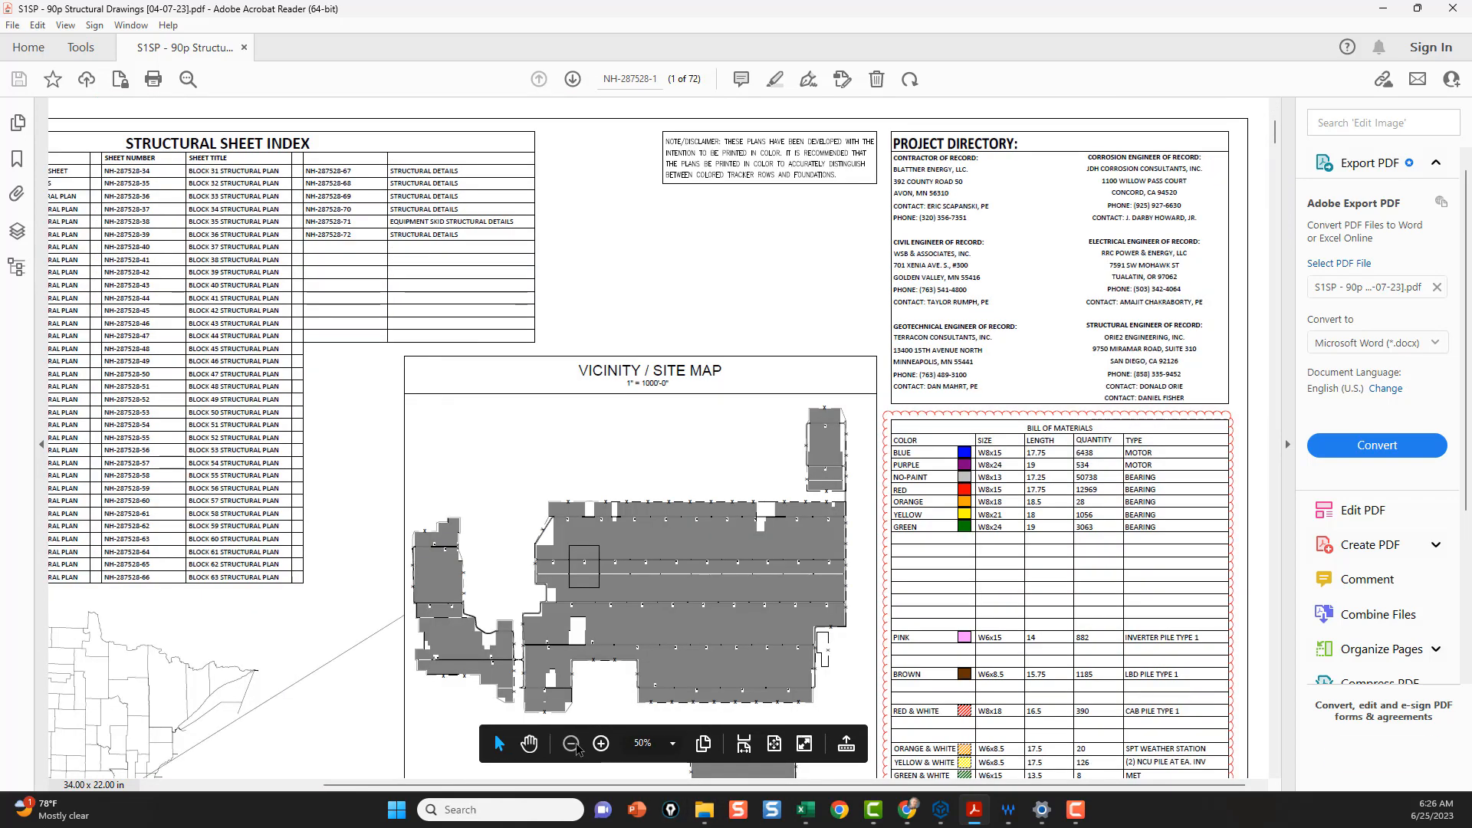
click(575, 744)
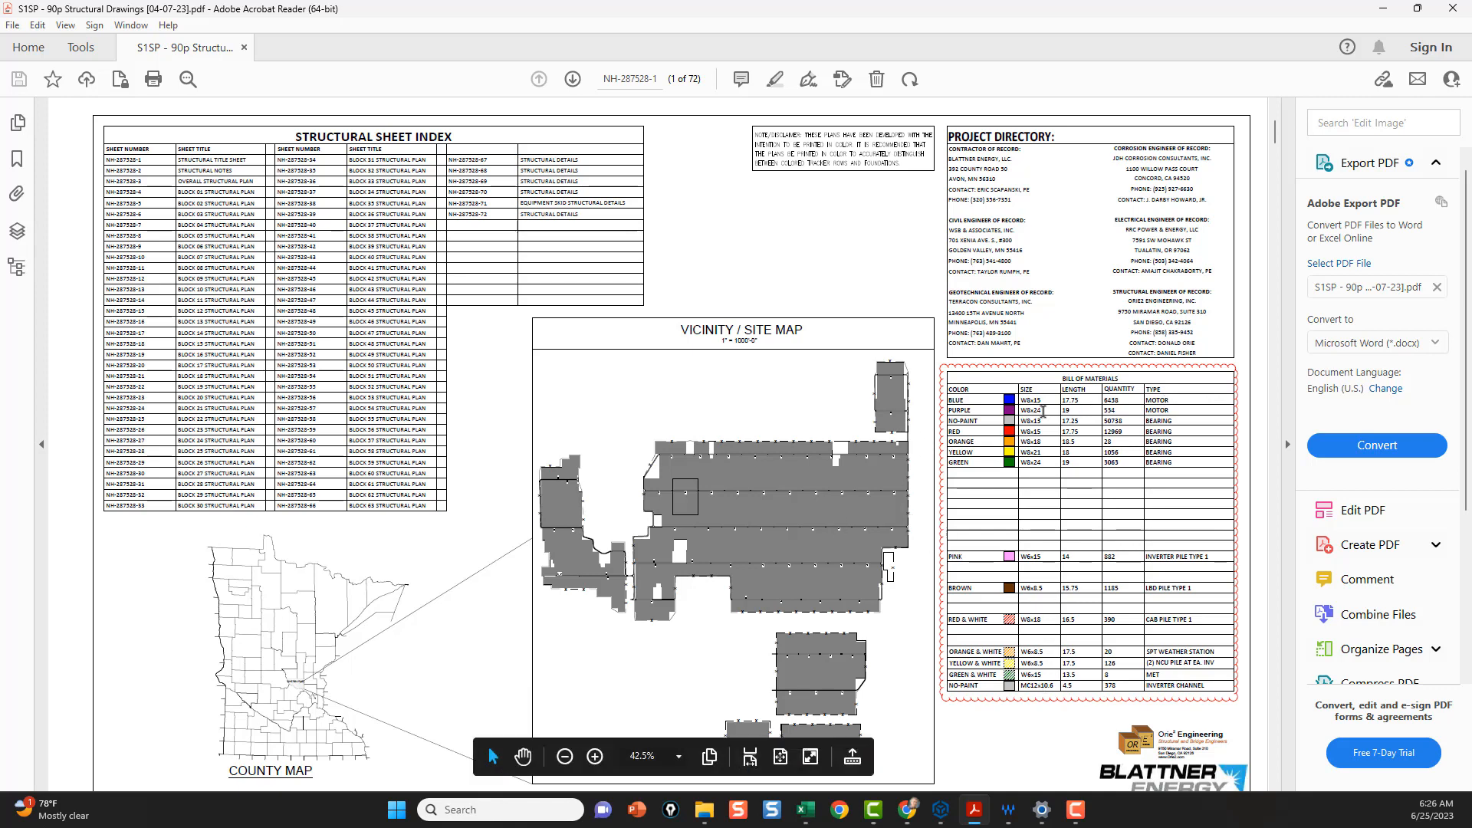
drag(1042, 402, 1070, 407)
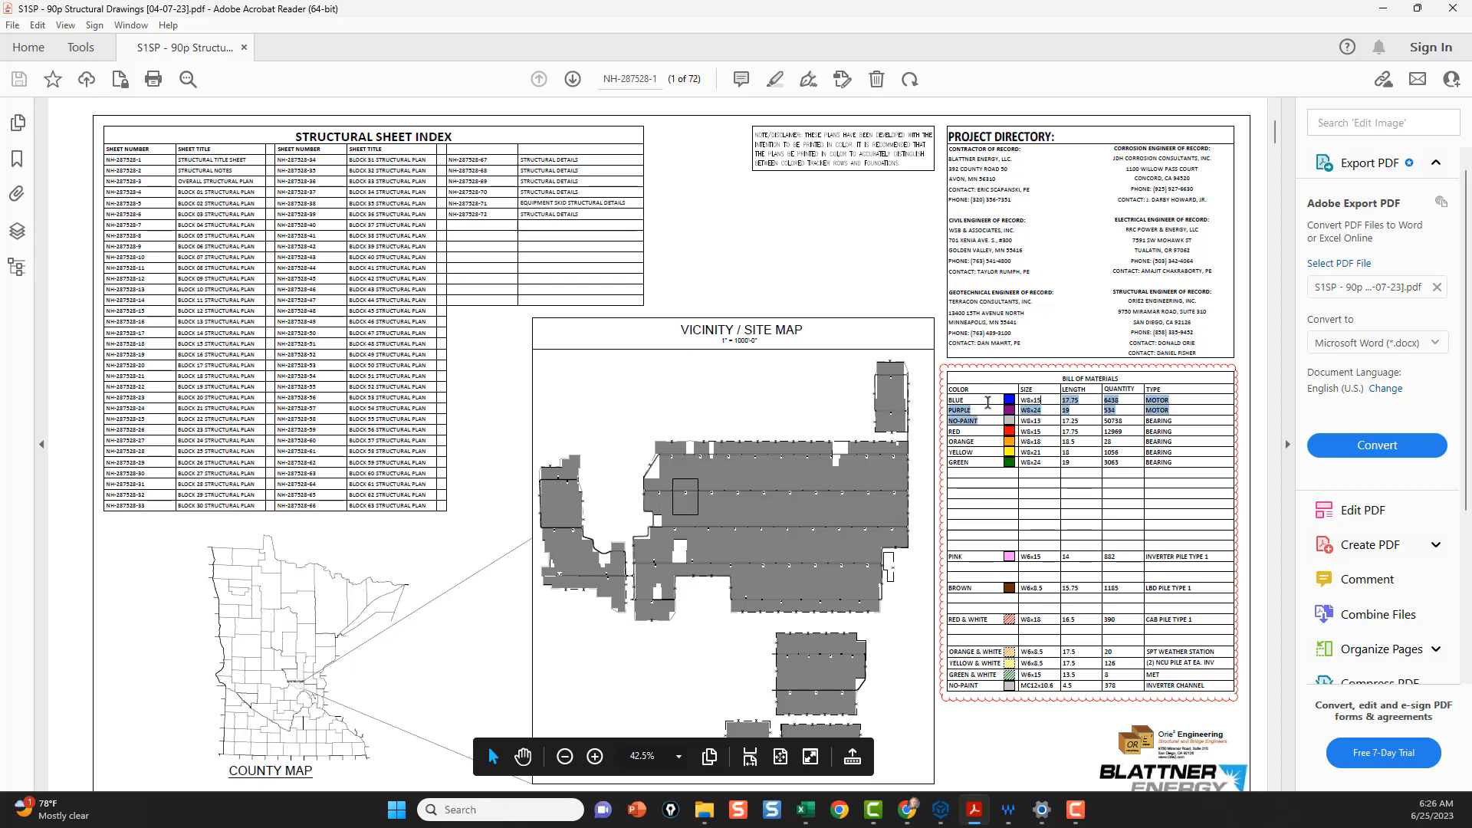
click(1044, 402)
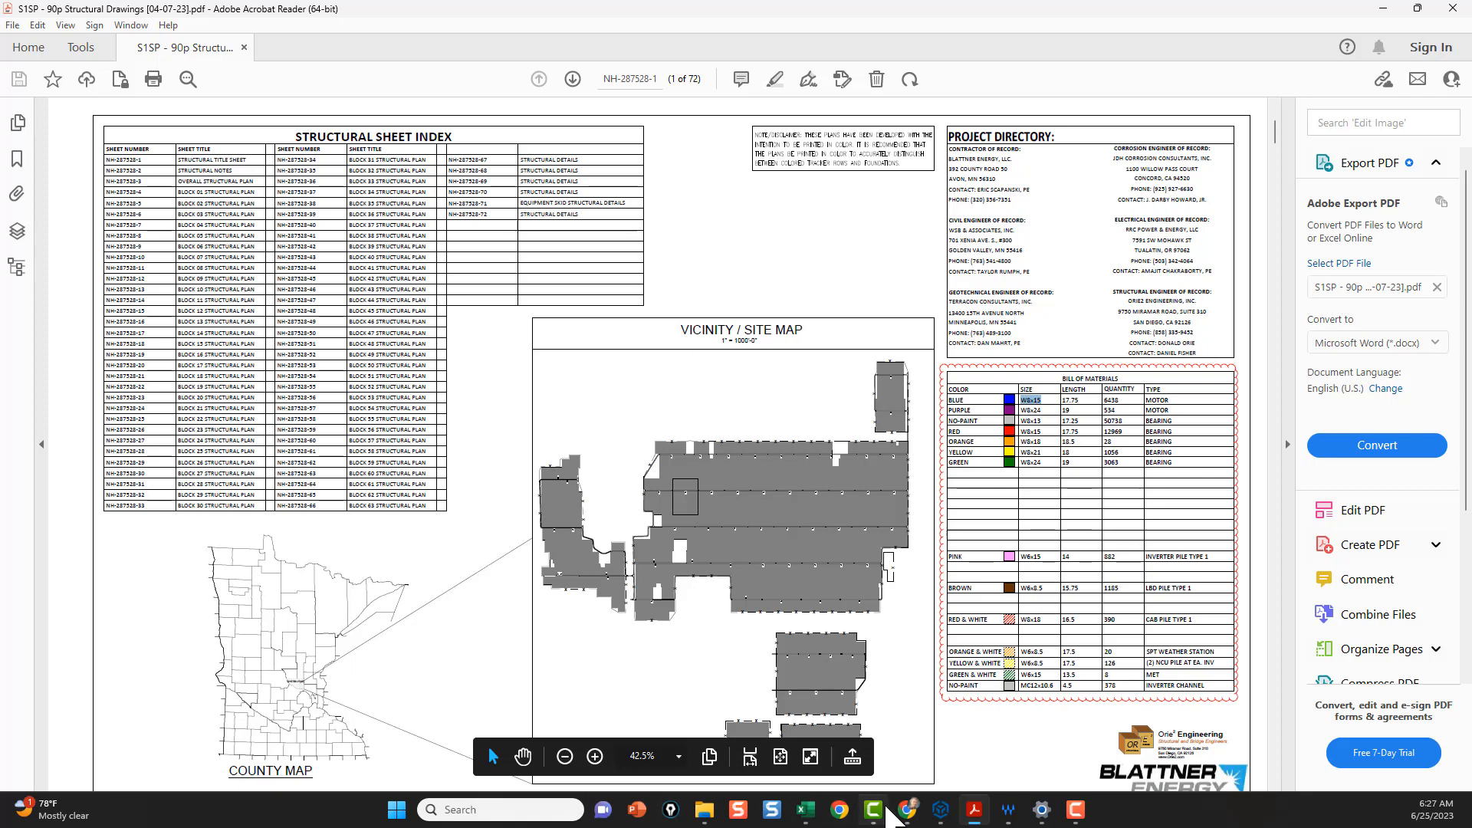
Step: Switch to the Chrome window with the empty new tab and maximize it
mouse_move(907, 811)
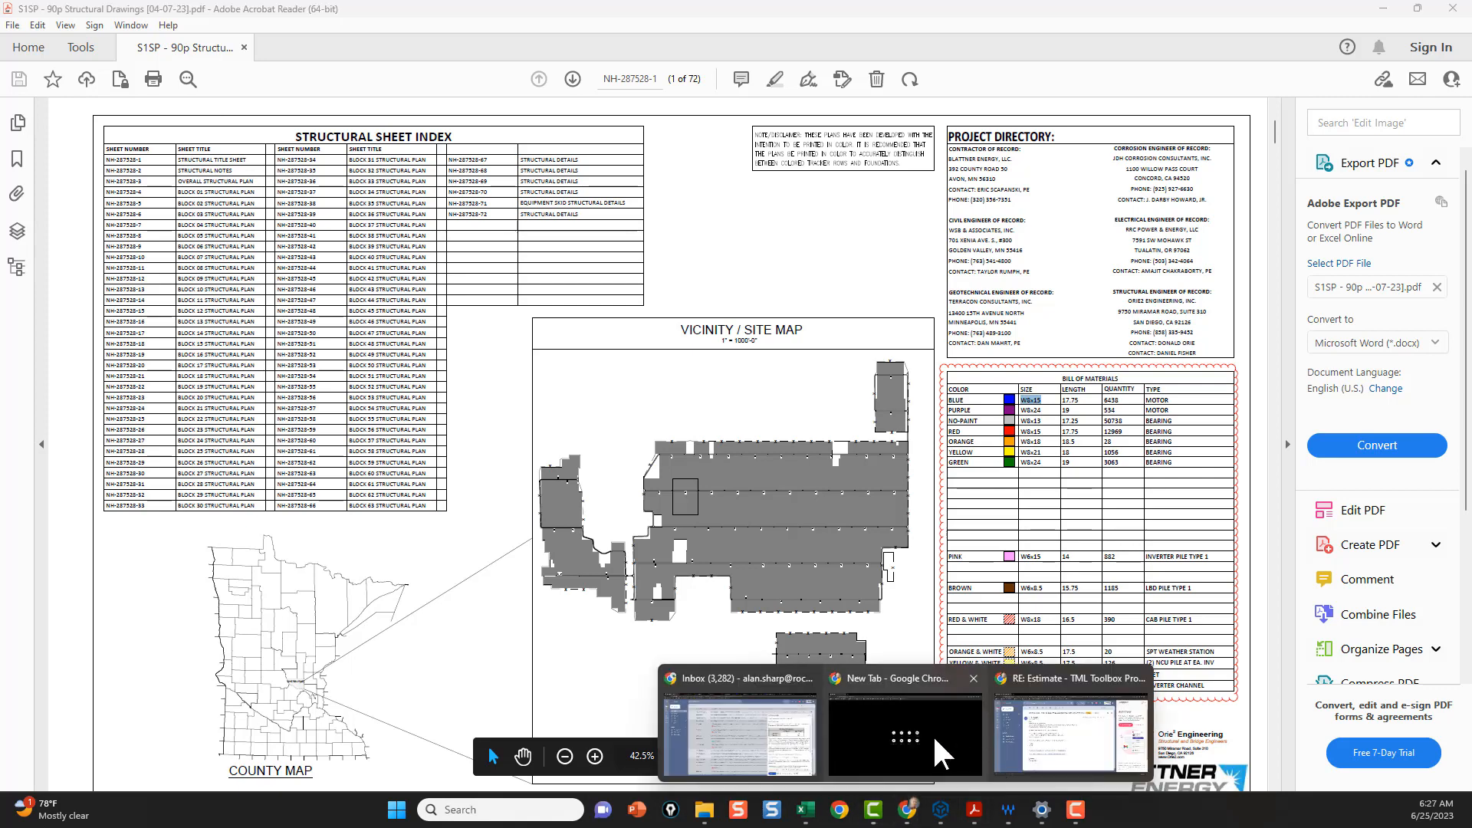
click(905, 736)
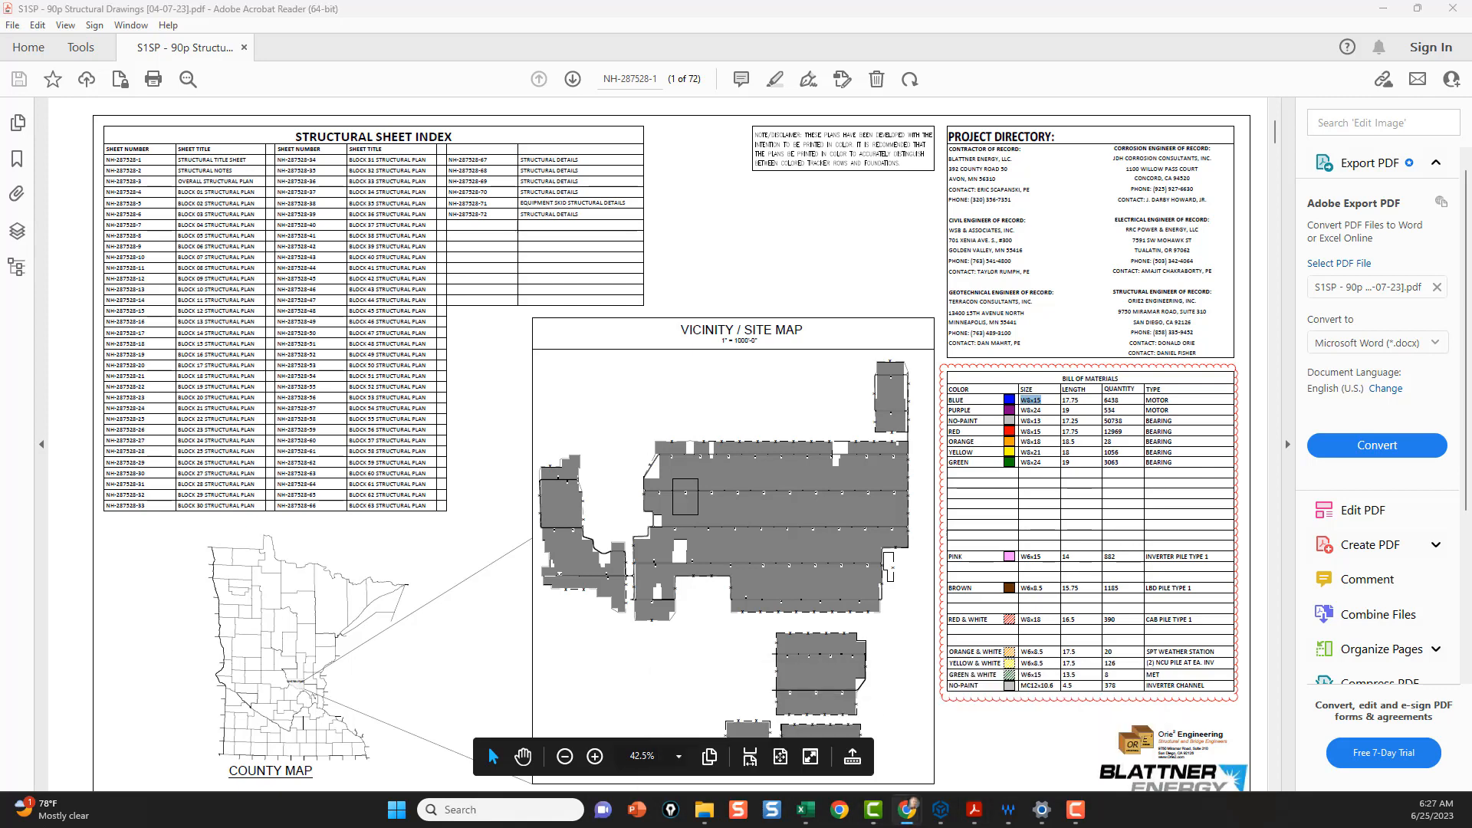
drag(0, 46, 863, 53)
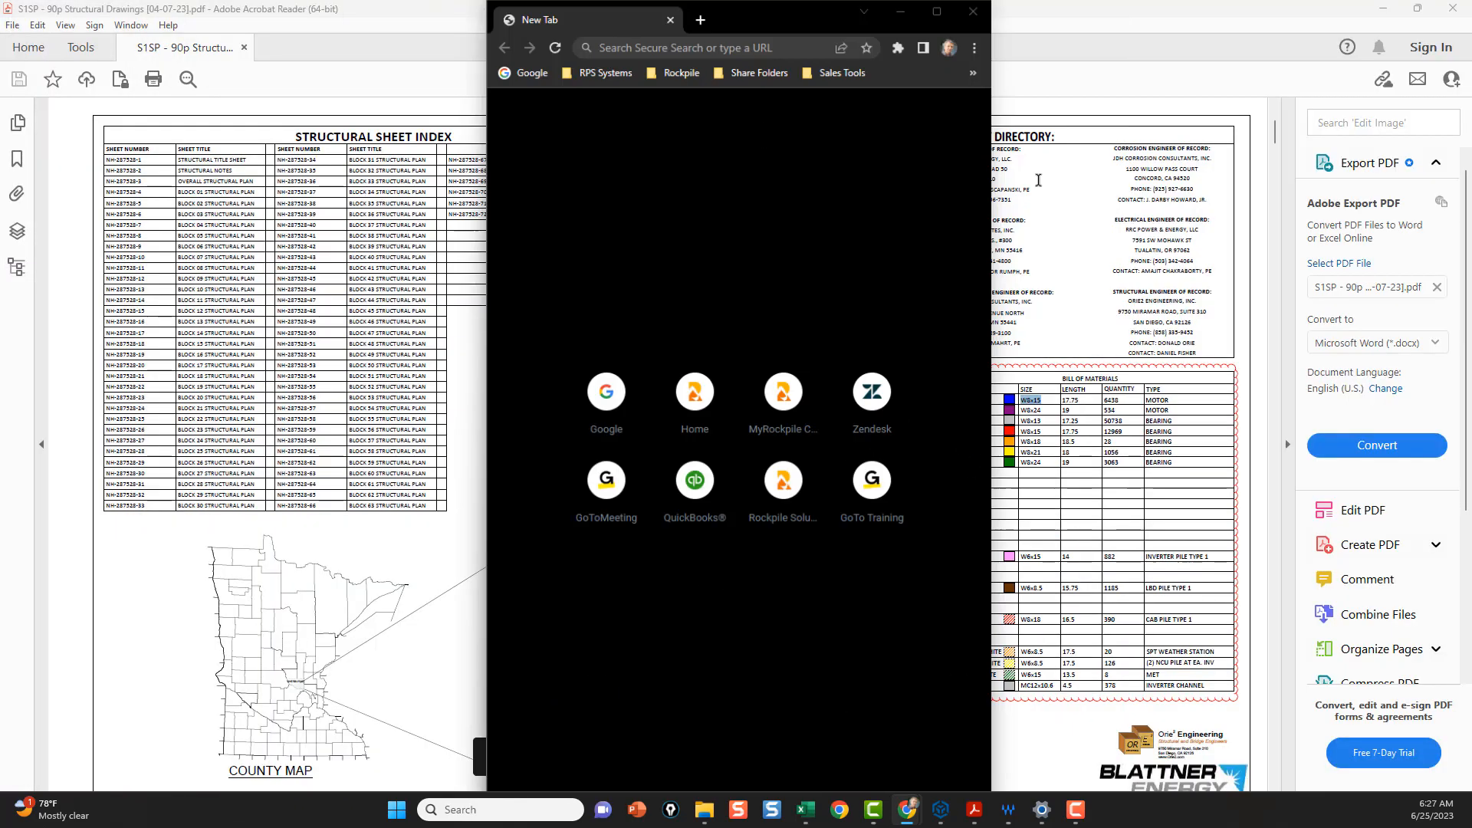
click(927, 12)
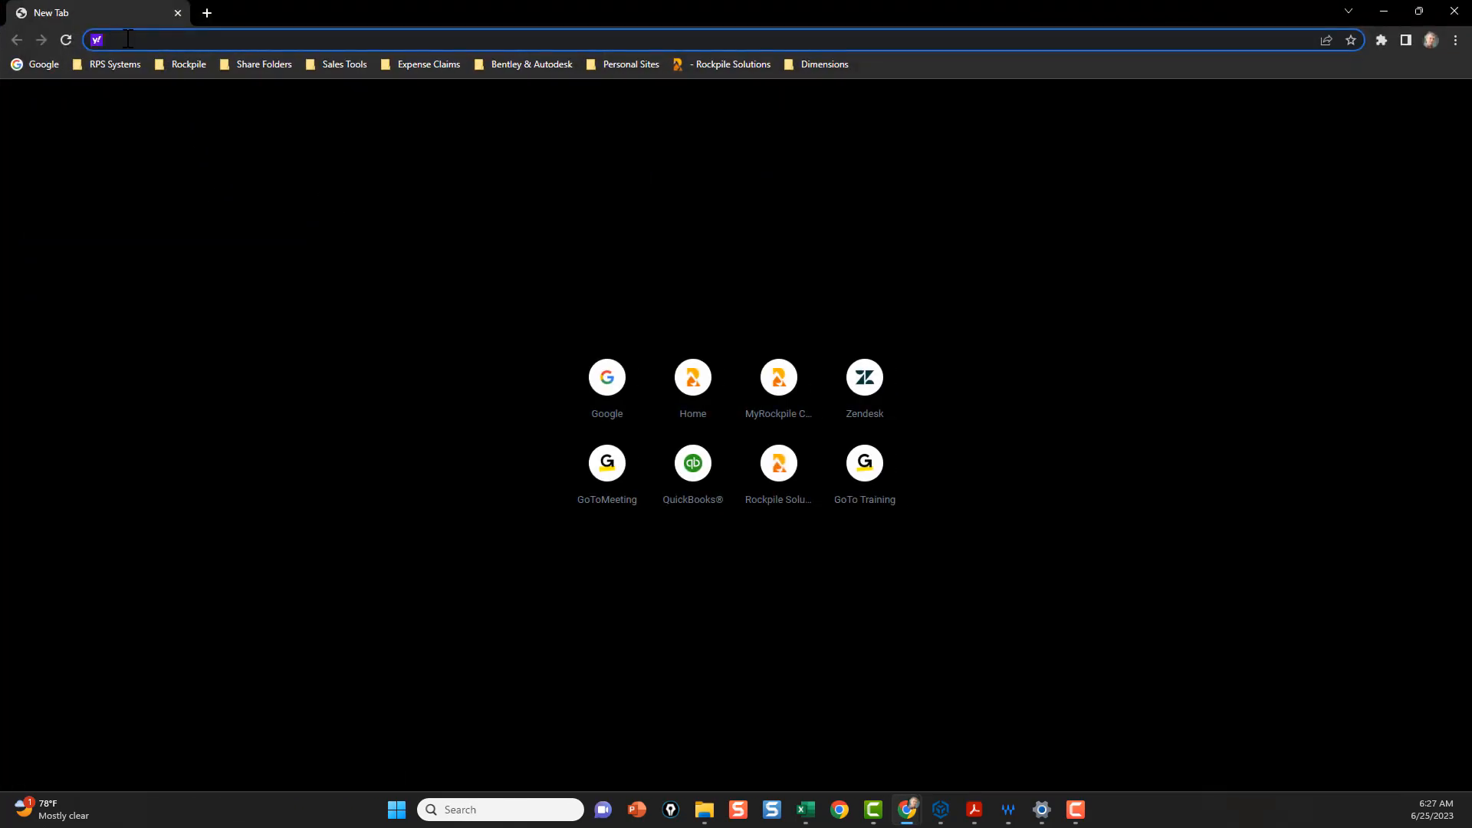
Step: Search the web for "W8x Steel Definitions"
text(W8 S)
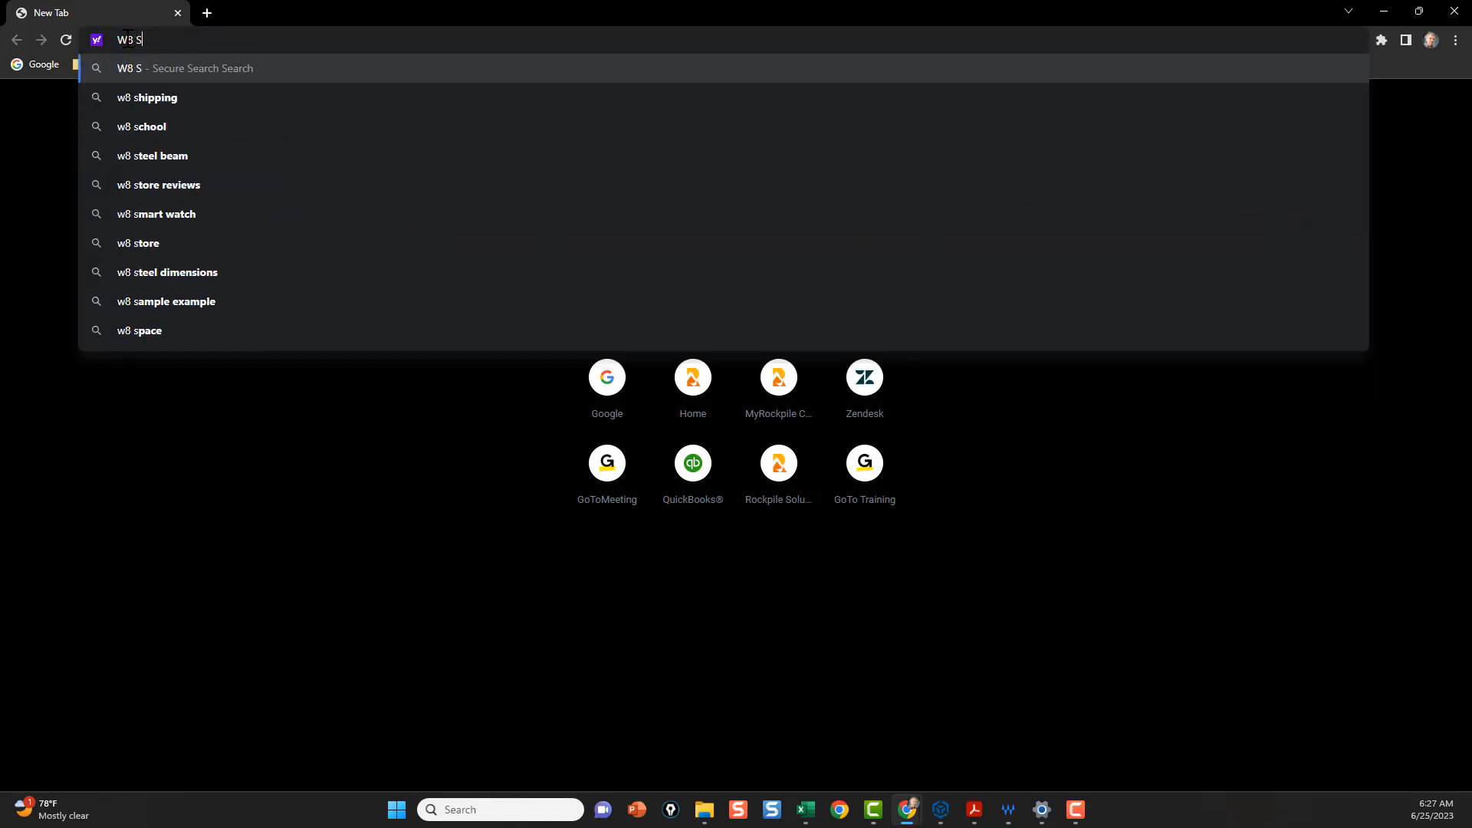
text(teel Def)
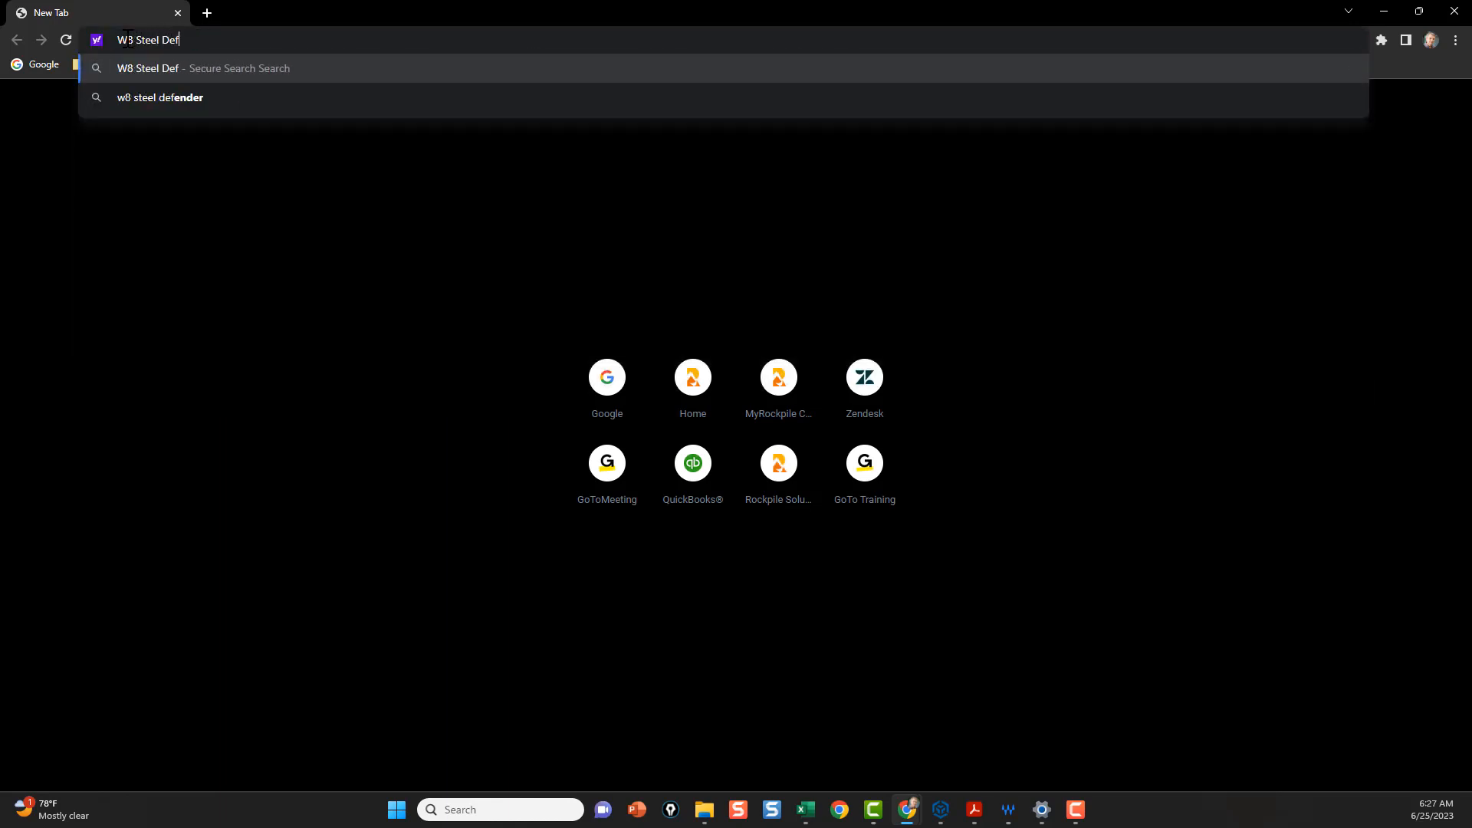
text(initions)
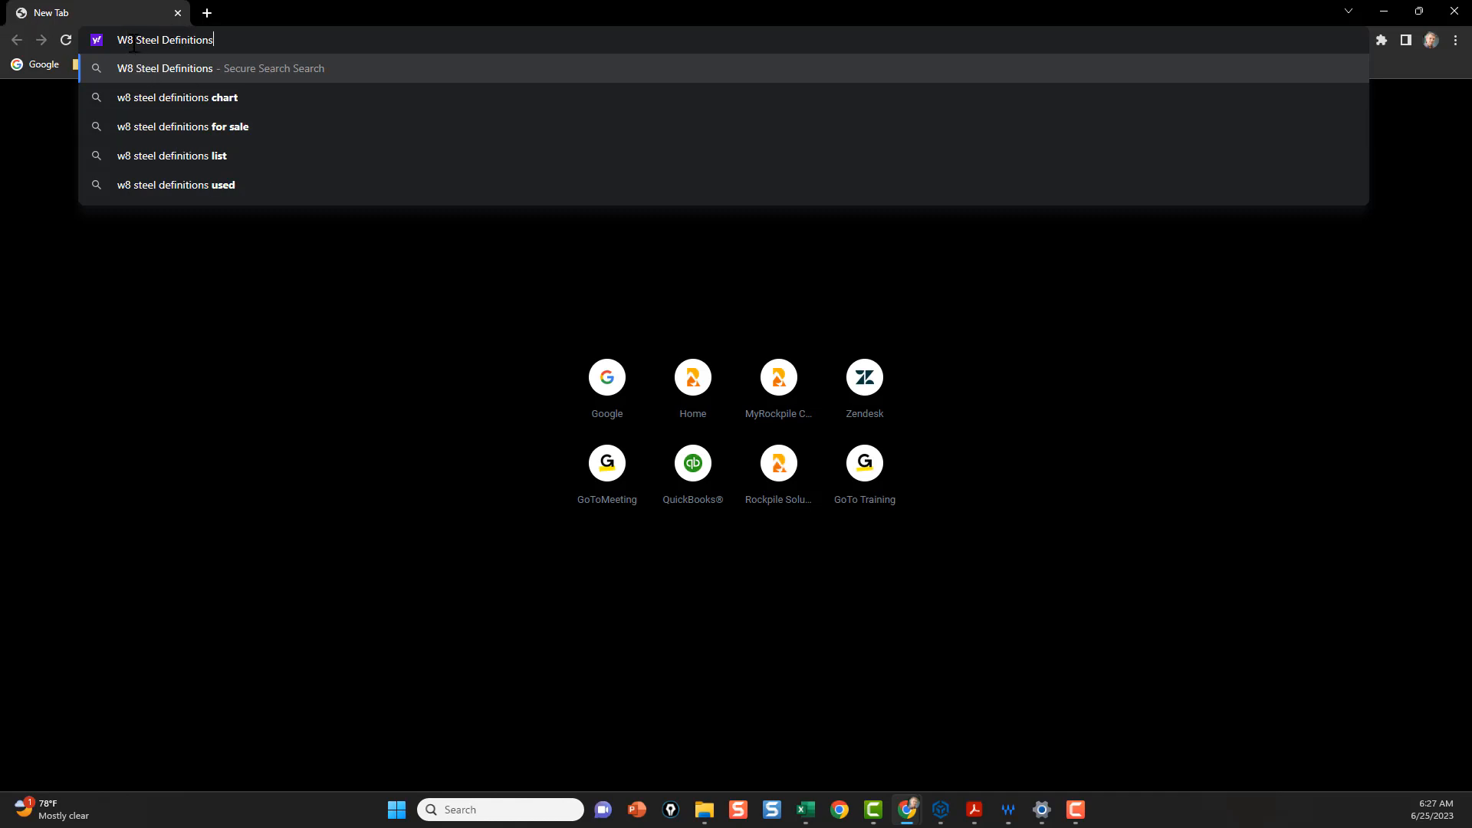
text(x)
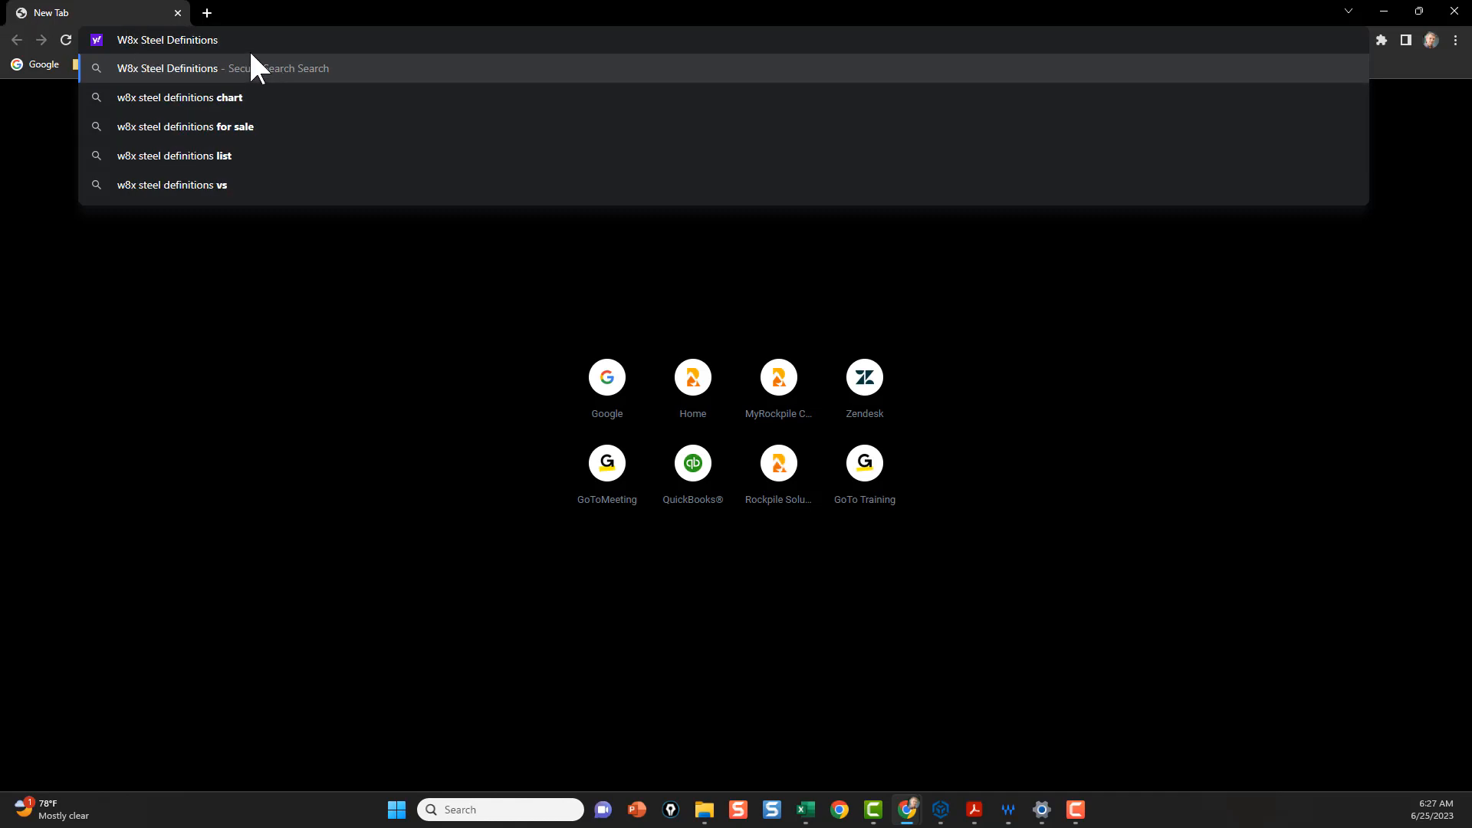
key(Return)
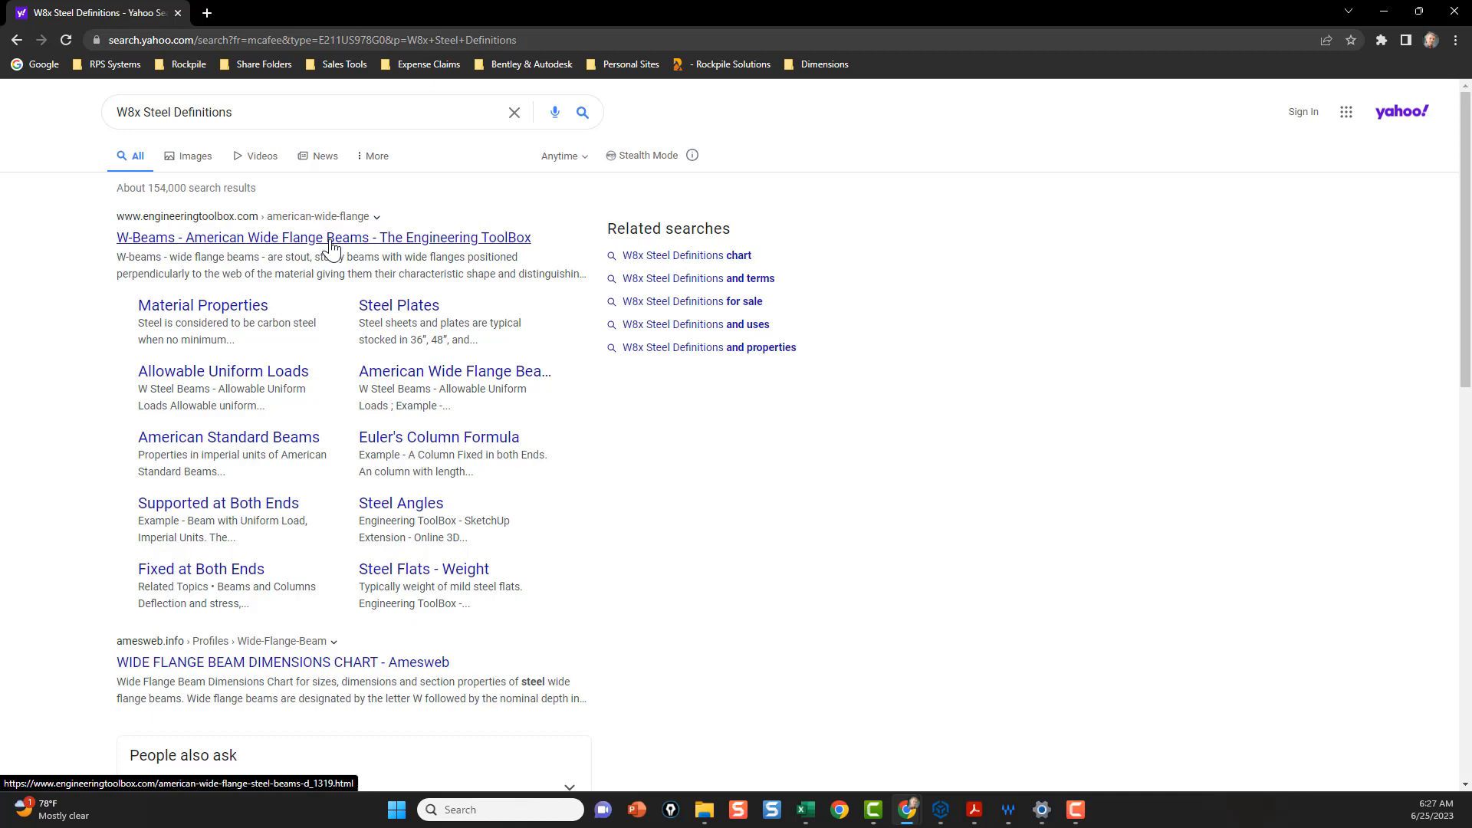
Step: Open the Amesweb Wide Flange Beam Dimensions Chart and examine the depth and flange width of the W8 sections
click(280, 662)
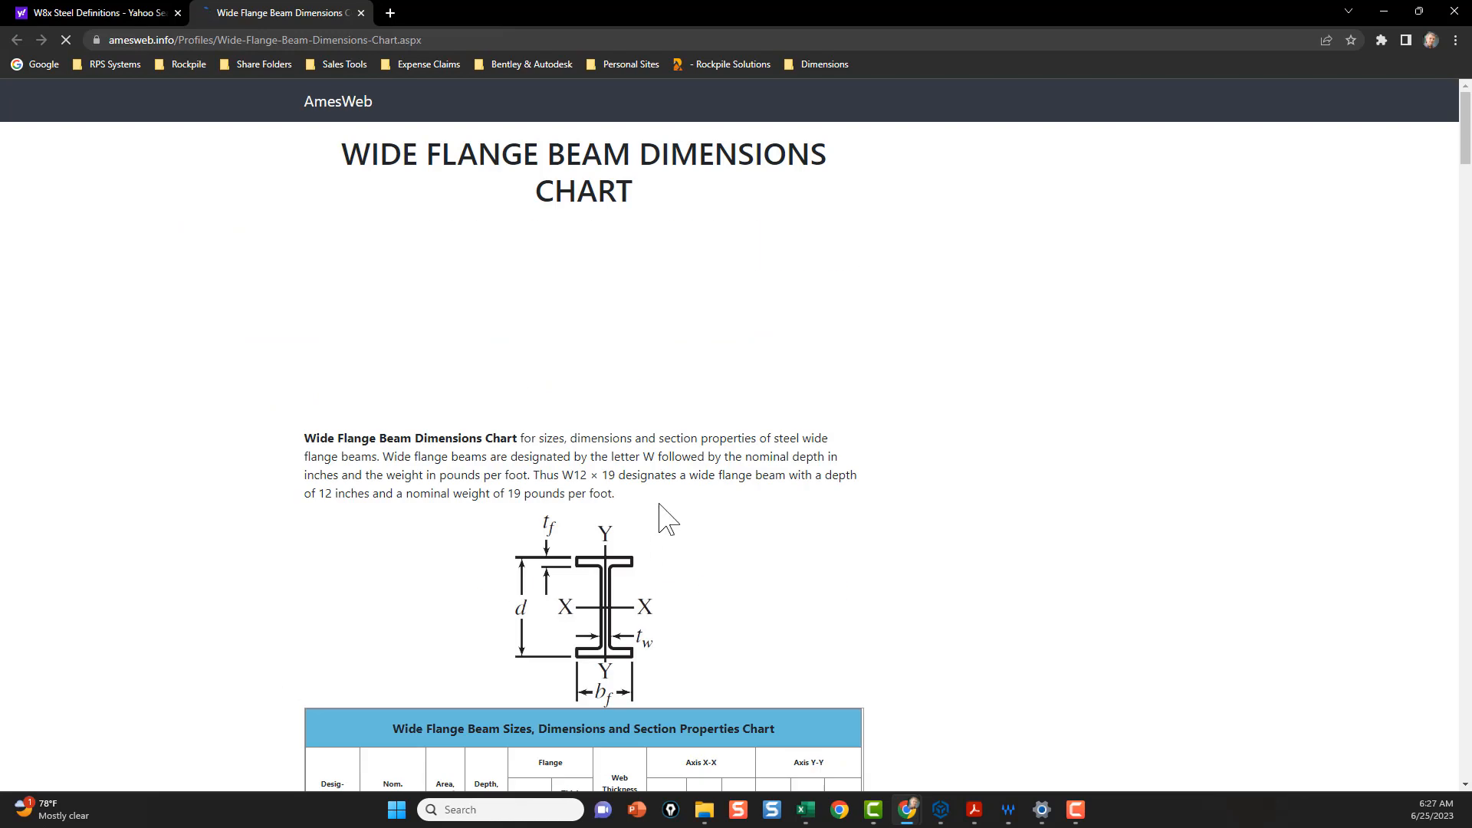
scroll(657, 516, down, 5)
scroll(648, 512, down, 2)
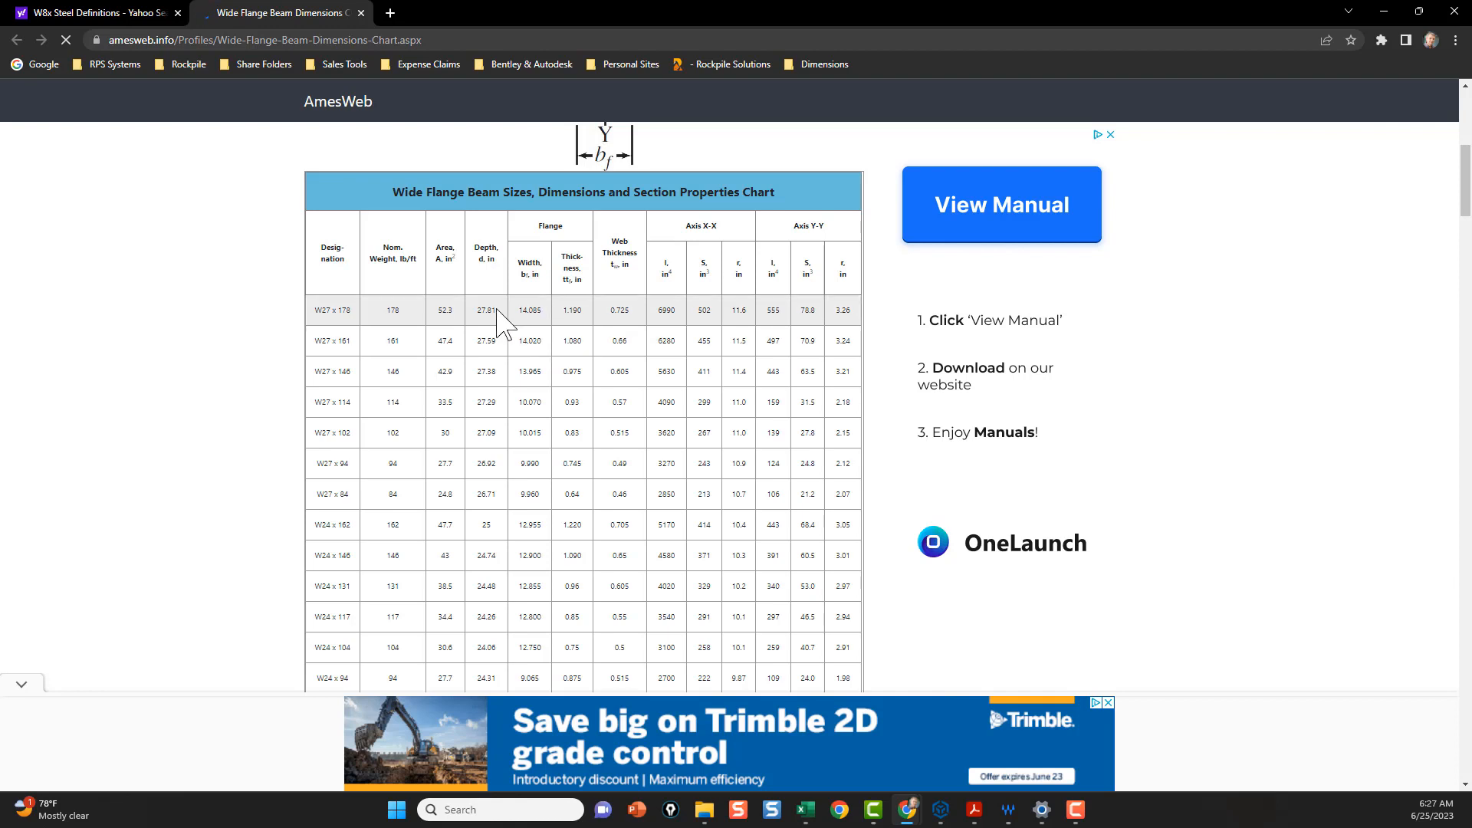
scroll(515, 406, down, 5)
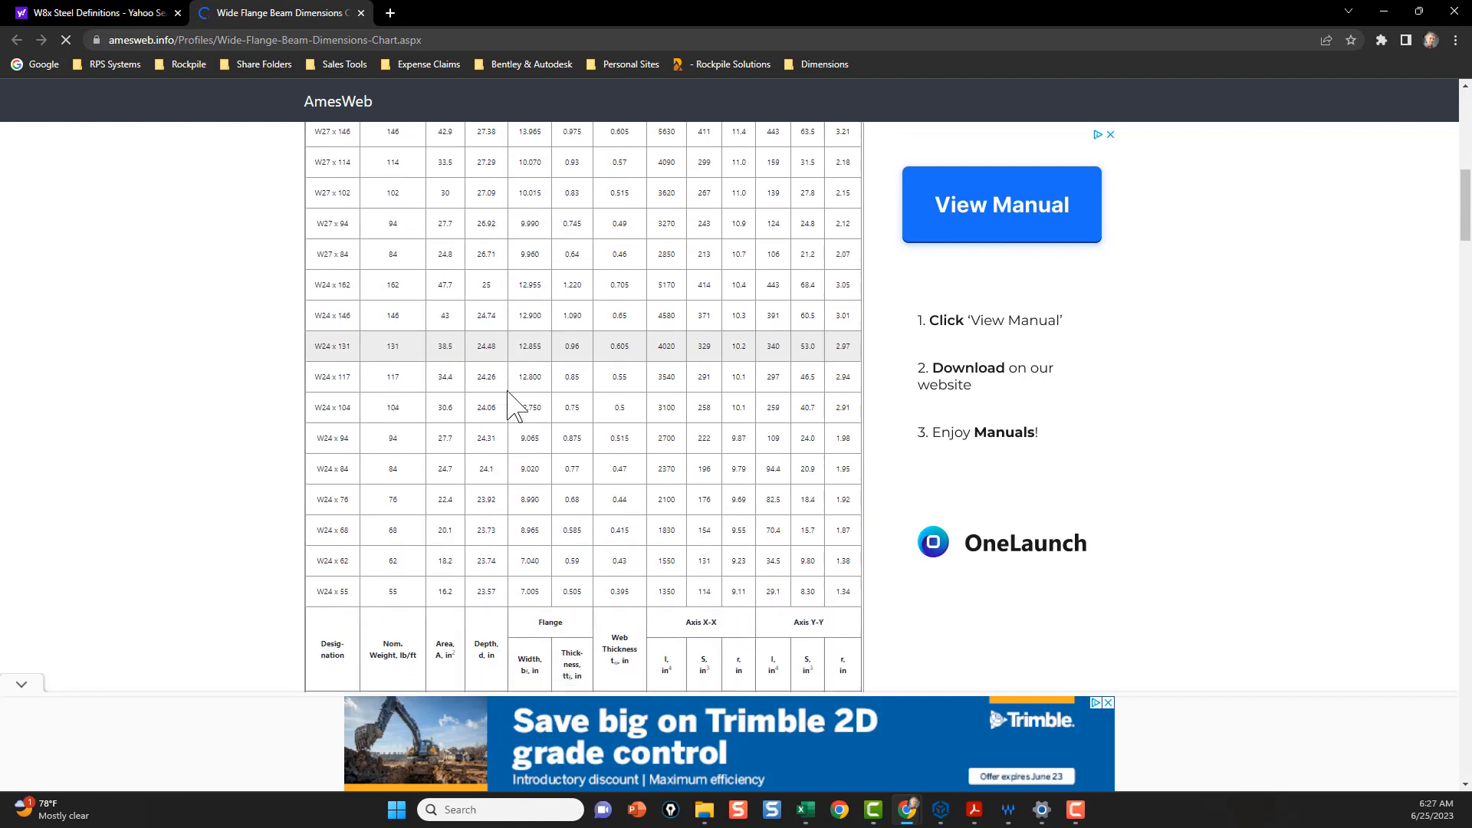
scroll(511, 403, down, 8)
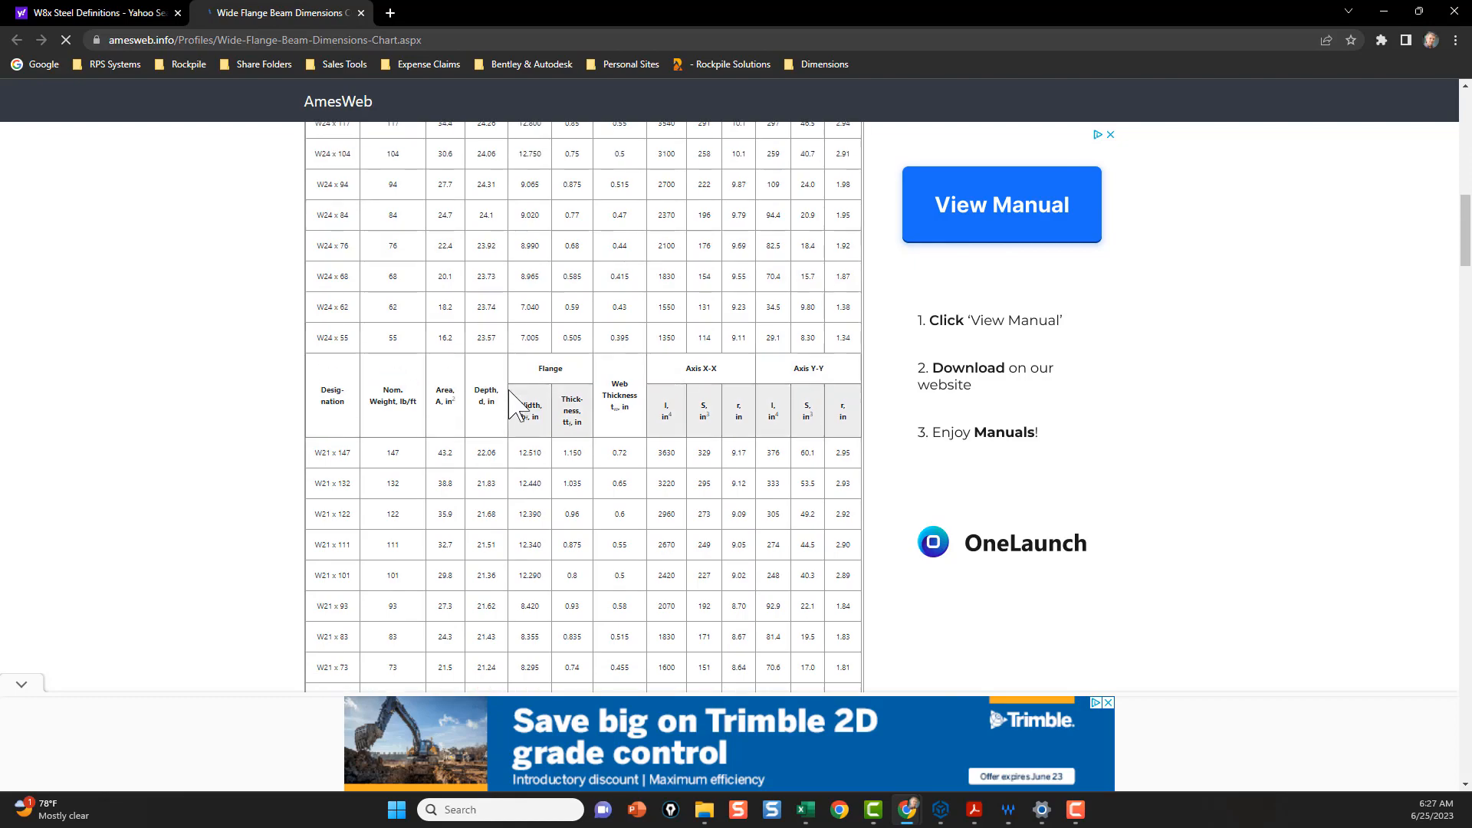
scroll(512, 390, down, 15)
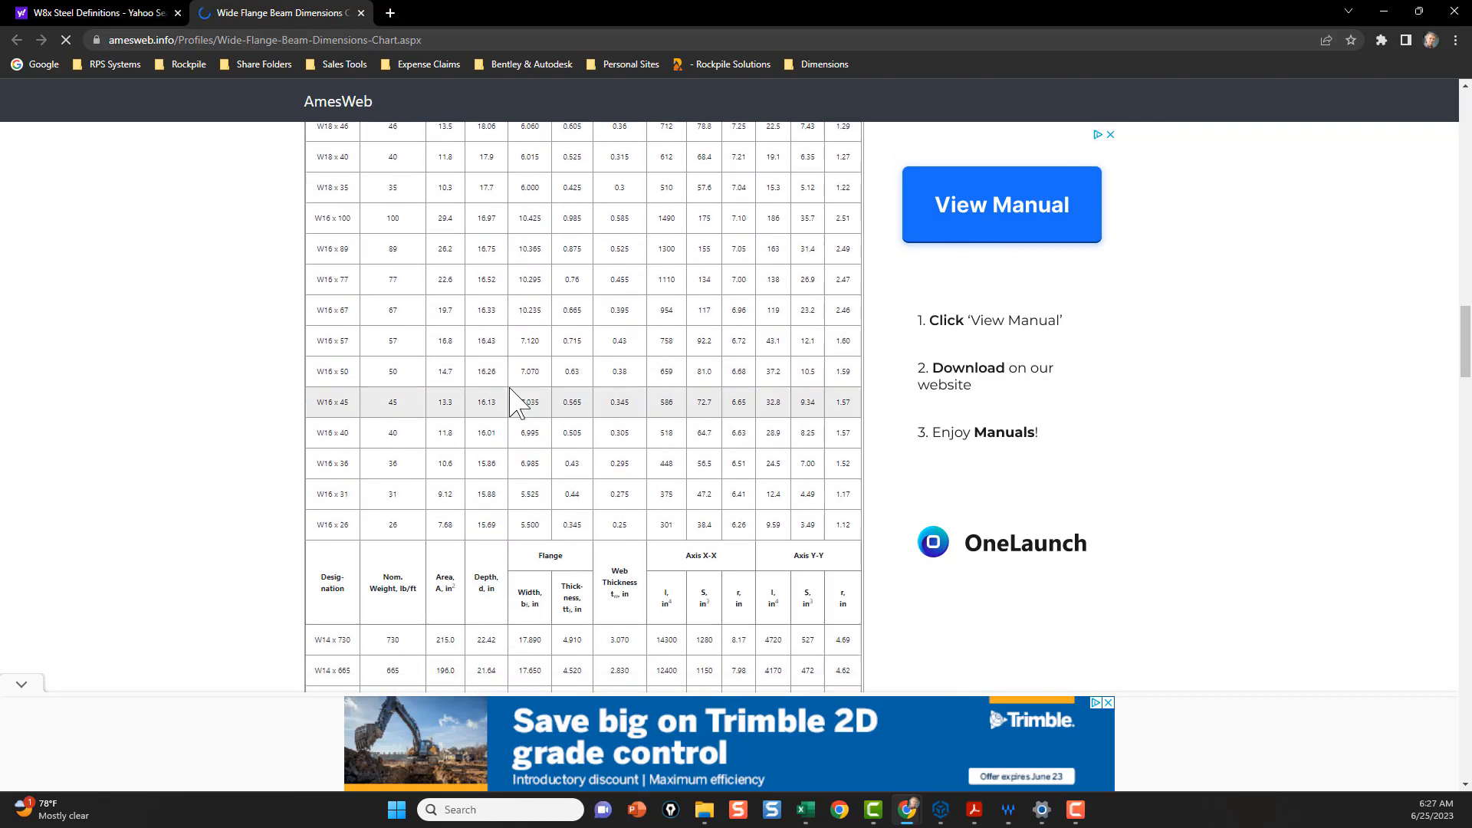
scroll(512, 385, down, 18)
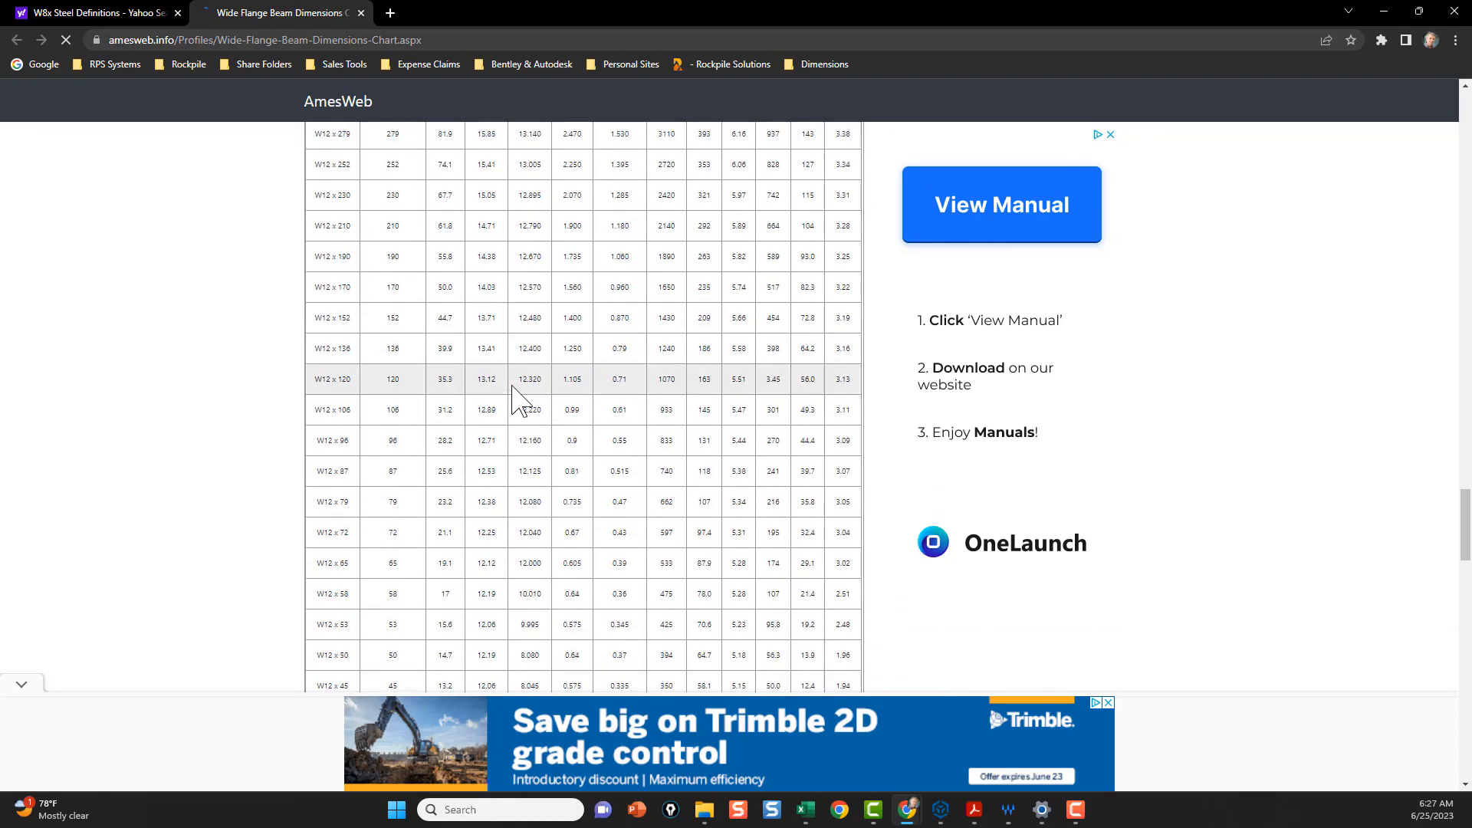
scroll(513, 386, down, 13)
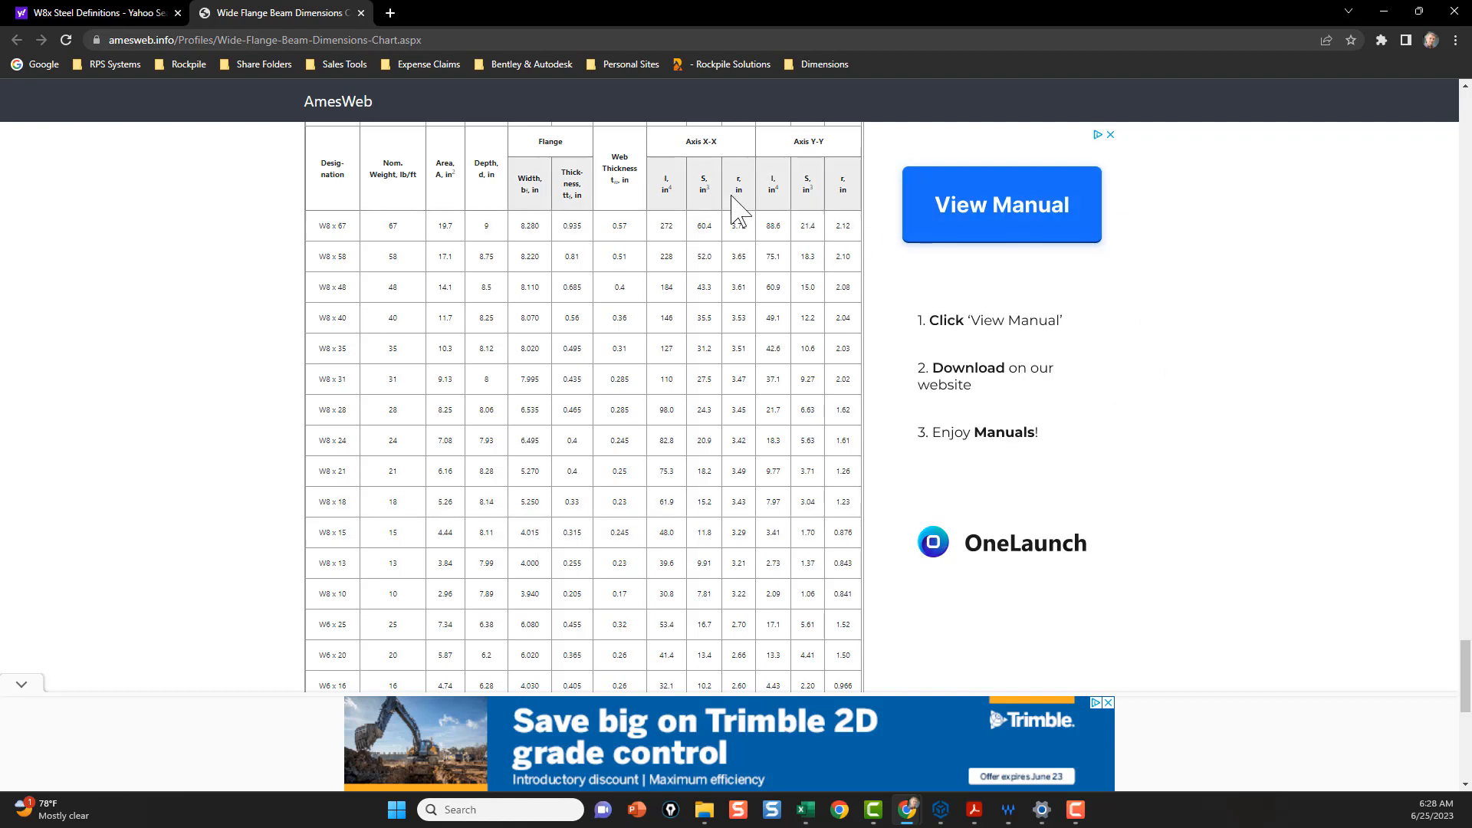
scroll(506, 383, up, 3)
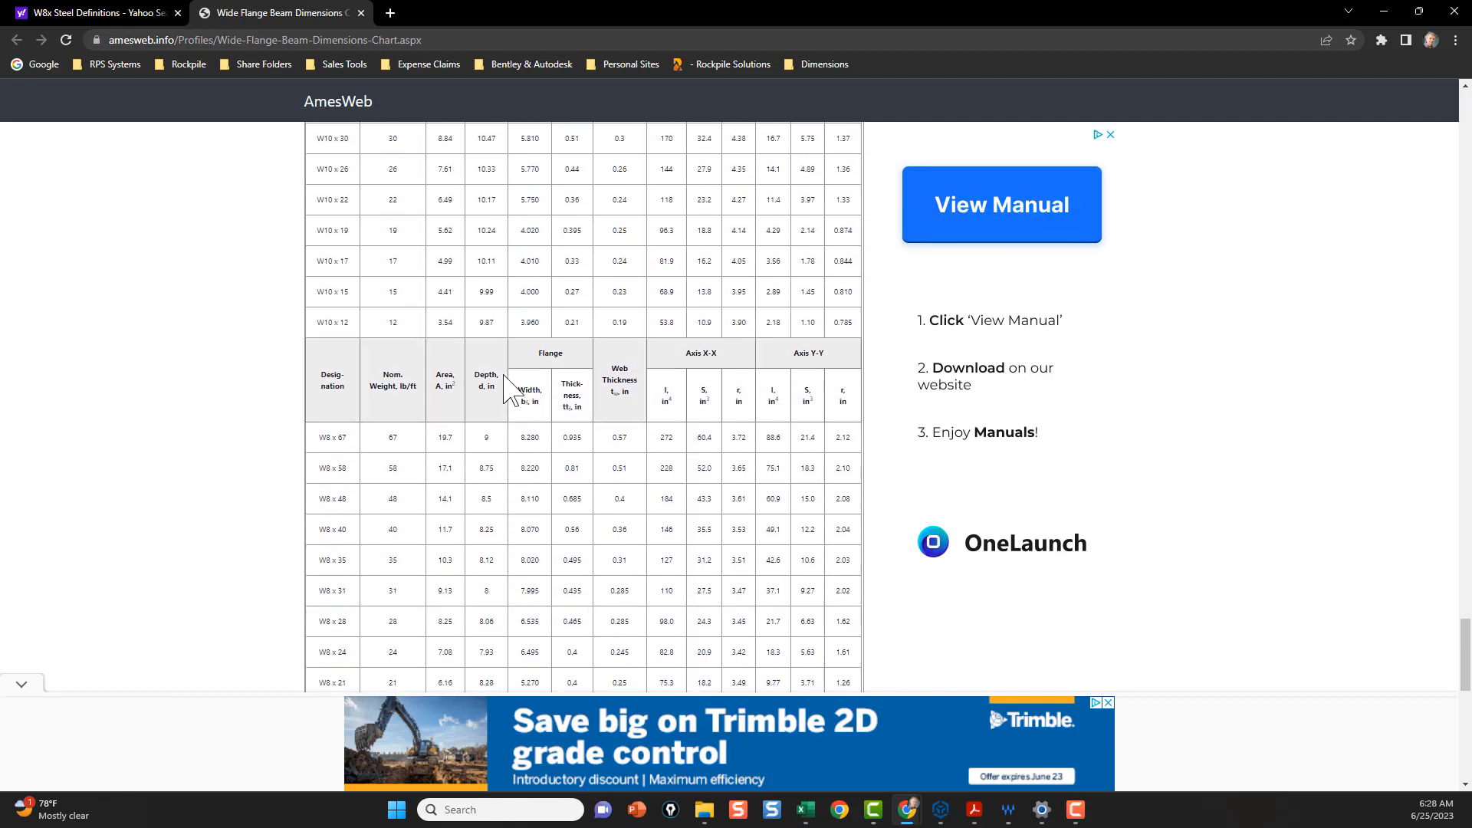
scroll(510, 459, down, 2)
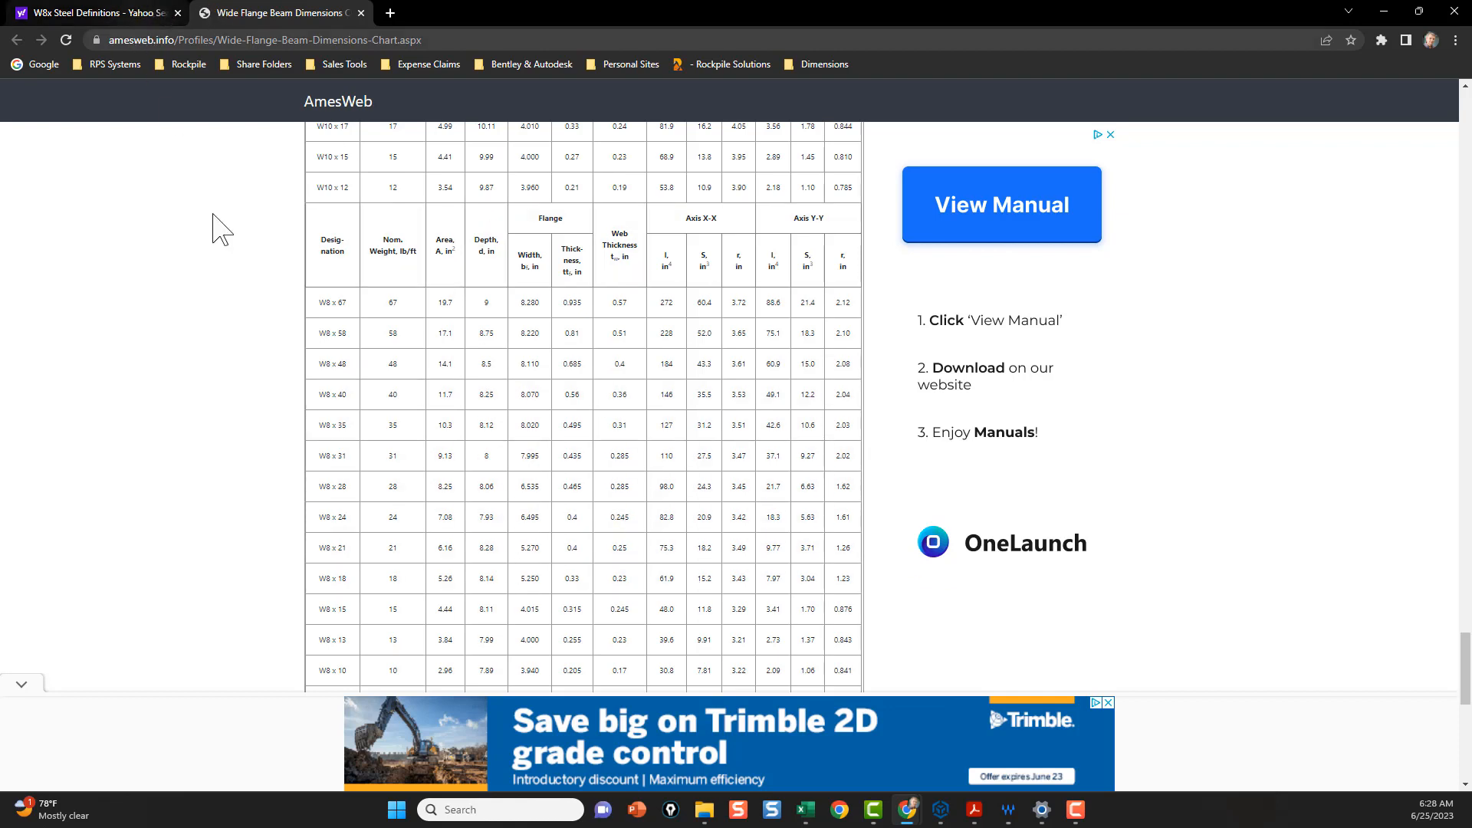
Step: Switch back to Pile Definitions Details.xlsx and inspect the Color, Row Type and Min Embed entries of the Blue piles
mouse_move(805, 810)
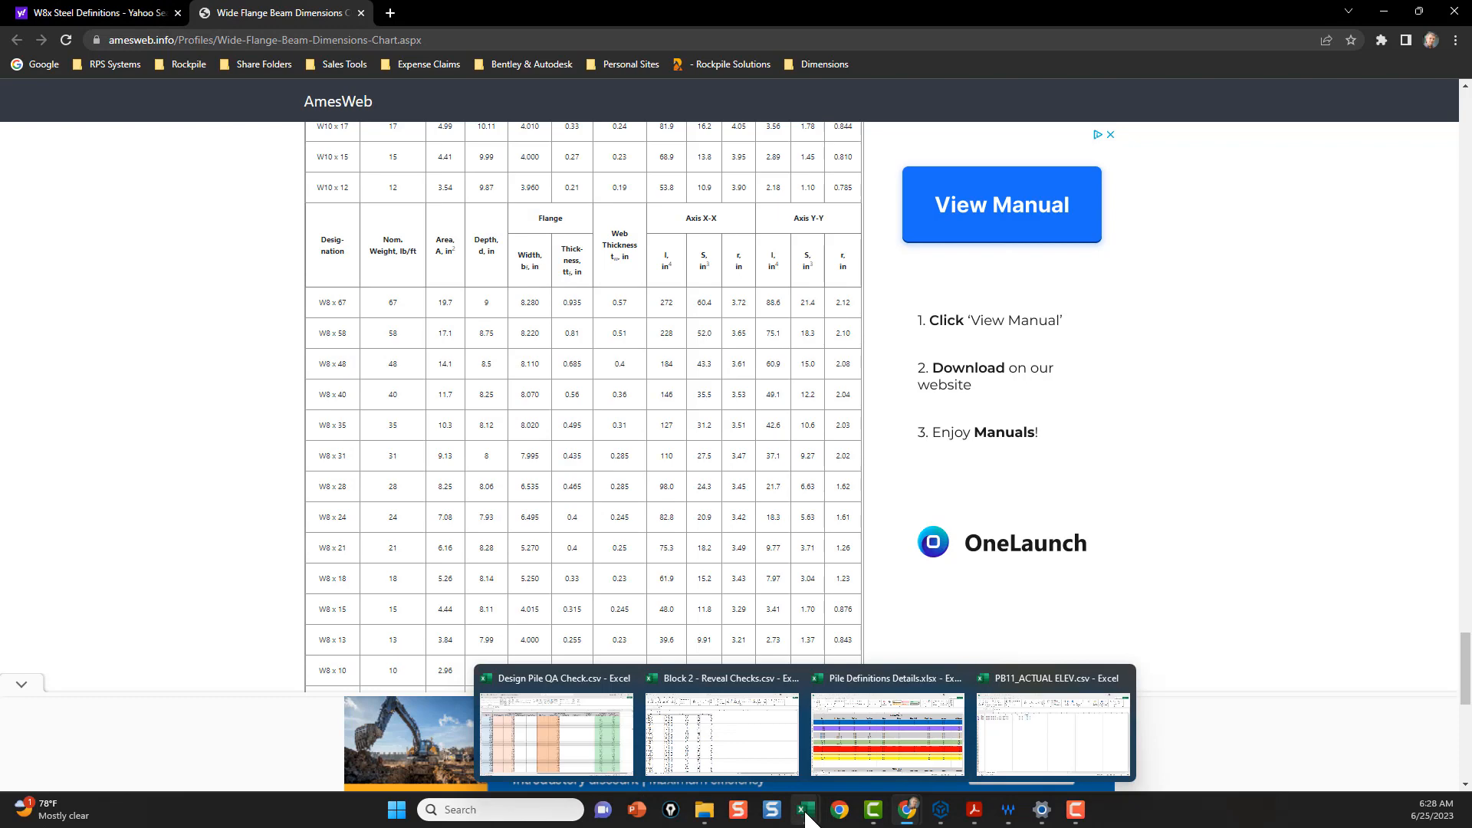
click(872, 750)
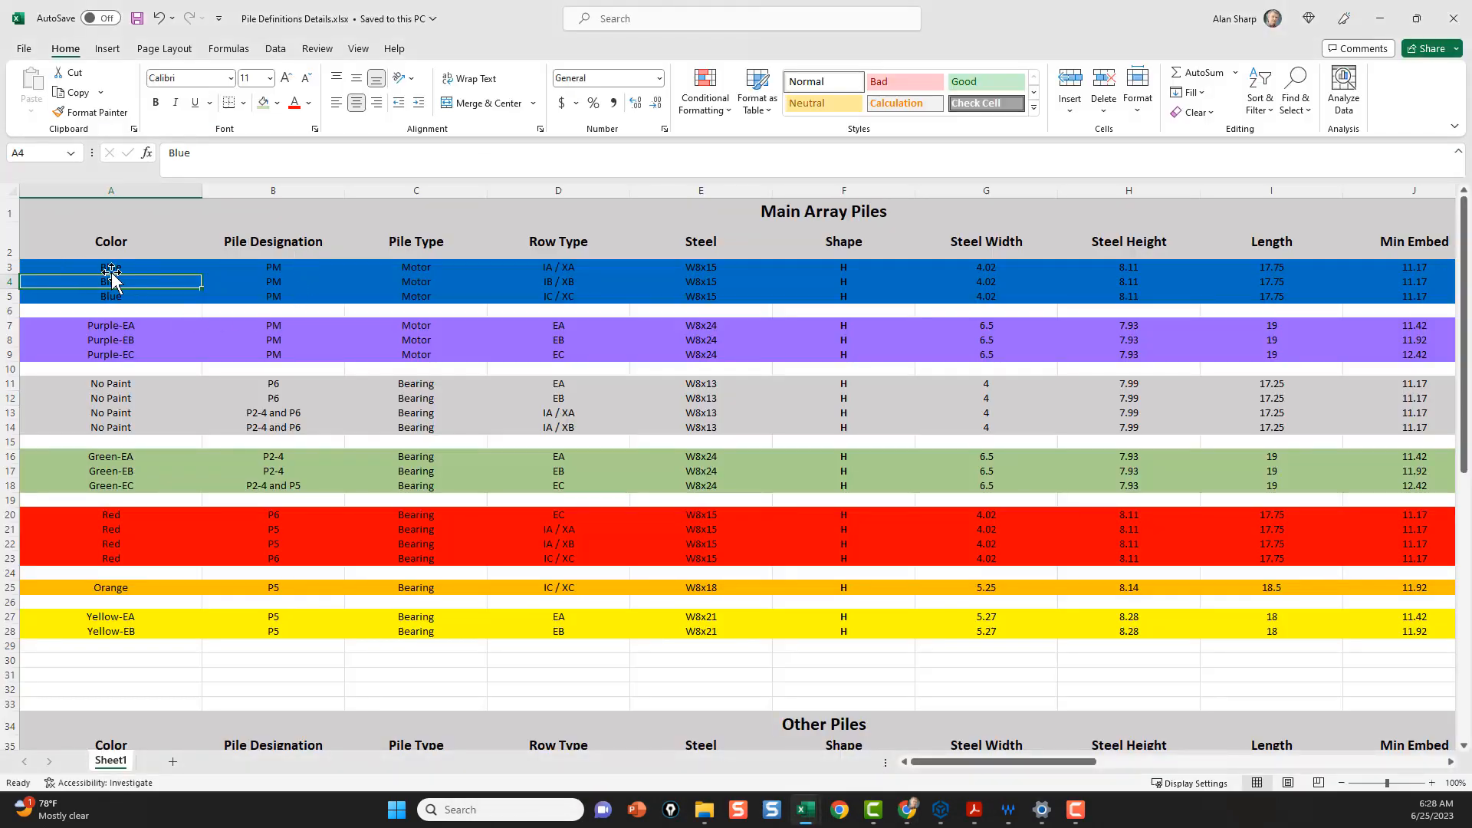
drag(112, 268, 111, 296)
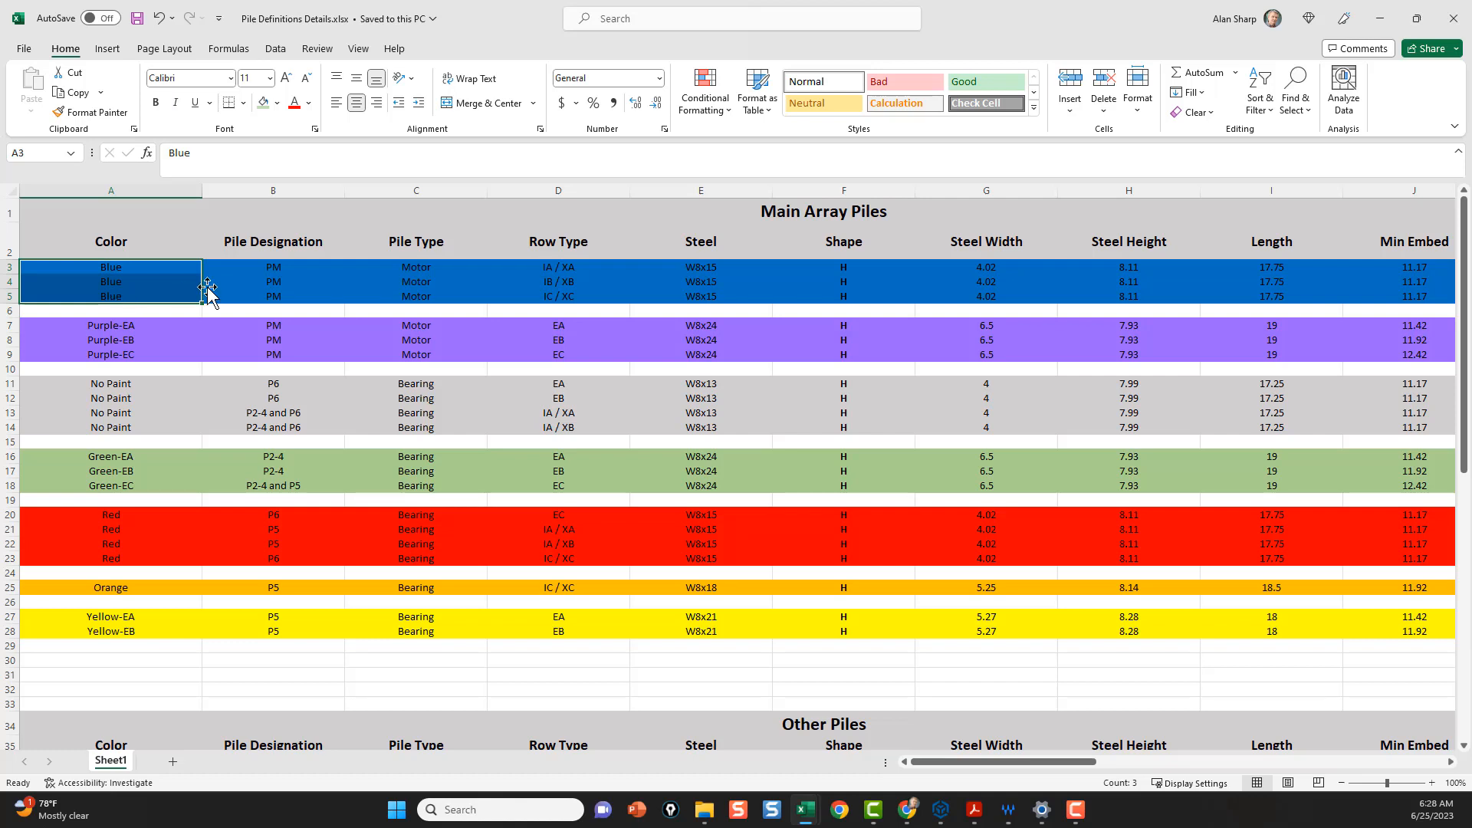
drag(578, 273, 572, 293)
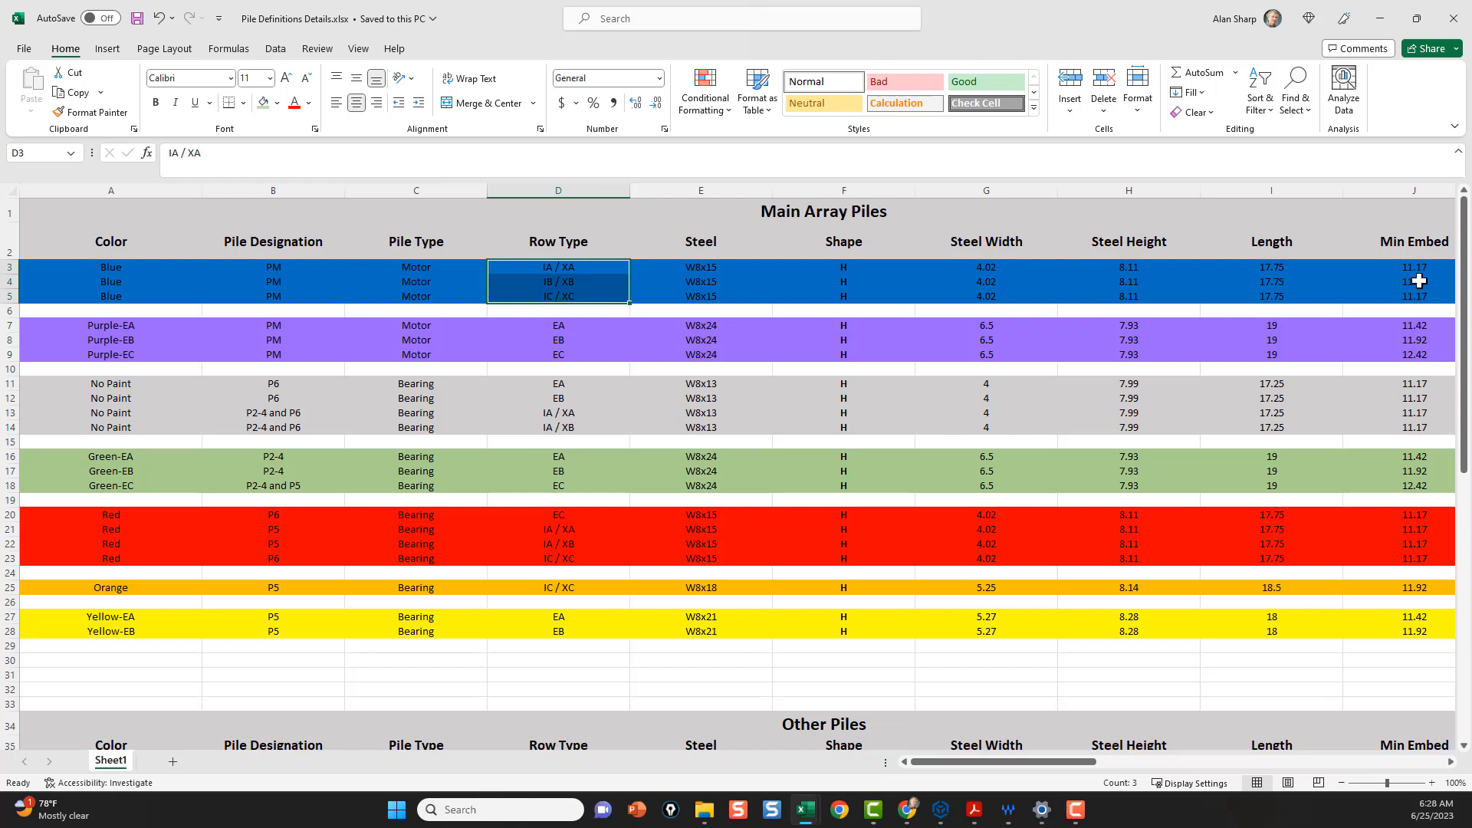
drag(1413, 272, 1405, 295)
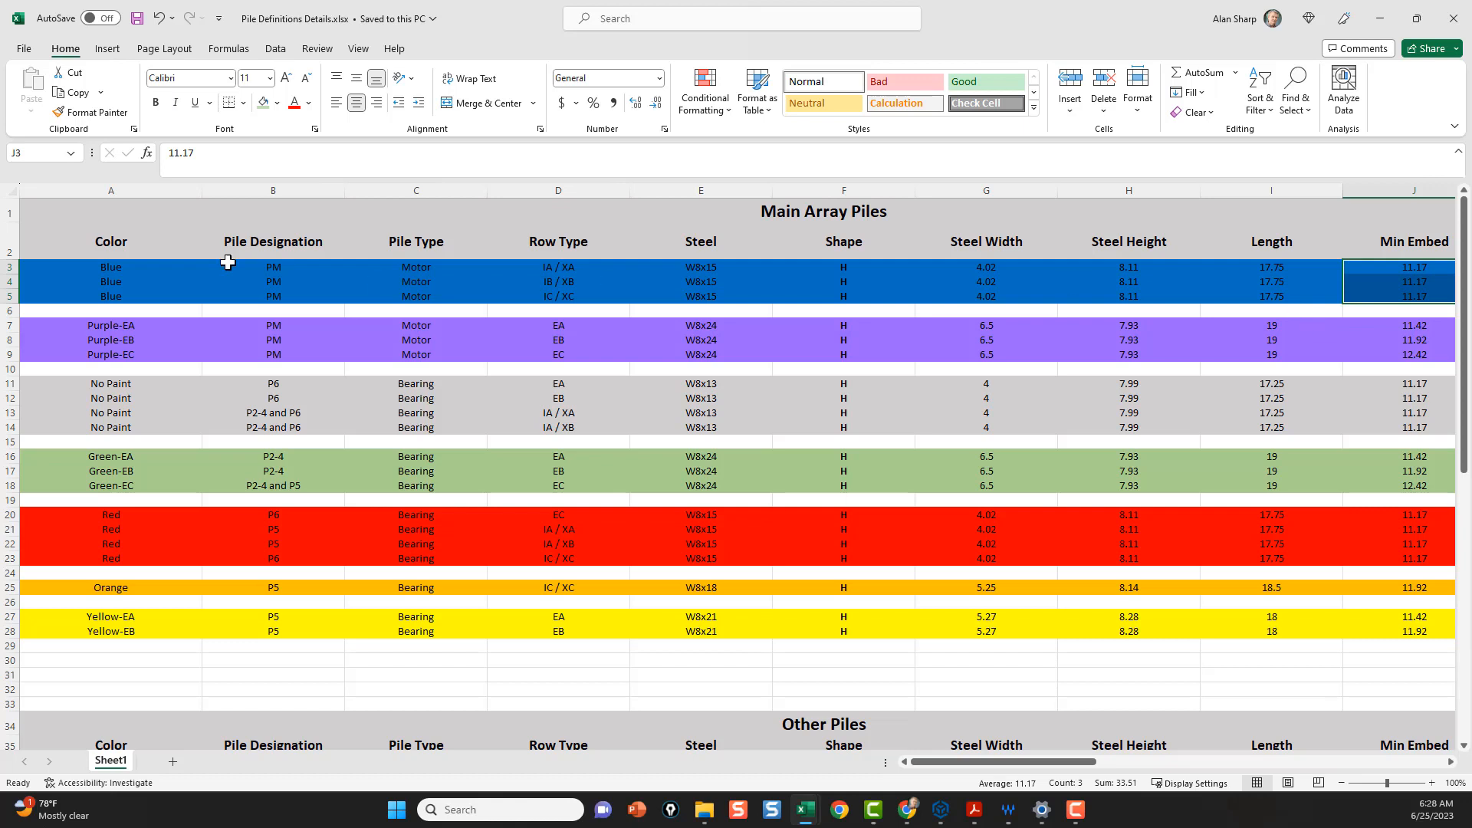
click(113, 268)
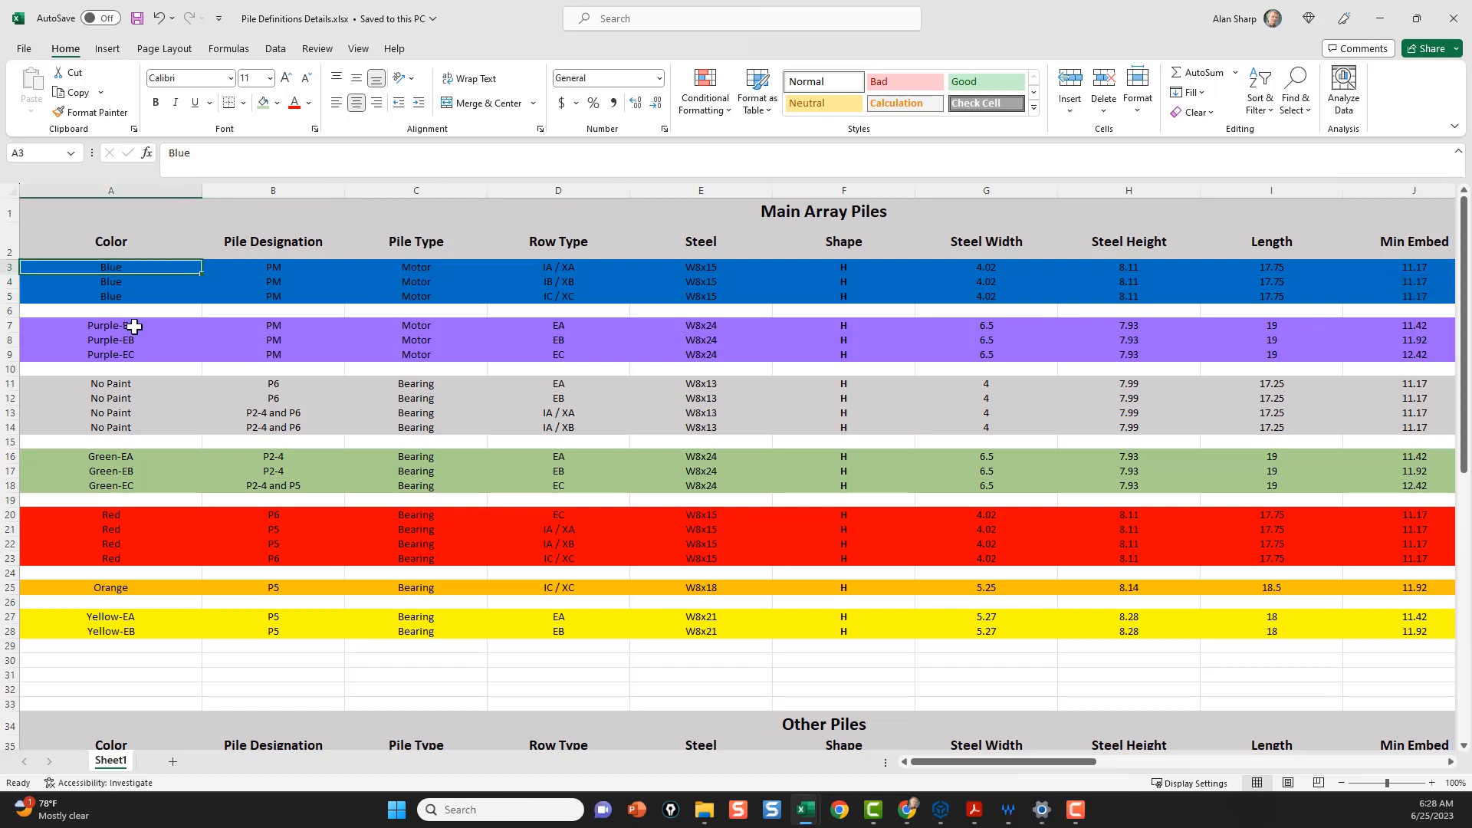
Step: Inspect the Purple piles' Color and Min Embed entries, and highlight the Purple, Green and Yellow variants in the Color column
drag(128, 328, 131, 353)
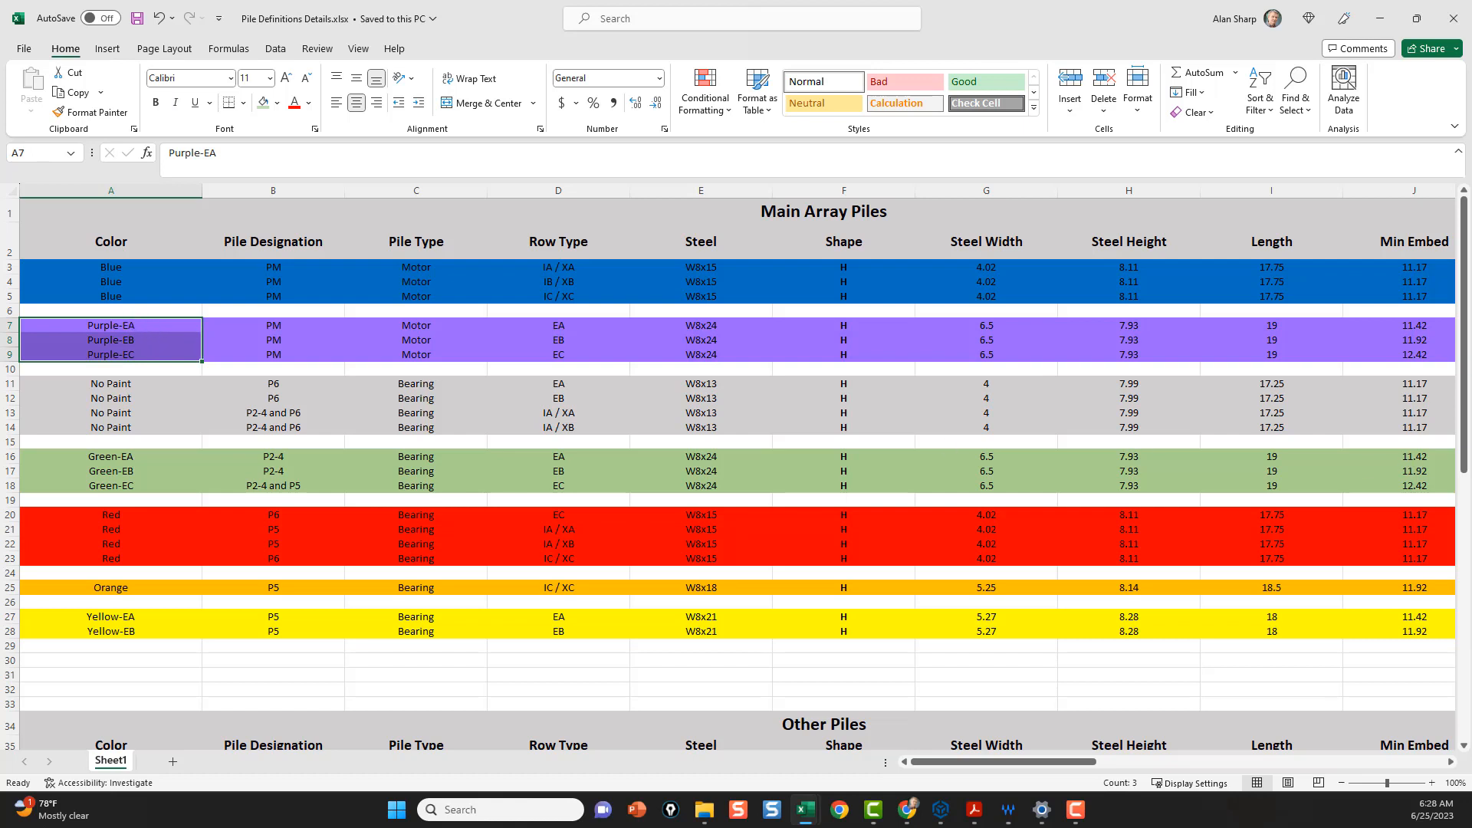
drag(1423, 323, 1415, 356)
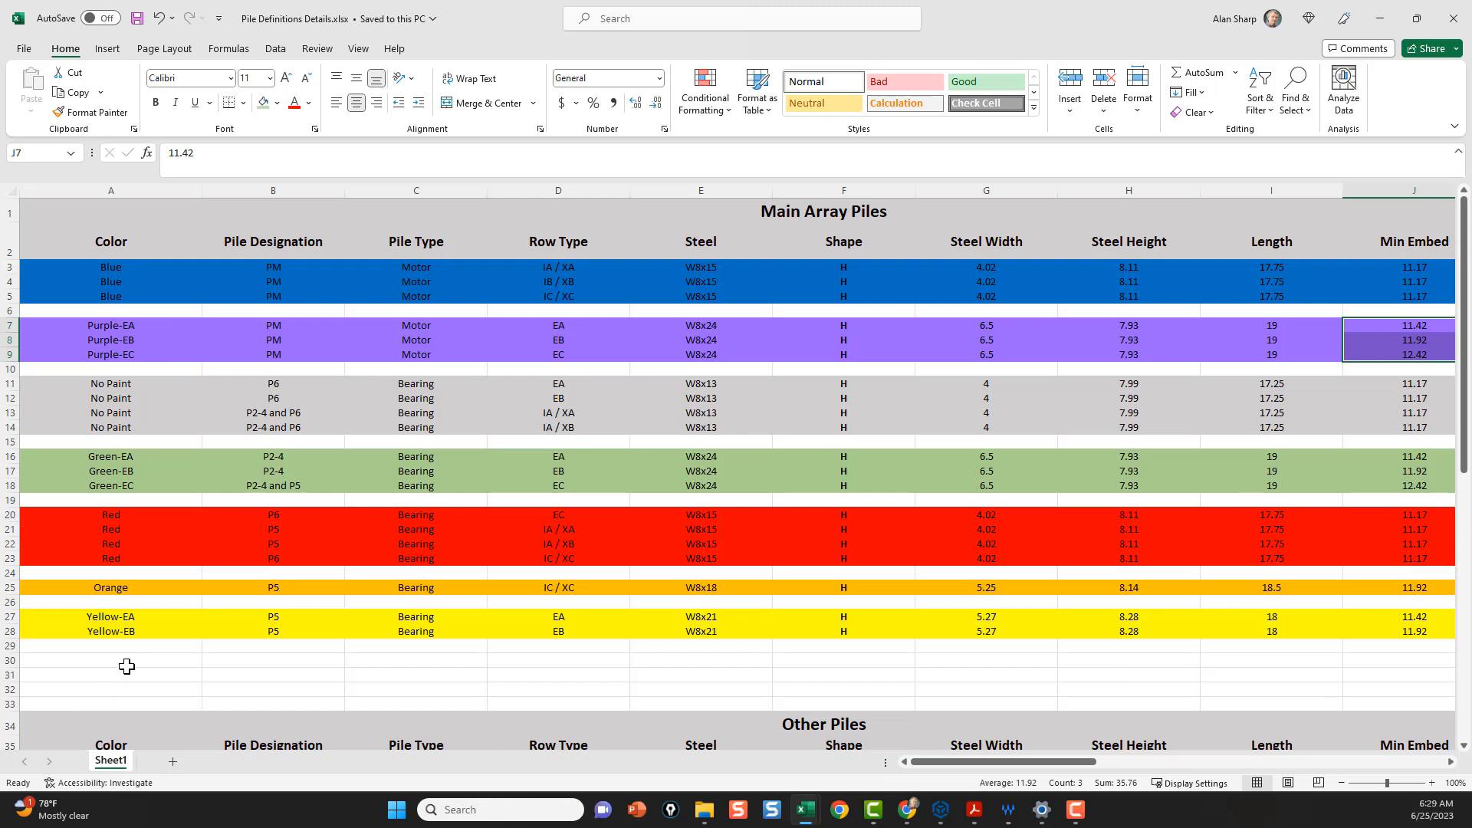
drag(118, 325, 118, 357)
drag(127, 460, 122, 486)
mouse_move(115, 623)
mouse_down()
mouse_move(145, 621)
mouse_move(128, 617)
mouse_move(131, 648)
mouse_move(119, 625)
mouse_up()
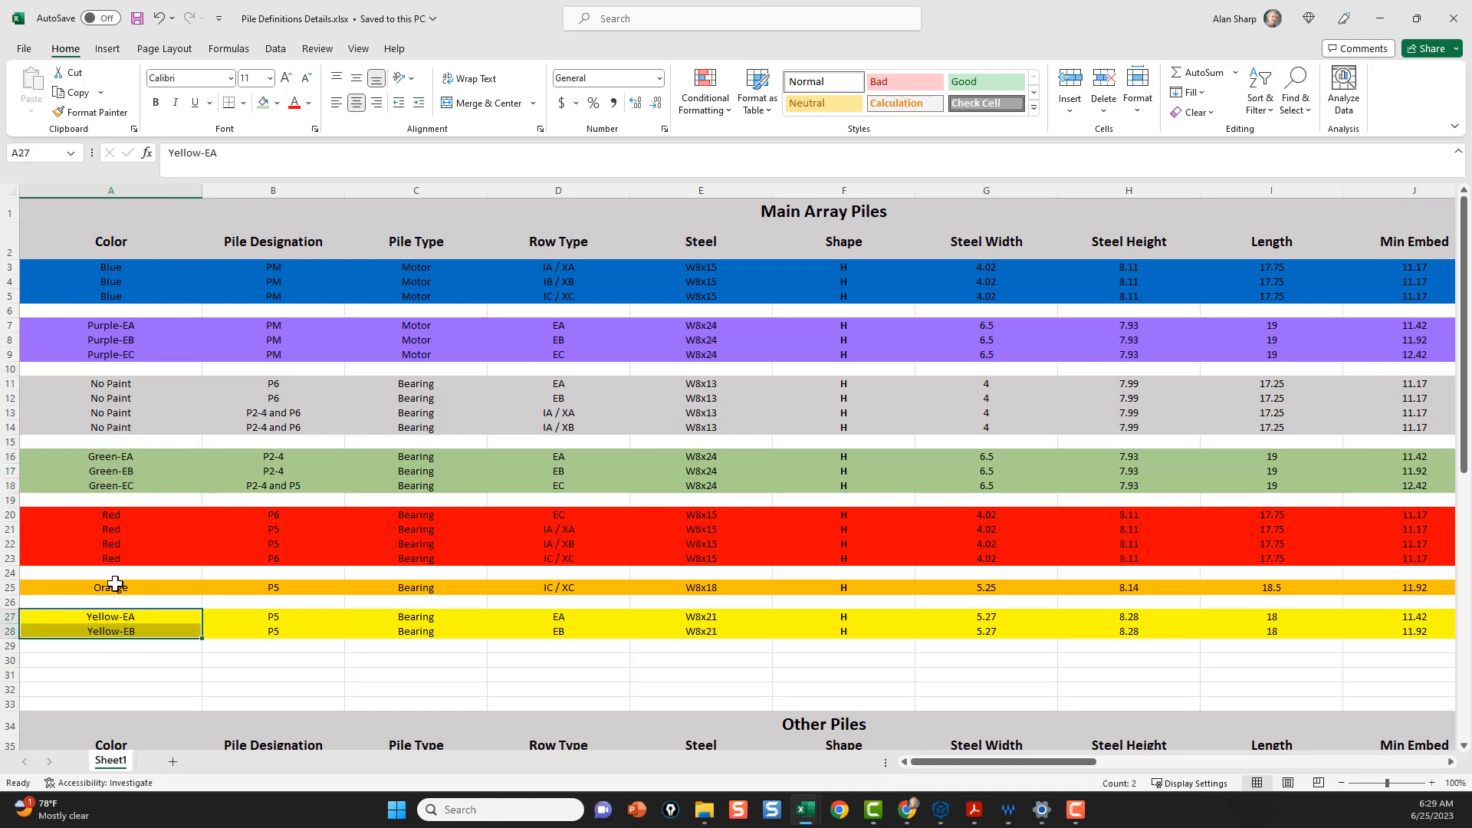
Step: Inspect the Red piles' Color, Row Type and Min Embed entries in the Main Array Piles table
drag(115, 514, 115, 559)
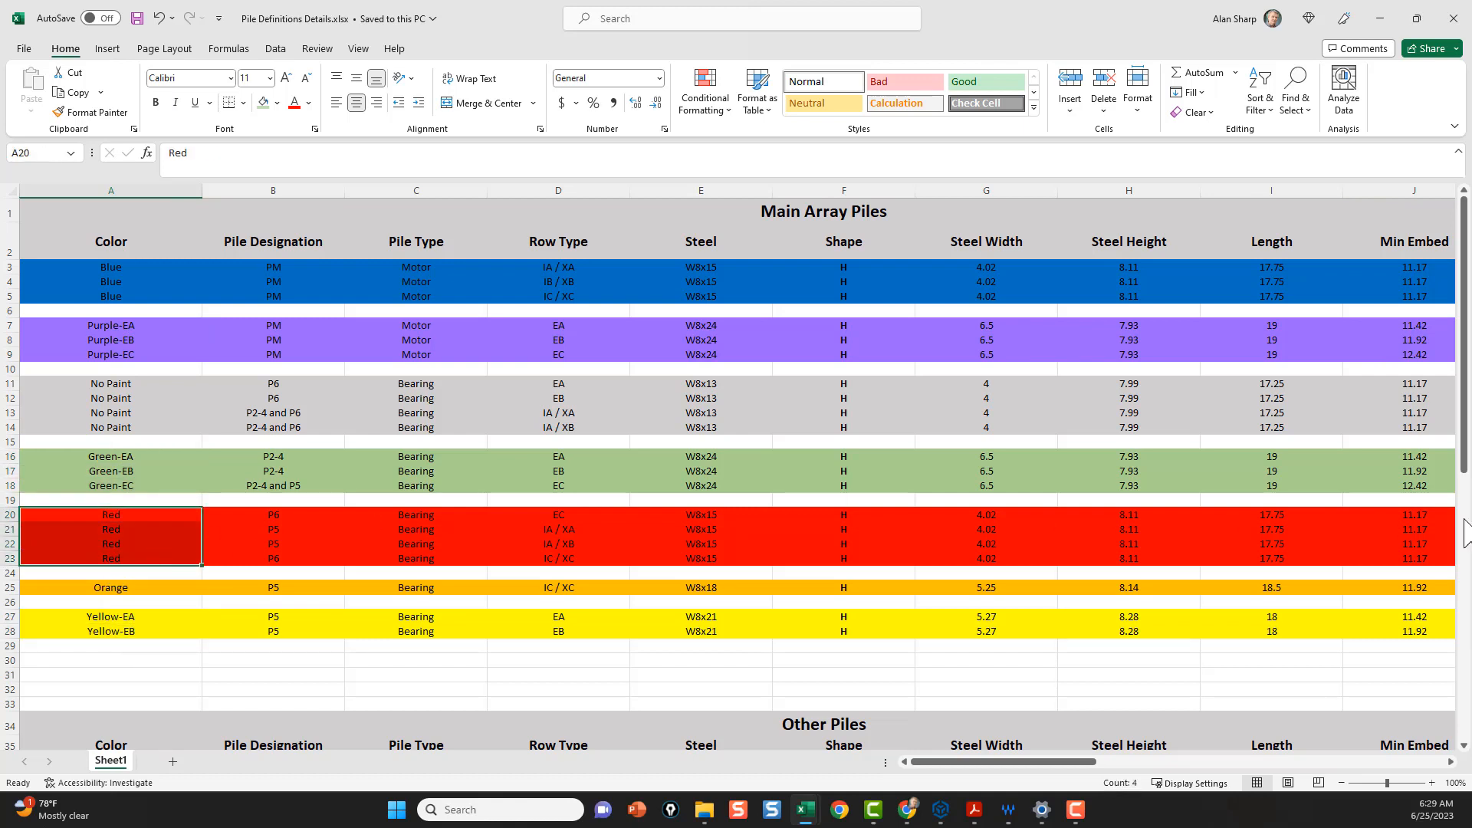
drag(568, 517, 560, 560)
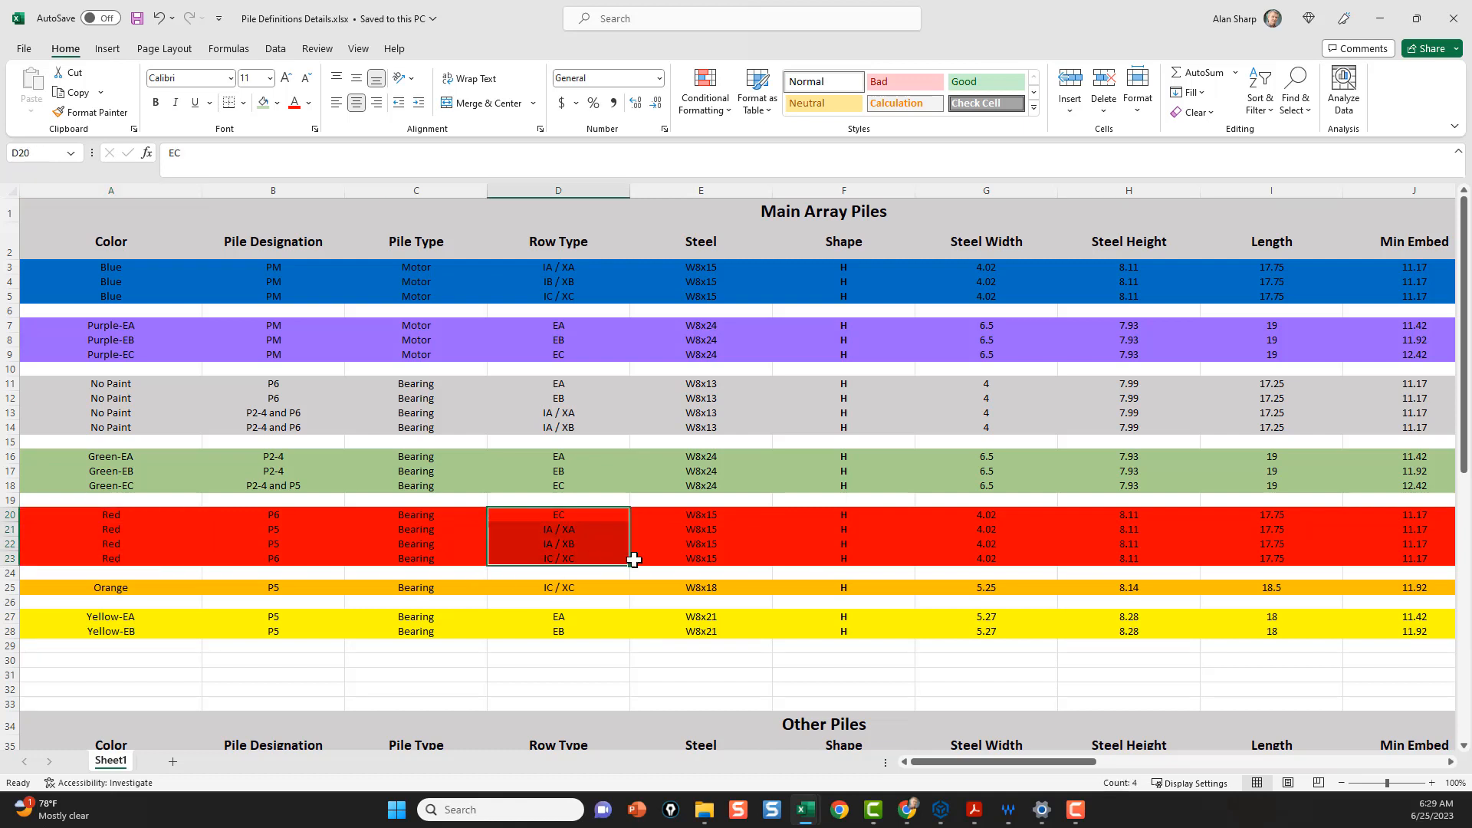
drag(1414, 518, 1415, 559)
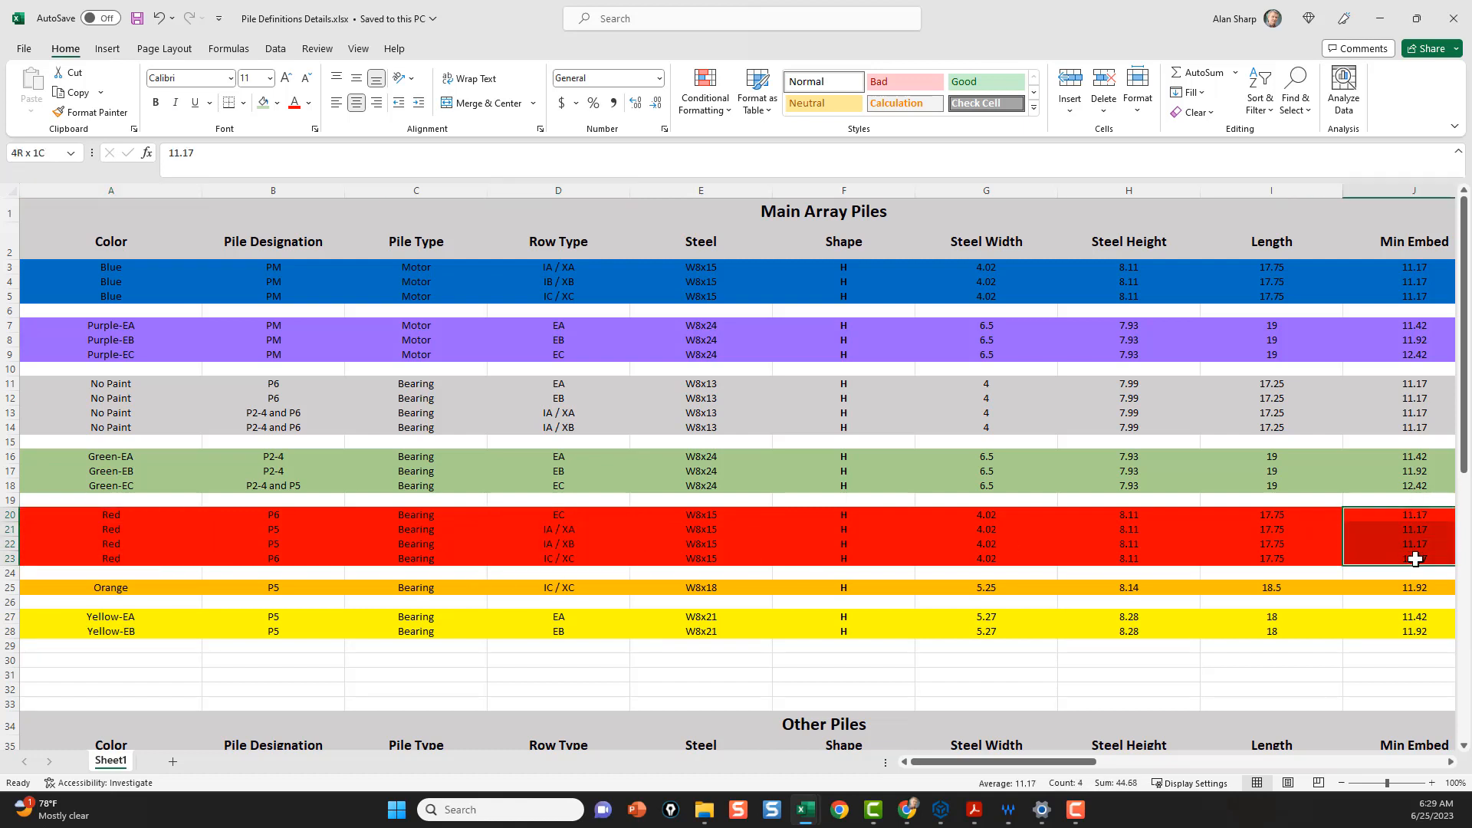
Step: Point out the colors without row-type variants in the Color column: Red, No Paint, Blue and Orange
click(109, 515)
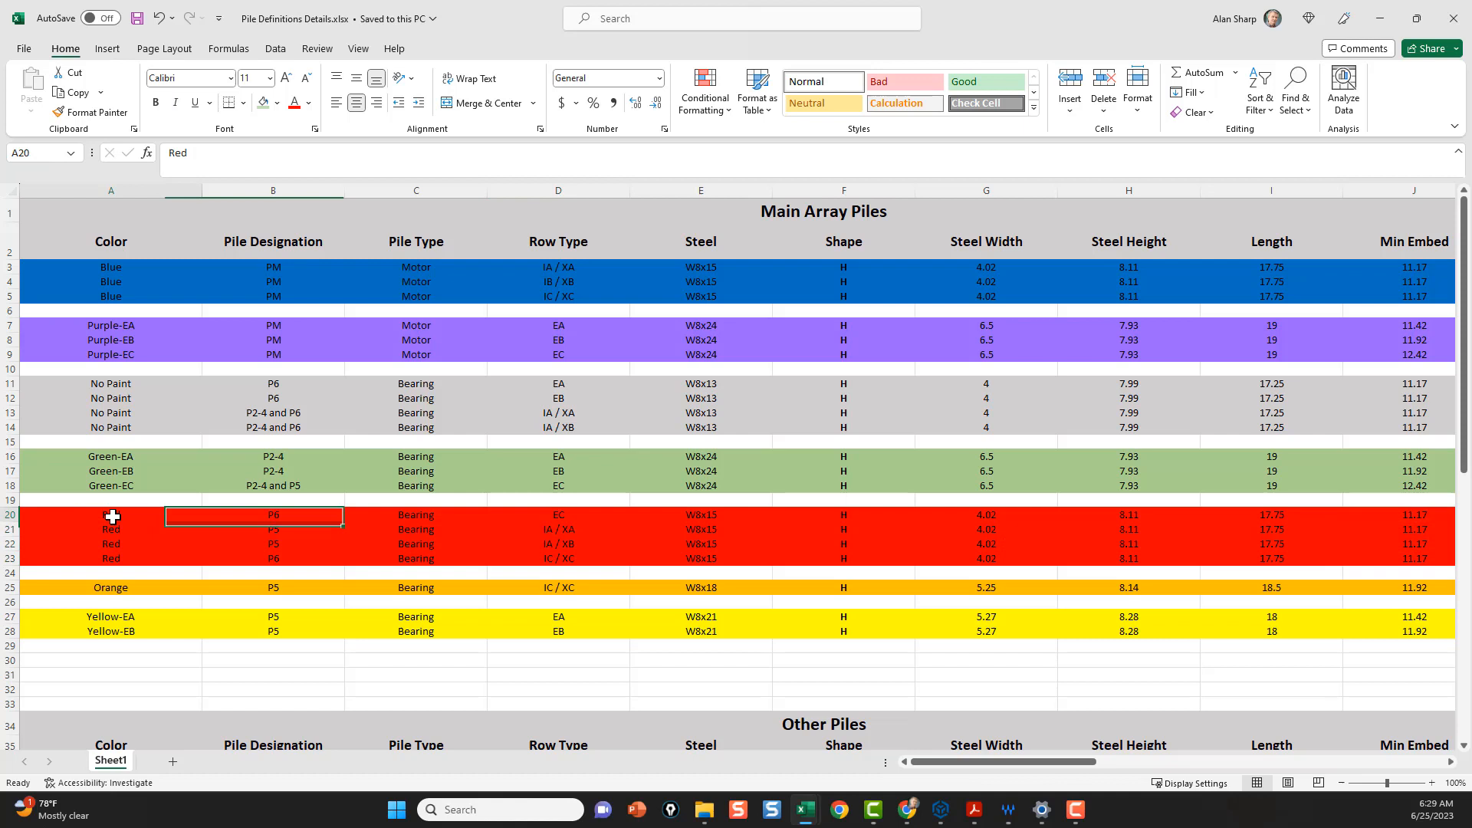
click(111, 384)
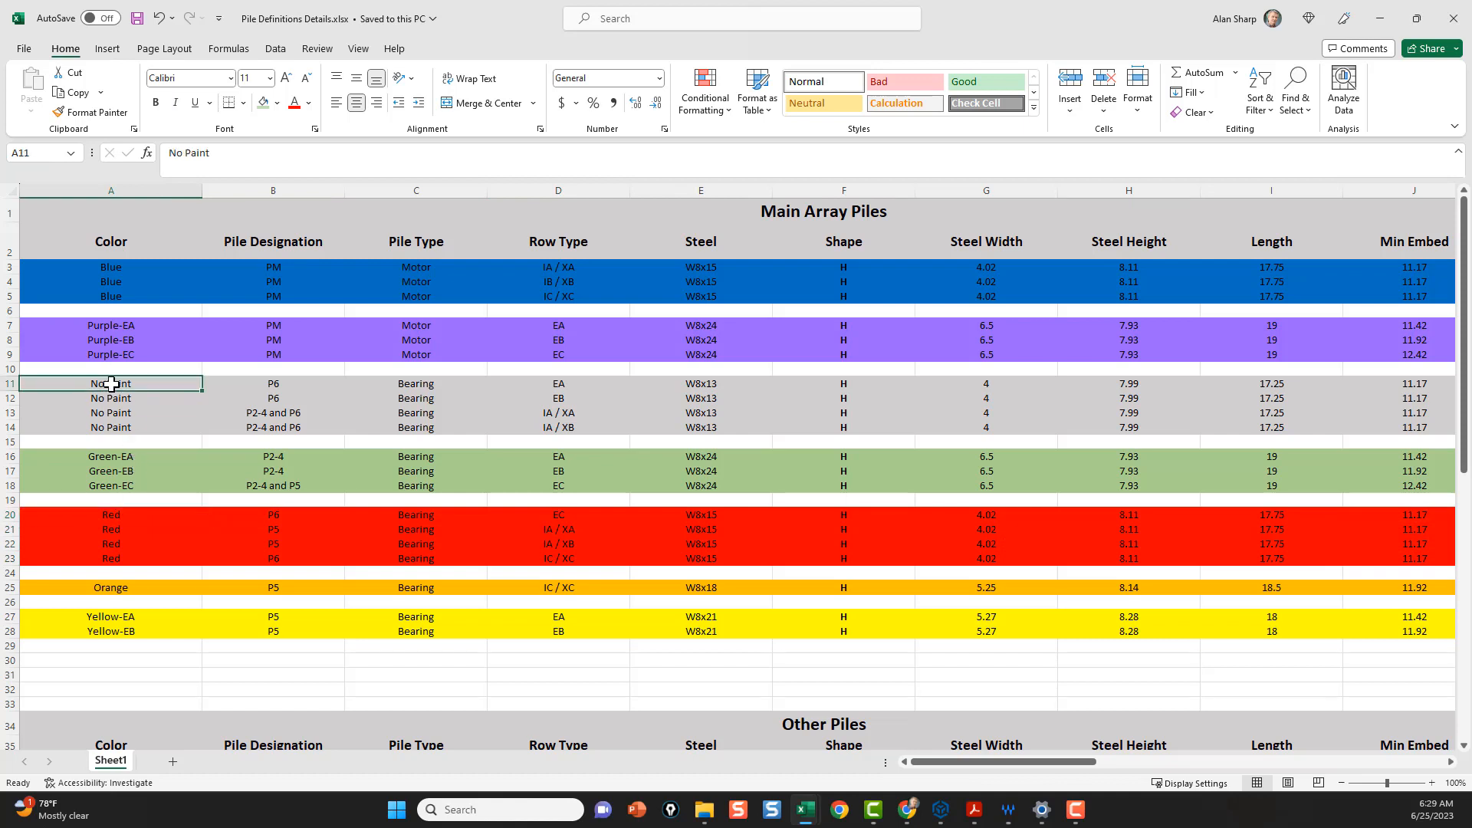
click(121, 270)
click(123, 589)
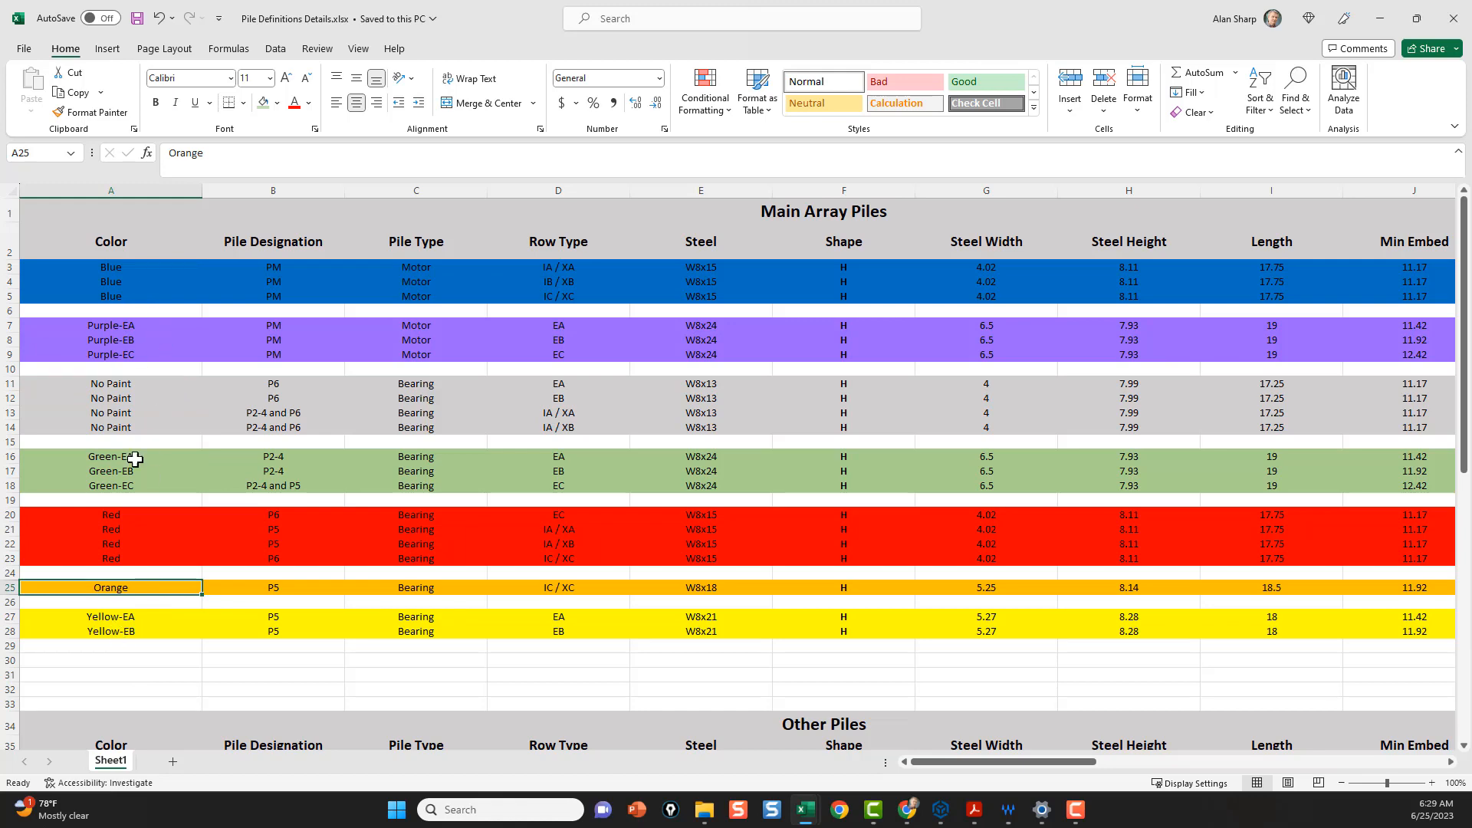
Step: Examine the Other Piles table and the pier tolerances and plumb limits listed below it
scroll(145, 631, down, 3)
scroll(145, 630, down, 3)
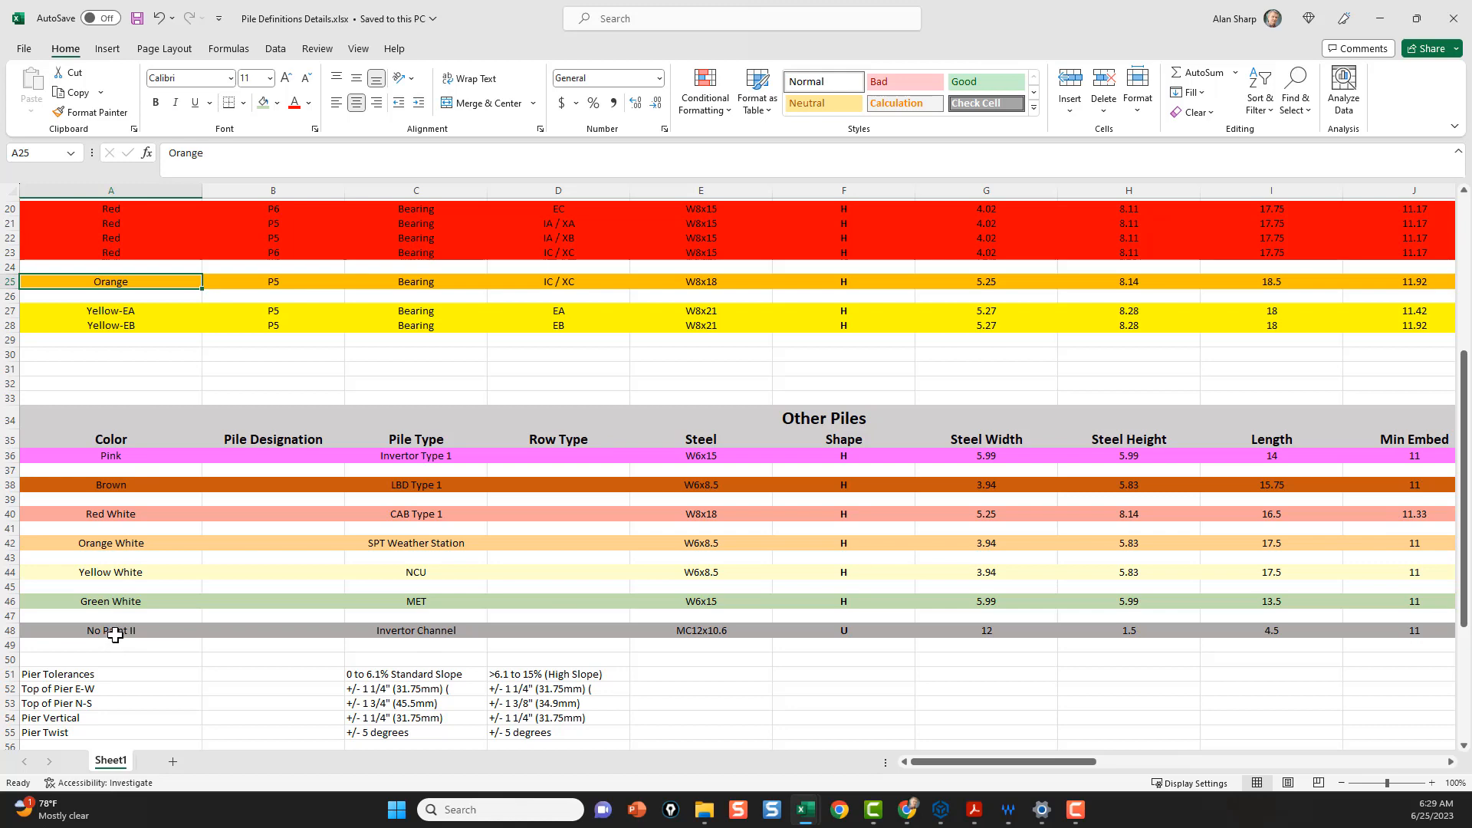
scroll(115, 635, down, 2)
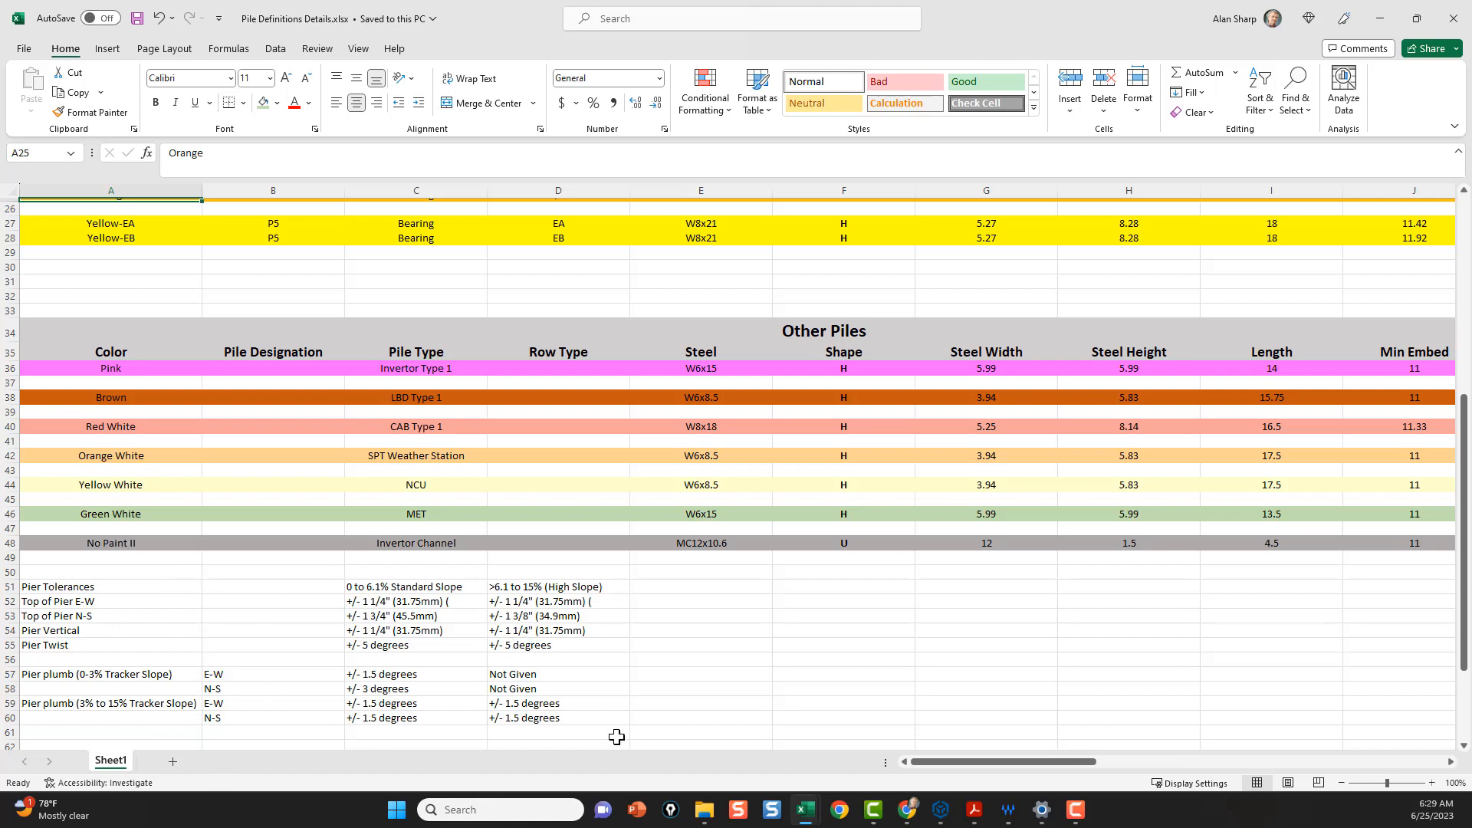
Step: Go to the Array Numbering list above the Bill of Materials and inspect its entries from PM down to P6
drag(1035, 762, 1317, 777)
scroll(702, 483, up, 7)
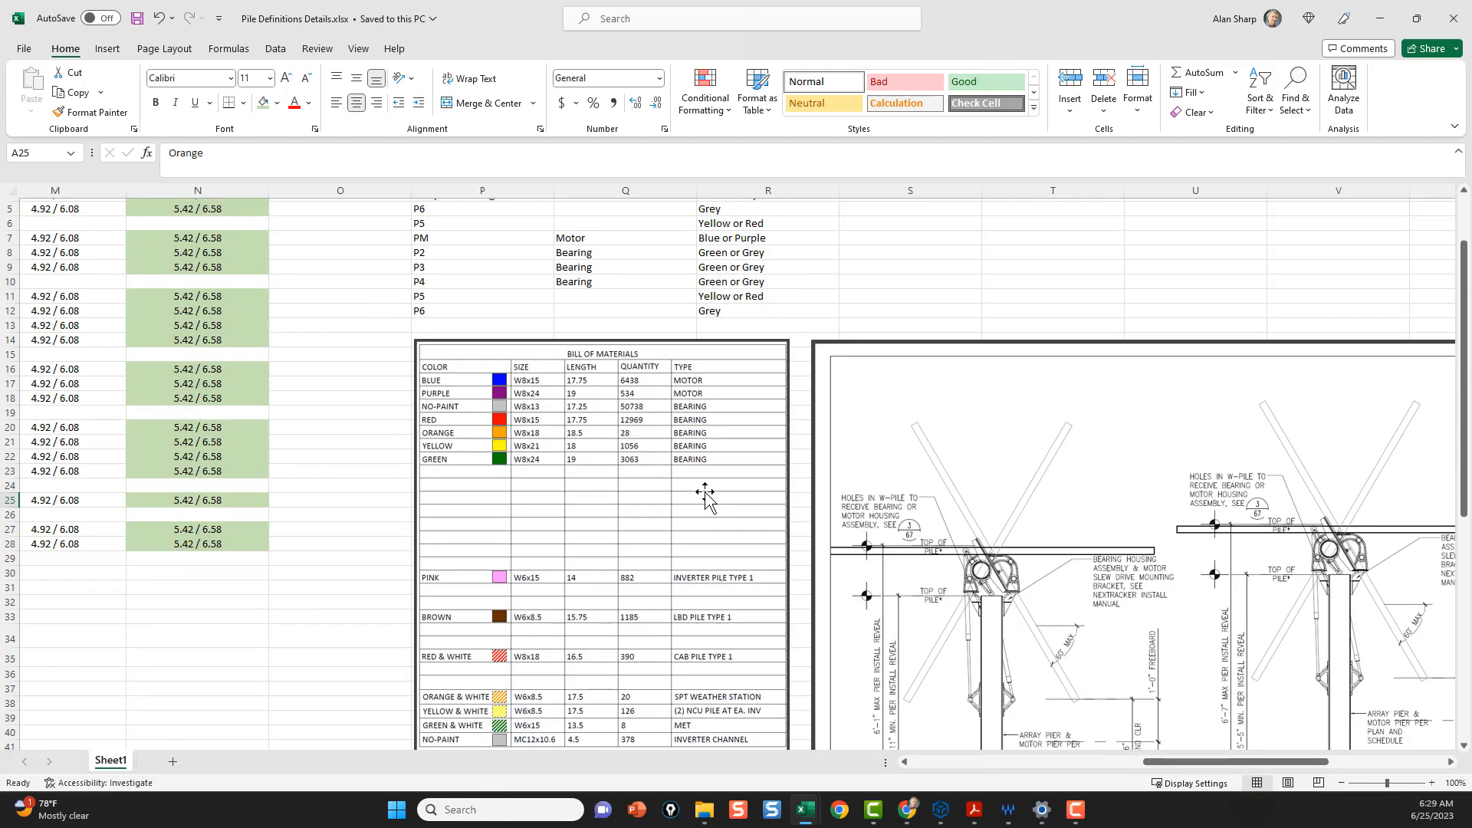
scroll(704, 494, down, 1)
scroll(705, 494, up, 3)
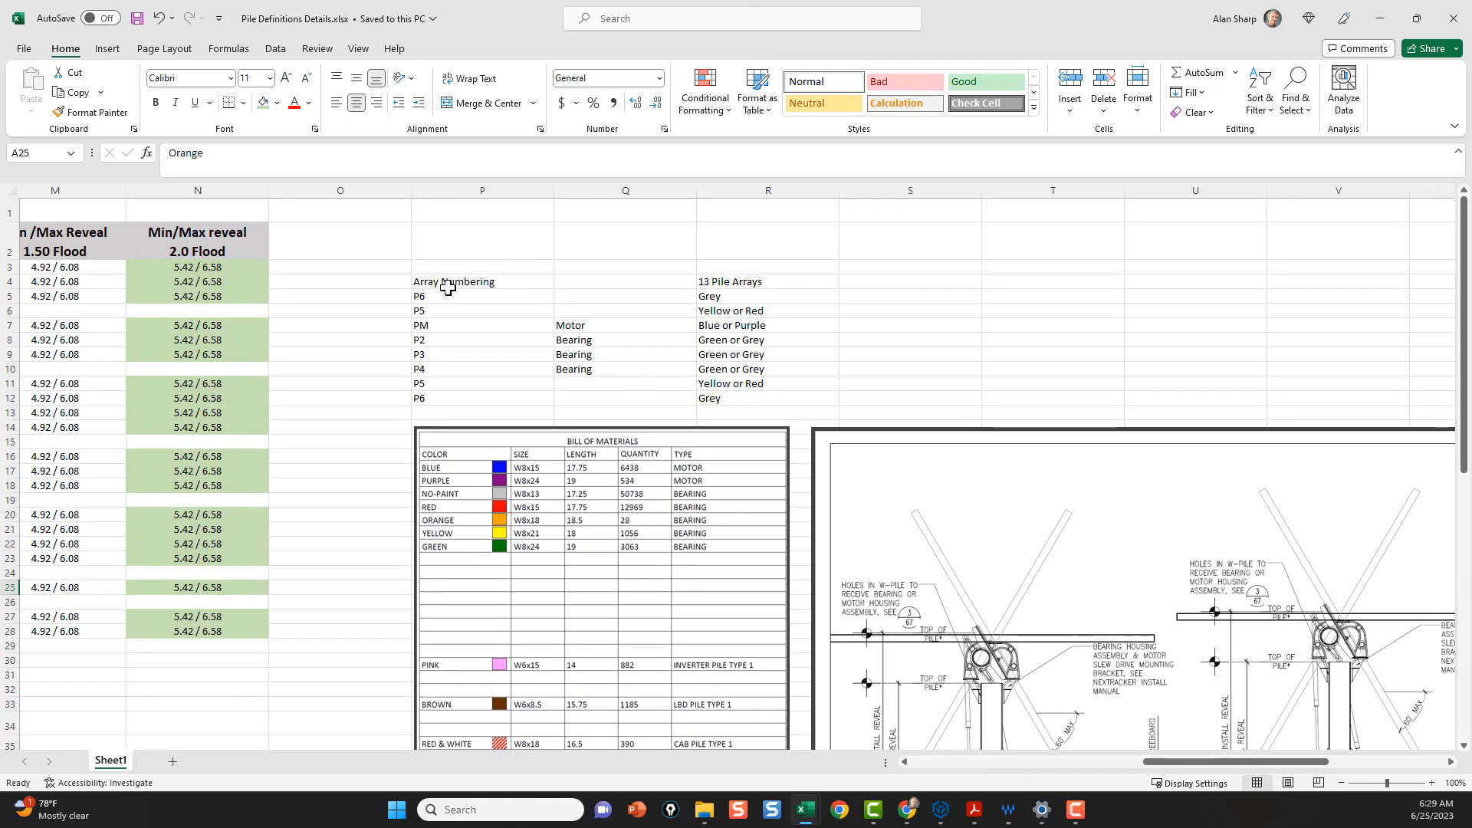
click(434, 327)
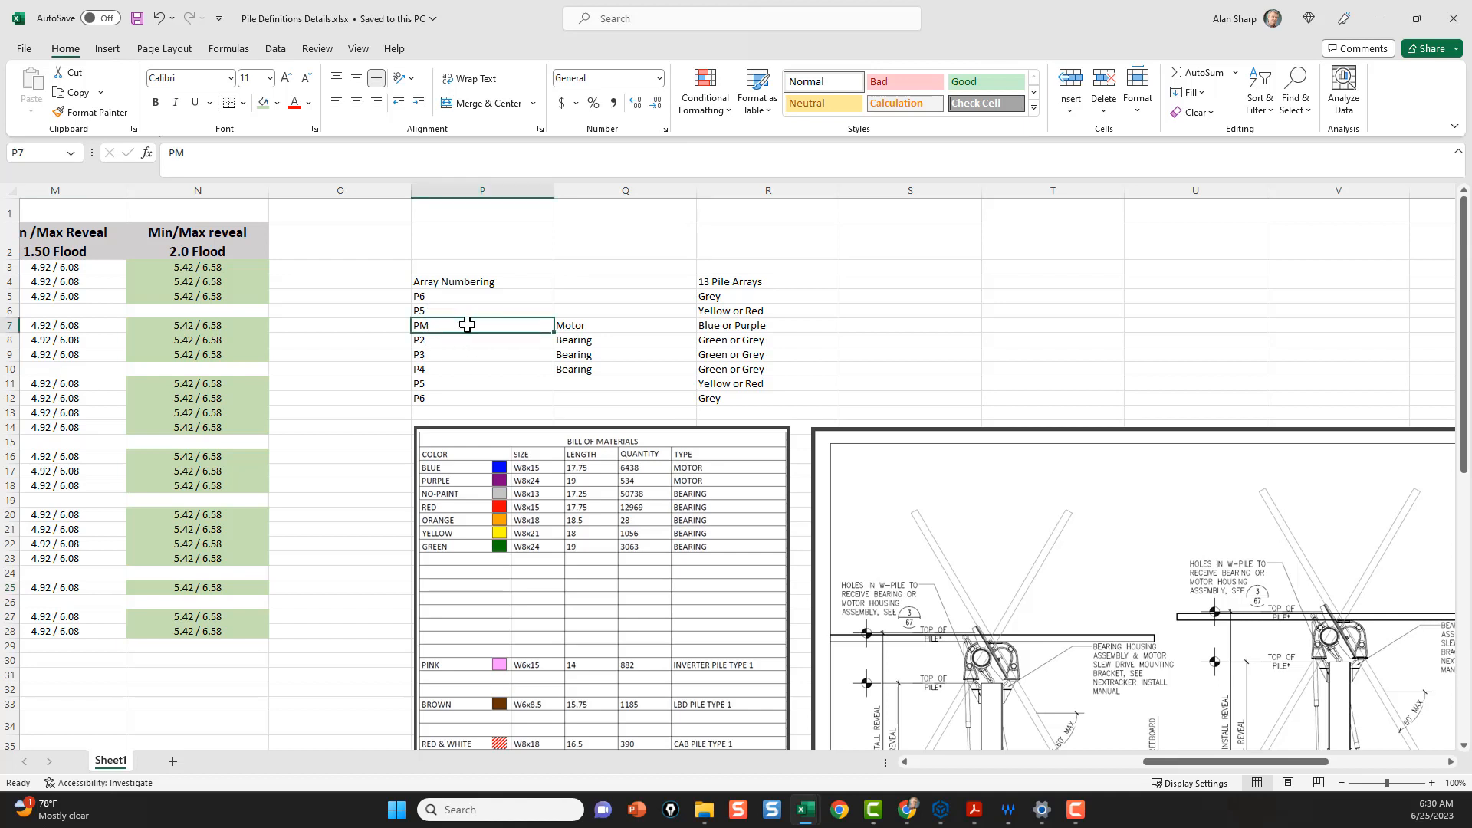
click(436, 342)
click(436, 355)
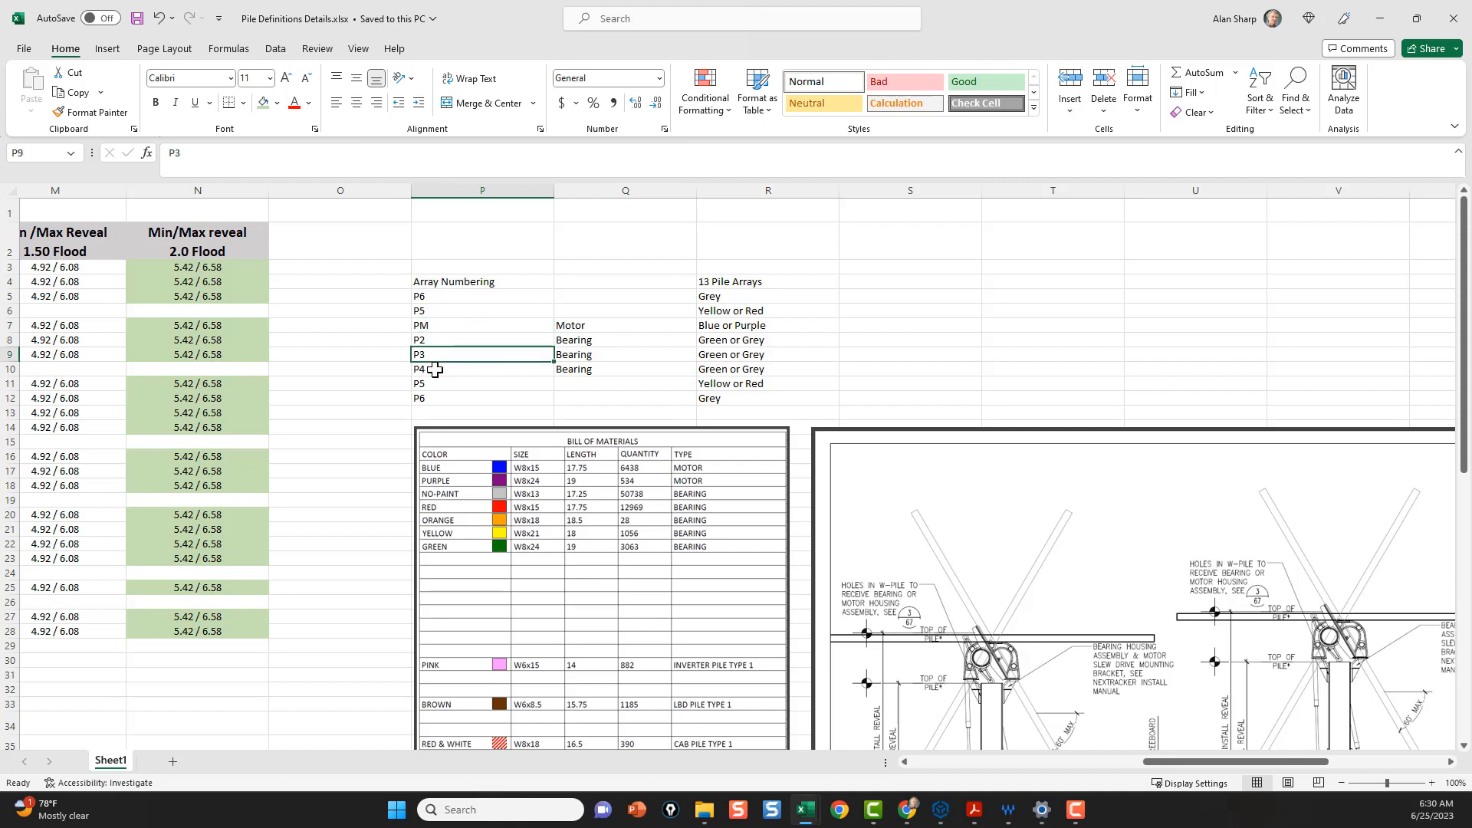
click(435, 368)
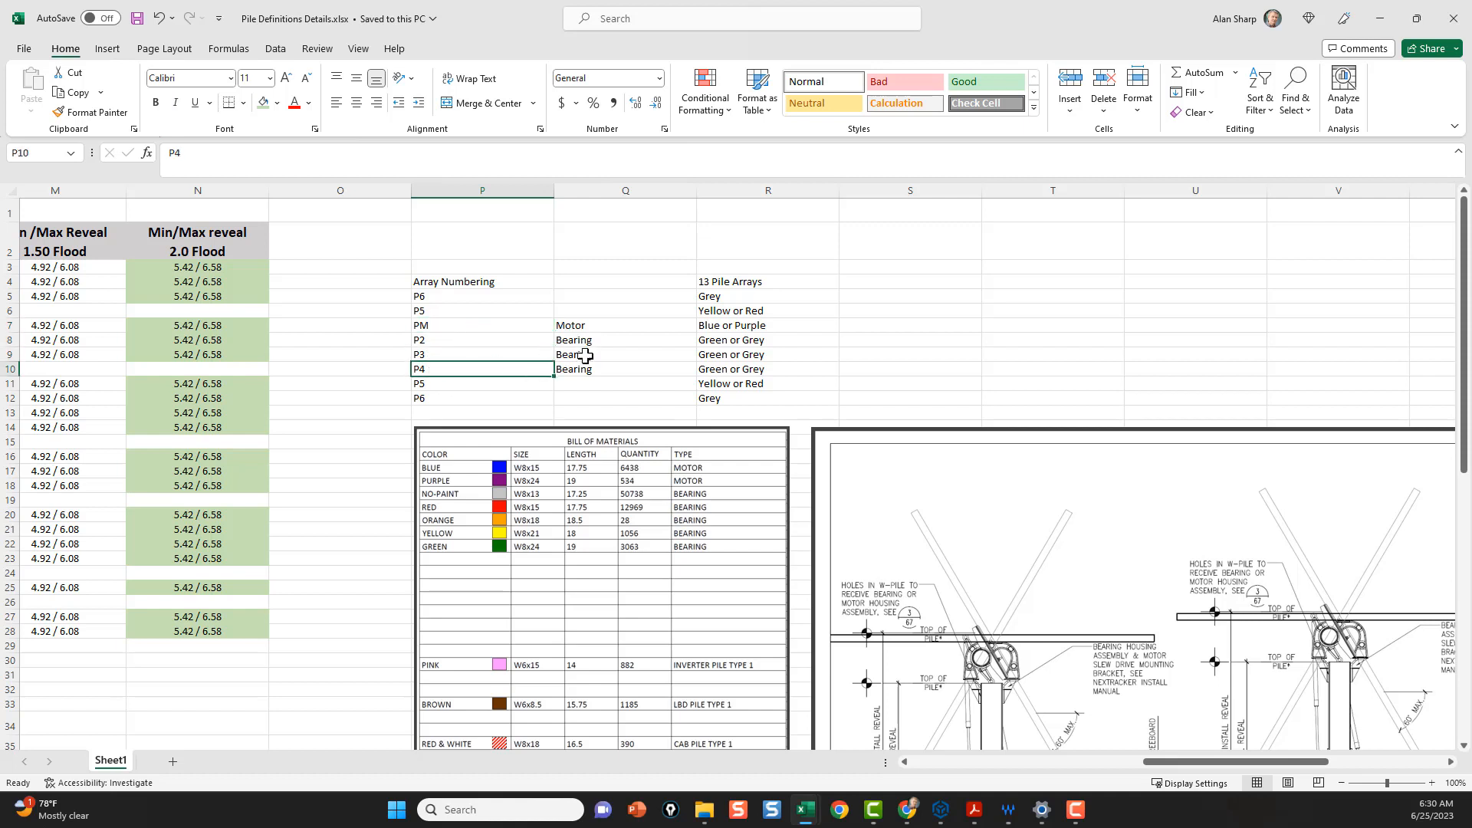
click(422, 385)
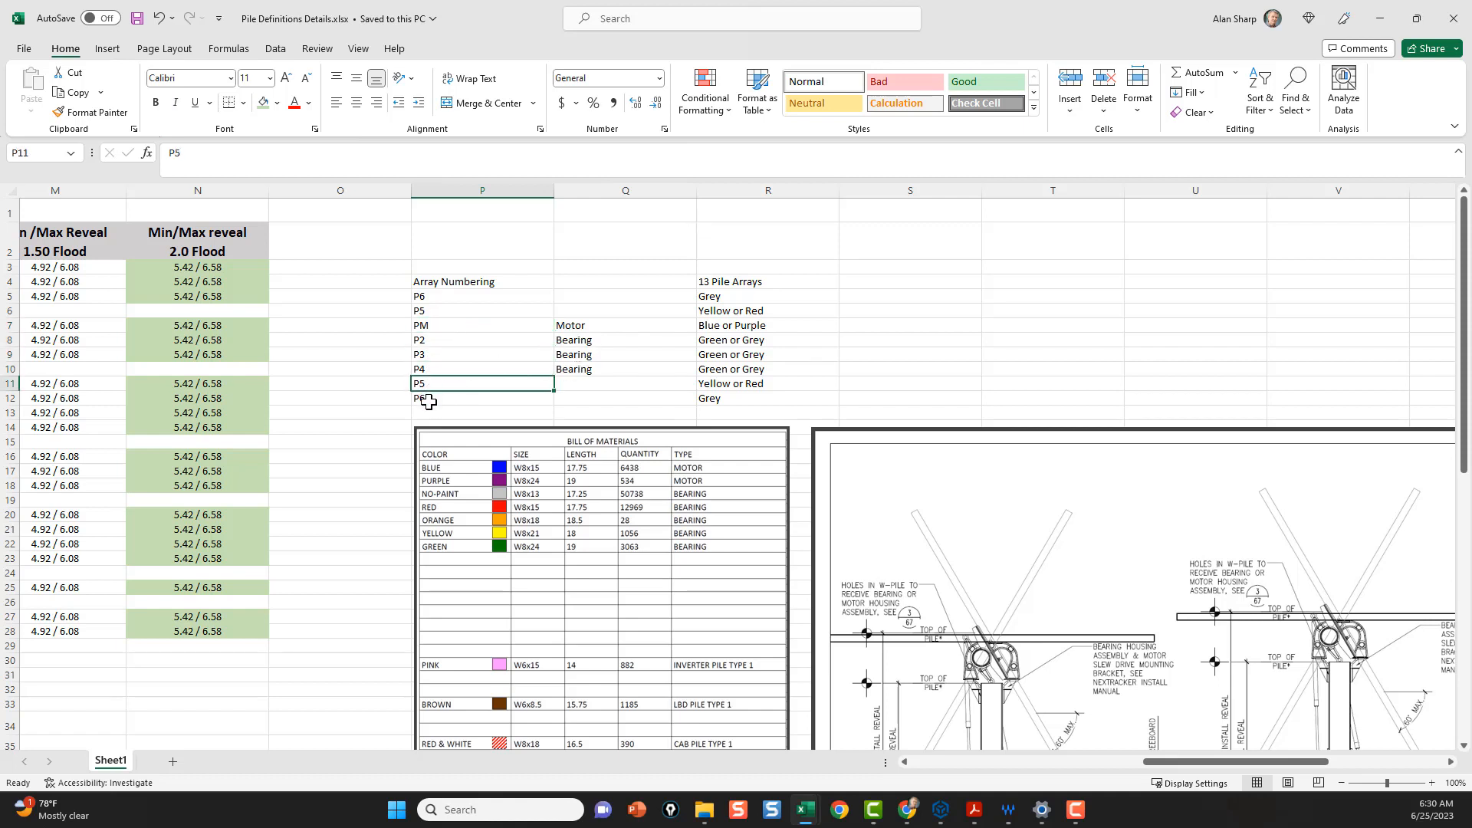
click(433, 400)
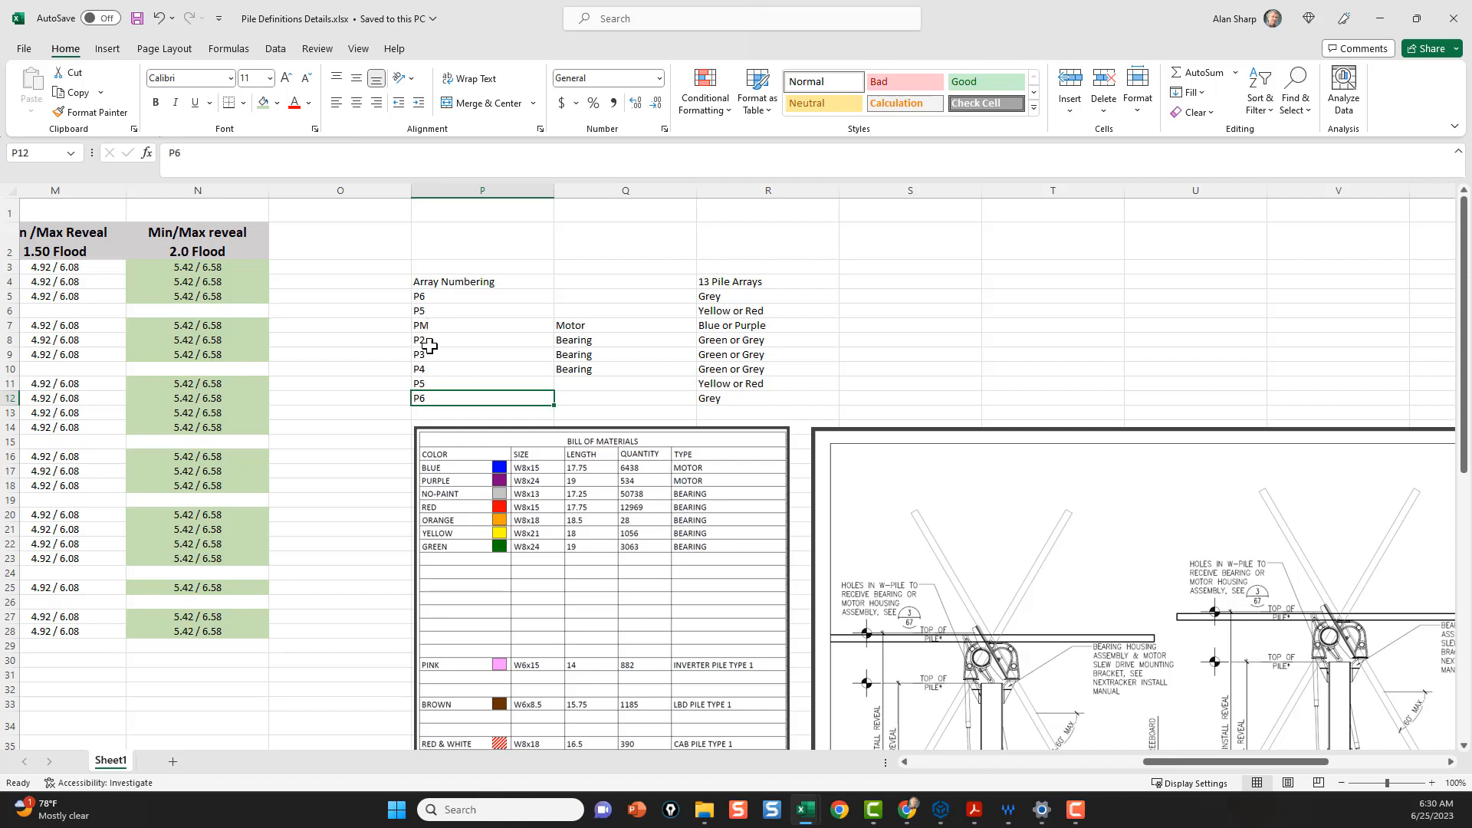
drag(426, 325, 424, 398)
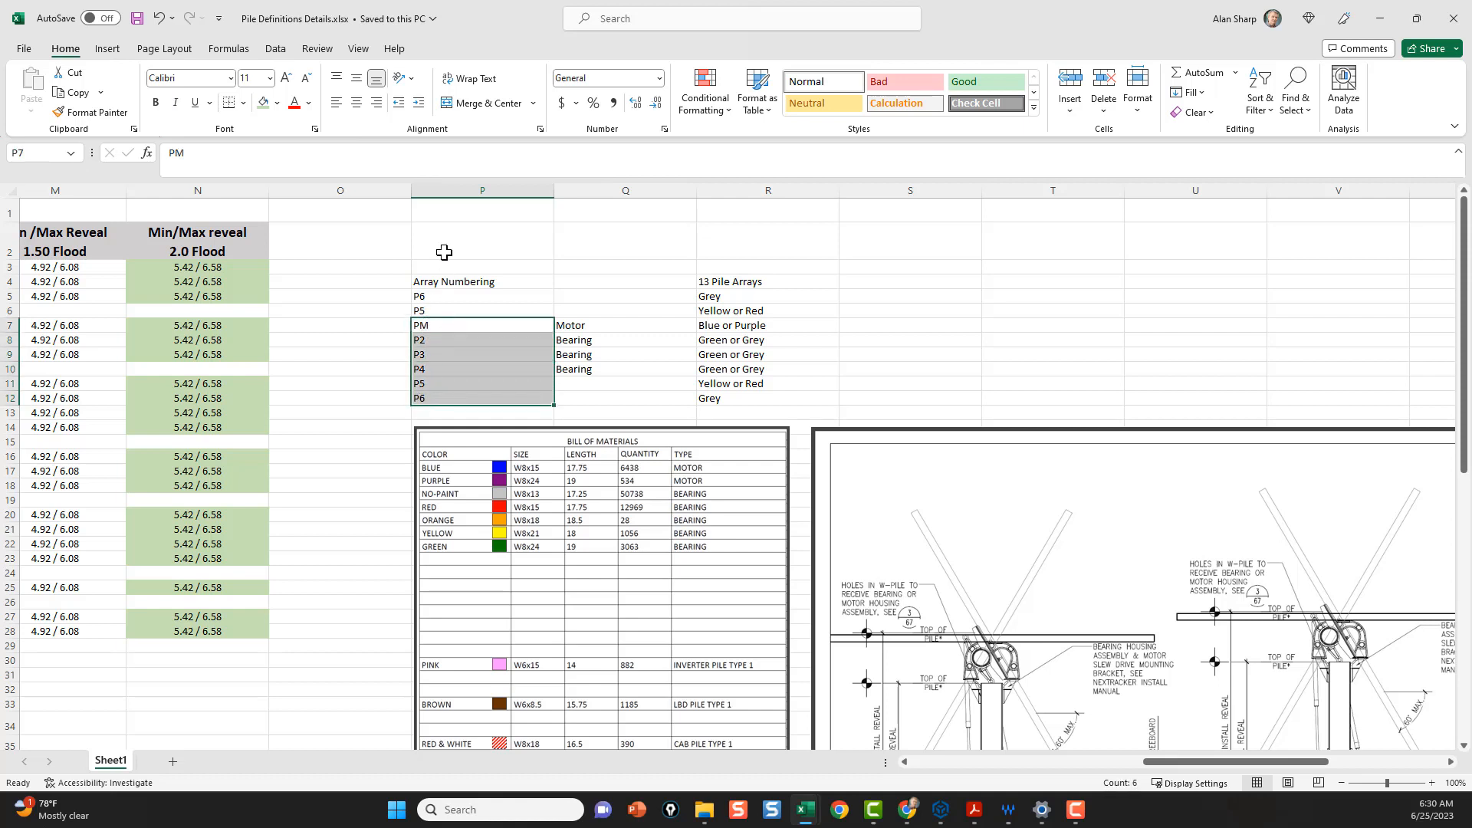
click(436, 322)
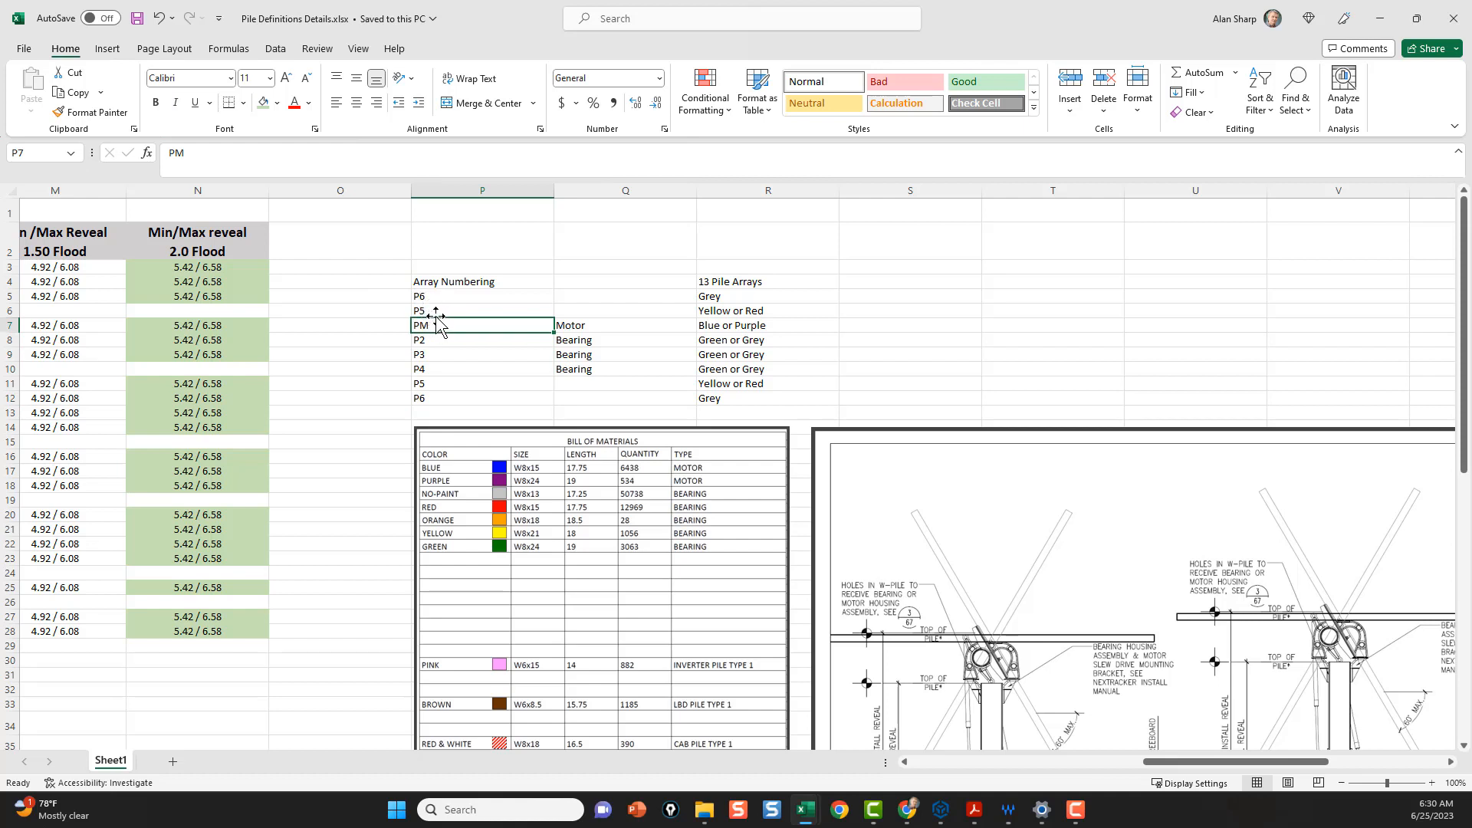
Step: Move the Array Numbering heading from P4 to cell P1
click(438, 283)
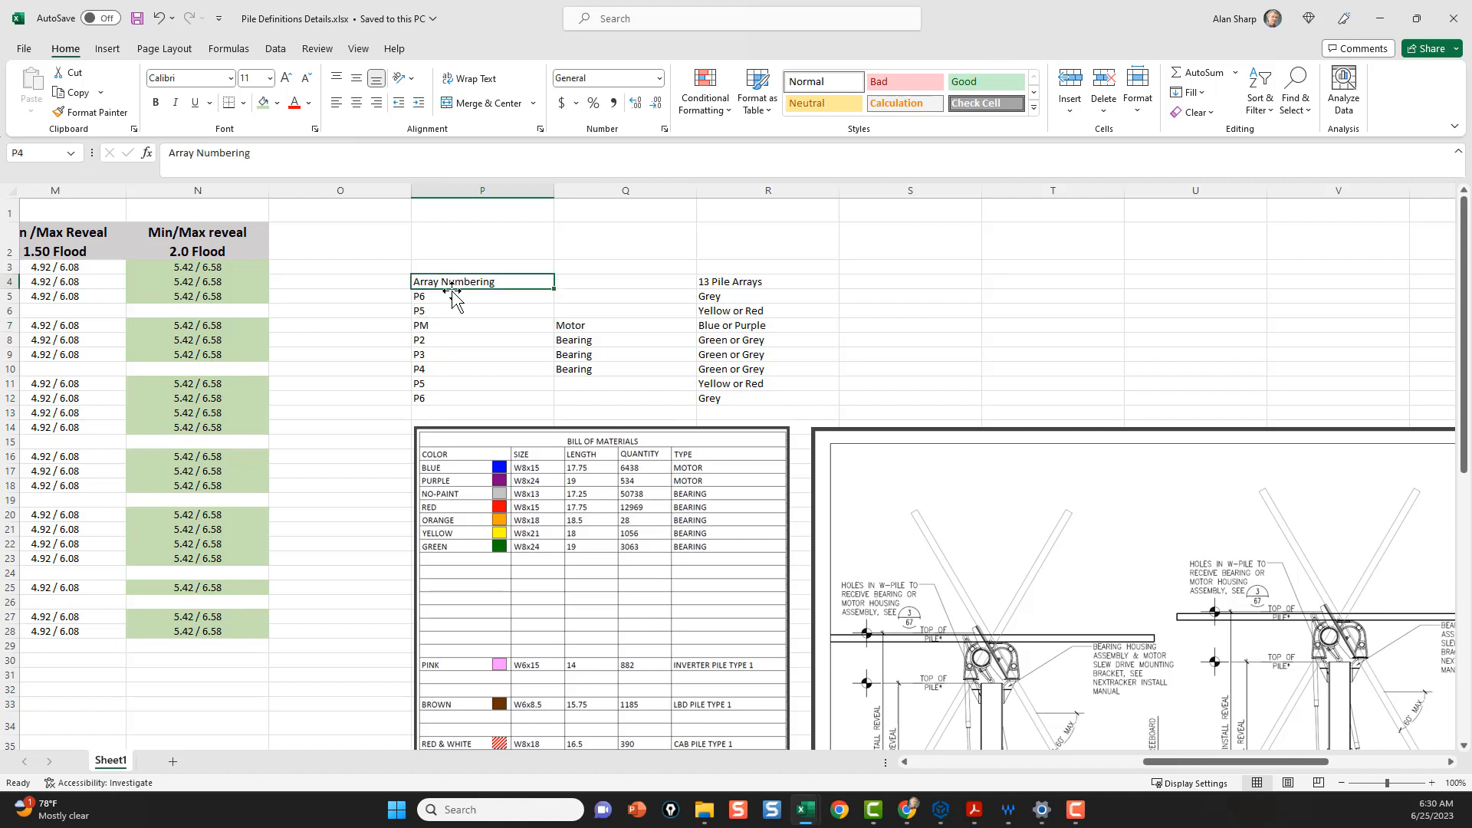
key(ctrl+c)
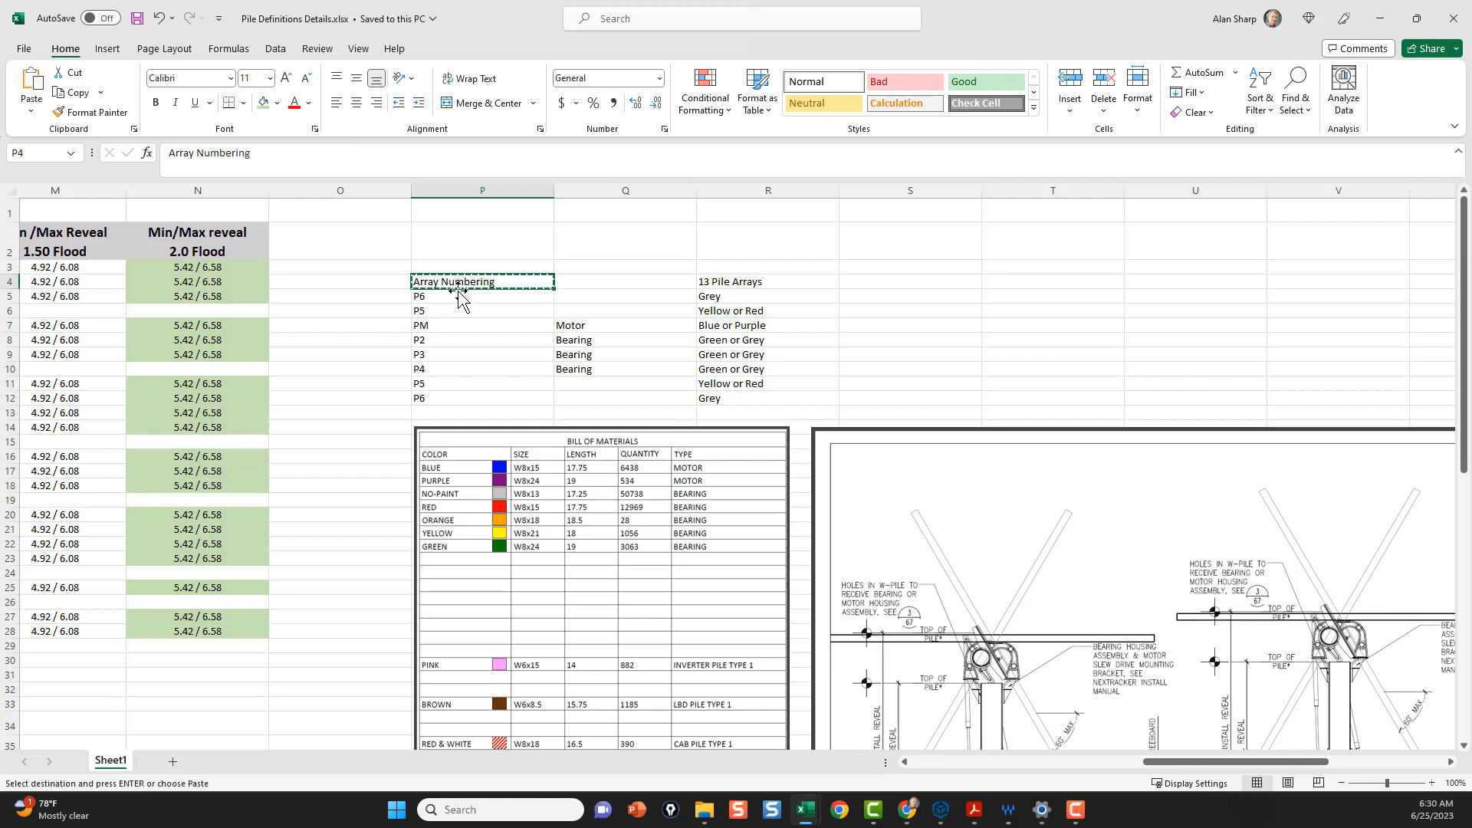
key(Up)
key(Up)
key(Up)
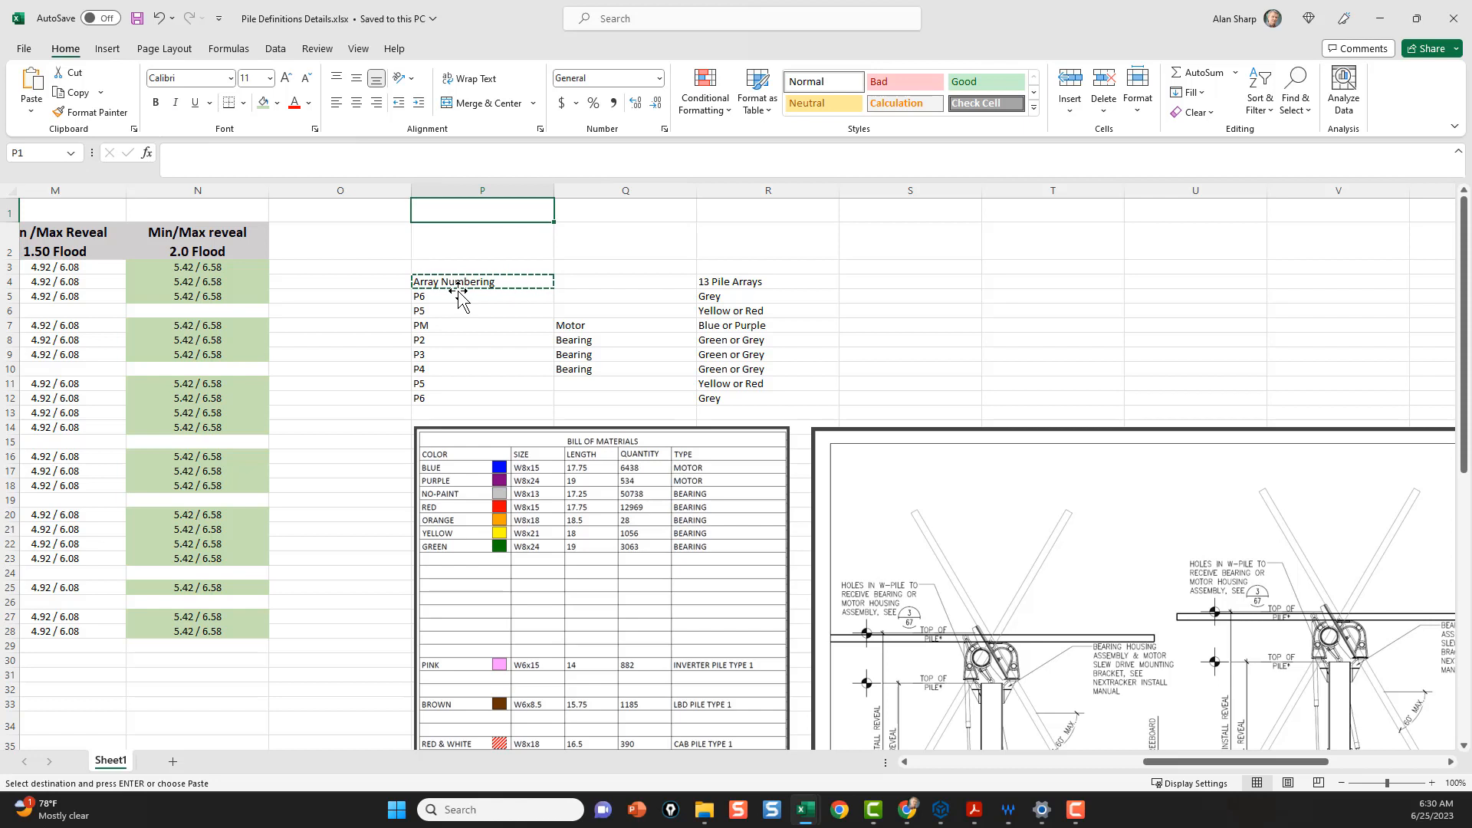
key(Return)
Step: Number the piles above PM upward from cell P6 to cell P2 as P2, P3, P4, P5 and P6
key(Down)
key(Down)
key(Down)
key(Down)
key(Down)
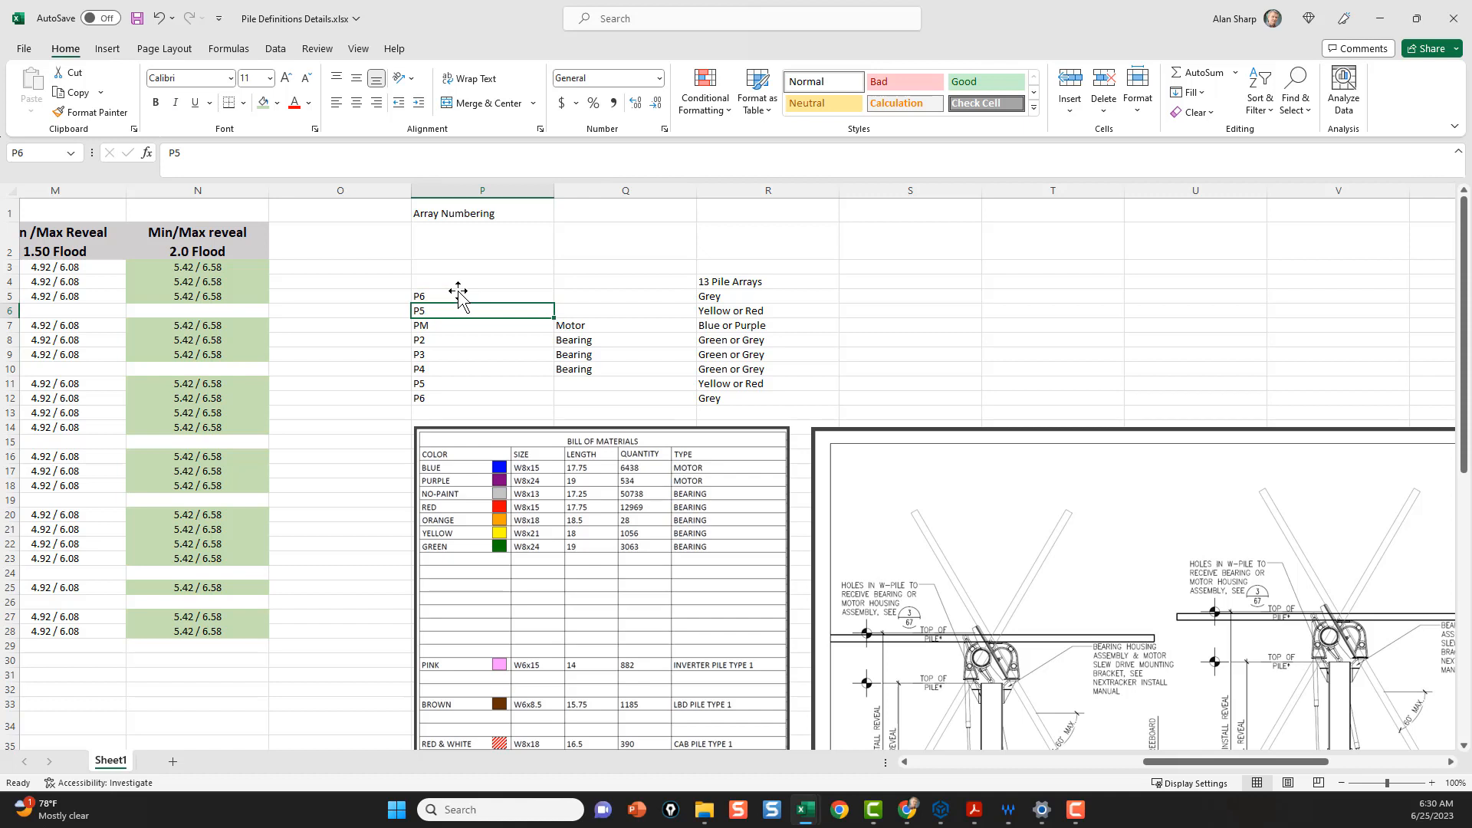
text(P2)
key(Up)
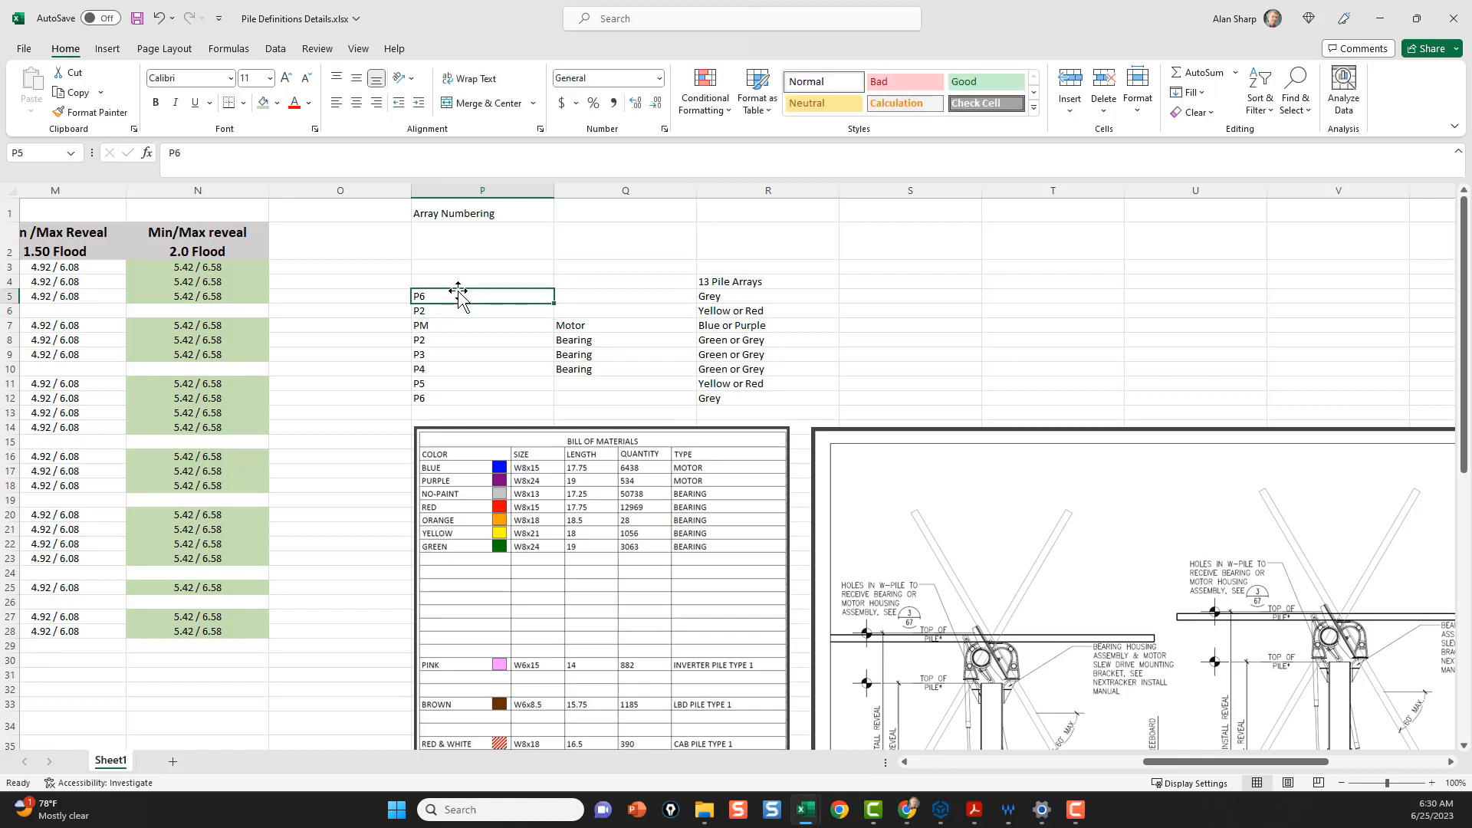
text(P)
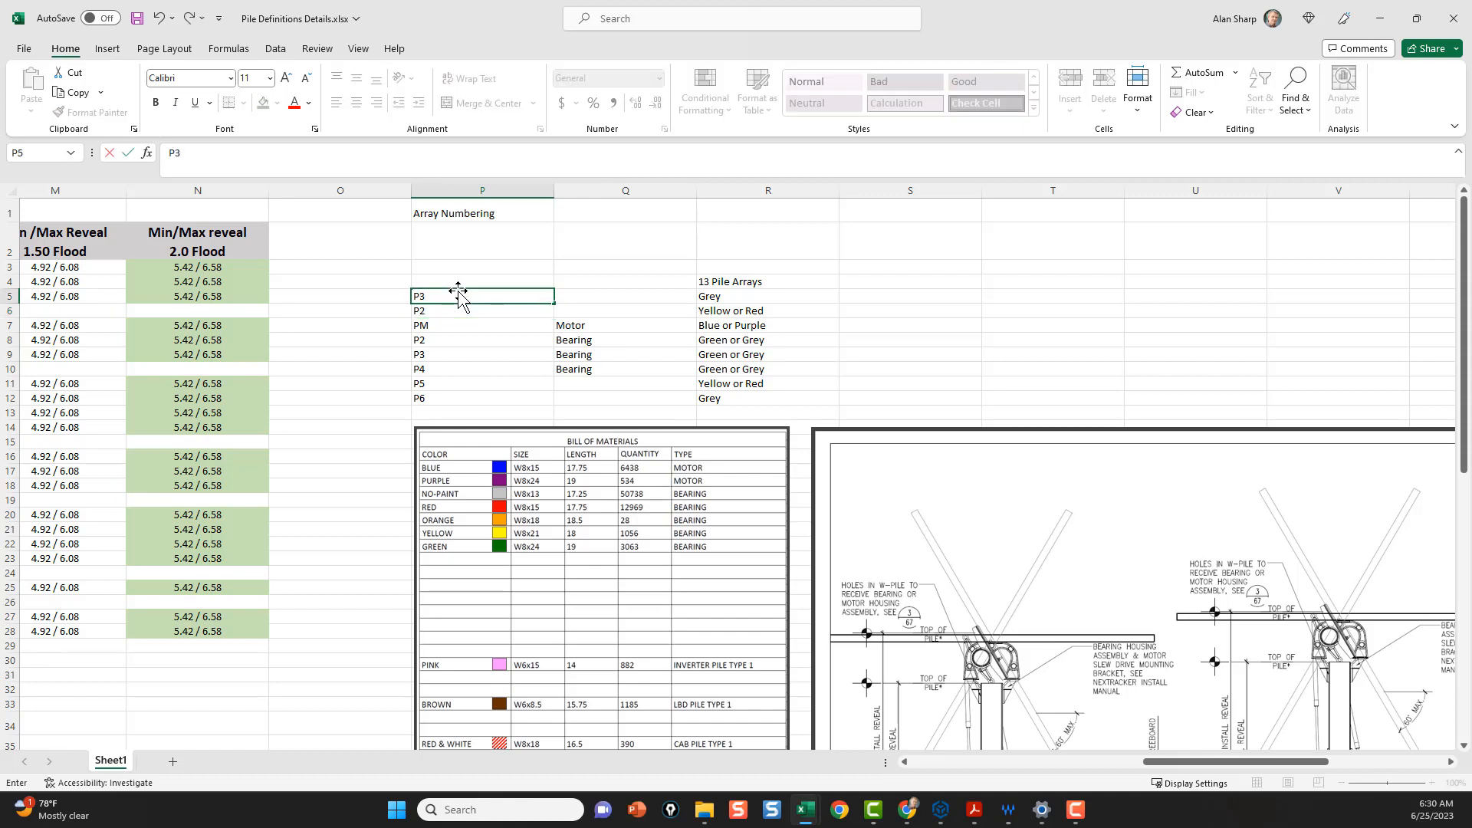
text(3)
key(Up)
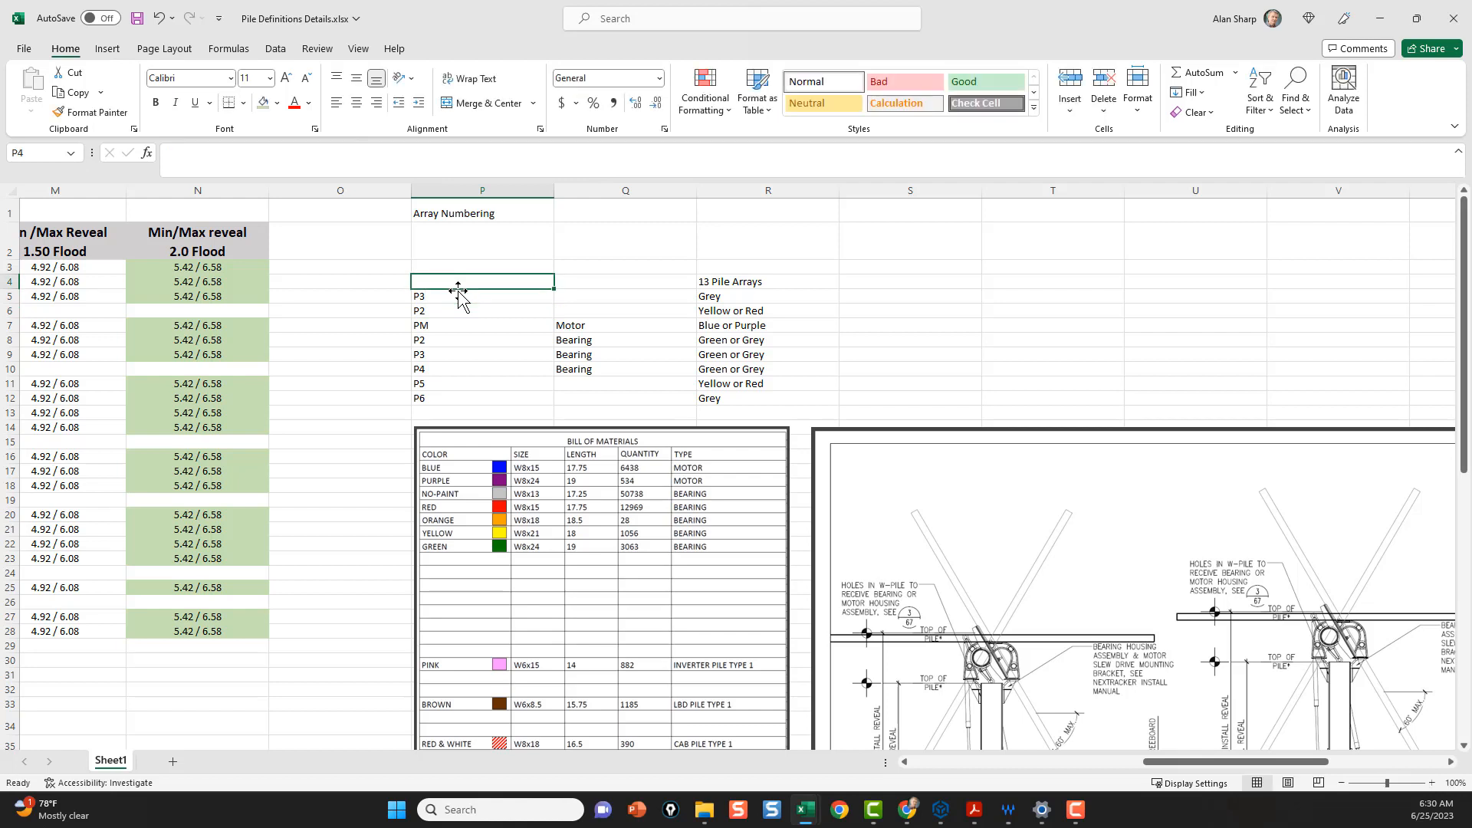
text(P4)
key(Up)
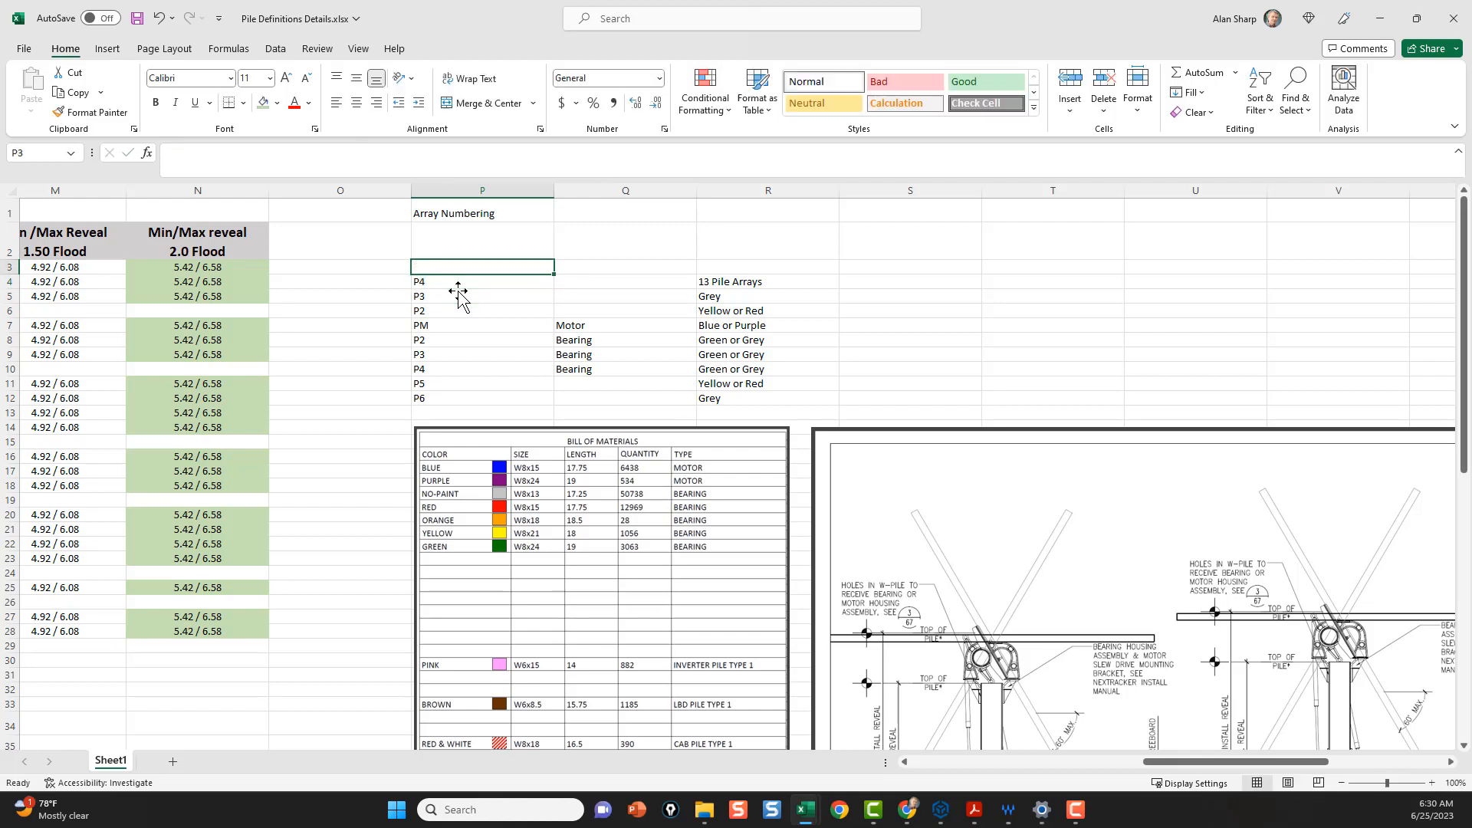
text(P5)
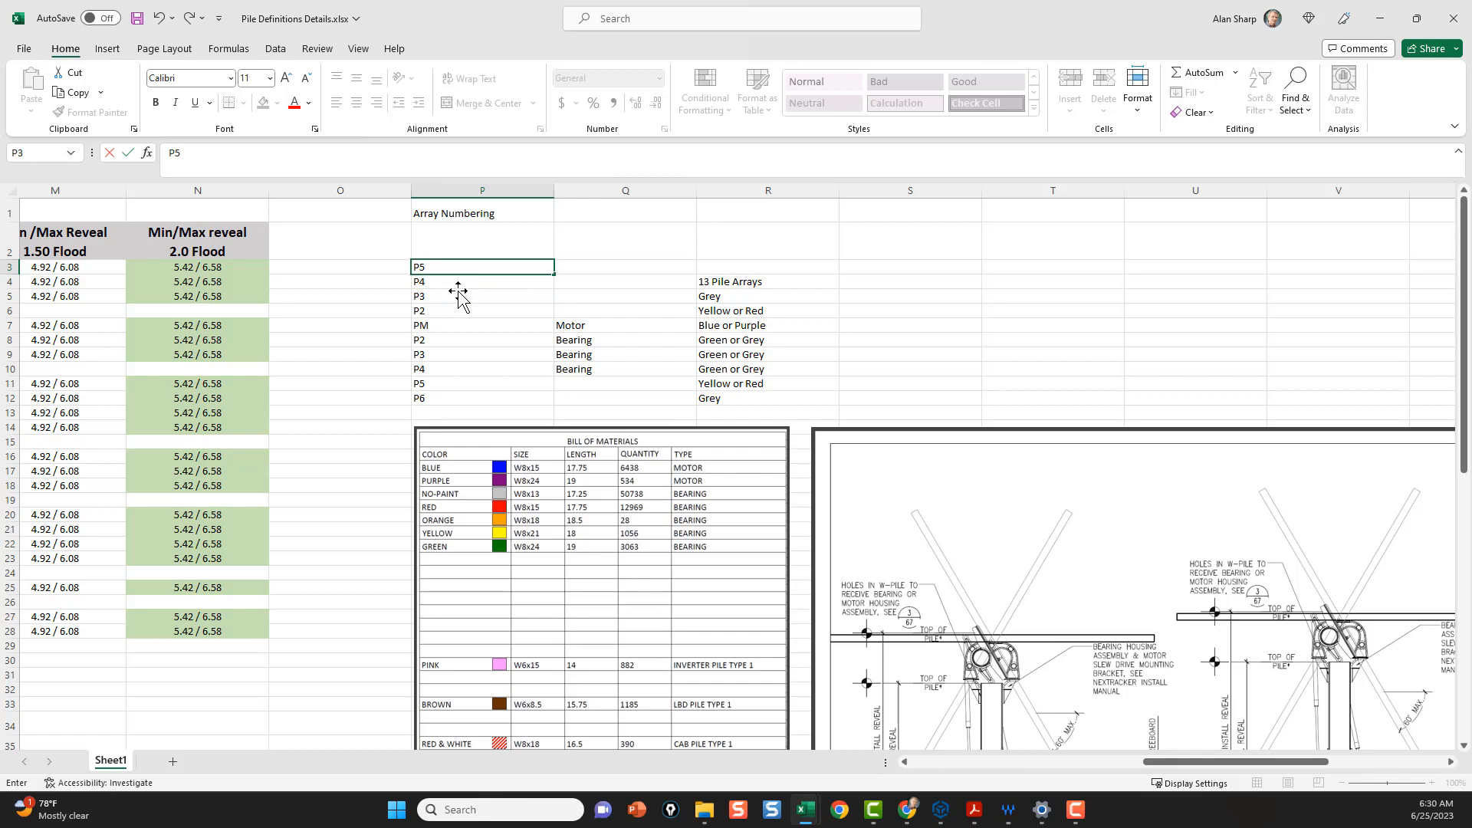
key(Up)
text(P)
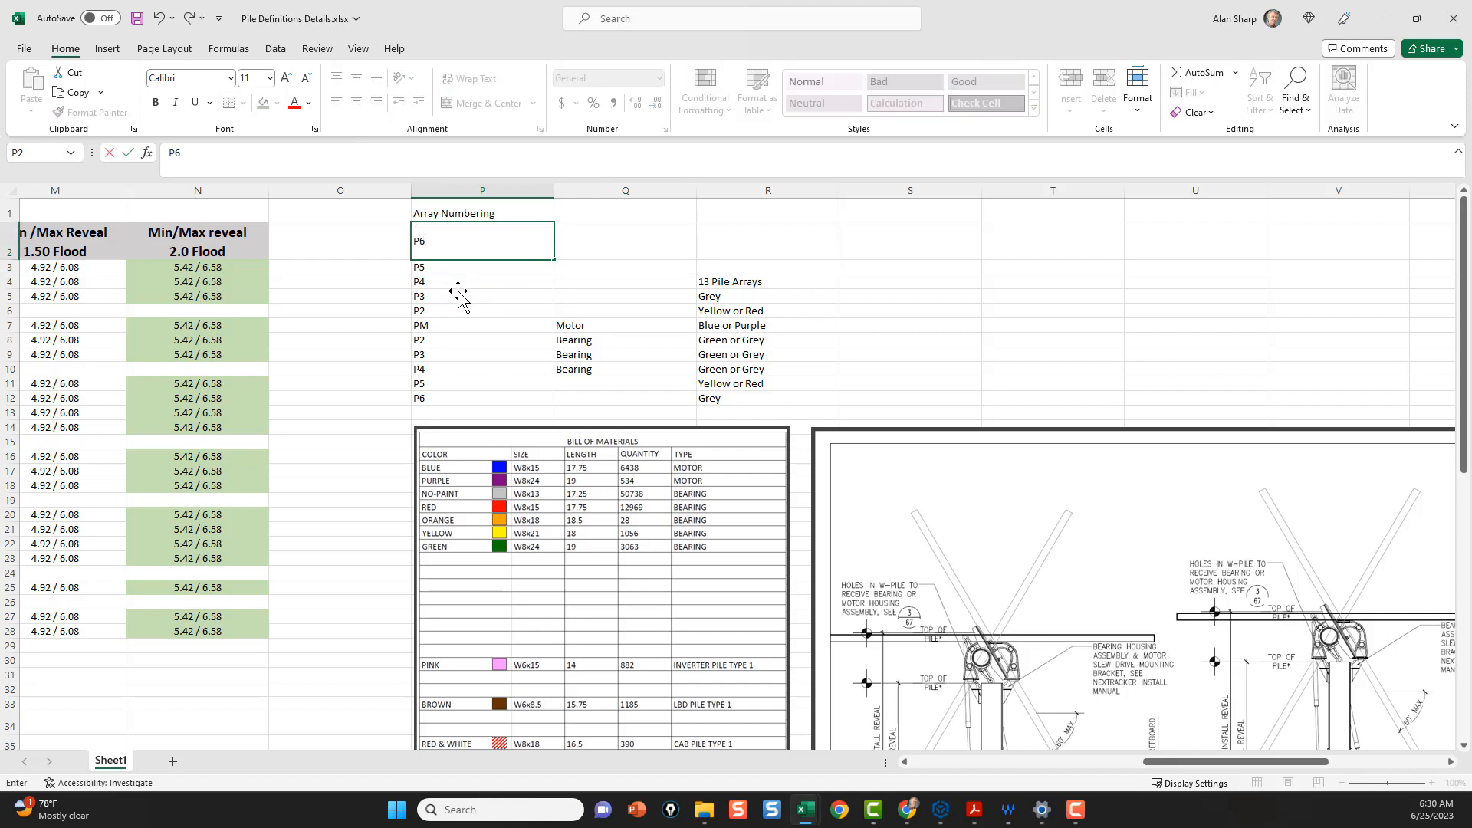
text(6)
Step: Copy the Bearing type from Q8 into Q4:Q6 beside the P4, P3 and P2 entries above the motor pile
key(Down)
key(Down)
key(Right)
key(Right)
key(Down)
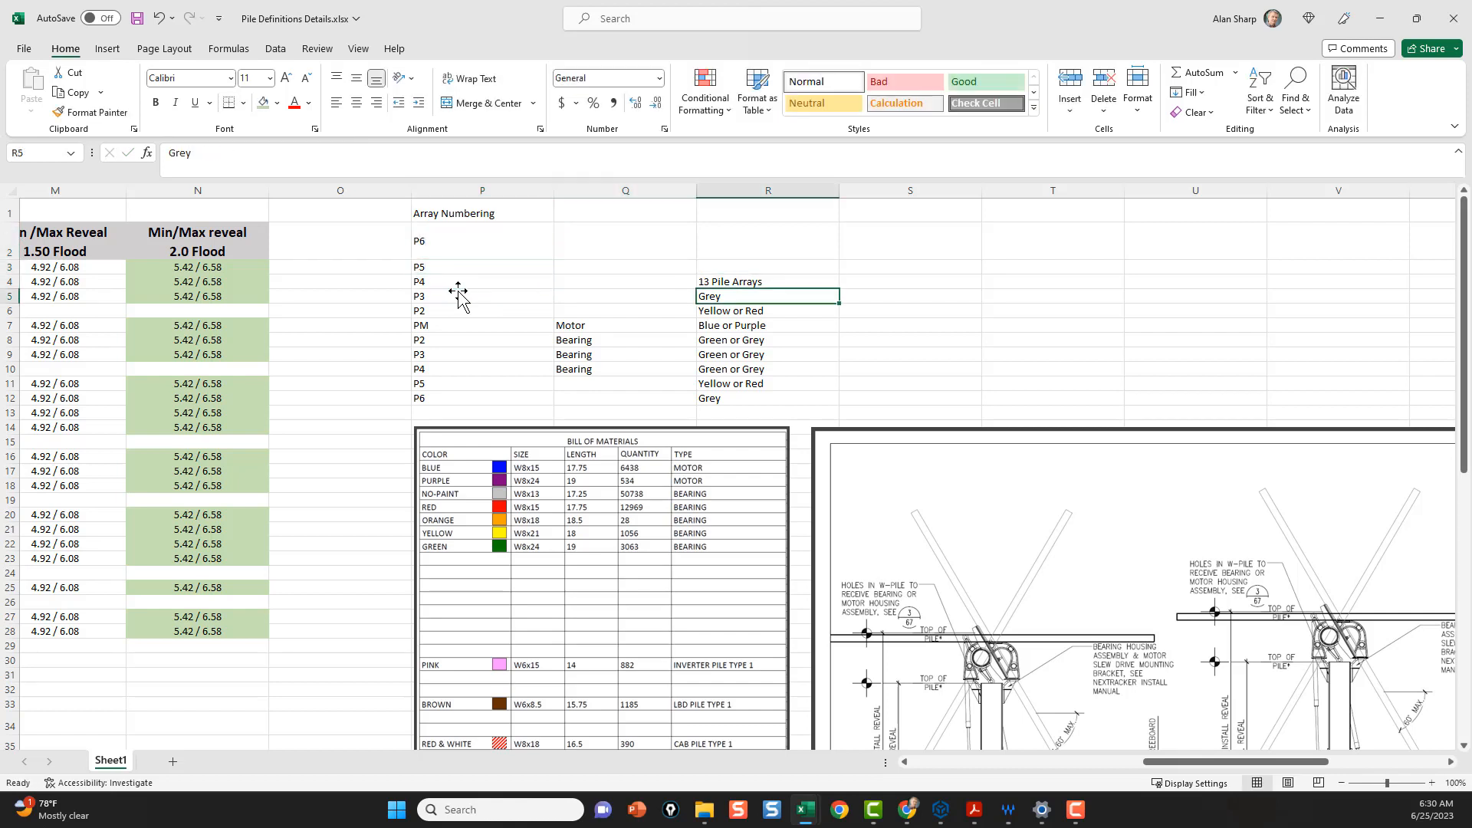
key(Left)
key(Left)
key(Down)
key(Right)
key(Right)
key(Down)
key(Left)
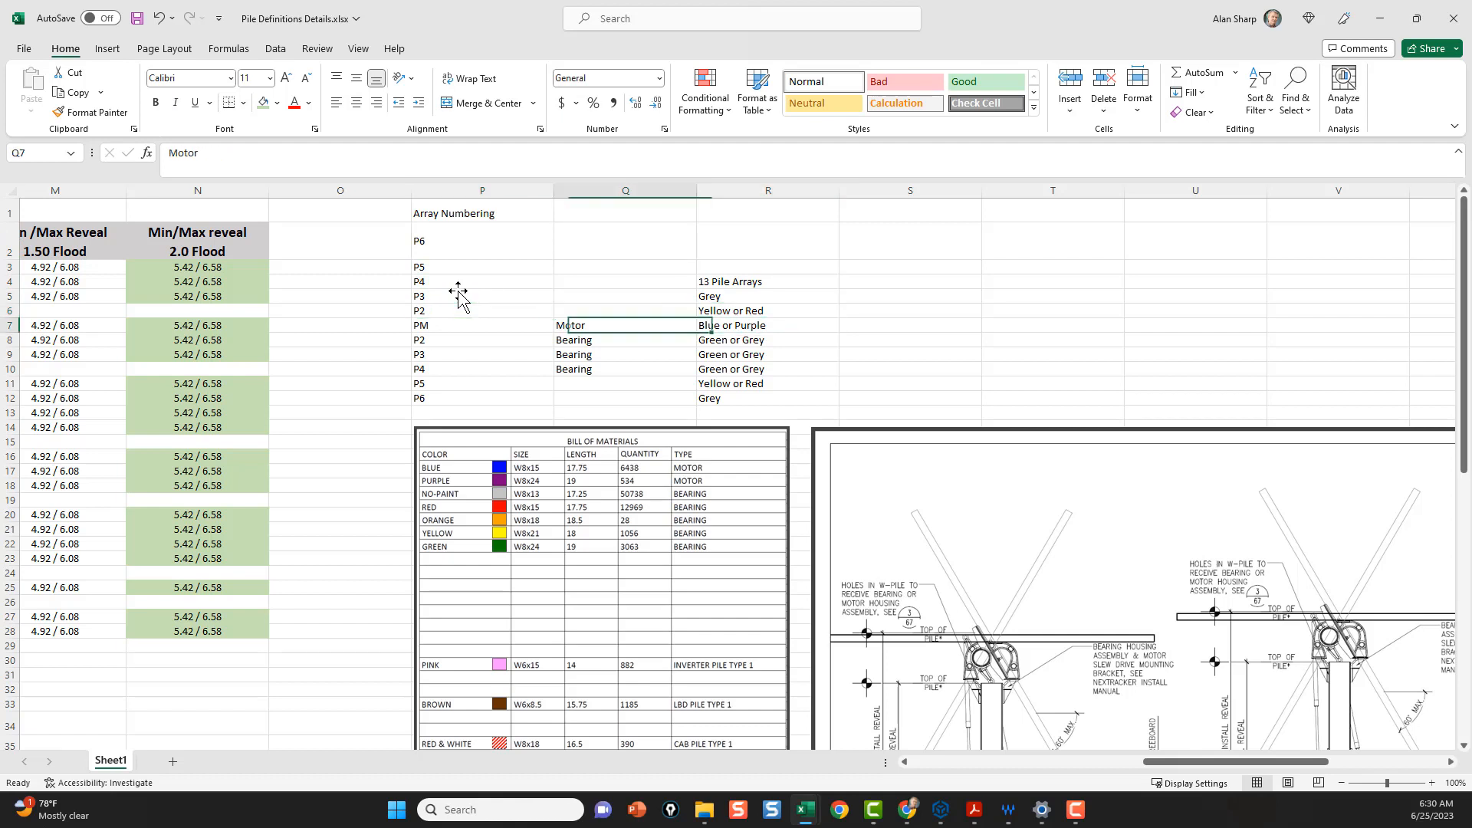
key(Left)
key(Right)
key(Down)
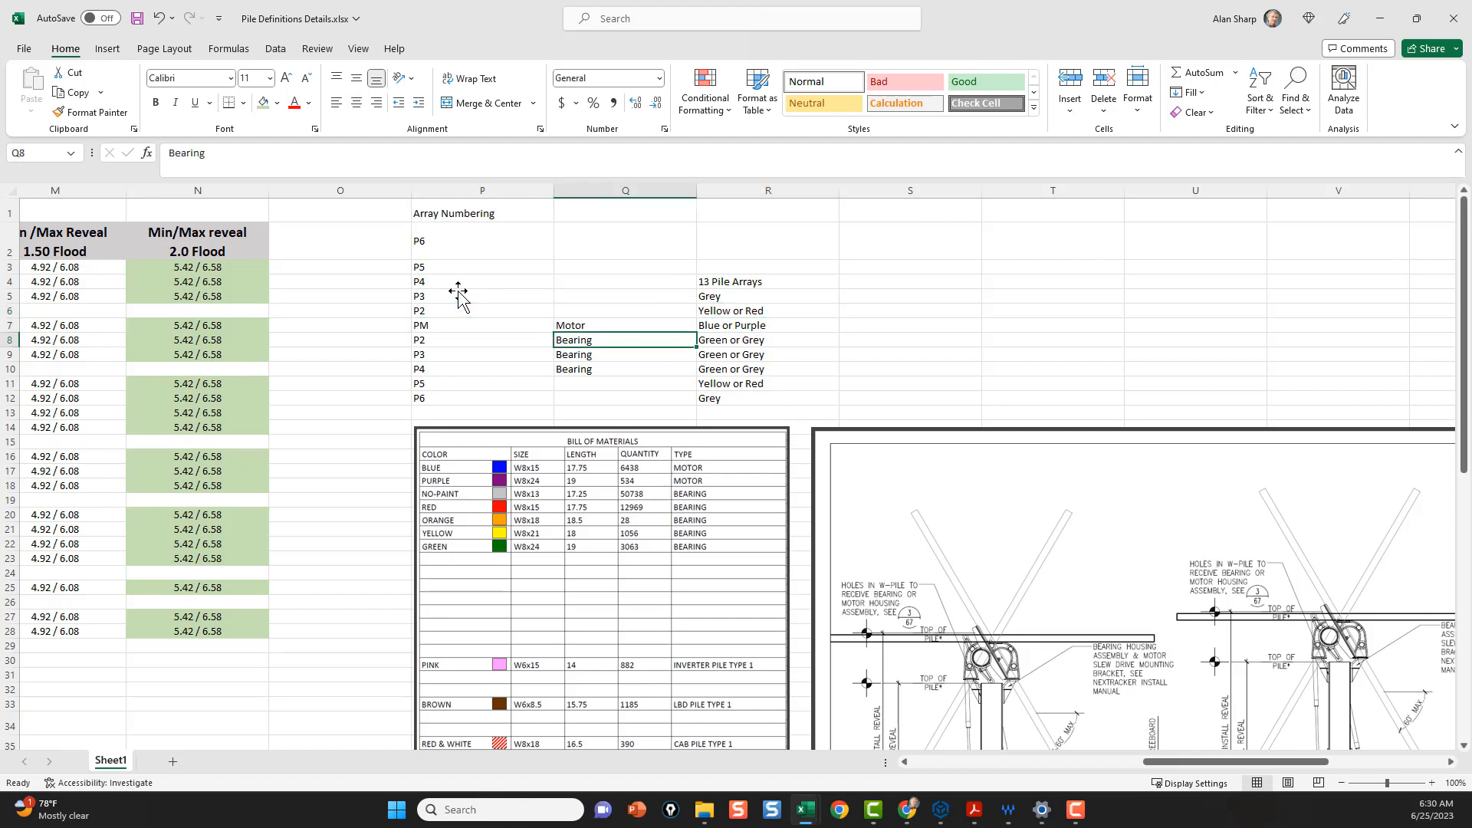
key(ctrl+c)
key(Up)
key(Up)
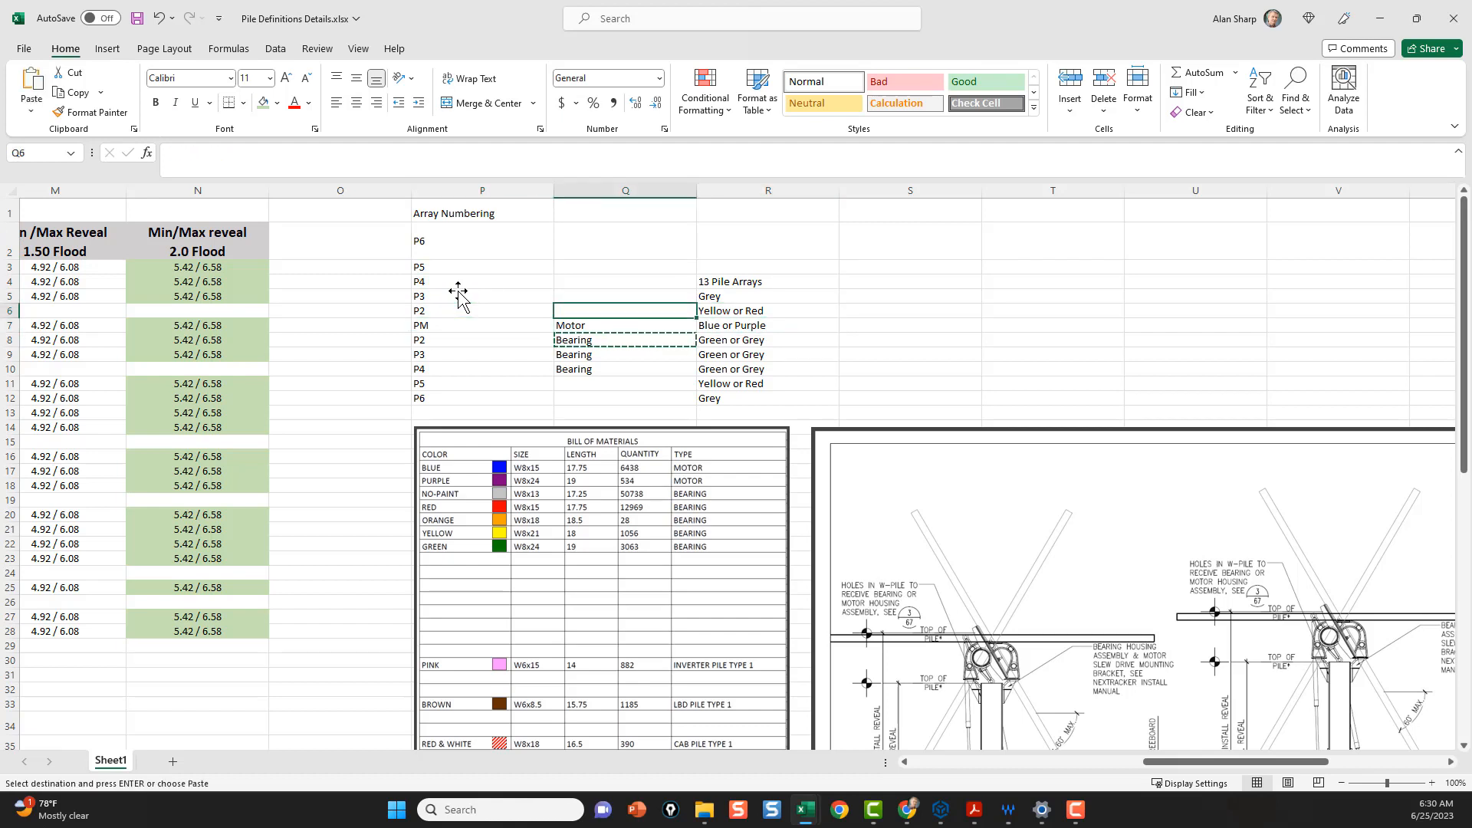
key(shift+Up)
key(shift+Up)
key(Return)
key(Down)
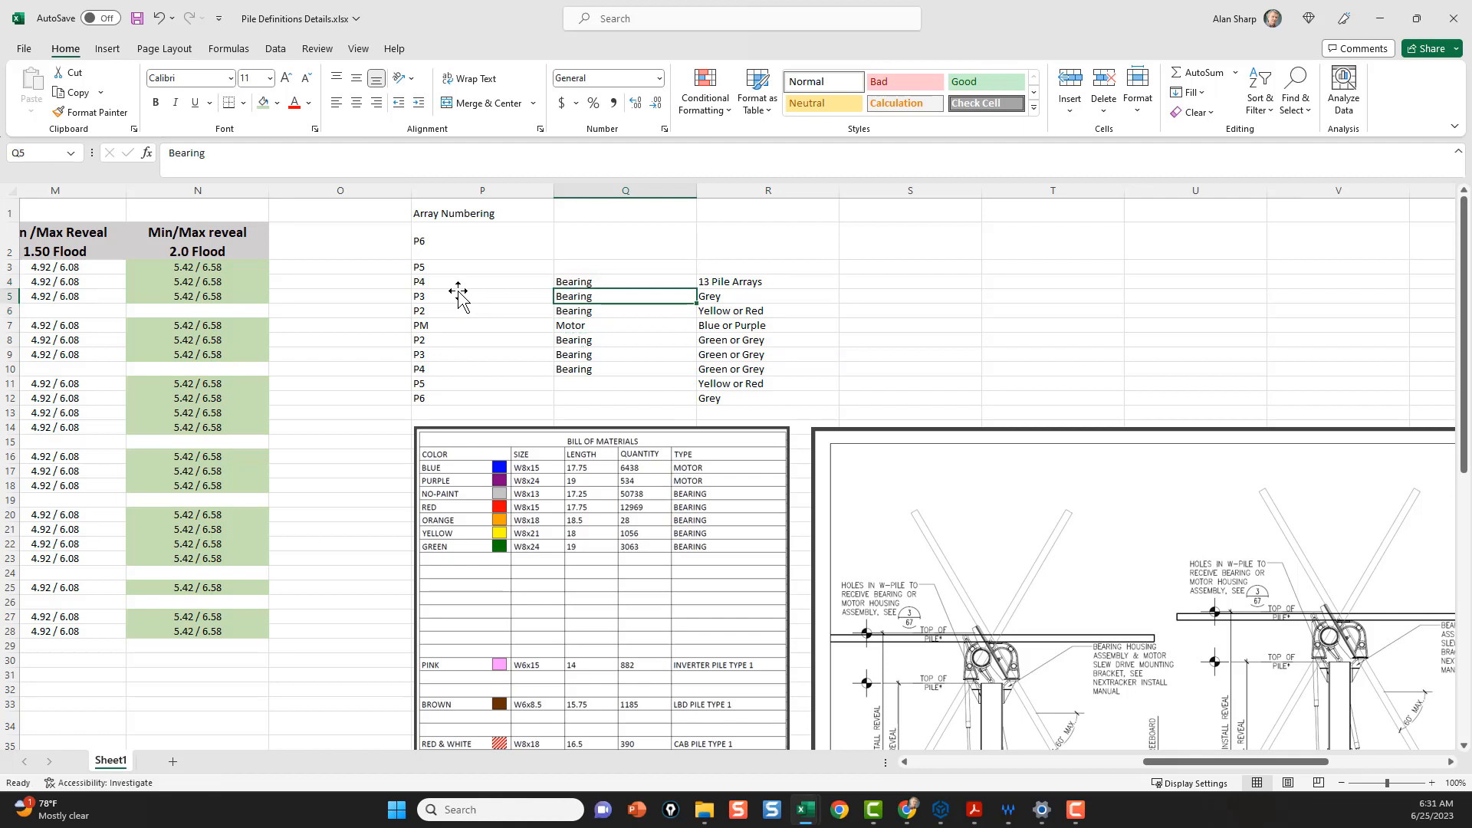
Step: Review the pile types and color entries beside the Array Numbering list, from row 3 down to row 12
key(Up)
key(Up)
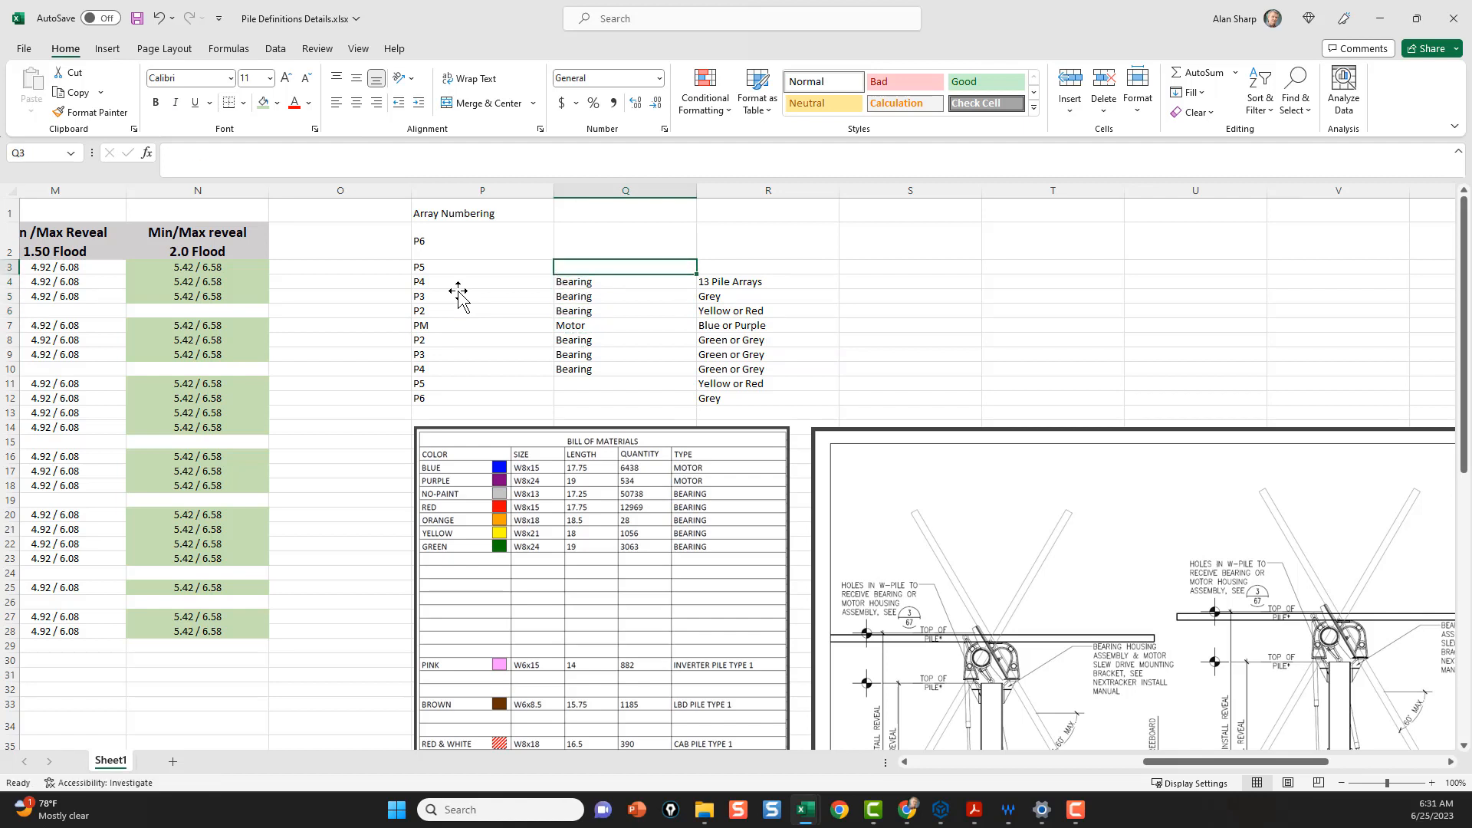
key(Down)
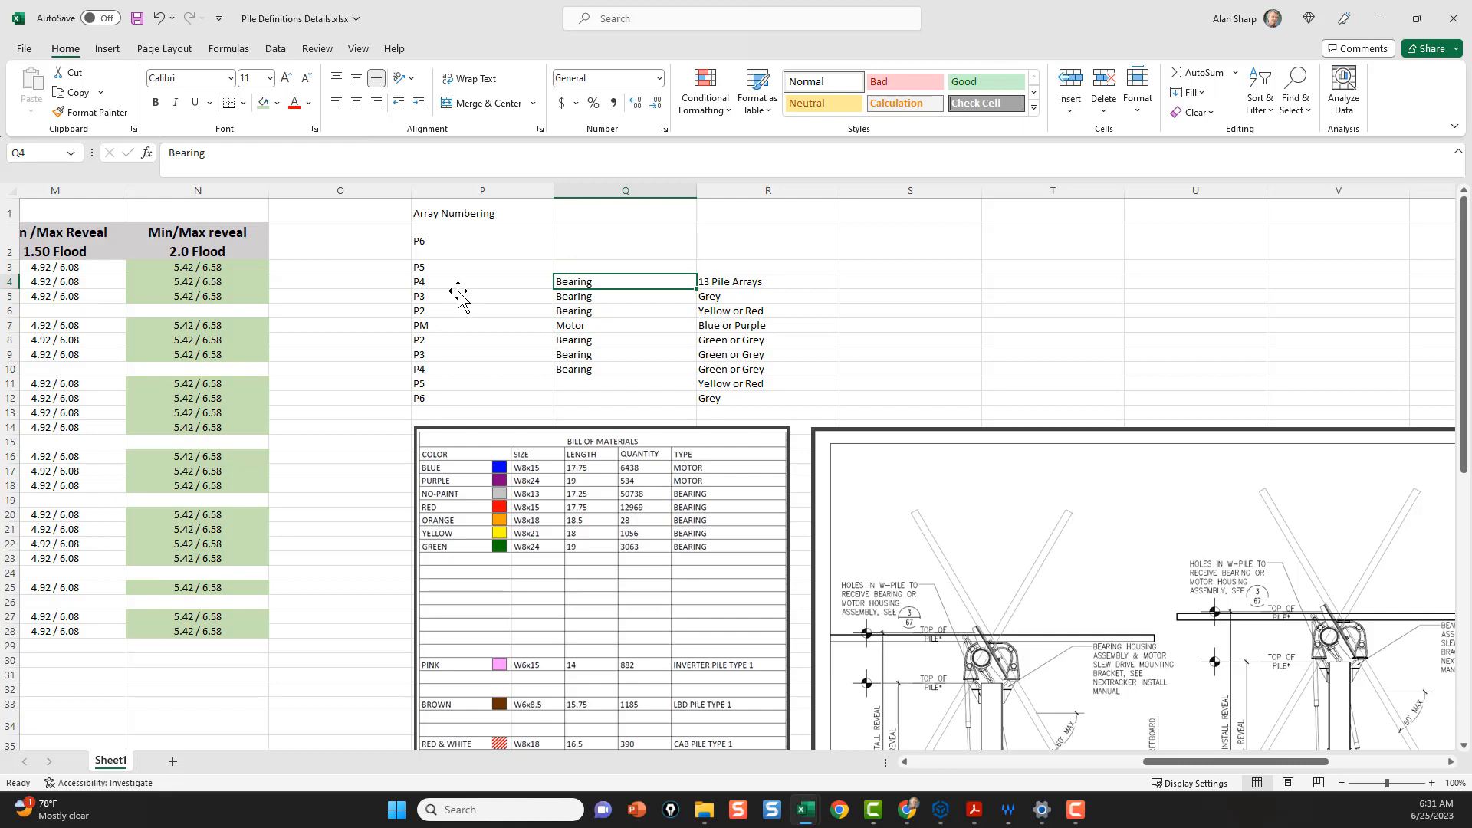
key(Right)
key(Left)
key(Right)
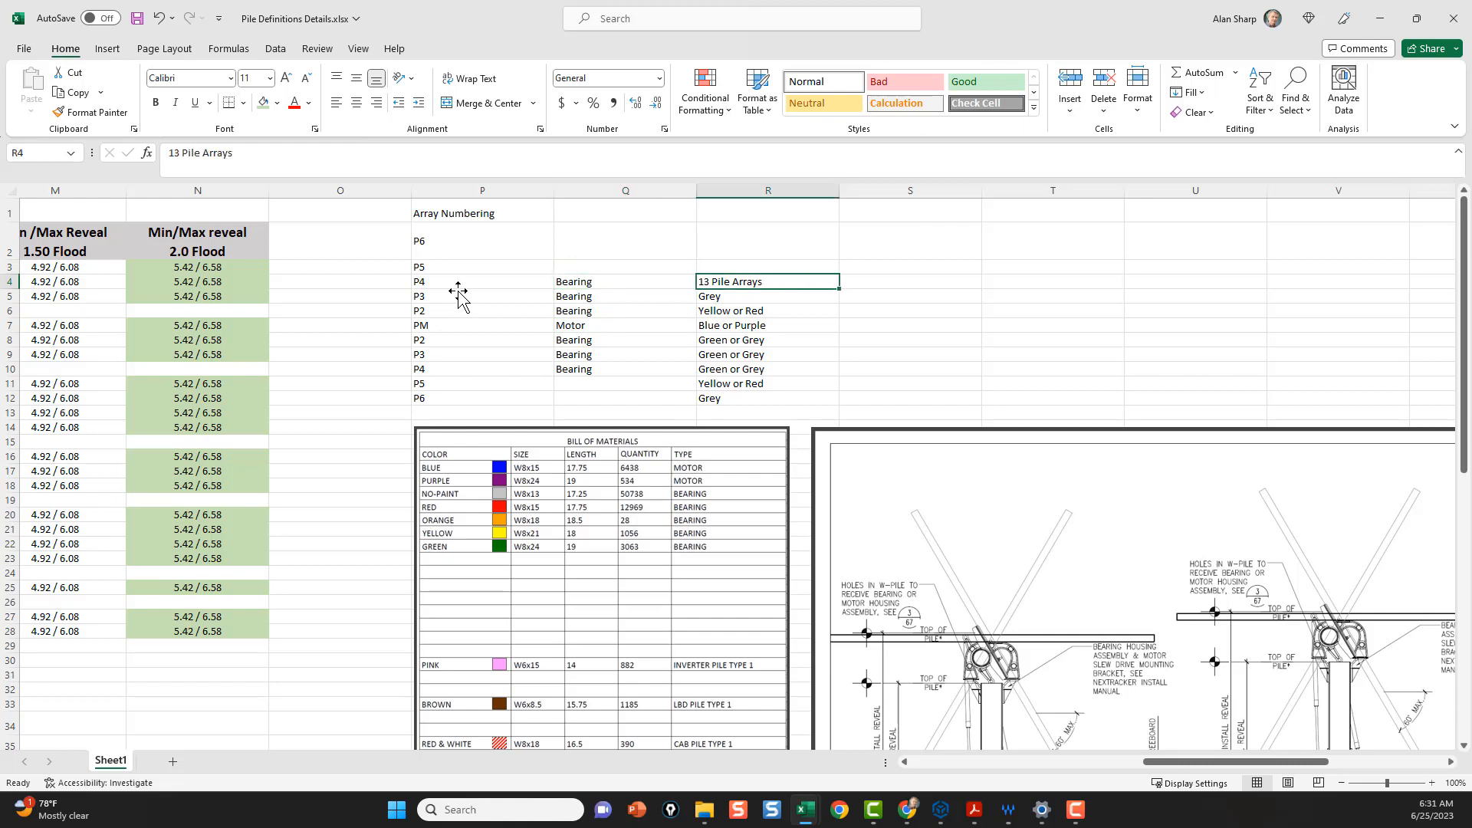
key(Down)
key(Down)
key(Down)
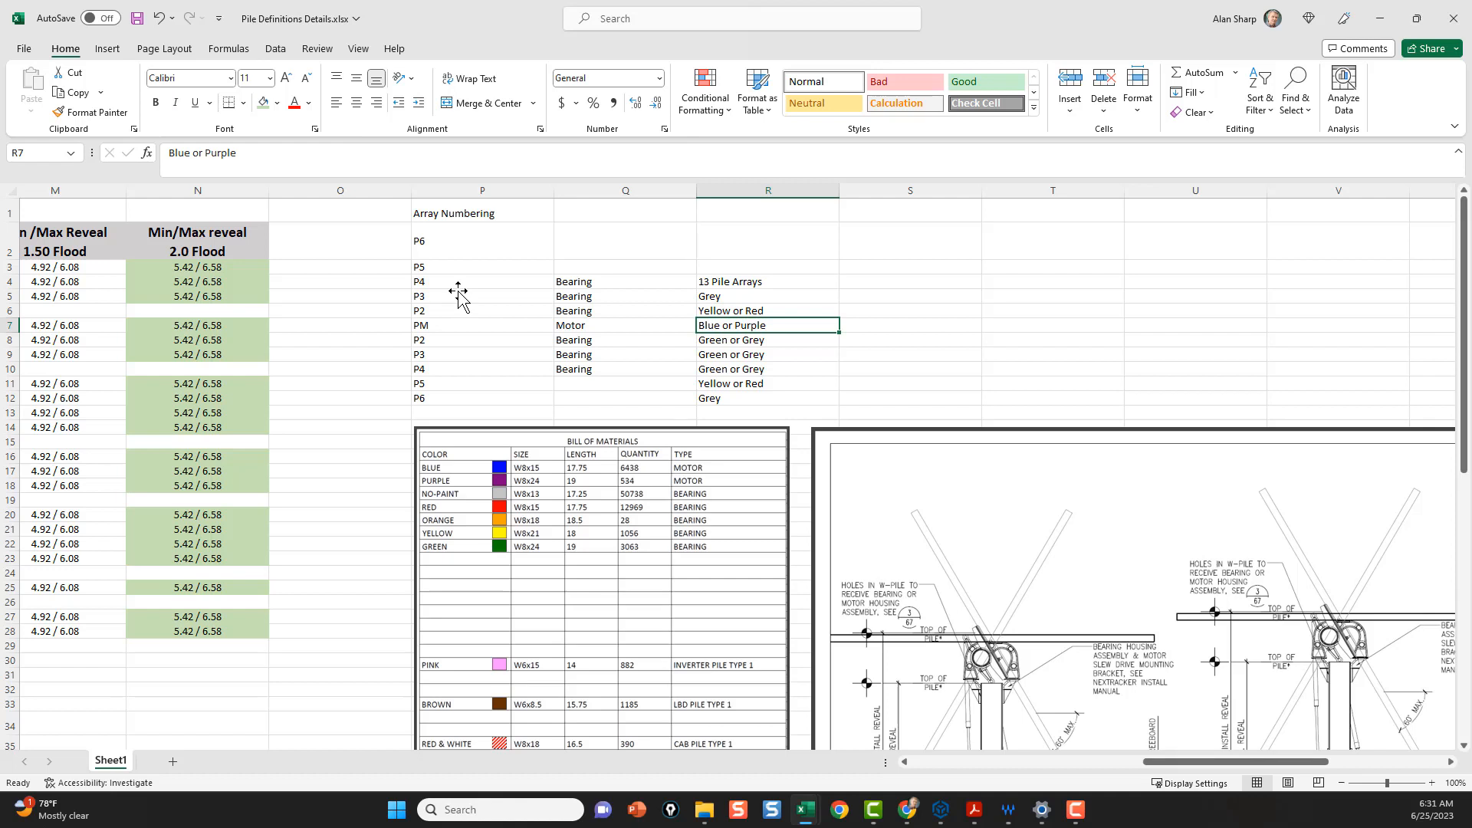
key(Down)
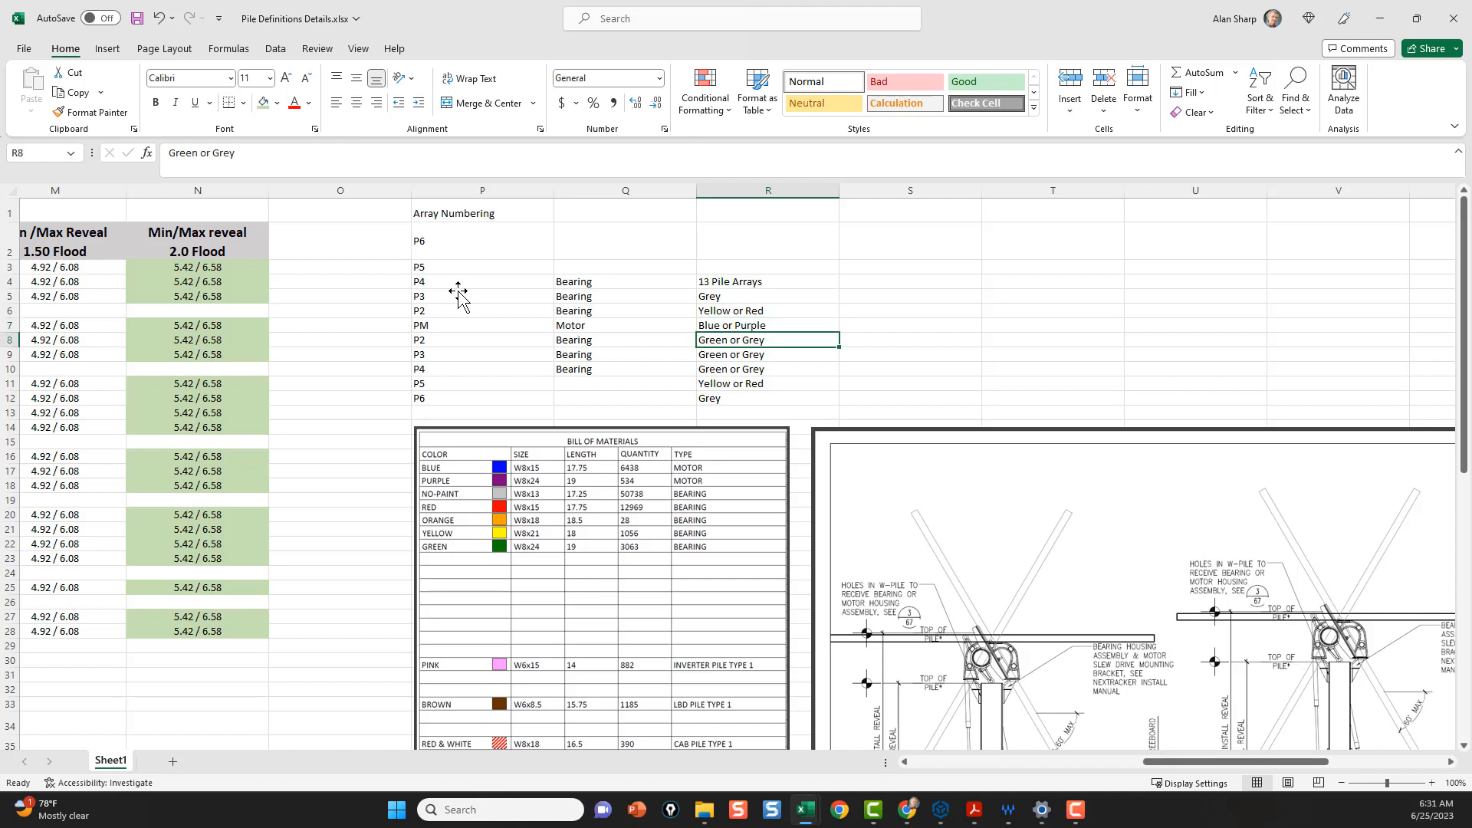
key(Down)
key(Down)
key(Down)
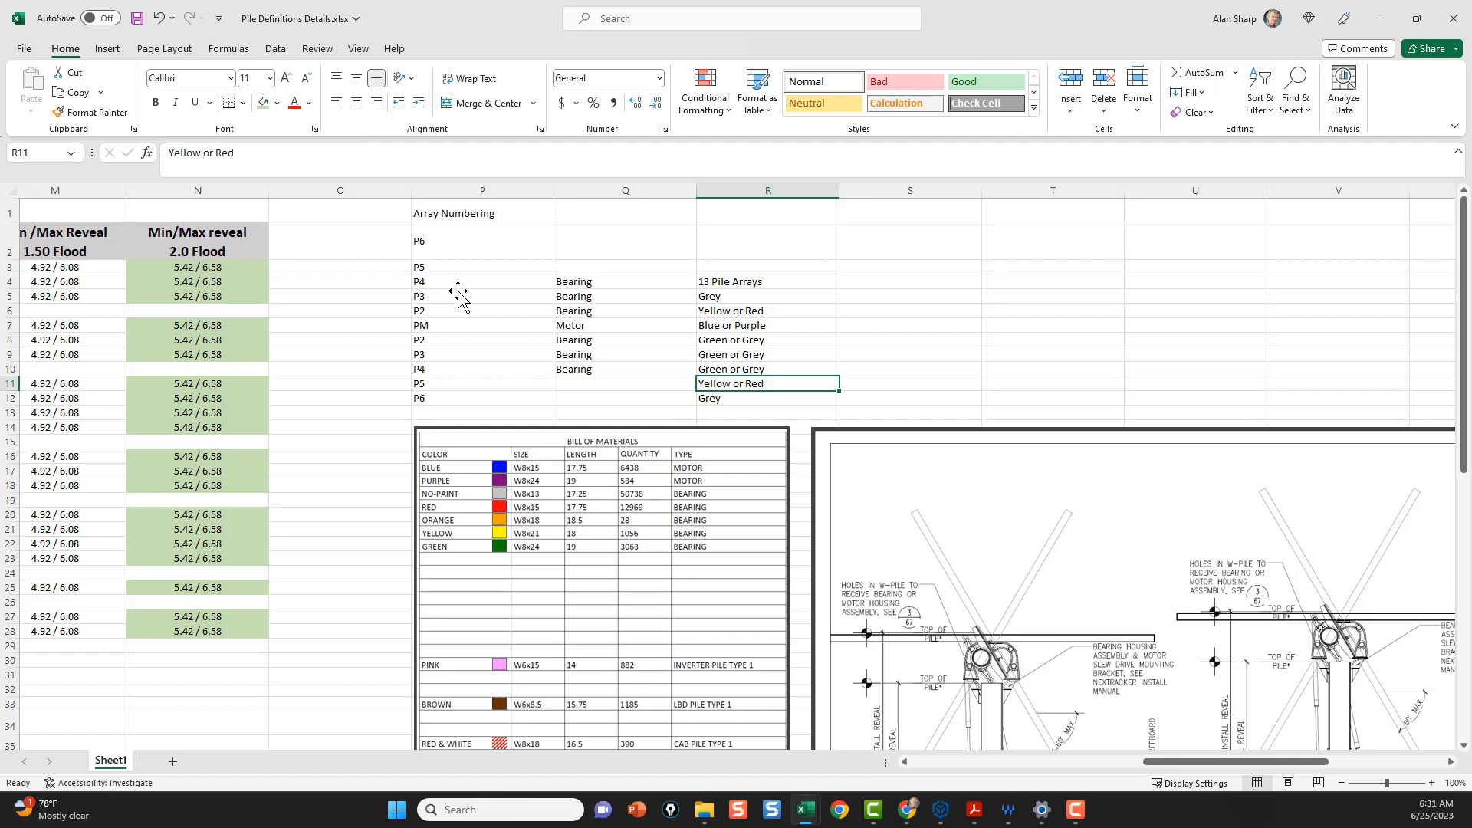
key(Down)
key(Up)
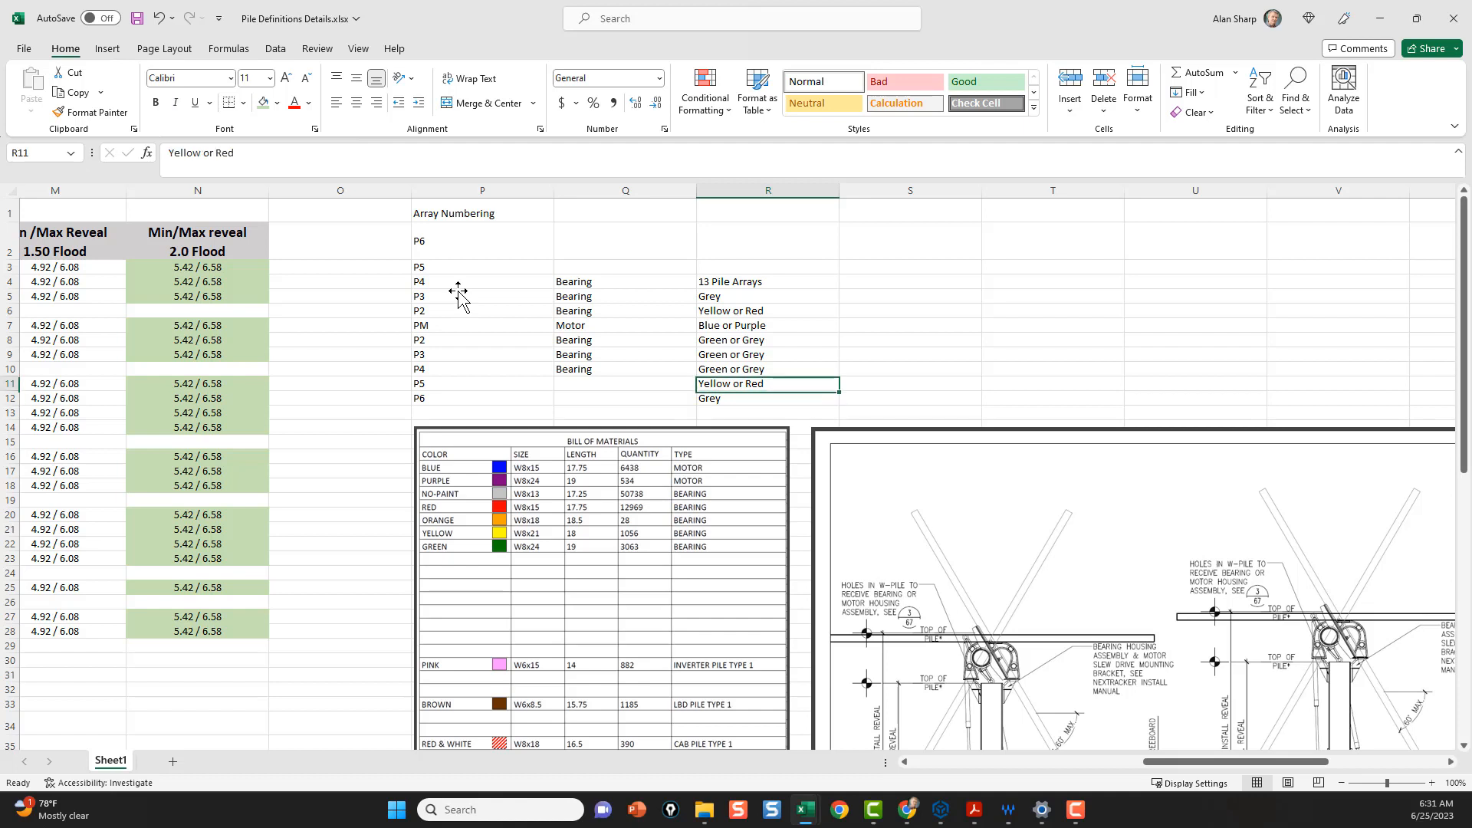
key(Up)
key(Down)
key(Down)
key(Up)
key(Up)
key(Up)
key(Up)
key(Up)
key(Up)
key(Up)
key(Up)
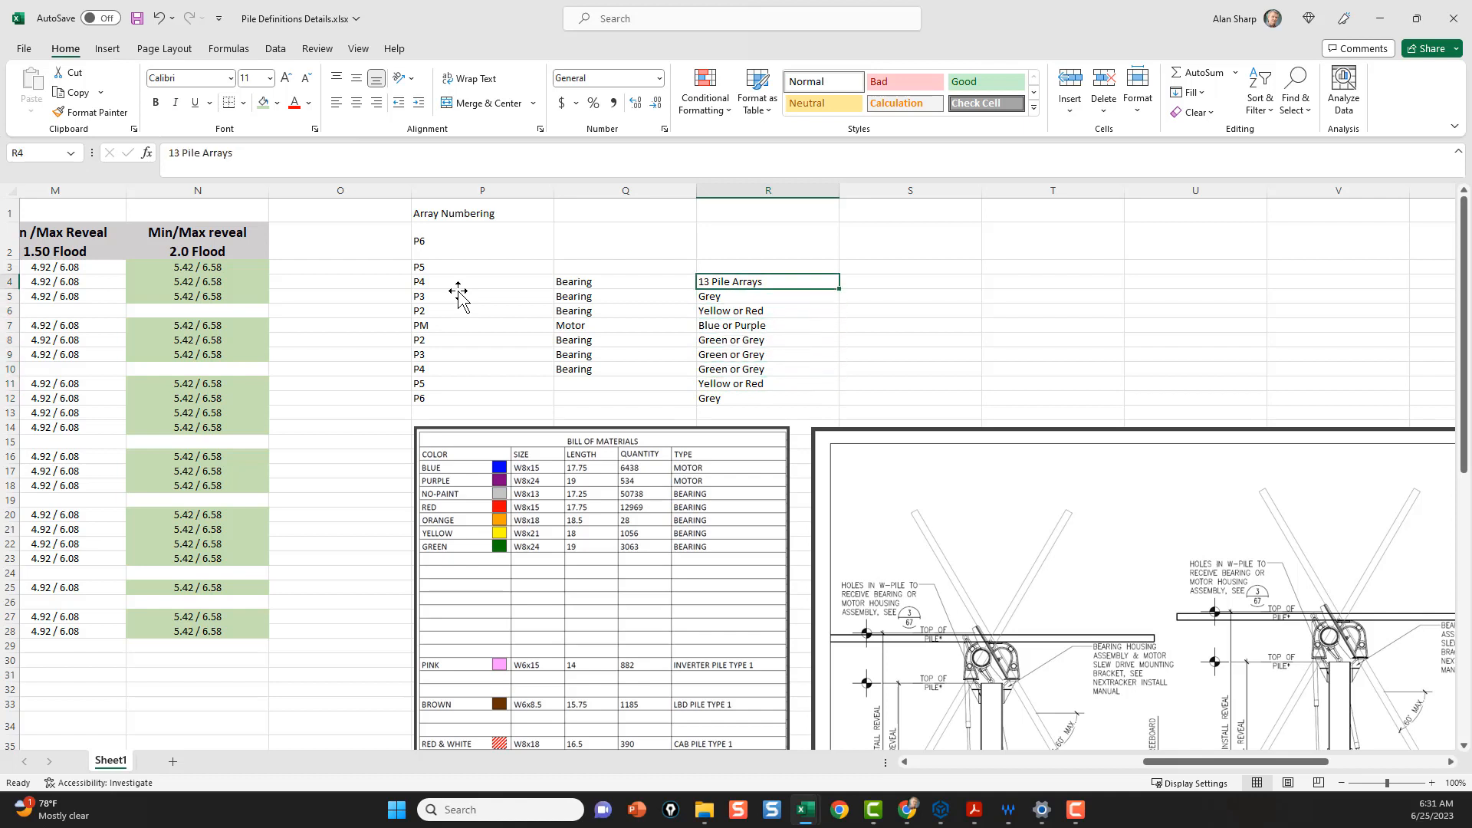
Step: Move the Yellow or Red entry from R6 to R3, beside the P5 pile above the motor pile
key(Down)
key(Down)
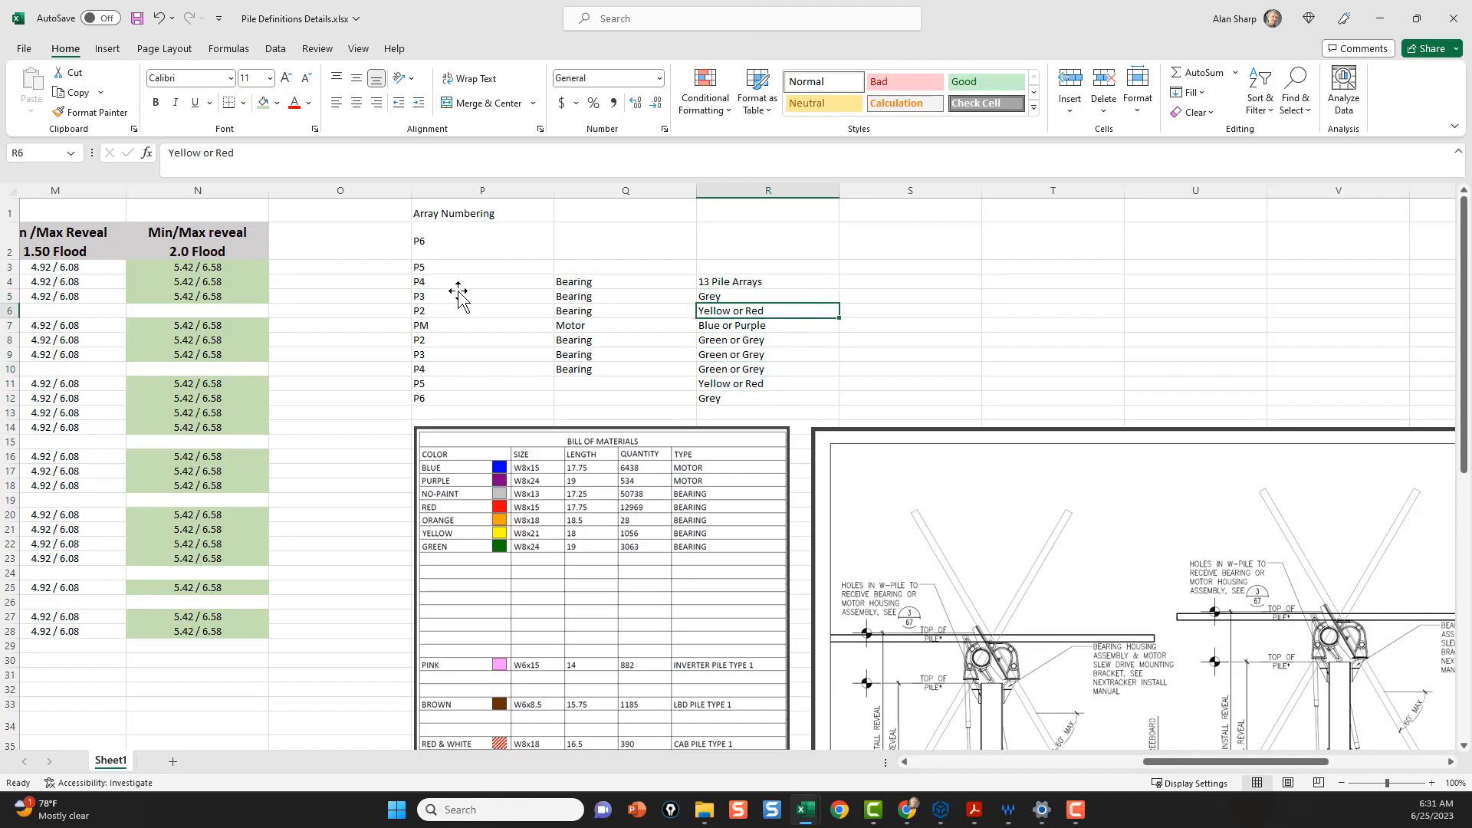
key(ctrl+c)
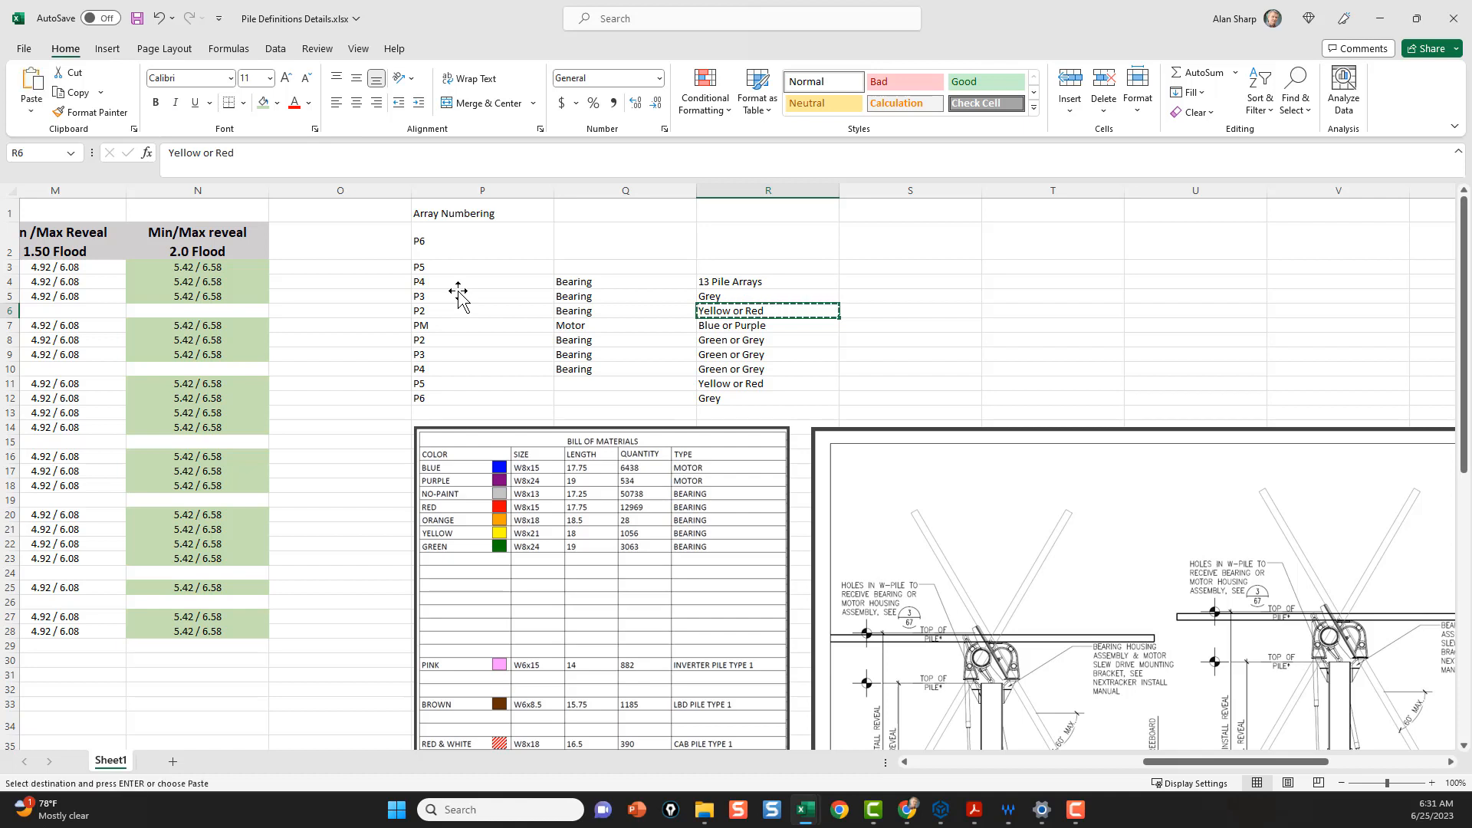
key(Up)
key(Up)
key(Up)
key(ctrl+v)
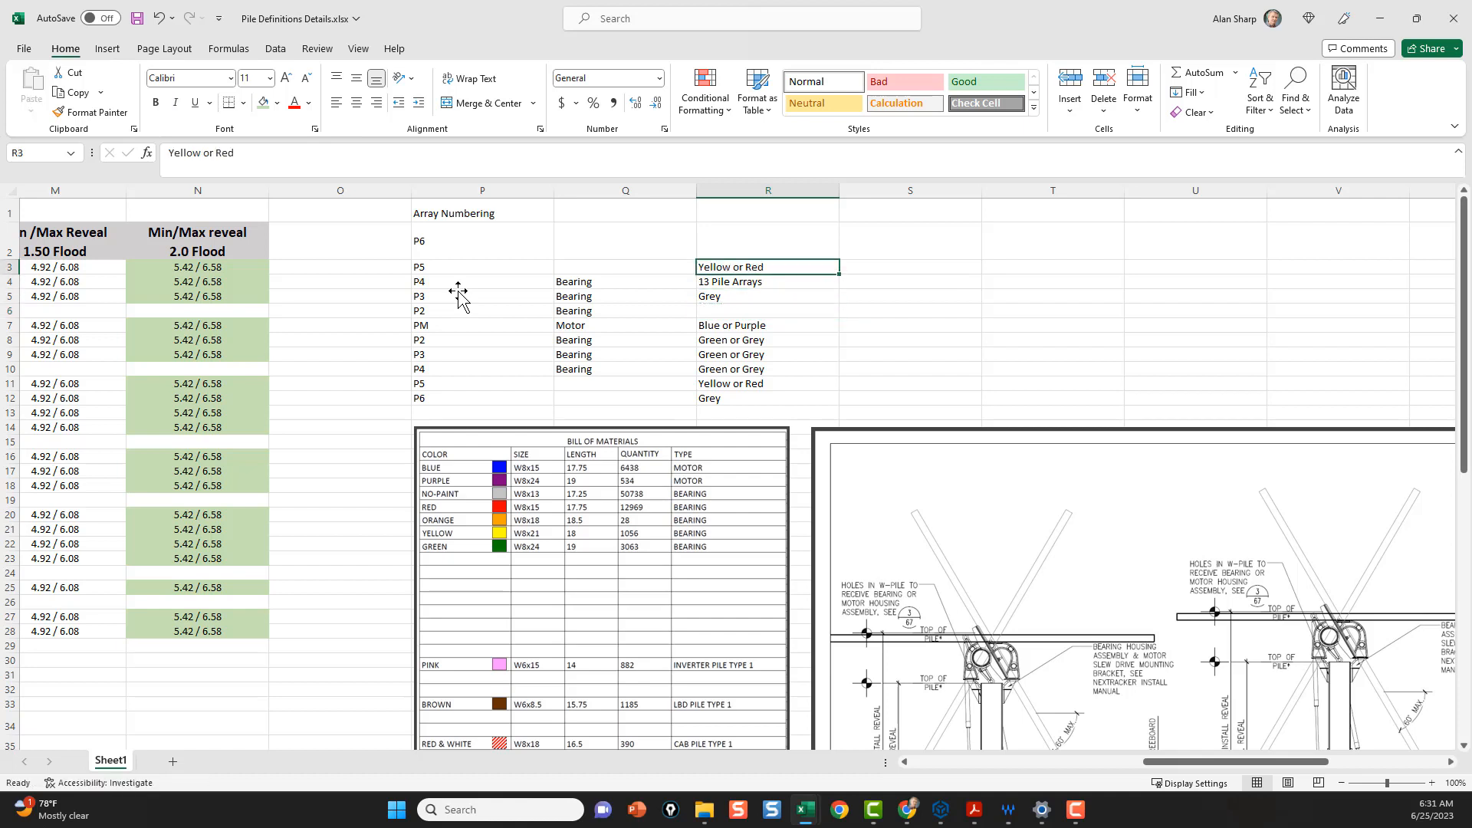
Step: Copy Green or Grey from R8 into R4:R6, beside the P4, P3 and P2 piles above the motor pile
key(Down)
key(Down)
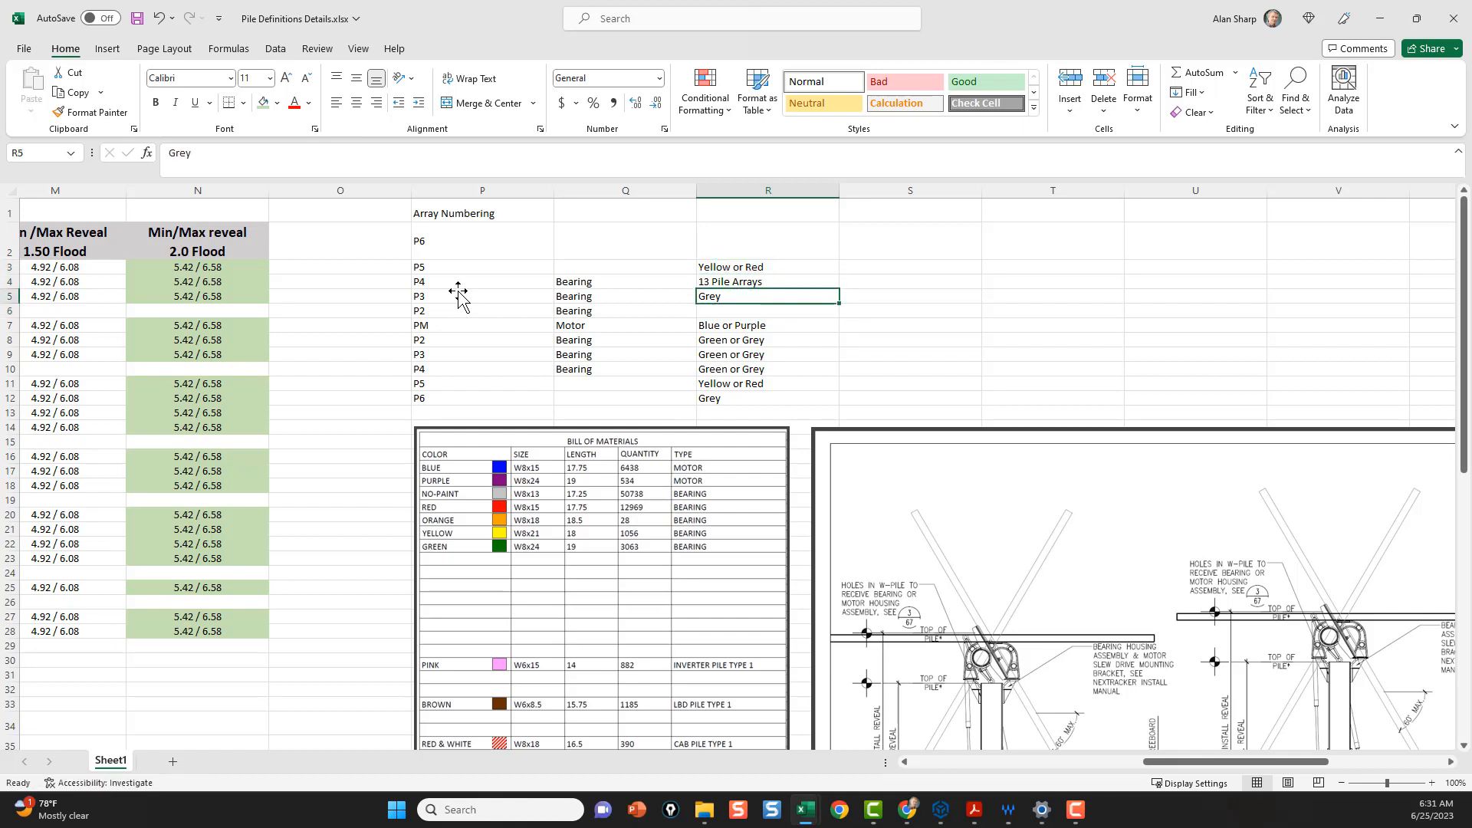
key(Down)
key(Down)
key(Down)
key(ctrl+c)
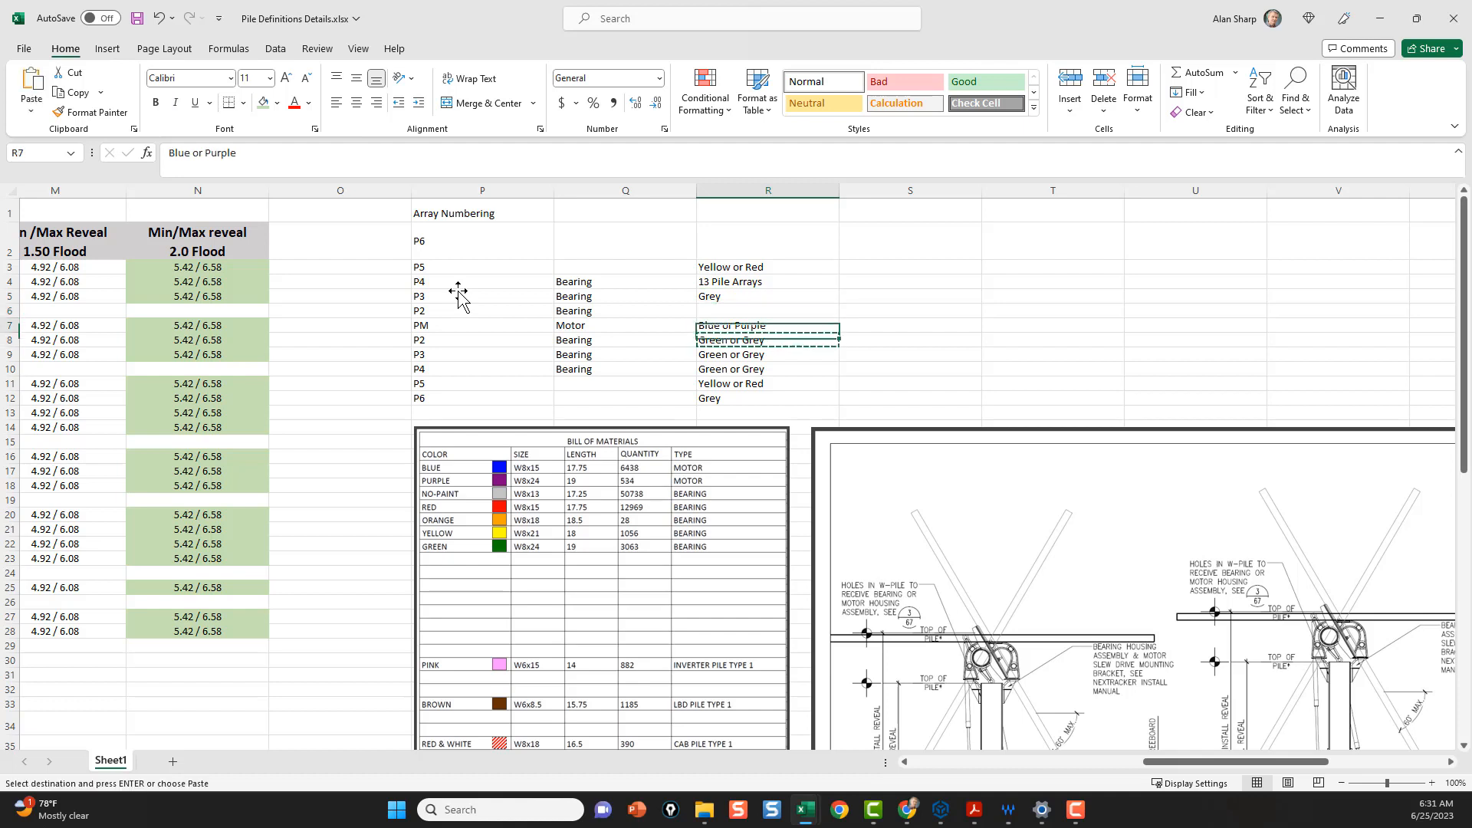
key(Up)
key(Up)
key(shift+Up)
key(shift+Up)
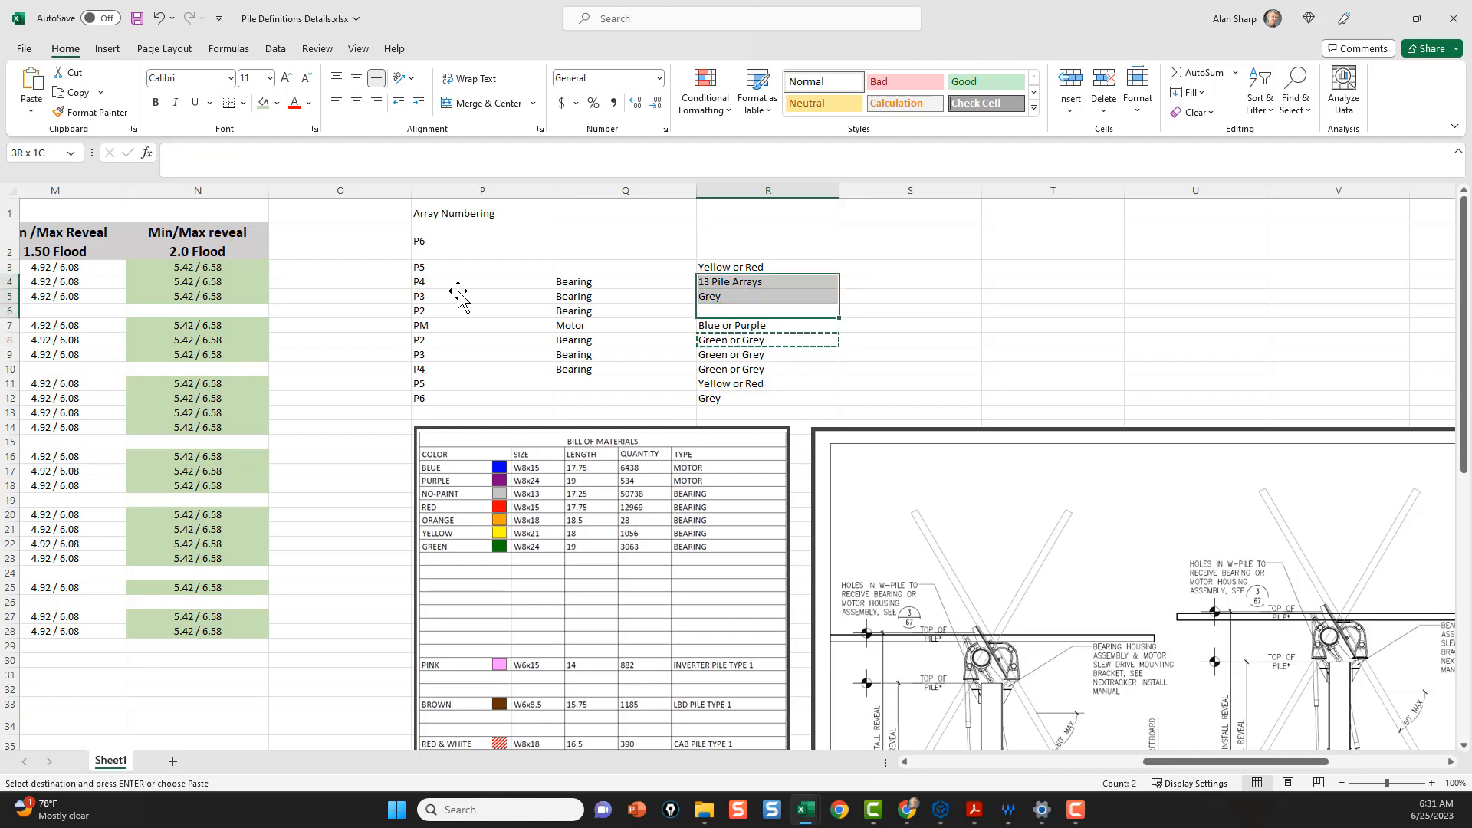
key(ctrl+v)
Step: Enter Grey in R2 as the color for the P6 pile that starts the array list
key(Up)
key(Up)
key(Up)
key(Up)
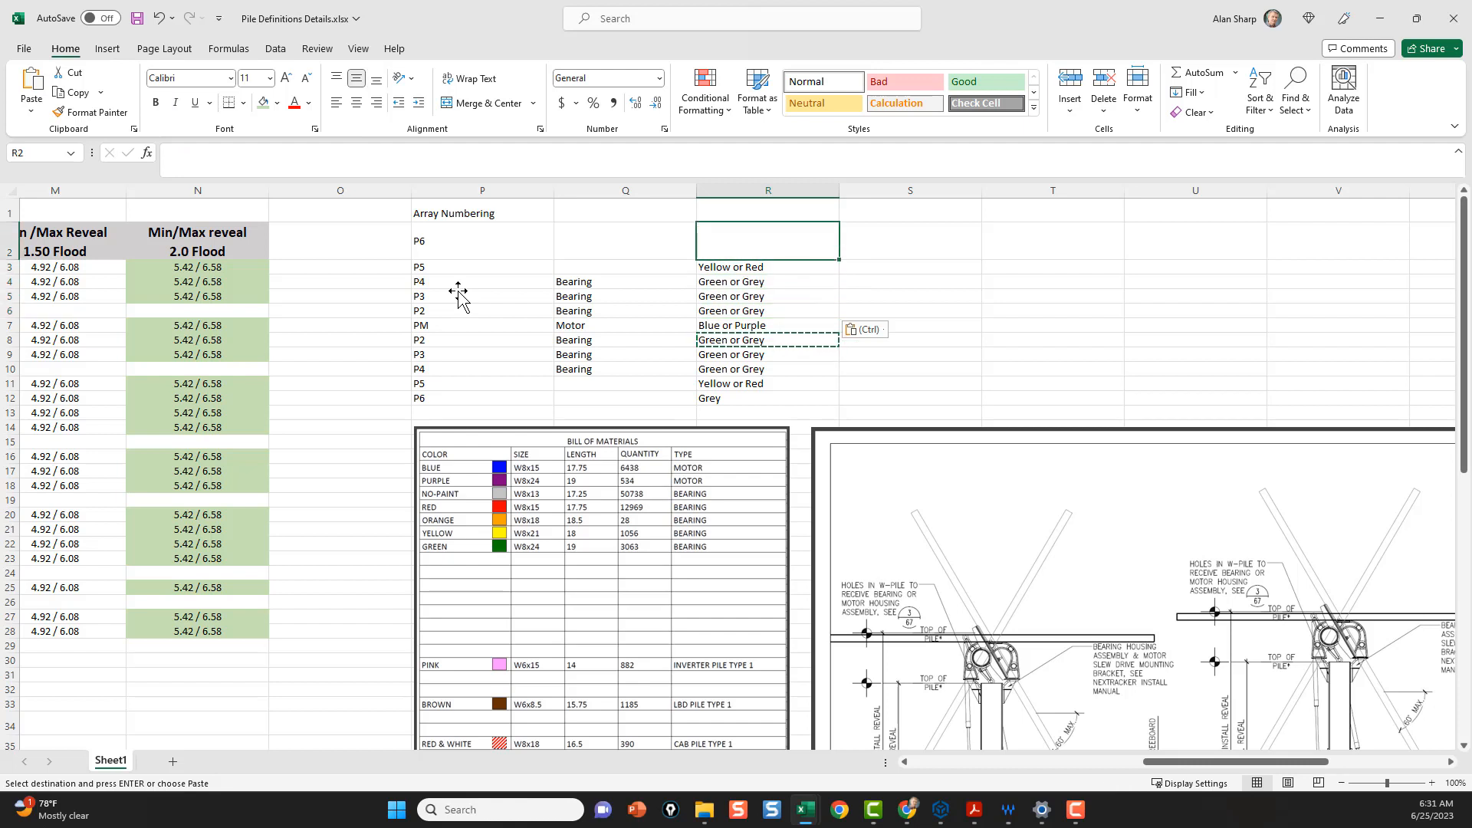
text(Grey)
key(Left)
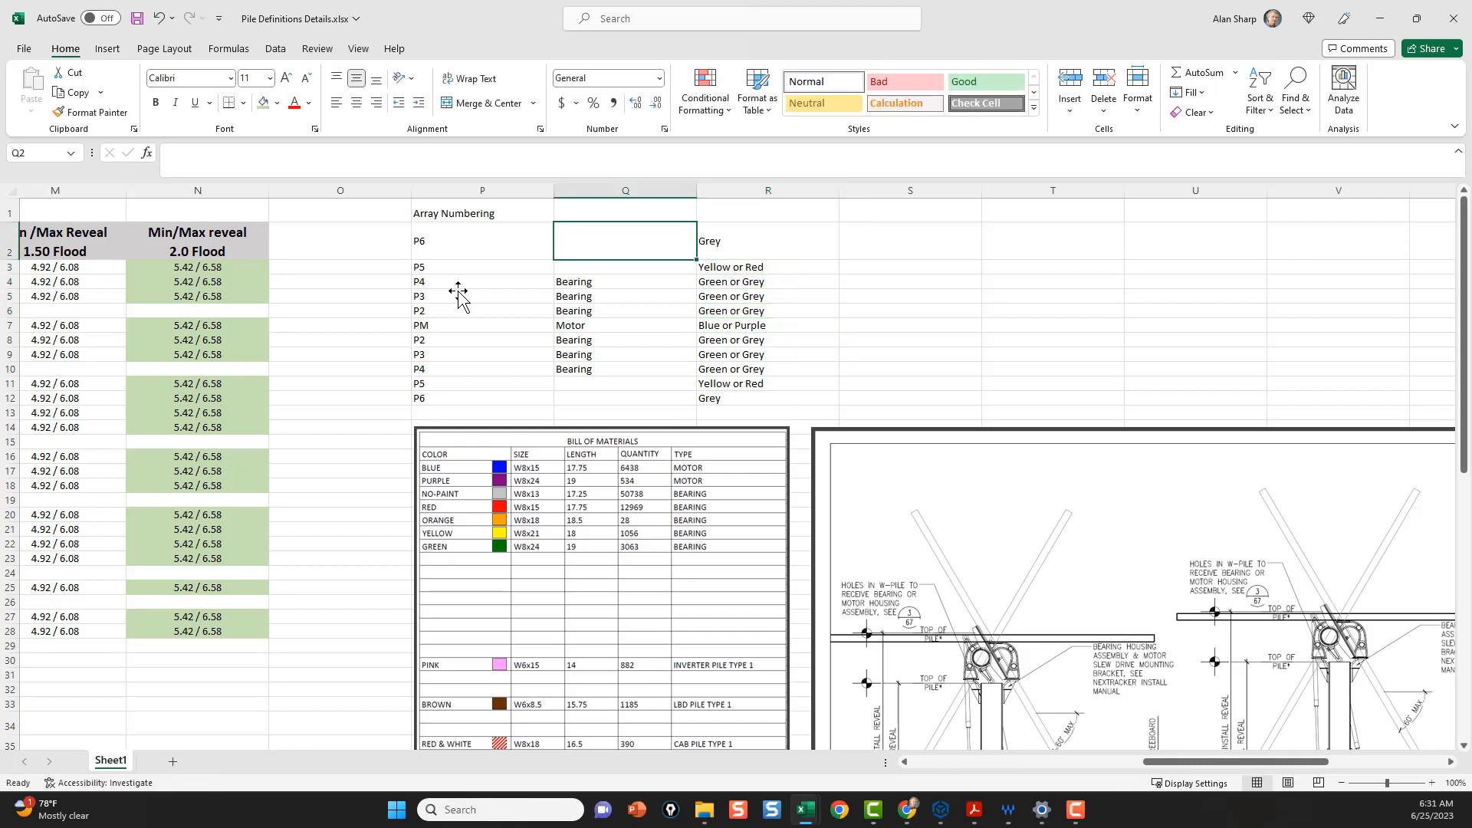
Step: Add the heading 13 Pile Array in R1 above the color entries
key(Up)
key(Right)
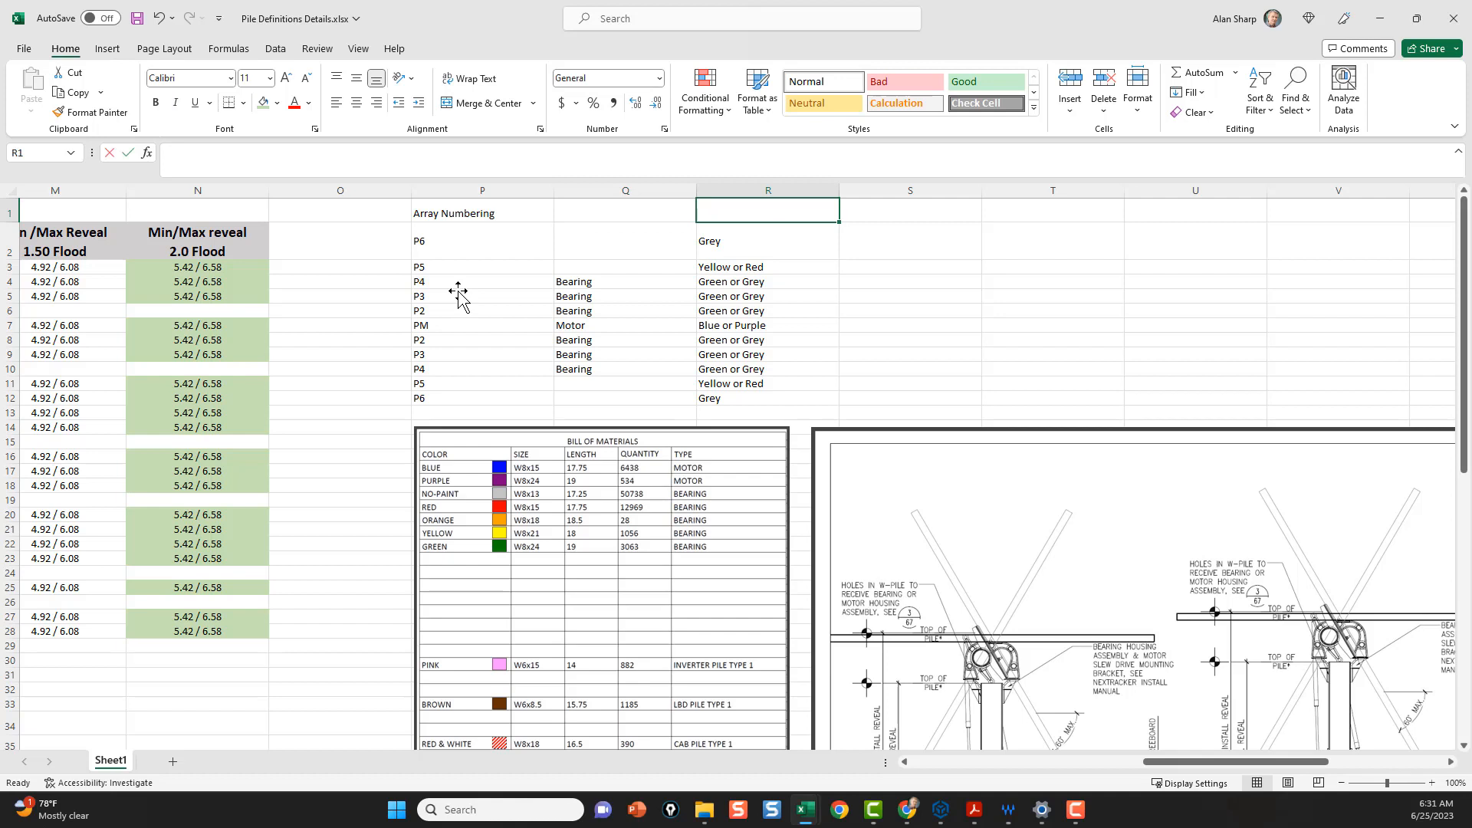
text(13 Pile Ar)
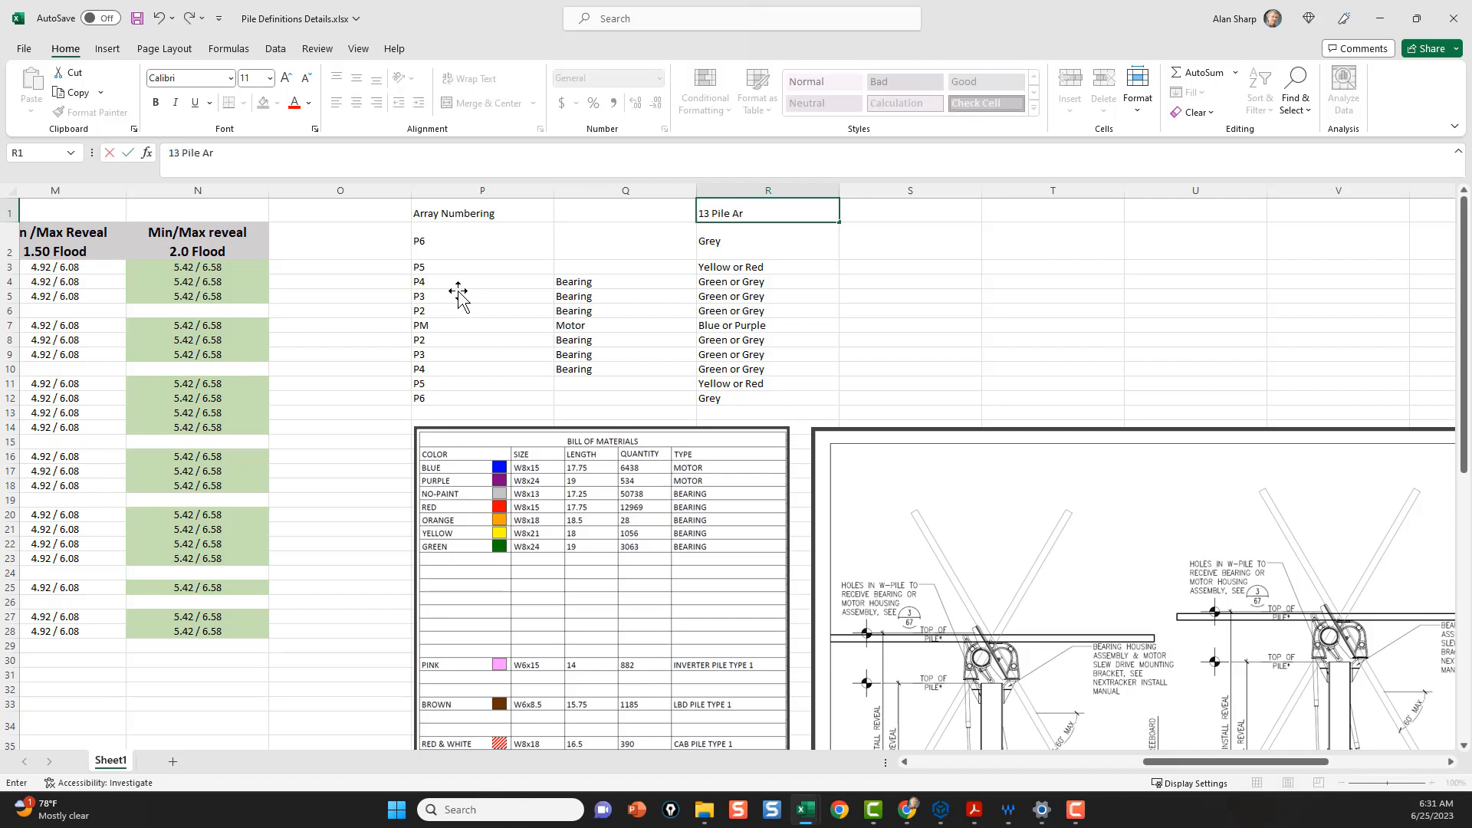
text(rayt)
click(847, 326)
click(755, 219)
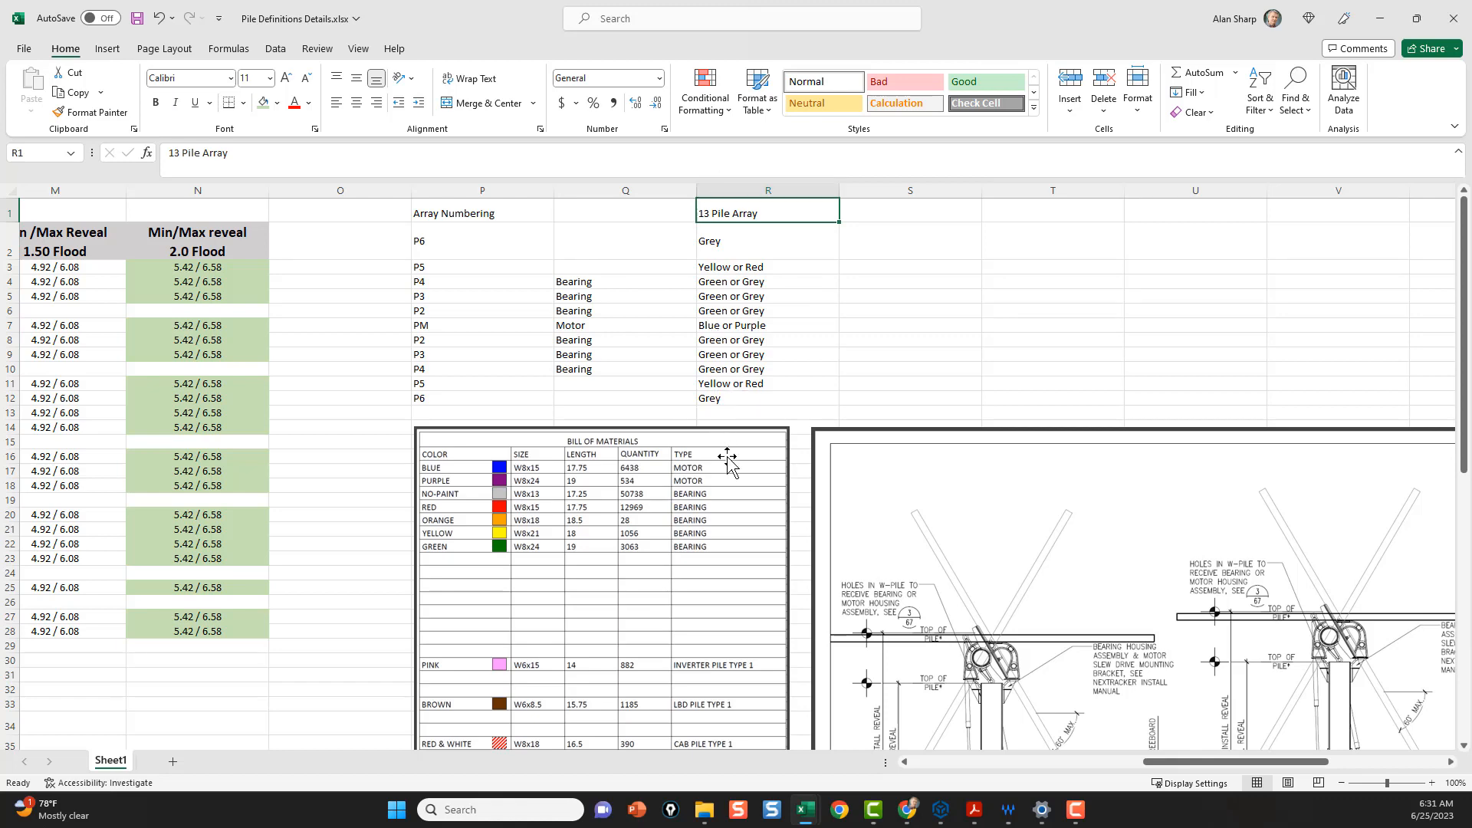
Step: Switch to the structural drawings PDF in Adobe Acrobat Reader and examine the Power Block 01 foundation plan on page 4
scroll(722, 524, down, 2)
scroll(723, 524, down, 8)
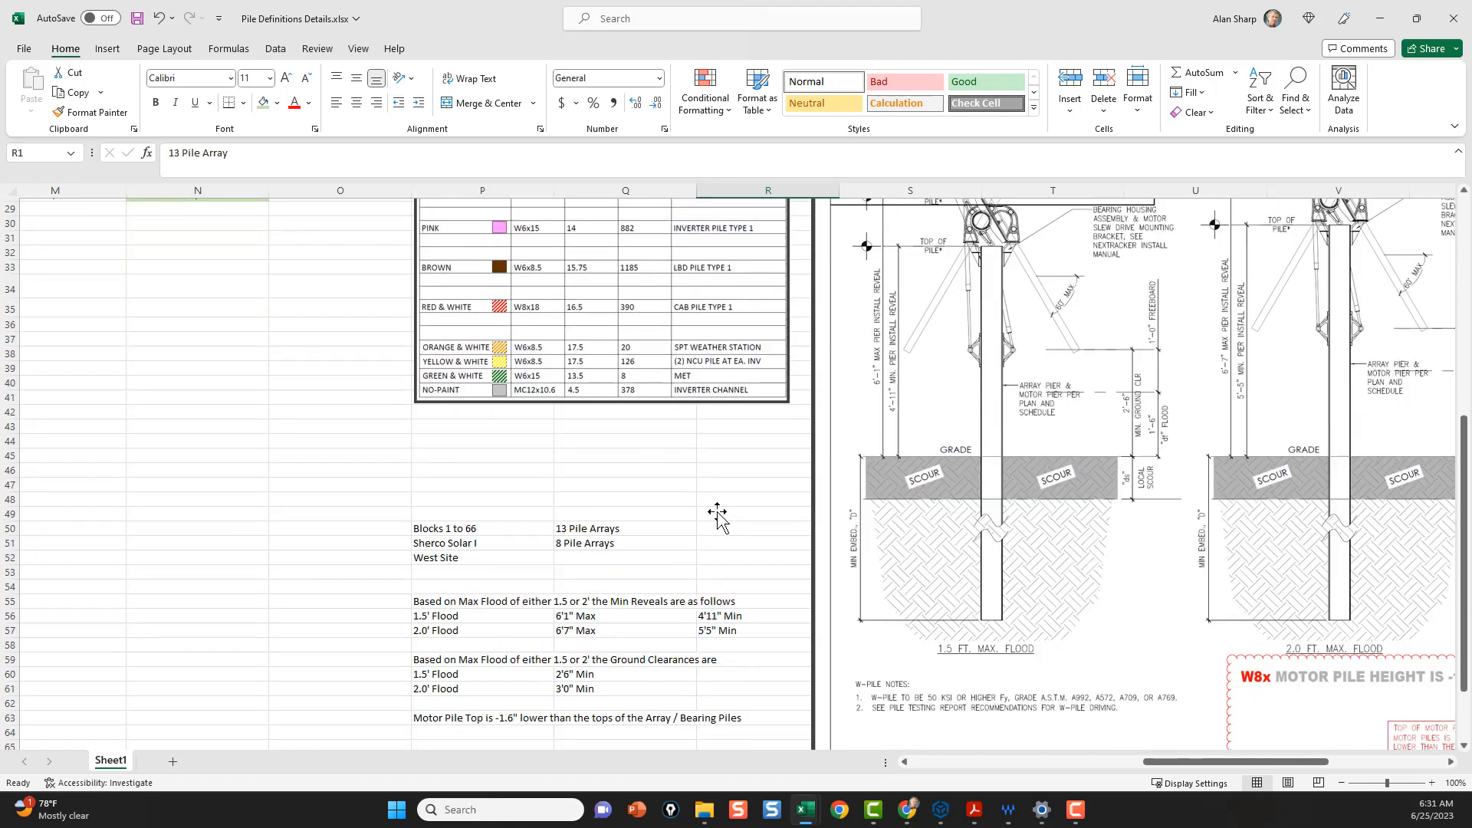
scroll(717, 512, up, 4)
scroll(717, 508, down, 2)
scroll(716, 507, up, 1)
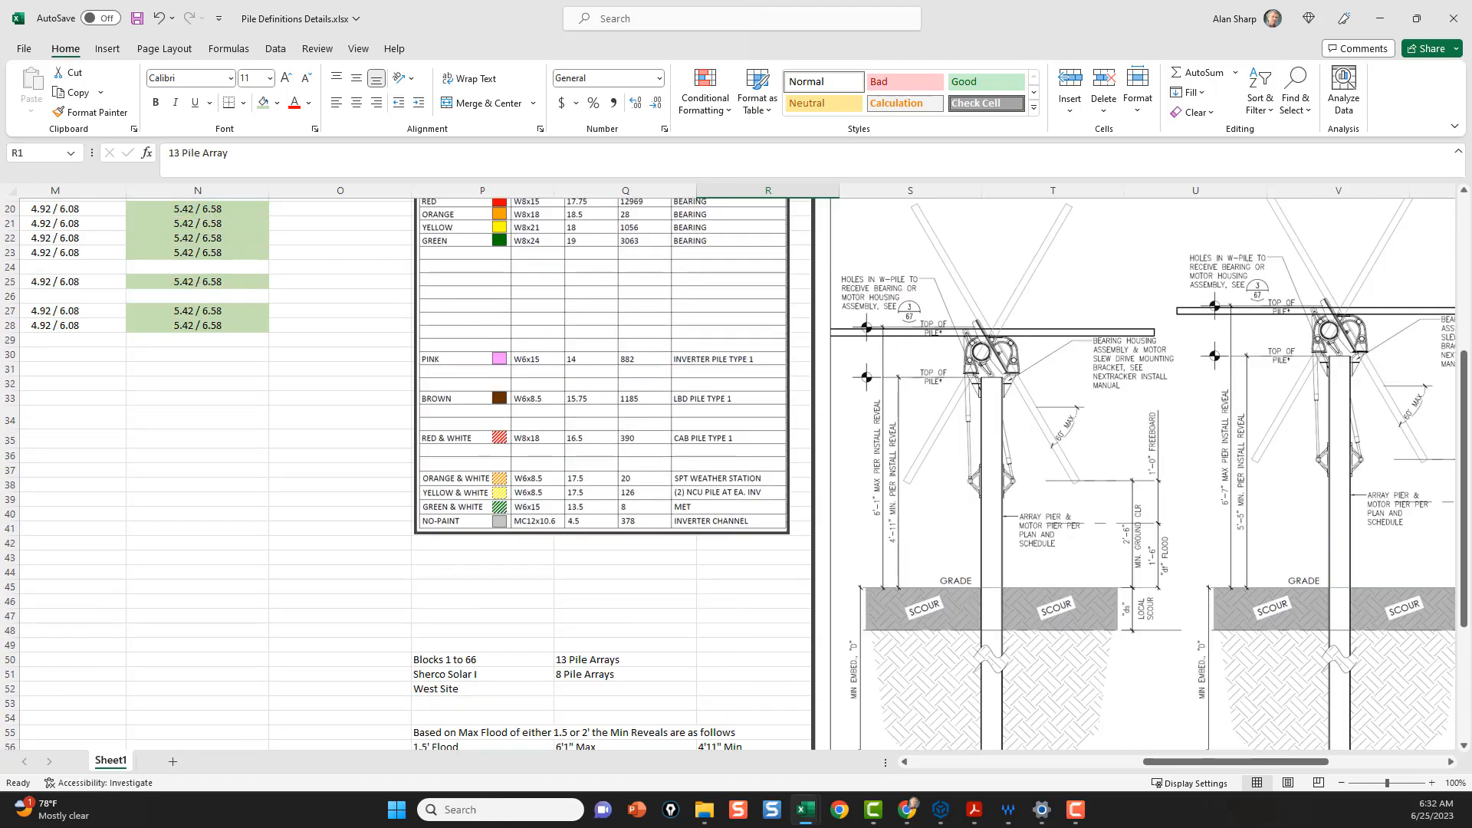
key(alt+Tab)
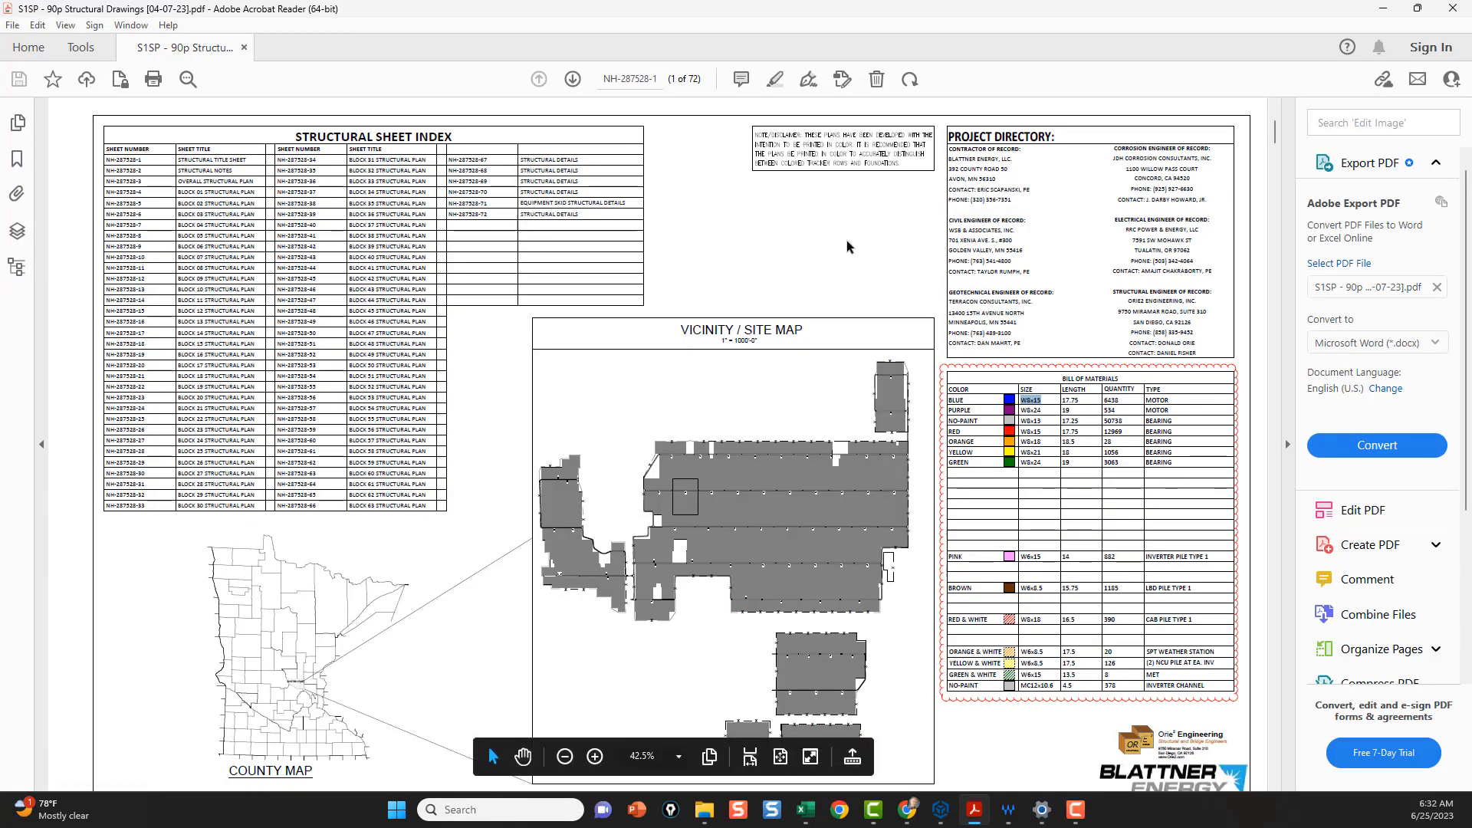
scroll(787, 330, down, 1)
scroll(787, 330, down, 10)
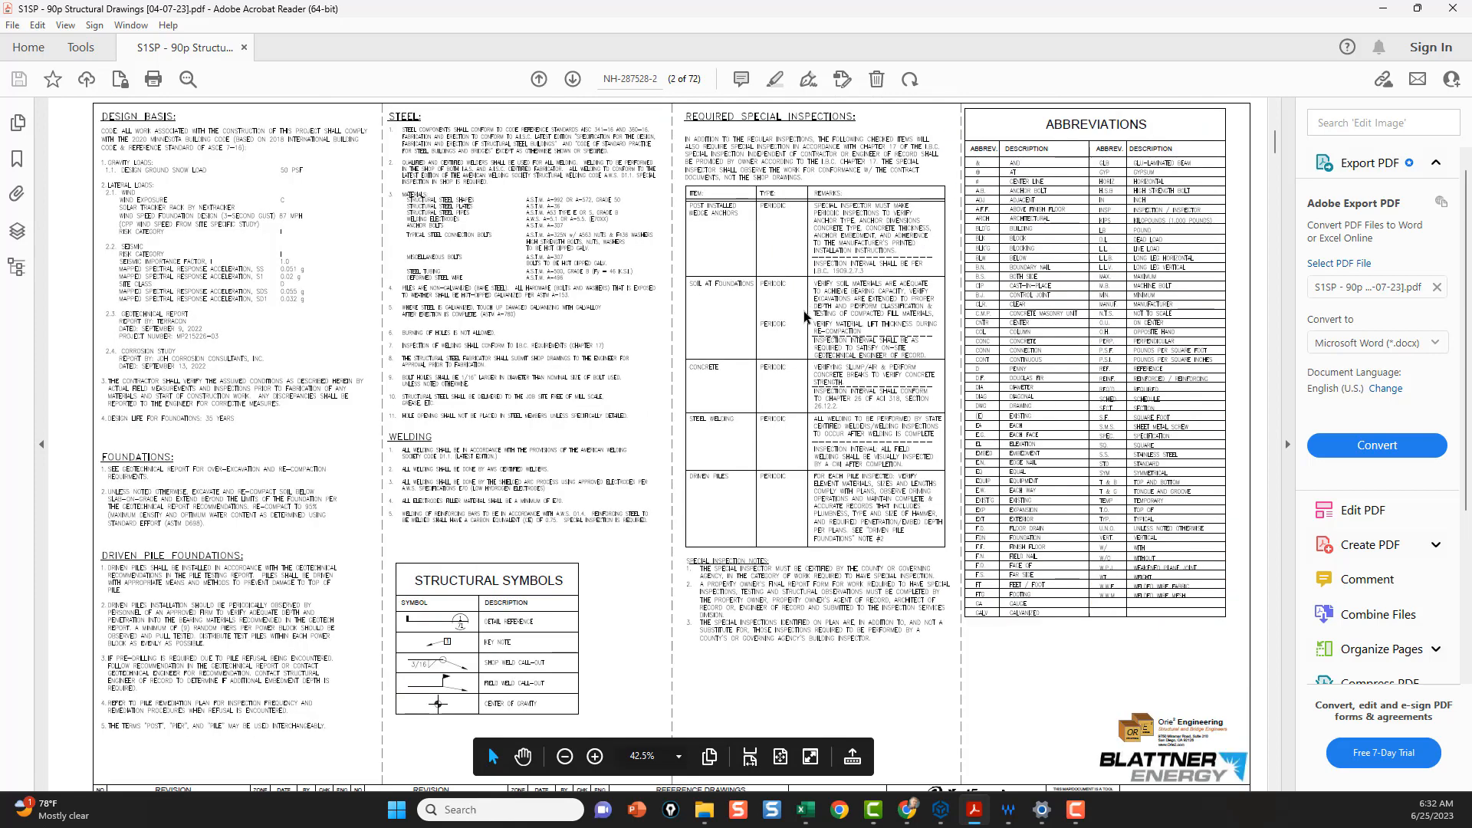
scroll(819, 310, down, 10)
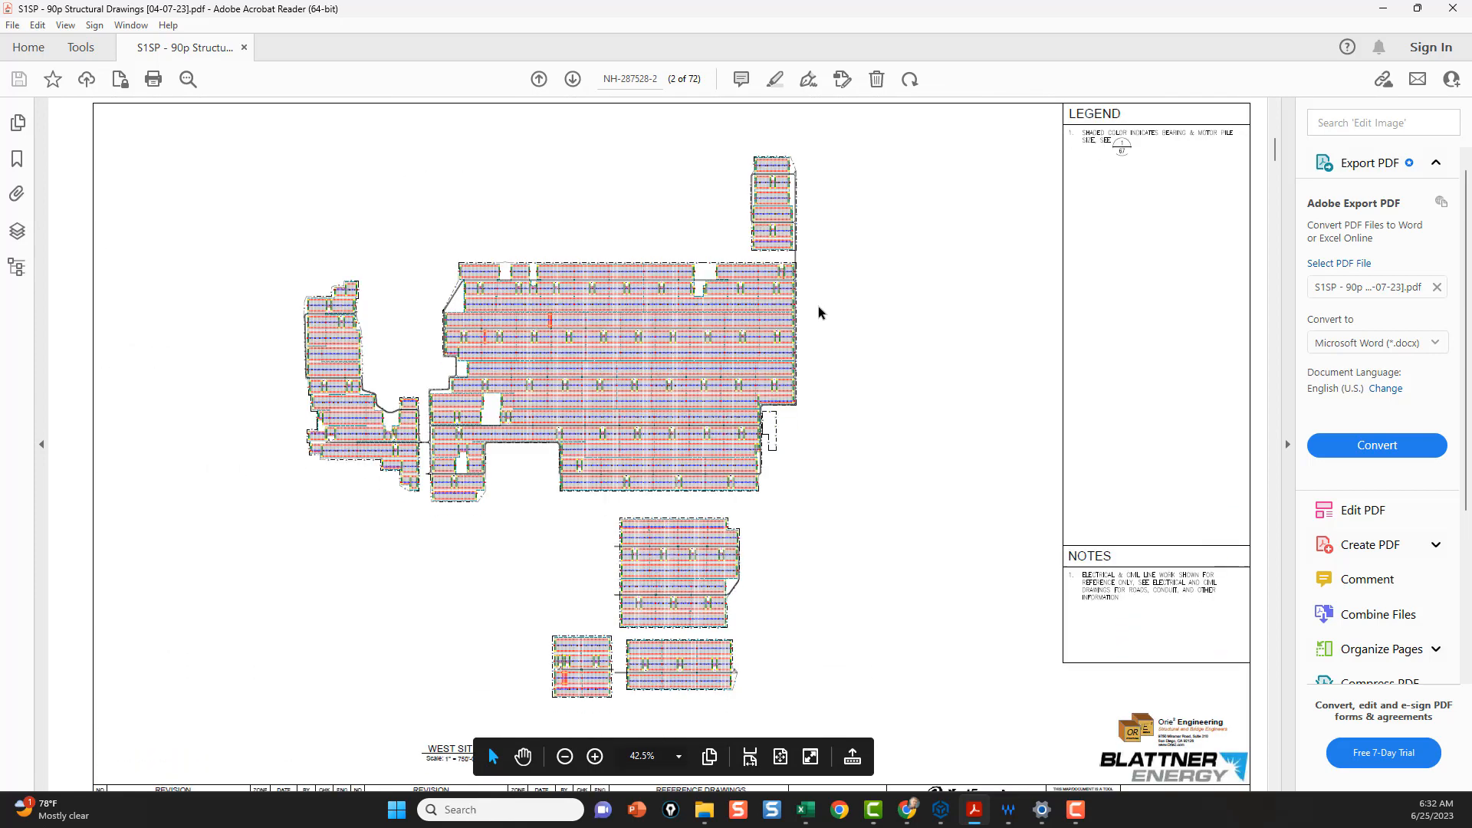
scroll(820, 307, down, 10)
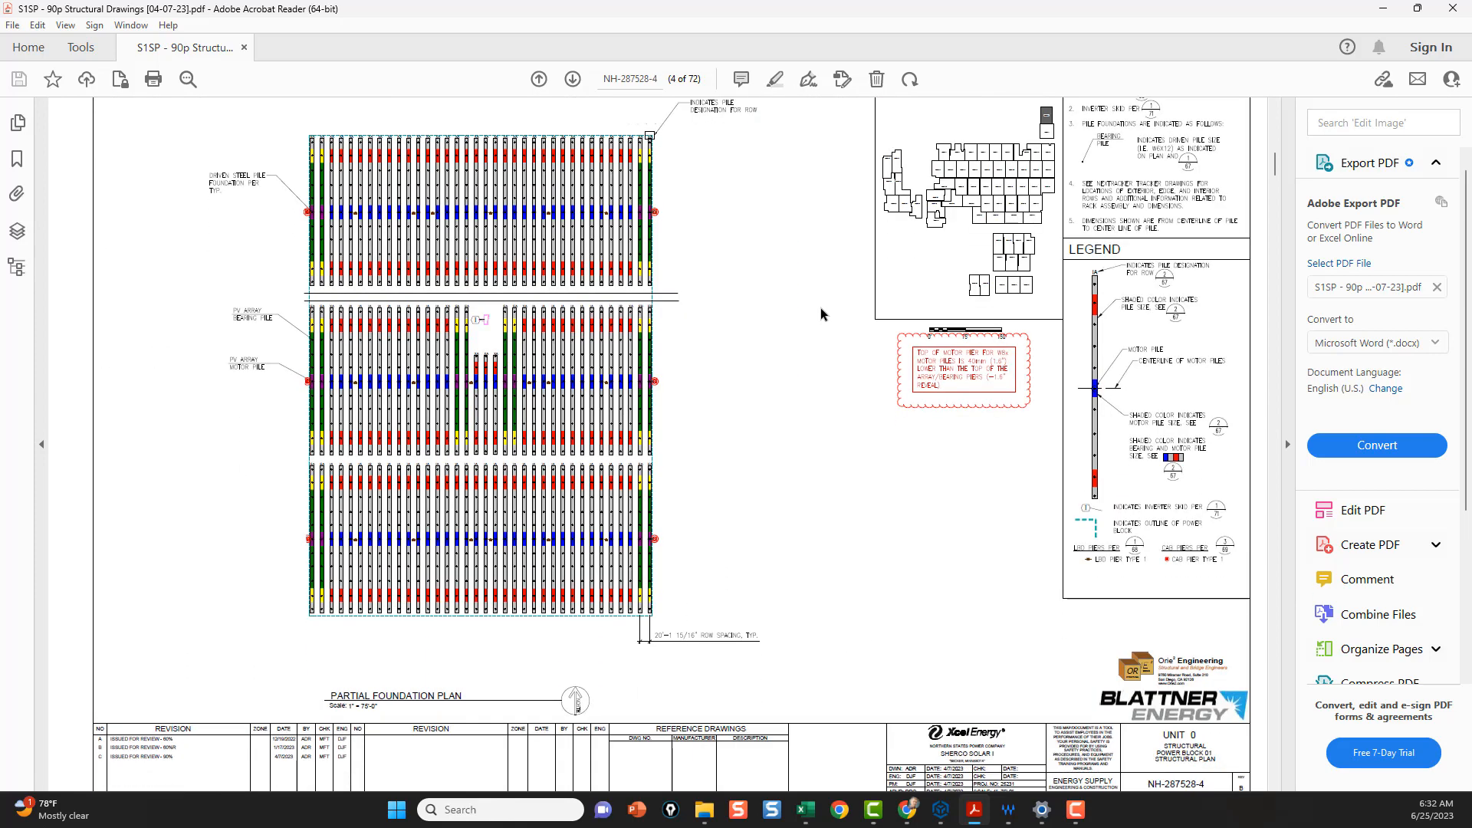
scroll(955, 447, up, 1)
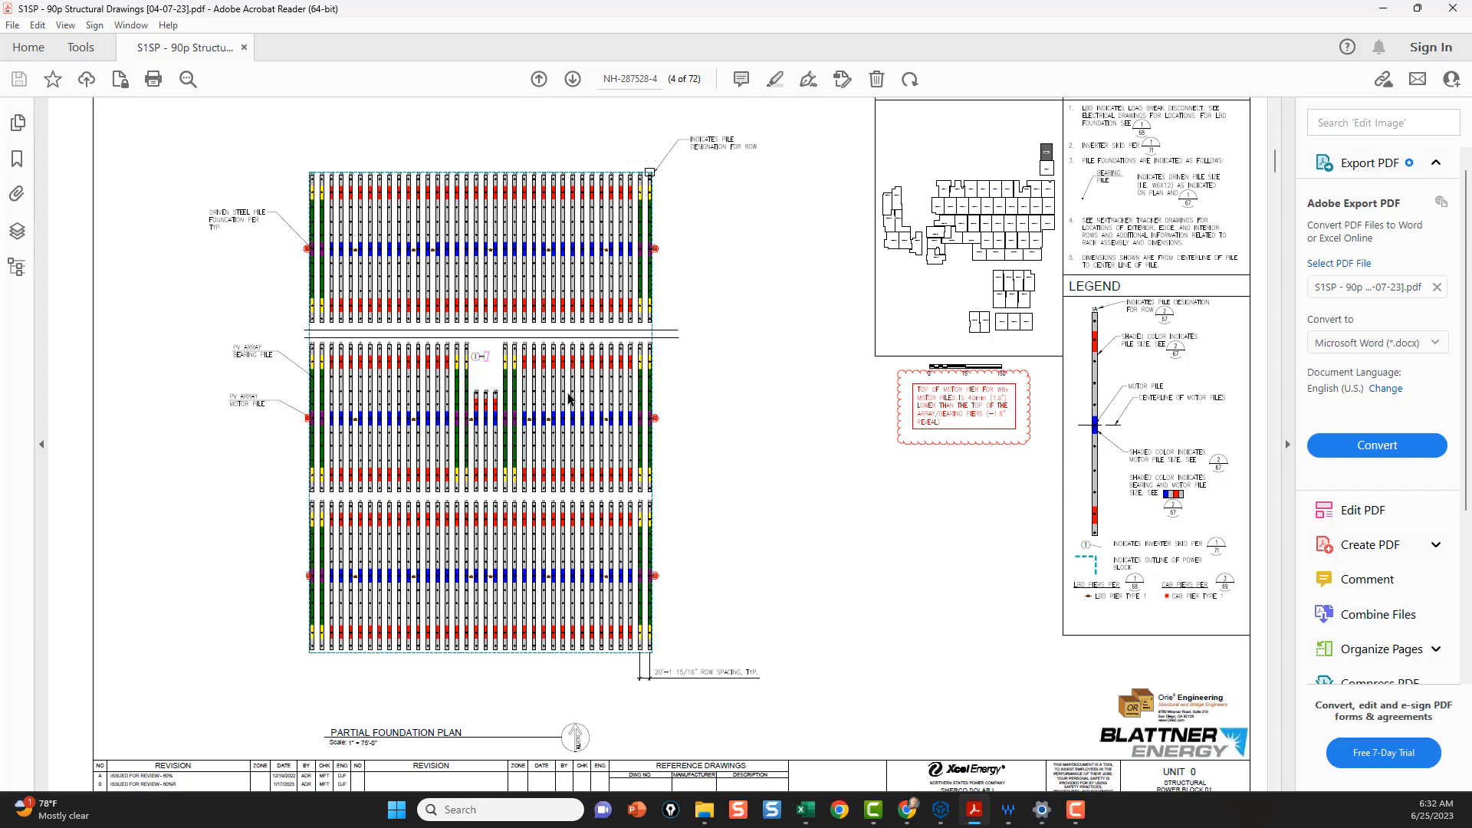
Step: Go to the structural details on page 67 and examine the exterior and interior row tables of driven pile sizes and embedments
drag(1275, 163, 1272, 725)
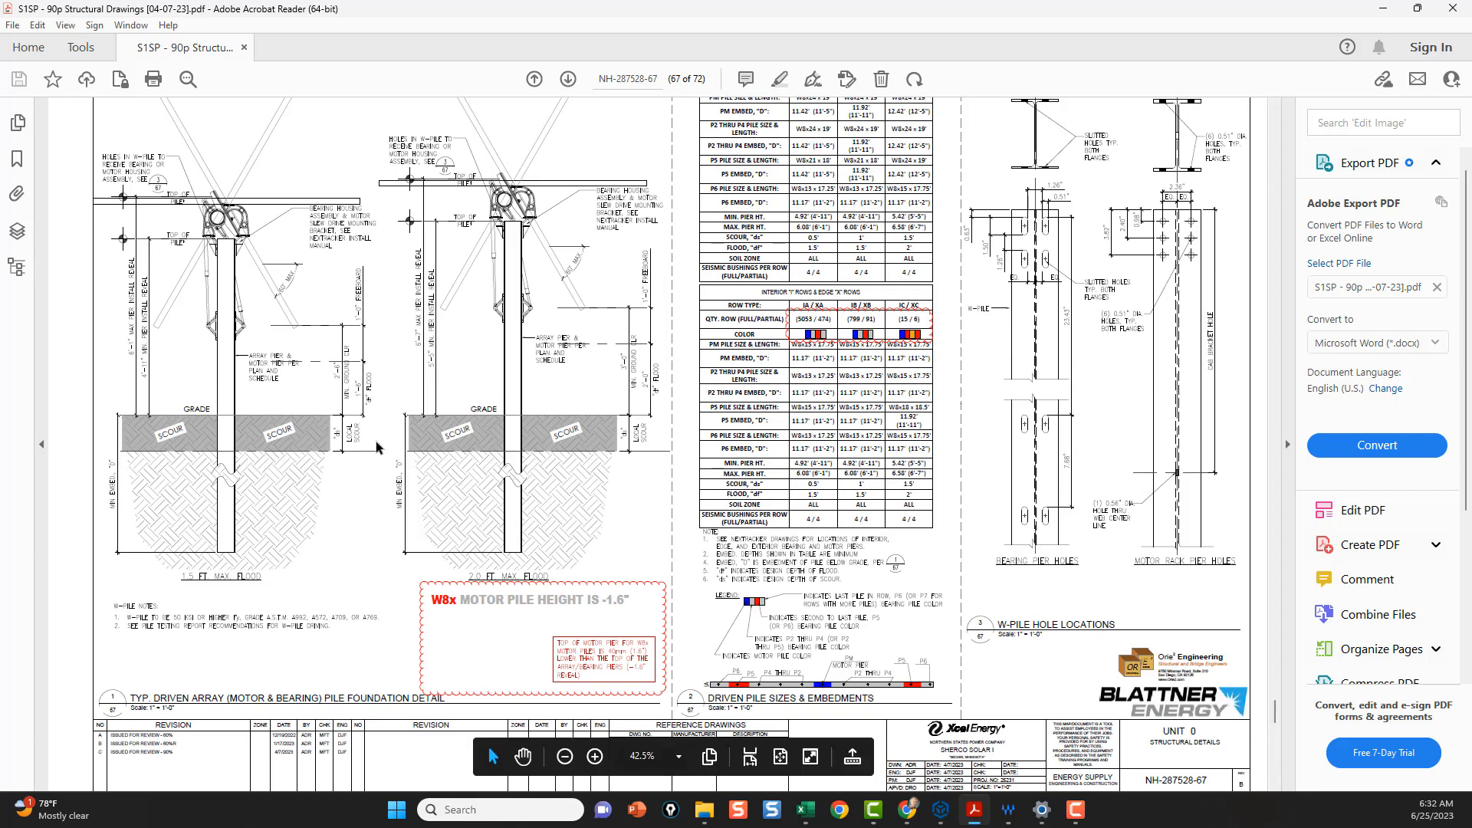
scroll(421, 412, up, 1)
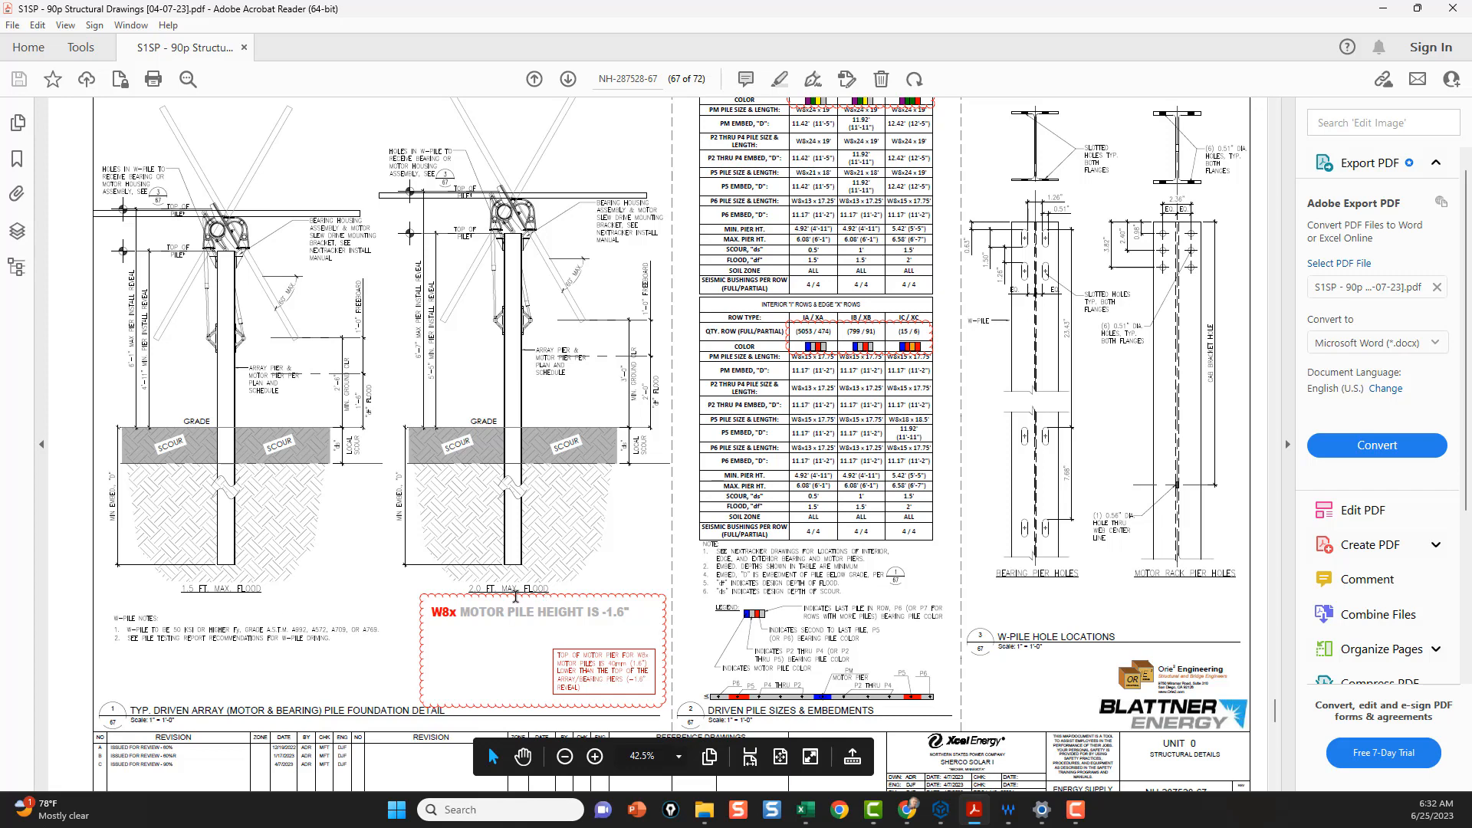
scroll(897, 311, up, 2)
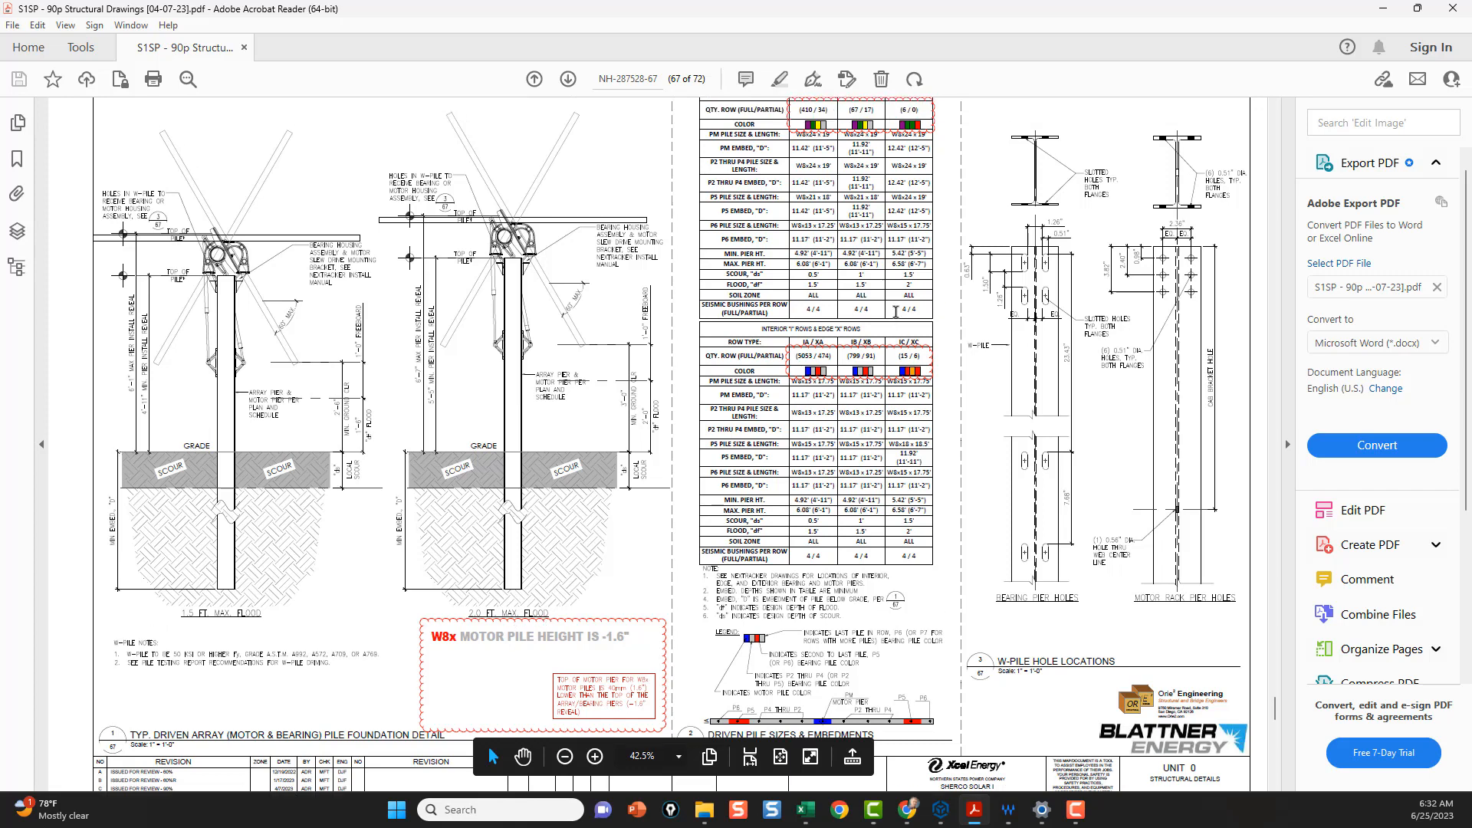
scroll(811, 138, up, 1)
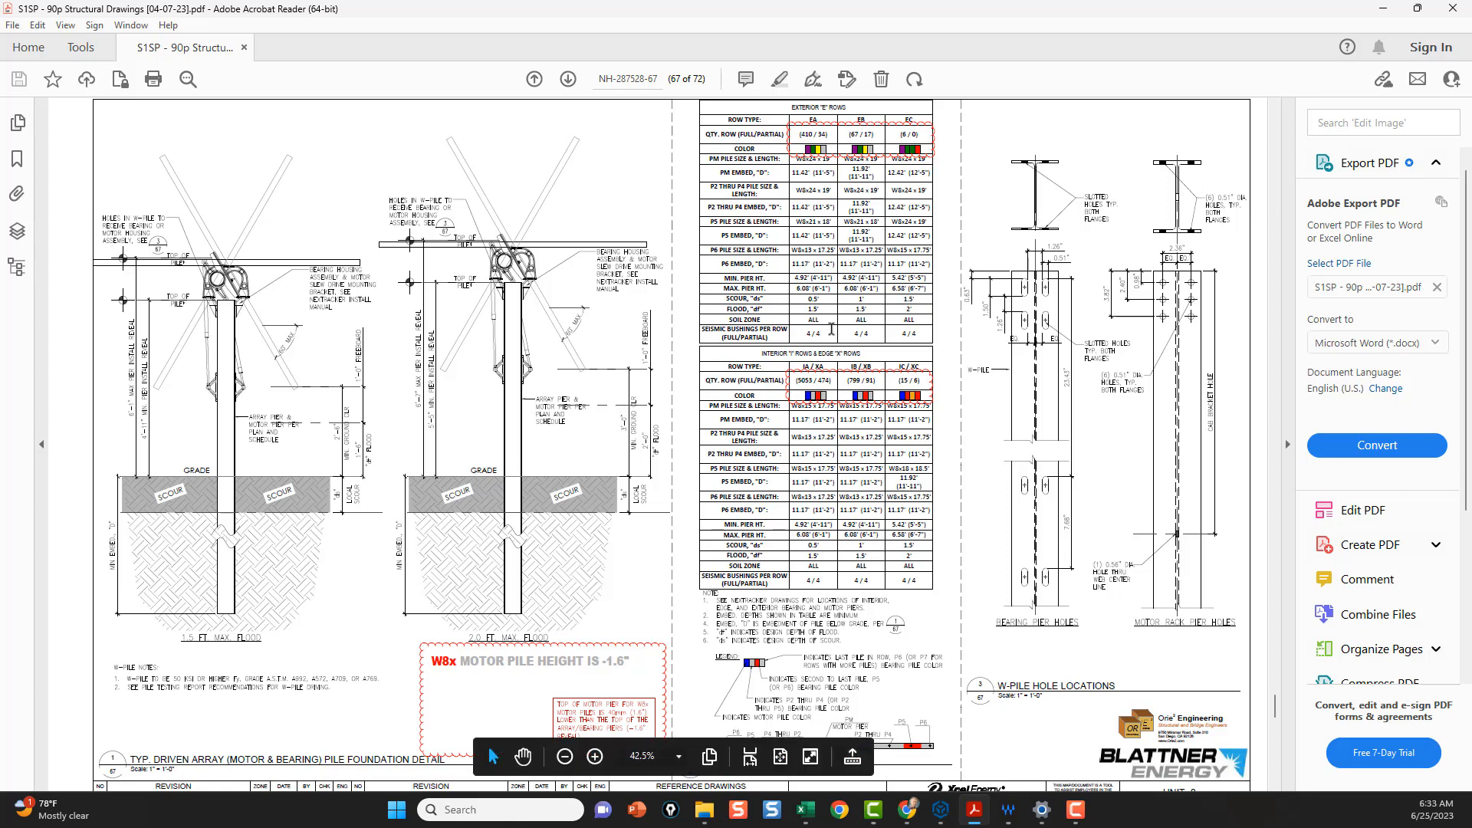
Step: Switch back to Pile Definitions Details.xlsx in Excel and review the foundation details and the flood, reveal and clearance notes
mouse_move(801, 814)
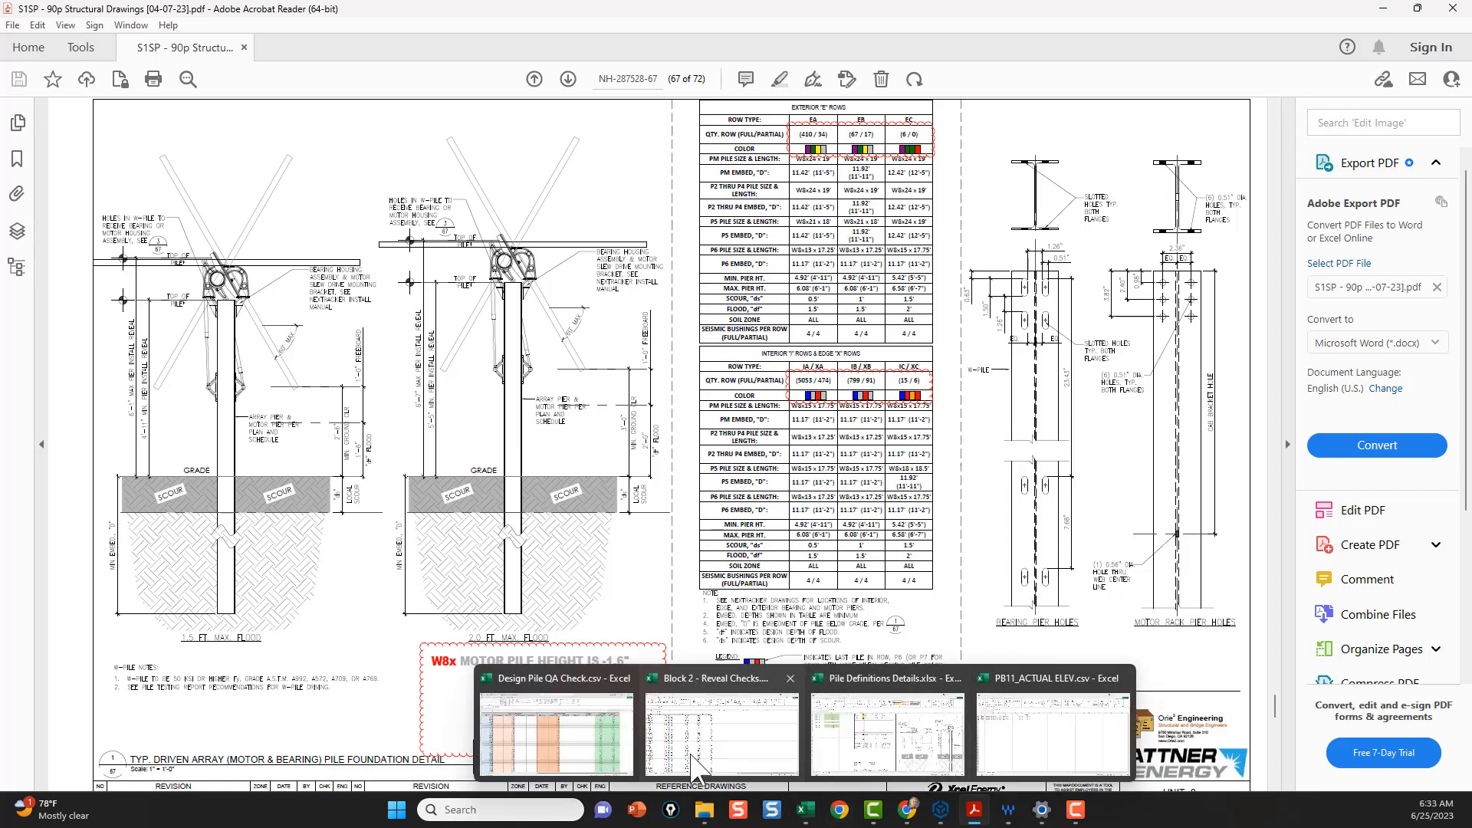
click(939, 753)
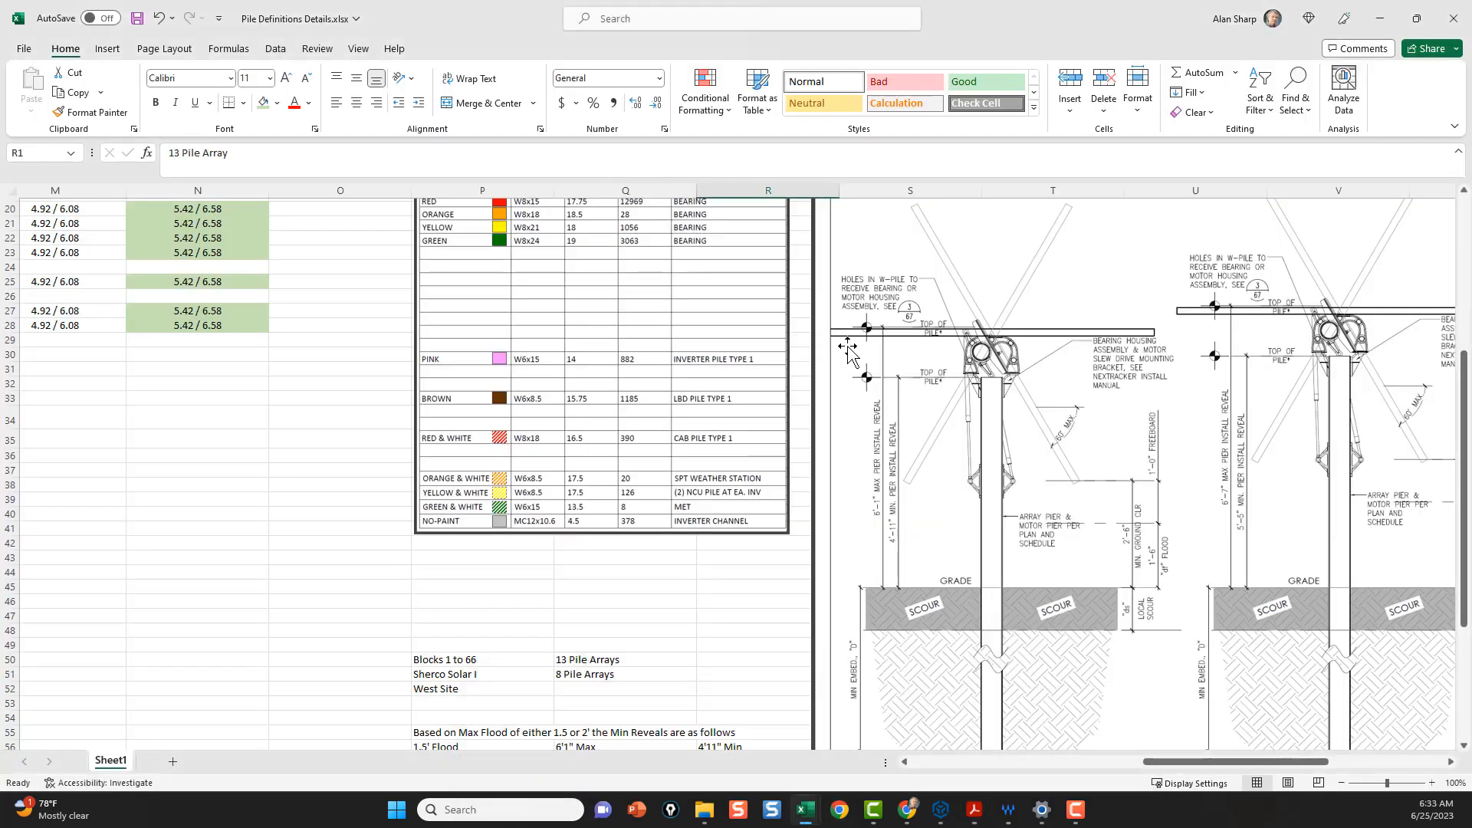
scroll(864, 329, right, 2)
middle_drag(863, 322, 885, 350)
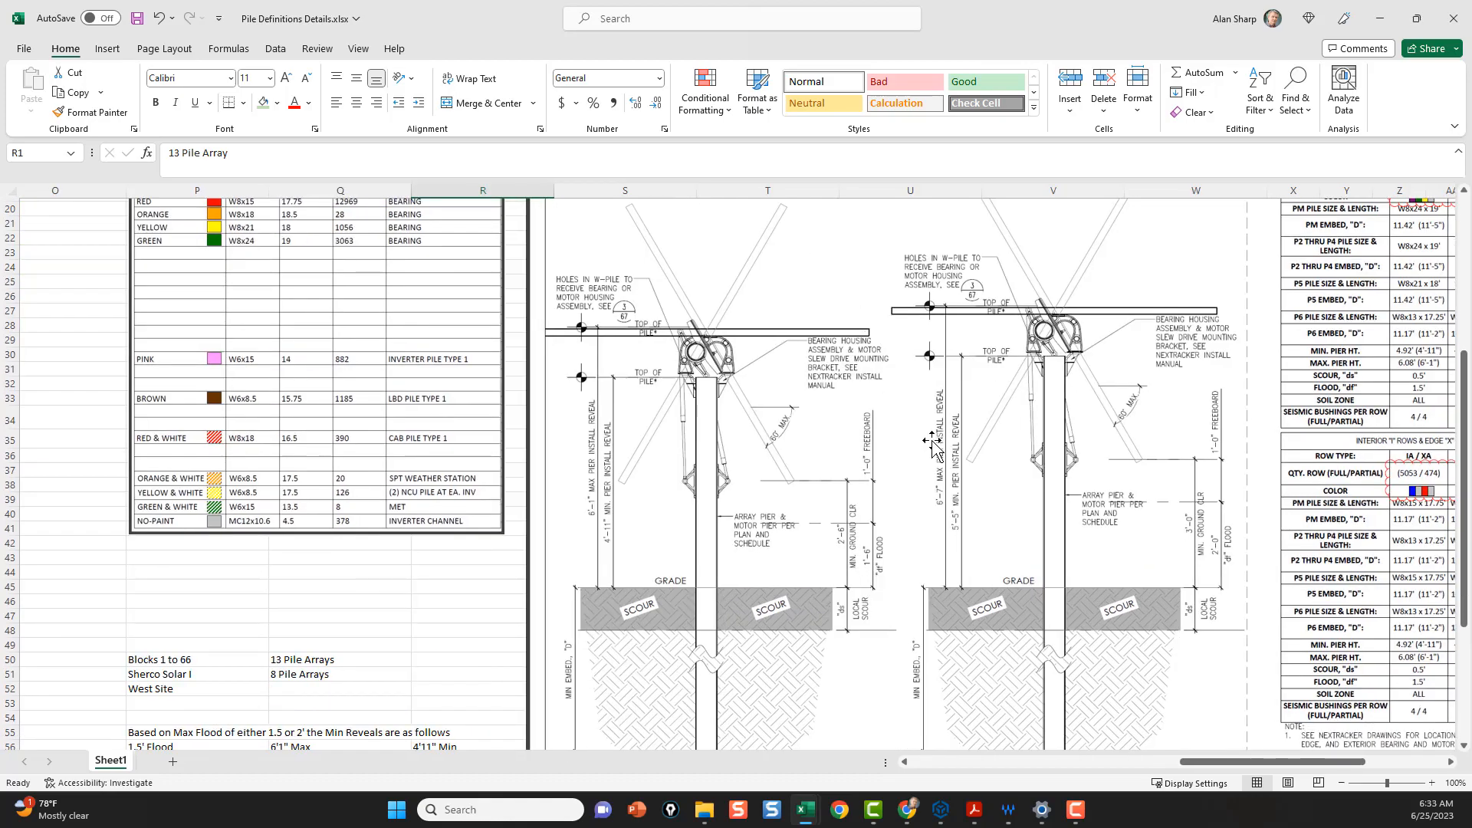
middle_drag(933, 440, 961, 438)
scroll(1227, 361, up, 5)
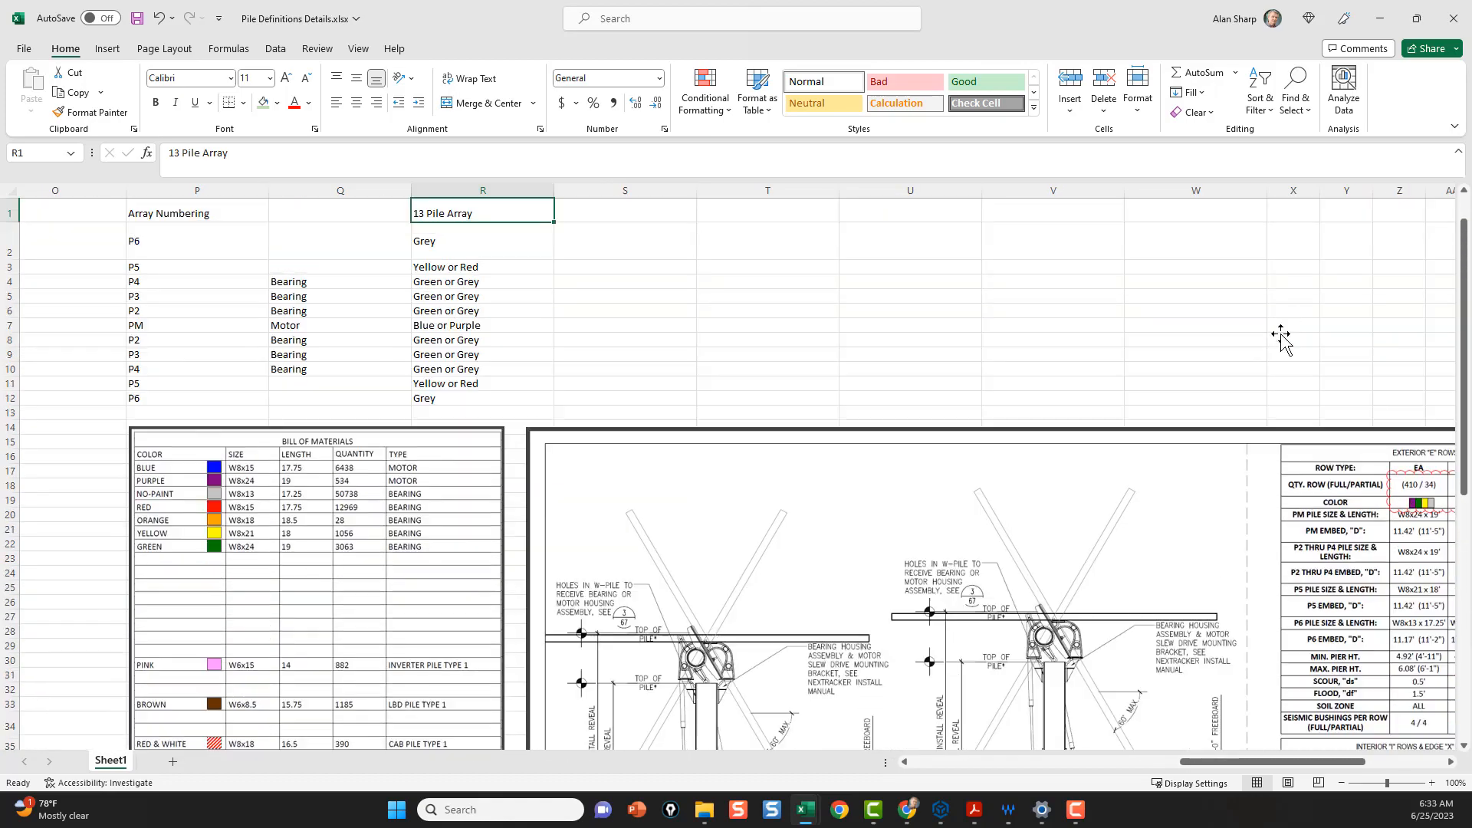
scroll(1265, 345, down, 11)
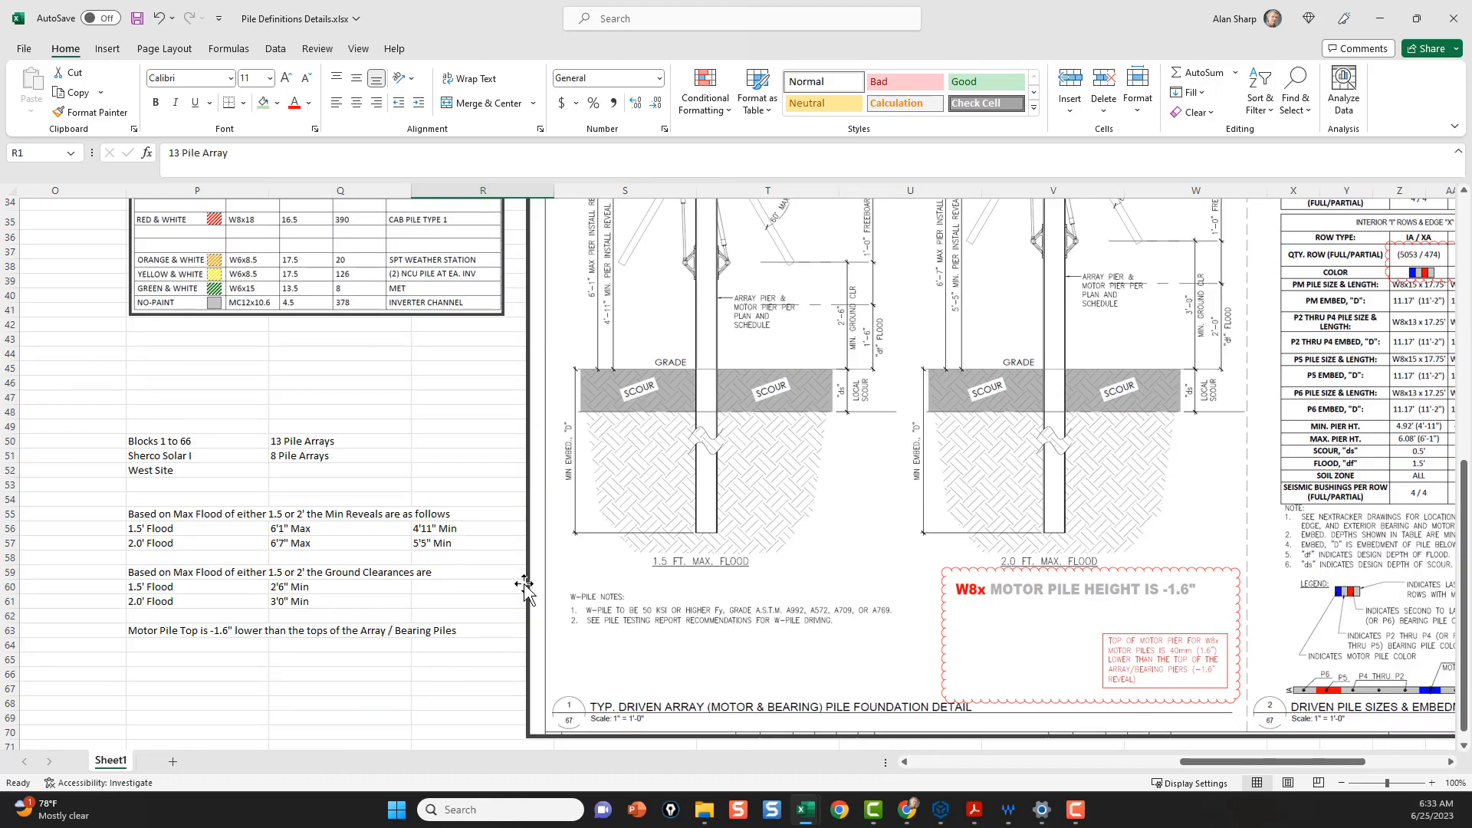
Step: Review the motor pile height note and the Other Piles table in the pile definitions sheet
scroll(411, 541, down, 1)
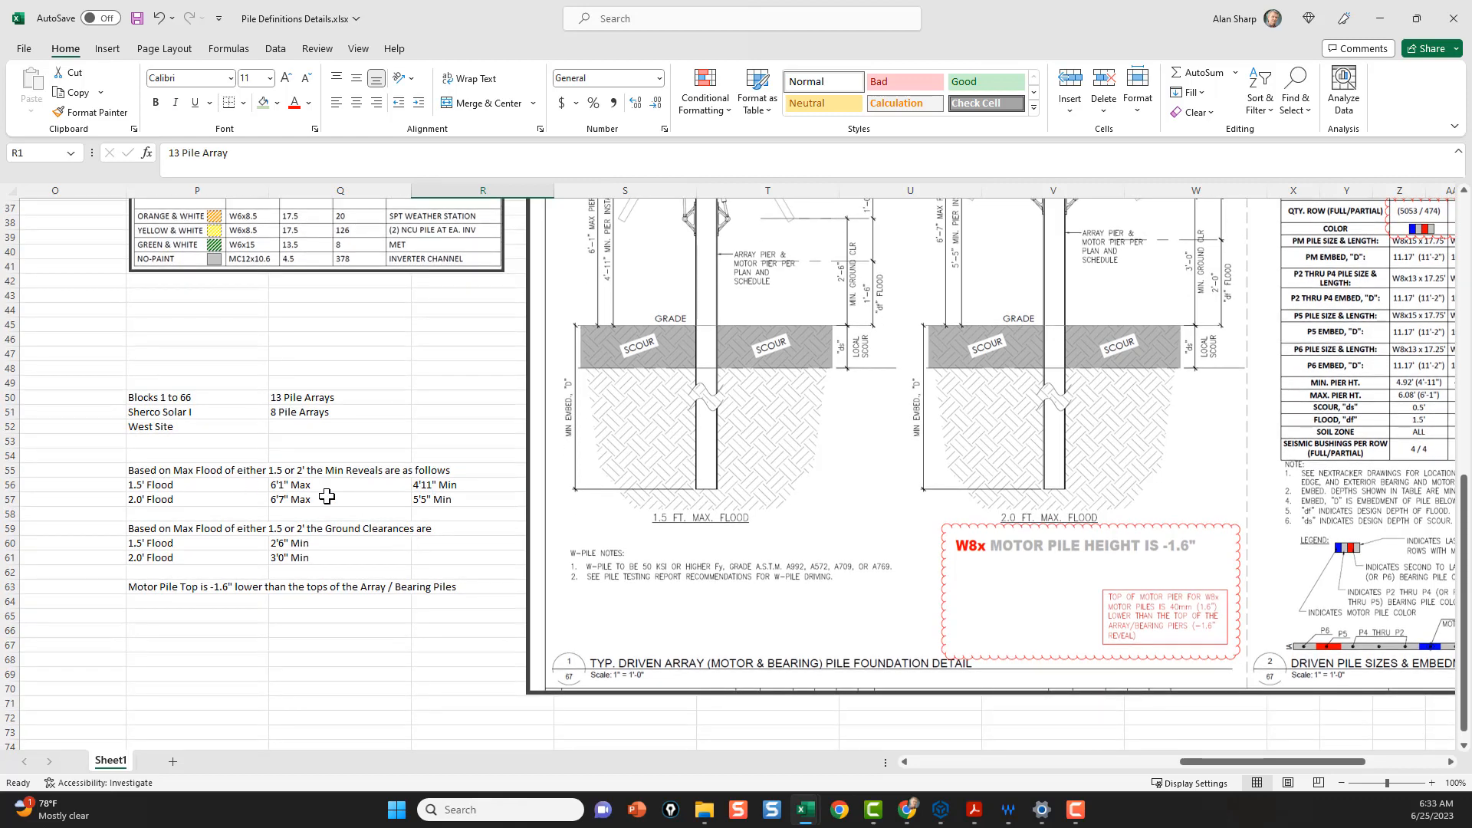
middle_click(373, 585)
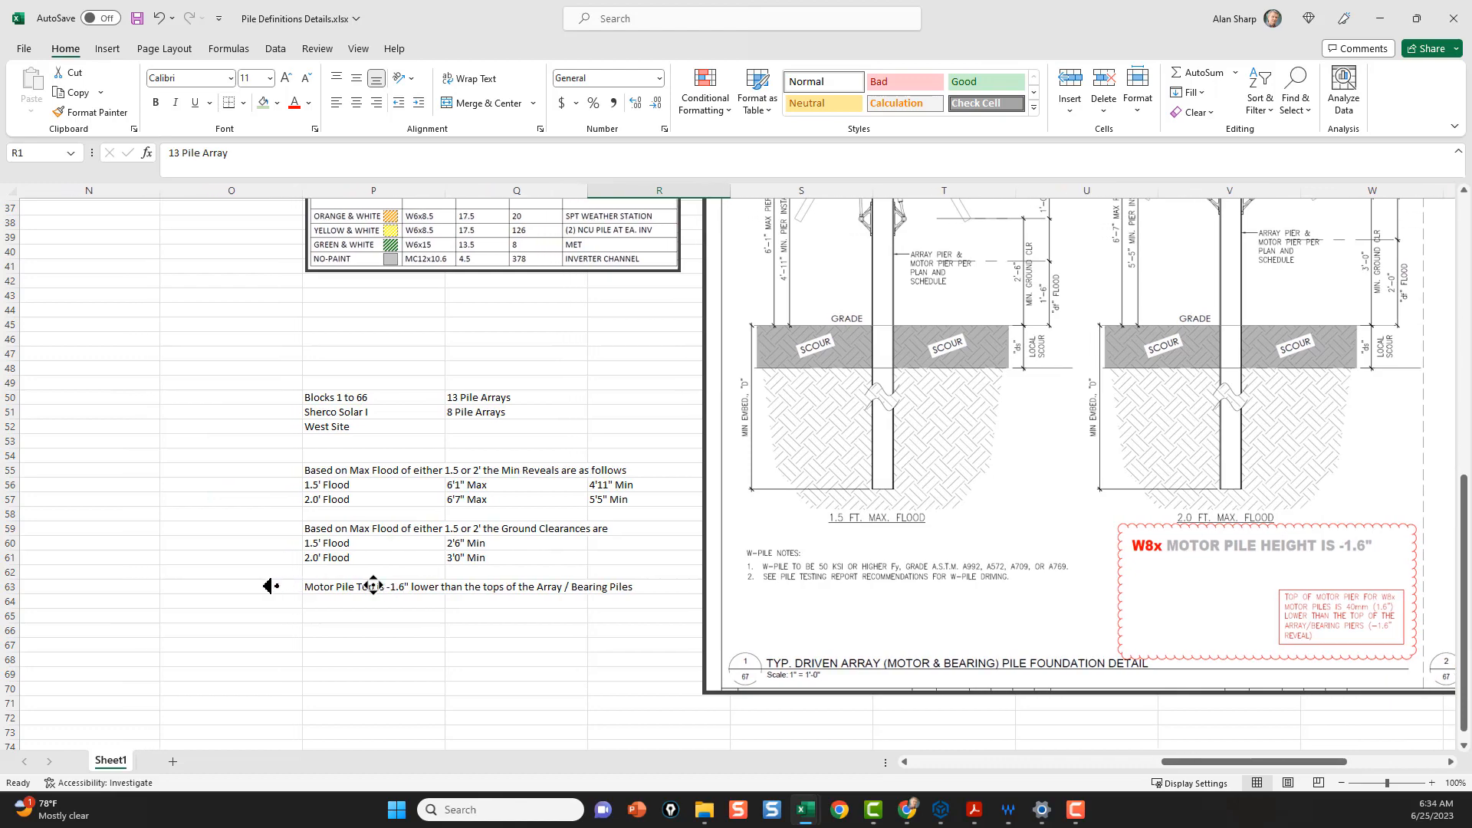
middle_drag(235, 588, 236, 586)
middle_drag(443, 532, 260, 529)
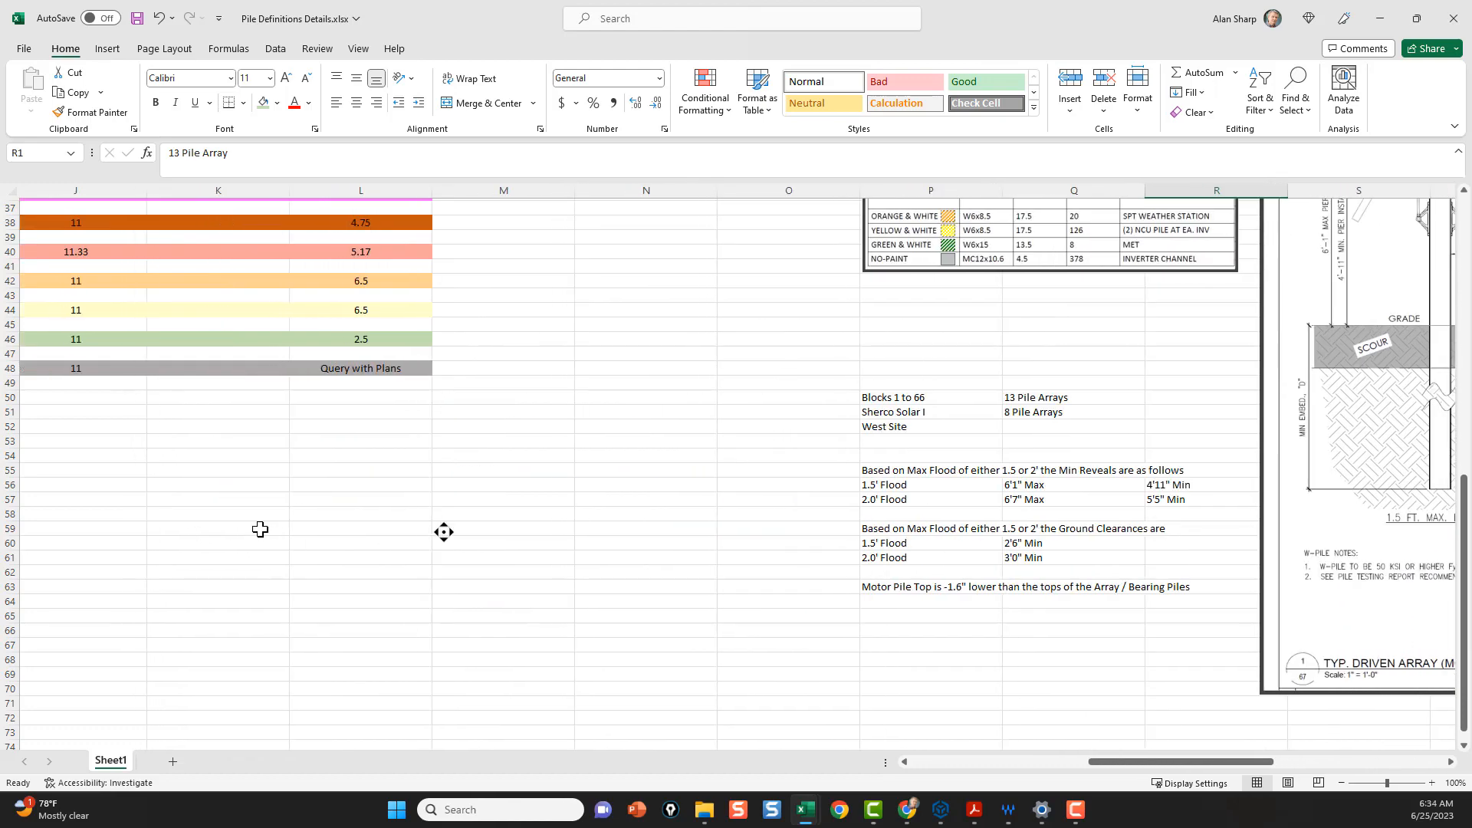
scroll(291, 443, up, 4)
middle_drag(509, 558, 420, 422)
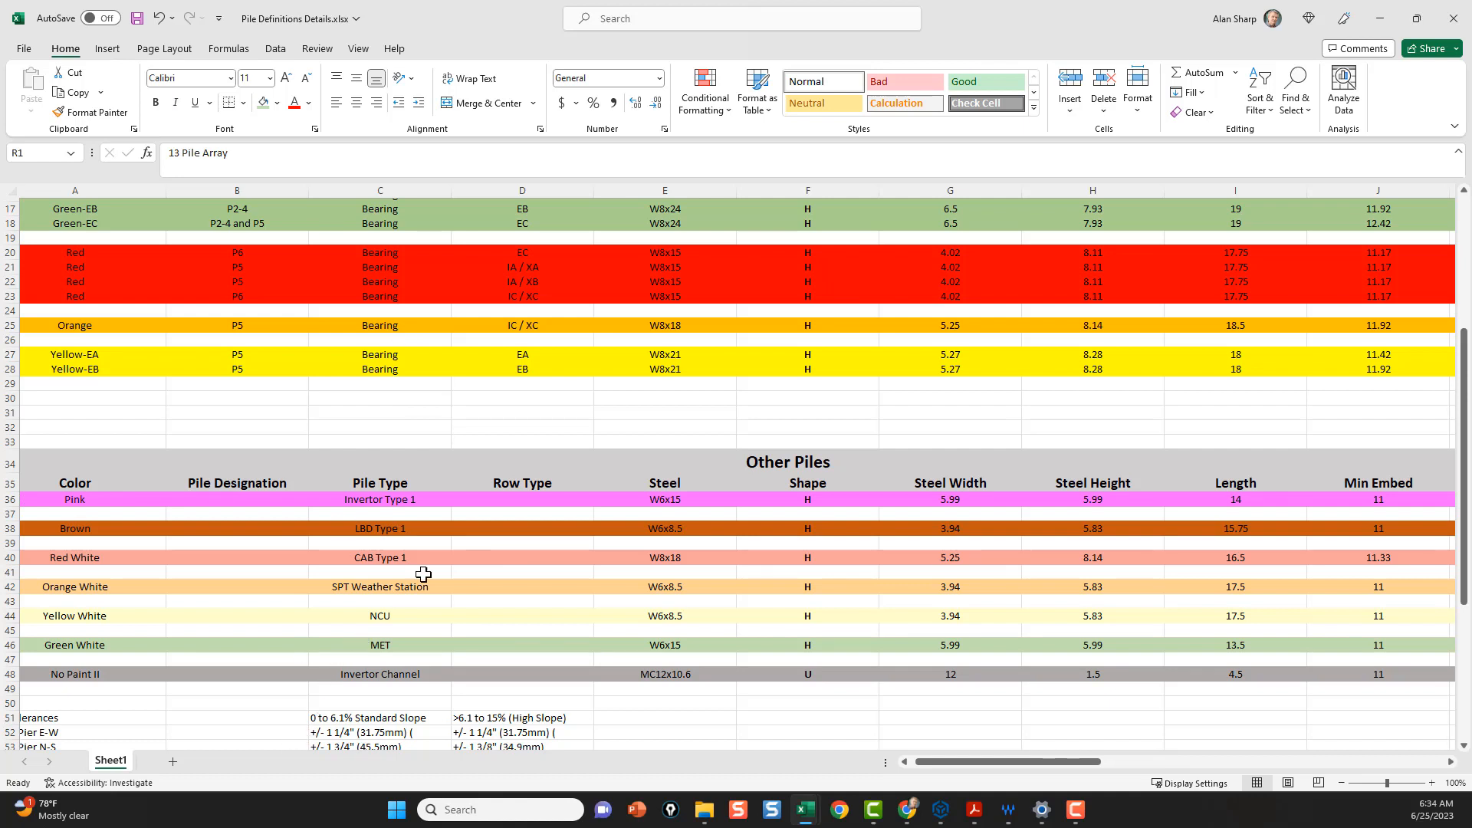
Step: Switch to the wsb Piles project in Trimble Business Center and open the Pile Definition Manager
drag(992, 11, 0, 311)
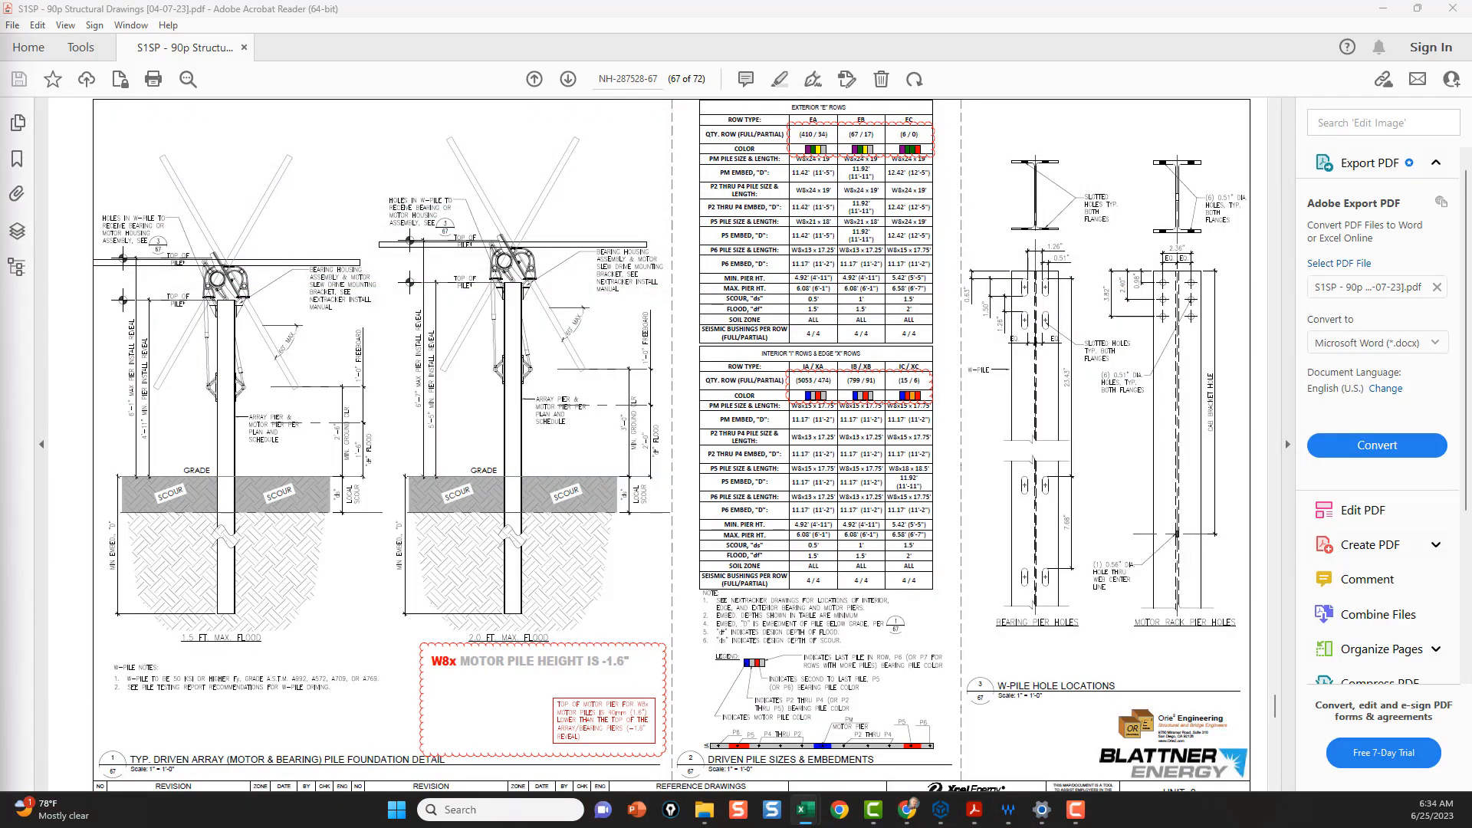
click(1383, 9)
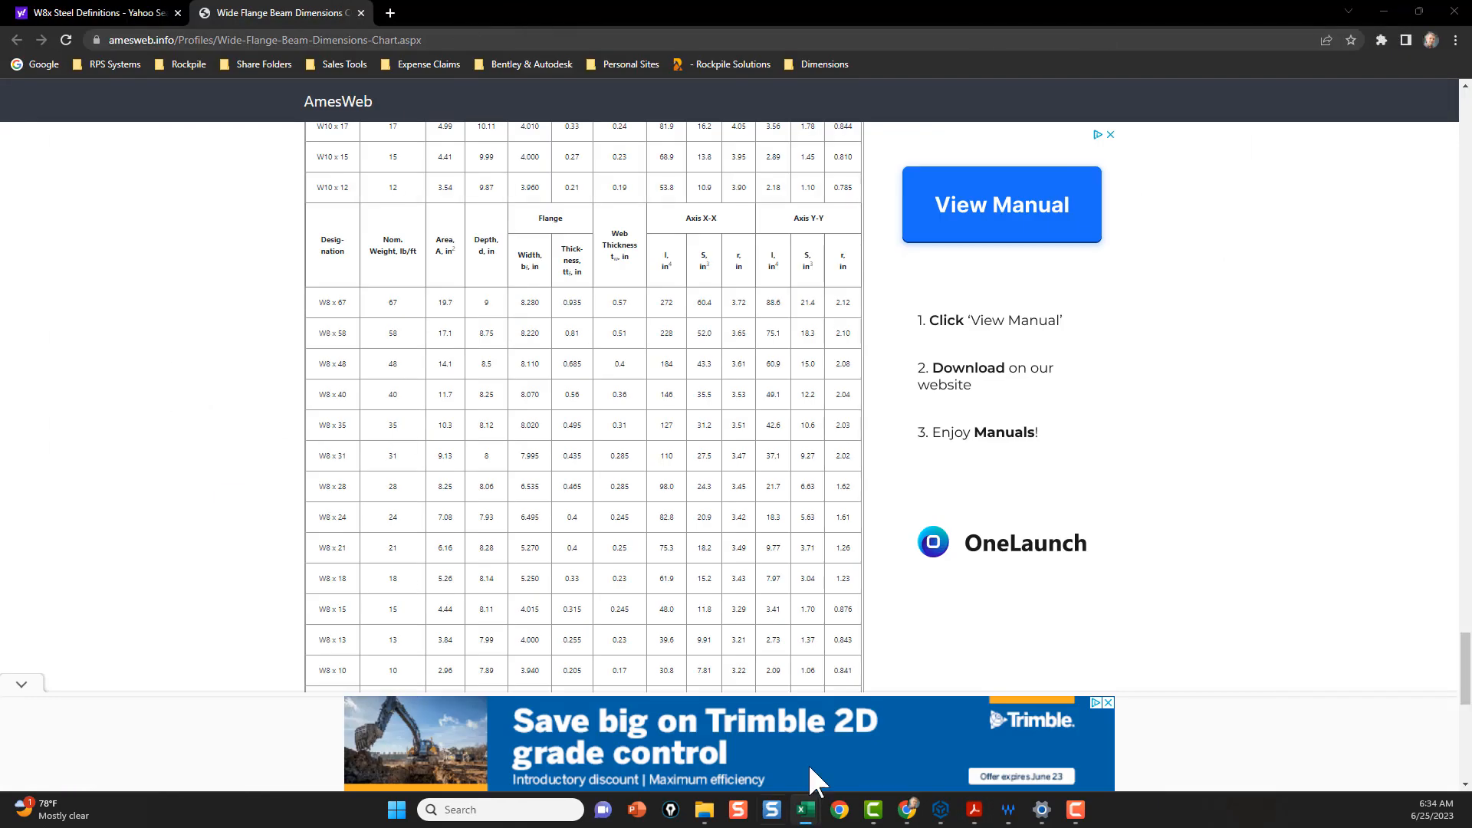
mouse_move(941, 811)
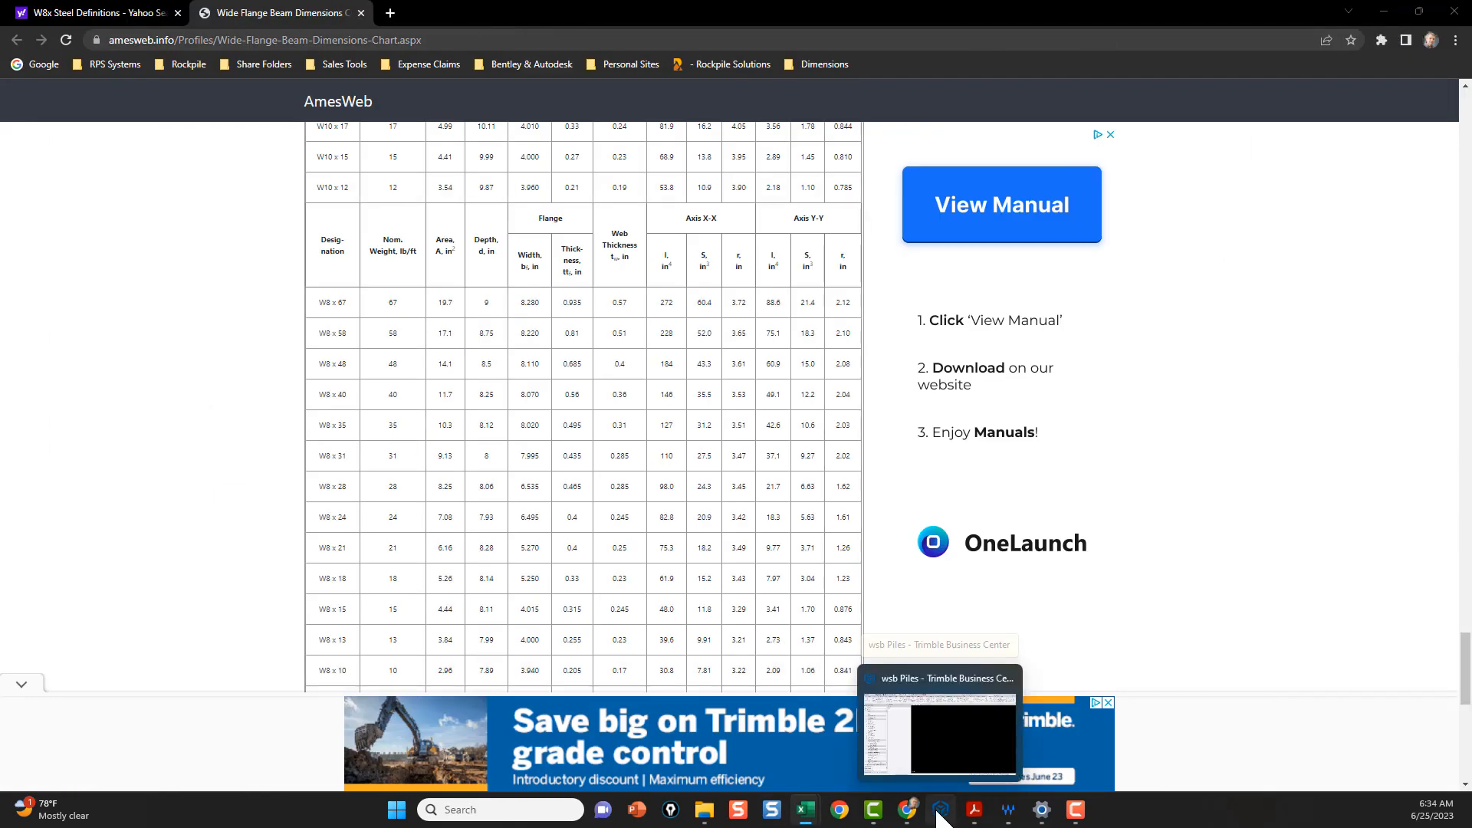
click(962, 755)
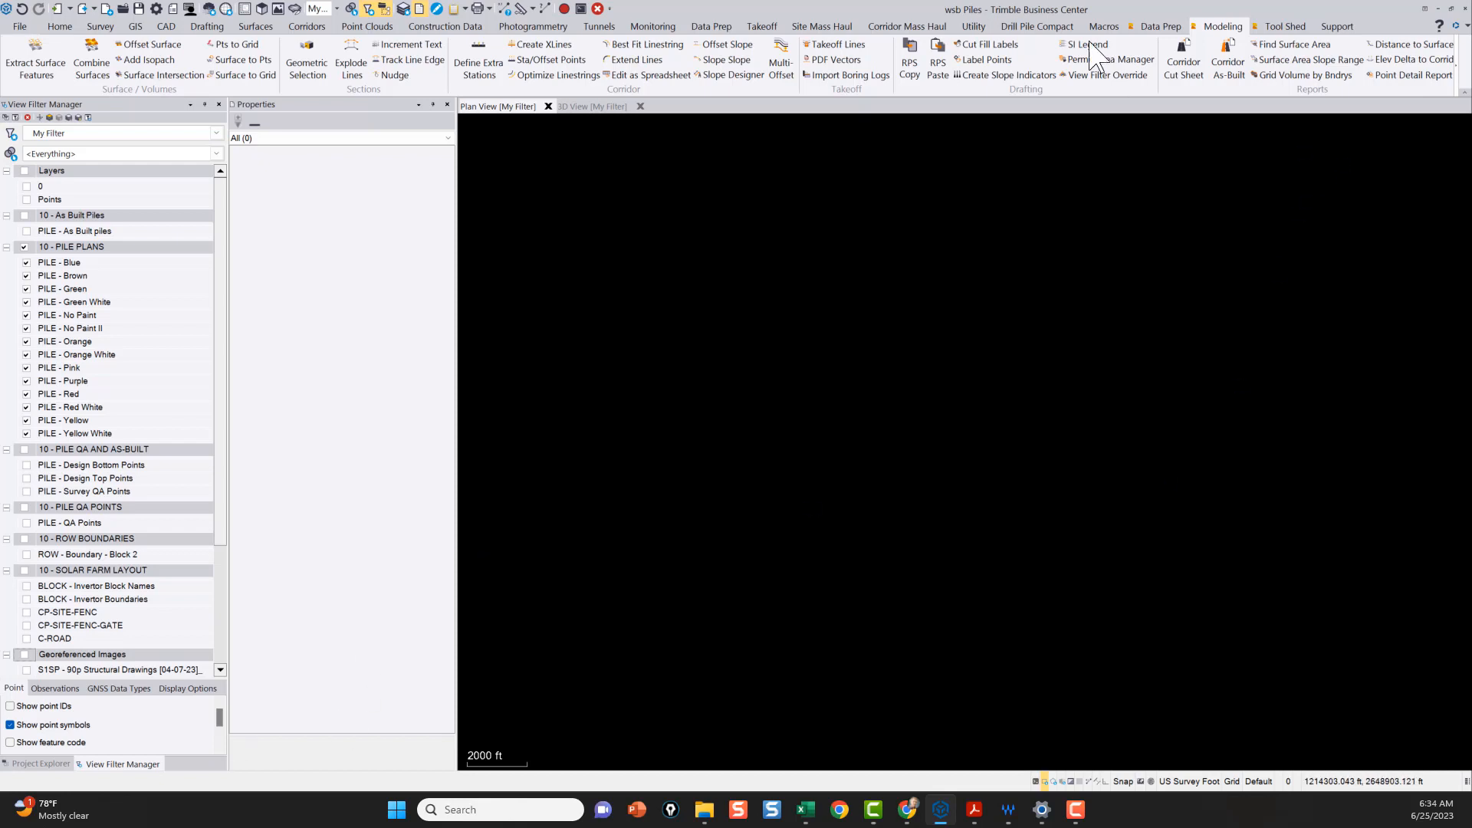
click(1288, 26)
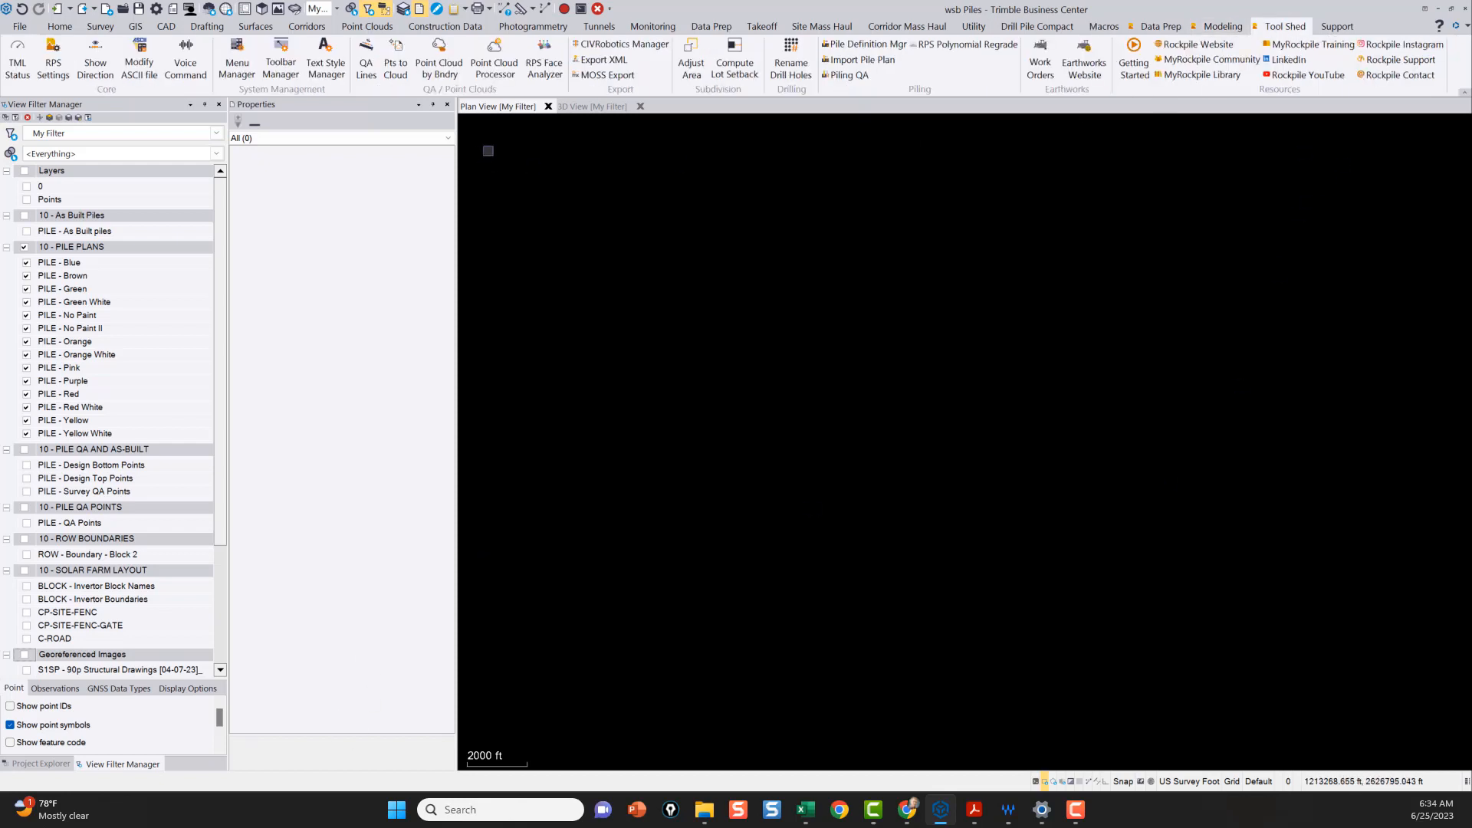
click(866, 46)
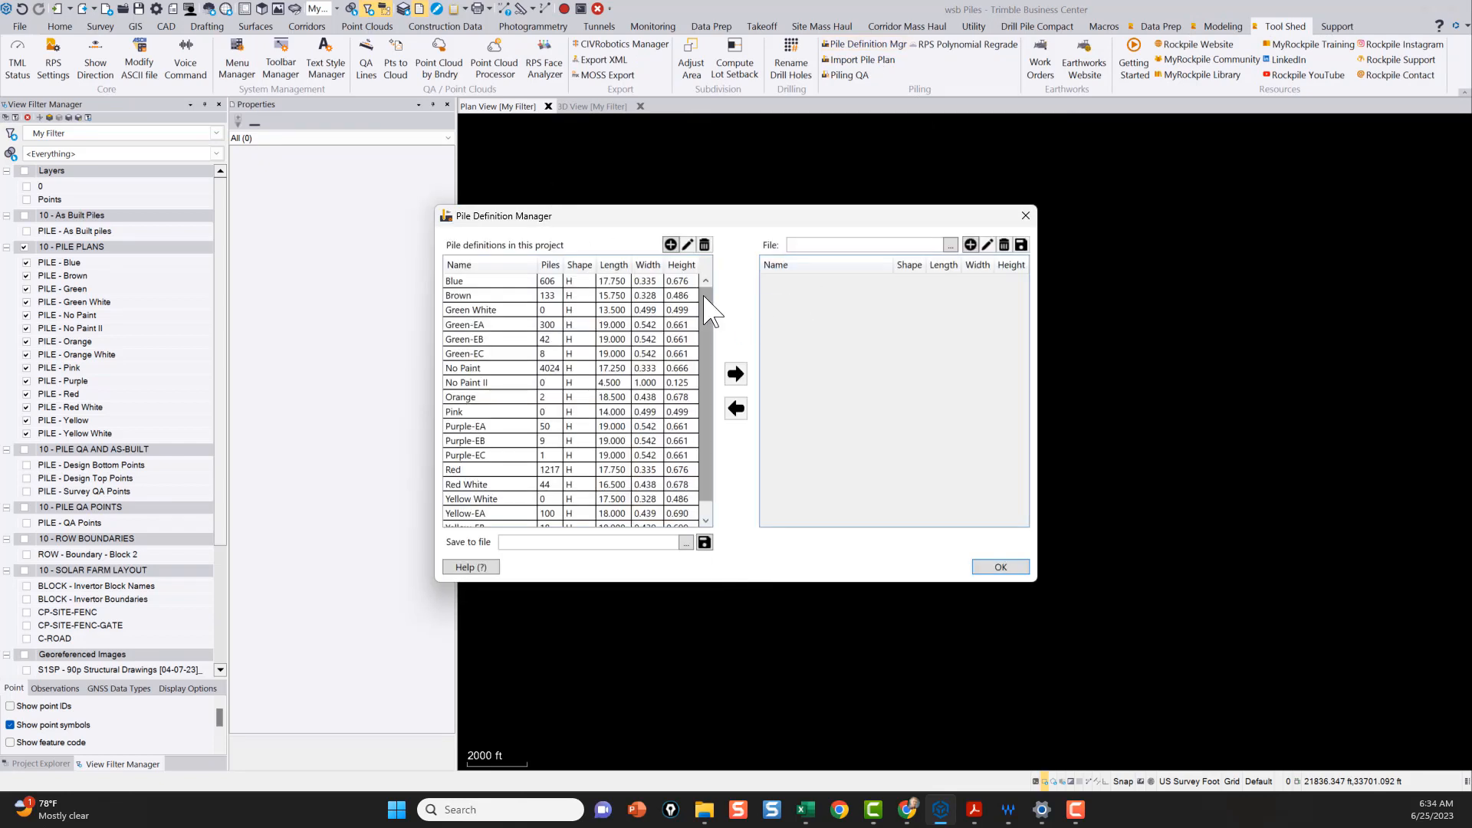
Step: Examine the Blue pile definition's shape, layers, dimensions and minimum depth, leaving the definition unedited
mouse_move(706, 303)
mouse_down()
mouse_move(717, 392)
mouse_move(707, 307)
mouse_up()
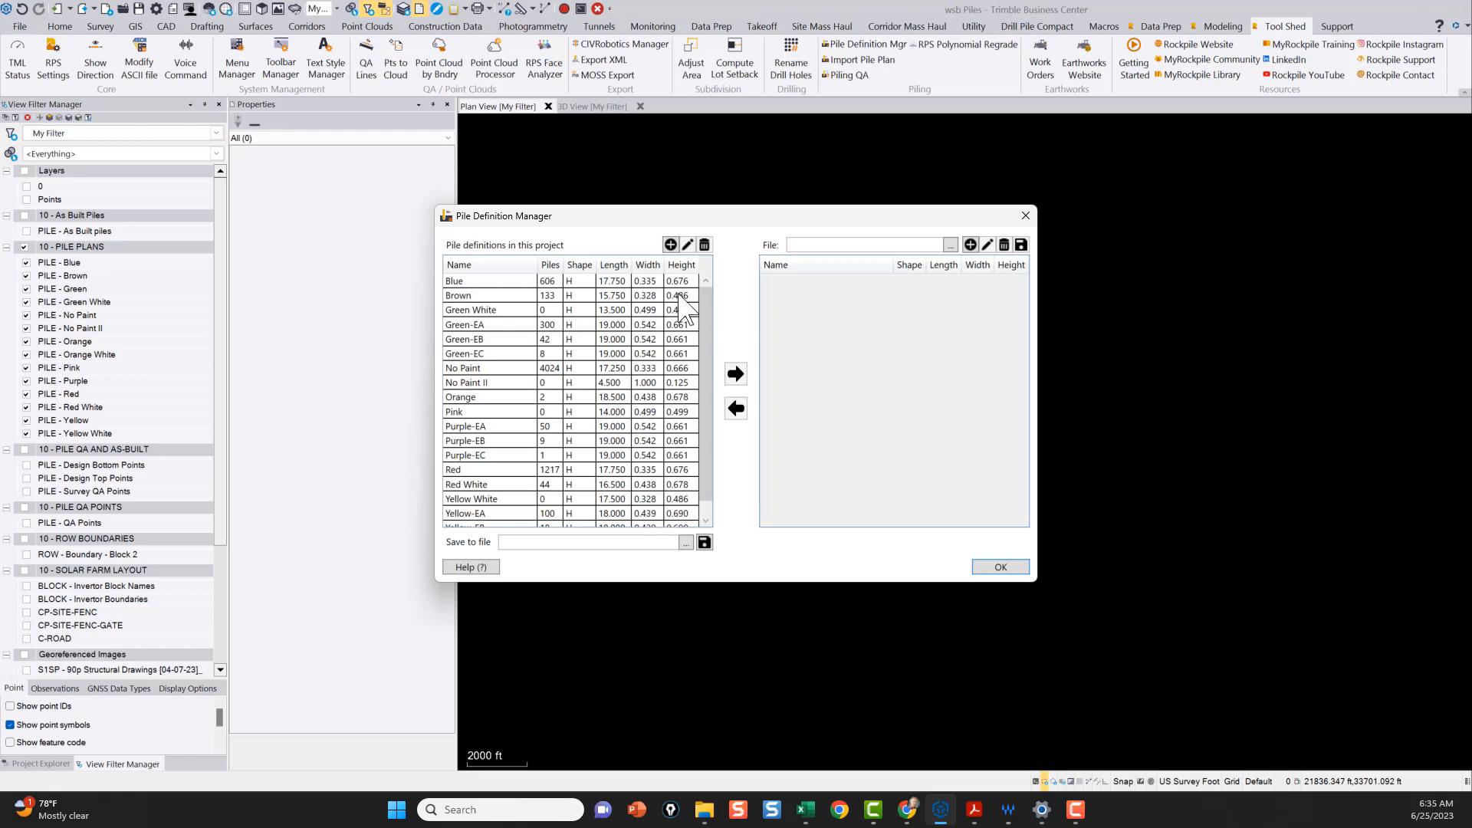
click(461, 281)
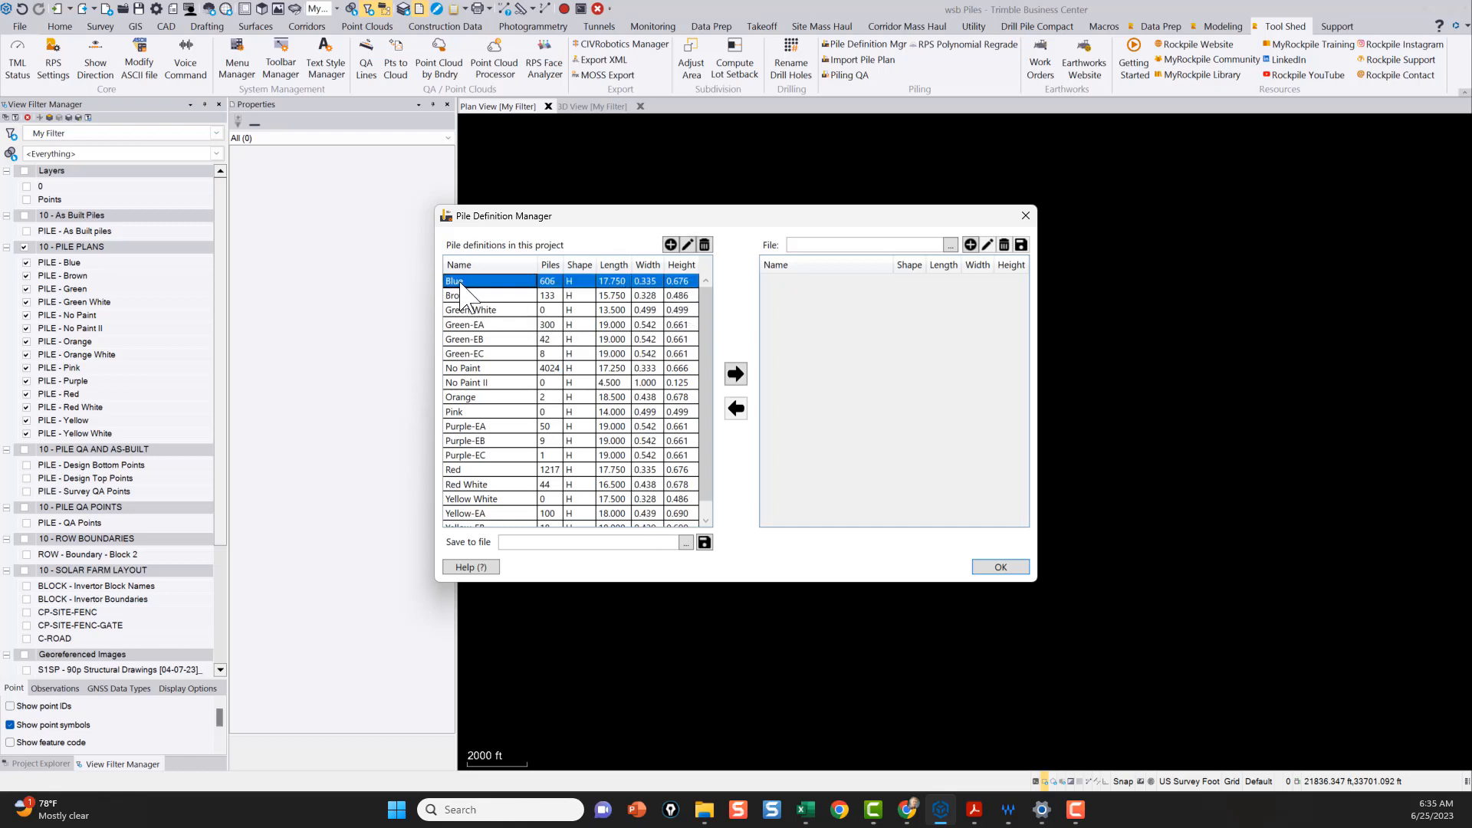
double_click(462, 282)
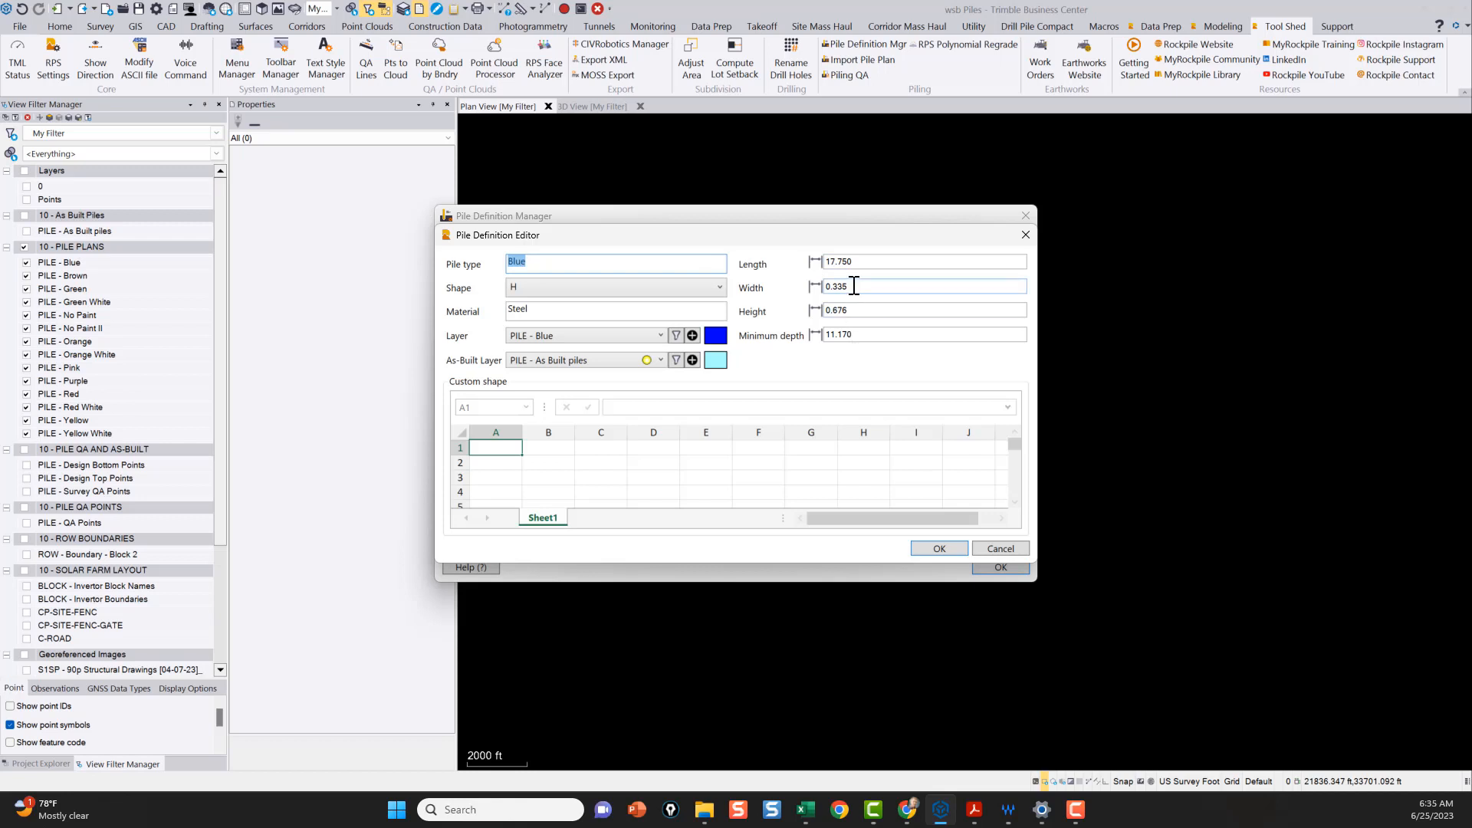
click(875, 336)
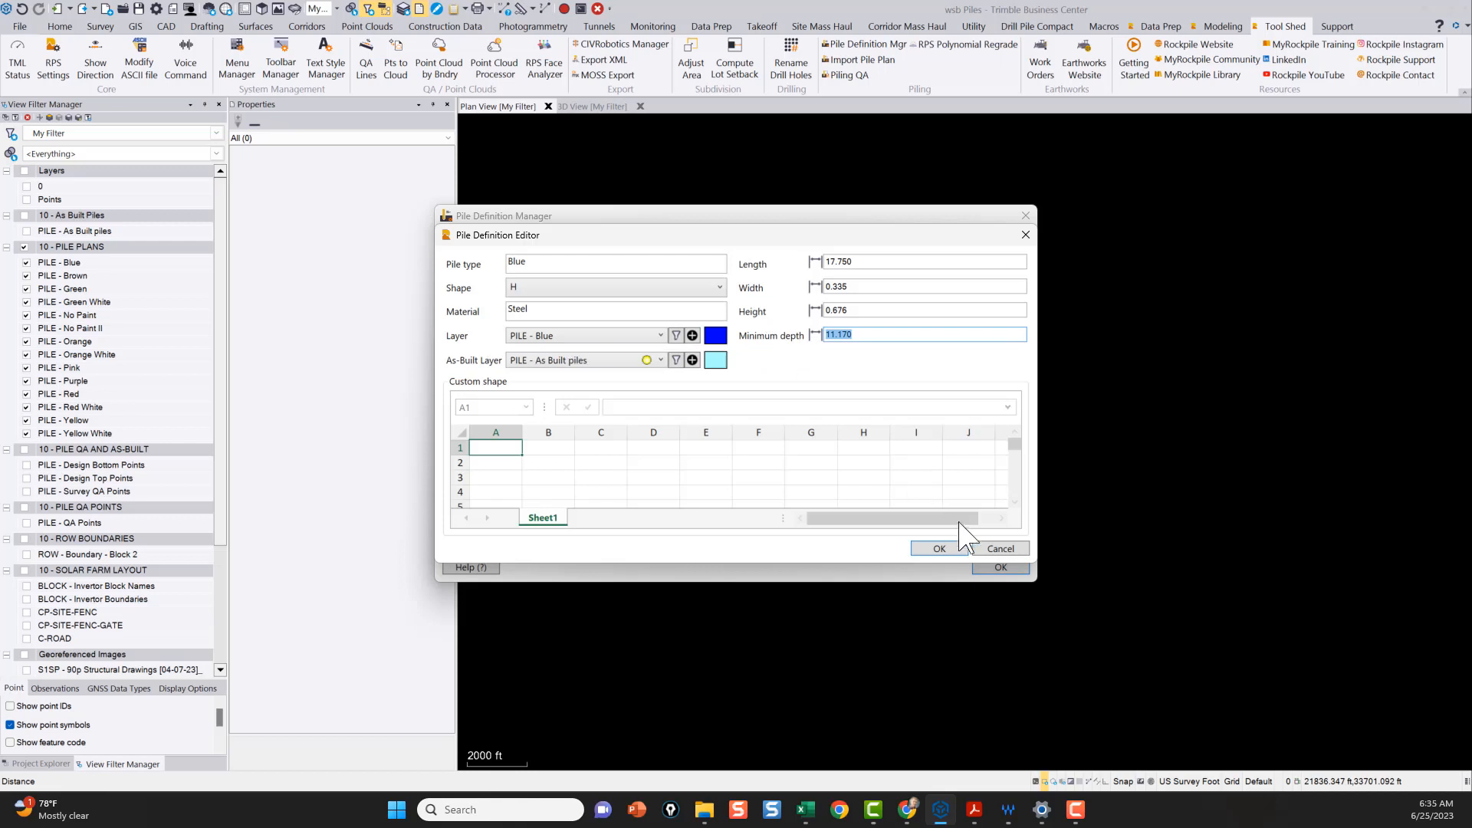
click(1001, 548)
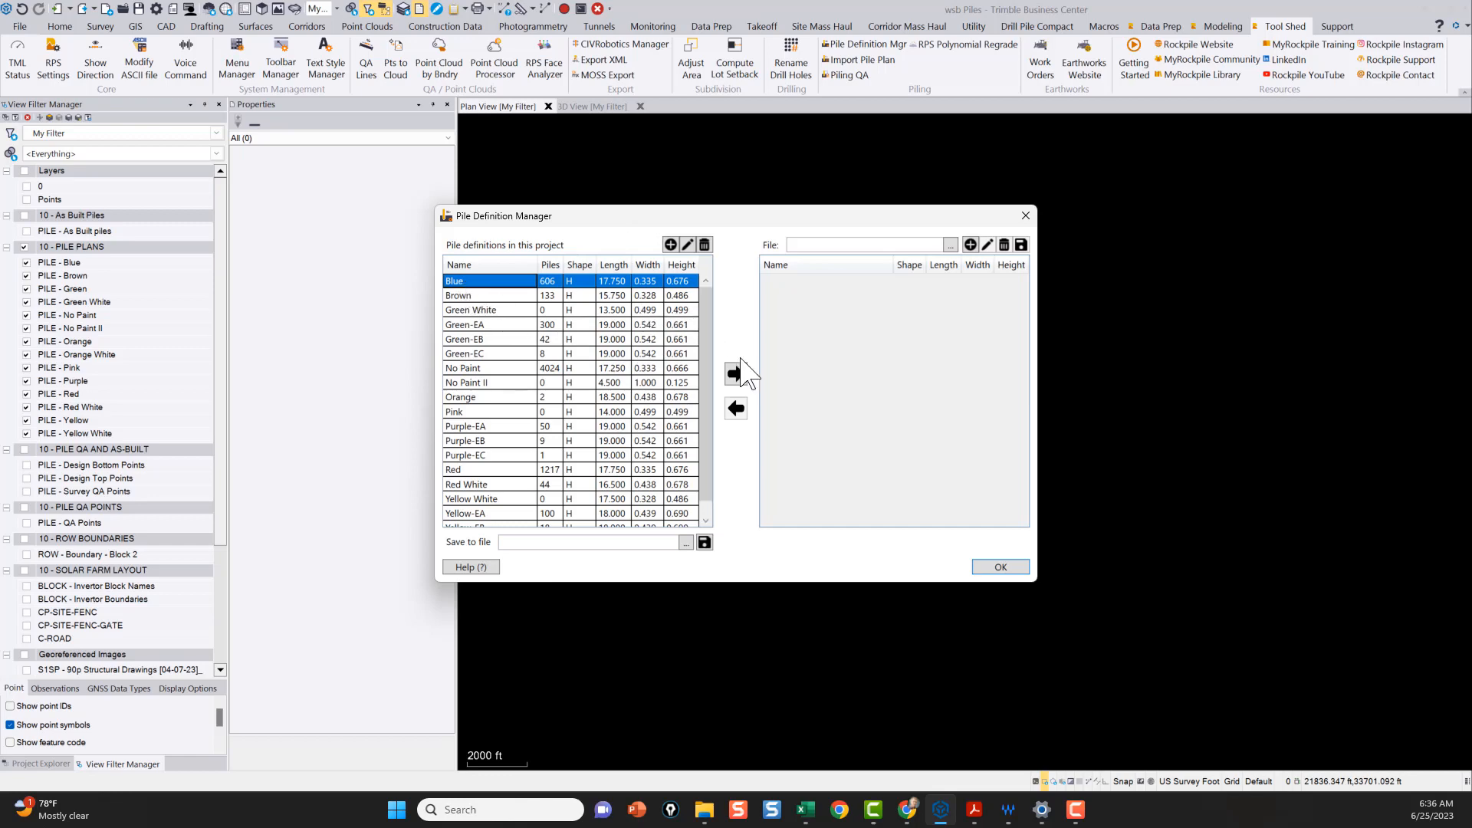
Step: Review the full list of project pile definitions with all of them selected, and close the Pile Definition Manager
scroll(711, 322, down, 1)
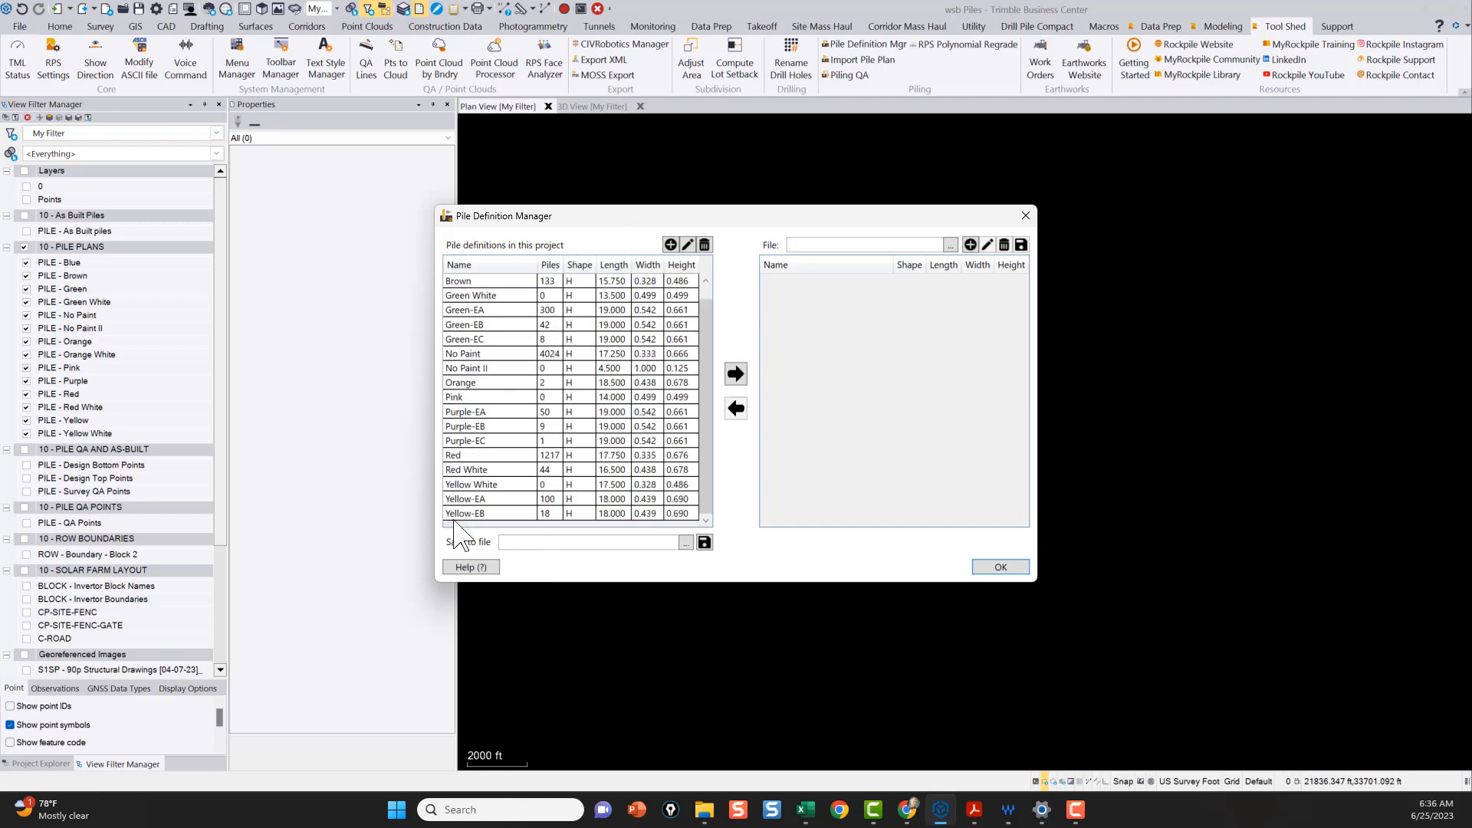
key(ctrl+a)
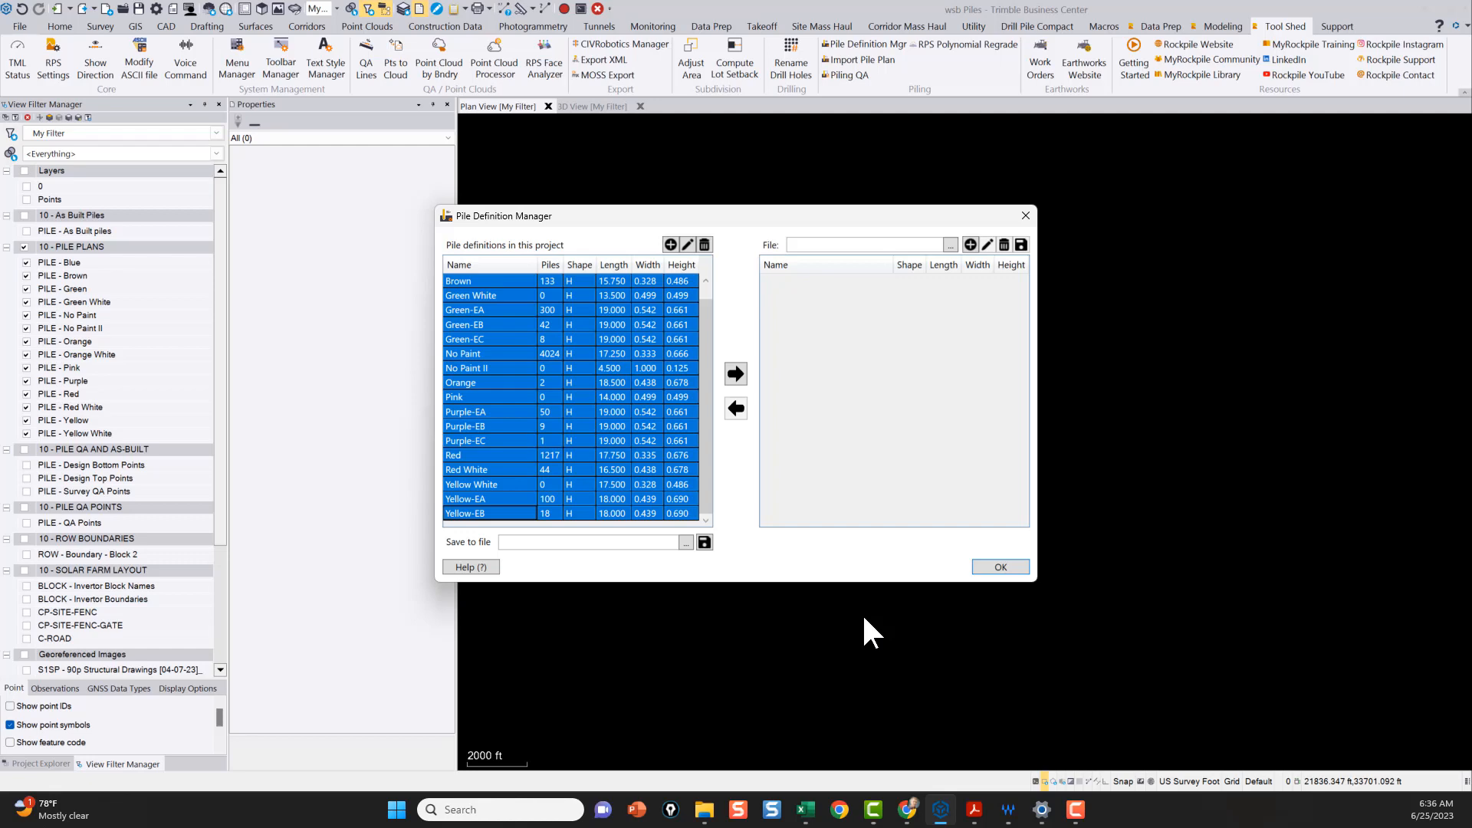
click(1001, 568)
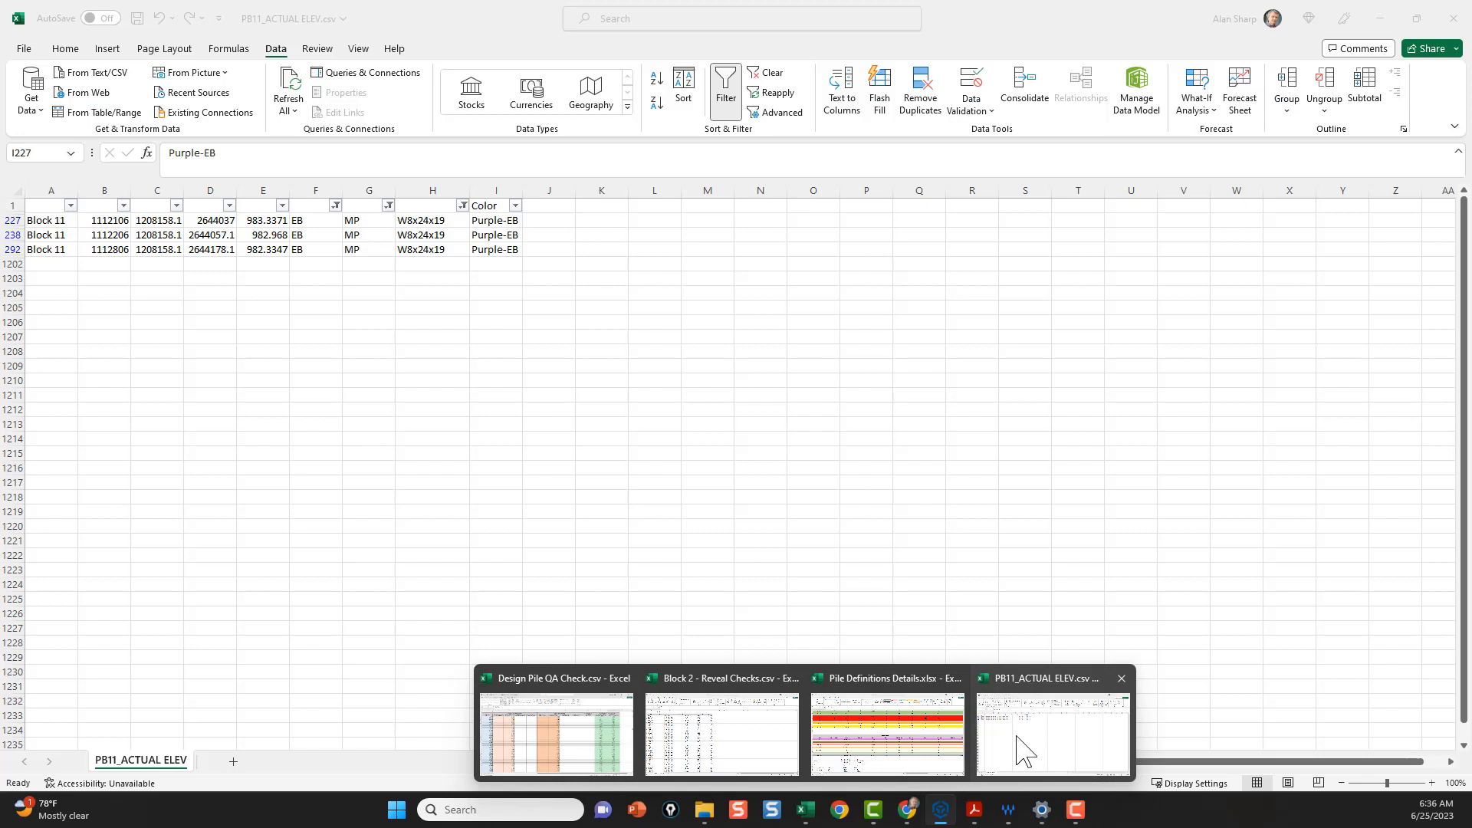
Step: Switch to PB11_ACTUAL ELEV.csv in Excel and bring the filtered pile rows into view from column A
click(1025, 737)
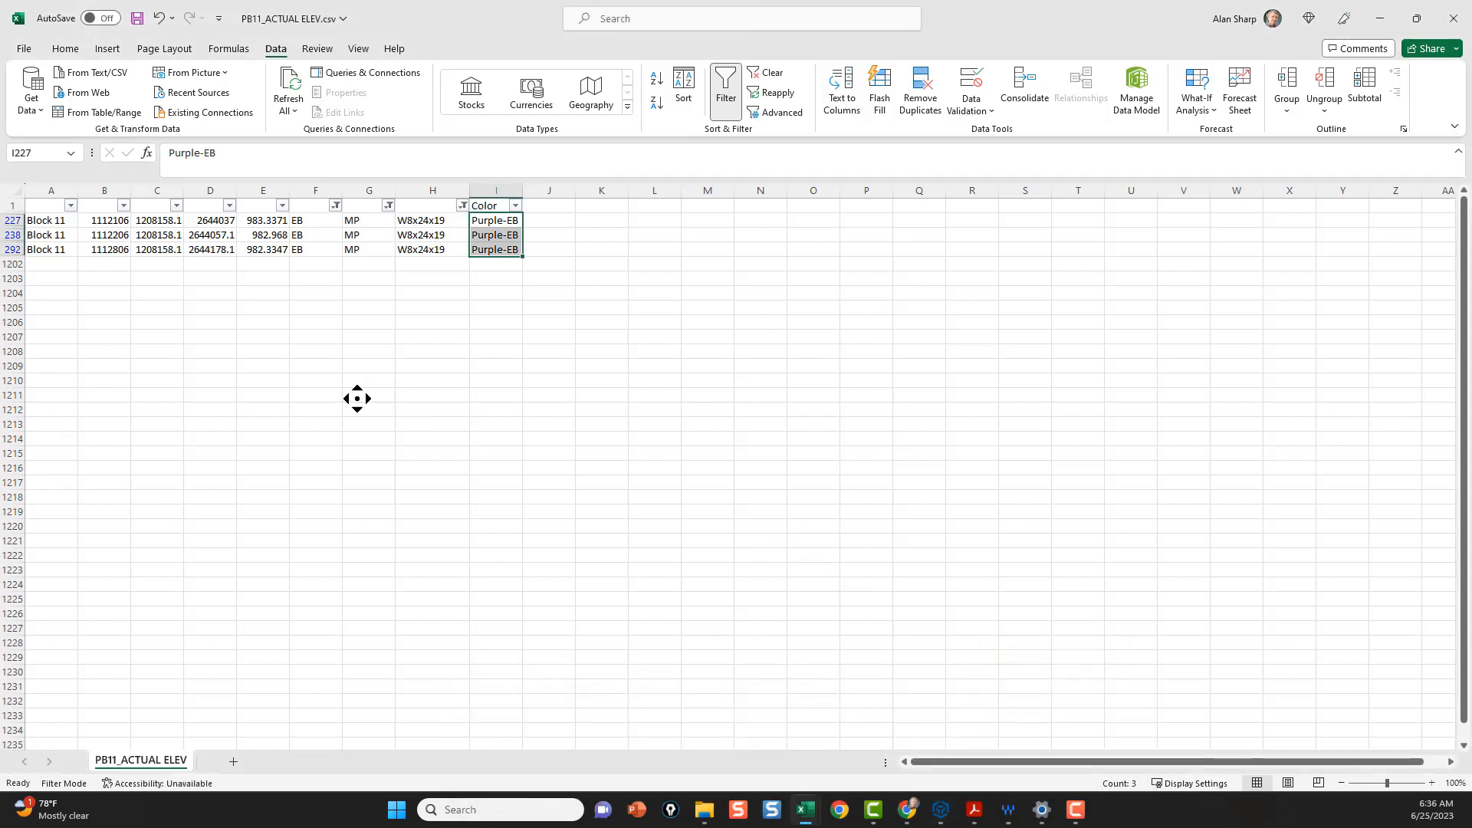
click(360, 336)
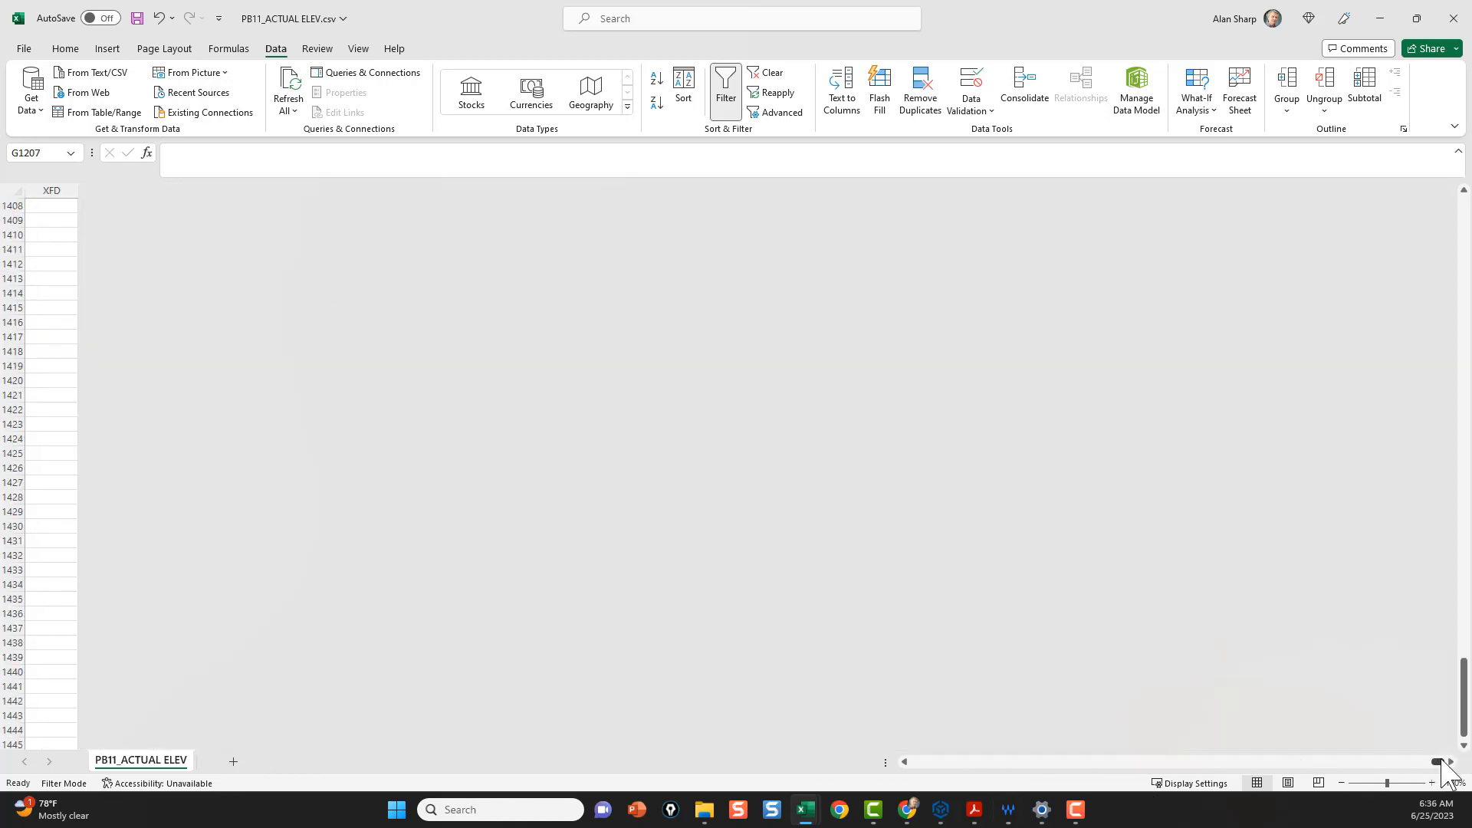
drag(1440, 763, 879, 764)
middle_drag(246, 302, 268, 303)
drag(1463, 667, 1340, 95)
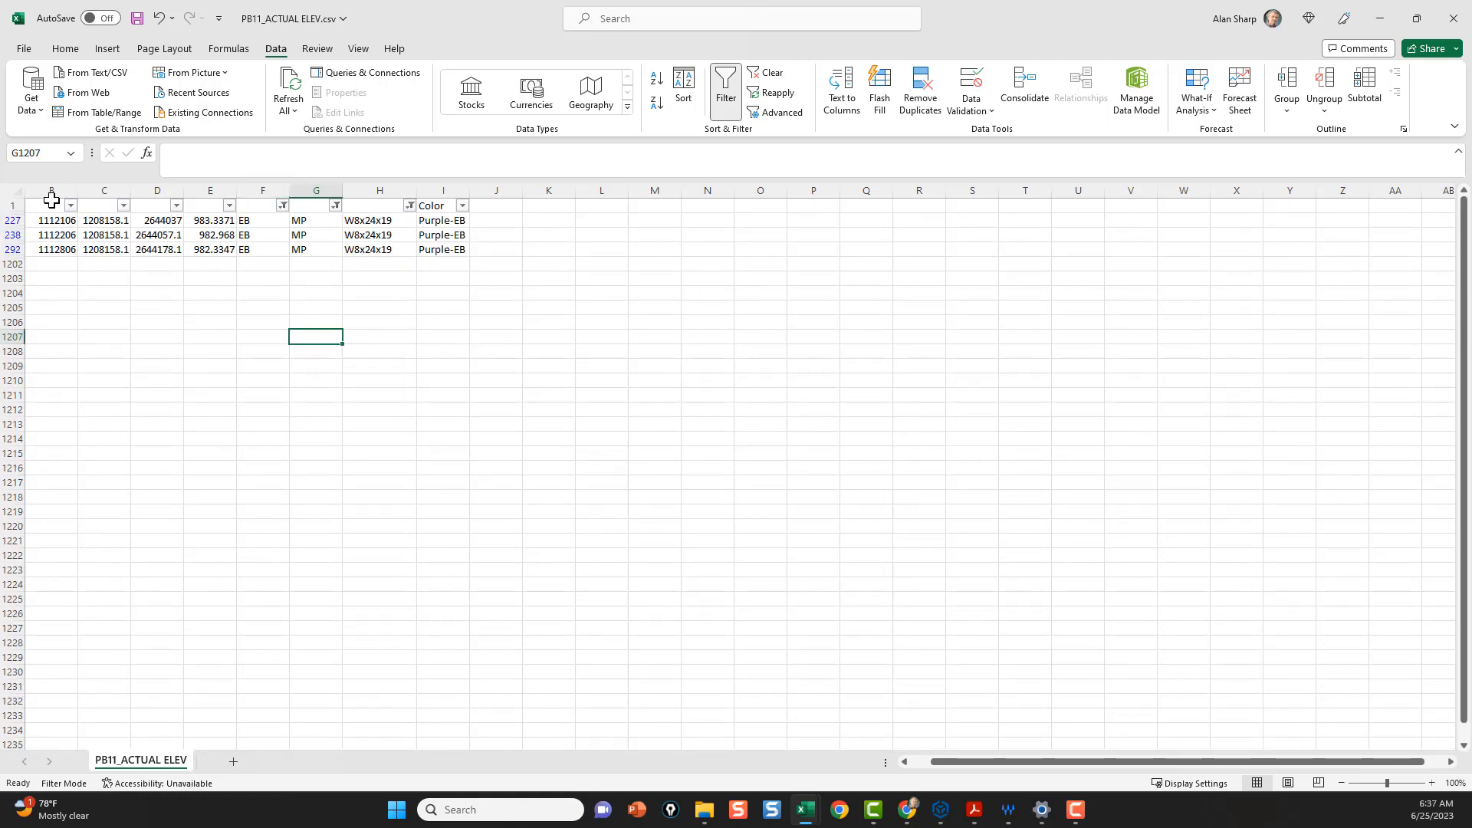
click(69, 277)
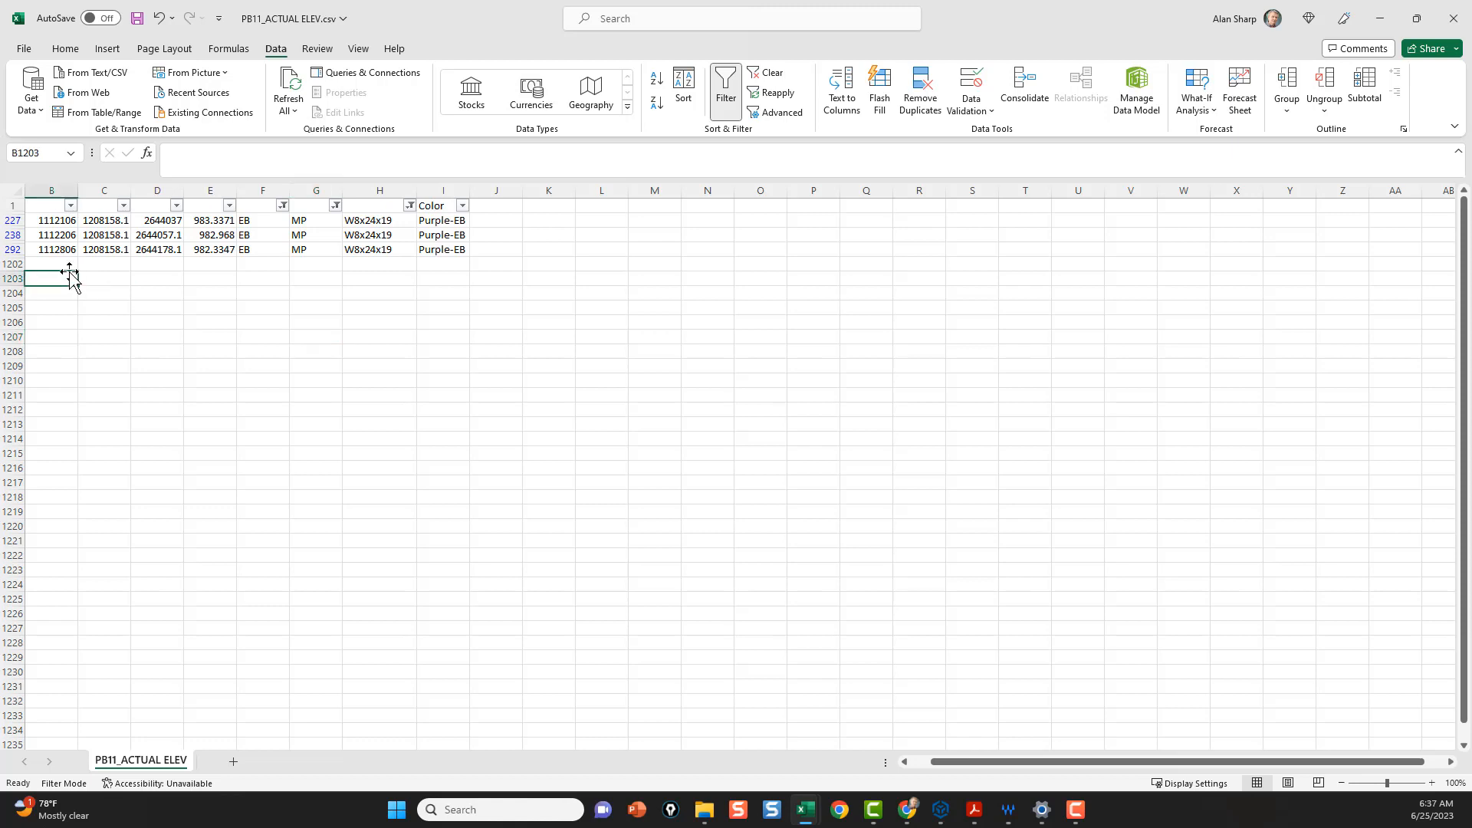
key(Left)
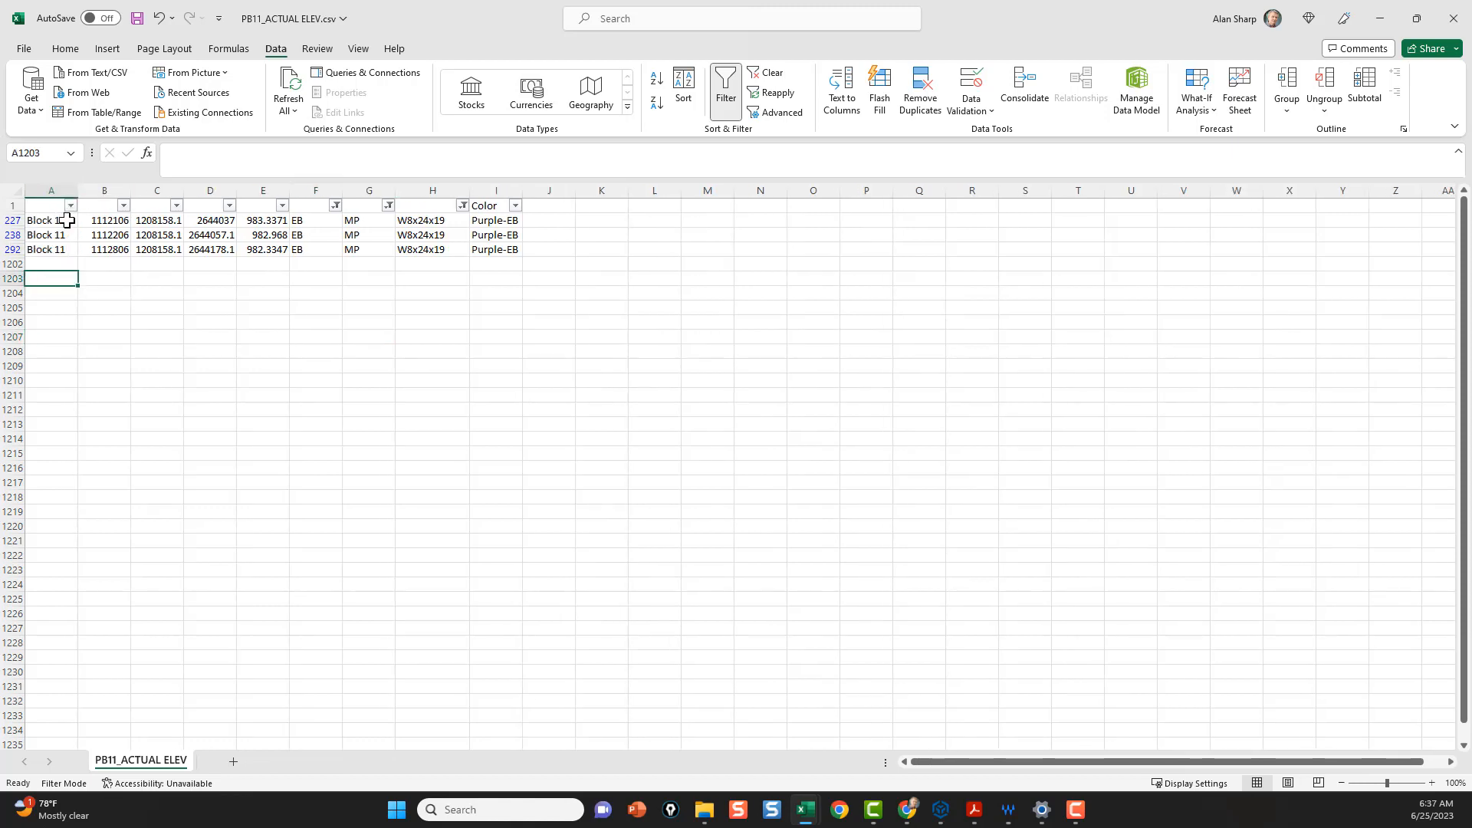
Step: Examine the filtered Block 11 rows across the block, pile number, coordinate, elevation, row type, pile type, steel size and color columns
drag(51, 224, 51, 251)
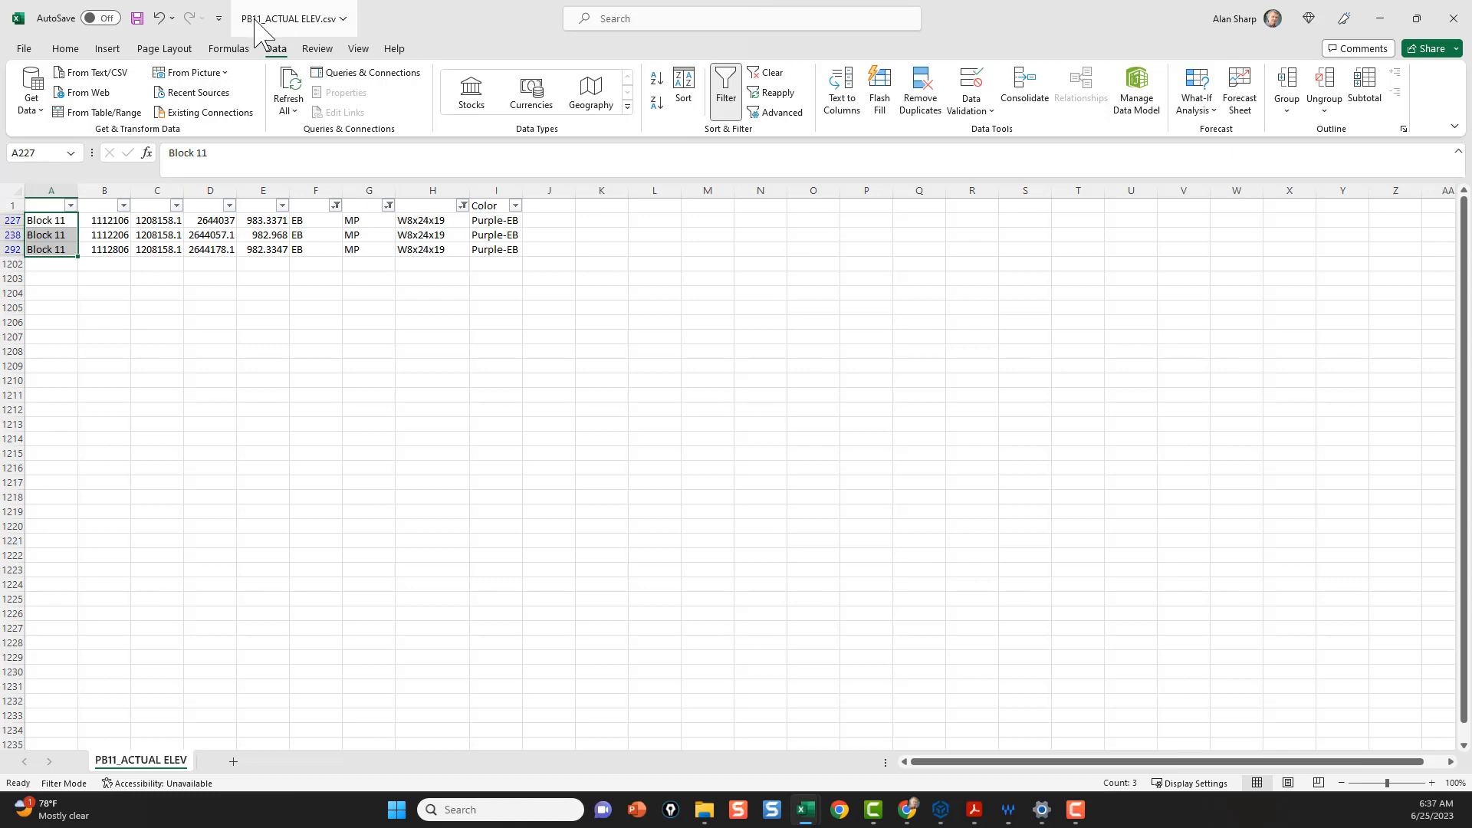
click(158, 221)
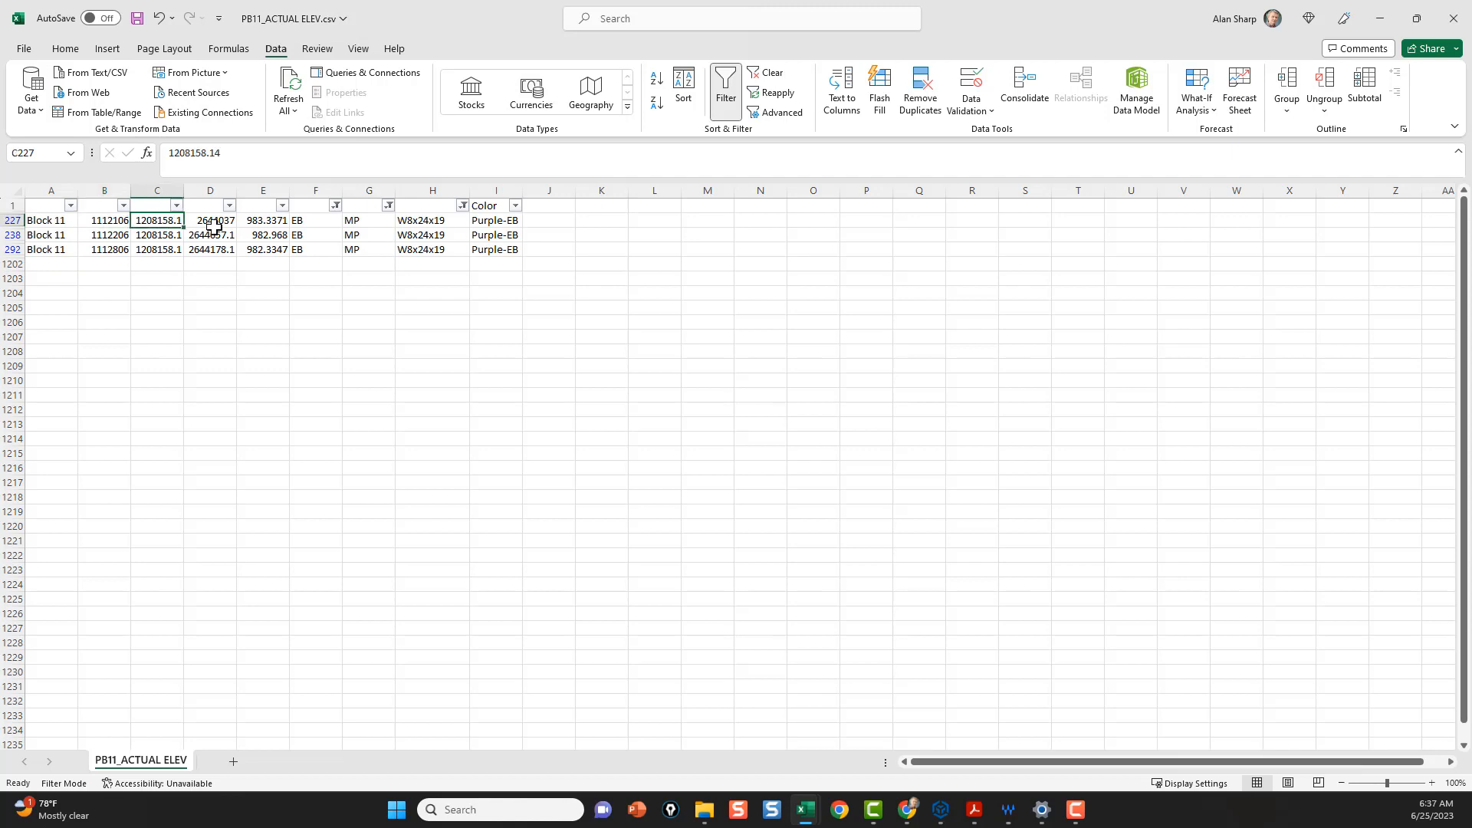
click(214, 222)
click(127, 224)
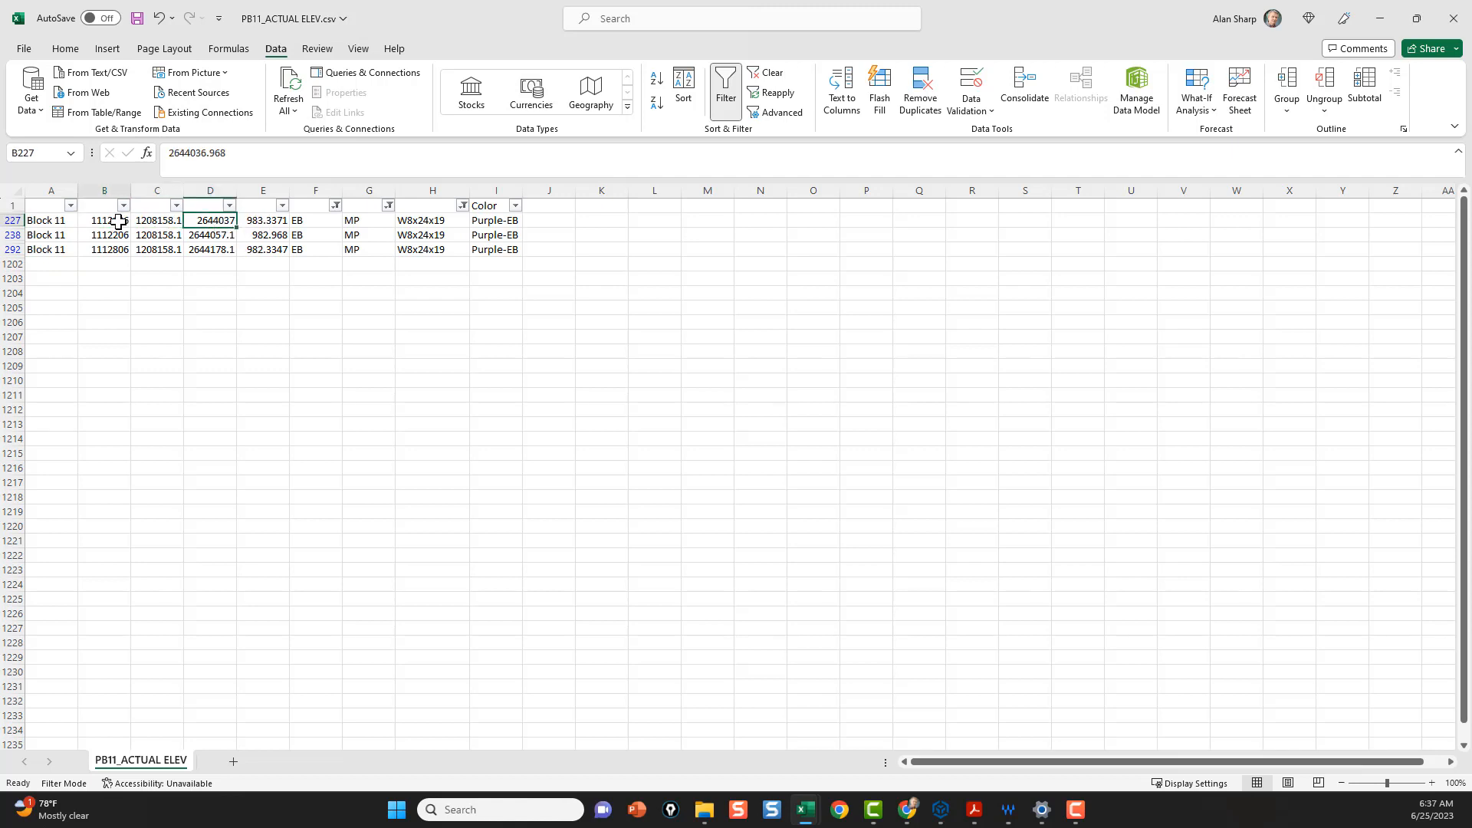
click(158, 222)
click(211, 223)
click(279, 224)
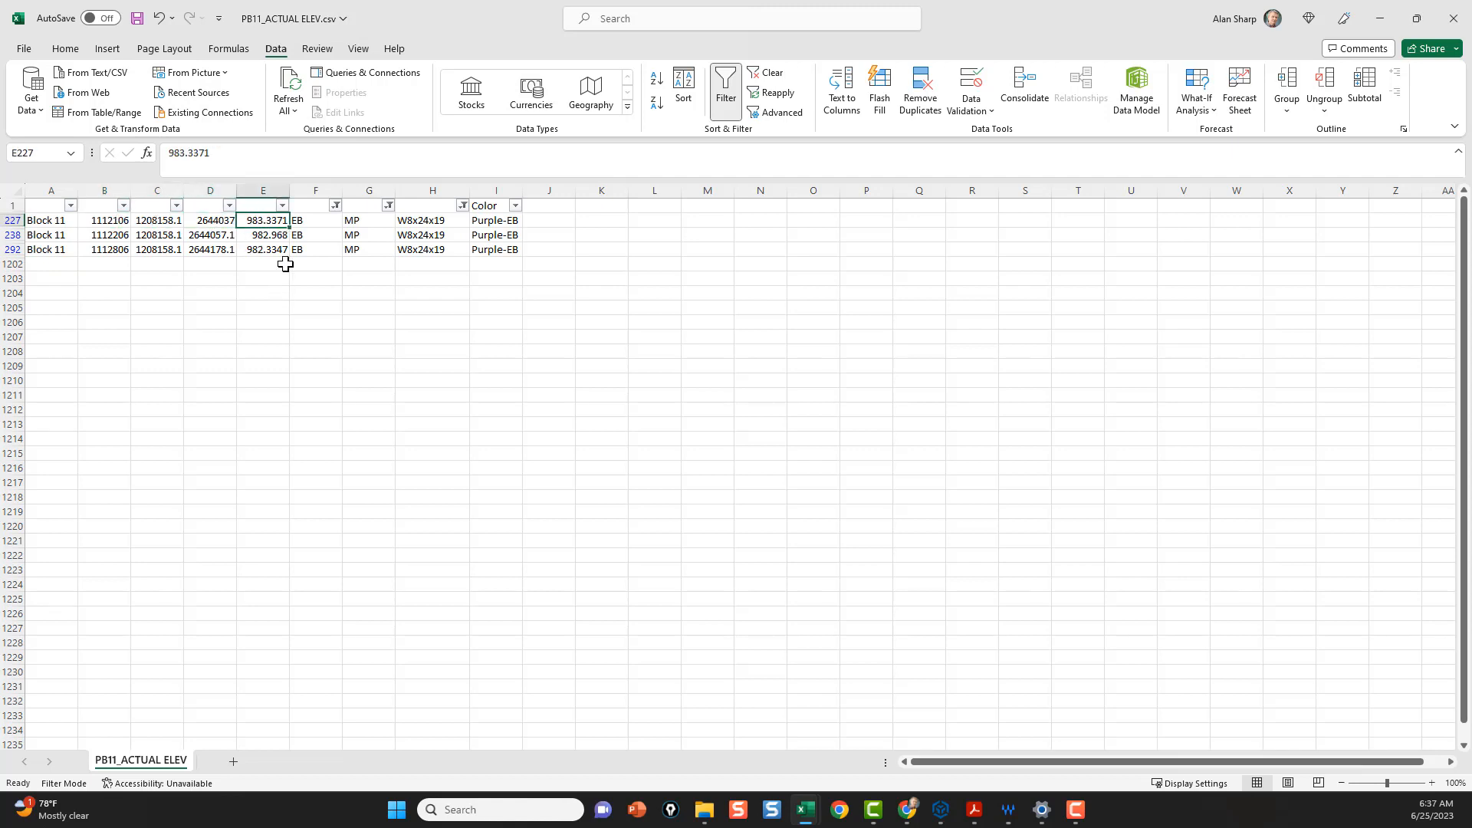
drag(307, 222, 367, 245)
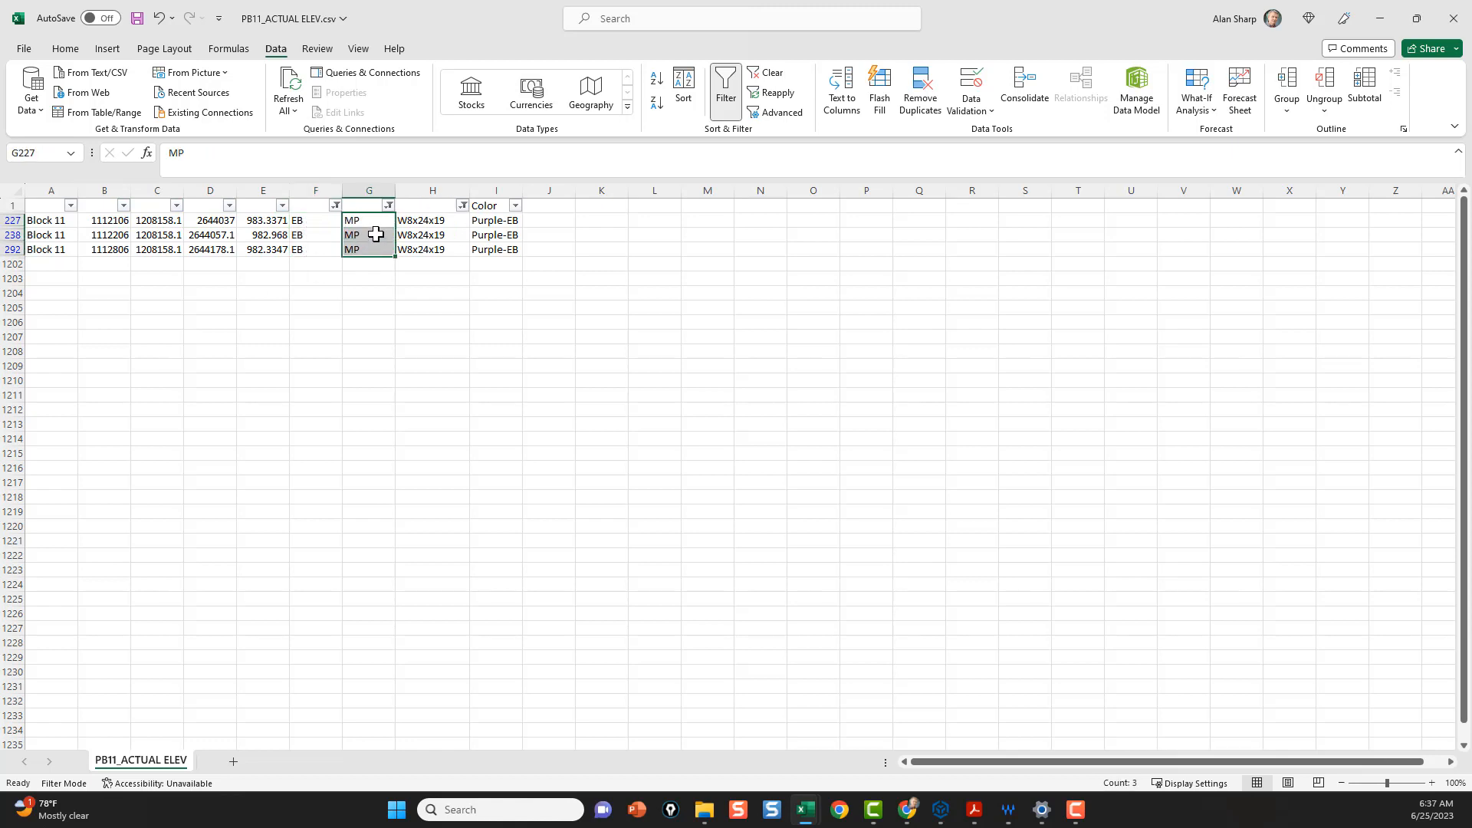
drag(430, 221, 430, 247)
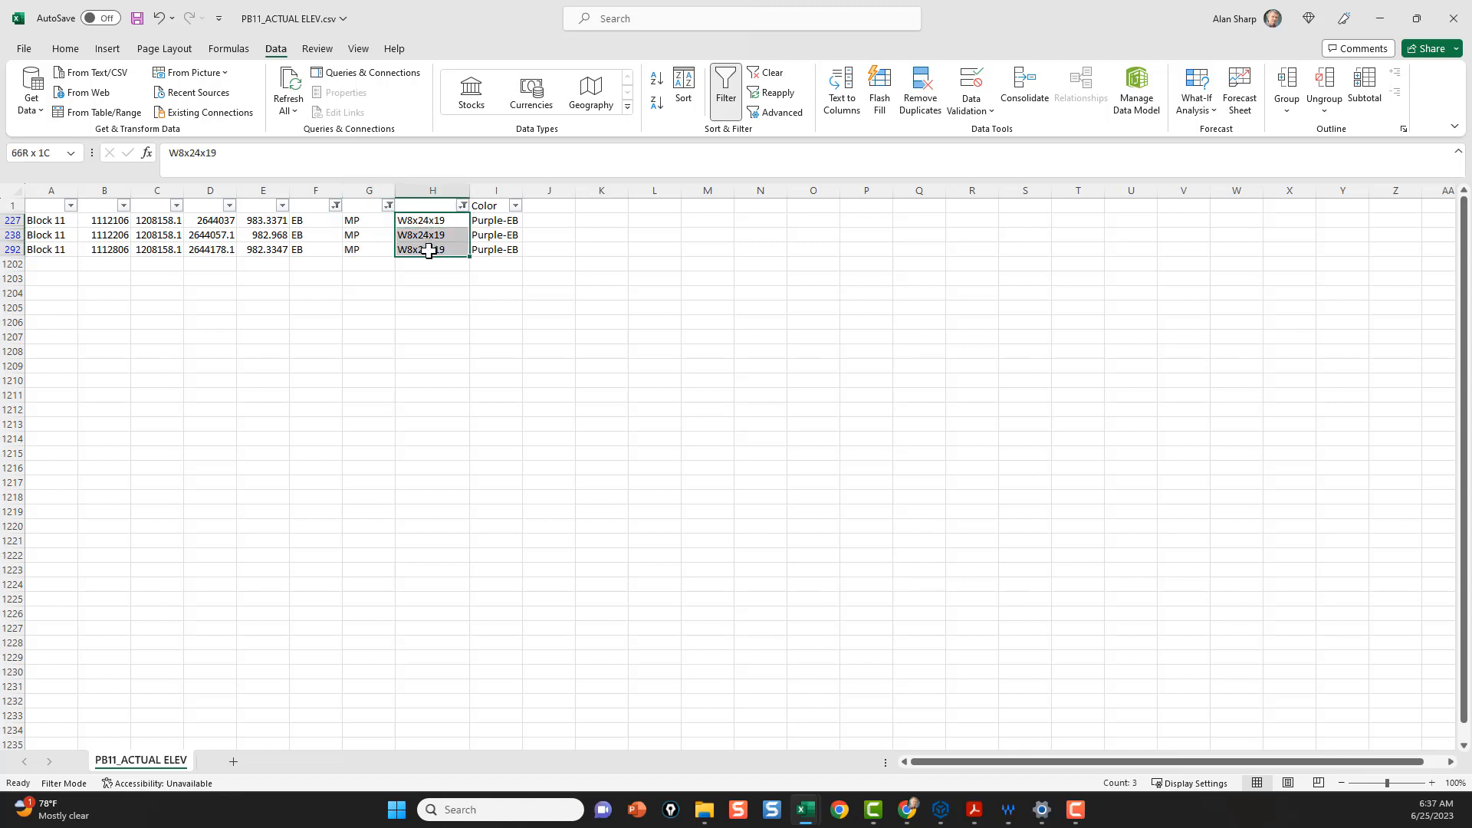
drag(512, 221, 494, 265)
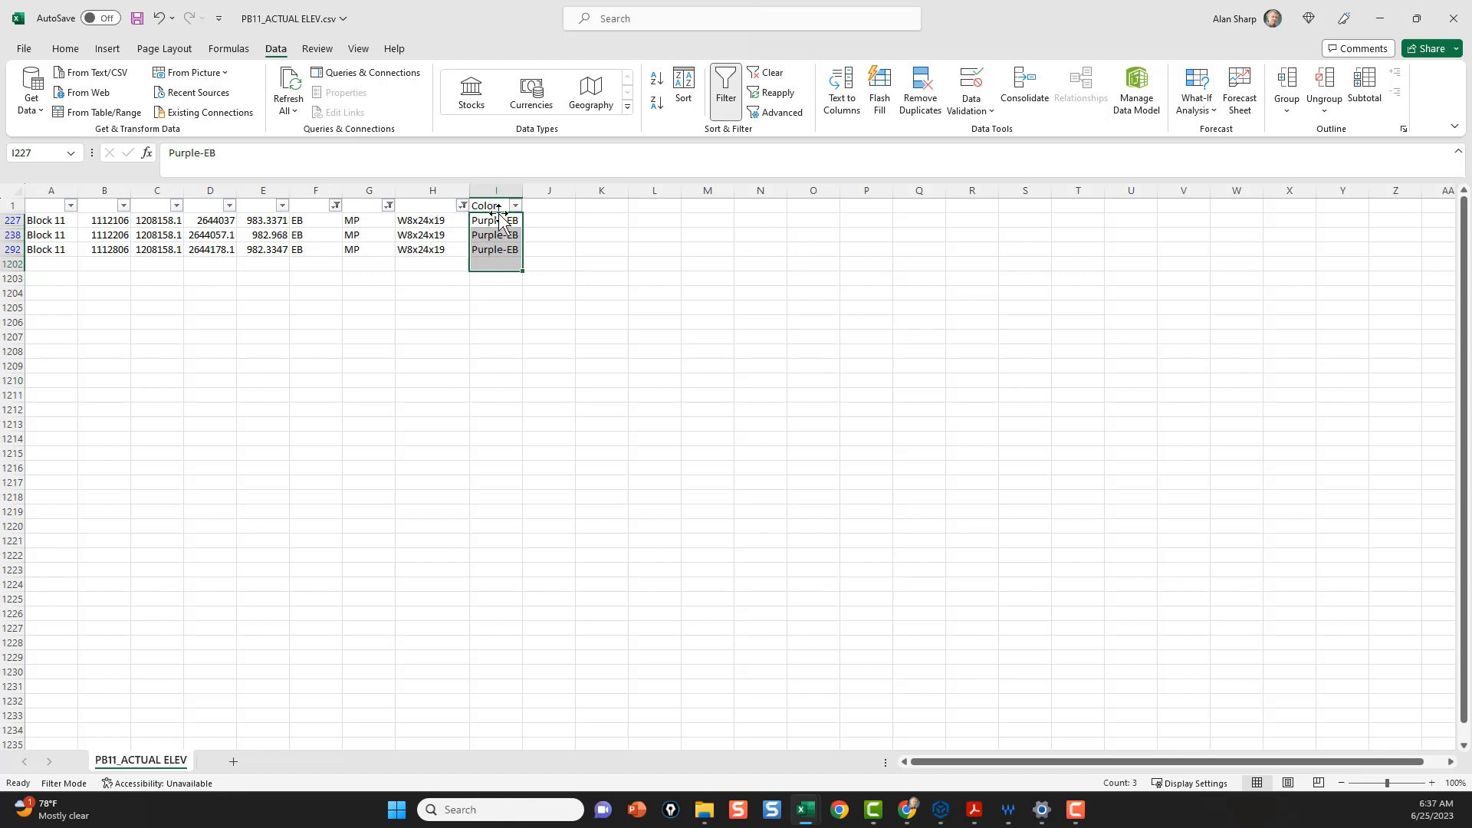
Step: Include all row types in the column F filter and both AP and MP piles in the column G filter
click(462, 206)
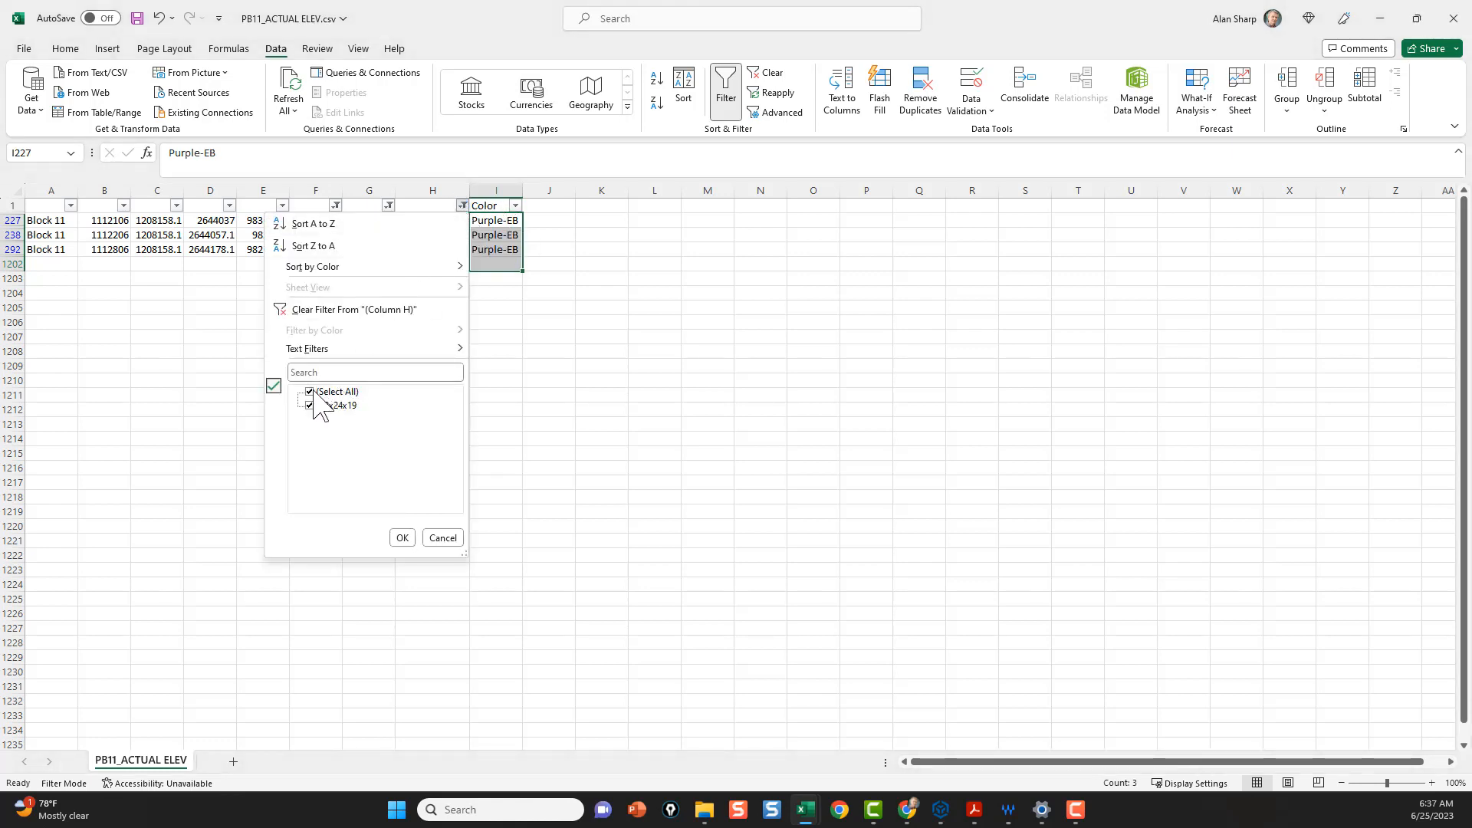
click(444, 538)
click(336, 205)
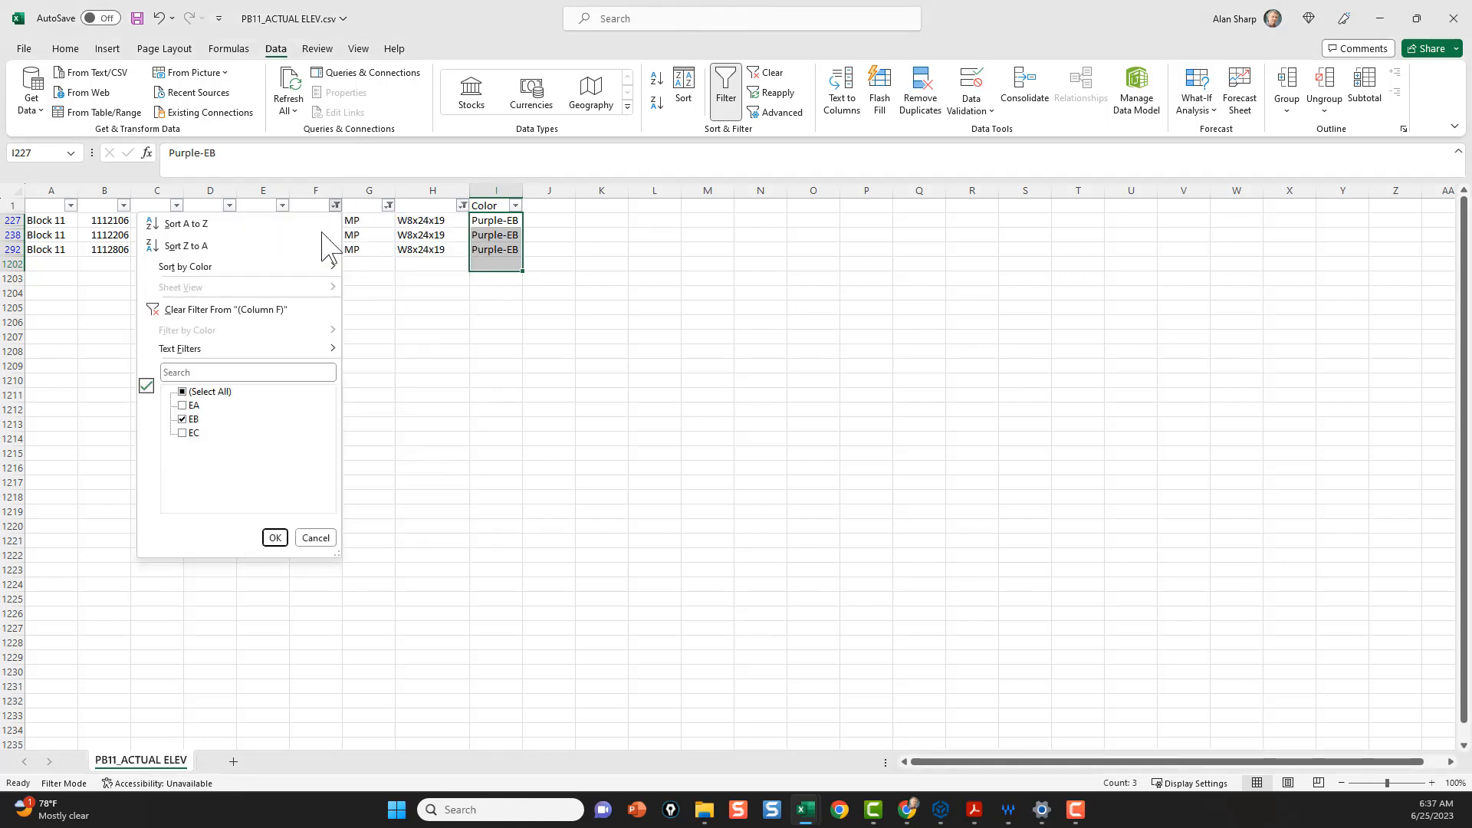
click(274, 537)
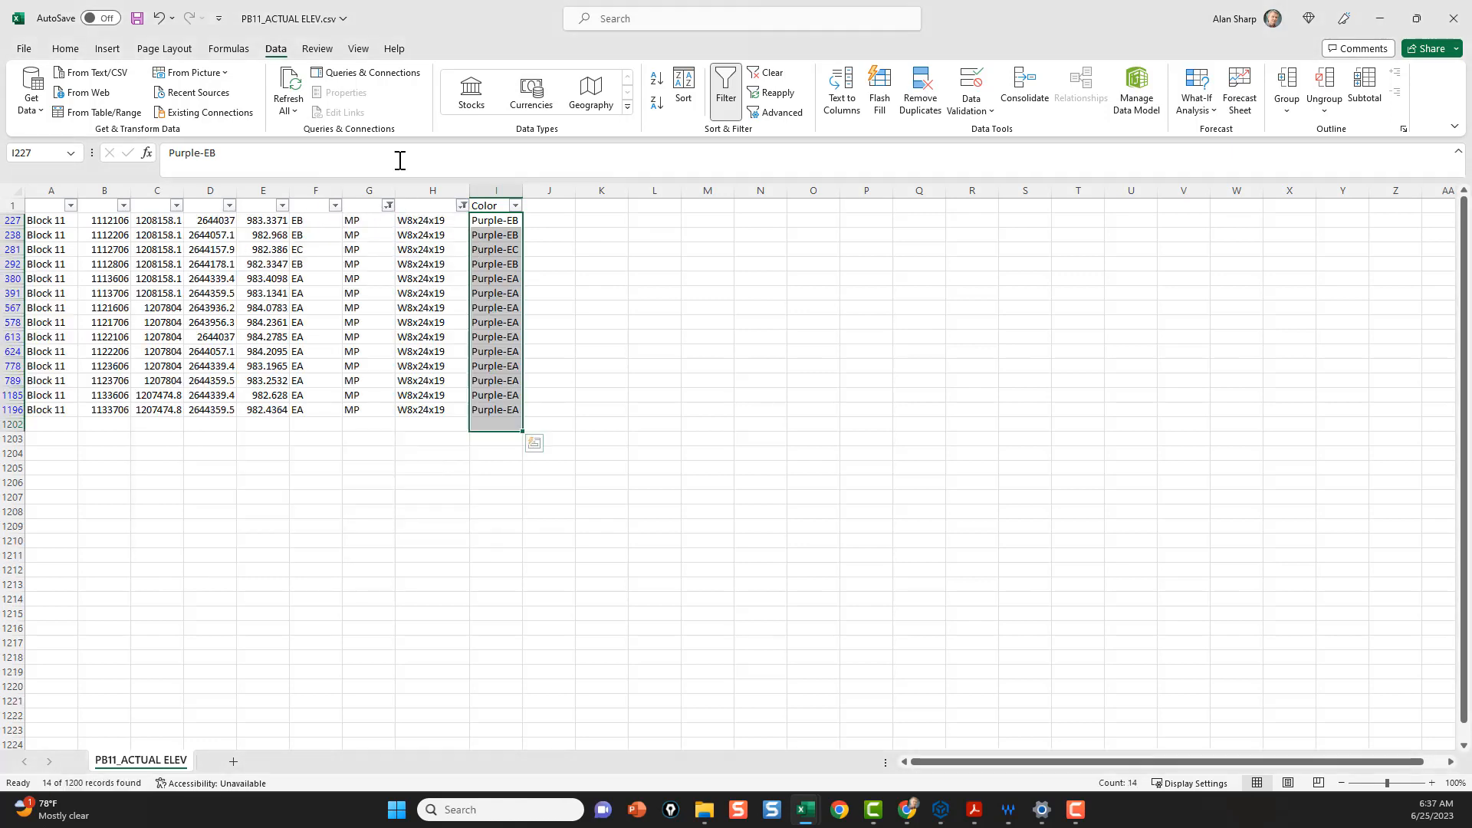
click(388, 206)
click(235, 405)
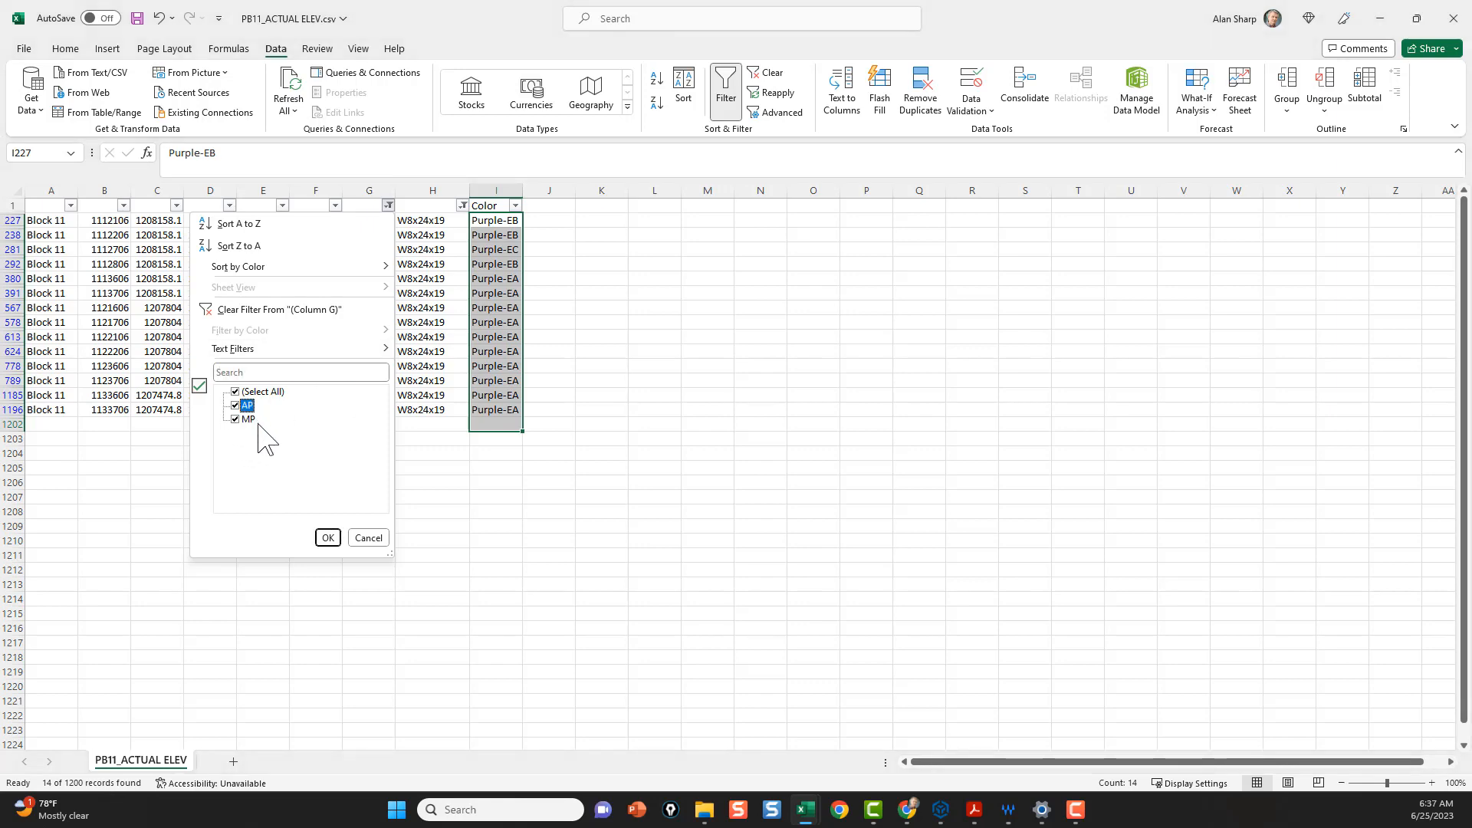
click(327, 537)
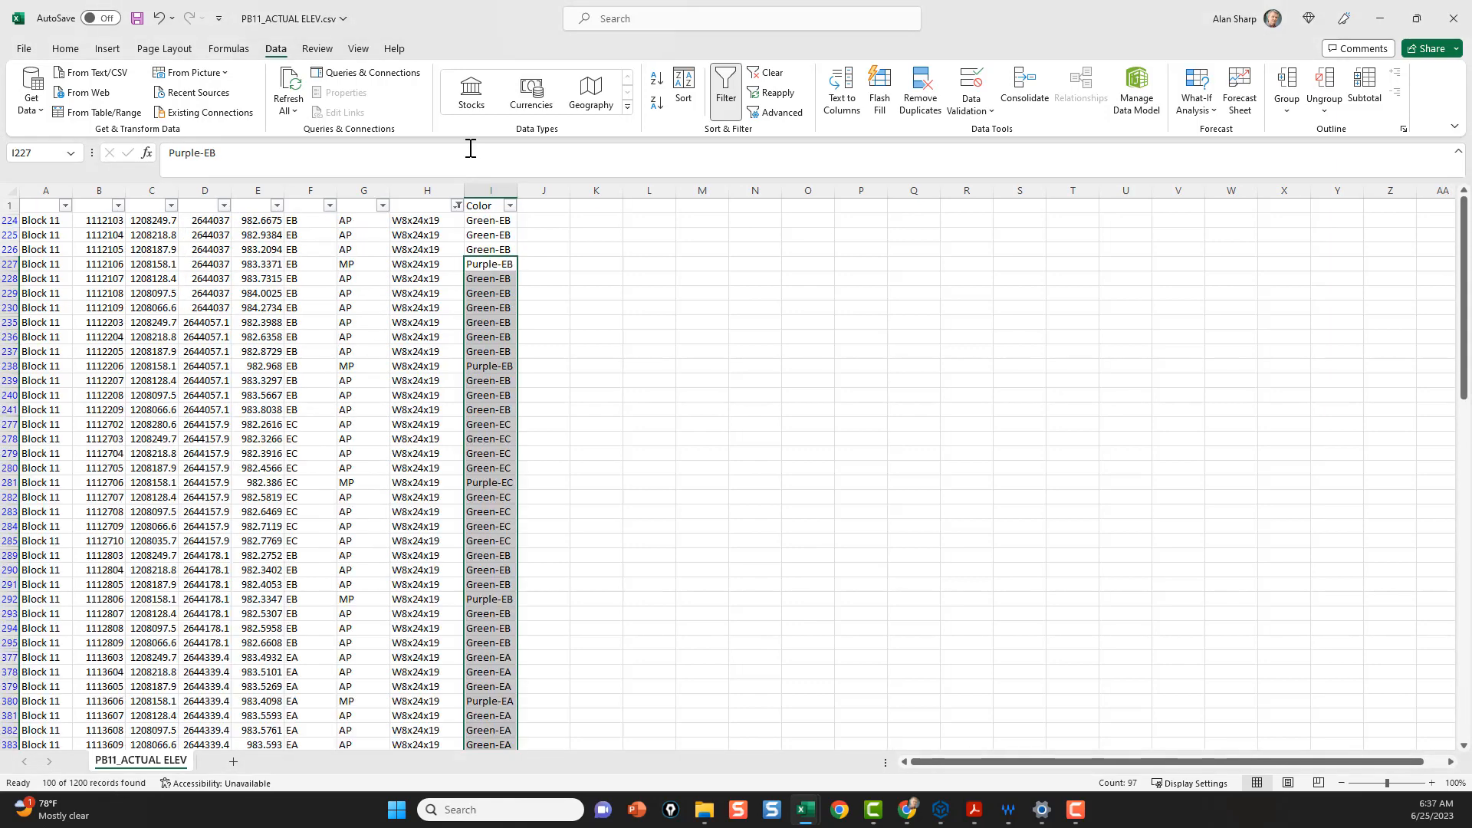
Step: Include all steel sizes in the column H filter, and turn off filtering on the sheet
click(457, 206)
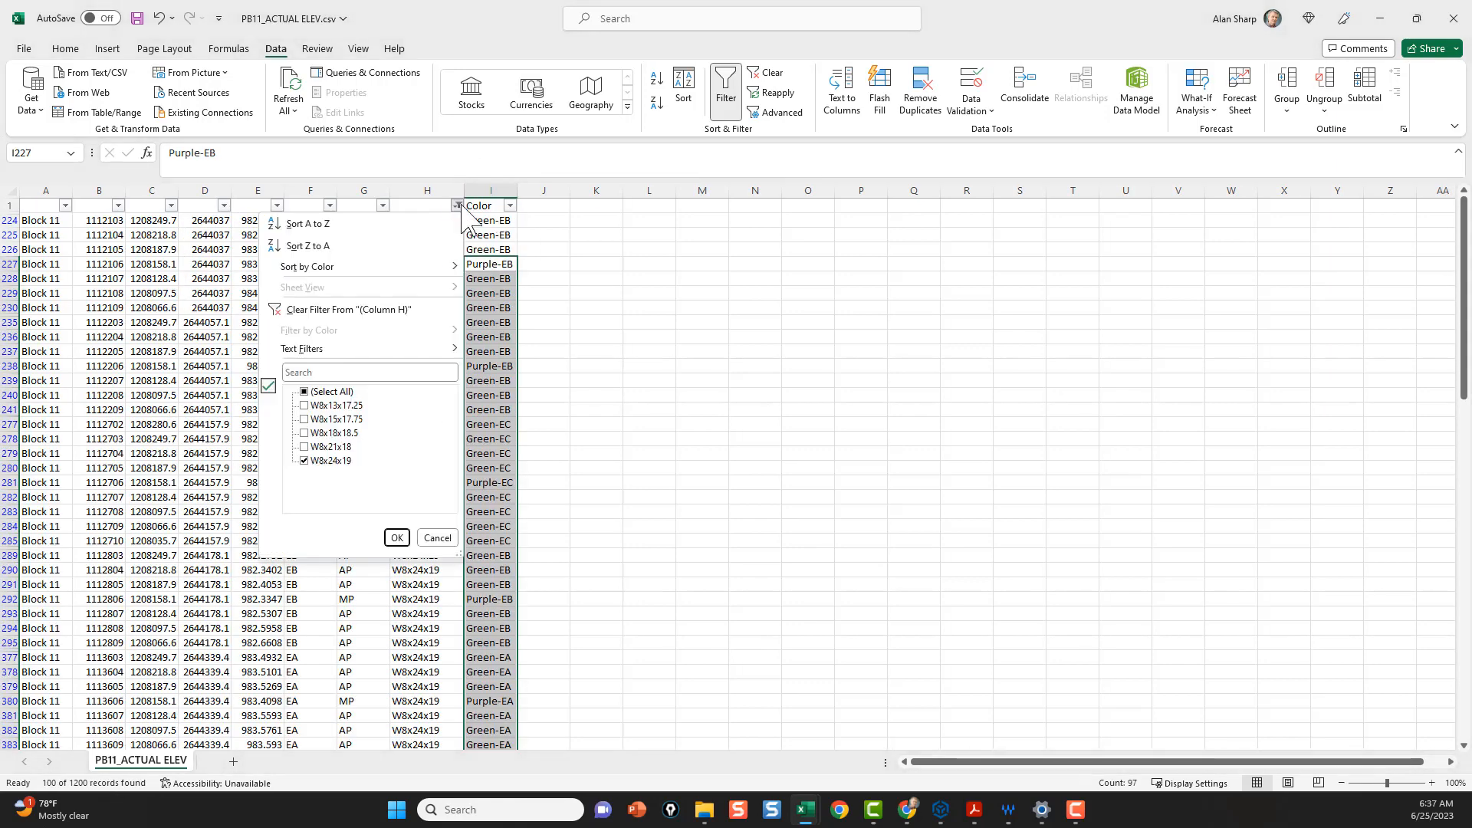
click(304, 392)
click(396, 537)
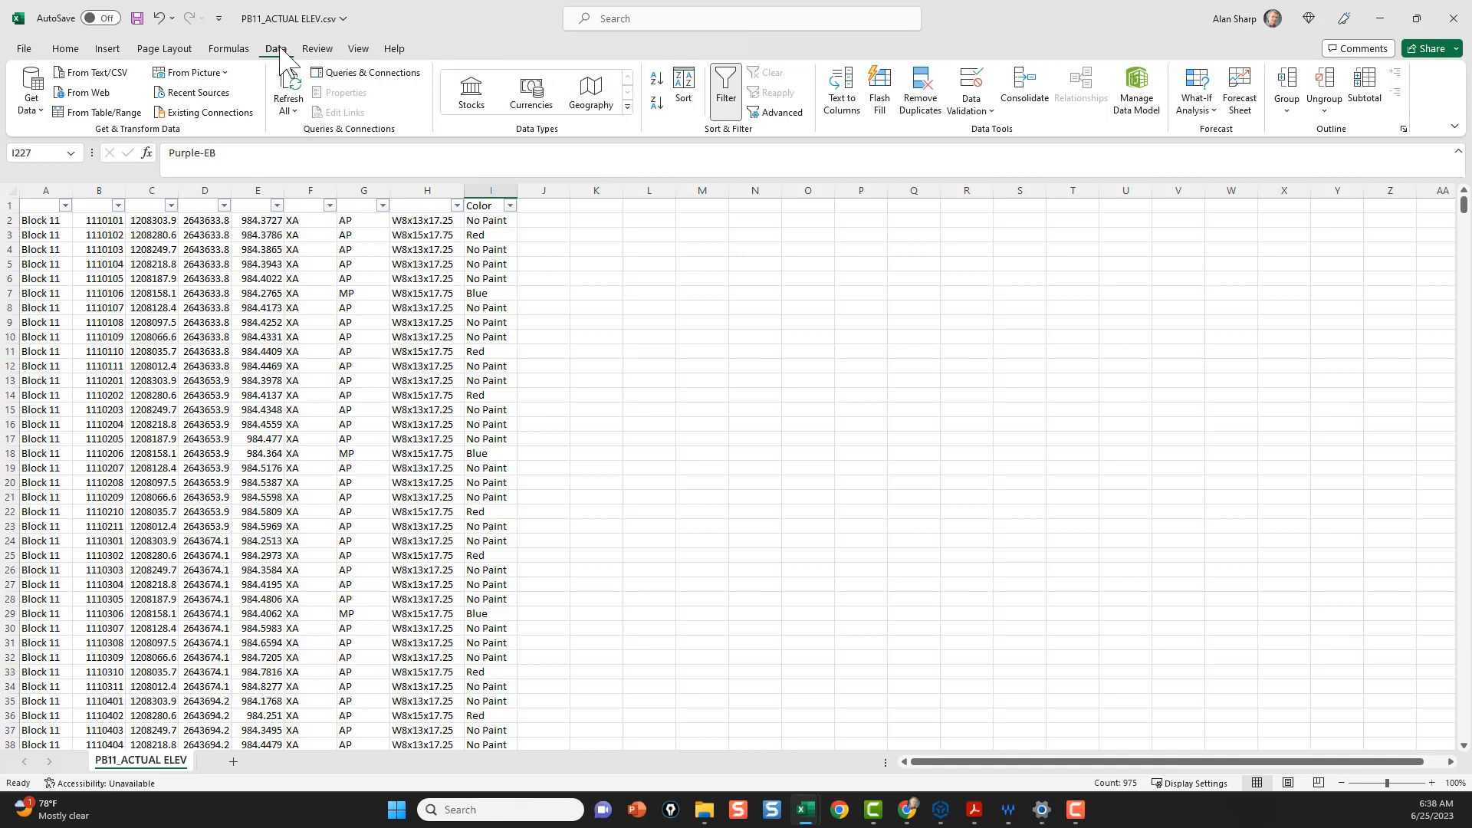
click(726, 90)
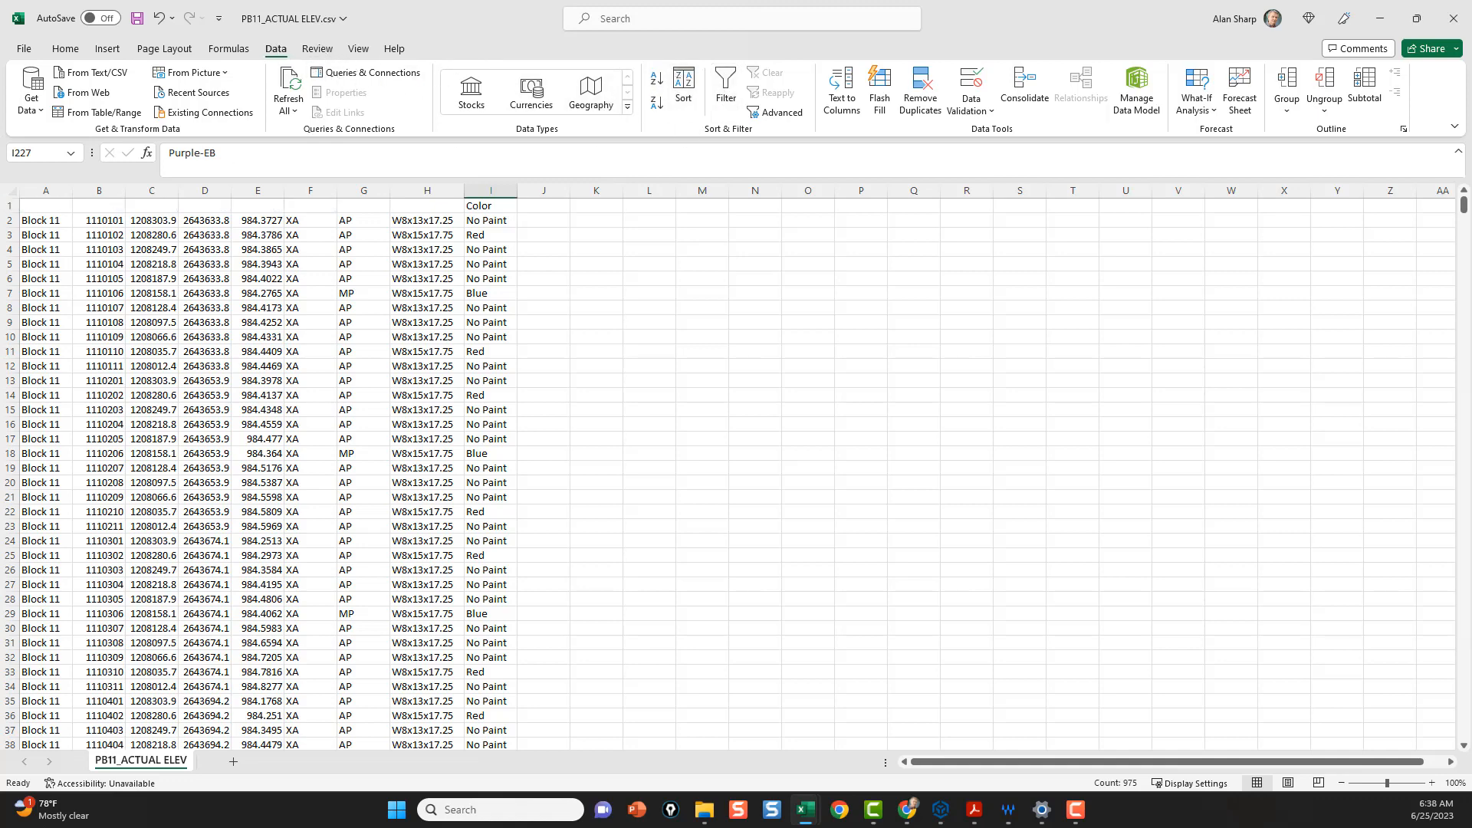
Step: Delete header row 1 from PB11_ACTUAL ELEV.csv, save the file and close it
click(7, 205)
right_click(7, 206)
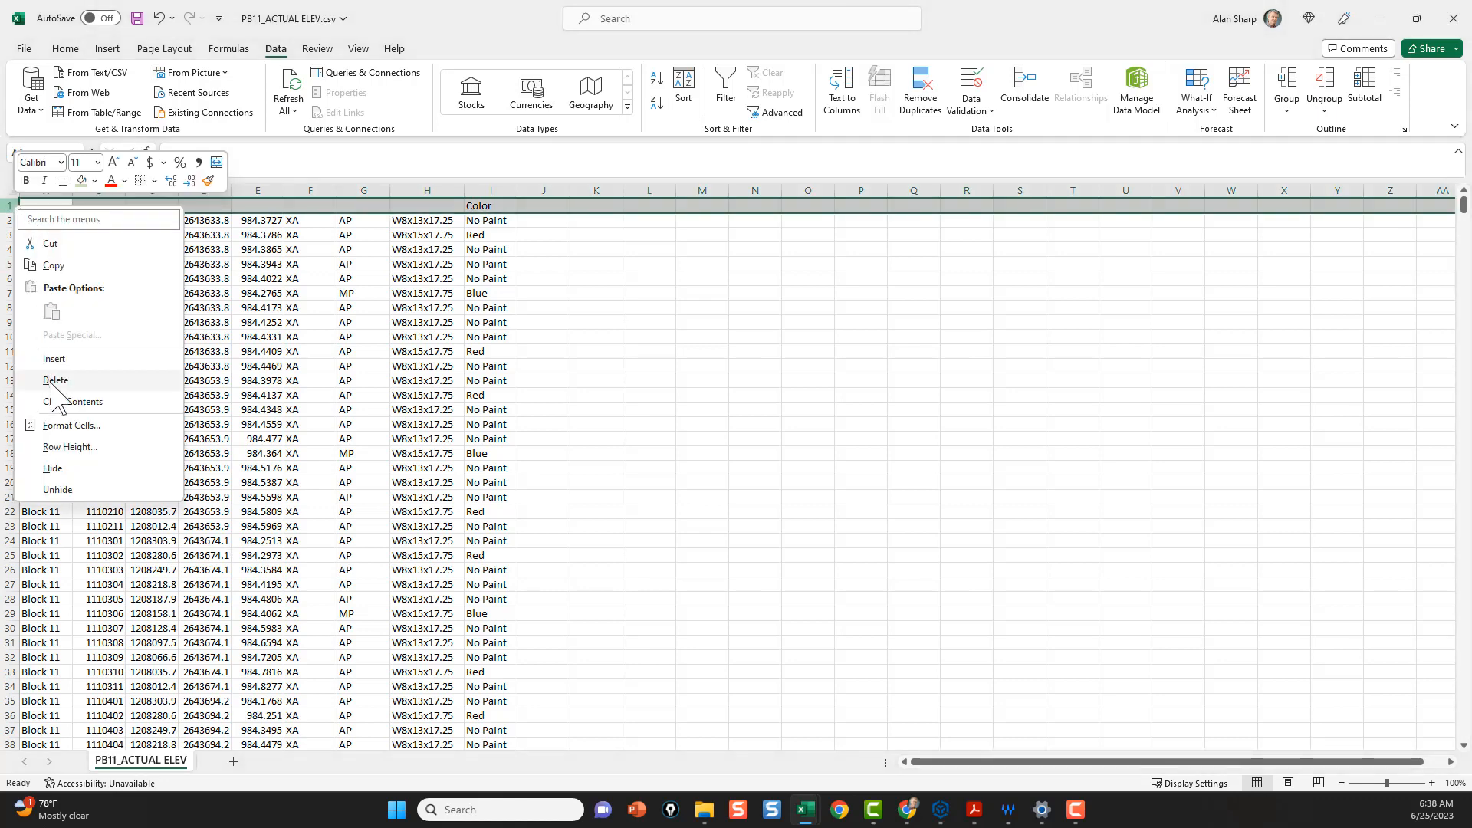
click(46, 383)
click(137, 17)
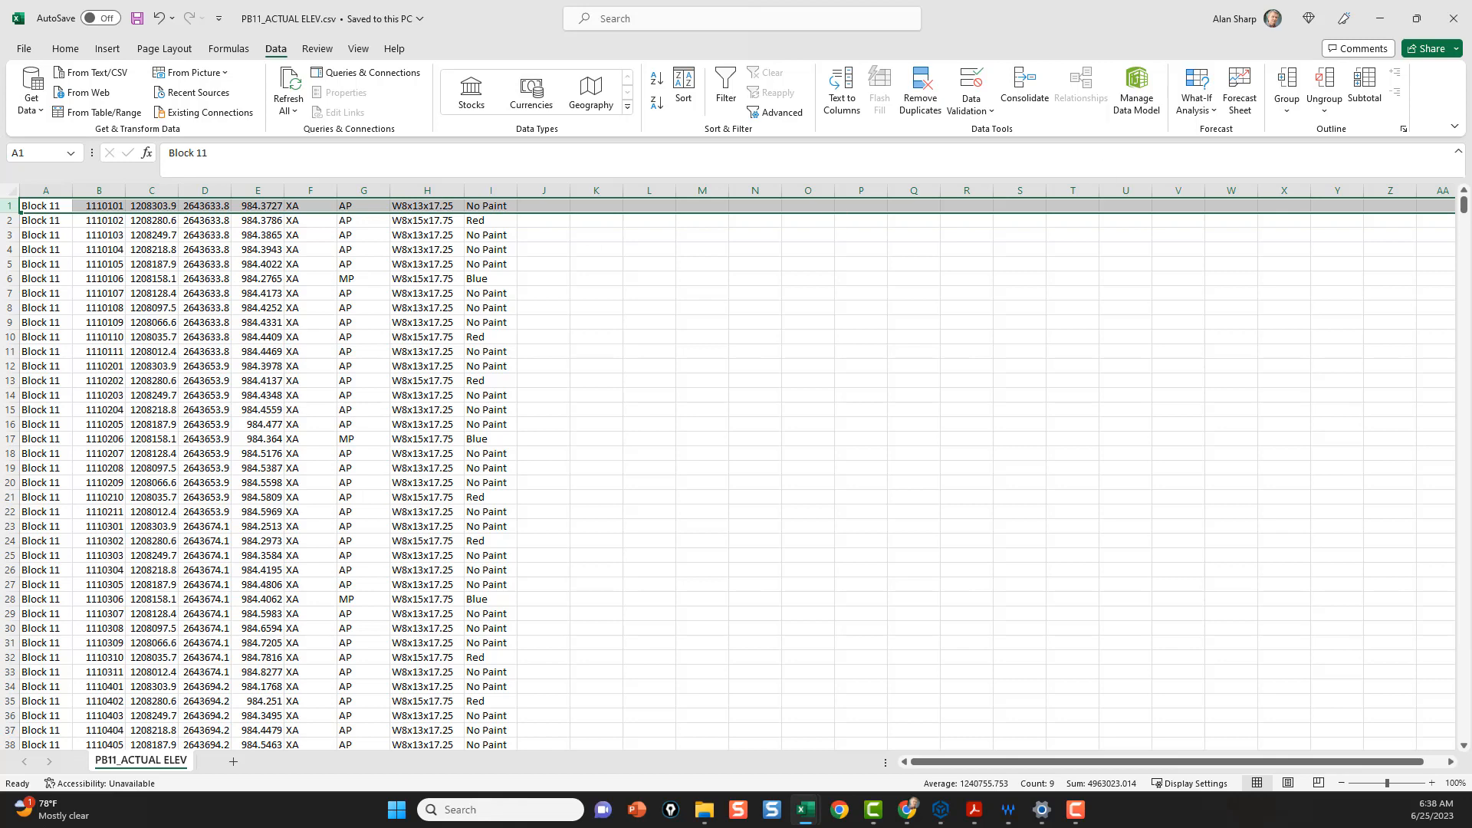
click(1453, 23)
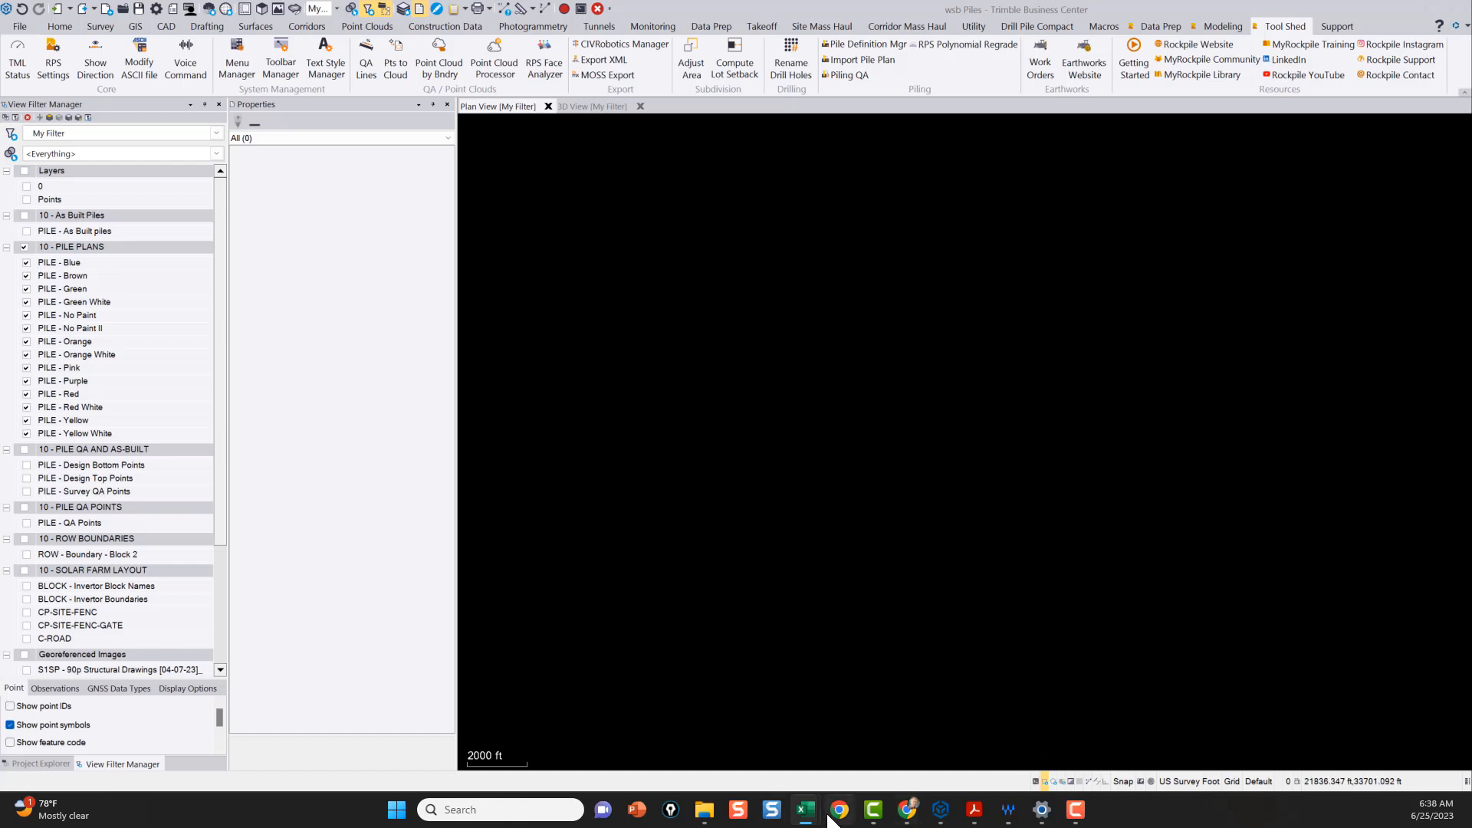
Step: Open Add 2.xlsx from the WSB Compiled Pile Plans folder in Excel and maximize its window
mouse_move(804, 811)
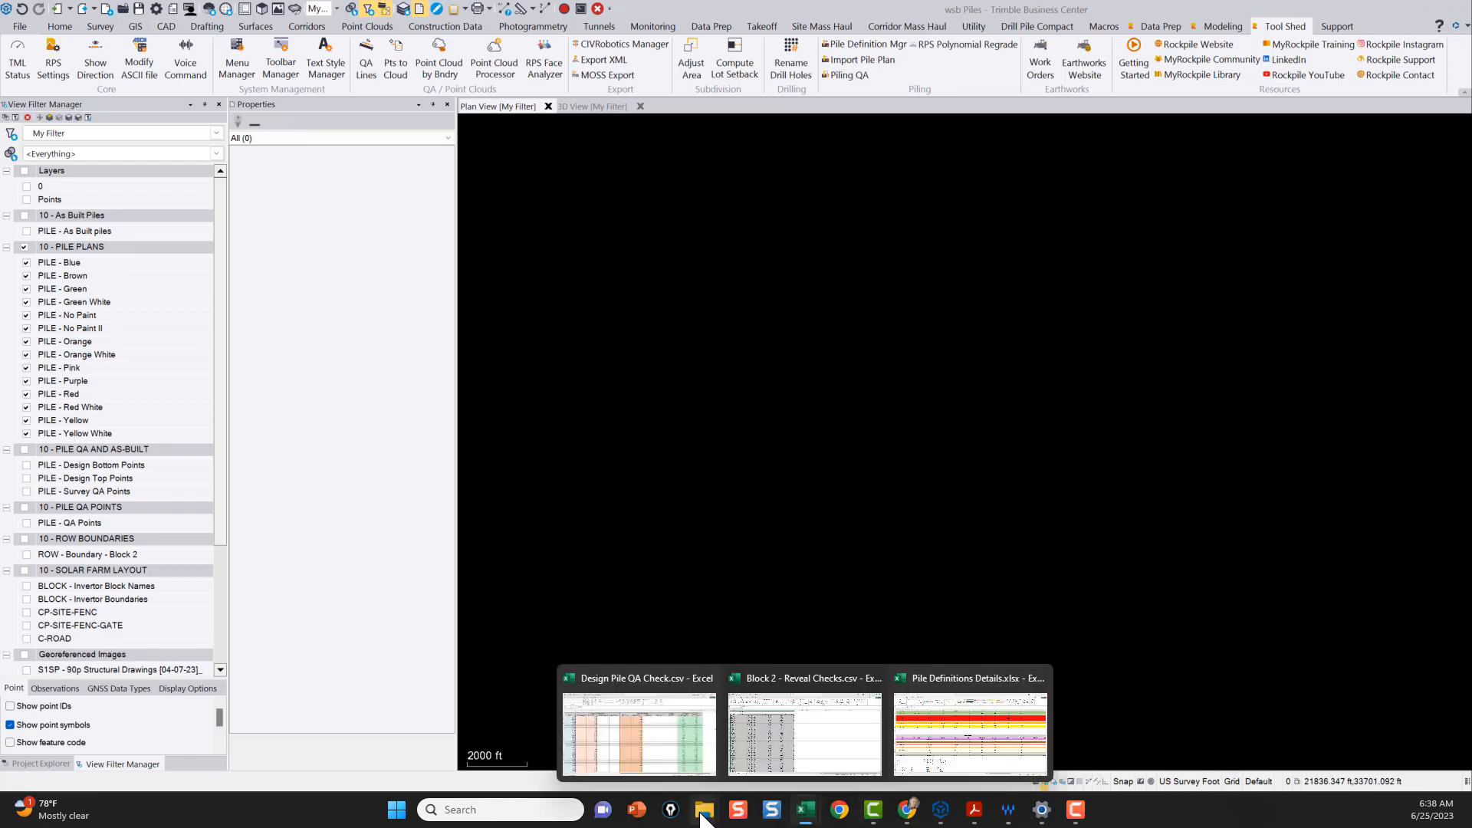
mouse_move(704, 810)
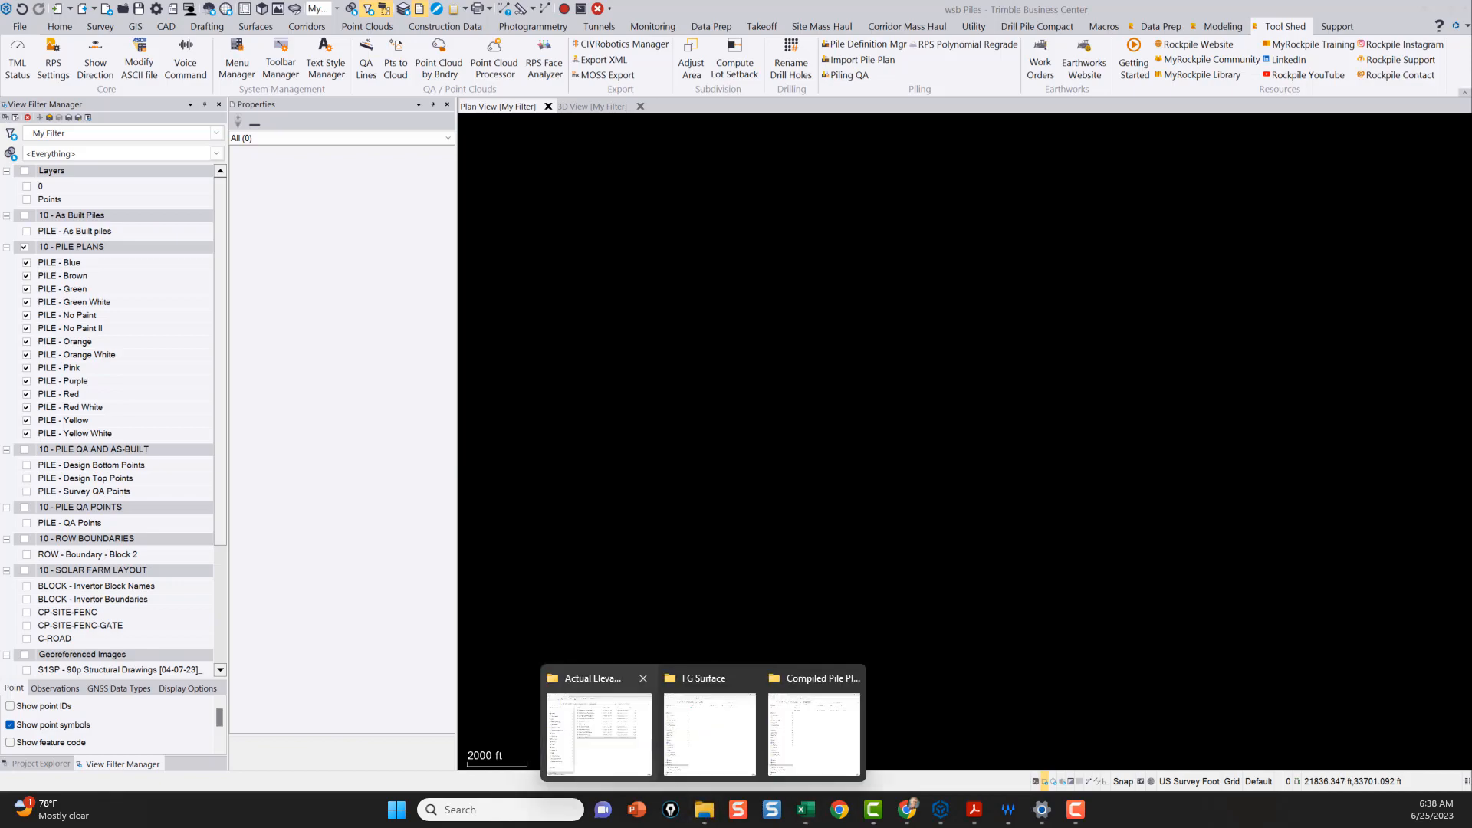
drag(1471, 337, 0, 199)
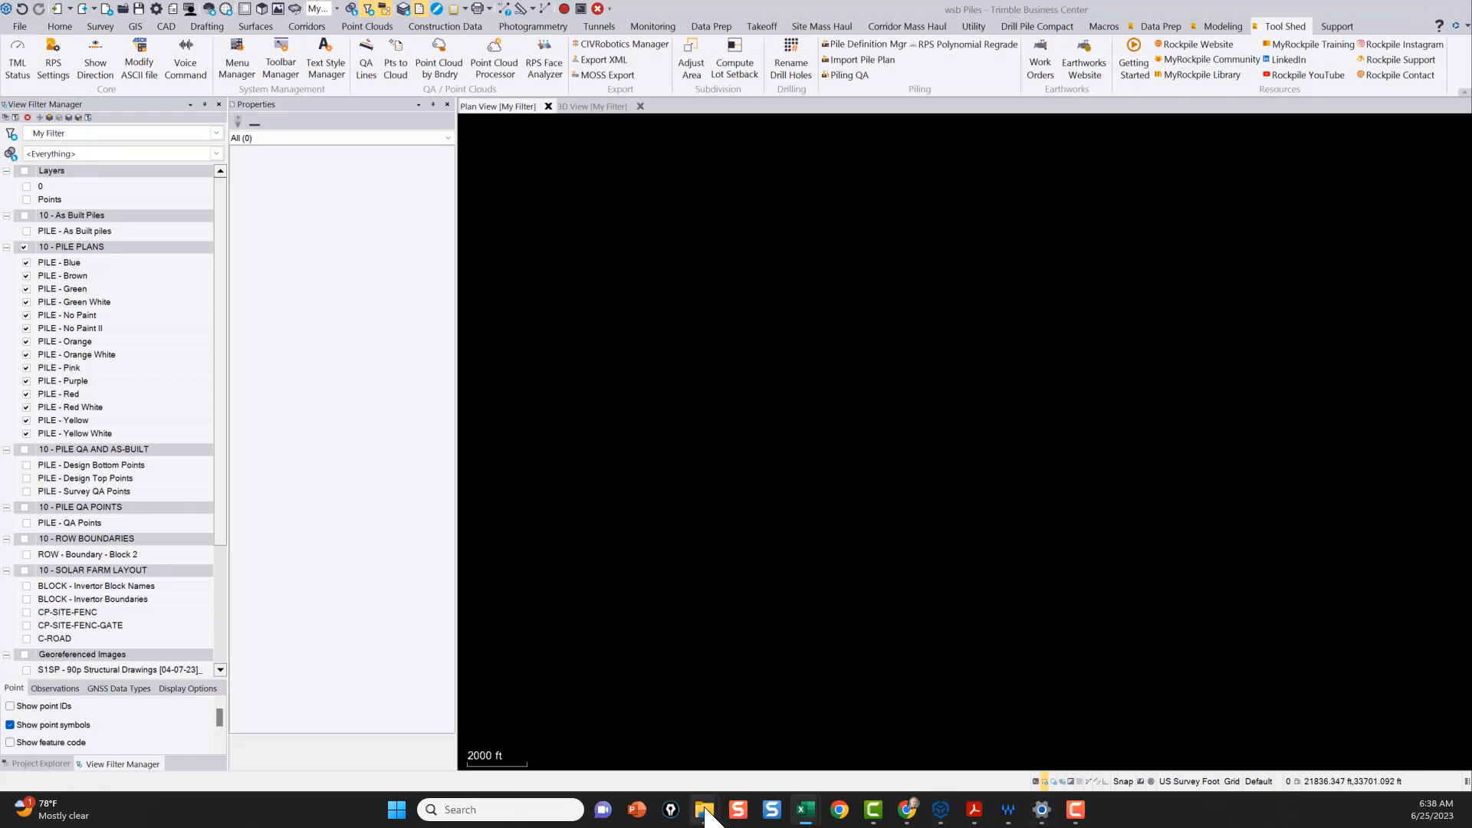
mouse_move(704, 815)
click(846, 740)
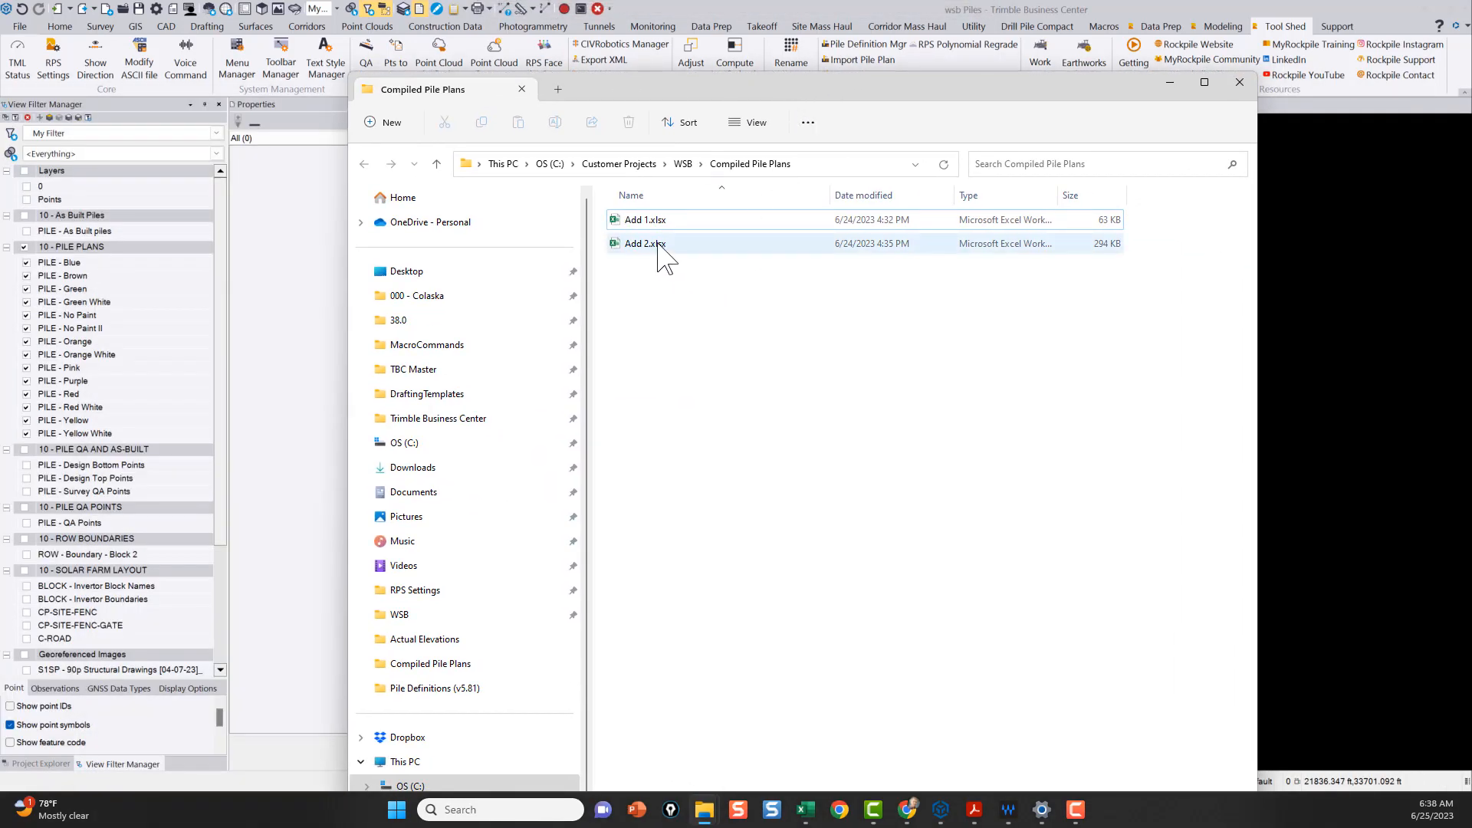
double_click(664, 250)
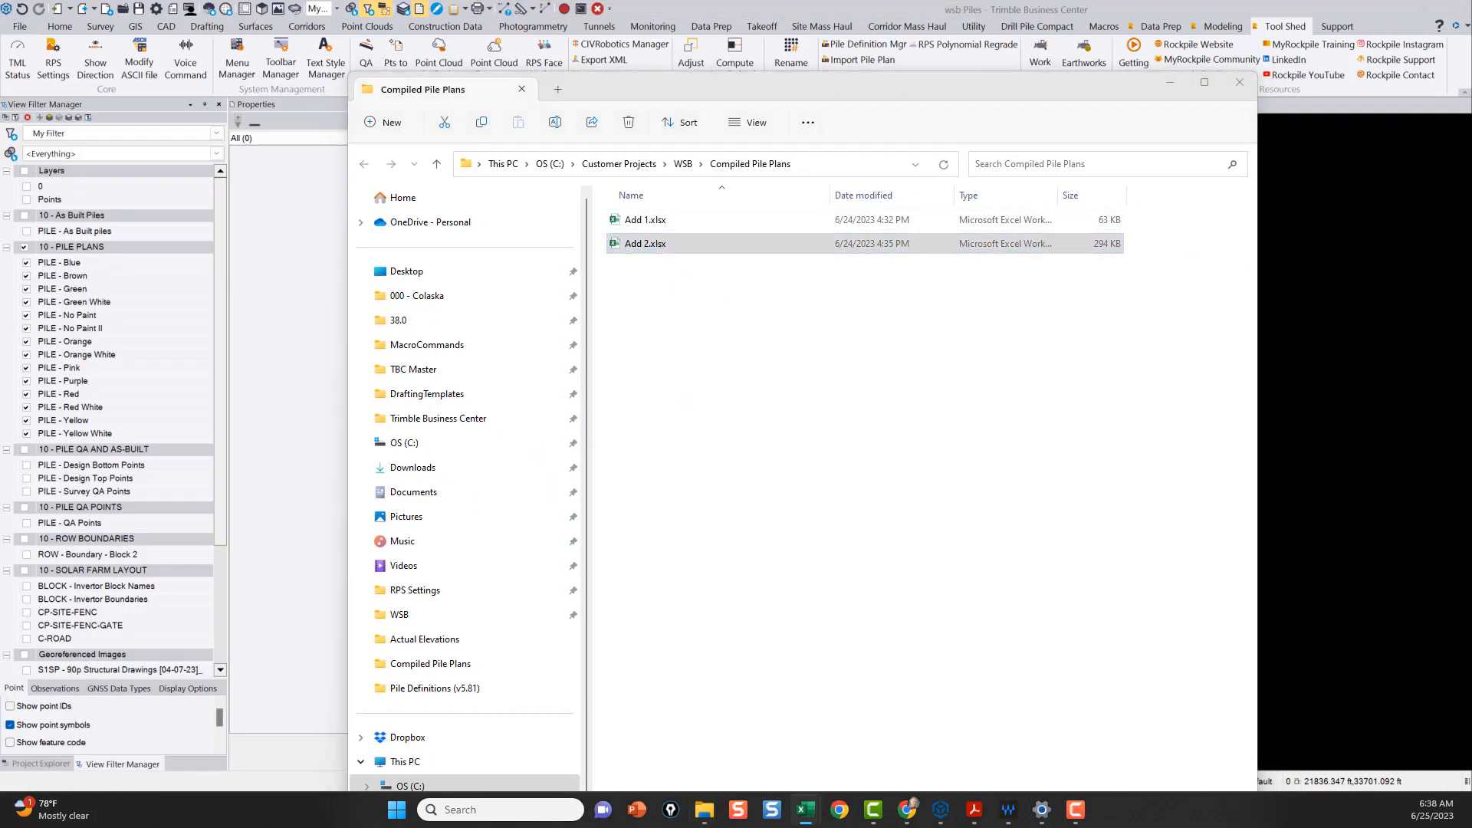
drag(920, 825, 862, 52)
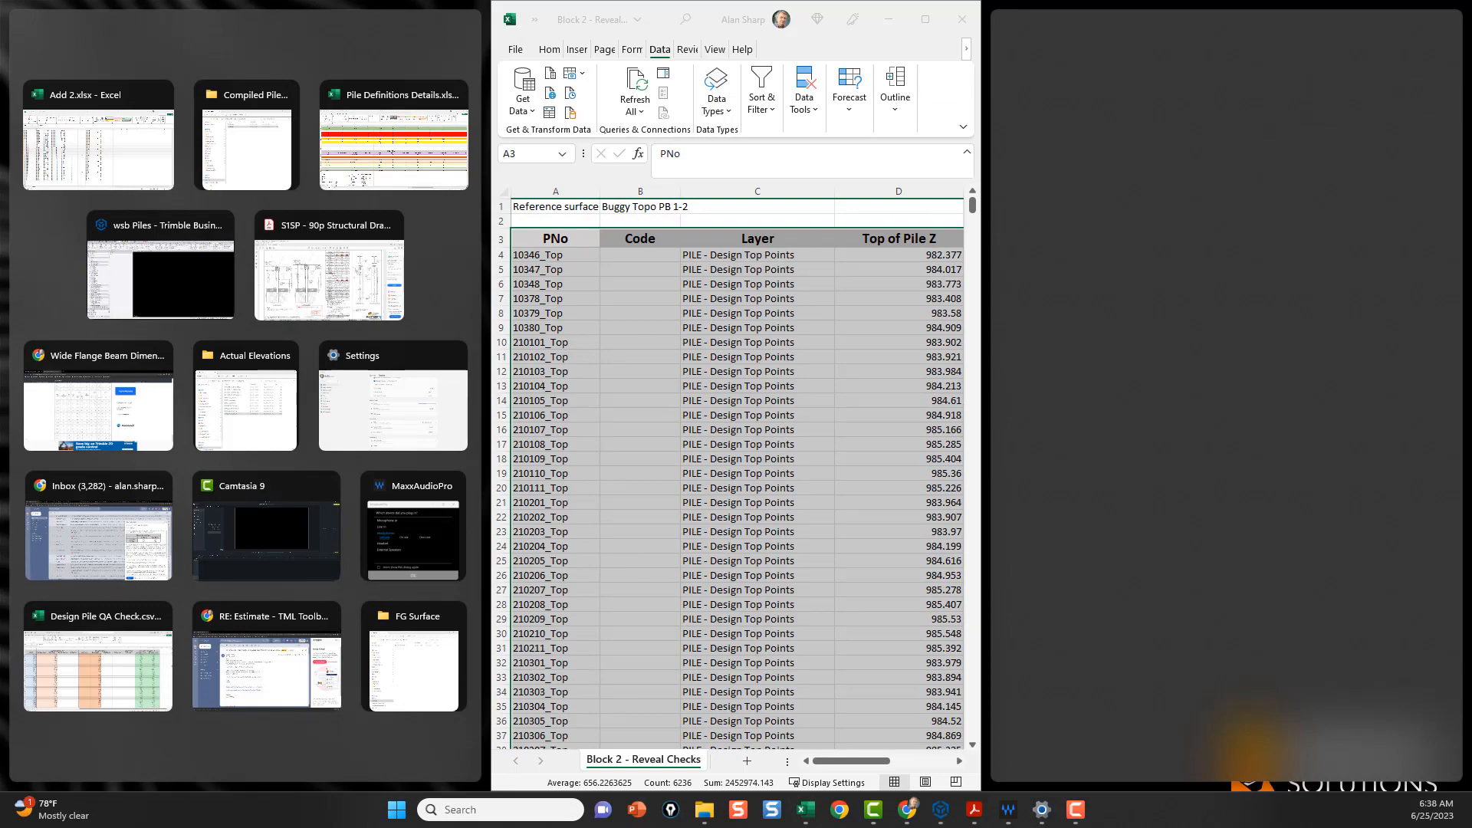
click(98, 146)
drag(330, 820, 521, 45)
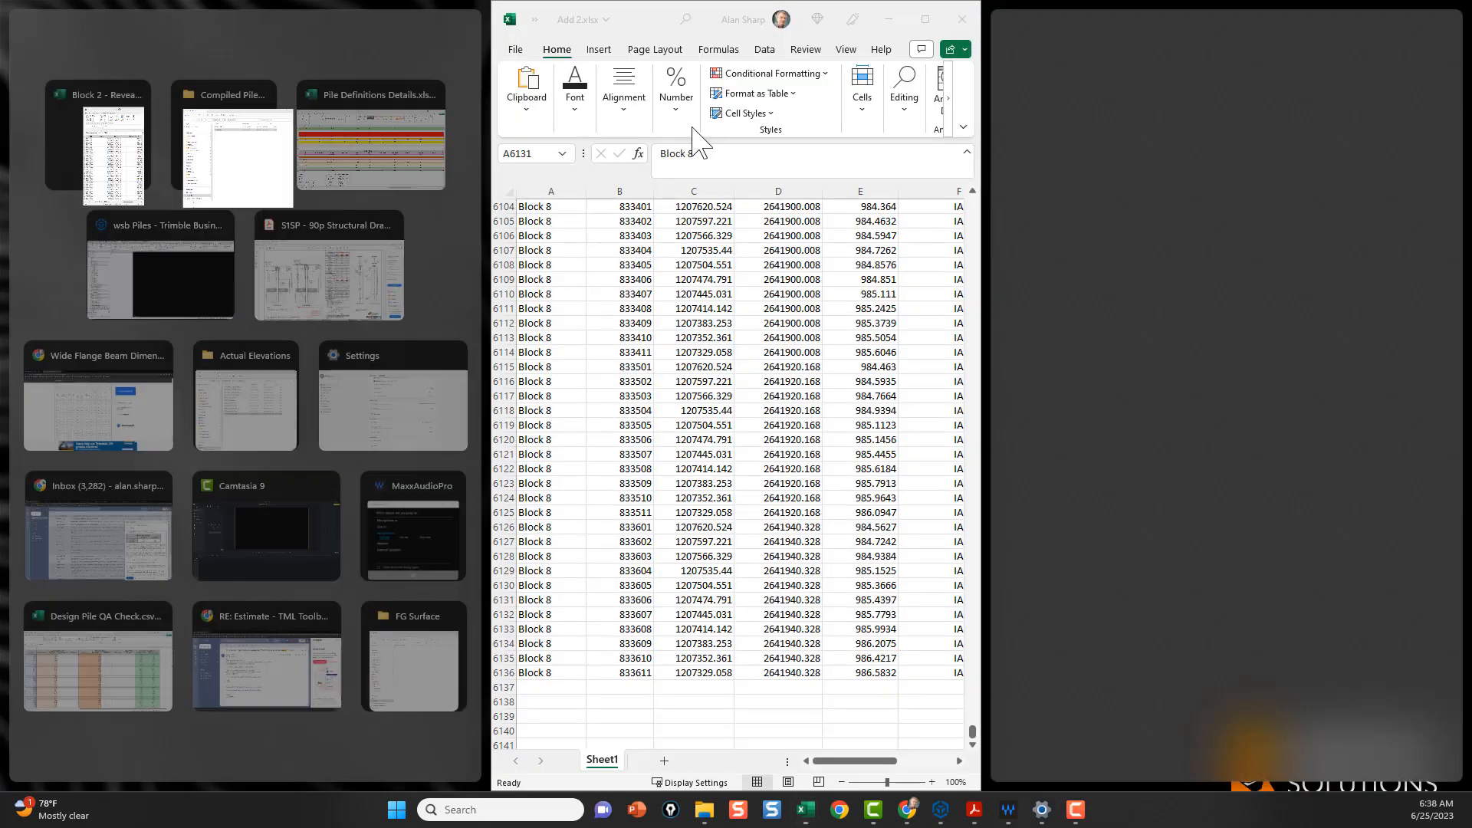
click(924, 20)
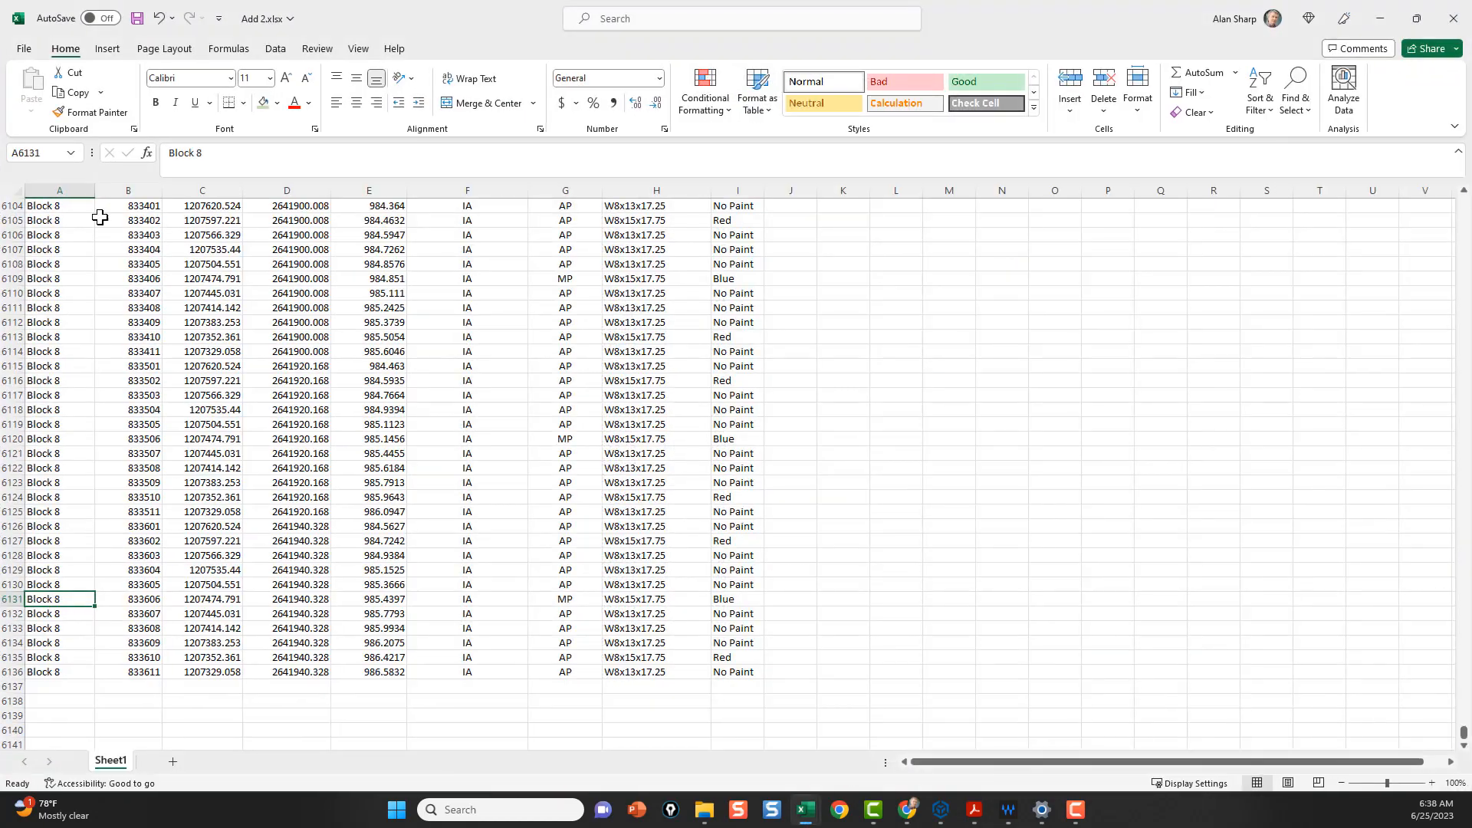
Step: Examine the row type column F for the Block 1-2 LBD piles and the first Block 11 rows at the start of the sheet
click(34, 627)
scroll(69, 559, up, 20)
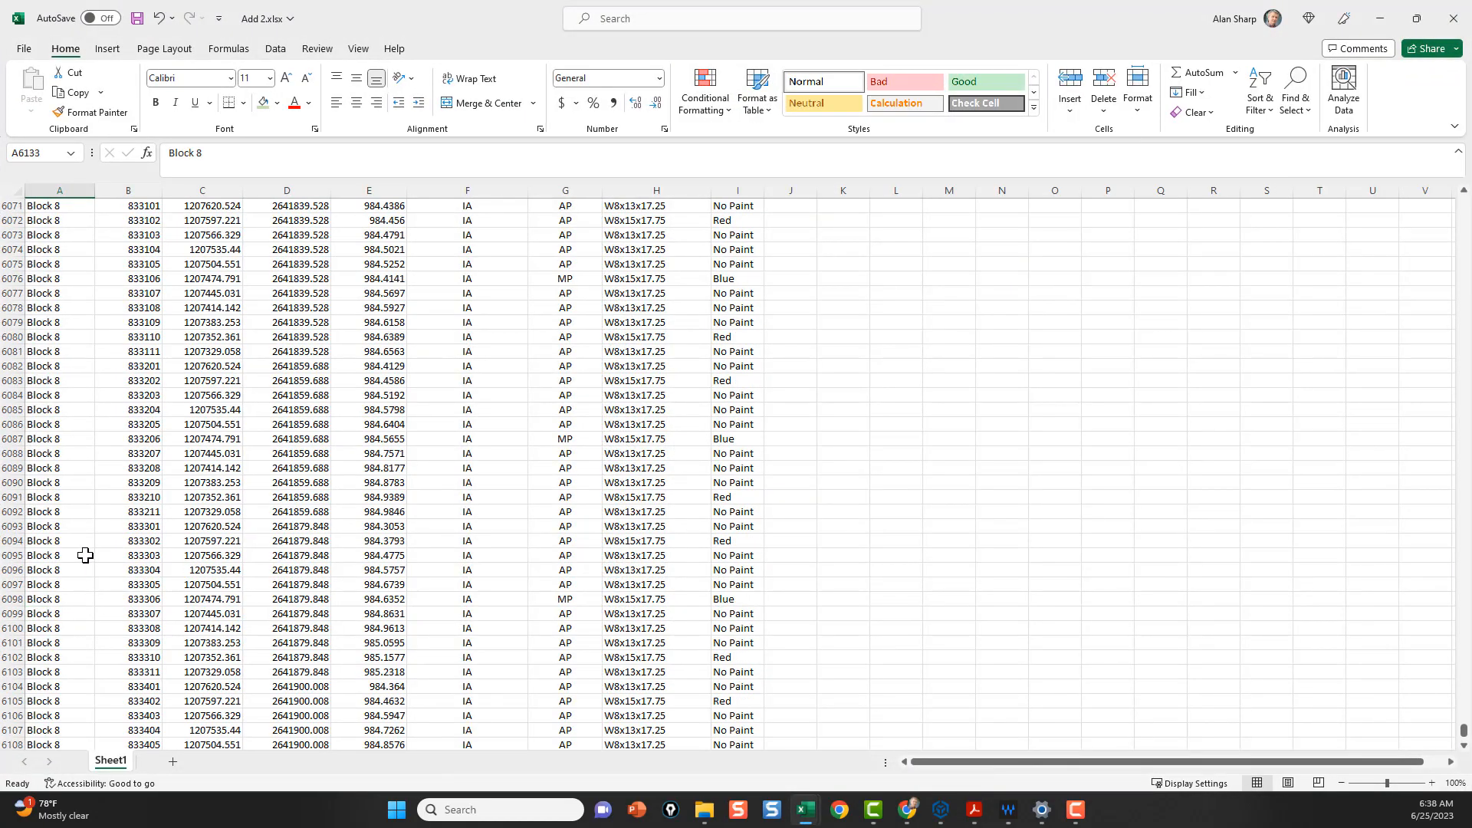
scroll(84, 555, up, 10)
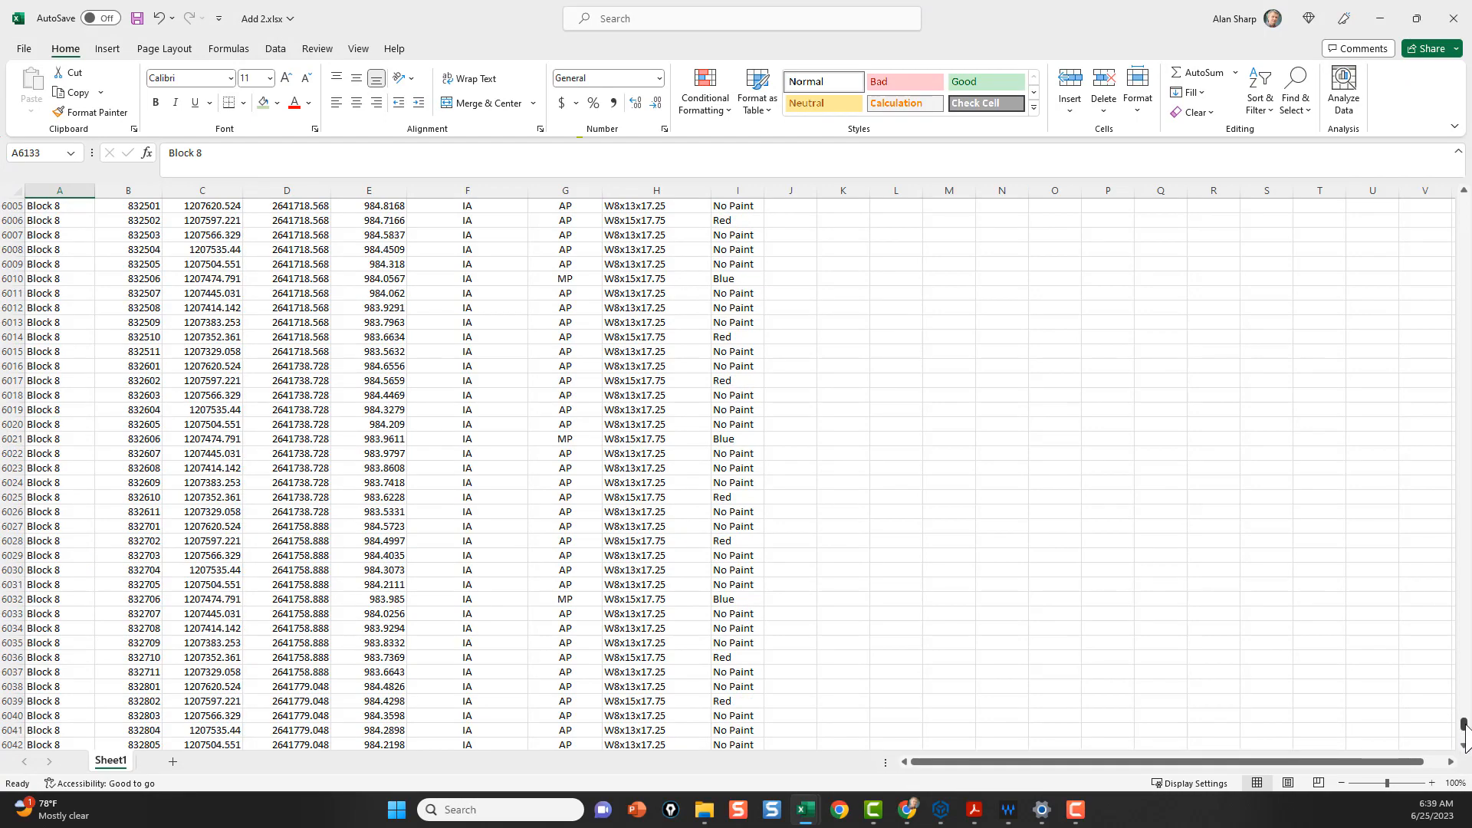
drag(1464, 725, 1405, 144)
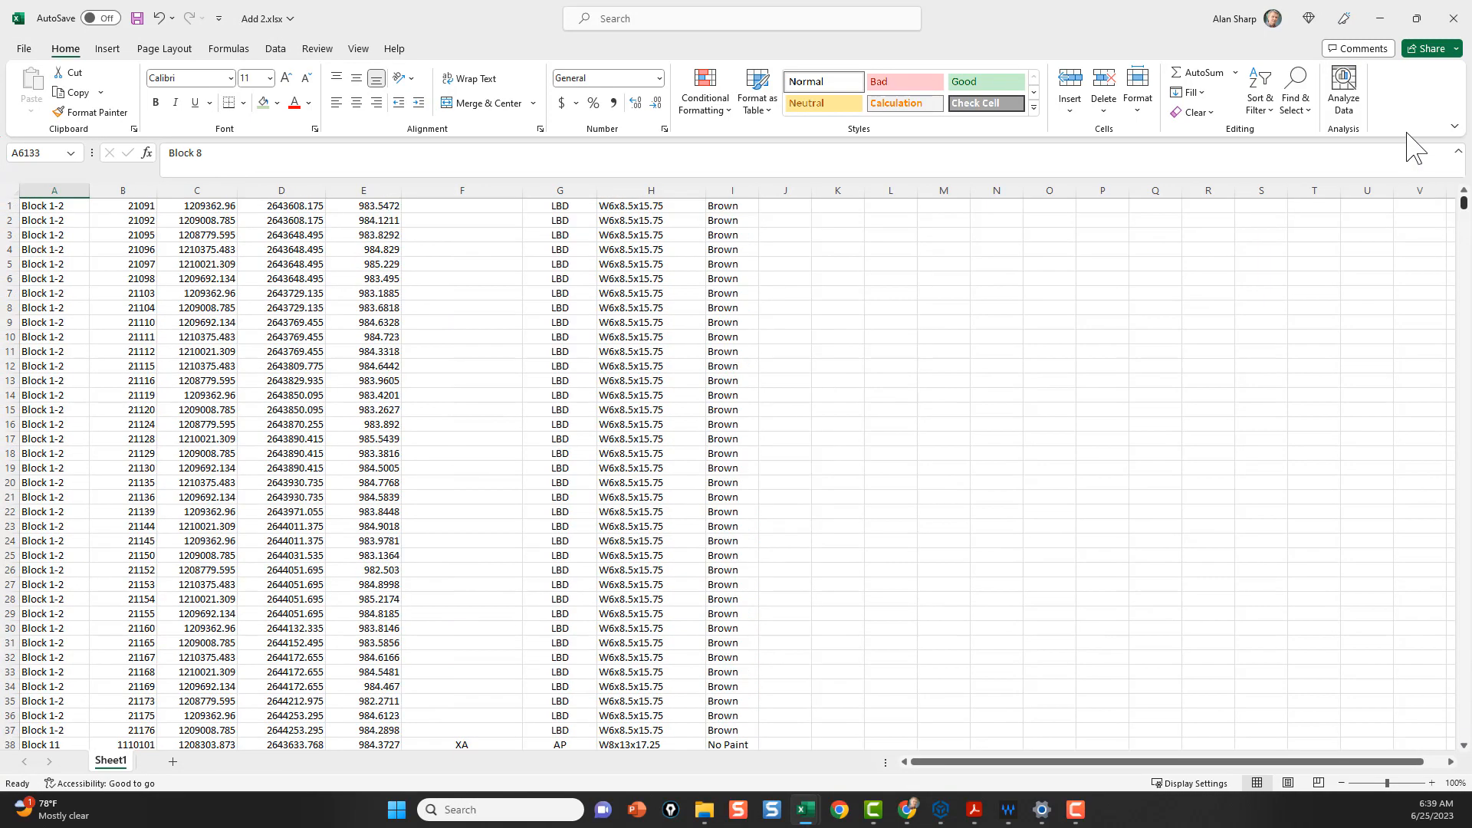
click(471, 279)
drag(457, 209, 463, 234)
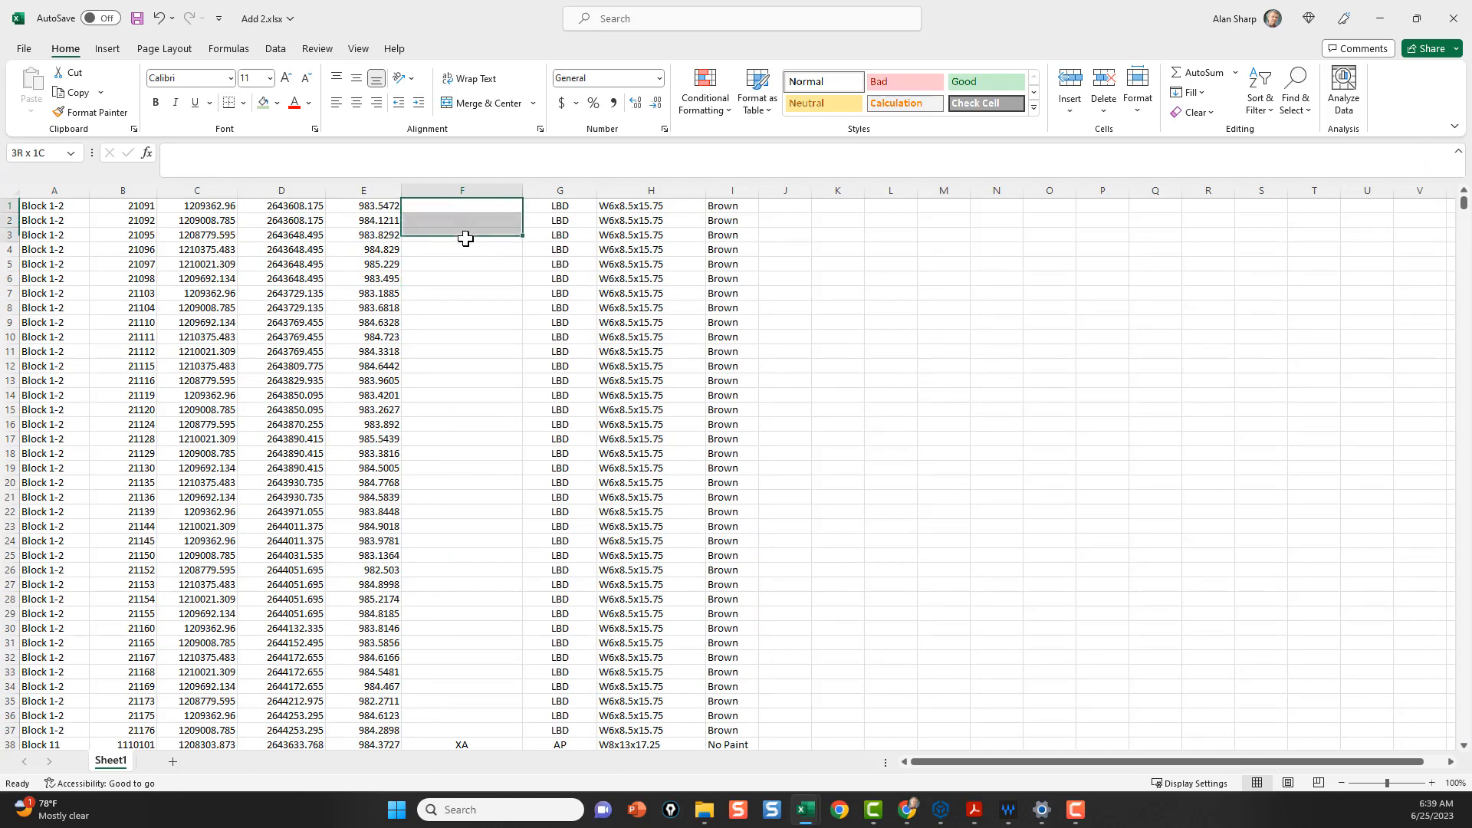
scroll(520, 317, down, 9)
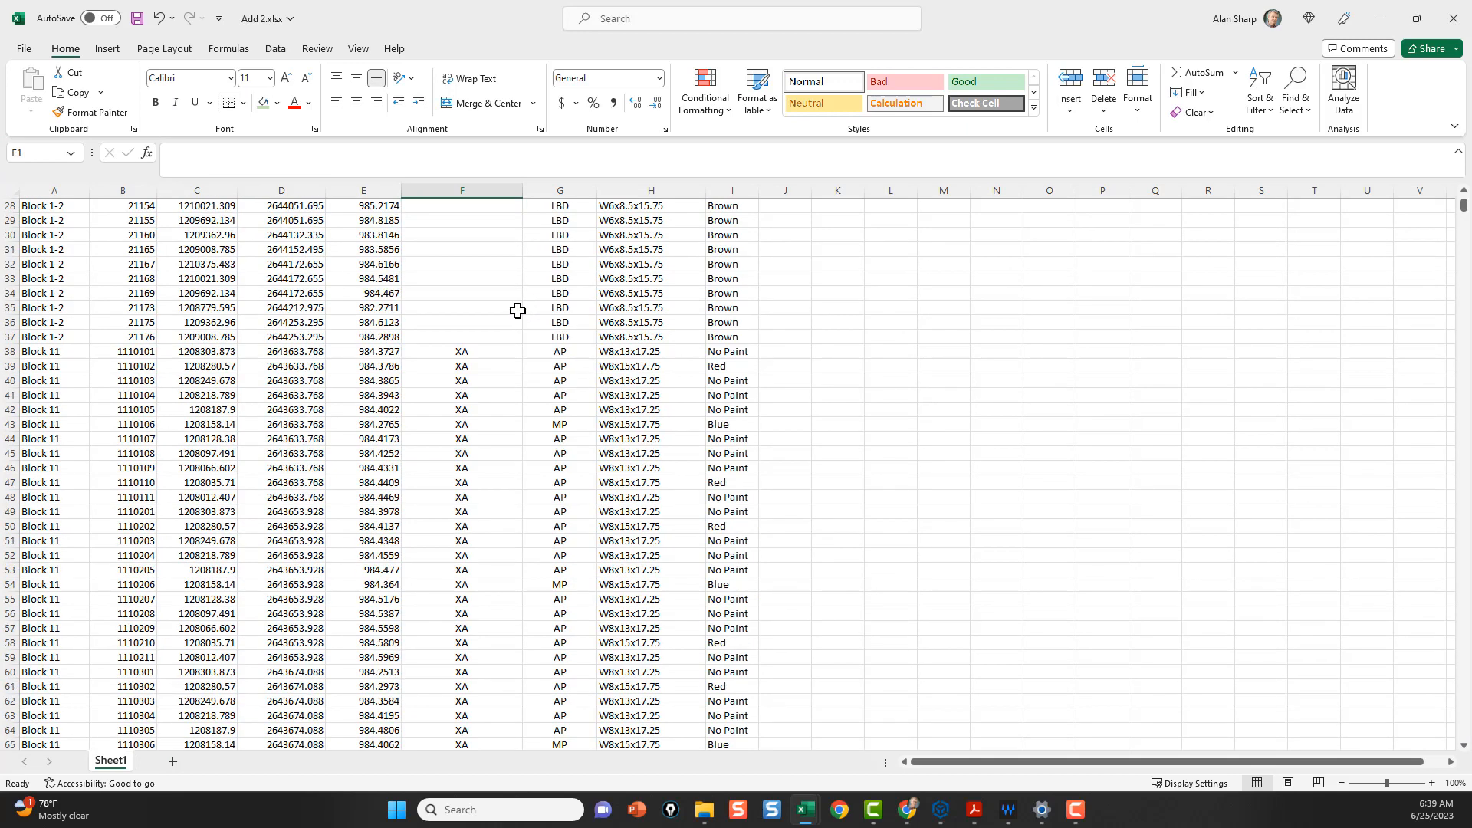
scroll(517, 310, up, 9)
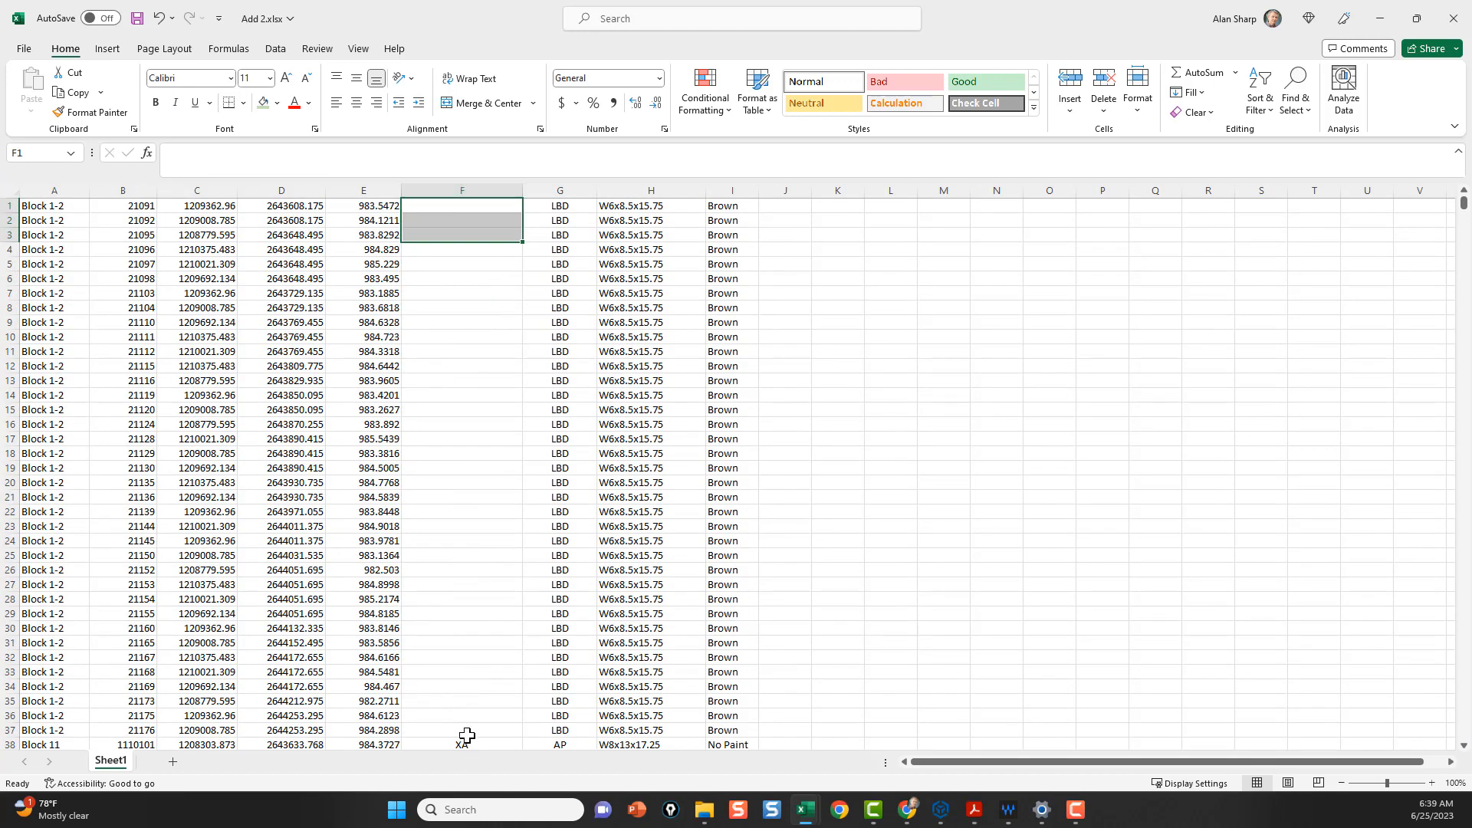
scroll(465, 727, down, 5)
scroll(463, 709, down, 1)
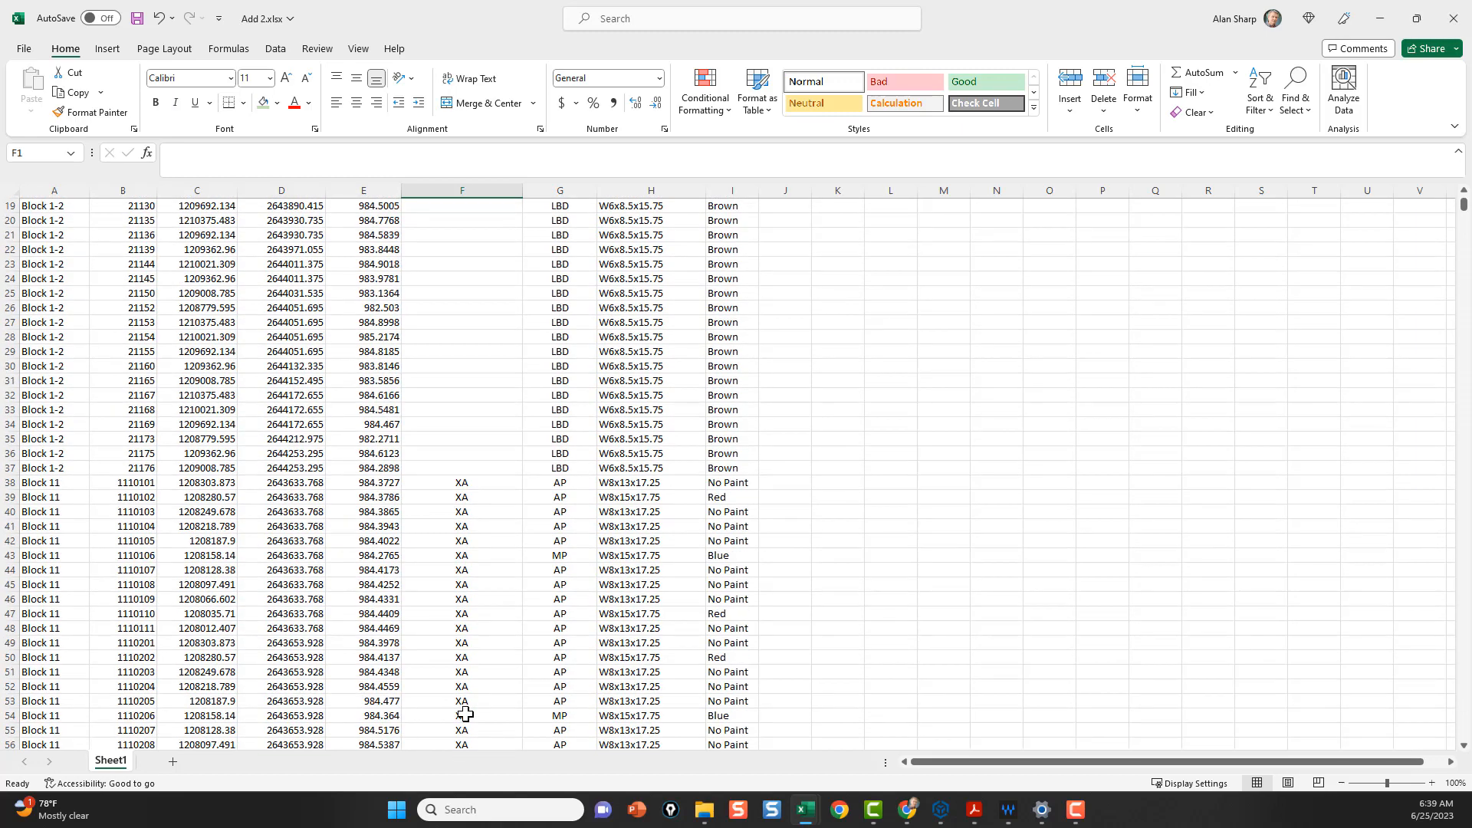
scroll(462, 706, up, 3)
scroll(423, 488, down, 3)
scroll(53, 637, up, 6)
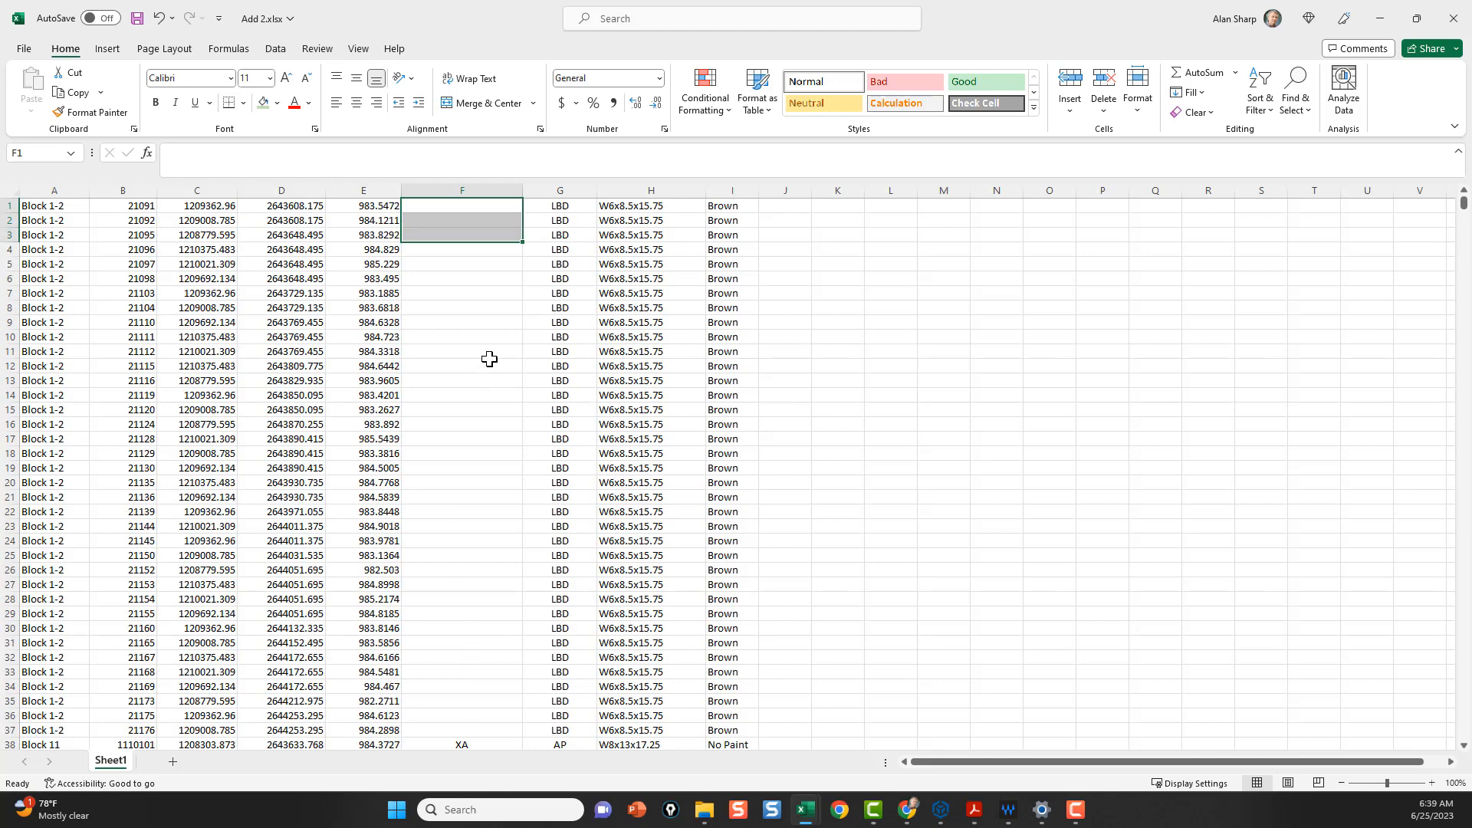
Step: Review the block names in column A from Block 1-2 through Block 11 and Block 10 down to the Block 7-11 rows
drag(68, 204, 81, 729)
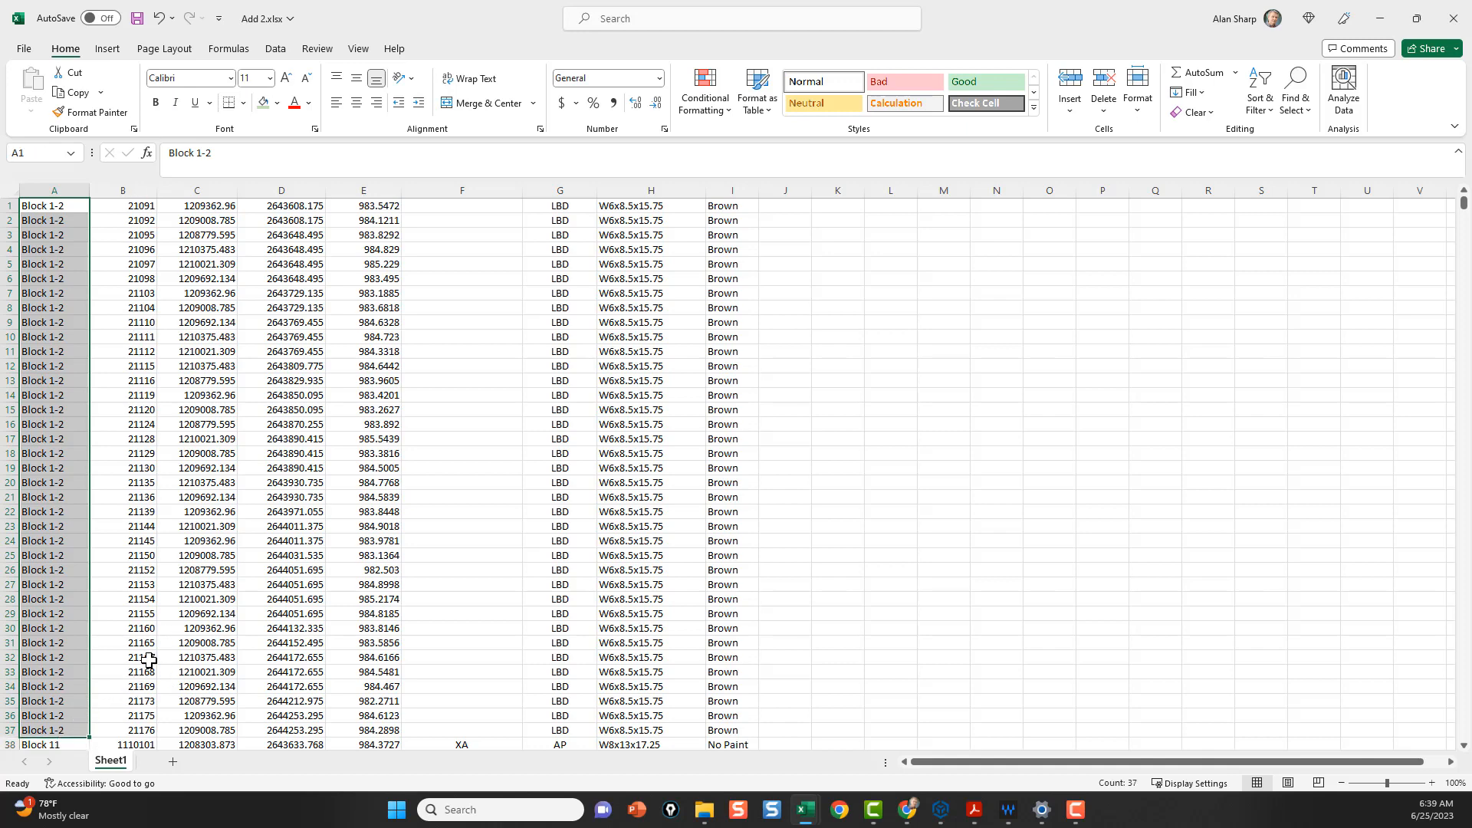
scroll(129, 573, down, 3)
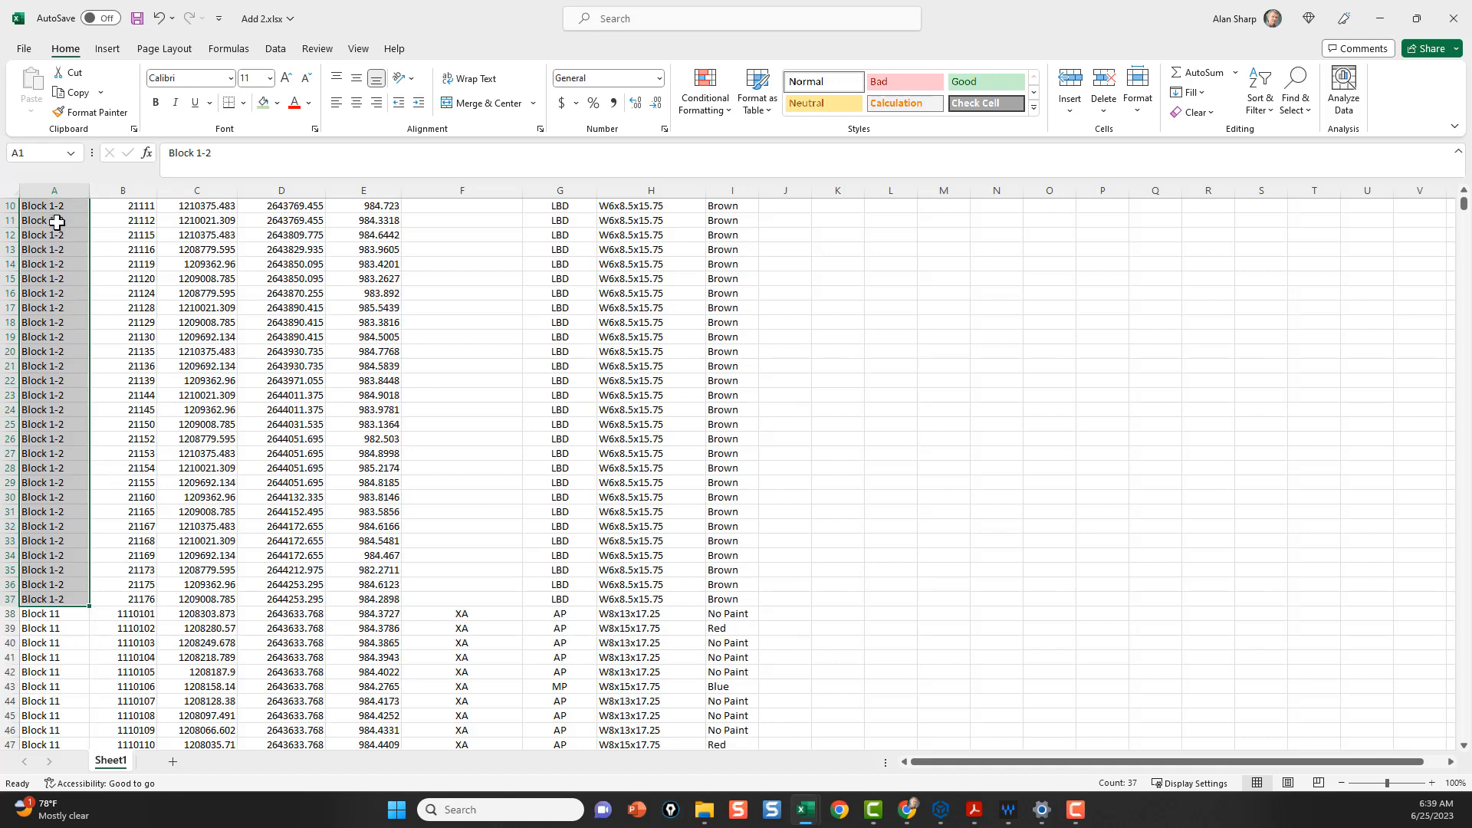
scroll(81, 562, down, 16)
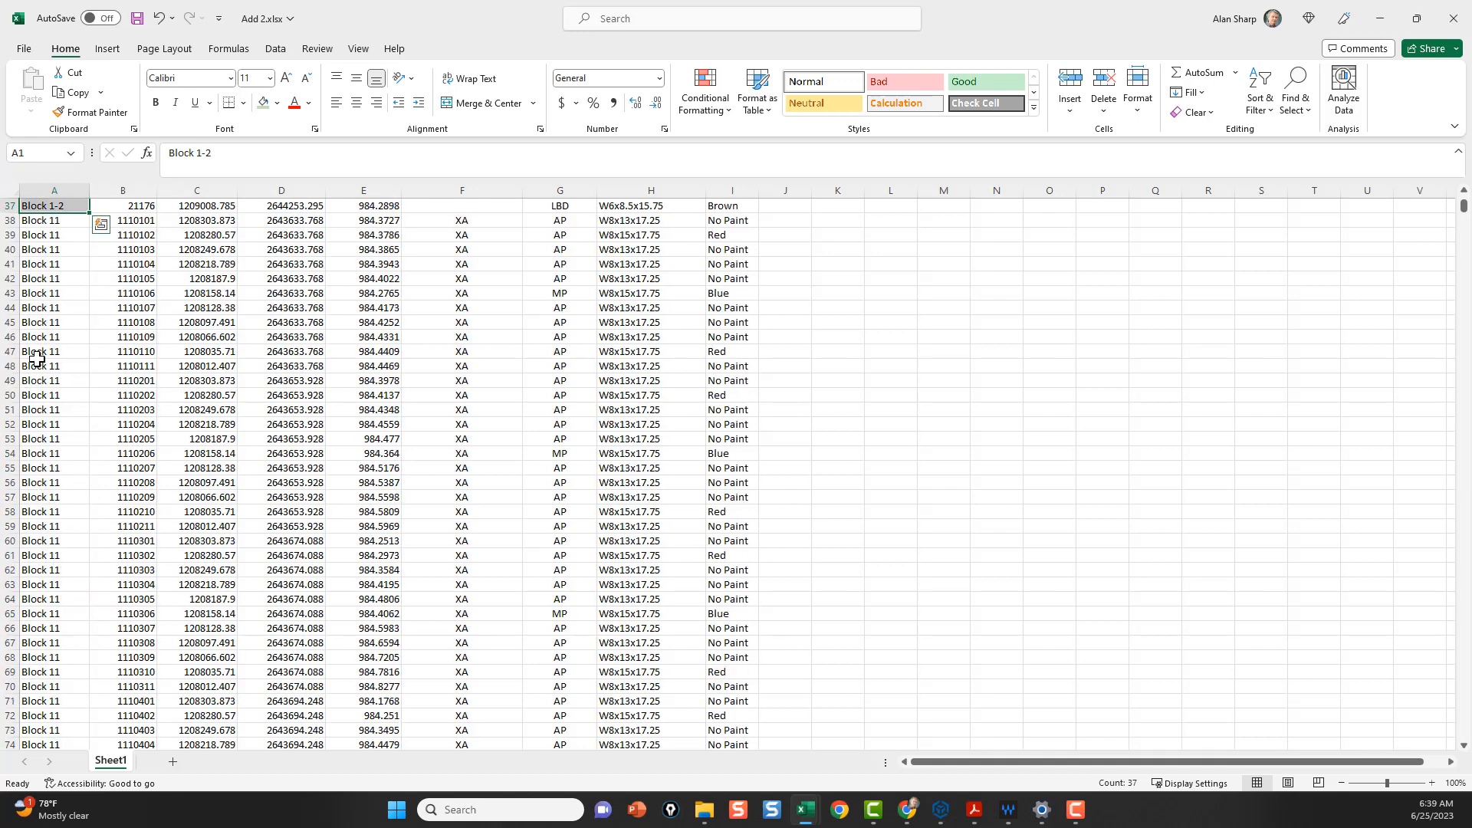
scroll(61, 636, down, 20)
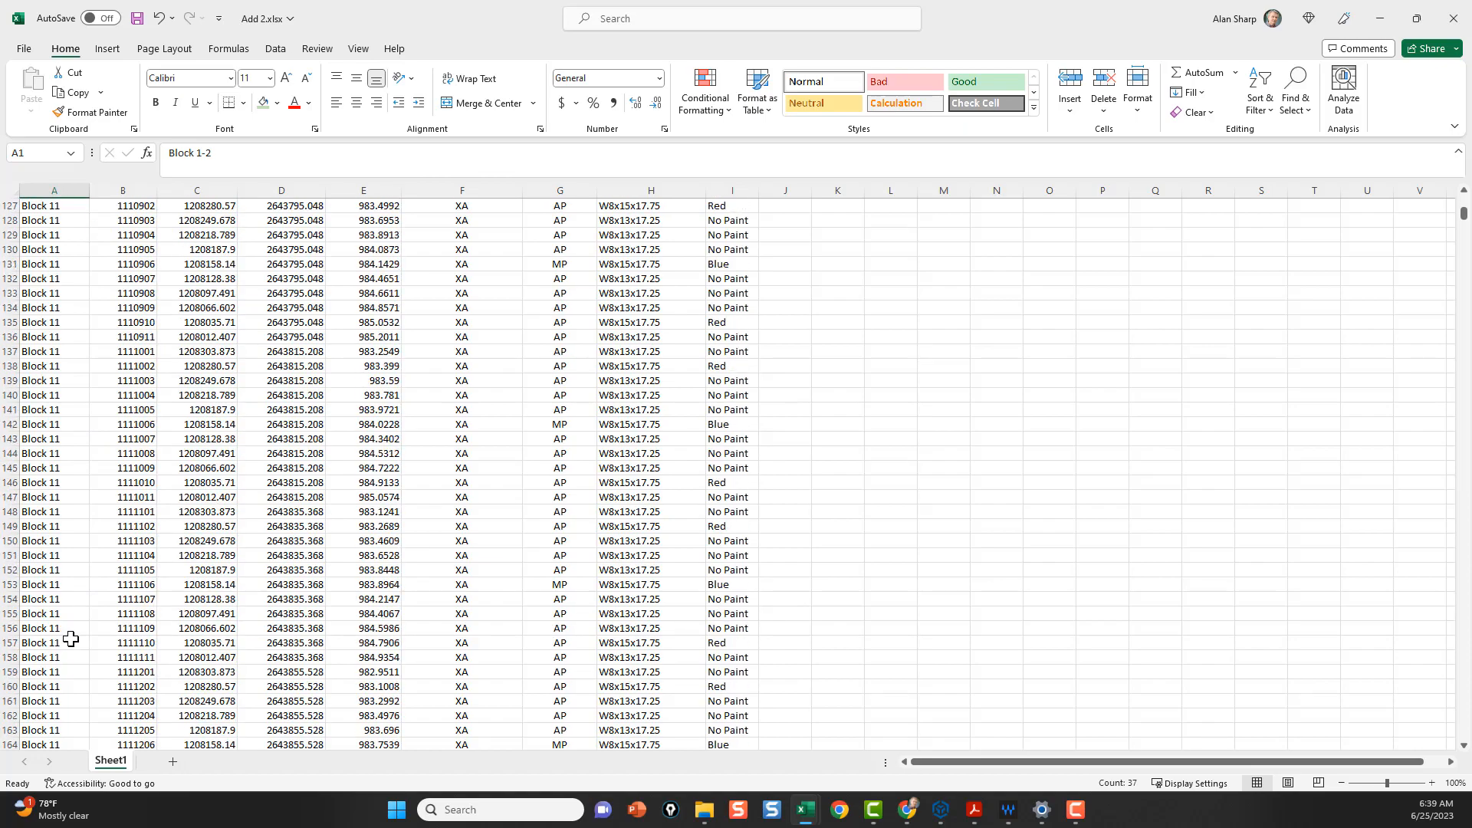
key(Page_Down)
key(Page_Down)
key(Page_Down)
key(Page_Down)
key(Page_Down)
key(Page_Down)
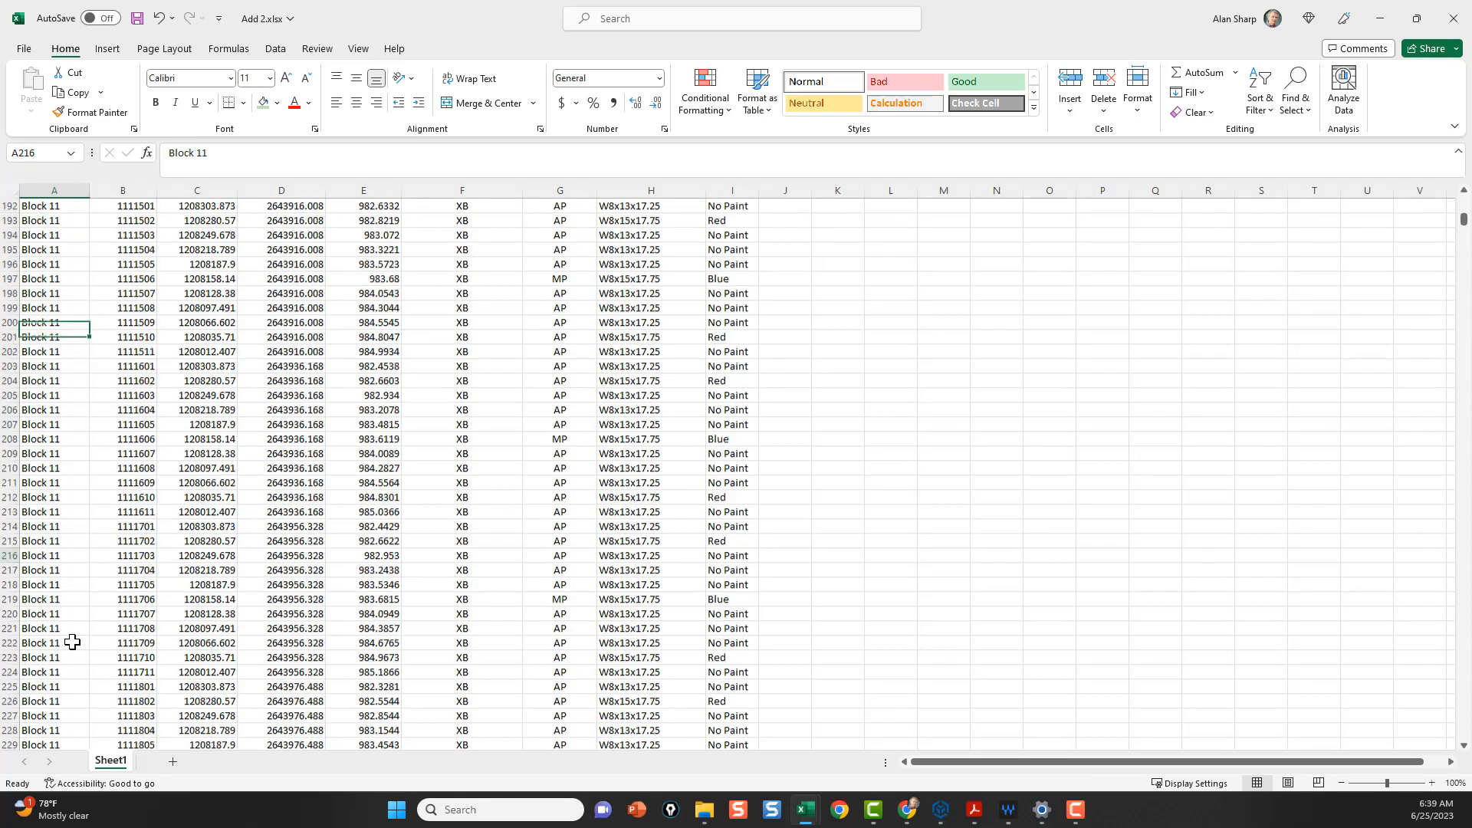
key(Page_Down)
key(Page_Down)
key(Page_Down)
key(Page_Down)
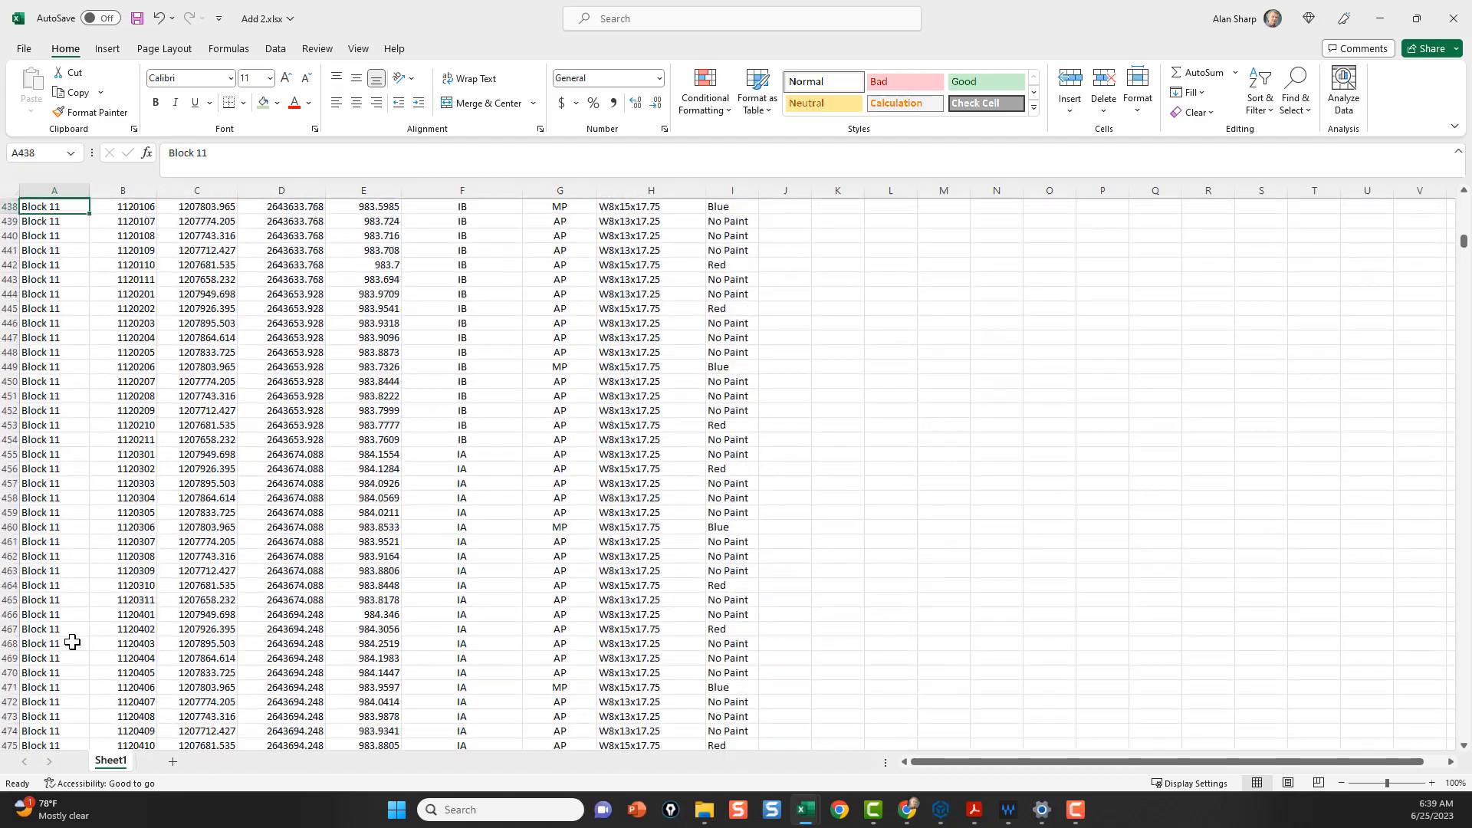
key(Page_Down)
key(Page_Down)
key(Page_Down)
key(Page_Down)
key(Page_Down)
key(Page_Down)
key(Page_Down)
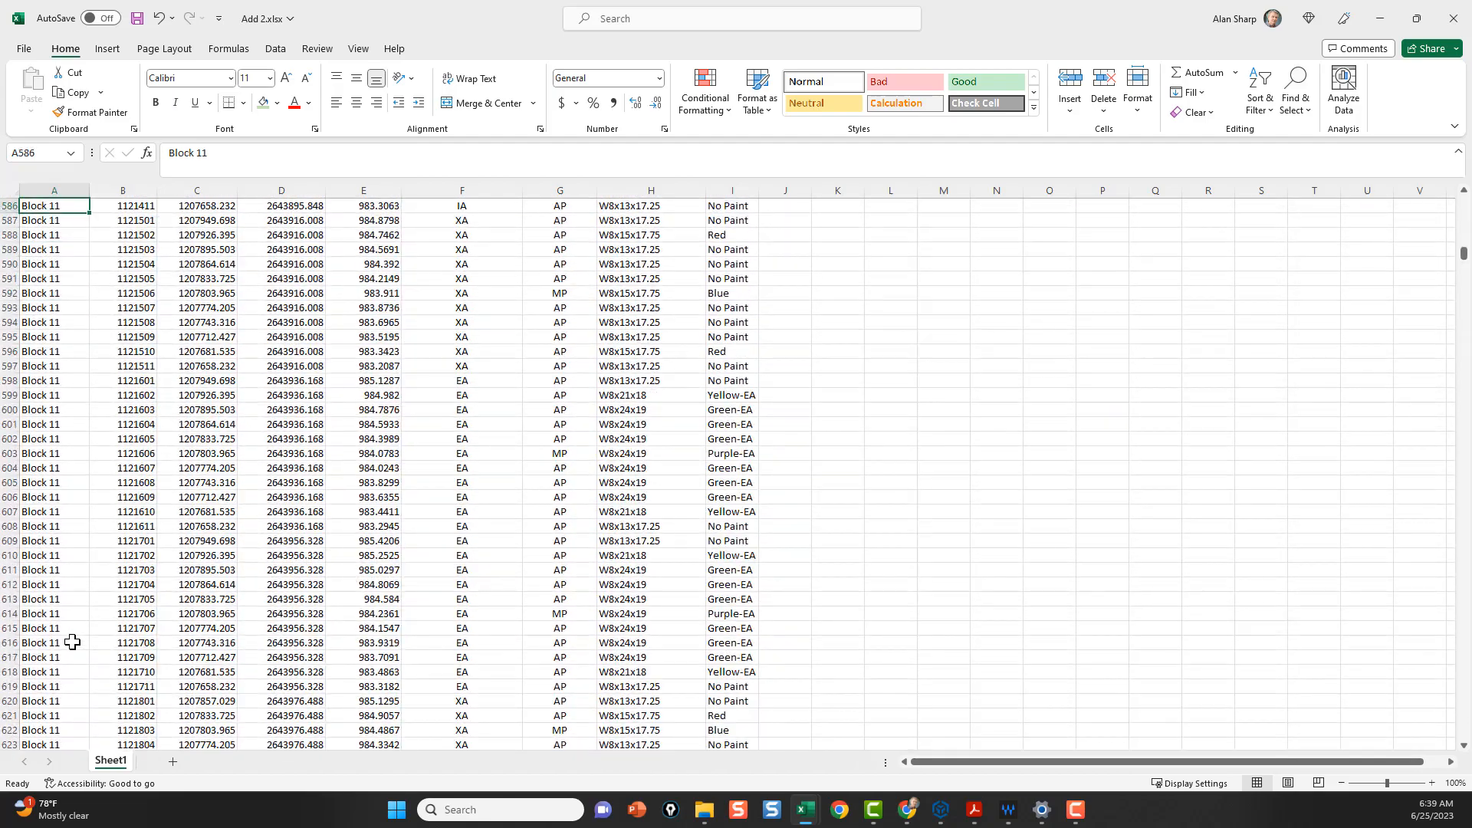
key(Page_Down)
key(Page_Down)
key(Page_Down)
key(Page_Down)
key(Page_Down)
key(Page_Down)
key(Page_Down)
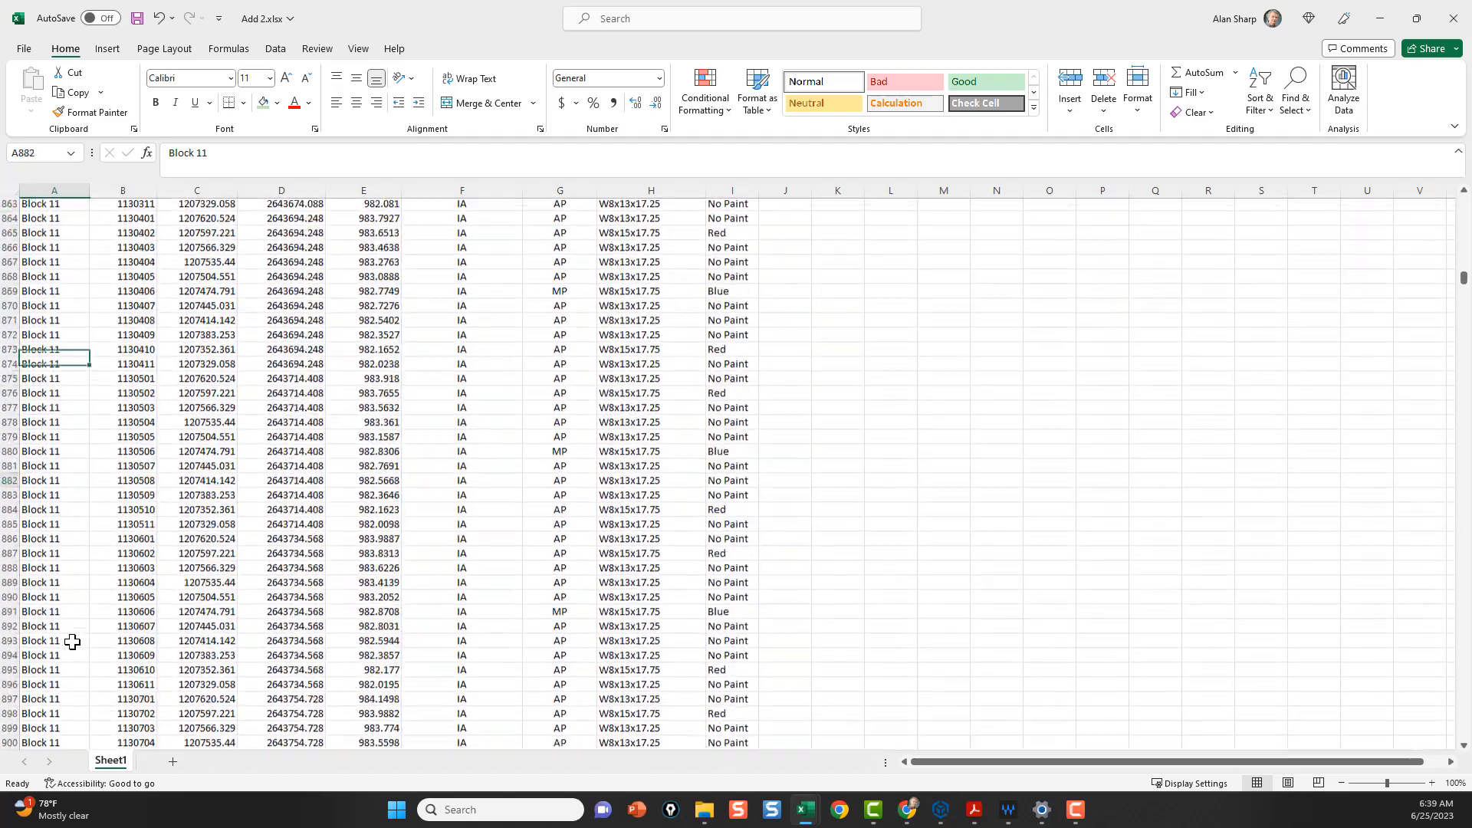
key(Page_Down)
key(Page_Down)
key(Page_Down)
key(Page_Down)
key(Page_Down)
key(Page_Down)
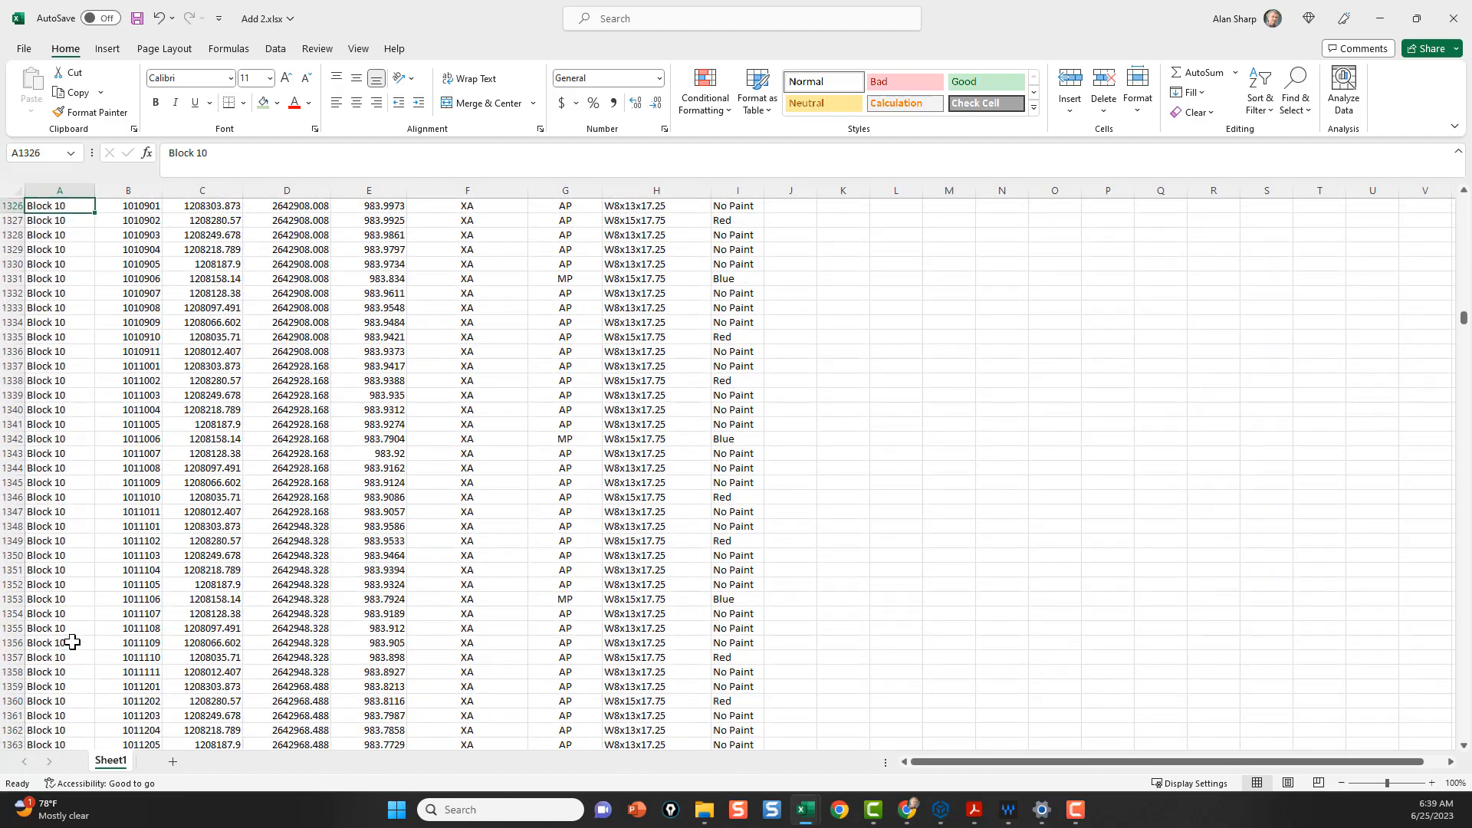
key(Page_Down)
key(Page_Down)
key(Page_Down)
key(Page_Down)
key(Page_Down)
key(Page_Down)
key(Page_Down)
key(Page_Down)
key(Page_Down)
key(Page_Down)
key(Page_Down)
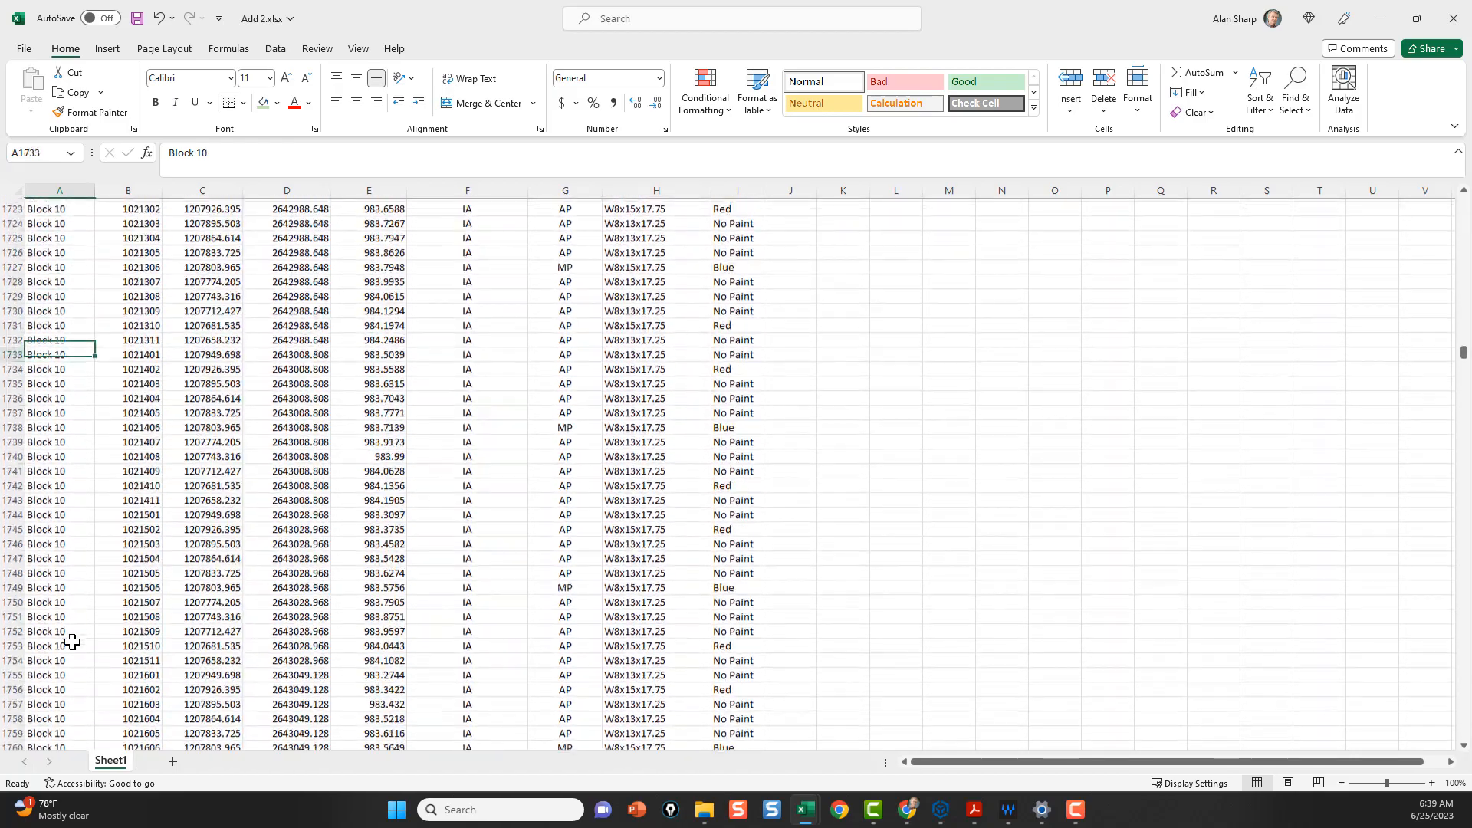
key(Page_Down)
key(Page_Down)
key(Page_Down)
key(Page_Down)
key(Page_Down)
key(Page_Down)
key(Page_Down)
key(Page_Down)
key(Page_Down)
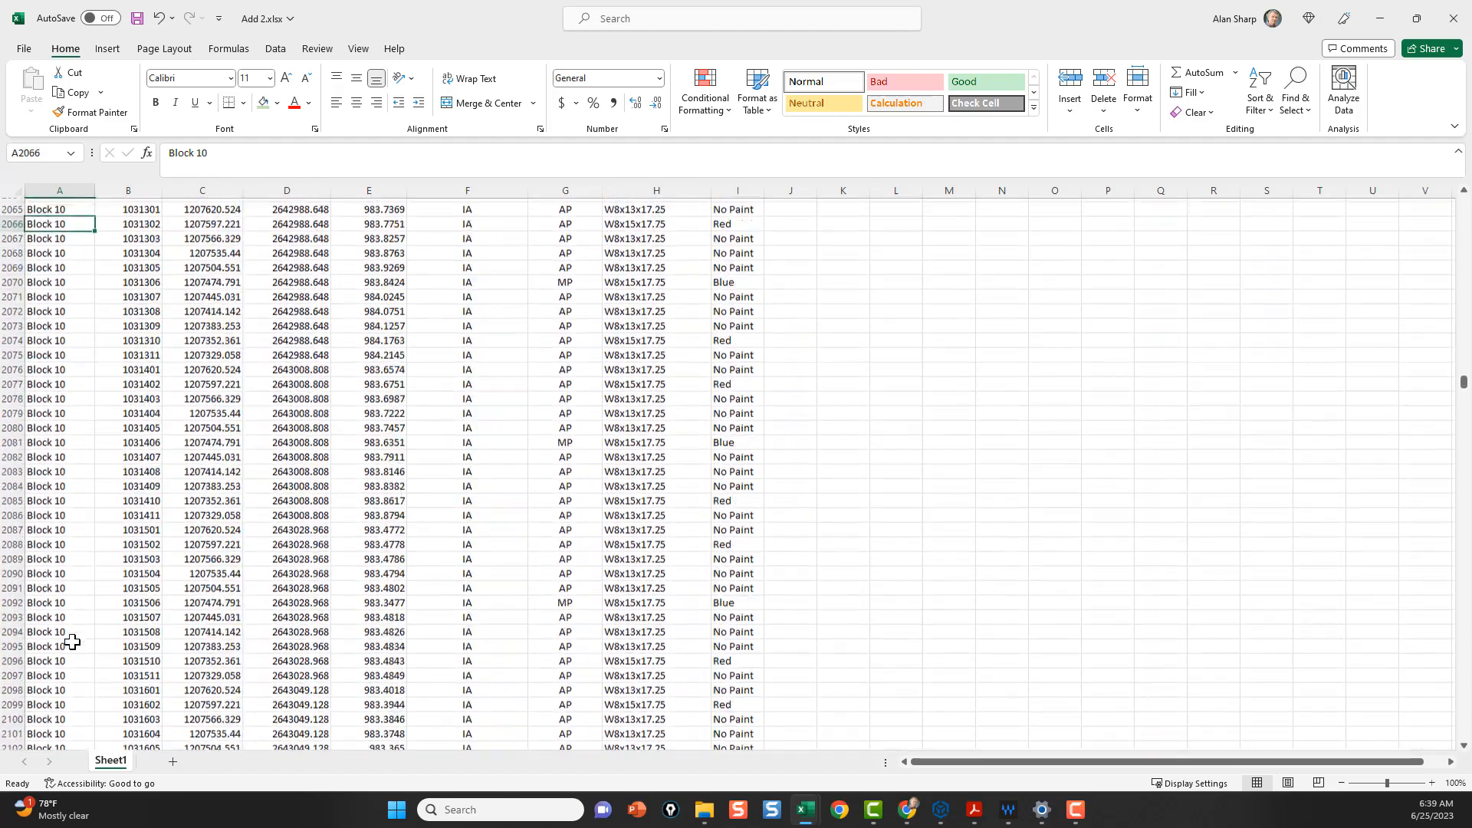
key(Page_Down)
key(Page_Down)
key(Page_Down)
key(Page_Down)
key(Page_Down)
key(Page_Down)
key(Page_Down)
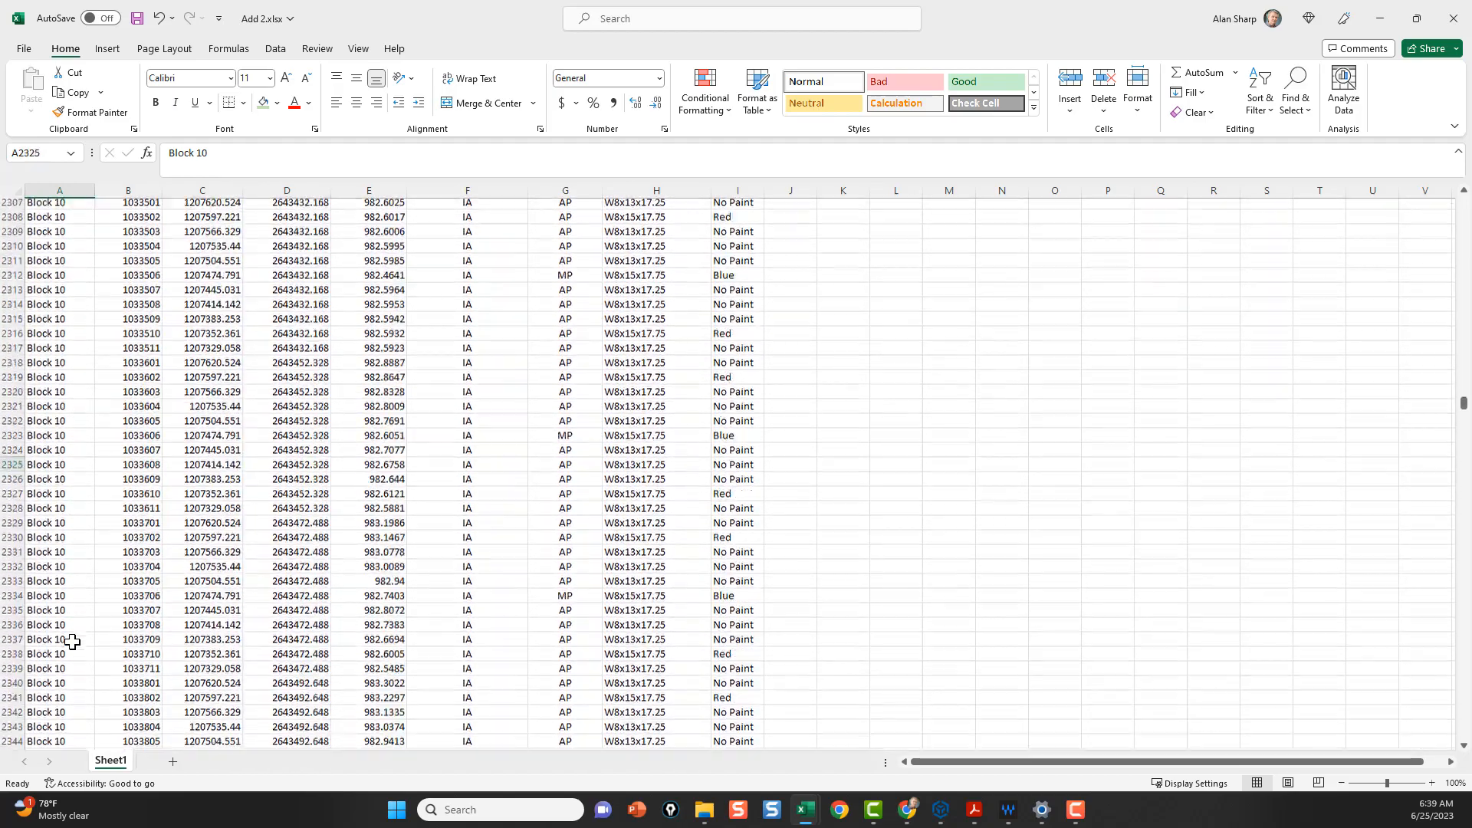
key(Page_Down)
key(Page_Down)
key(Page_Down)
key(Page_Down)
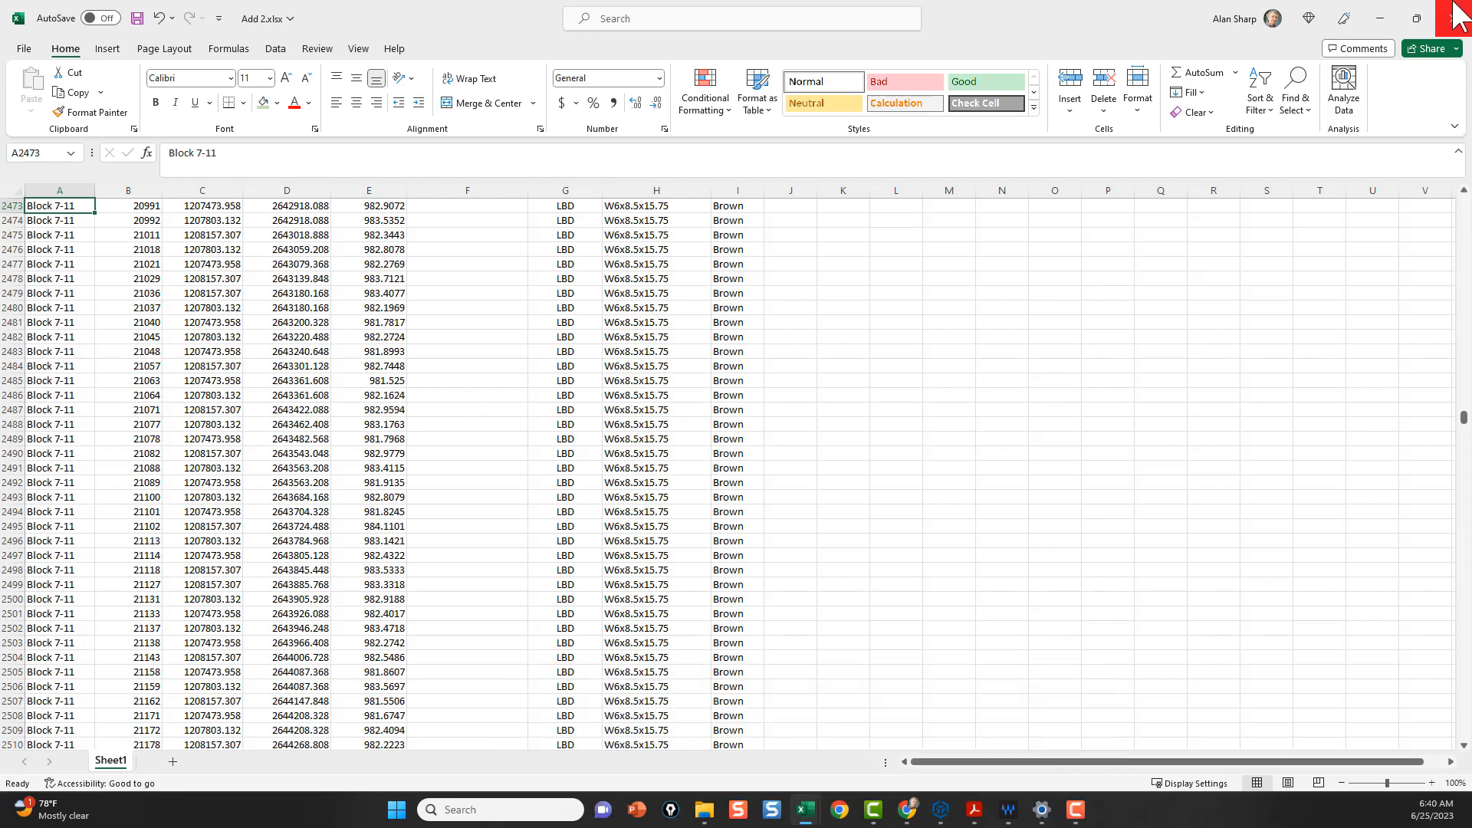
Step: Close the Add 2.xlsx and Block 2 - Reveal Checks workbooks and the Compiled Pile Plans folder window
click(1449, 23)
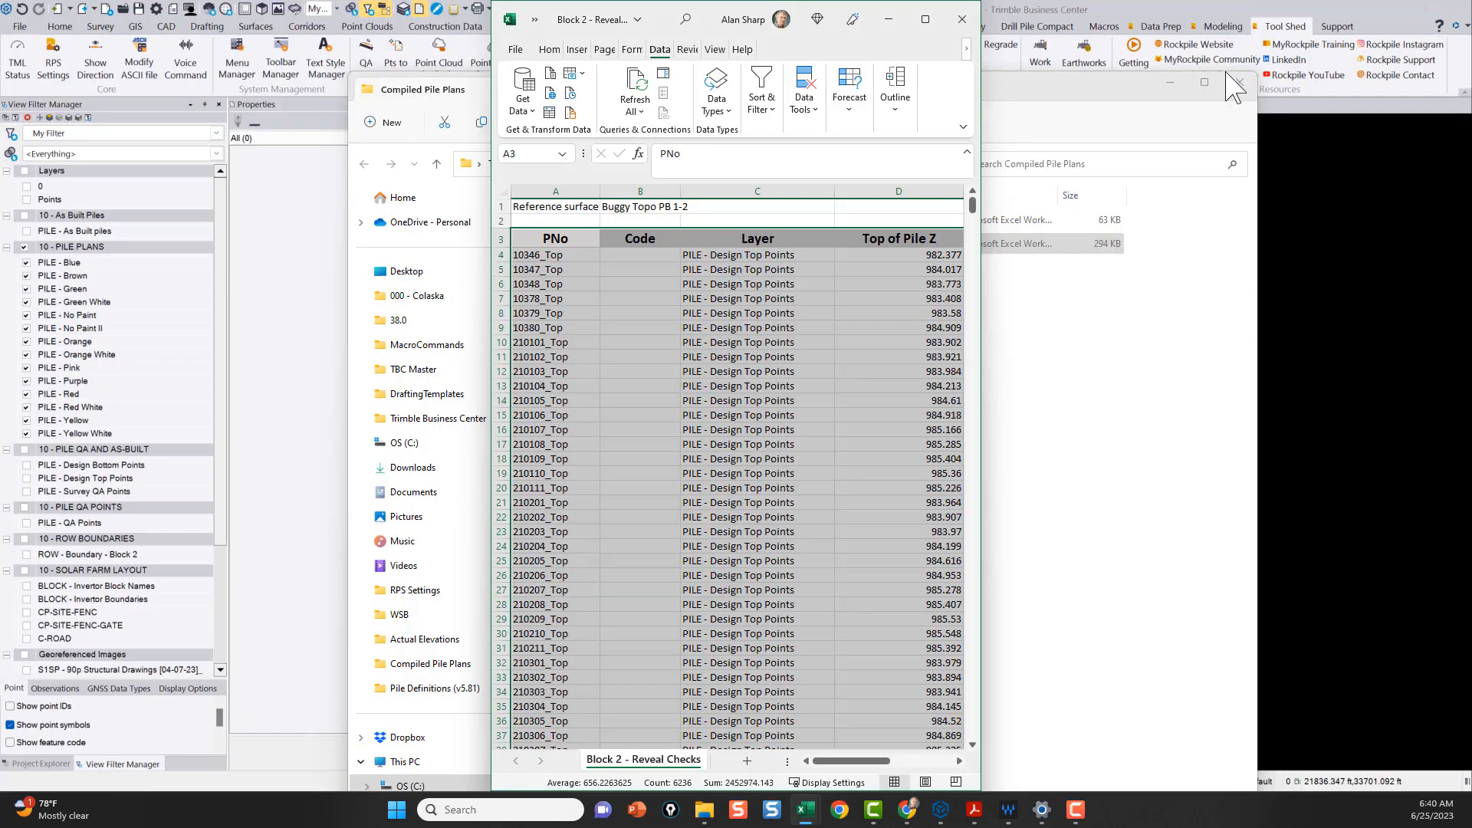
click(963, 21)
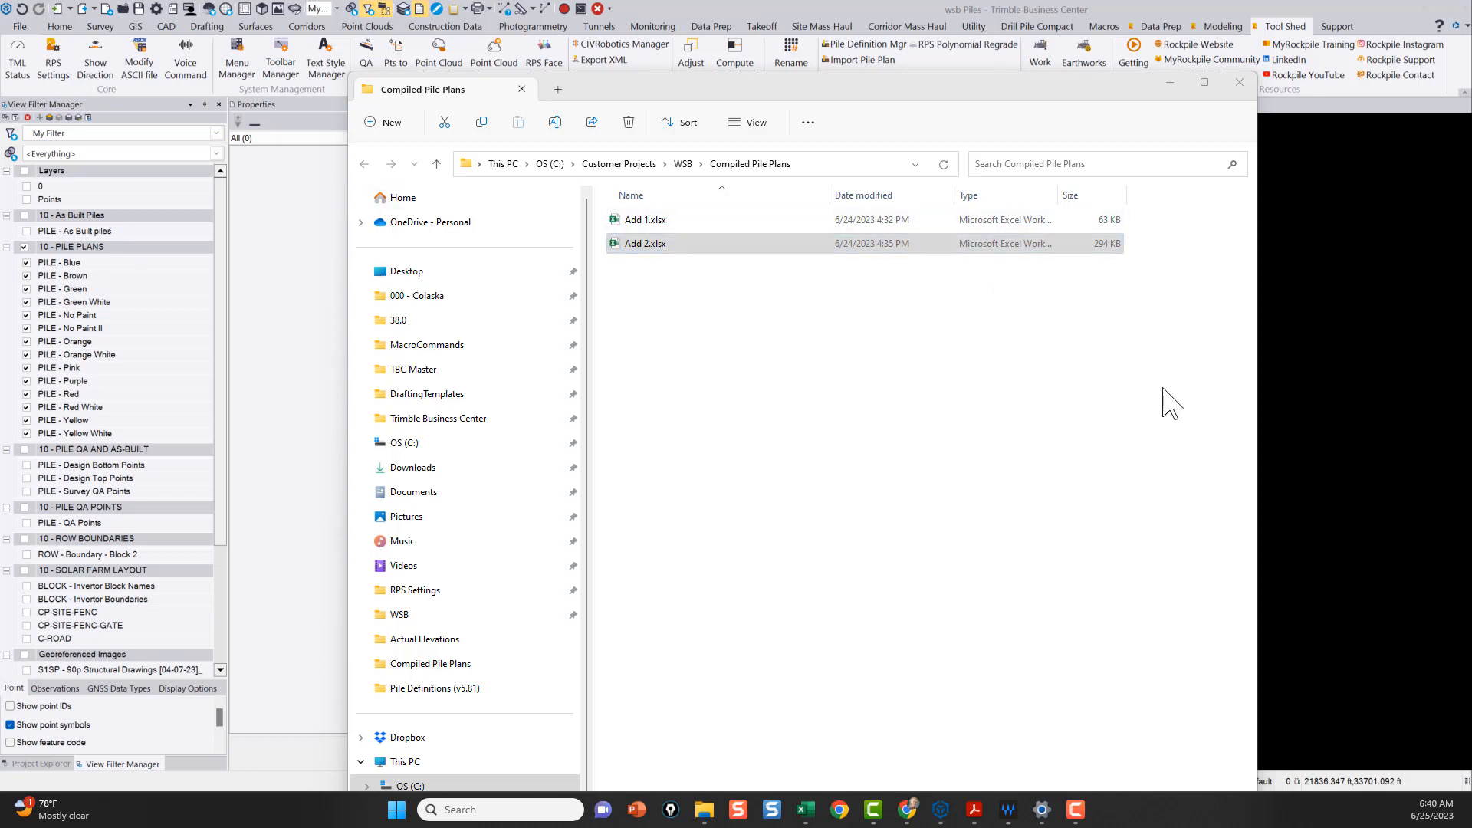
click(1240, 83)
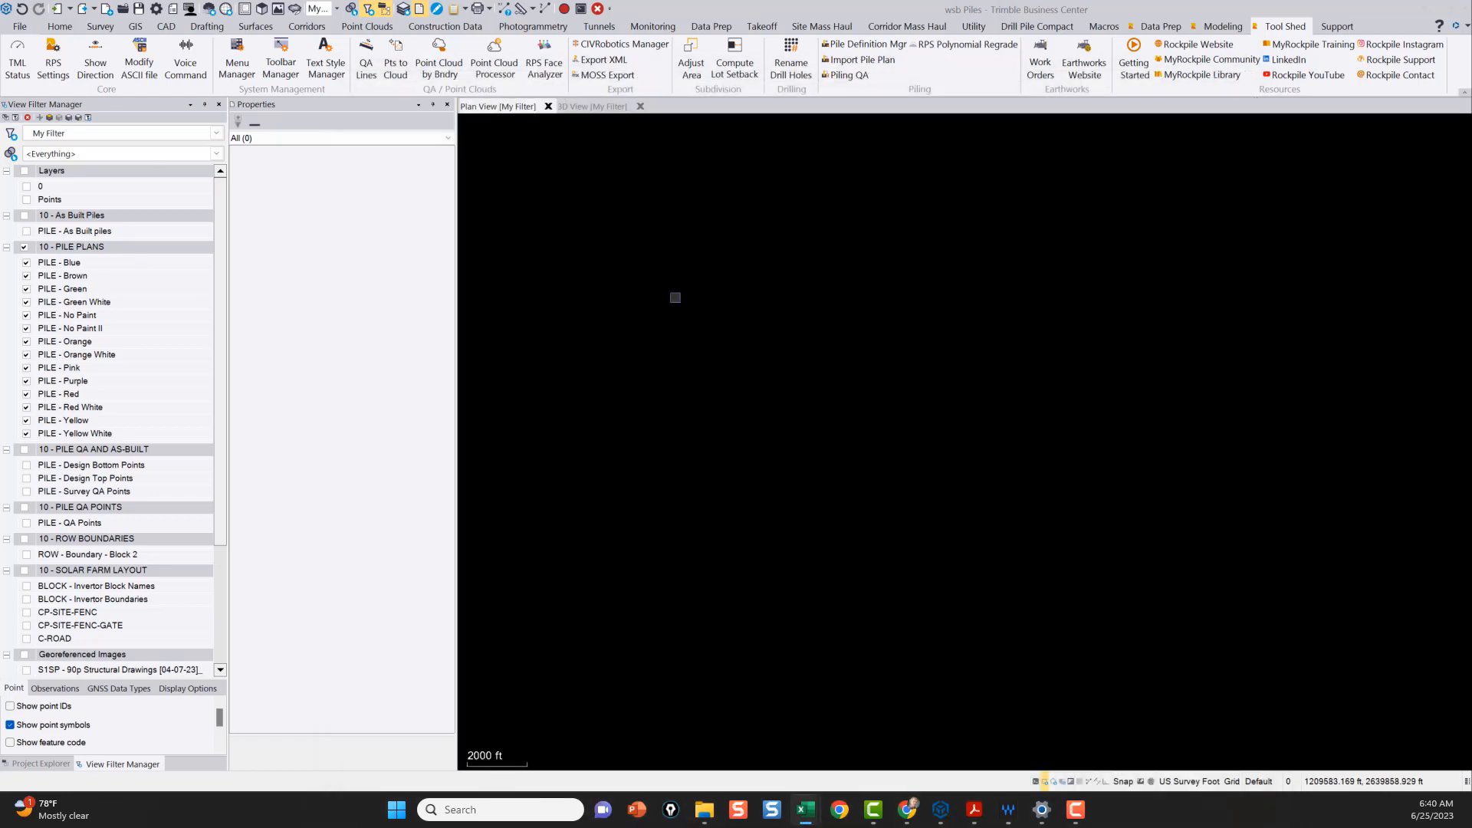
Step: Open the Import Pile Plan command, enable the pile plan import and turn off the as-built piles import
click(651, 246)
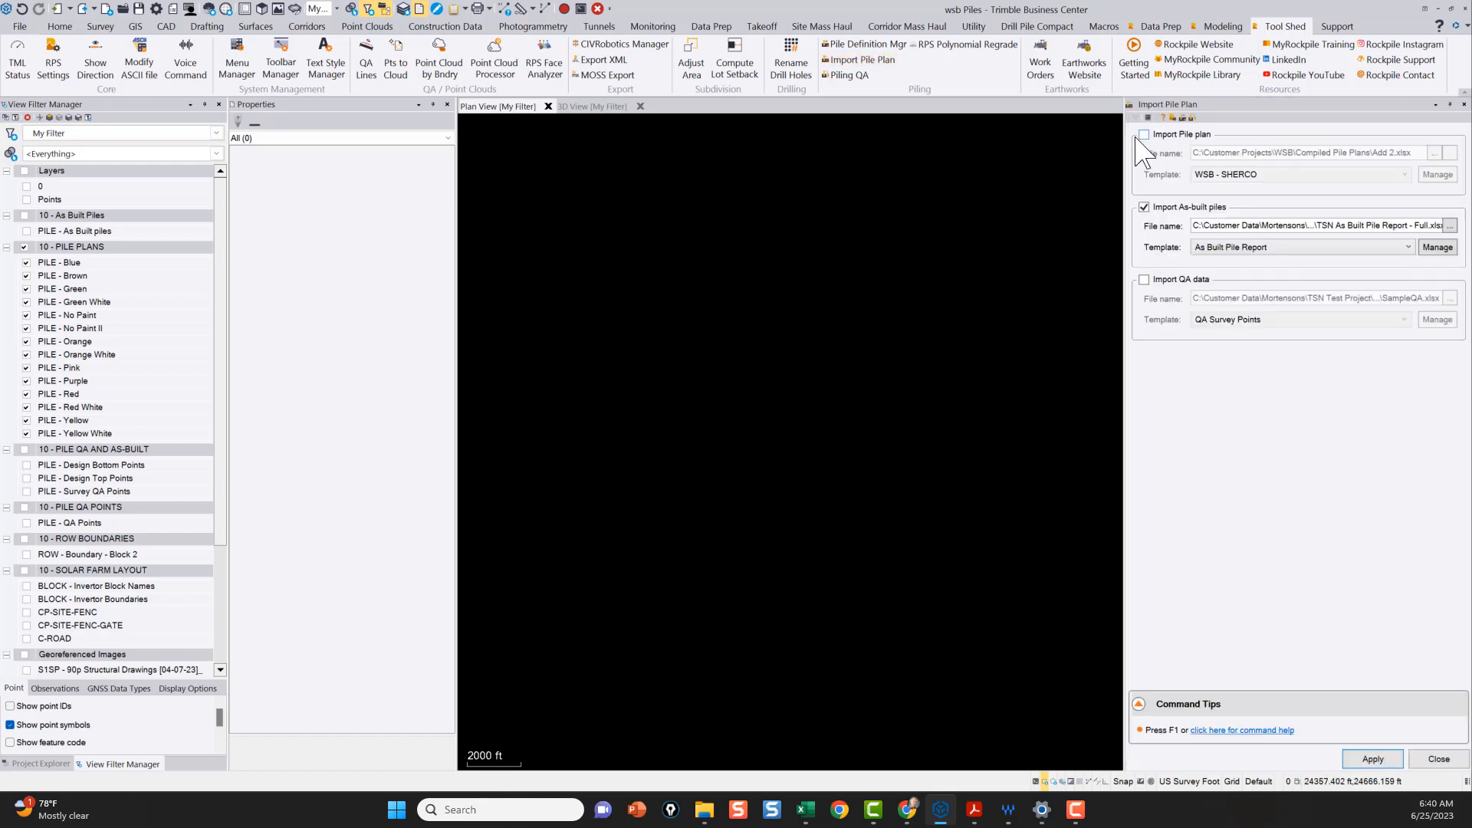
click(1144, 135)
click(1144, 207)
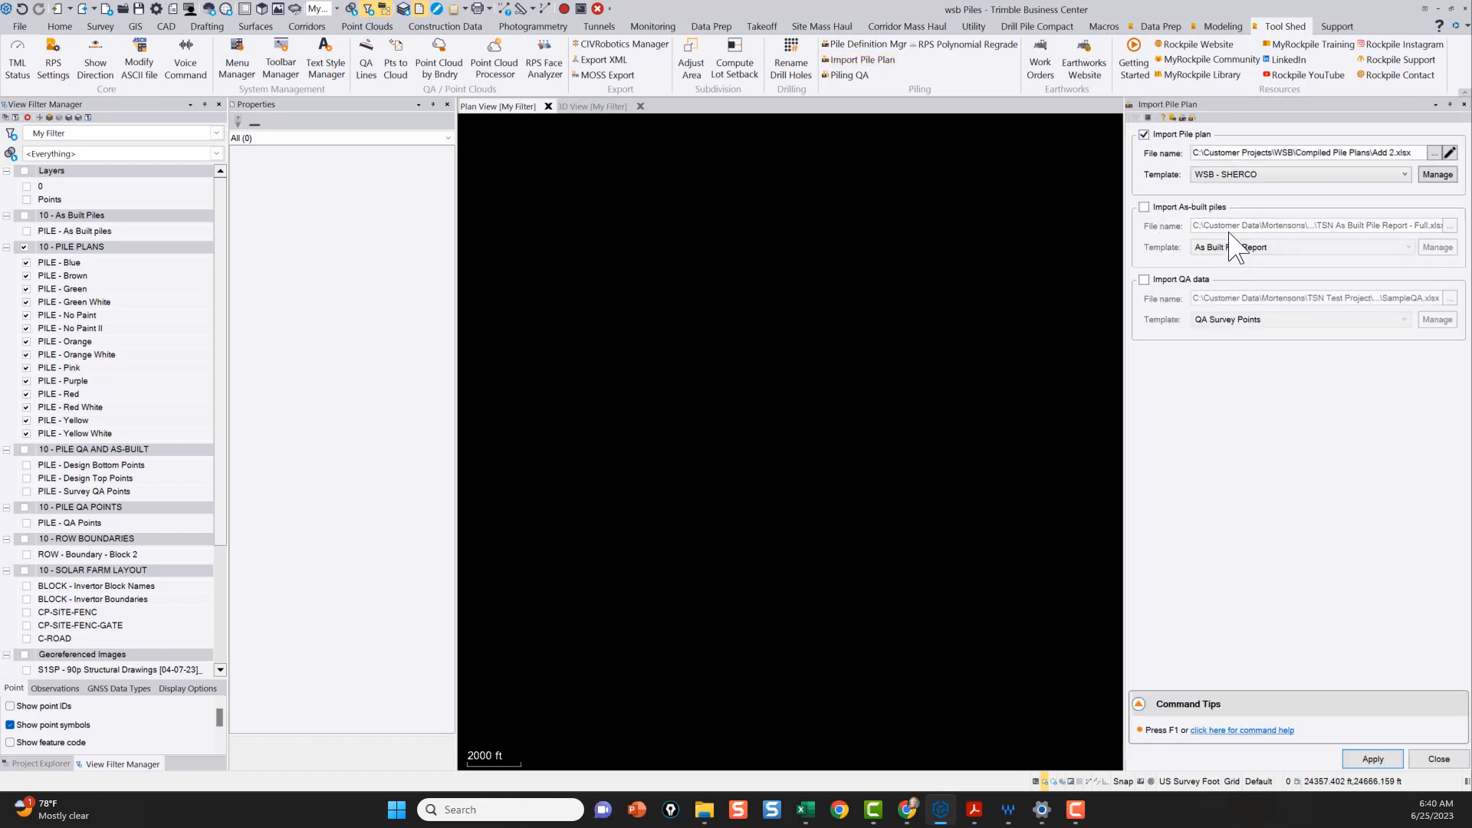
Step: Open the WSB - SHERCO design pile template for editing and widen and reposition its editor to show all sample data columns
click(1437, 175)
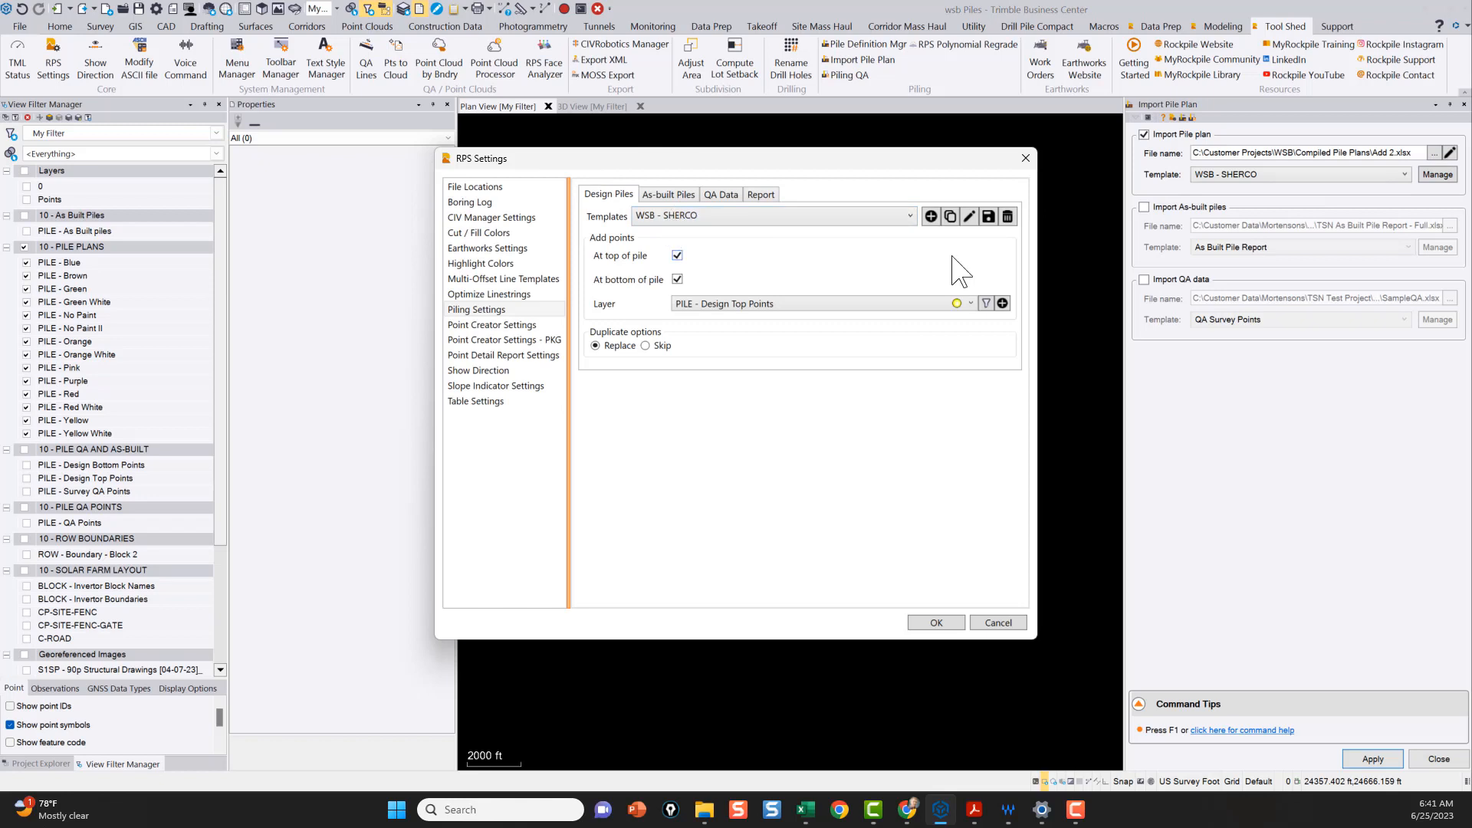
click(969, 217)
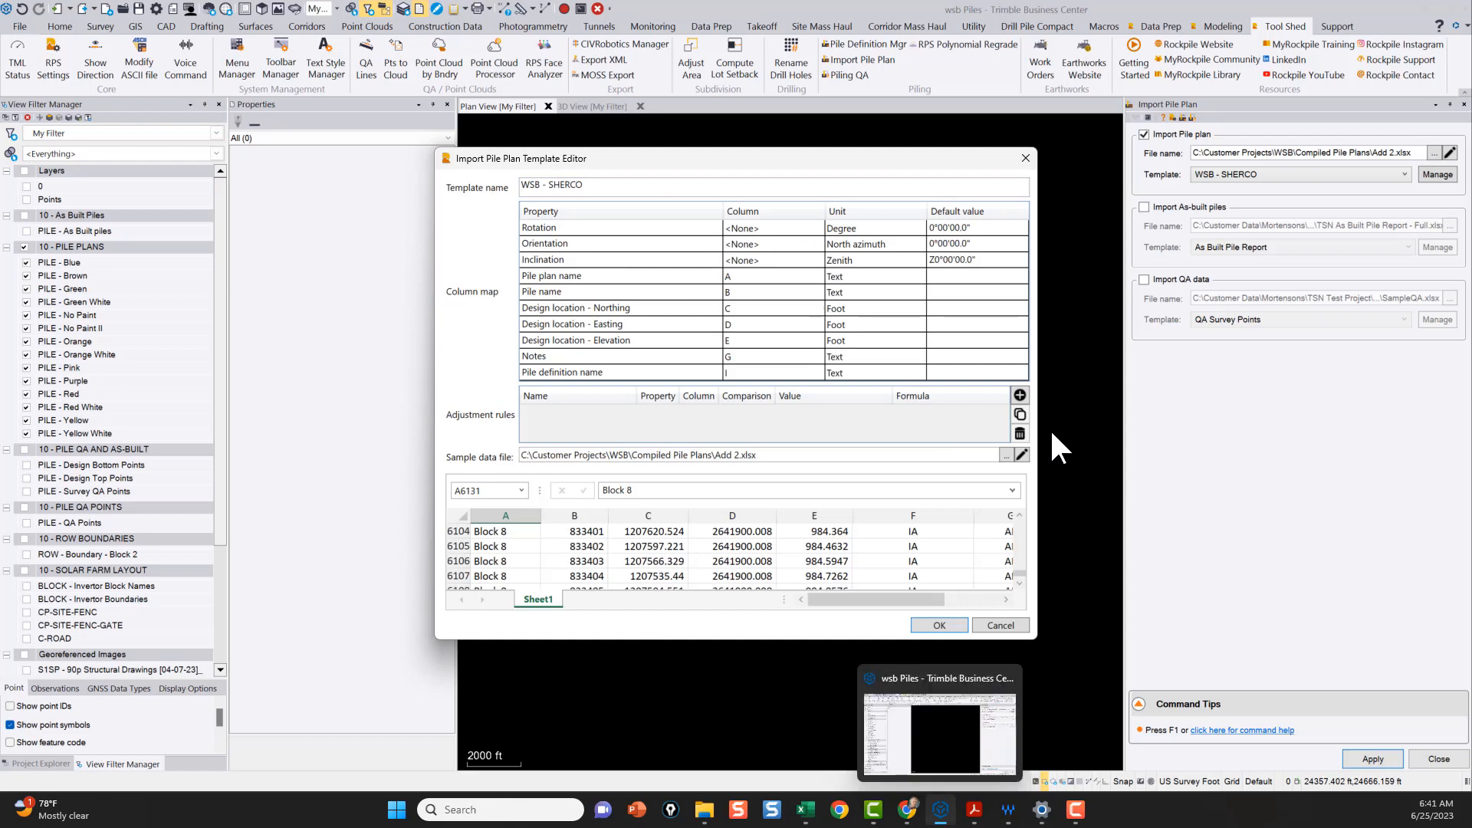
drag(1038, 405, 1382, 405)
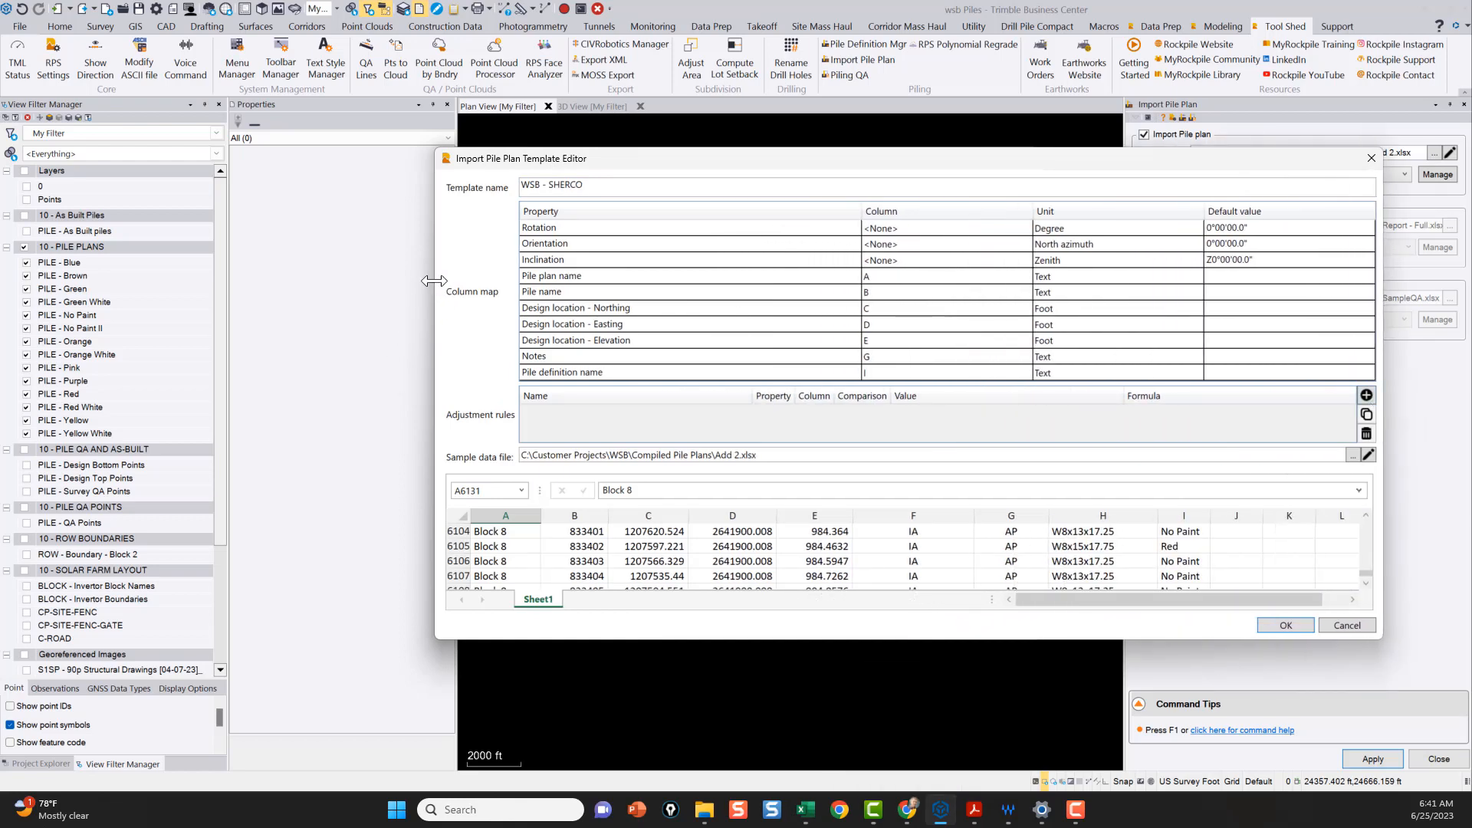
drag(433, 280, 333, 281)
drag(776, 170, 639, 126)
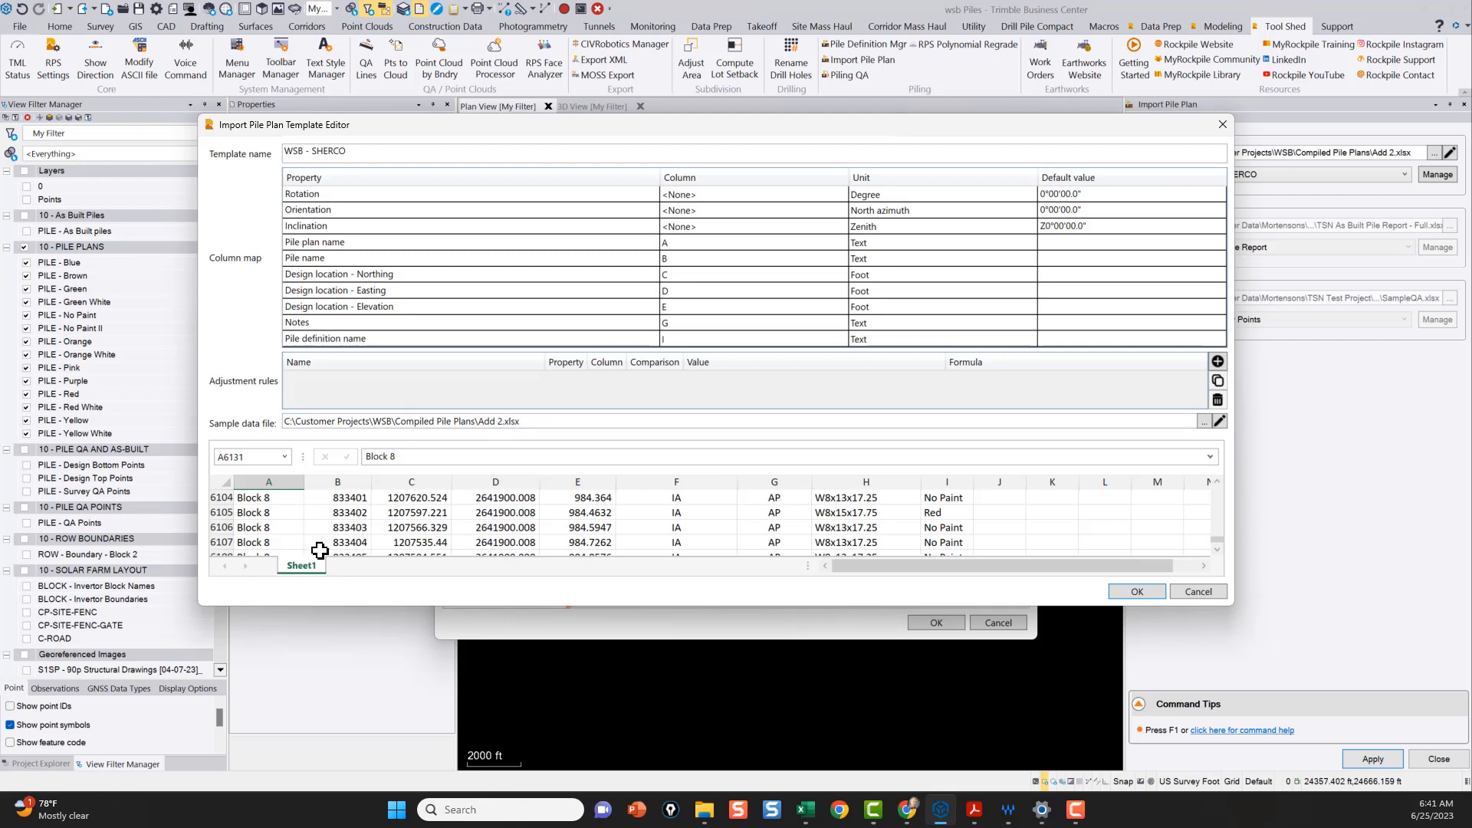
Step: Compare the first visible Block 8 row's columns A to D in the sample data with the template's column map
click(266, 499)
click(350, 499)
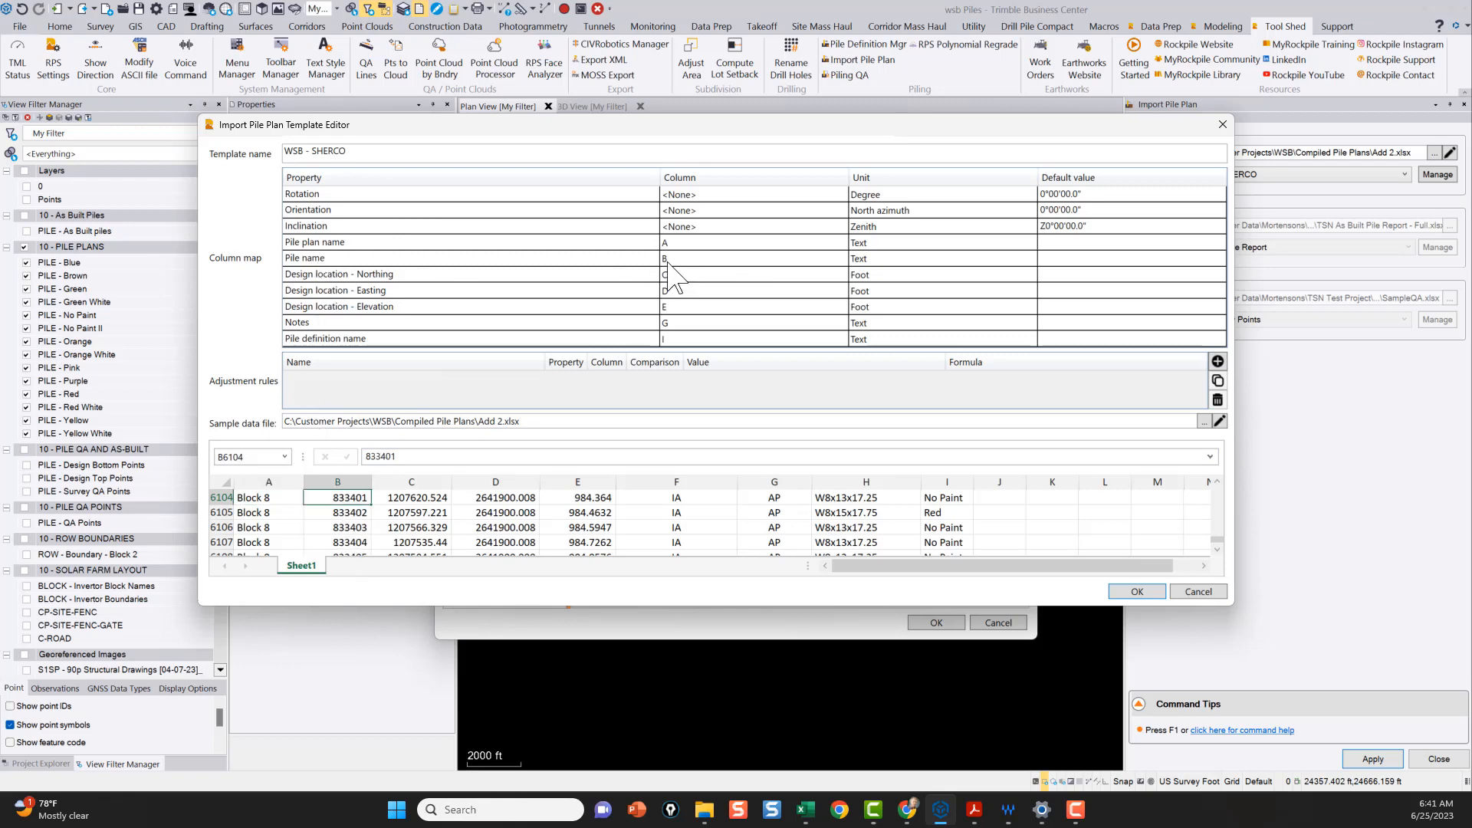
click(414, 498)
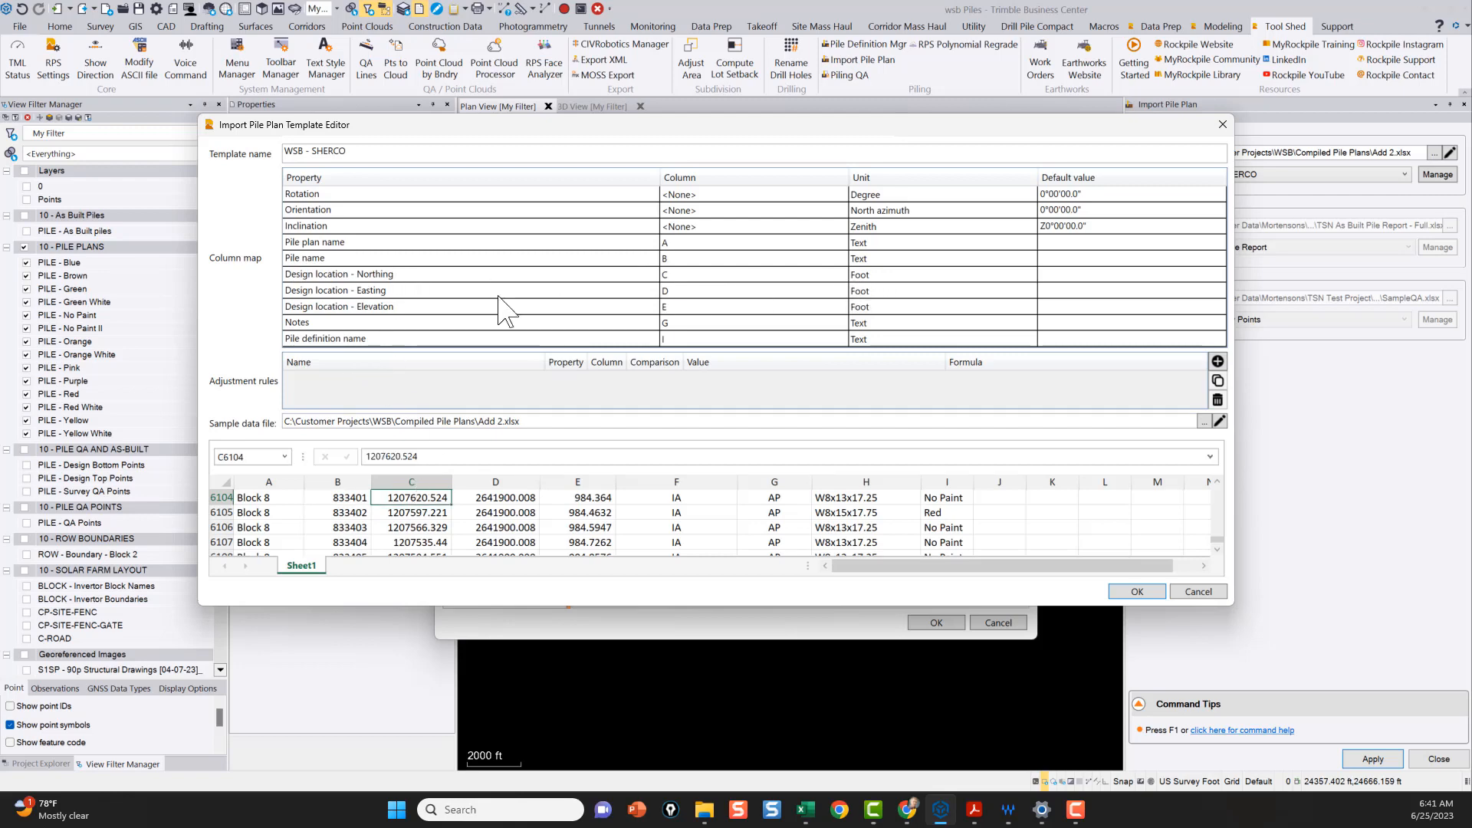
click(516, 499)
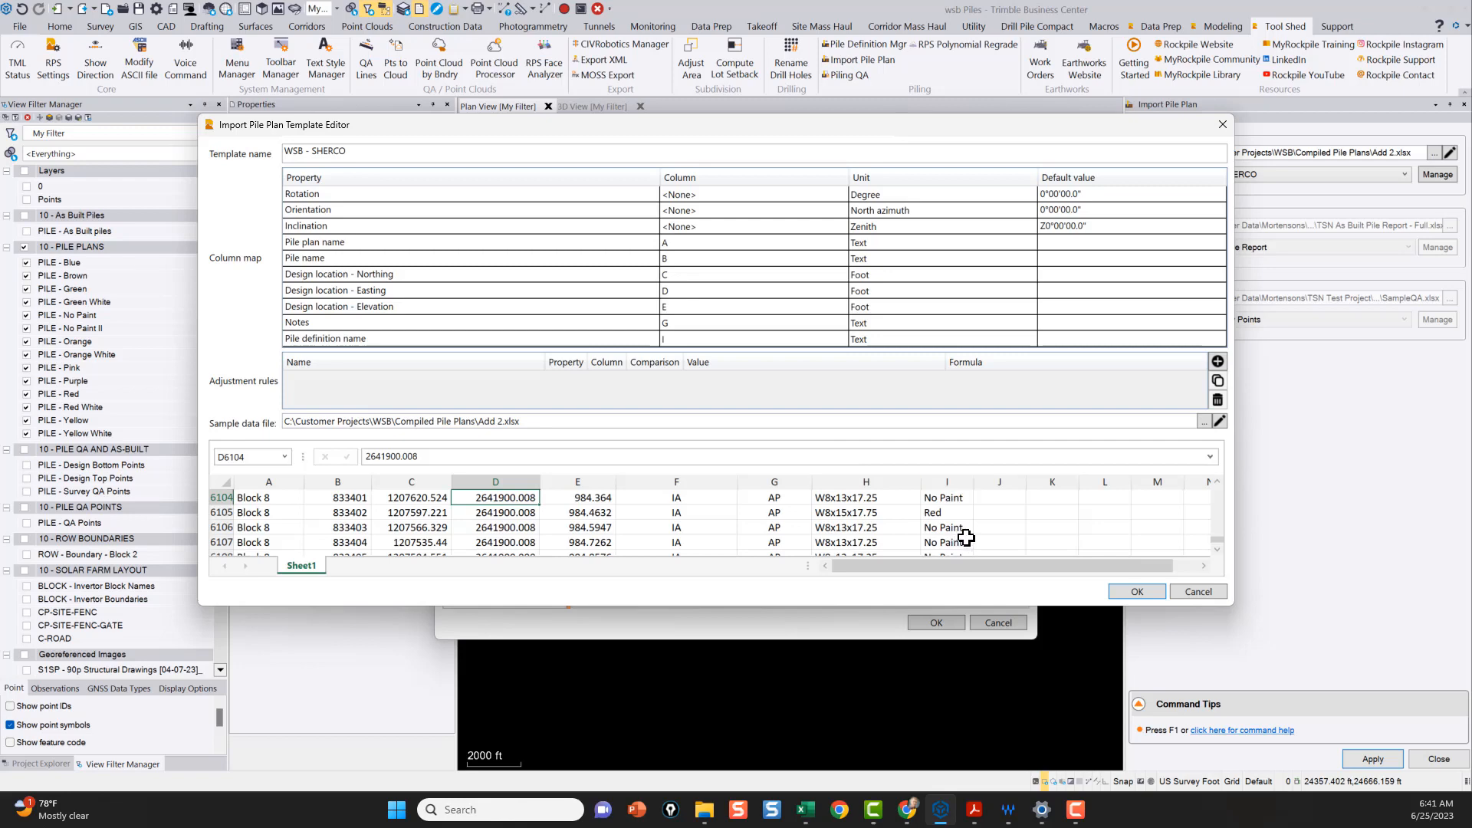
Step: Review the column assignments and available column choices for pile plan name and pile name, and check the northing assignment
click(694, 245)
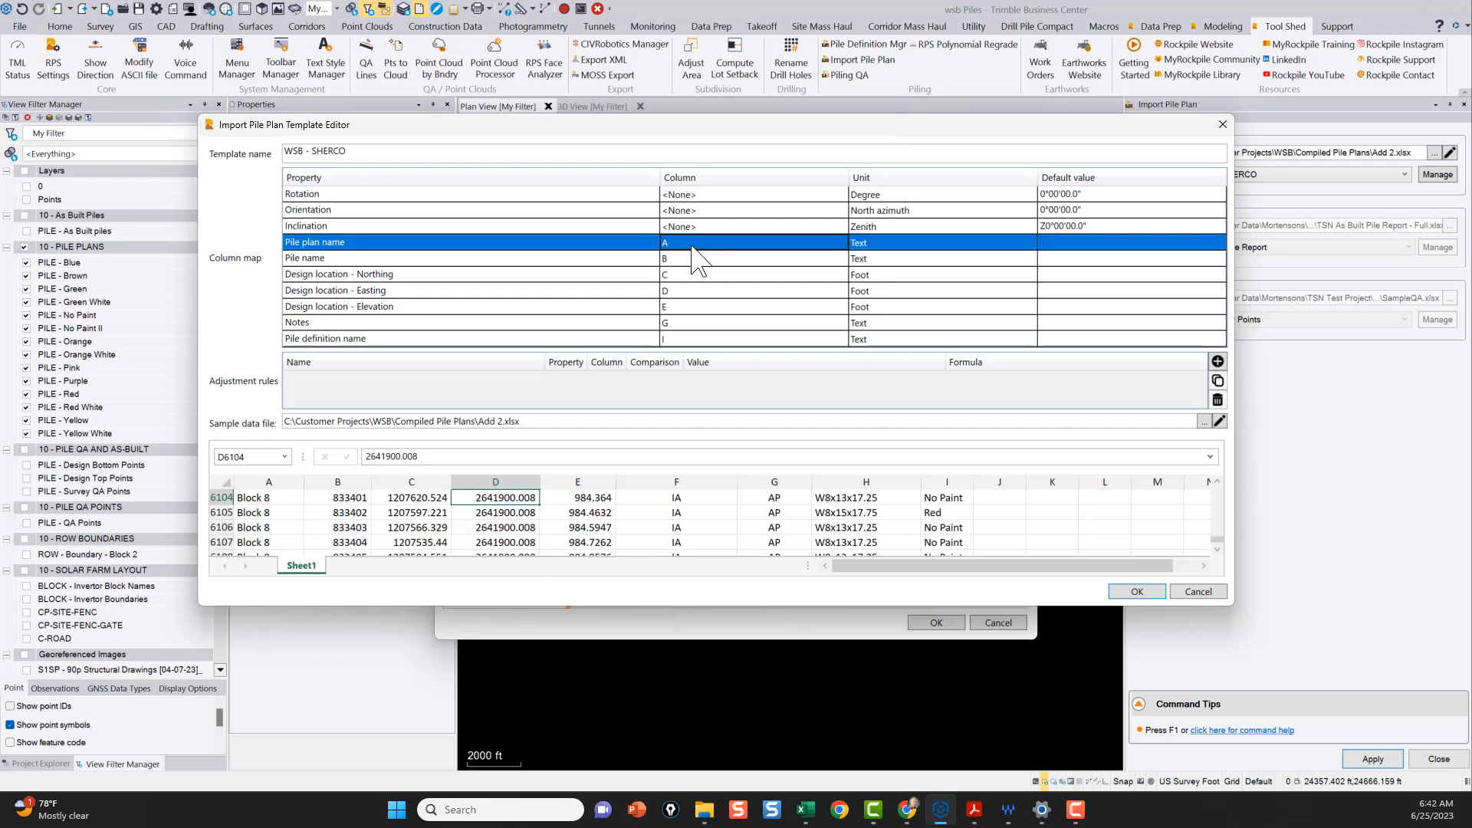
click(698, 246)
click(714, 245)
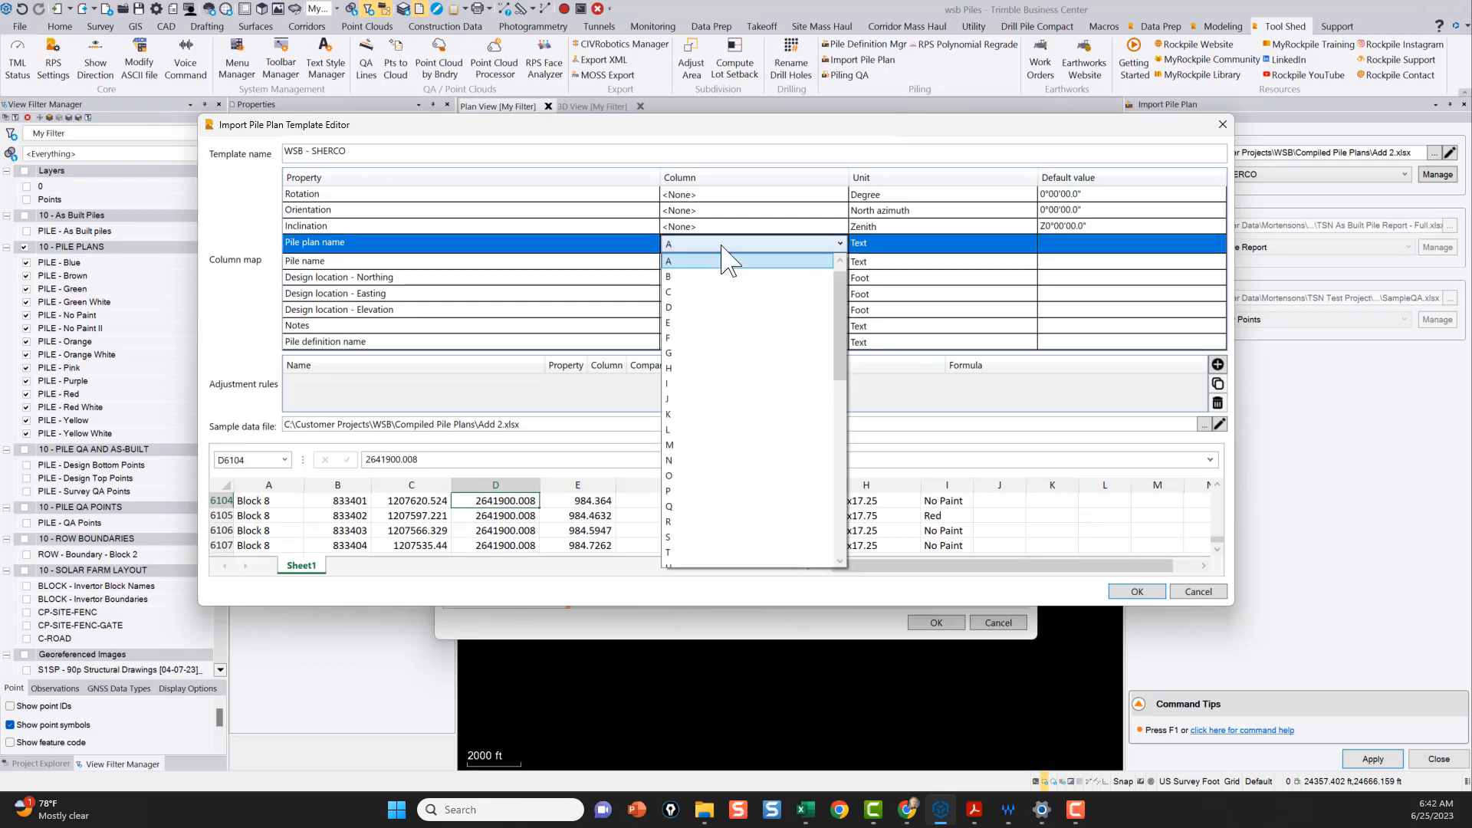
click(716, 245)
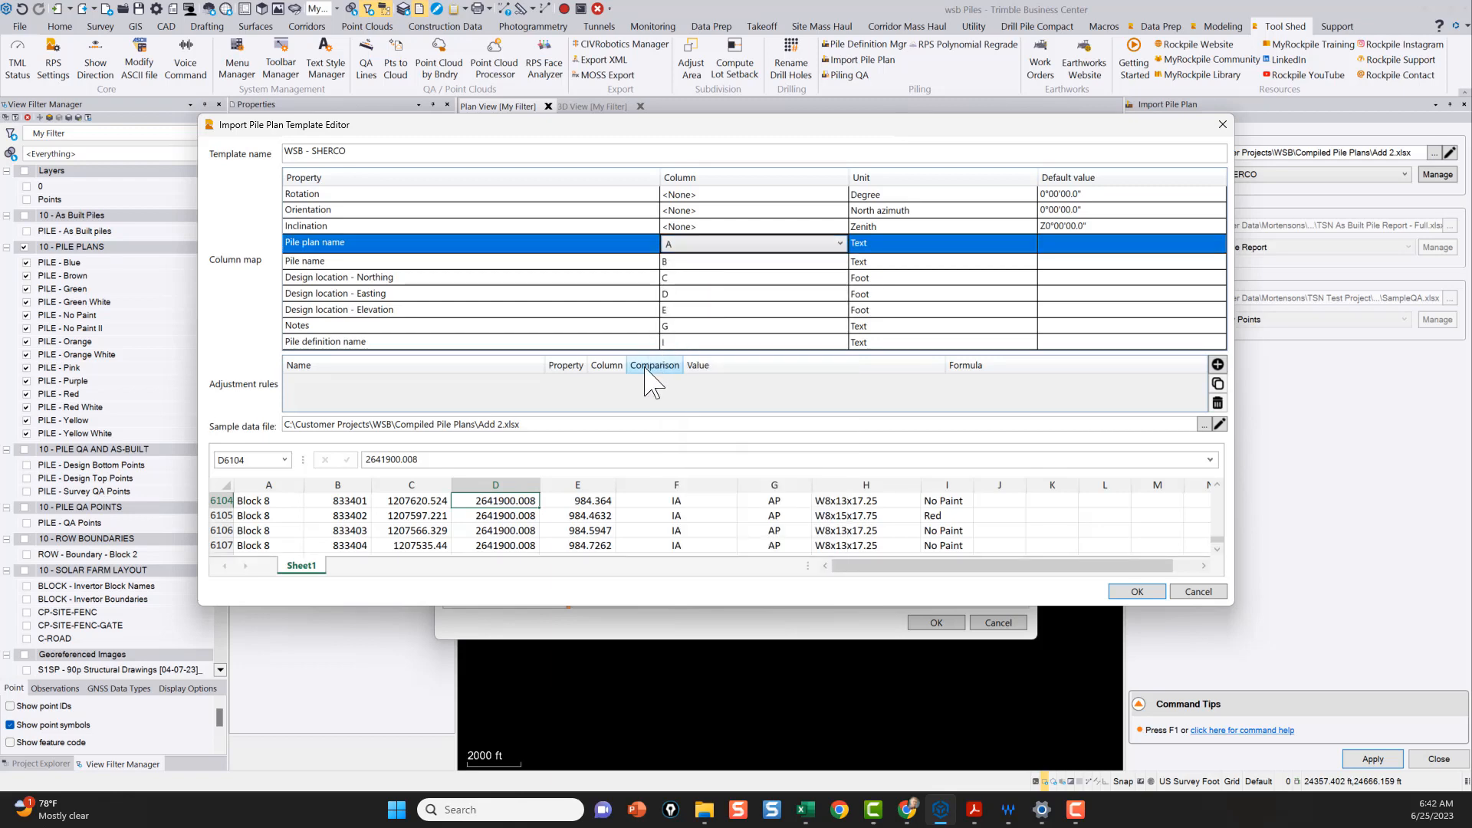
click(701, 263)
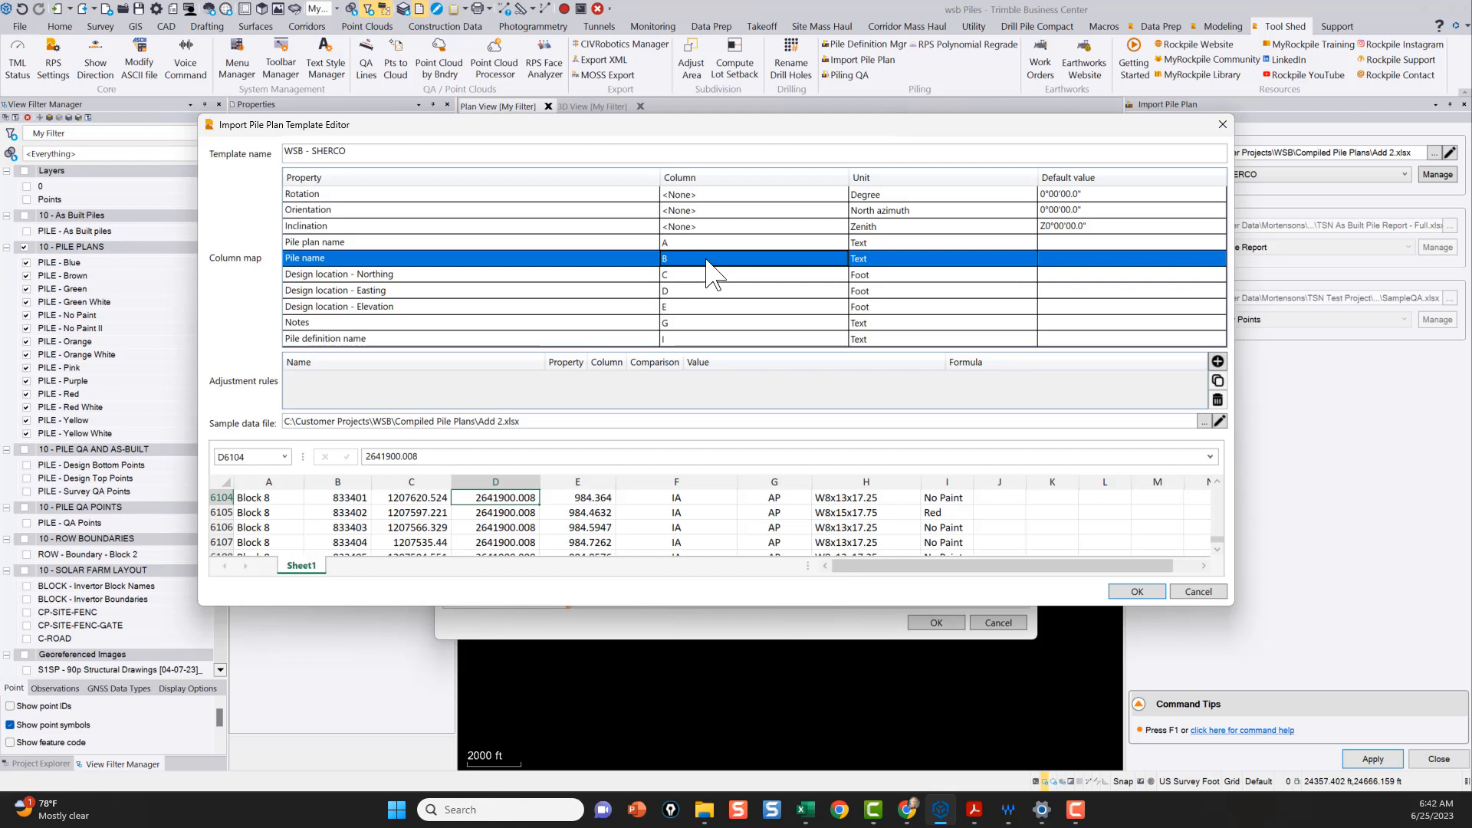
click(706, 260)
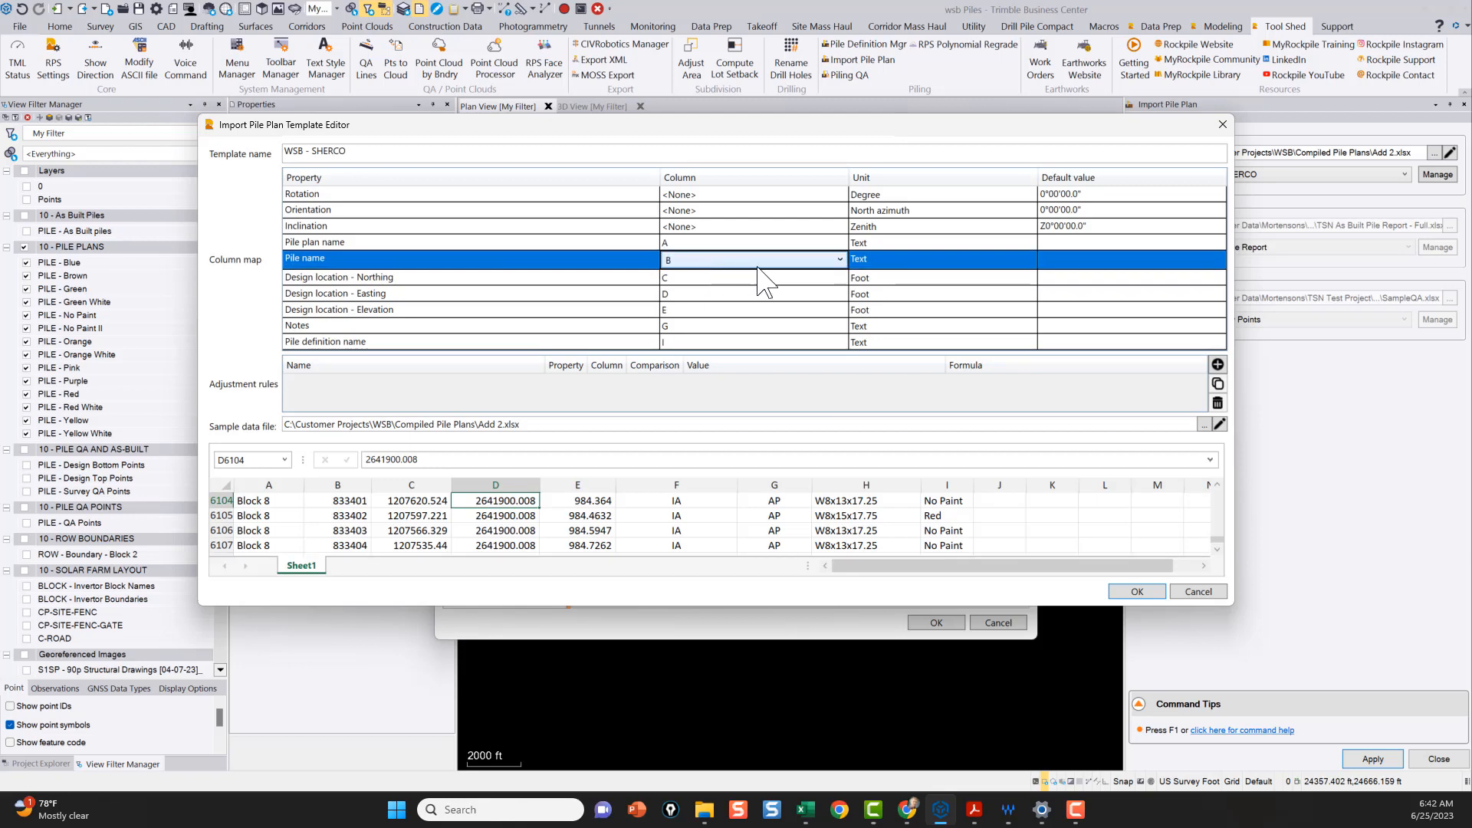
click(840, 261)
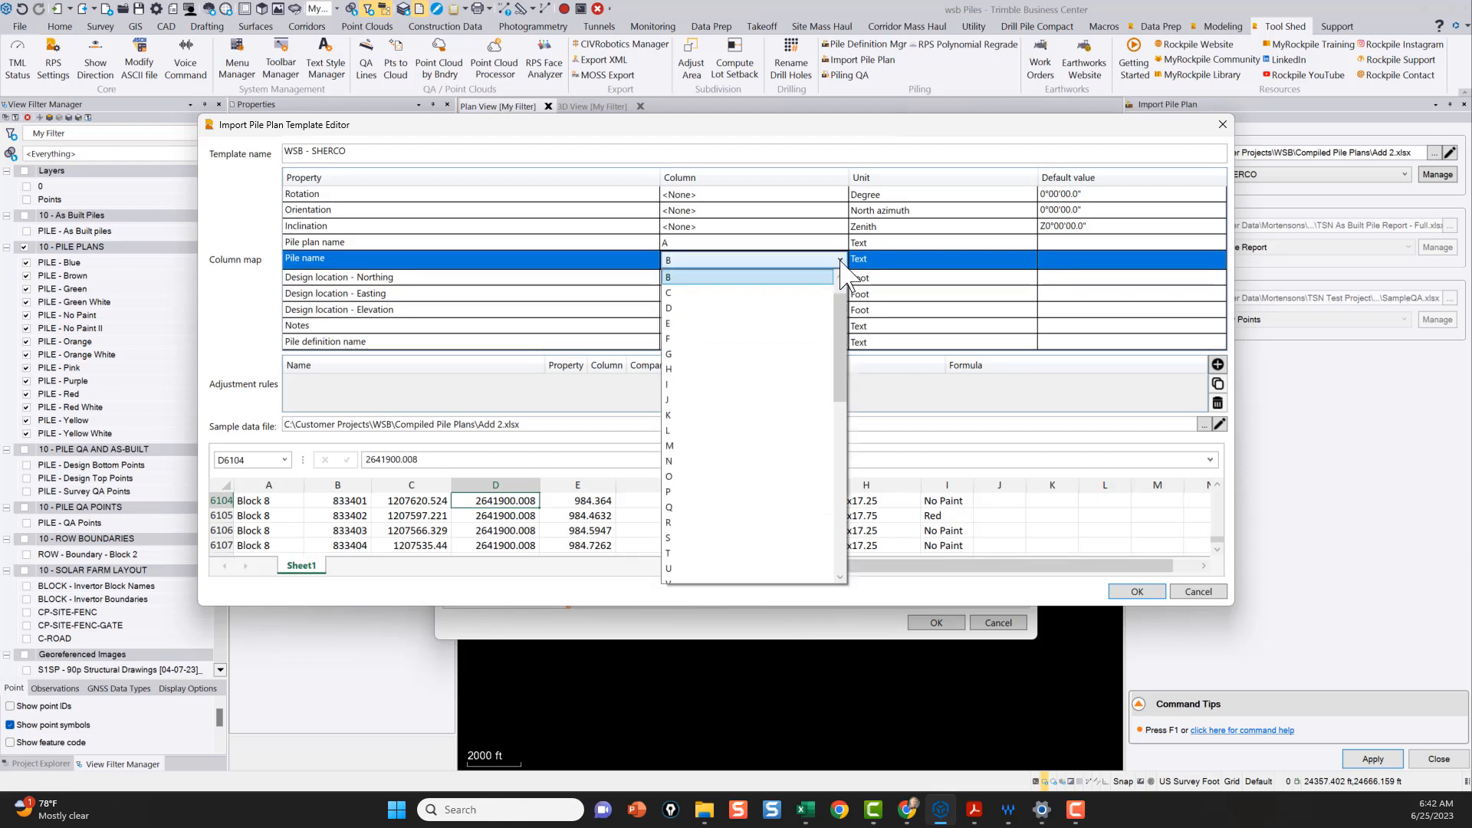
click(840, 260)
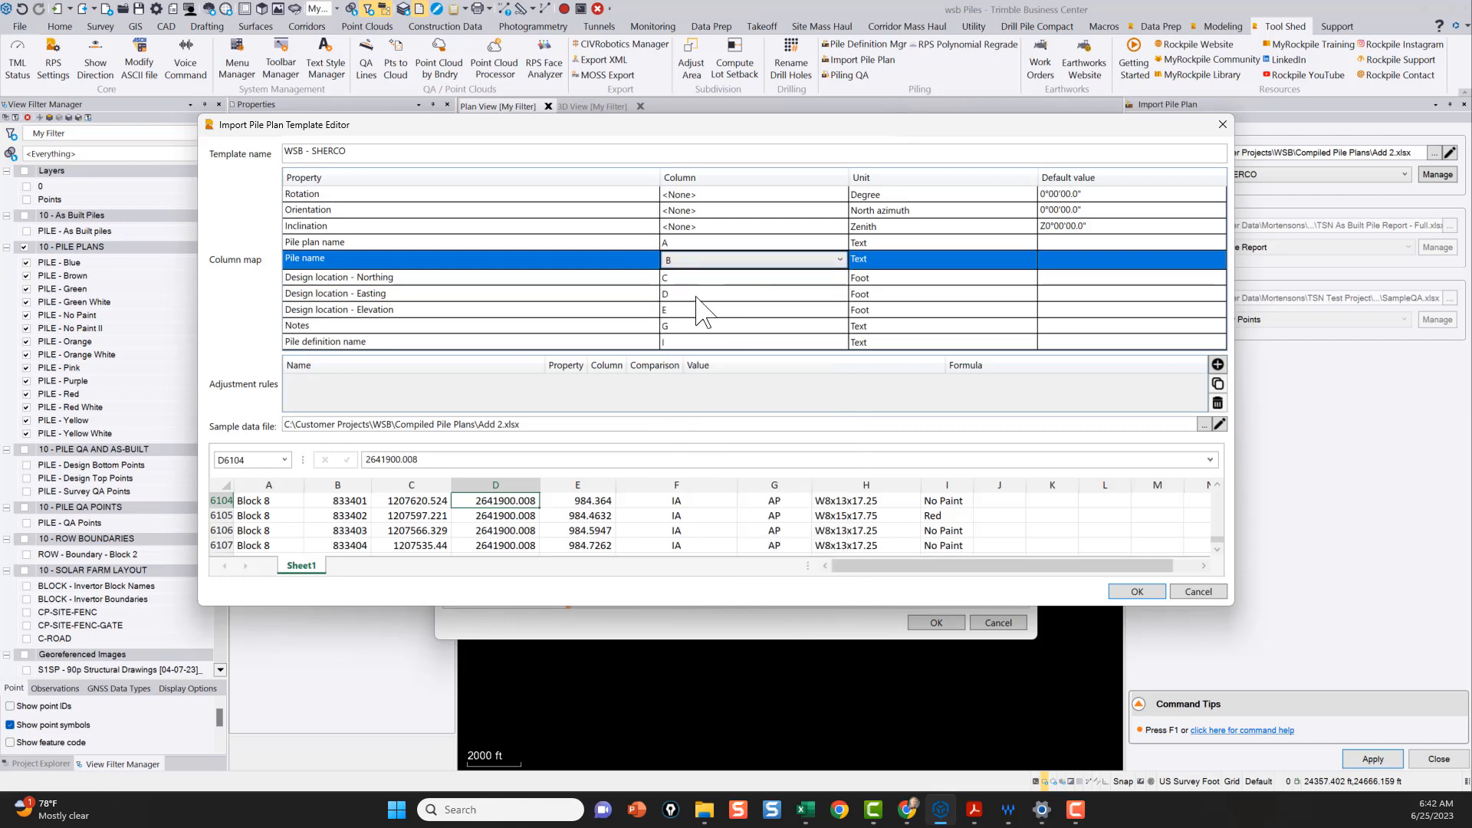
click(687, 279)
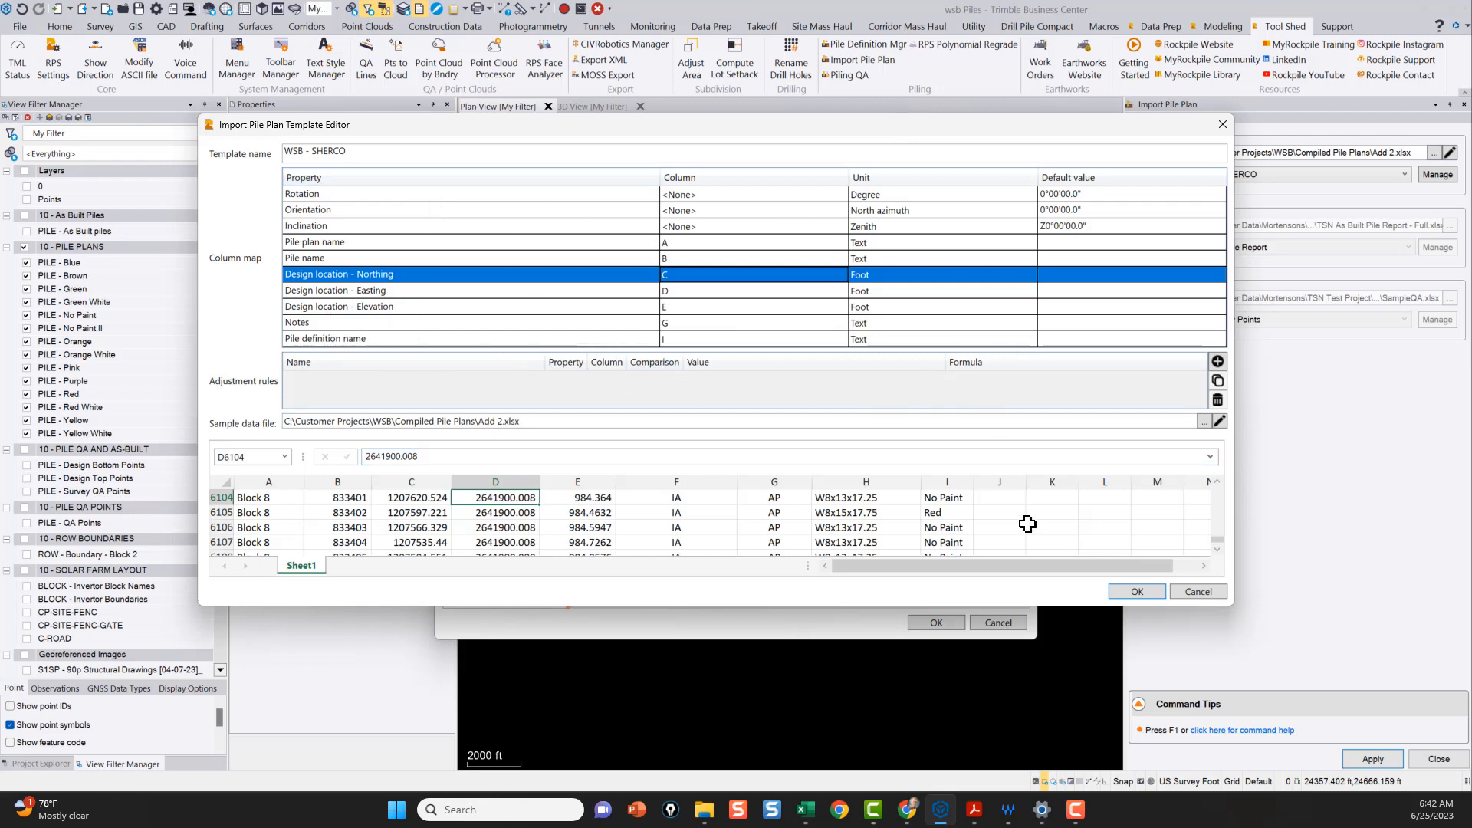
Step: Accept the WSB - SHERCO import template and the piling settings
click(1142, 592)
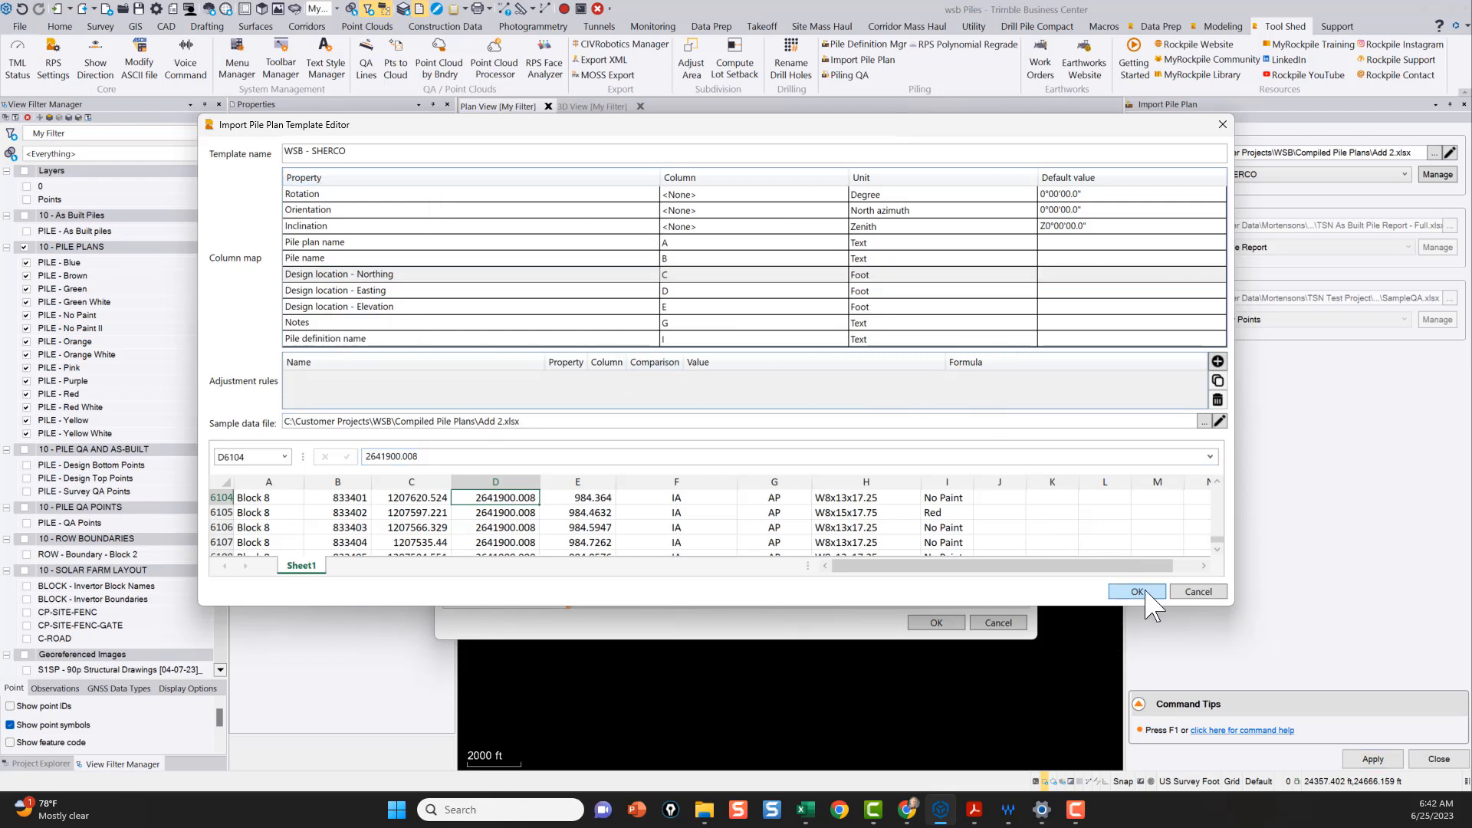
click(1138, 592)
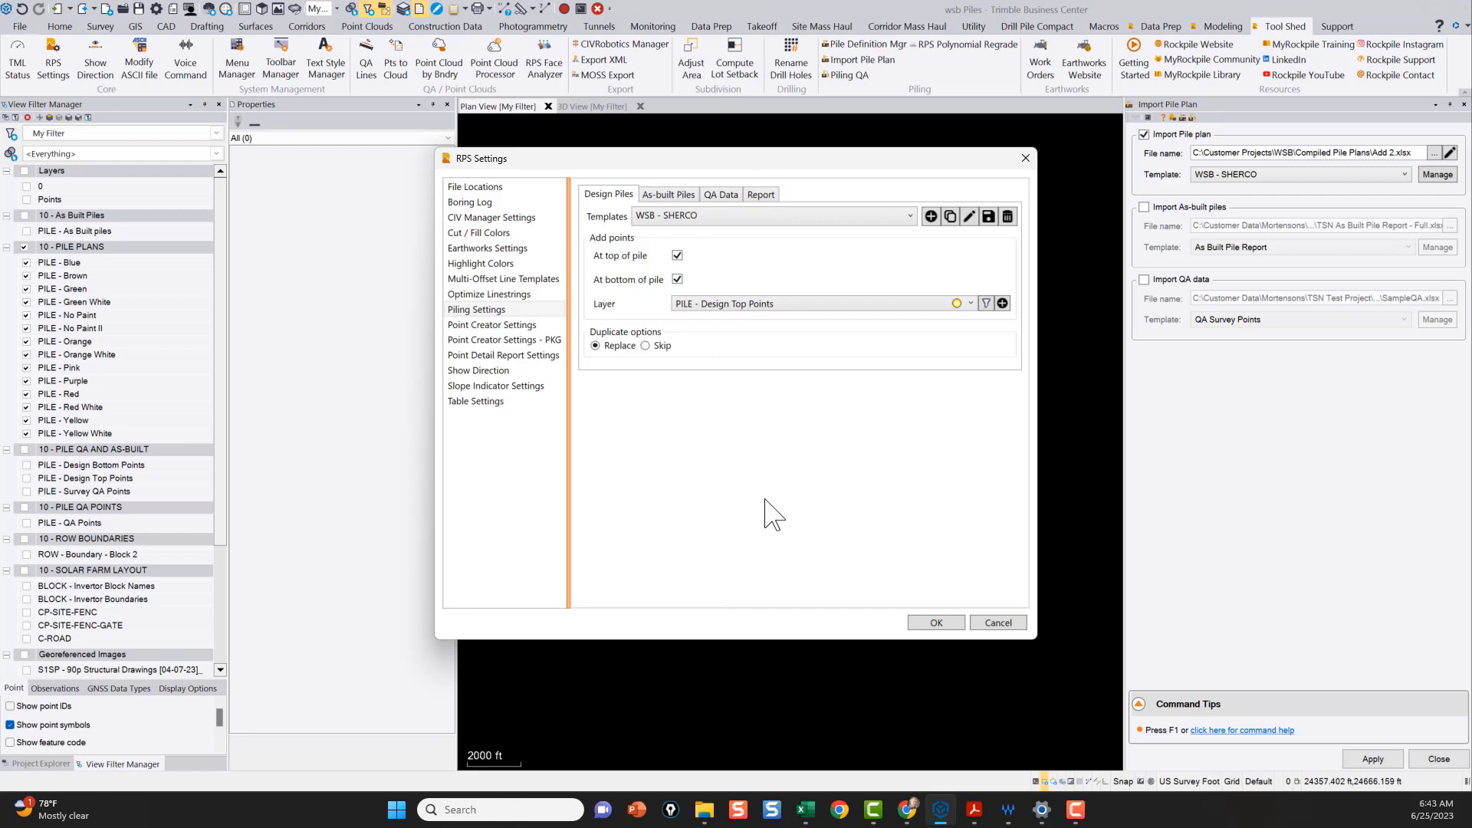
click(937, 623)
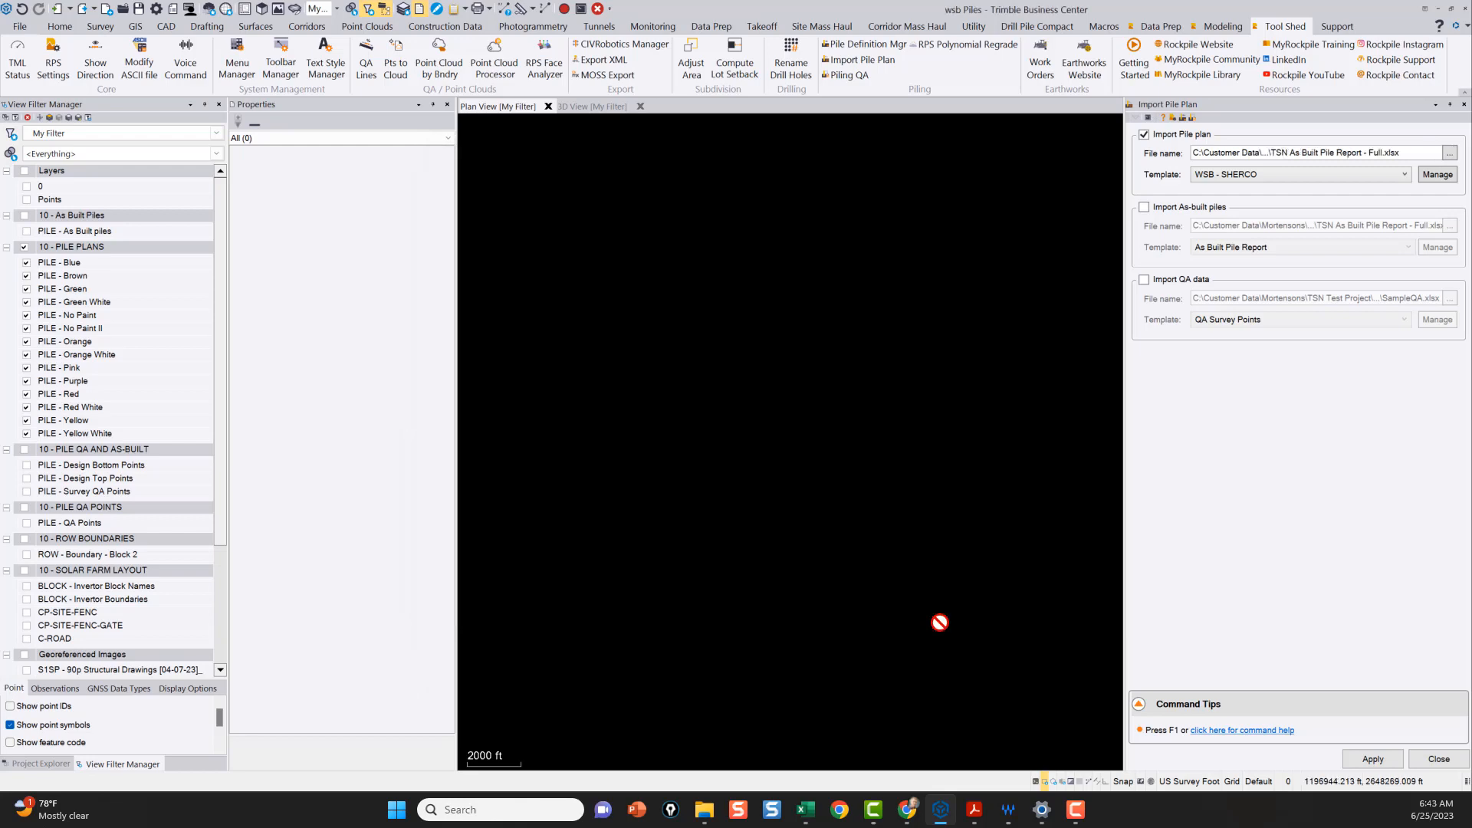
Step: Choose Add 2.xlsx from the WSB Compiled Pile Plans folder as the pile plan file, and close Import Pile Plan
click(1451, 154)
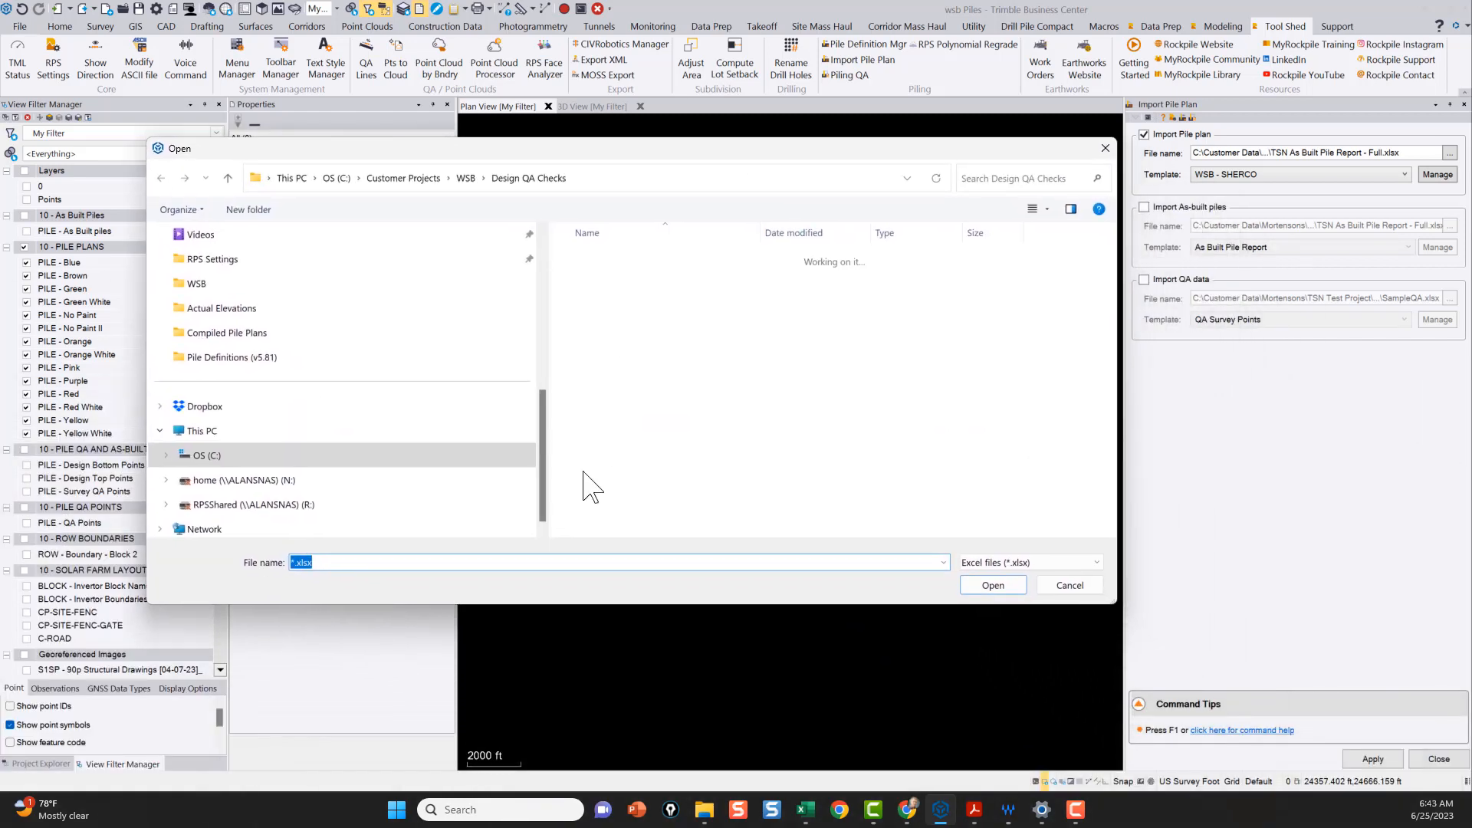
click(345, 284)
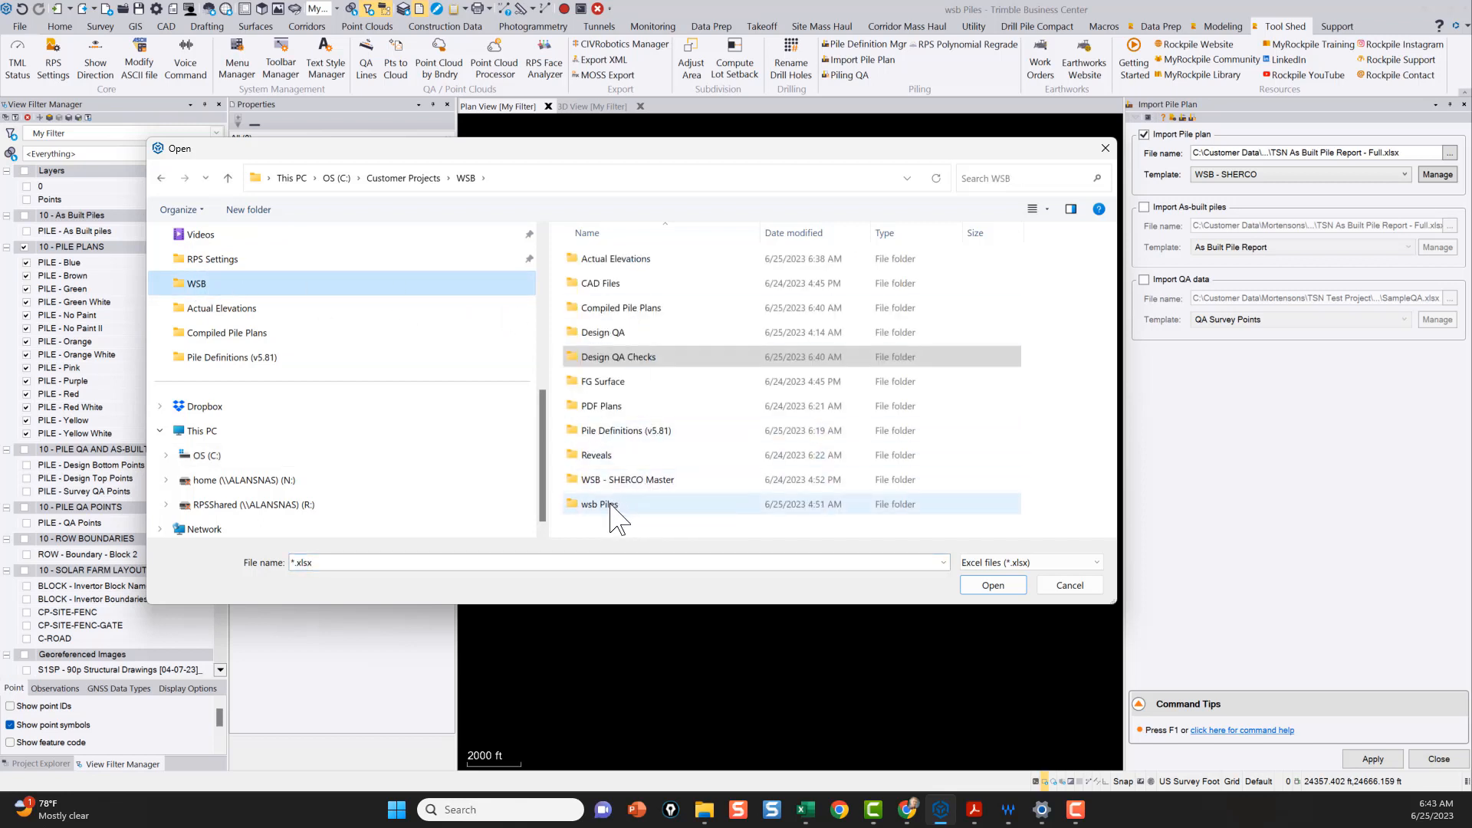
double_click(617, 310)
click(603, 286)
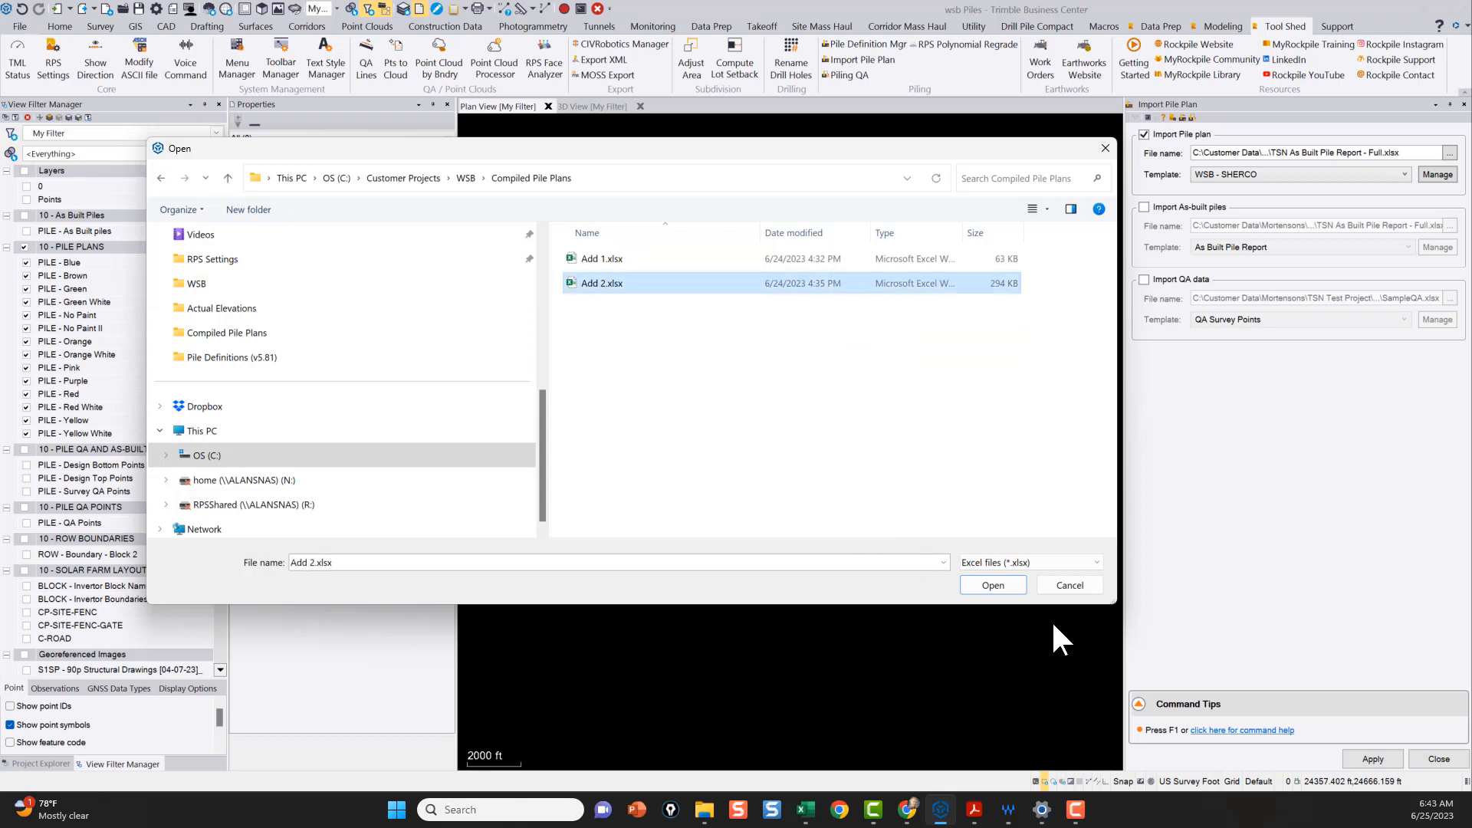
click(993, 585)
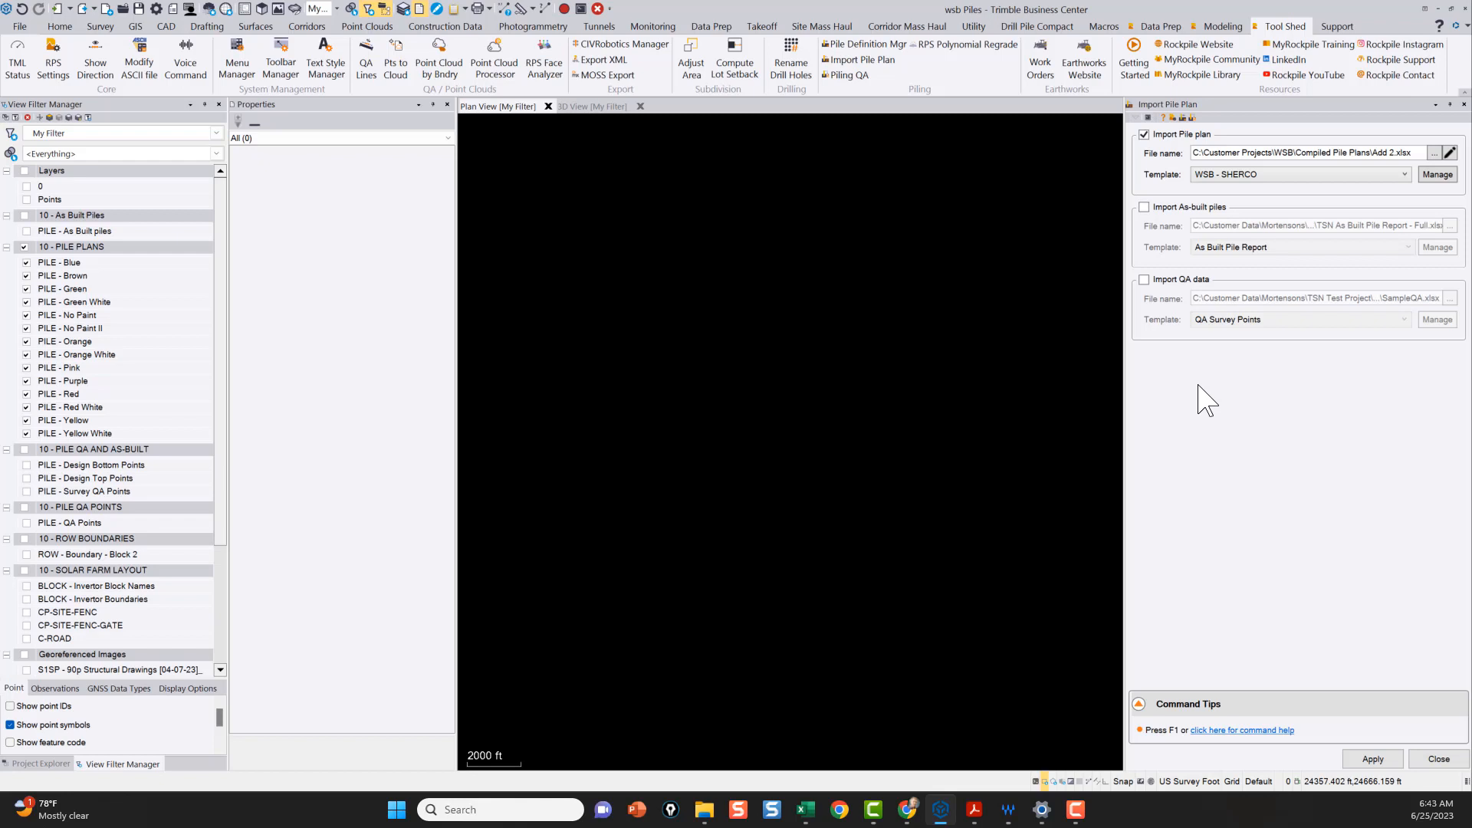
click(1441, 761)
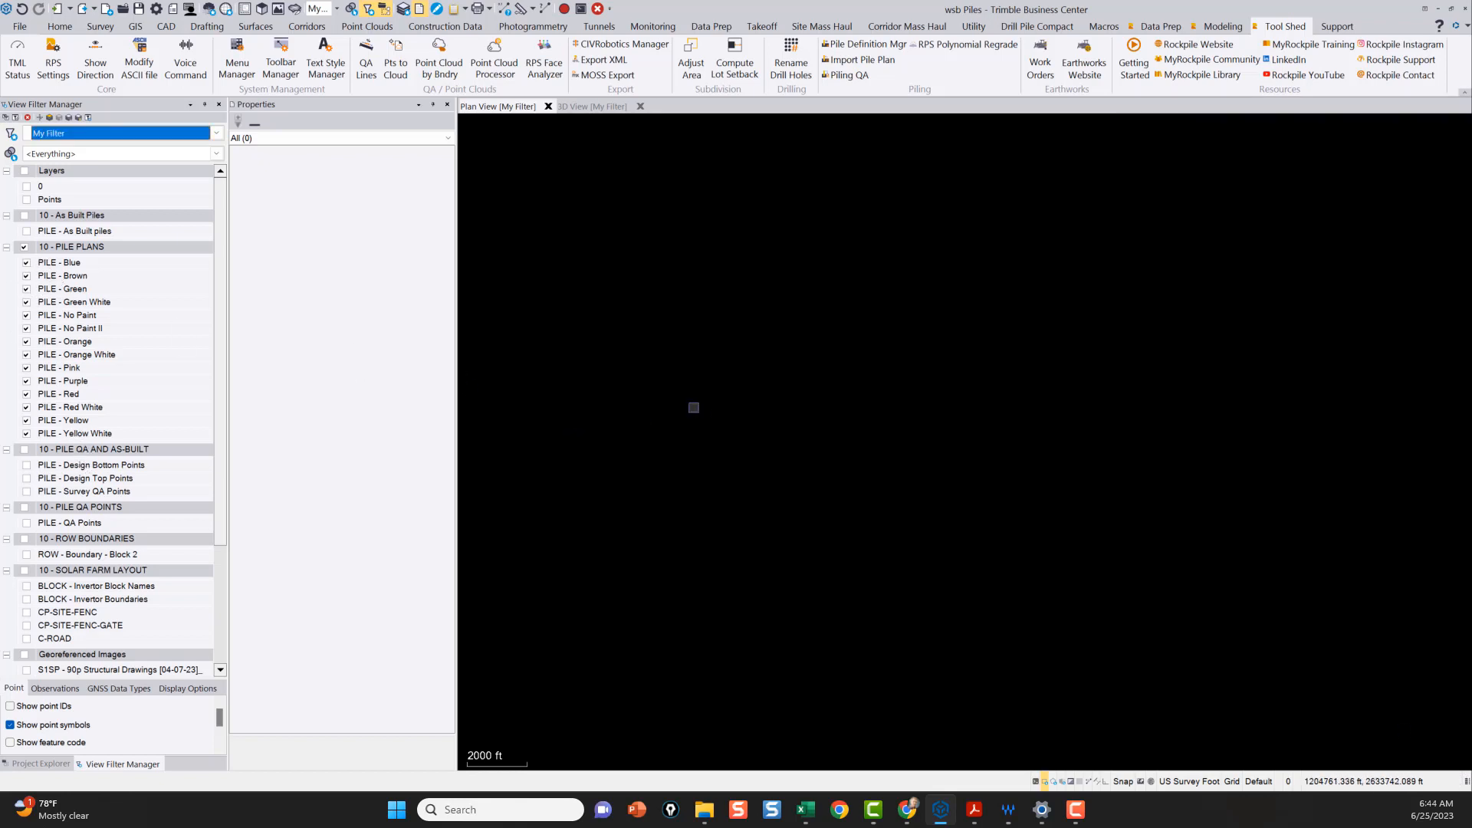
Step: Show the ROW - Boundary - Block 2 layer and examine the pile symbols inside the row boundaries
scroll(863, 420, down, 3)
click(26, 554)
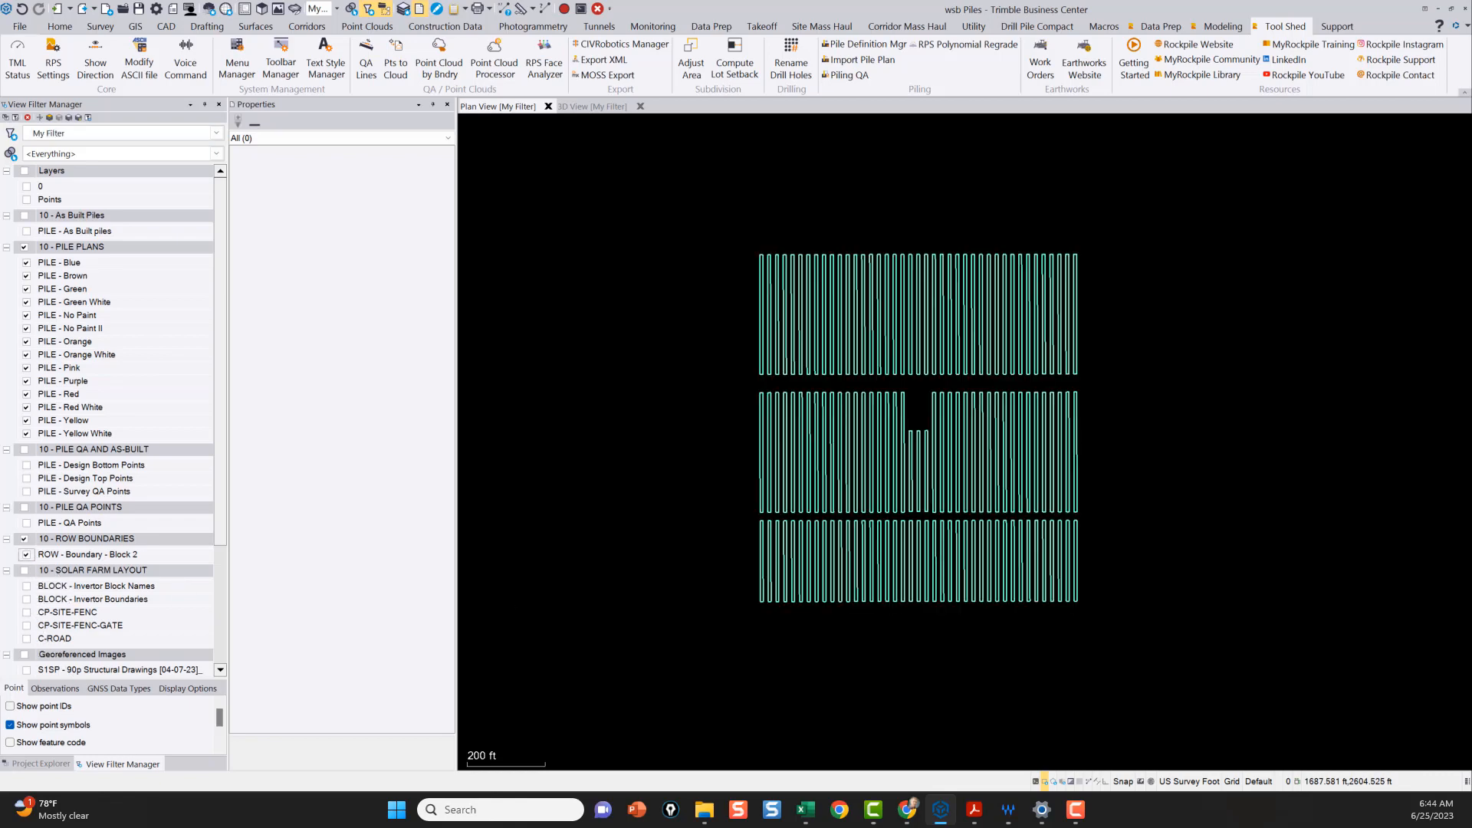
scroll(793, 482, up, 5)
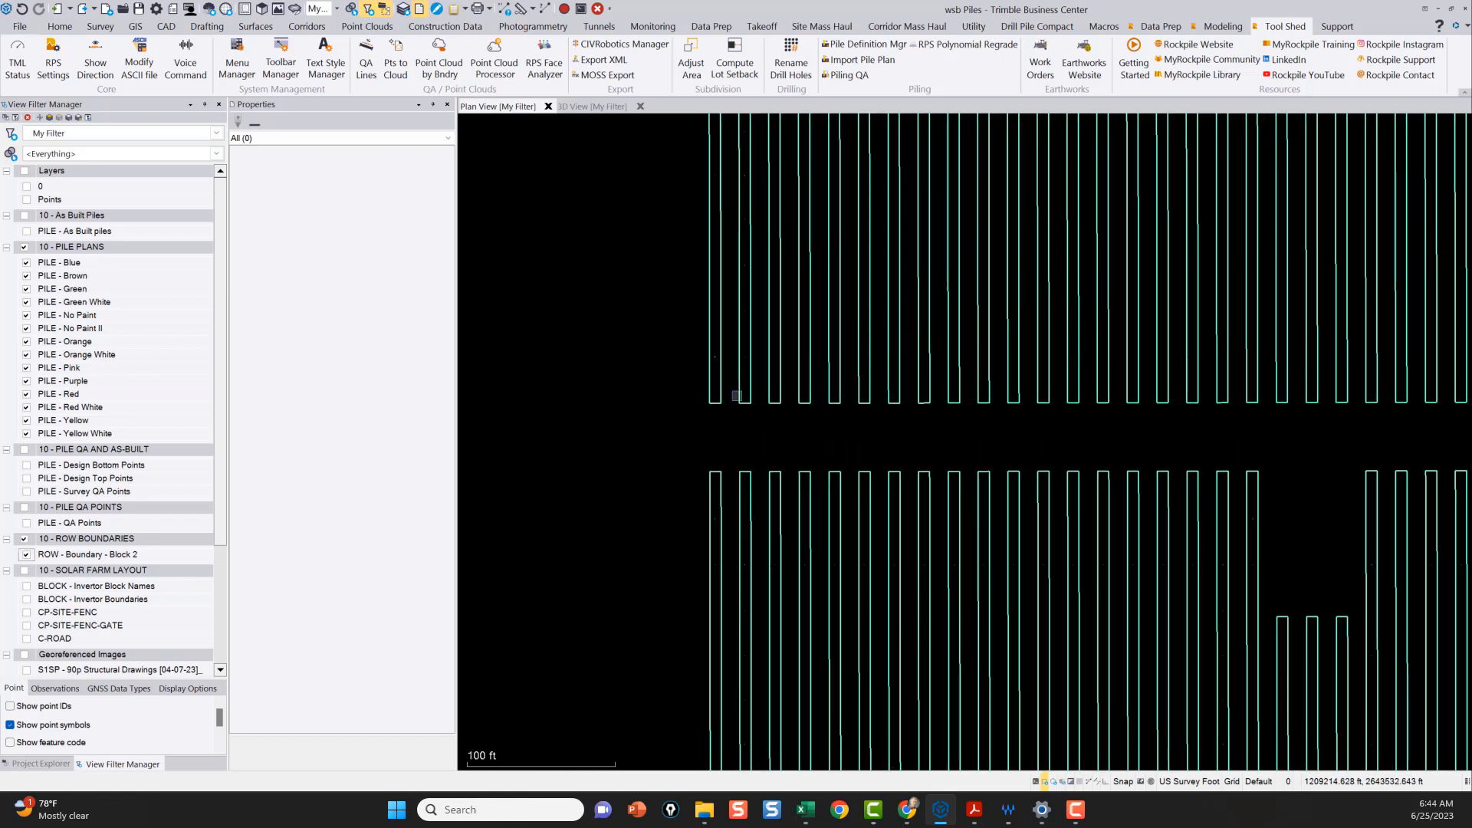
scroll(736, 395, up, 6)
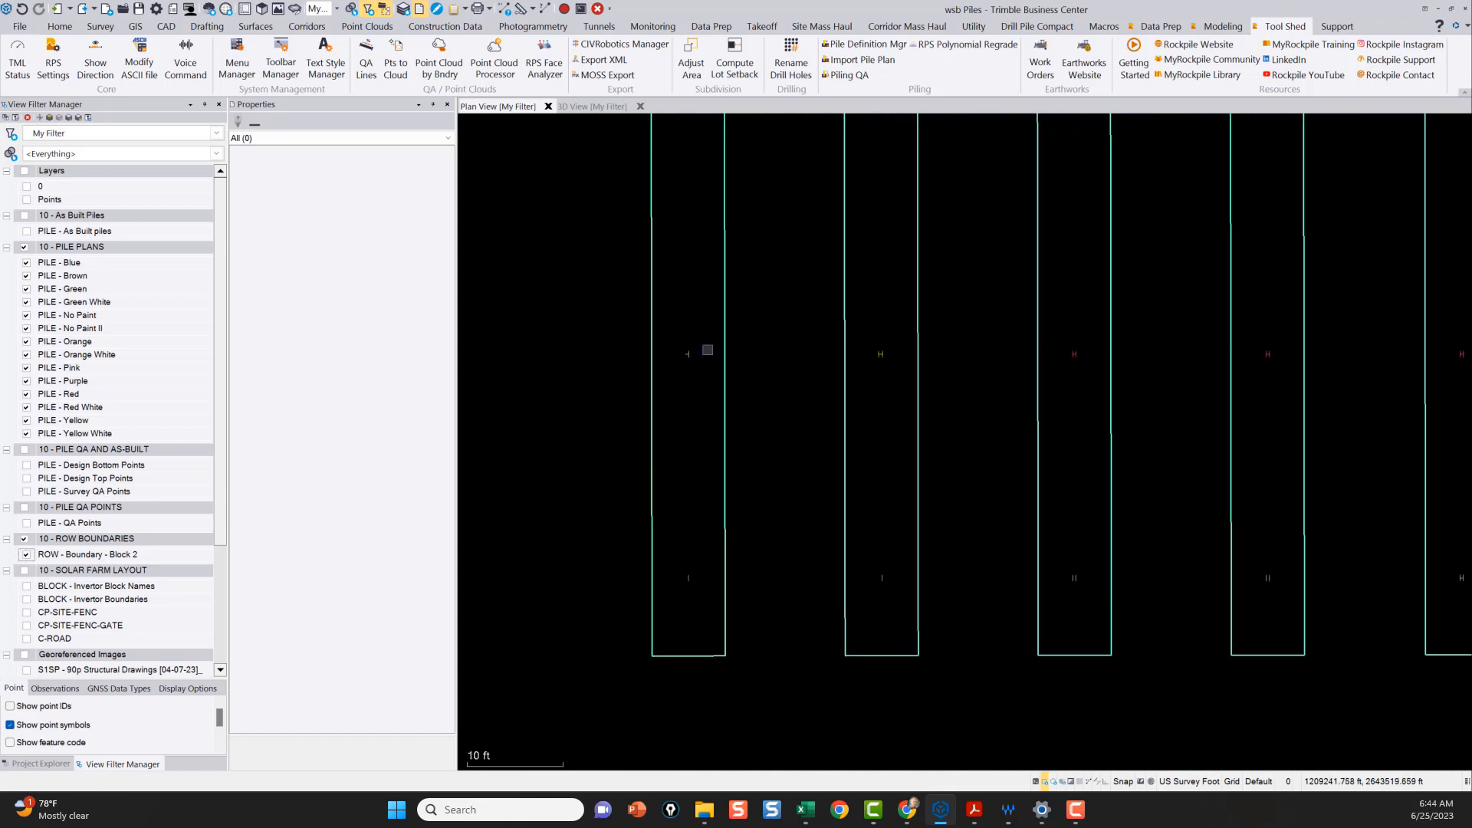
scroll(679, 354, up, 3)
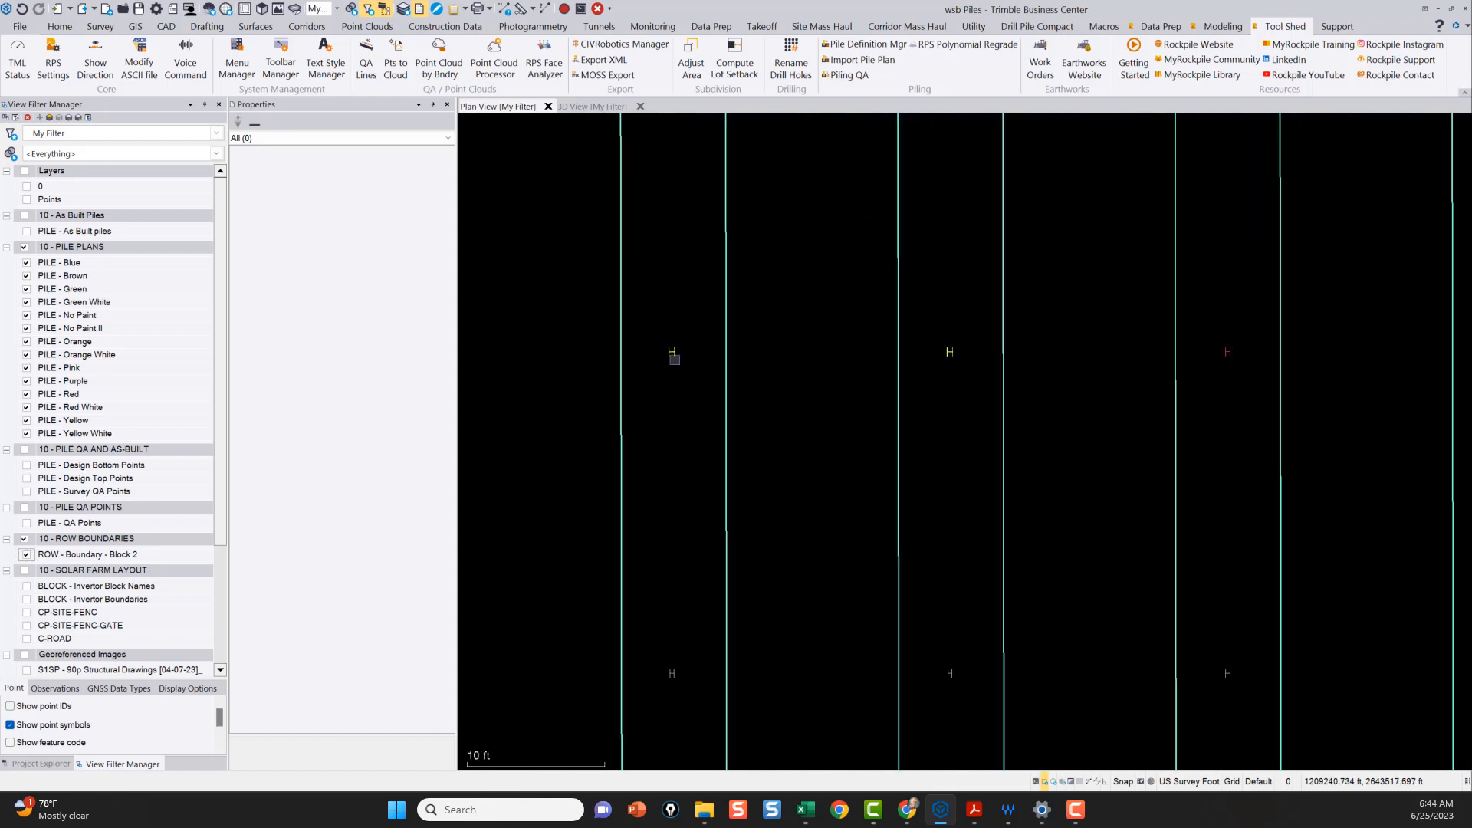
scroll(674, 359, down, 10)
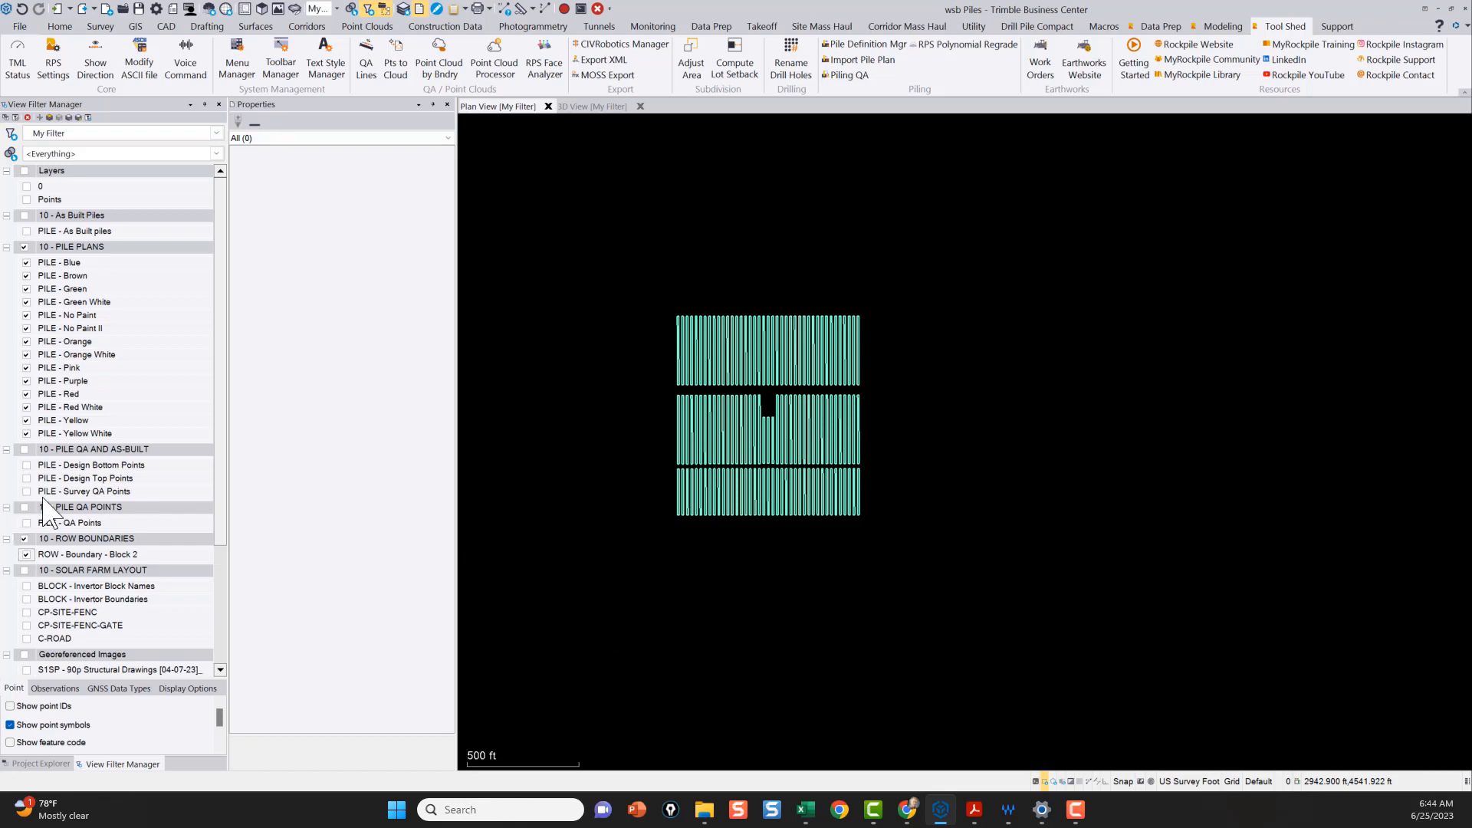
Step: Hide the ROW - Boundary - Block 2 layer and select all visible piles in the plan view
click(26, 554)
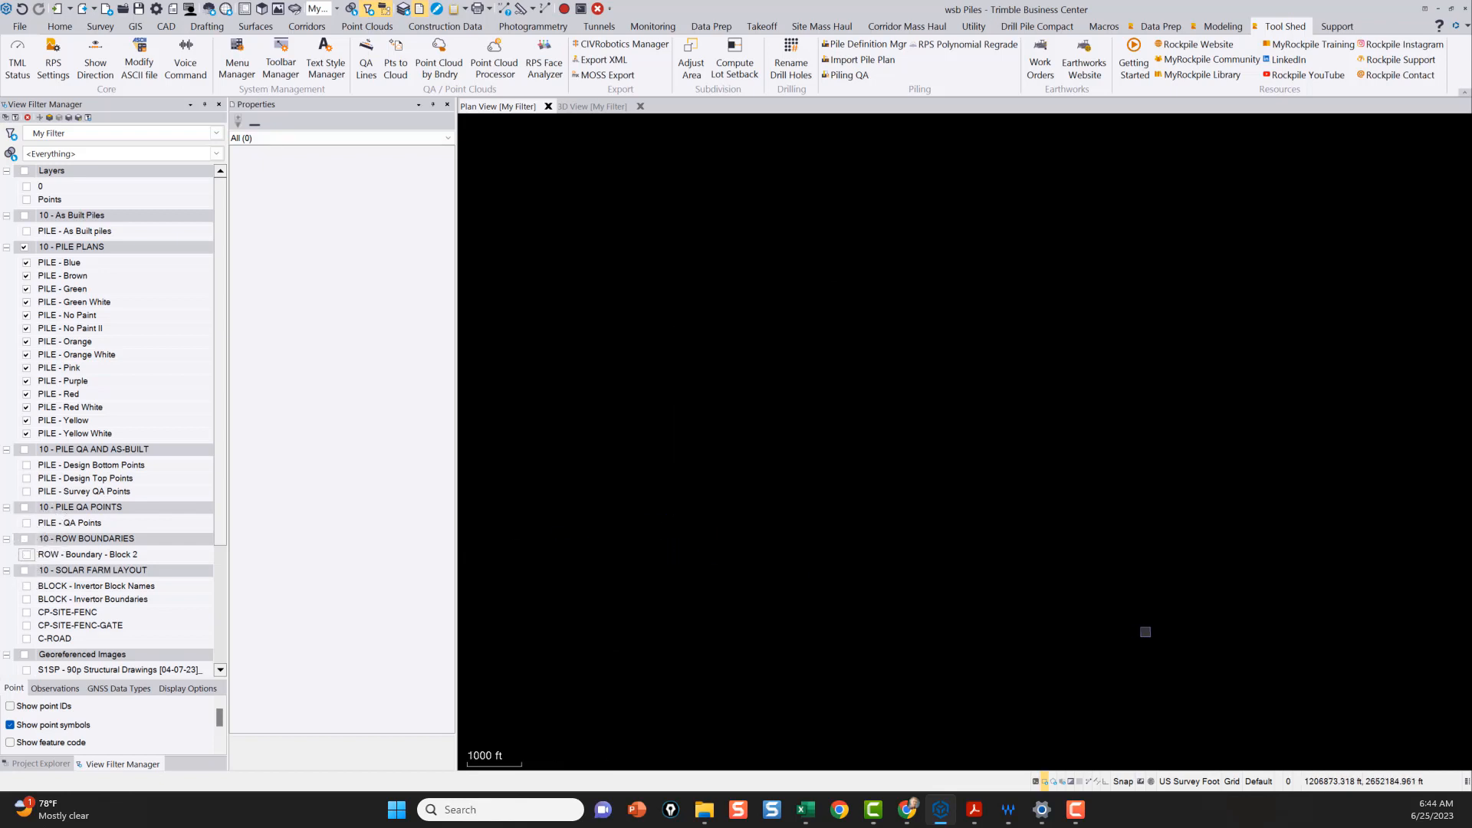
drag(1280, 691, 425, 126)
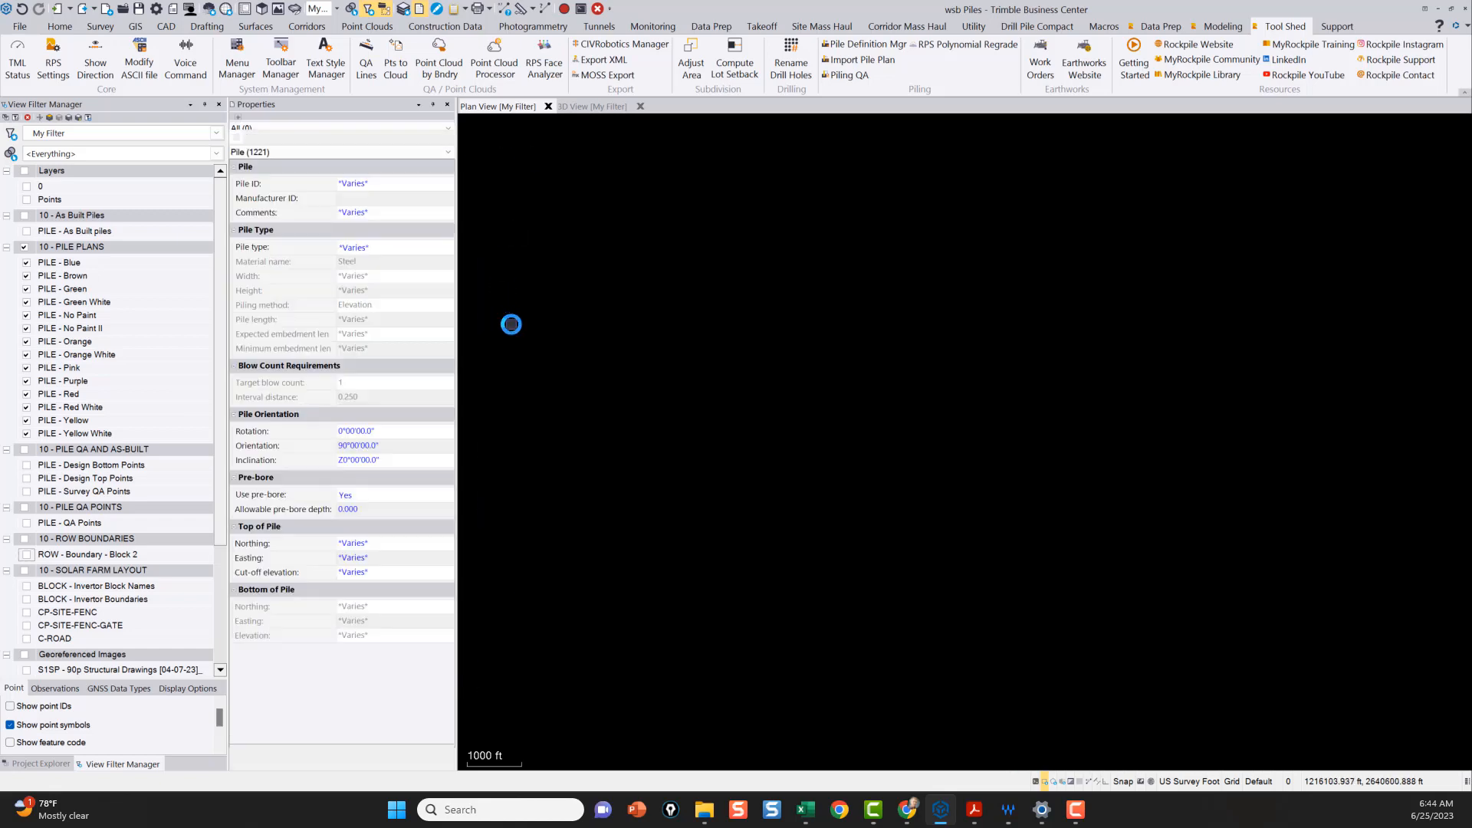
scroll(704, 498, up, 5)
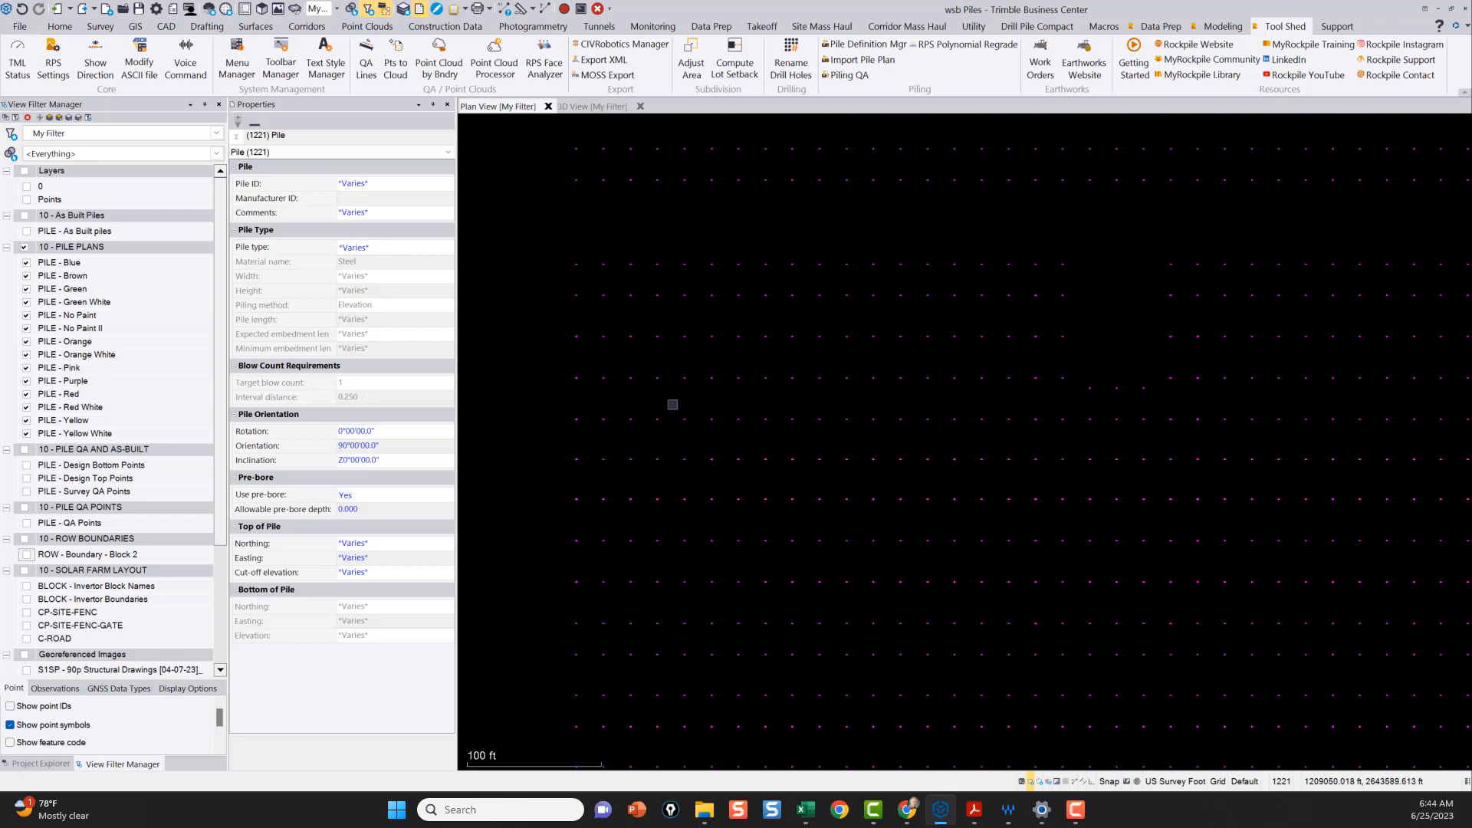
scroll(672, 404, down, 2)
scroll(687, 402, down, 2)
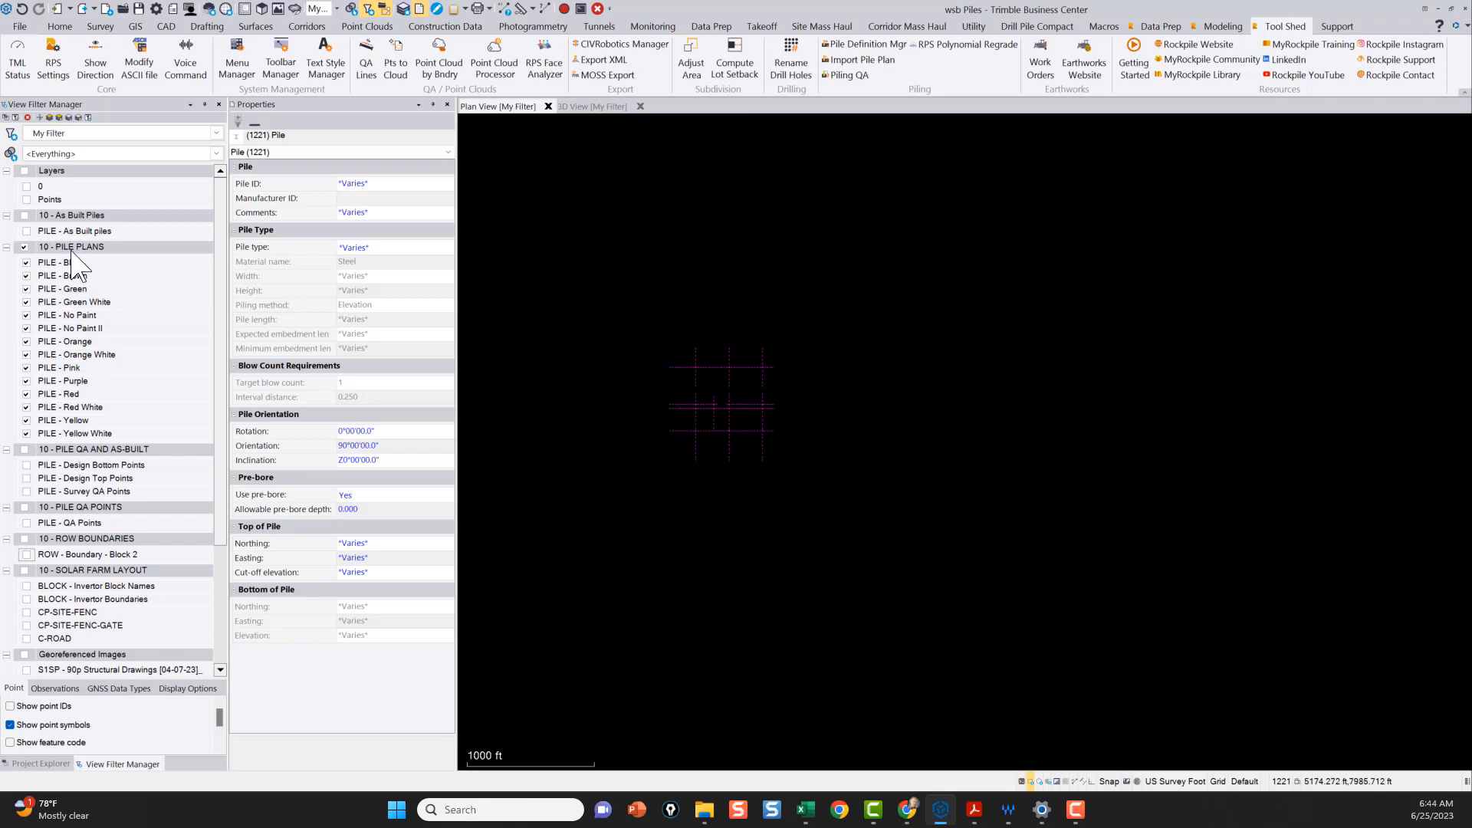
Step: Show the PILE - Design Bottom Points and PILE - Design Top Points layers and examine the layout of all pile blocks
click(26, 465)
click(26, 477)
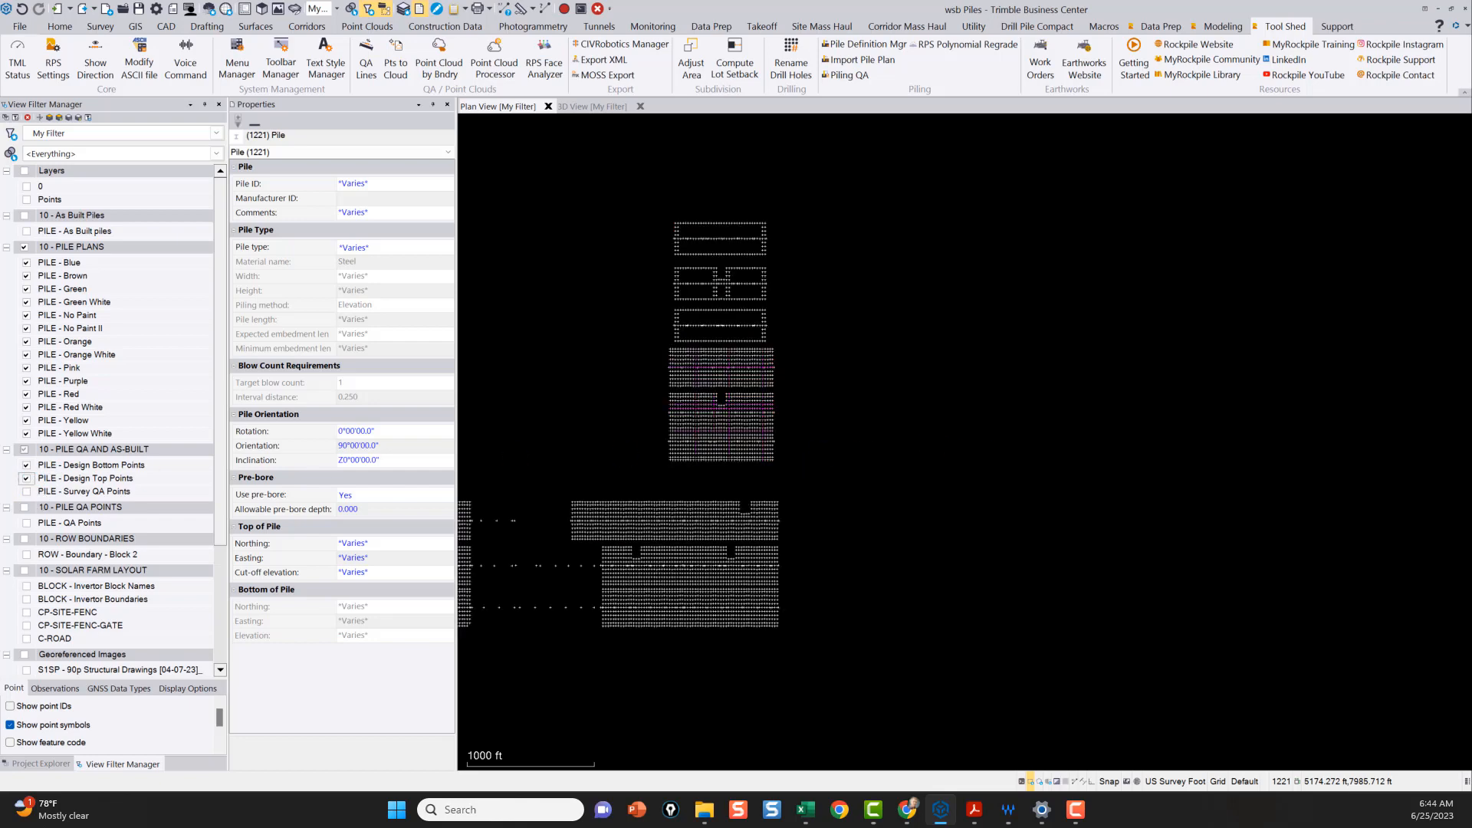
scroll(660, 486, down, 2)
middle_drag(660, 486, 894, 430)
scroll(723, 452, up, 2)
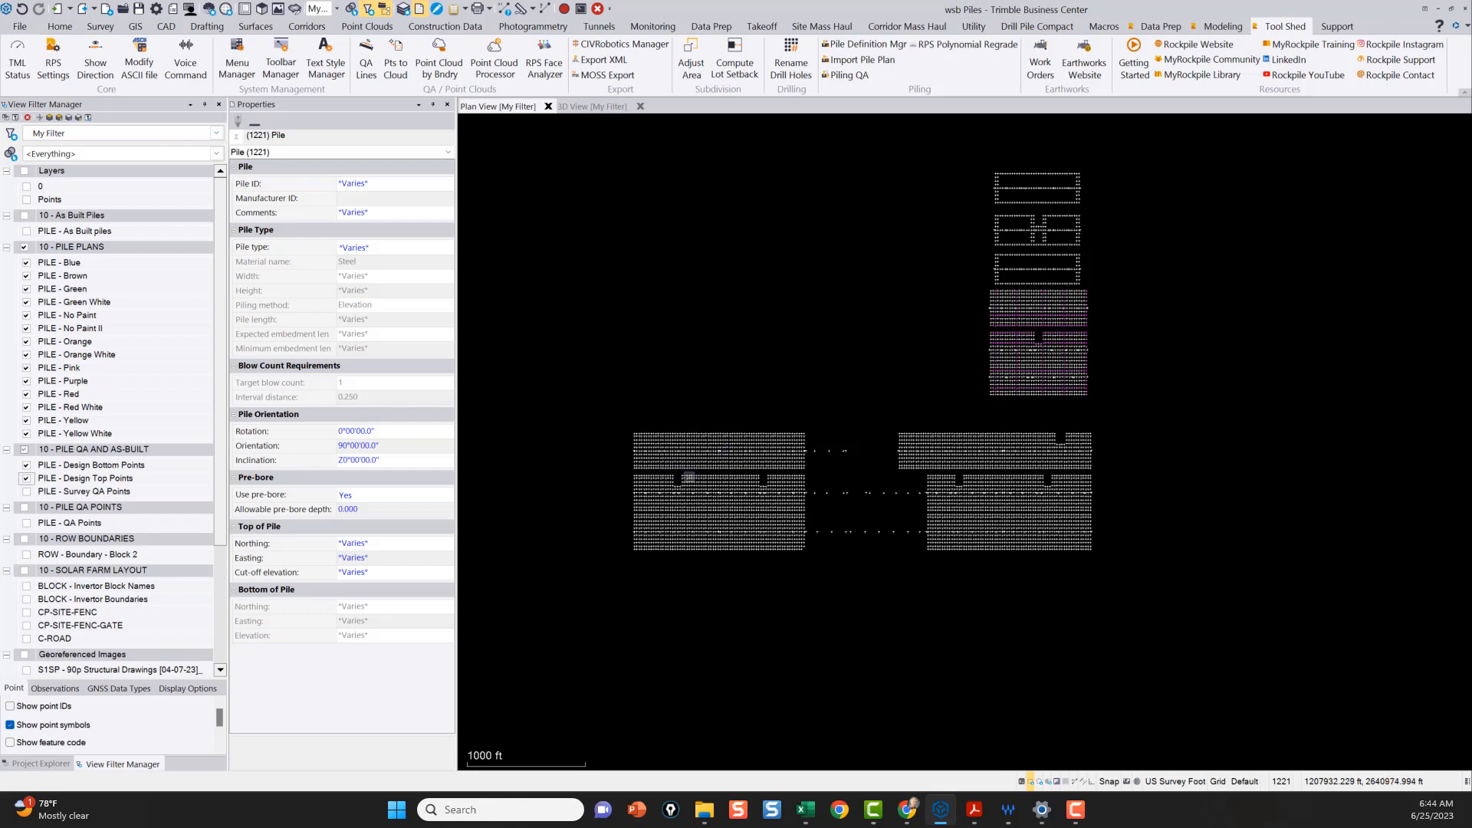
scroll(683, 480, up, 1)
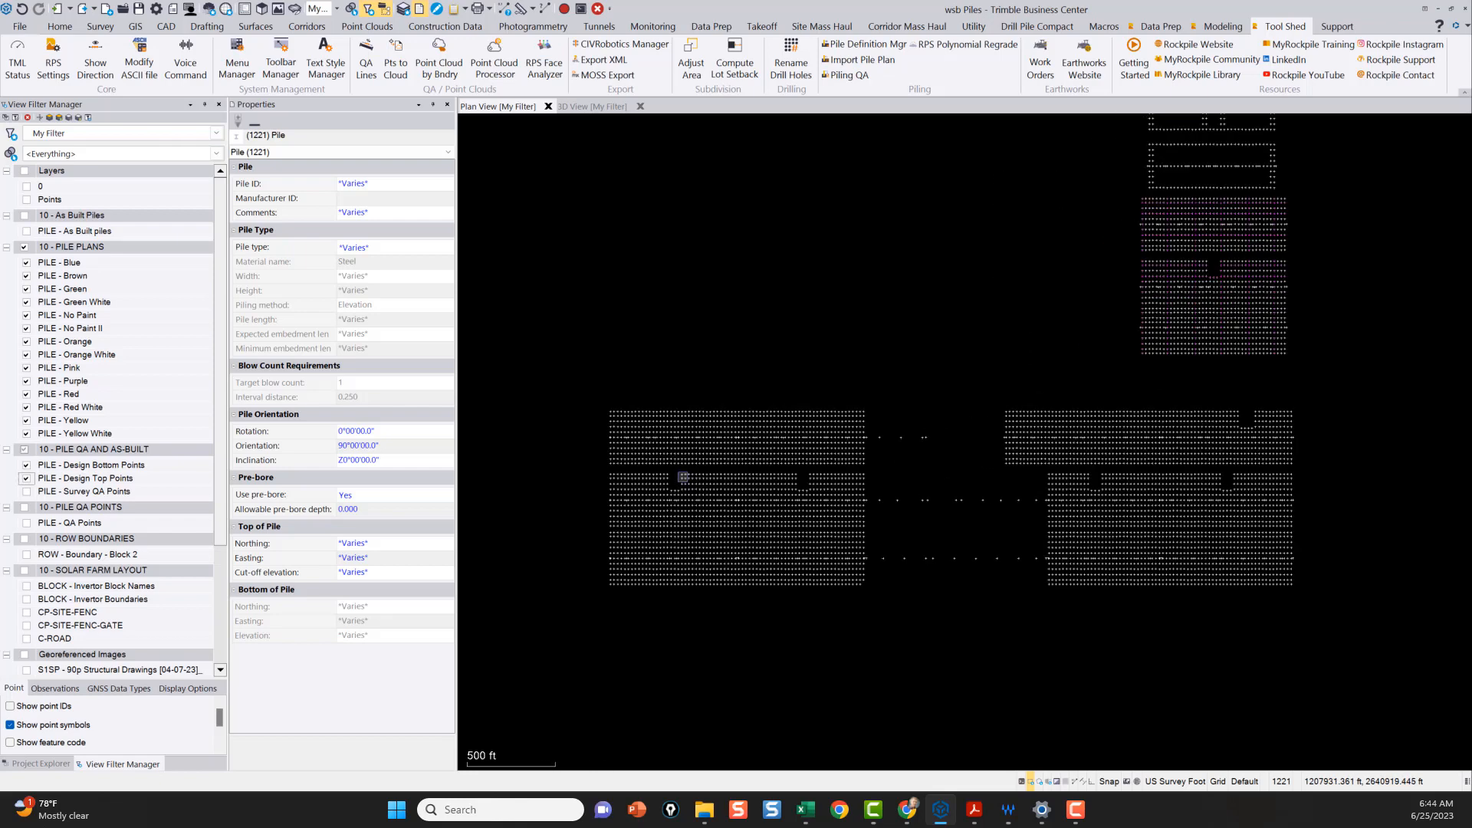
scroll(688, 487, down, 1)
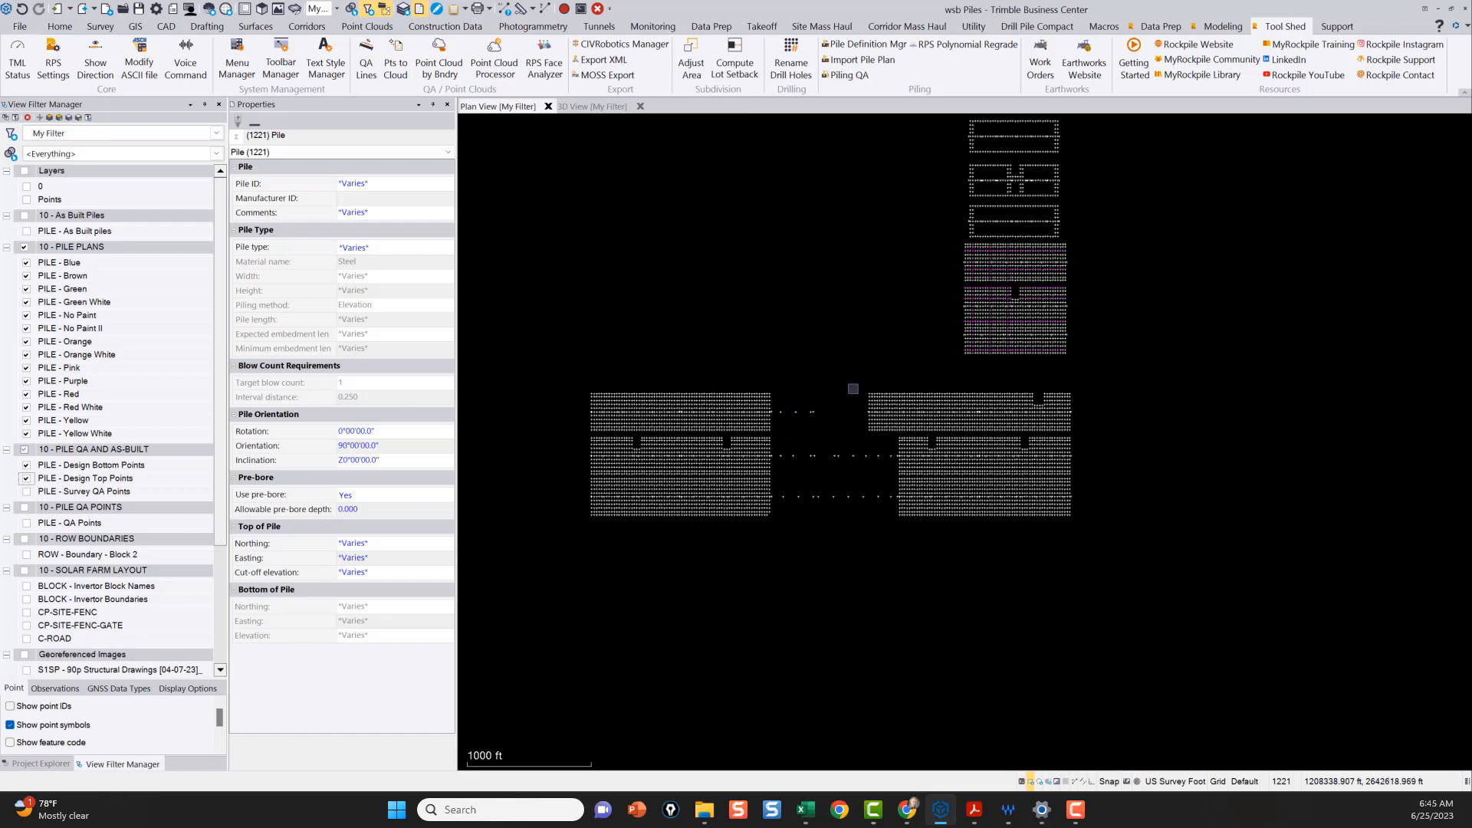
middle_drag(975, 440, 857, 446)
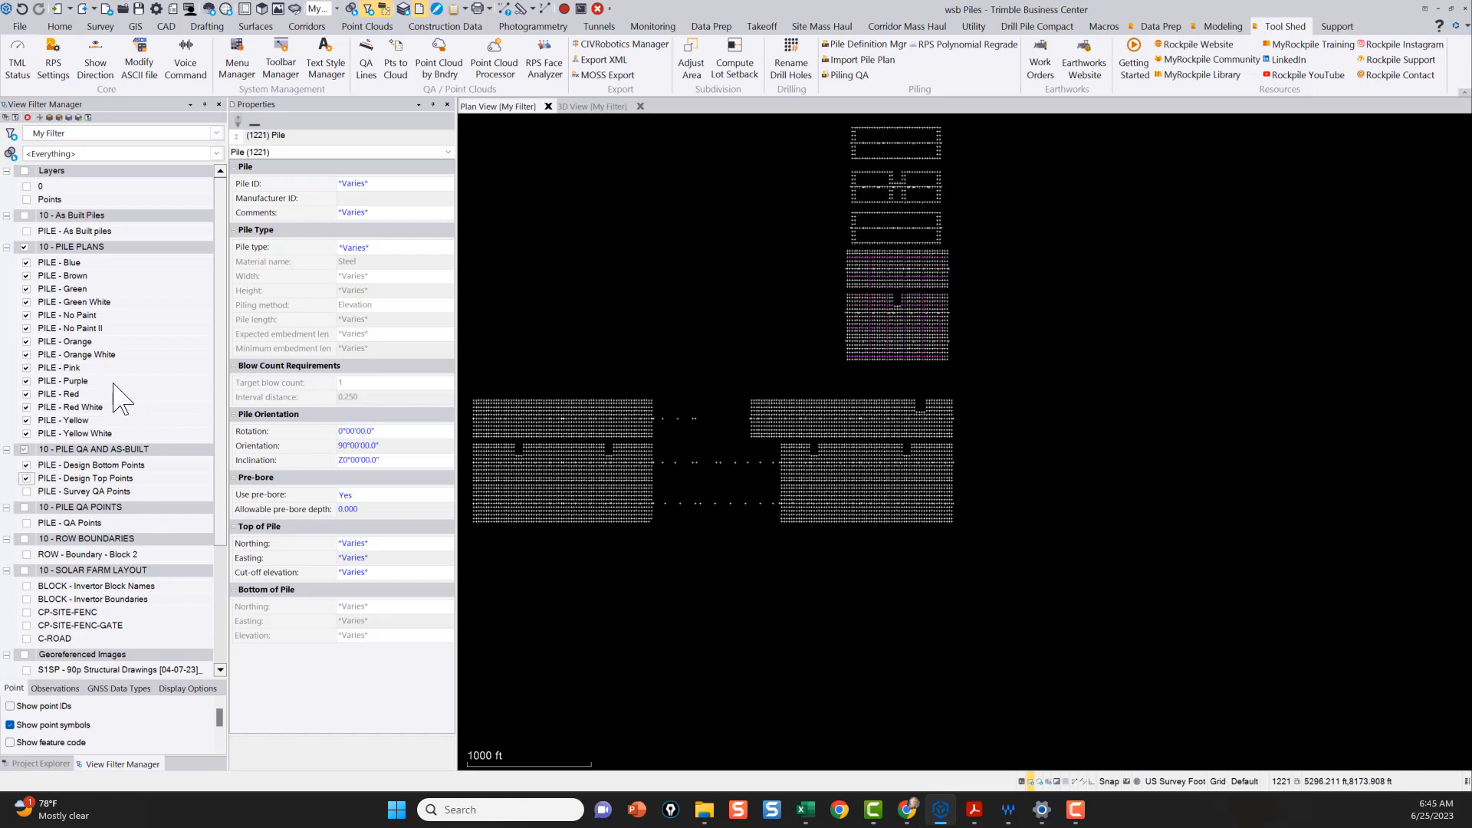
Step: Check the pile plans and imported files in the Project Explorer, and return to the View Filter Manager
click(63, 764)
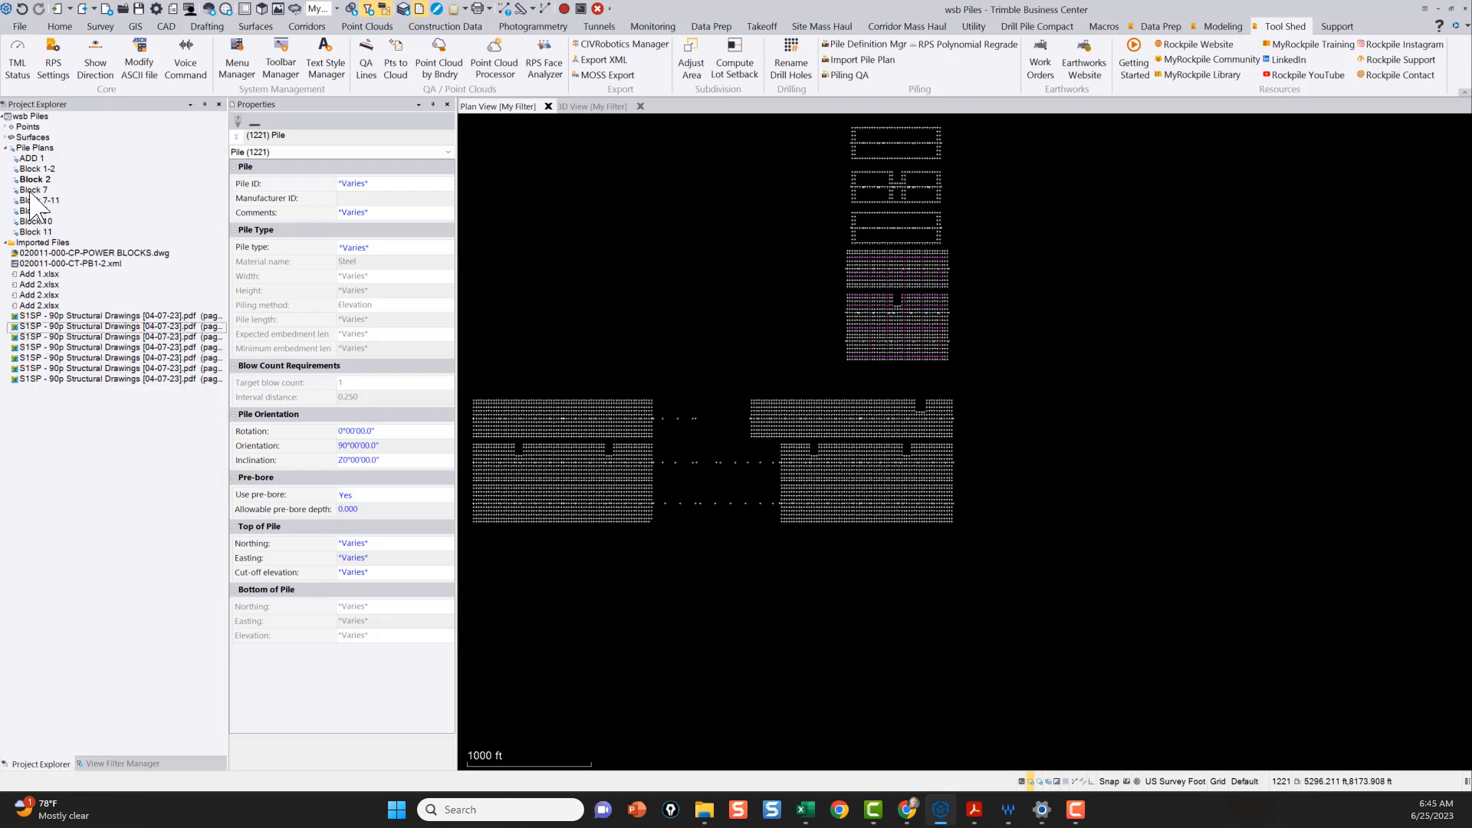
click(138, 764)
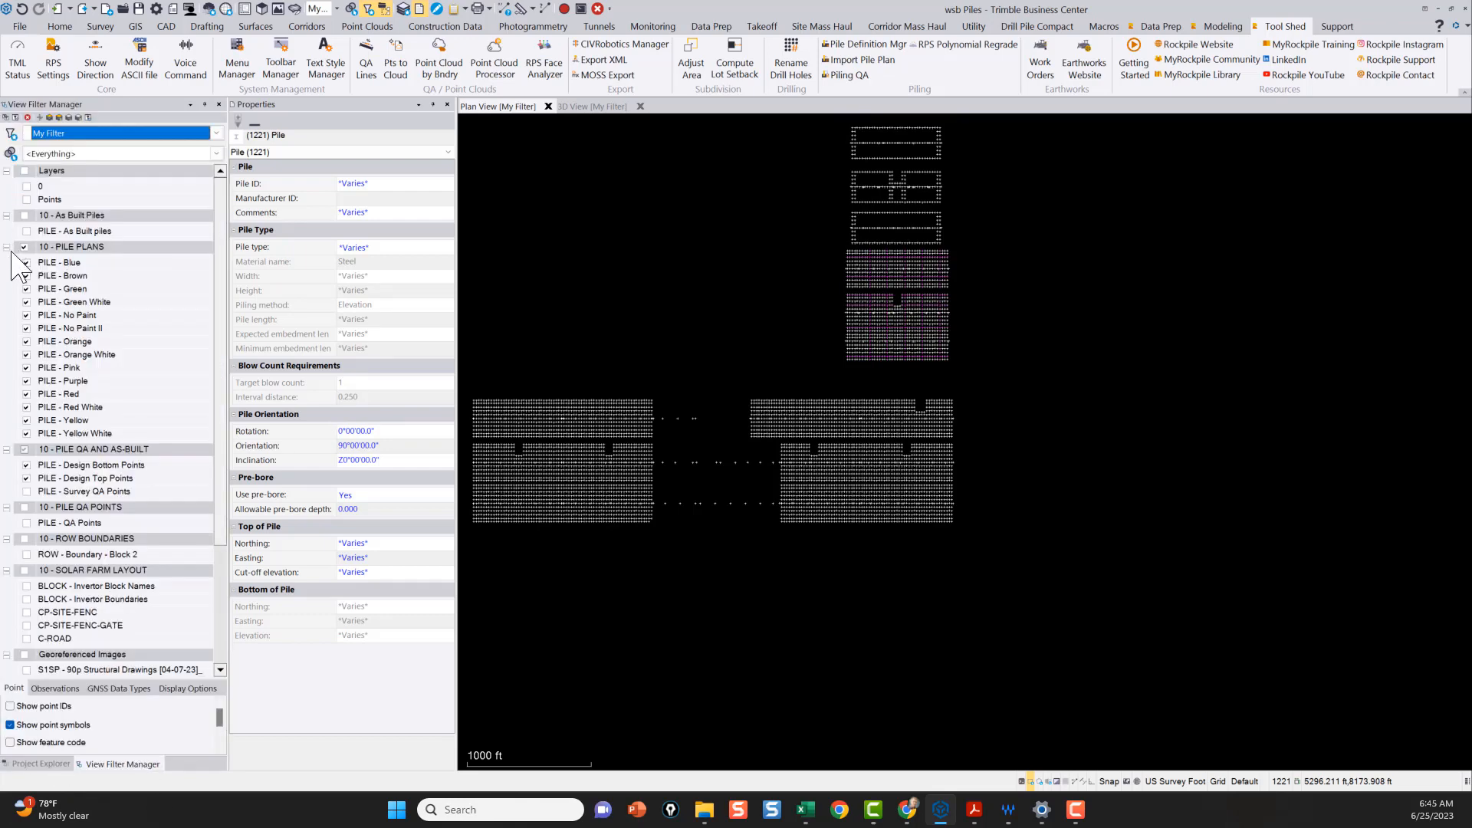
Step: Dock the Project Explorer as a separate pane beside the View Filter Manager and check the Block 7 pile plan's properties
drag(40, 764, 46, 742)
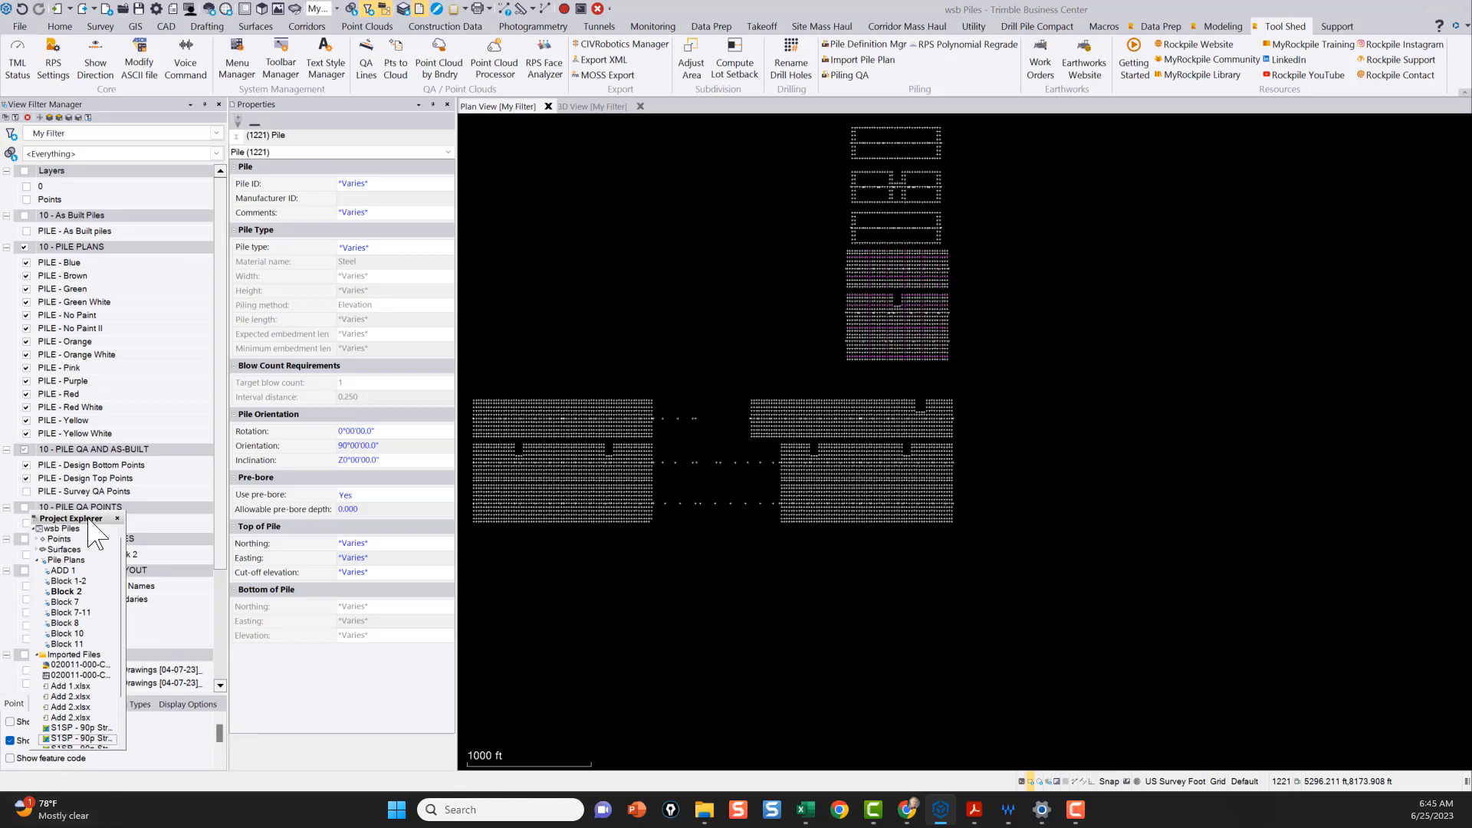
drag(77, 519, 10, 217)
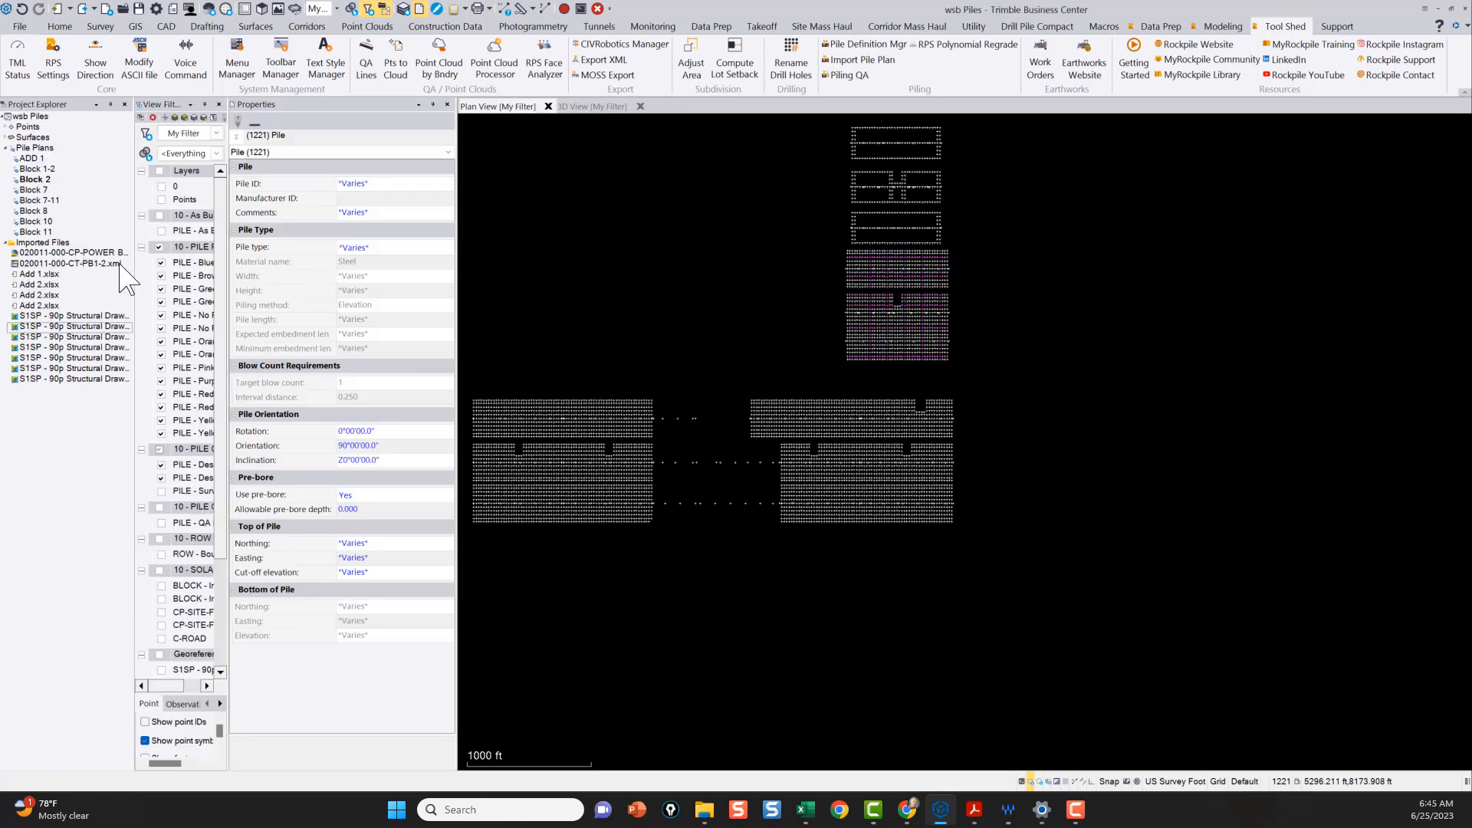
click(32, 157)
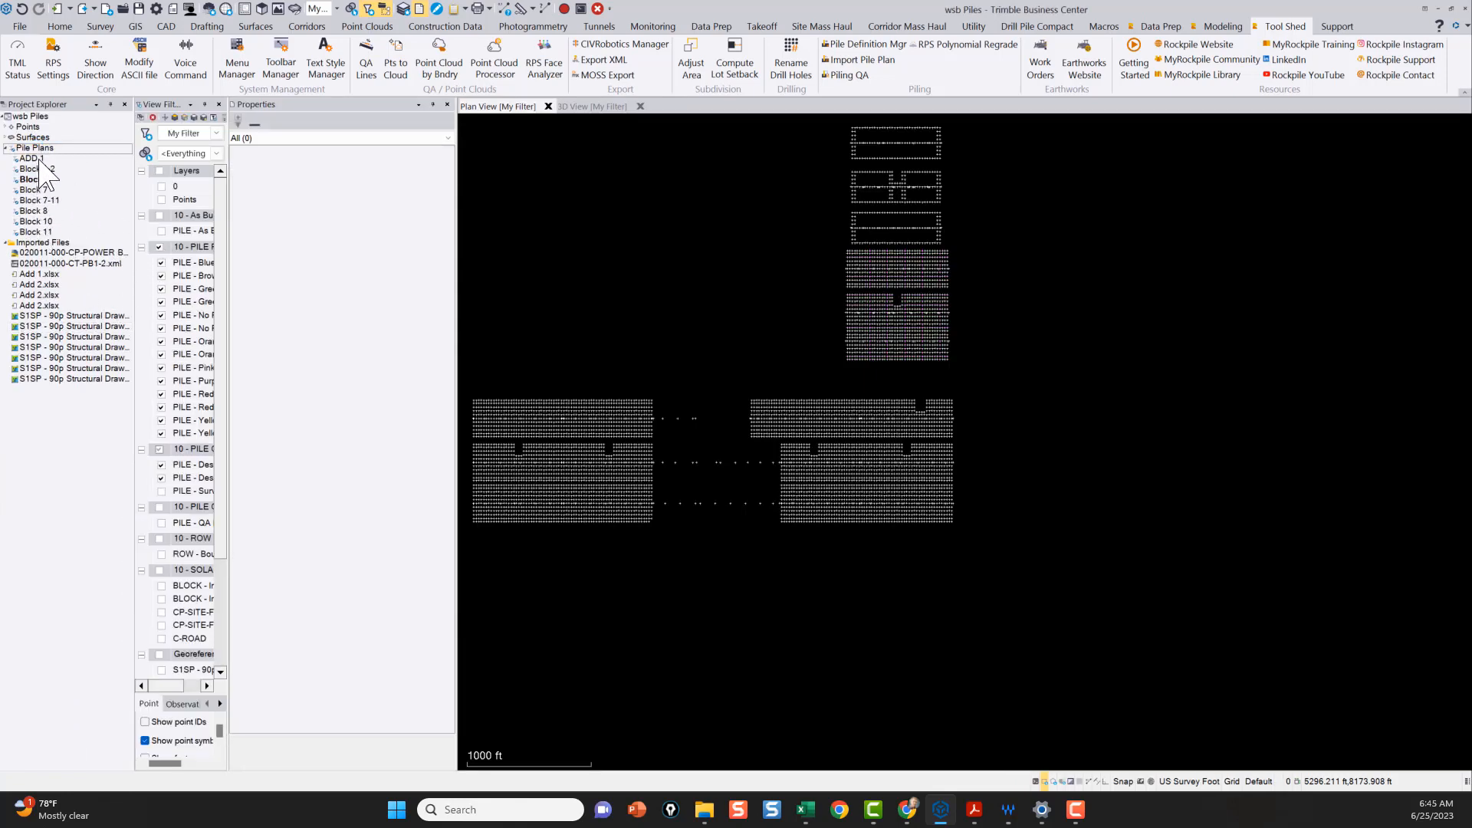
click(34, 189)
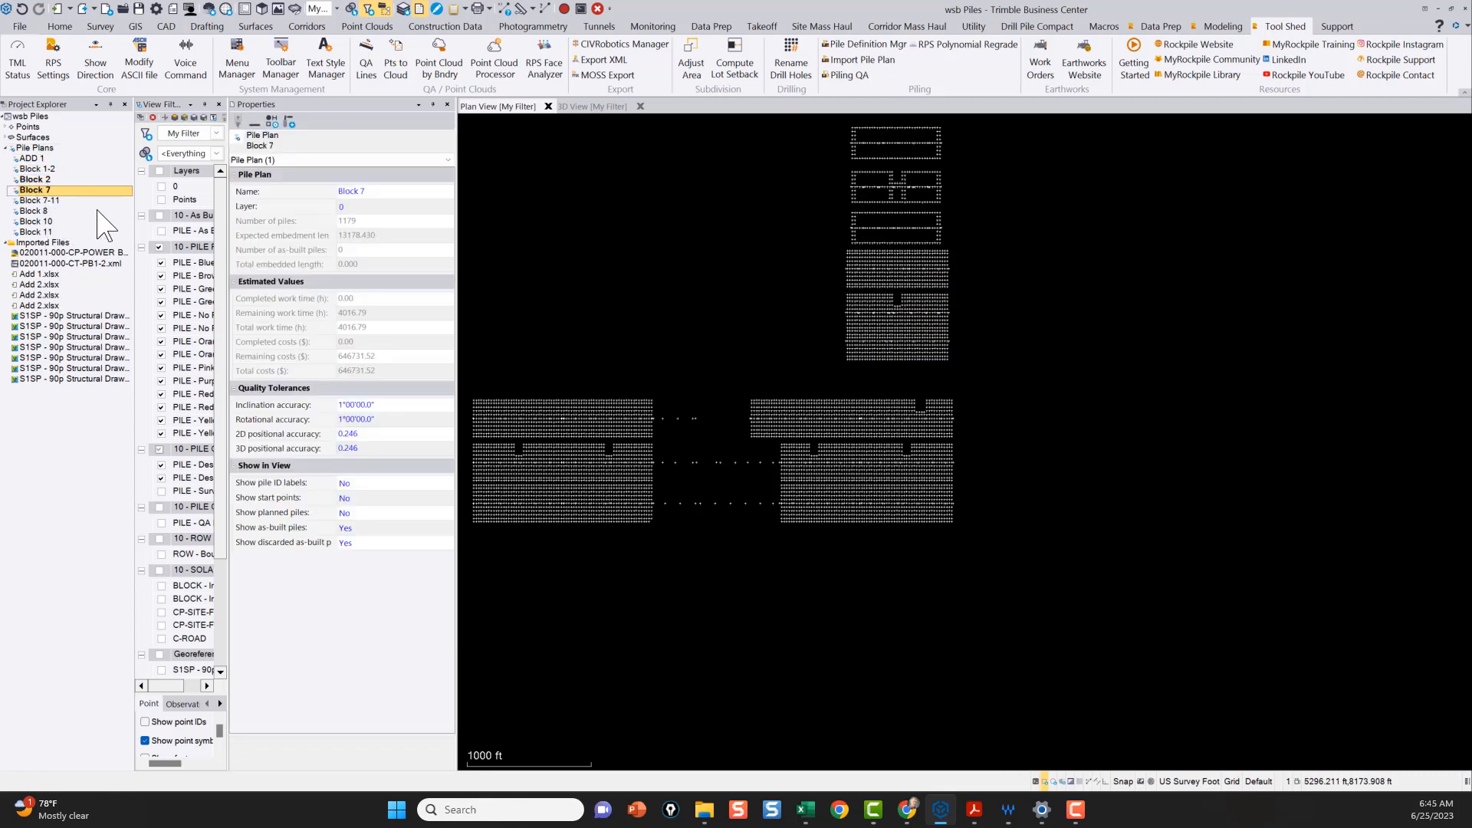
Step: Select all pile plans from ADD 1 through Block 11 and set Show planned piles to Yes
click(36, 158)
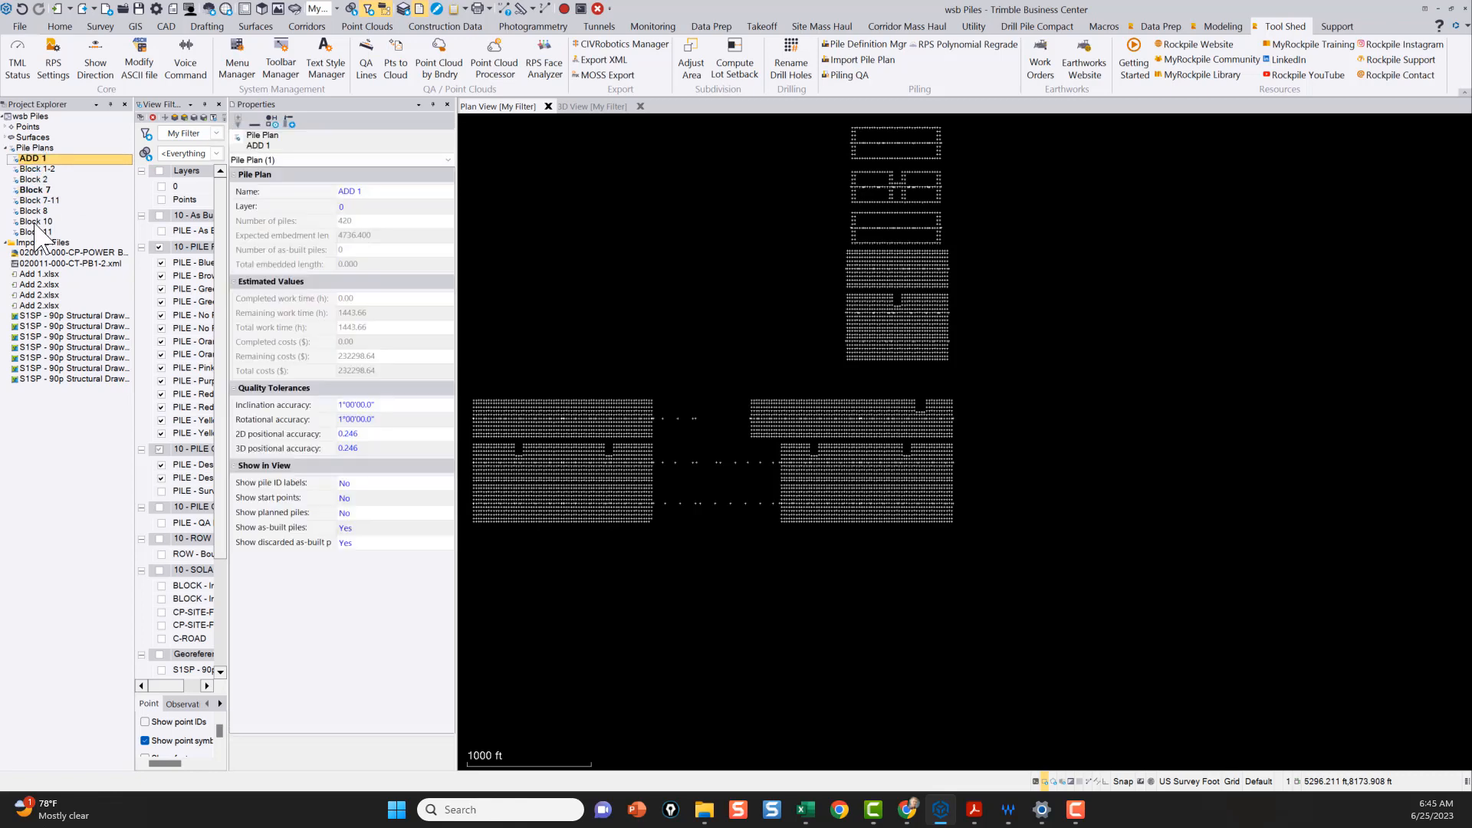
shift+click(36, 231)
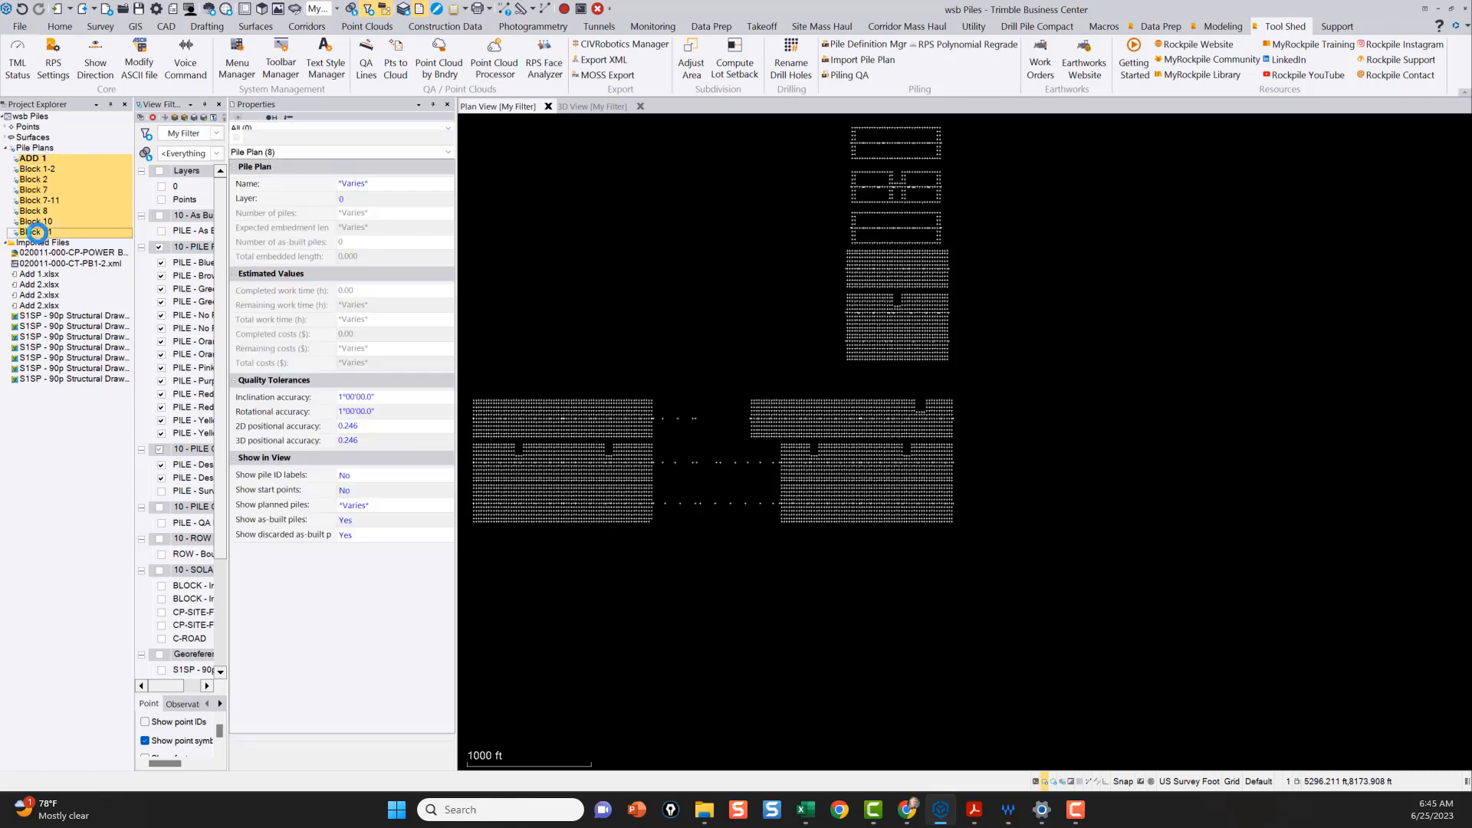
click(357, 508)
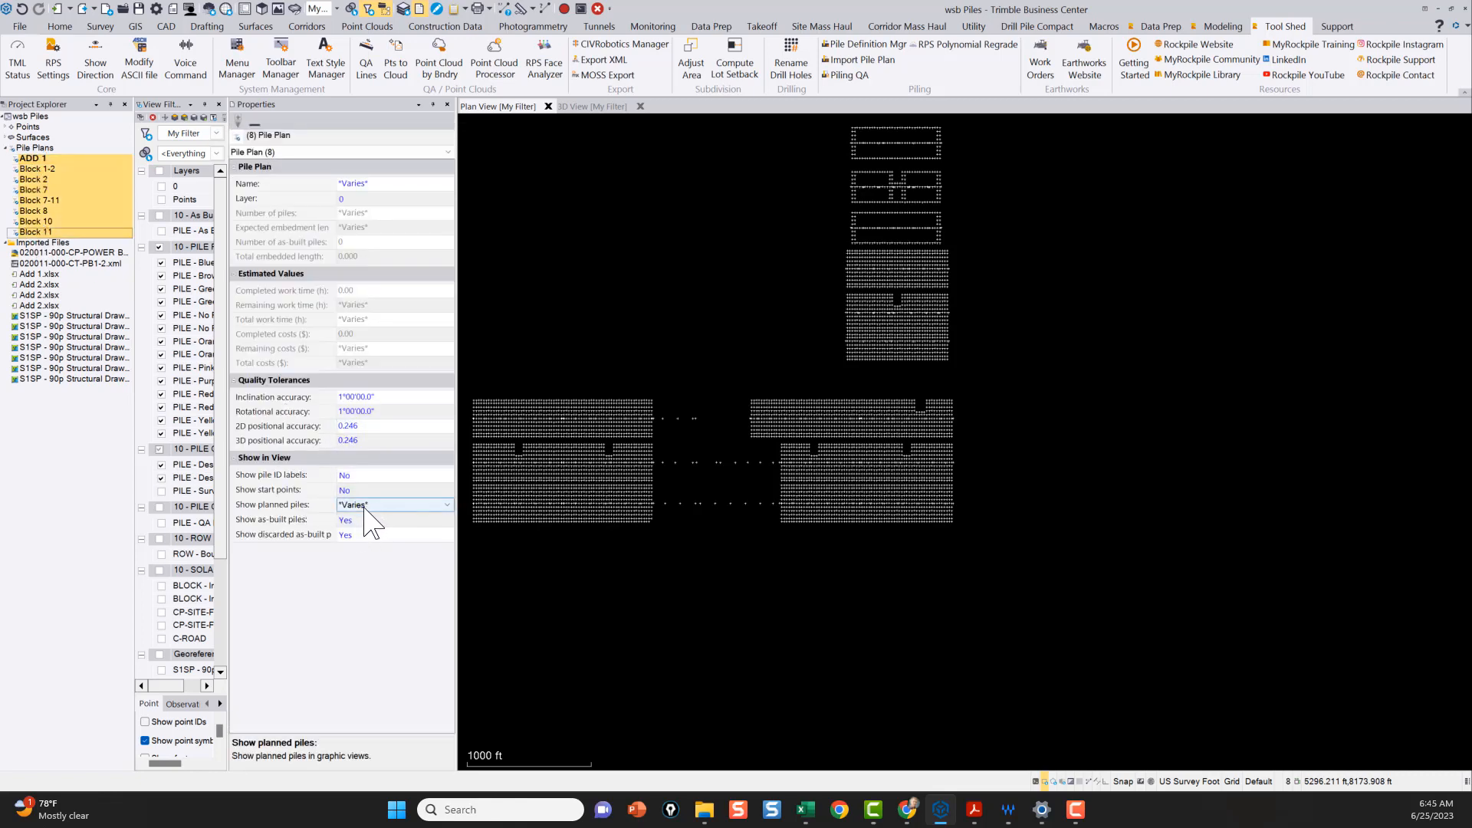
click(361, 506)
click(353, 519)
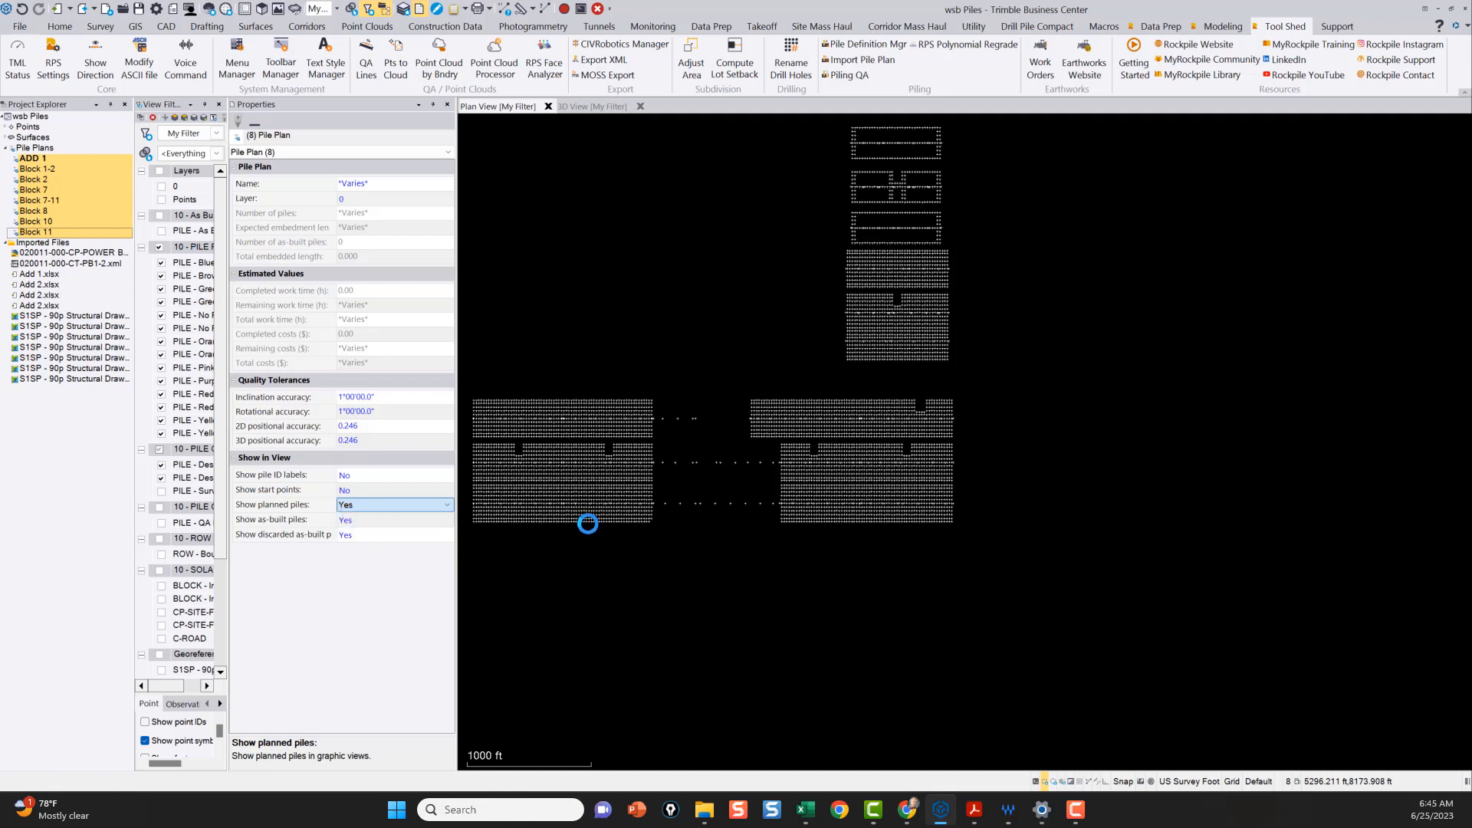
scroll(708, 543, down, 3)
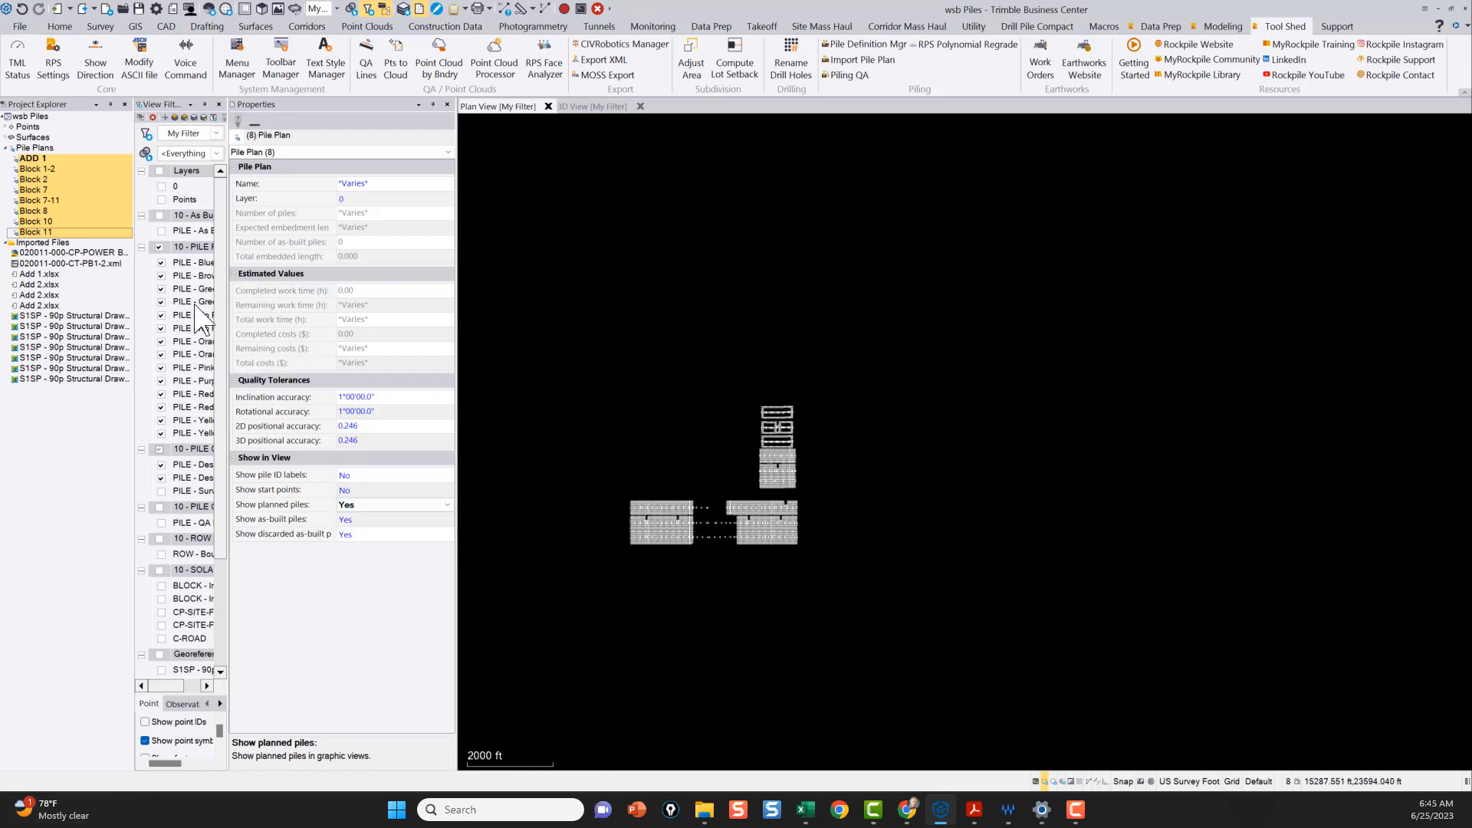
Step: Regroup the View Filter Manager with the Project Explorer and hide the 10 - PILE QA AND AS-BUILT layer group
drag(169, 105, 41, 104)
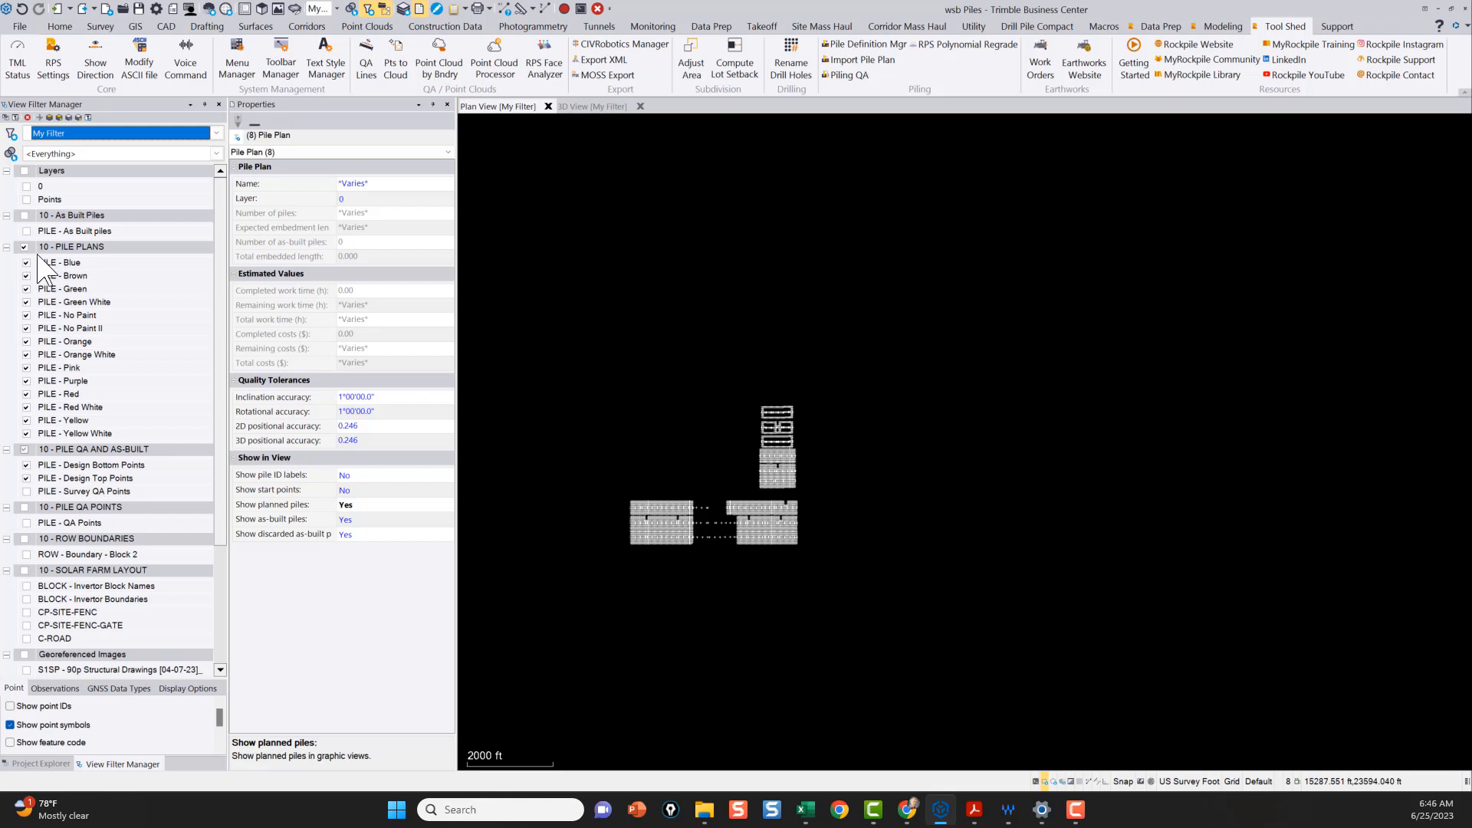
click(25, 449)
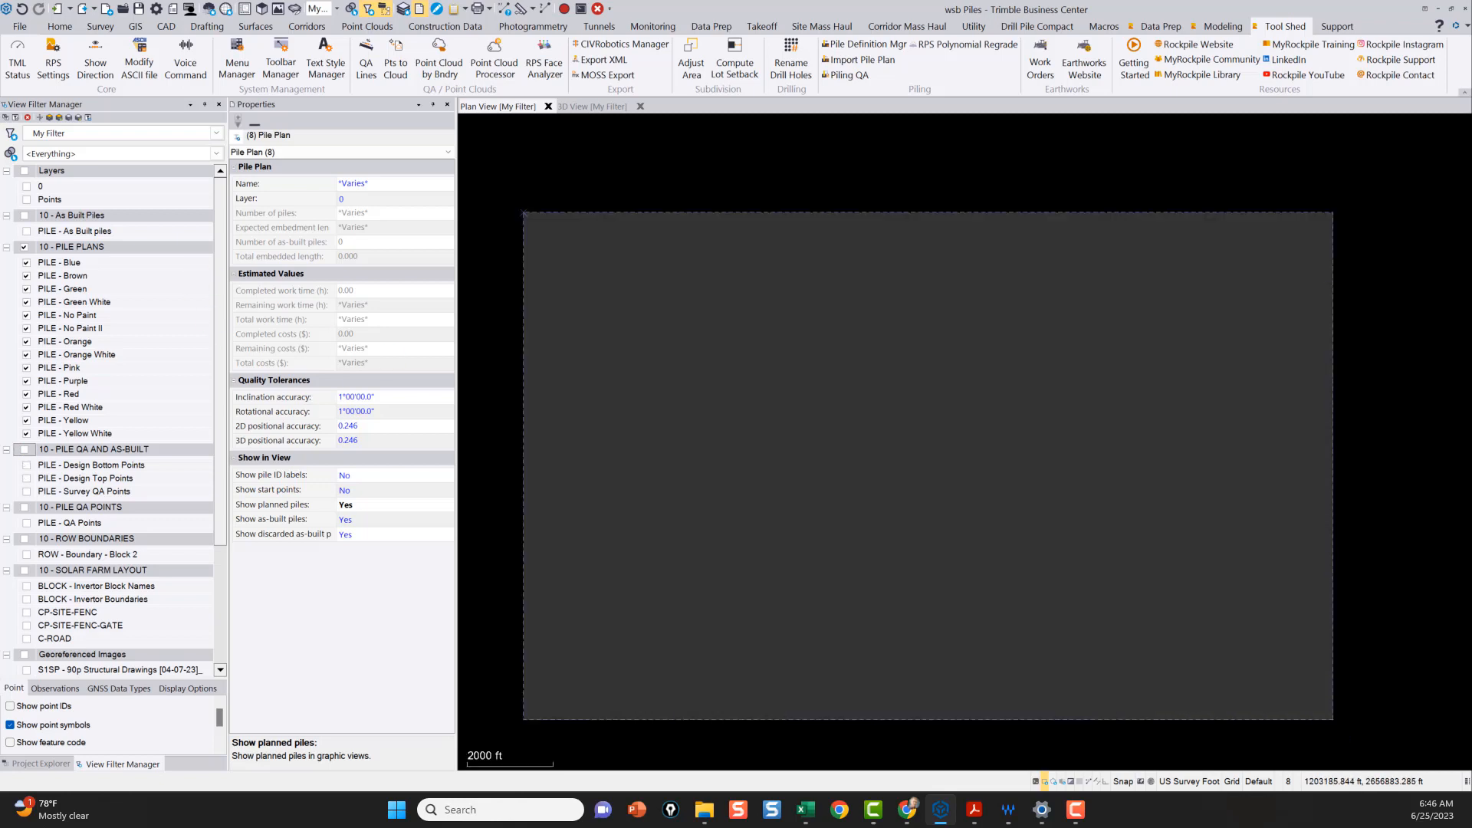
Step: Select all piles in the plan view and examine the individual pile symbols up close
drag(430, 157, 469, 127)
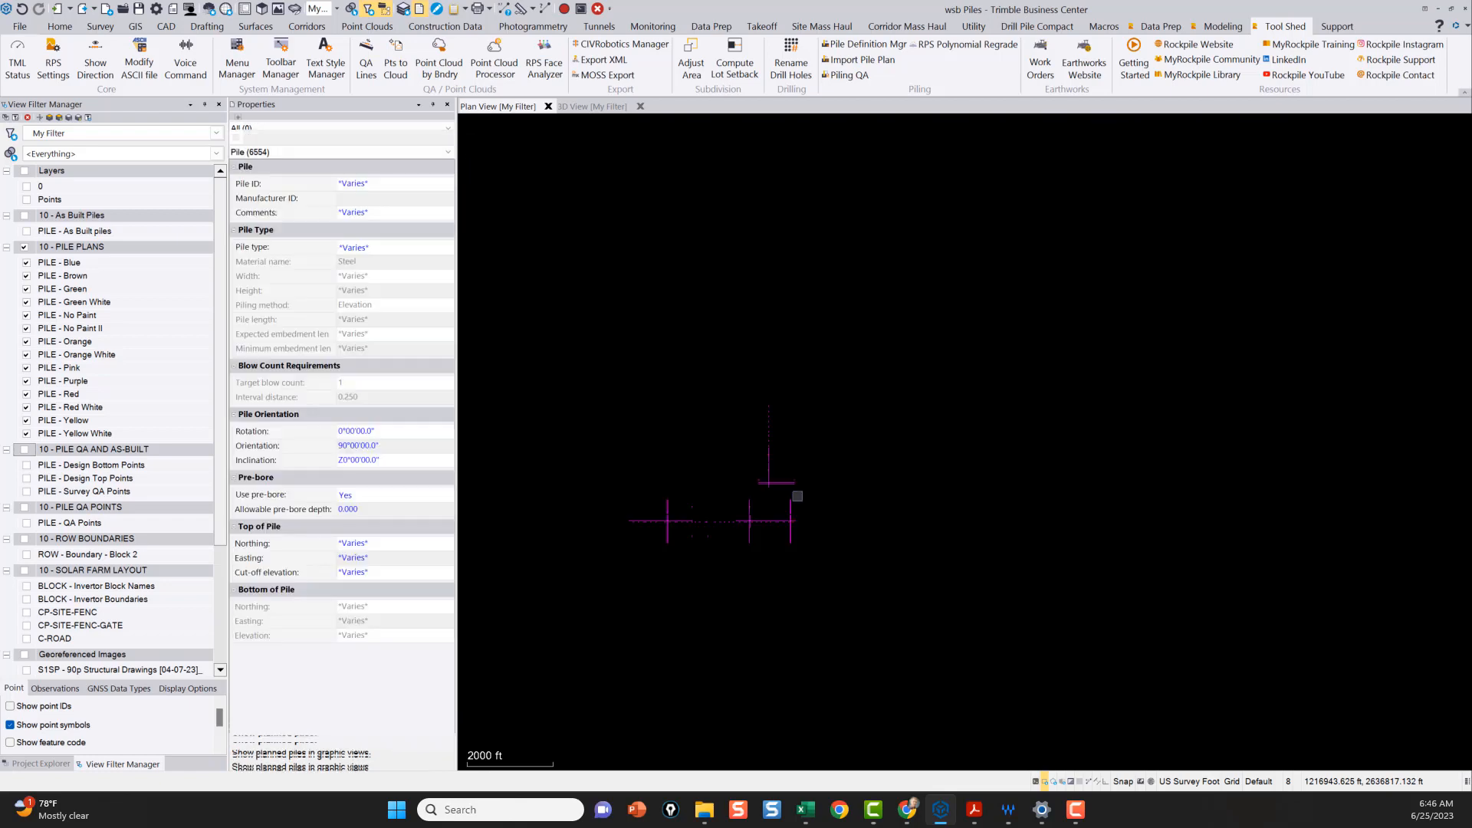
scroll(769, 491, up, 3)
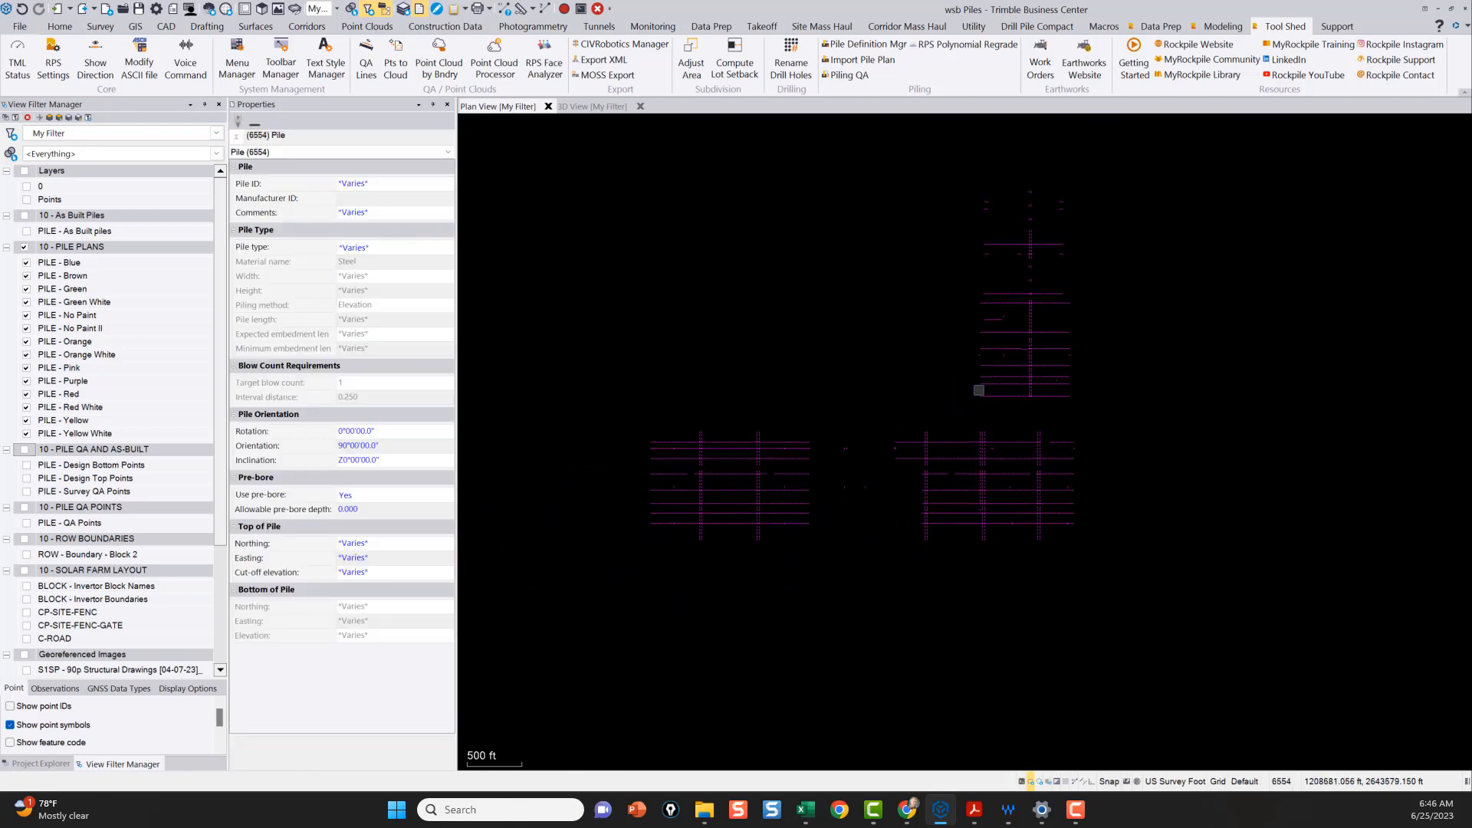
scroll(690, 483, up, 4)
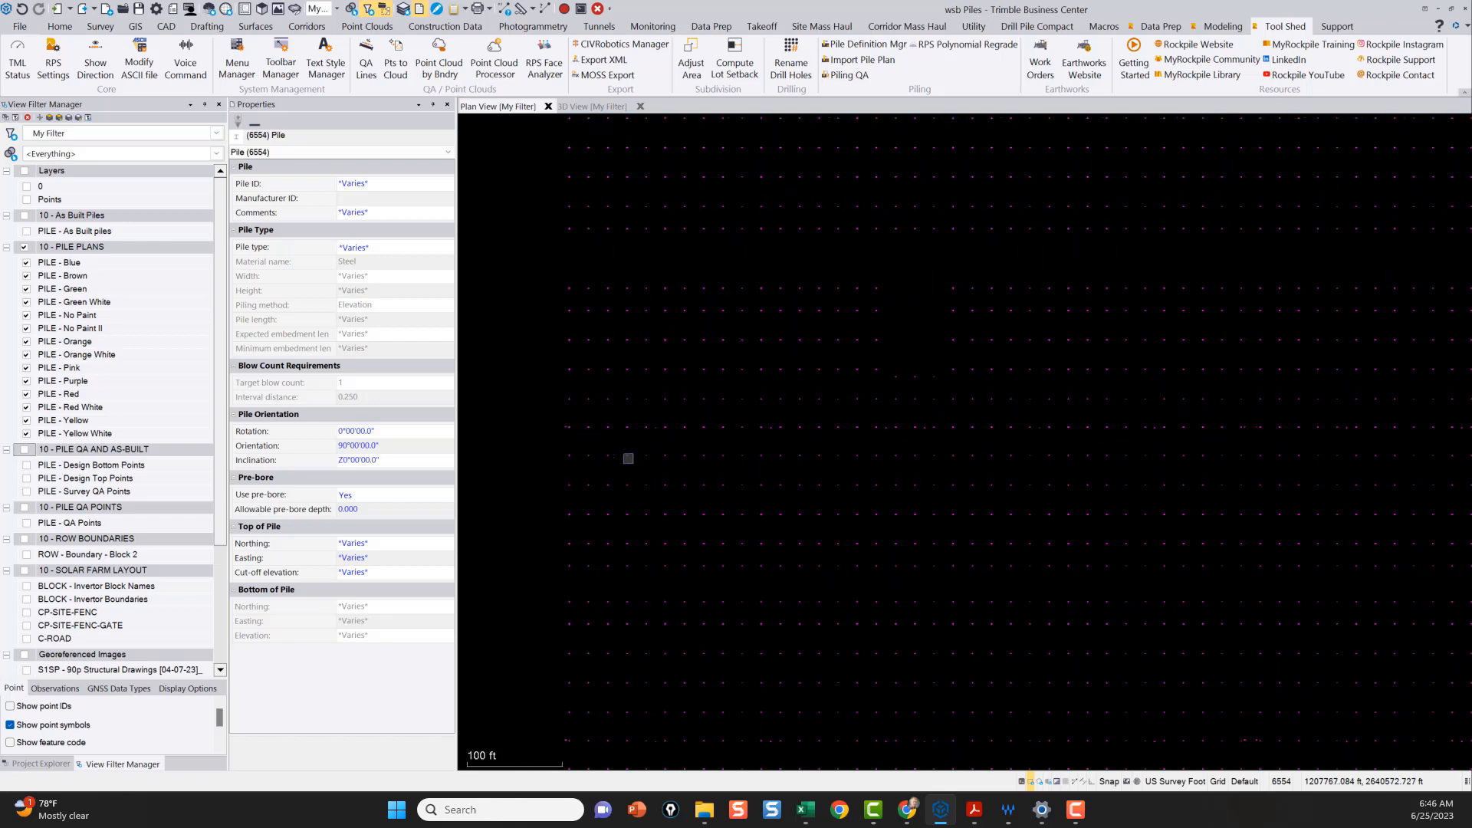
scroll(628, 458, up, 5)
scroll(629, 437, up, 2)
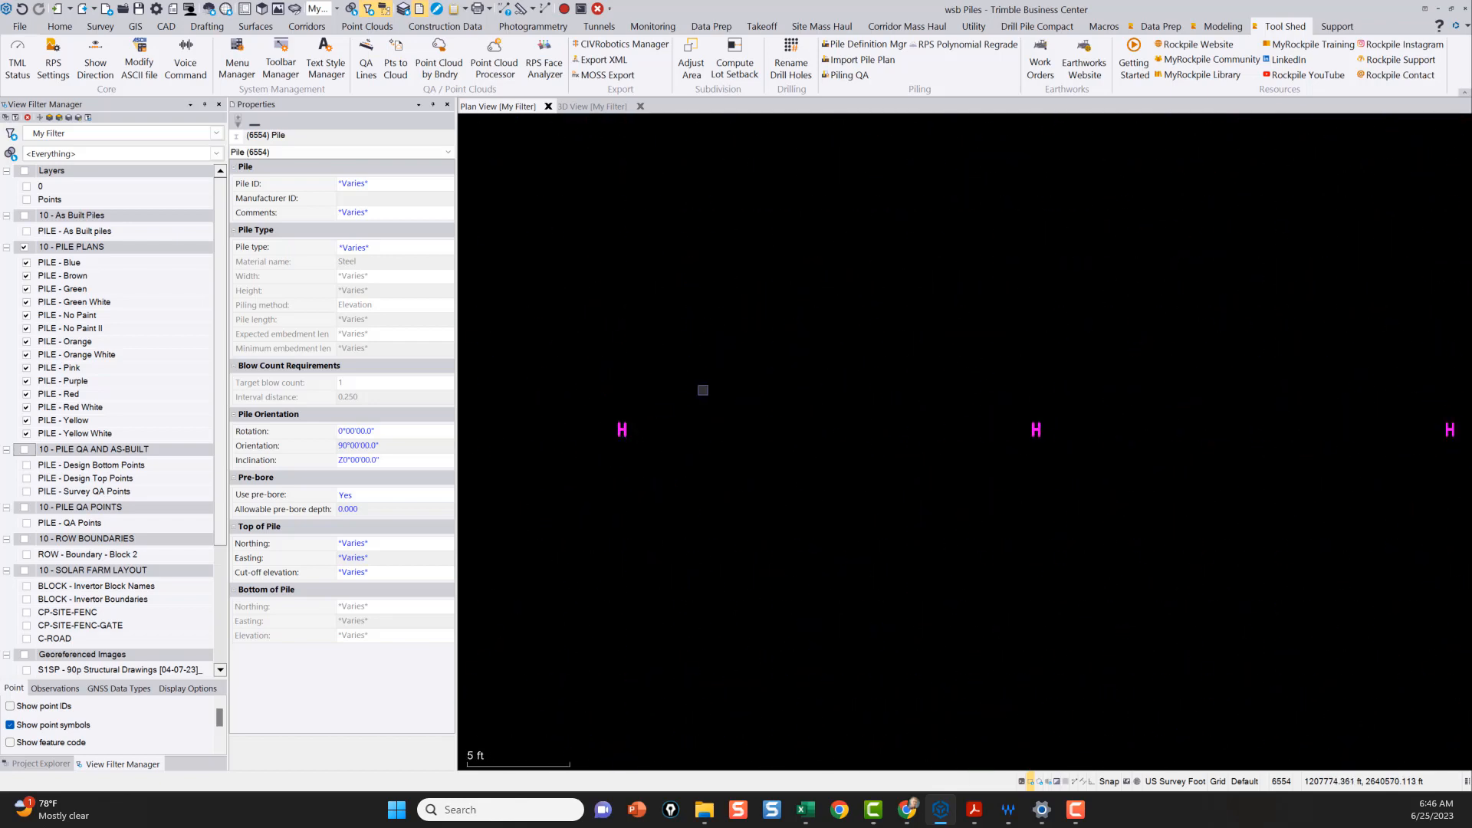
Step: Switch to the 3D view, clear the selection, and examine the coloured piles across all blocks from different angles
click(590, 107)
click(655, 405)
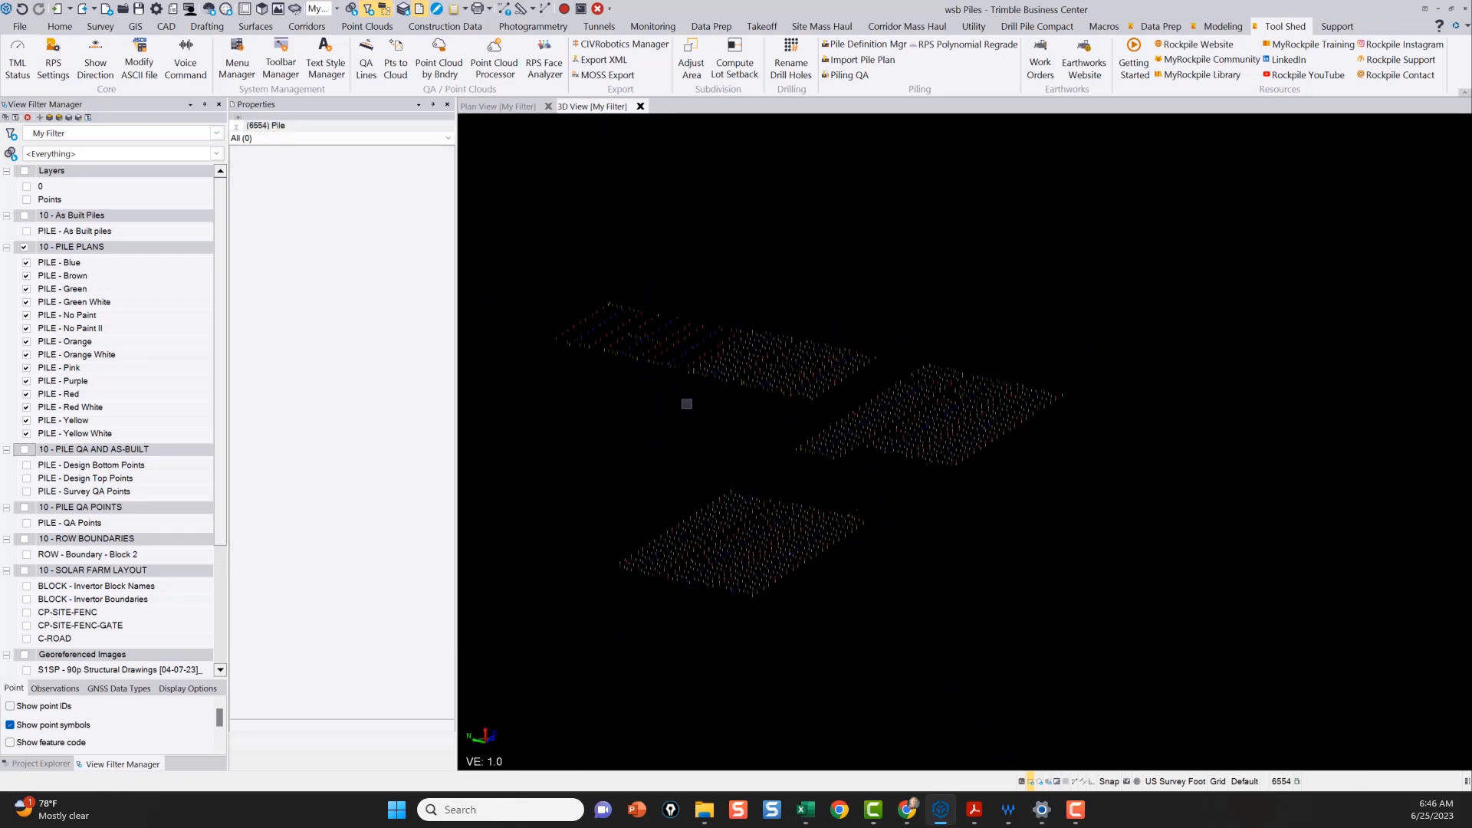
middle_click(687, 405)
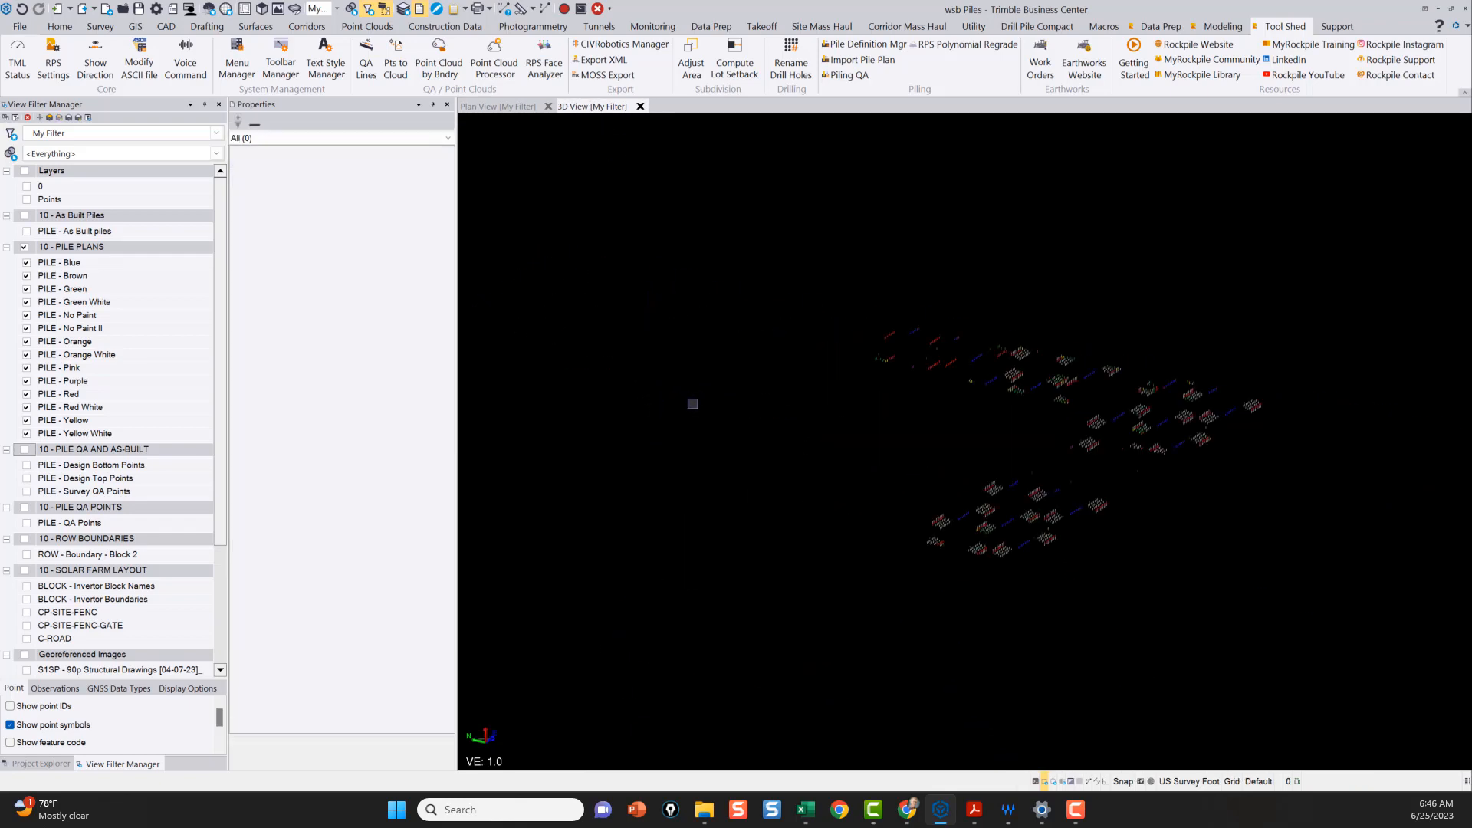
scroll(1170, 470, up, 10)
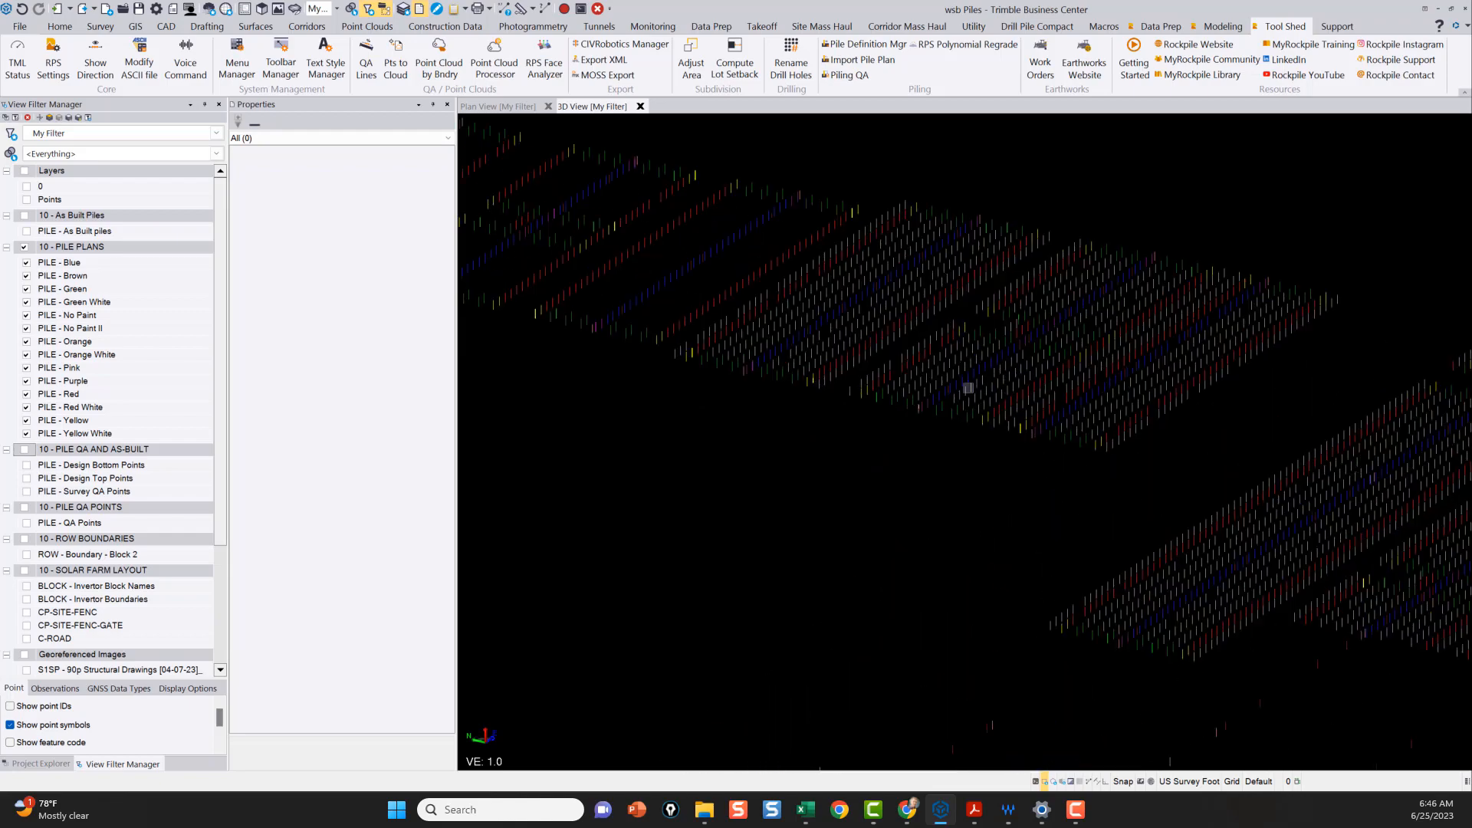
right_drag(1068, 390, 1057, 392)
middle_drag(815, 451, 1211, 383)
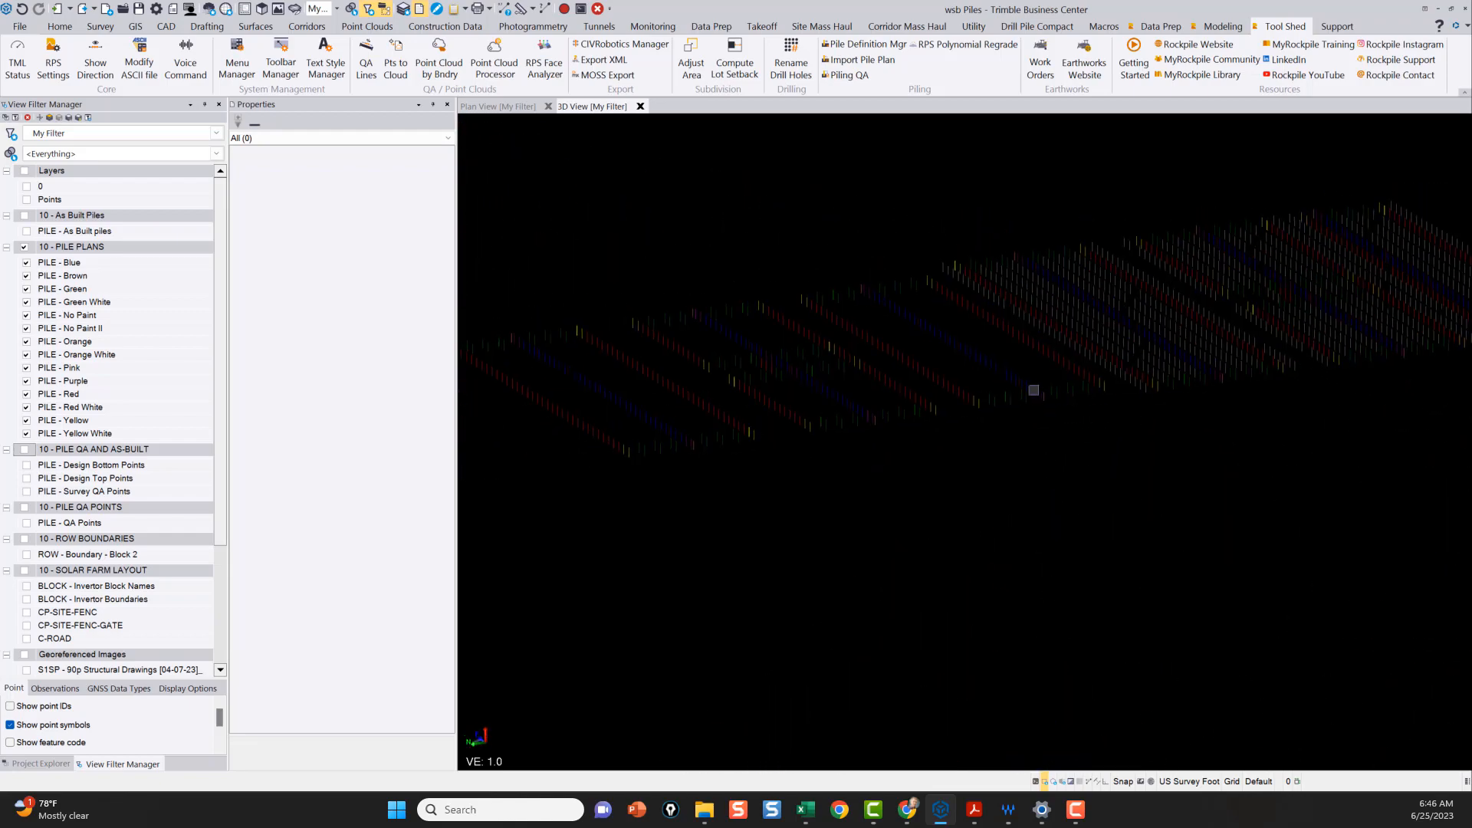
scroll(1163, 399, down, 1)
mouse_move(1198, 423)
right_down()
mouse_move(913, 410)
mouse_move(894, 437)
mouse_move(996, 427)
right_up()
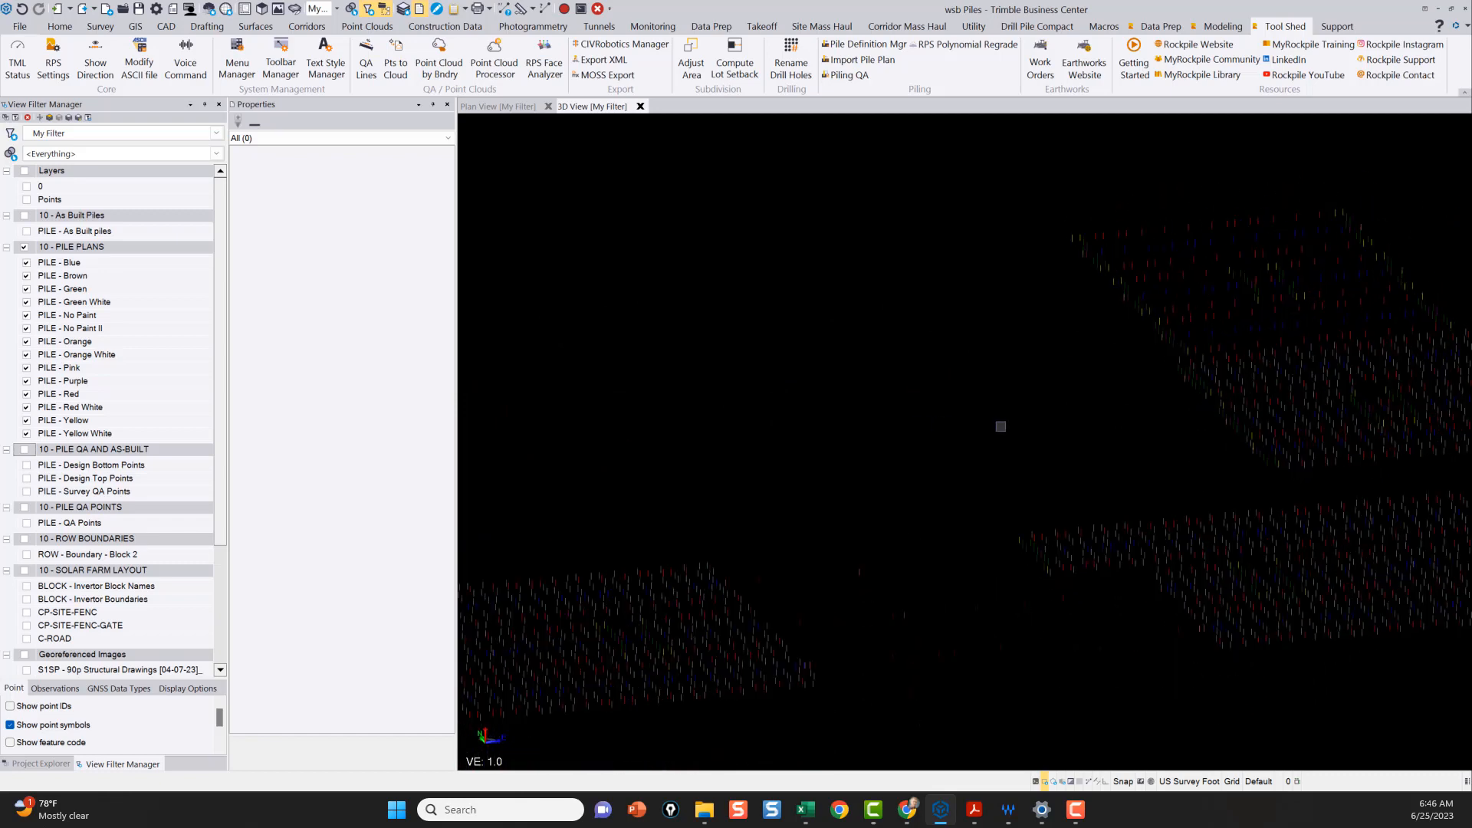
scroll(925, 347, down, 3)
scroll(1058, 371, up, 6)
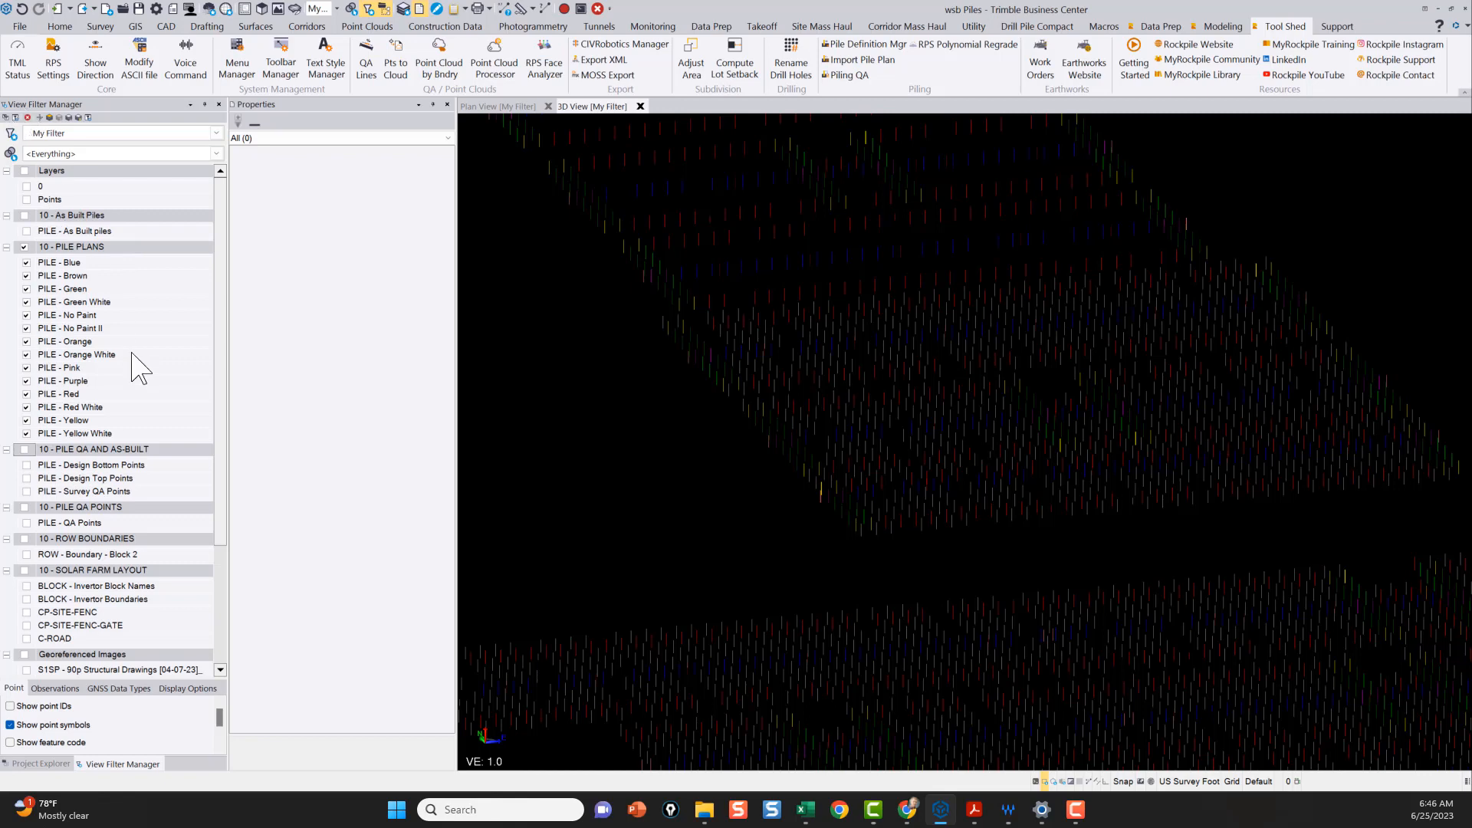
Step: Show only PILE - Blue and PILE - Purple from the 10 - PILE PLANS group and change the 3D view background to white
click(24, 248)
click(27, 263)
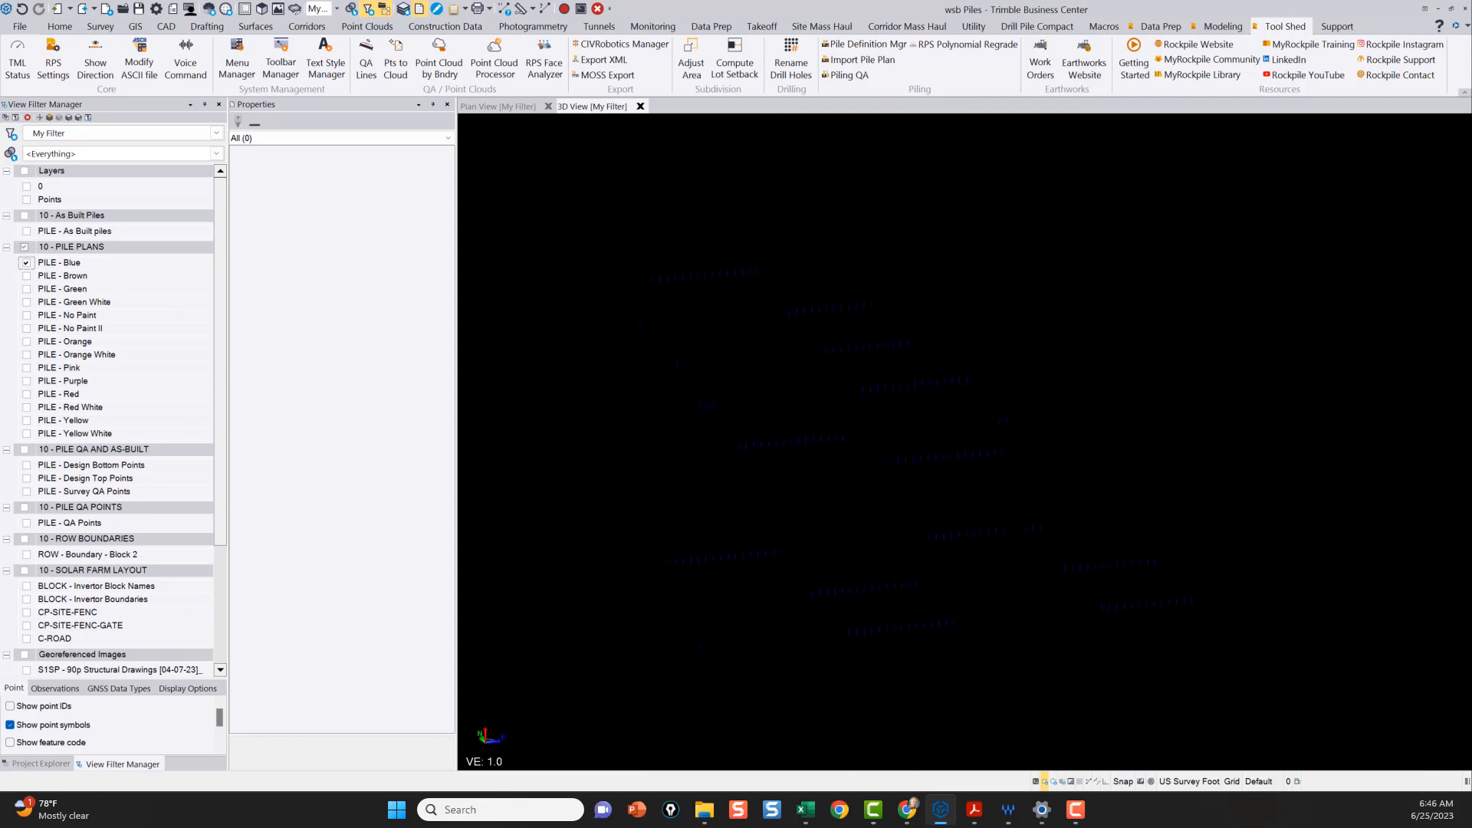
click(26, 381)
click(1072, 782)
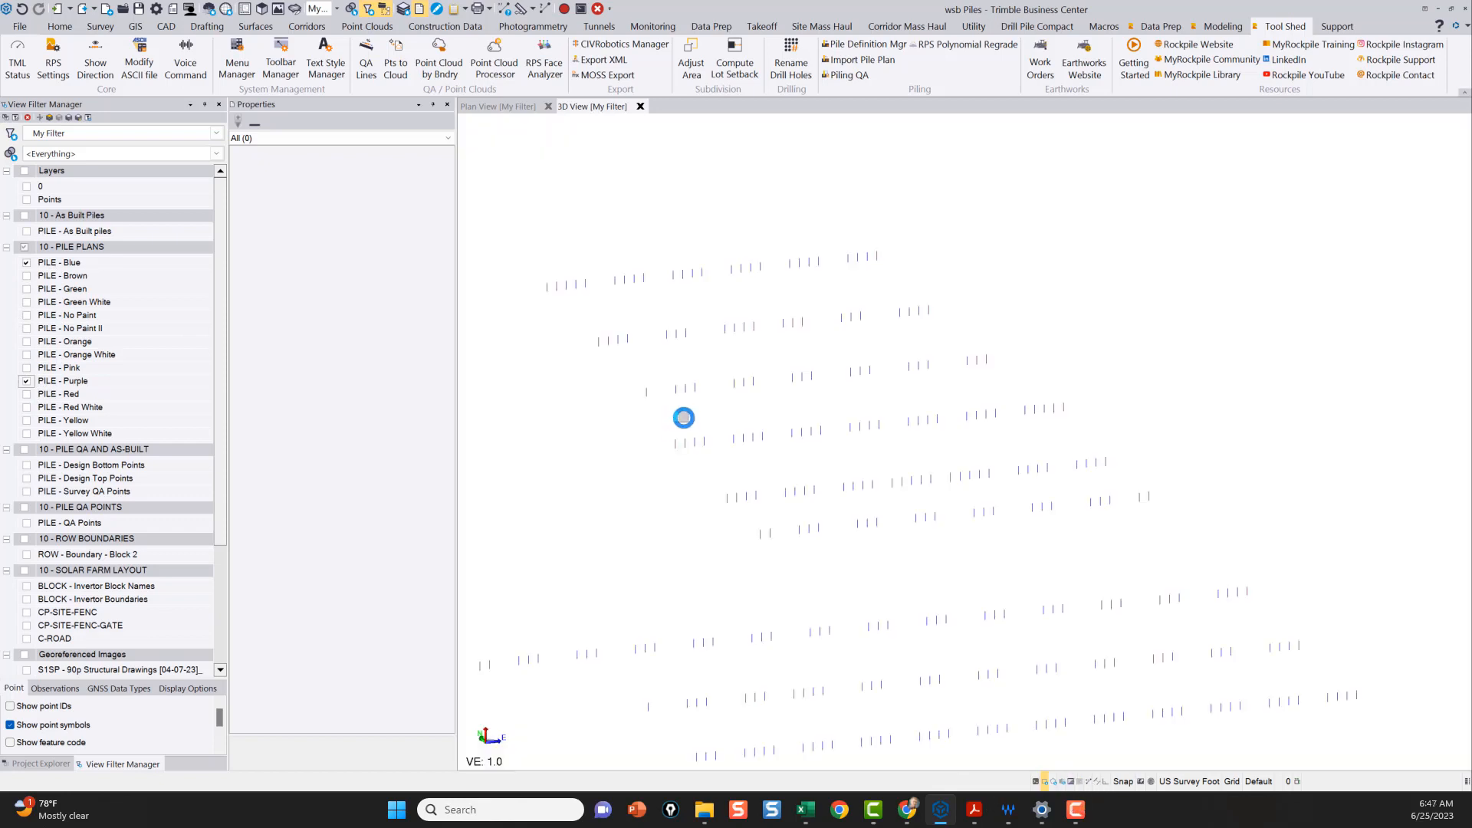
middle_drag(784, 362, 786, 357)
Step: Show the PILE - Green and PILE - Red layers as well and examine where their piles sit in the blocks
click(27, 289)
scroll(1069, 371, up, 8)
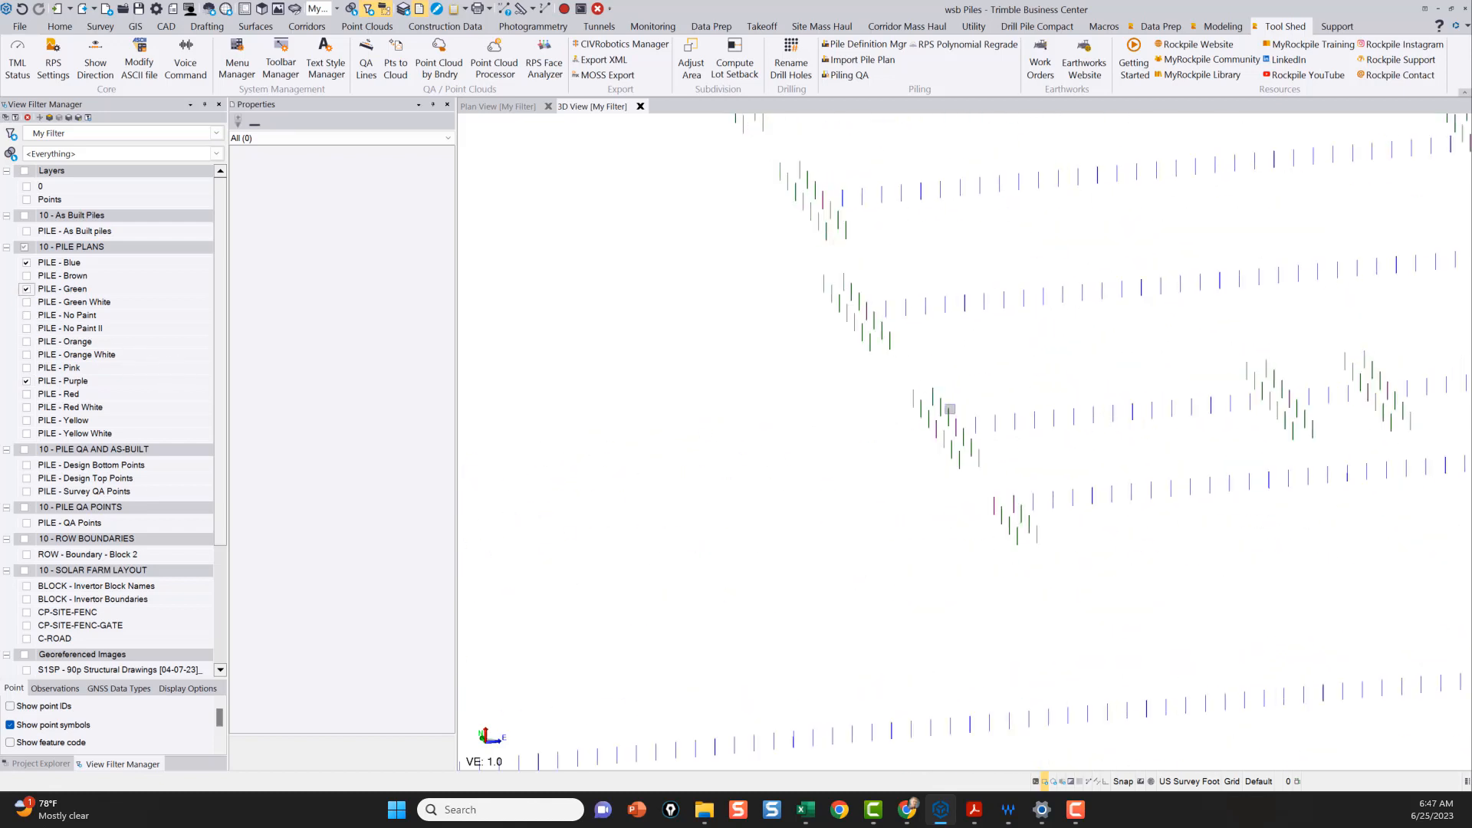
scroll(949, 409, up, 3)
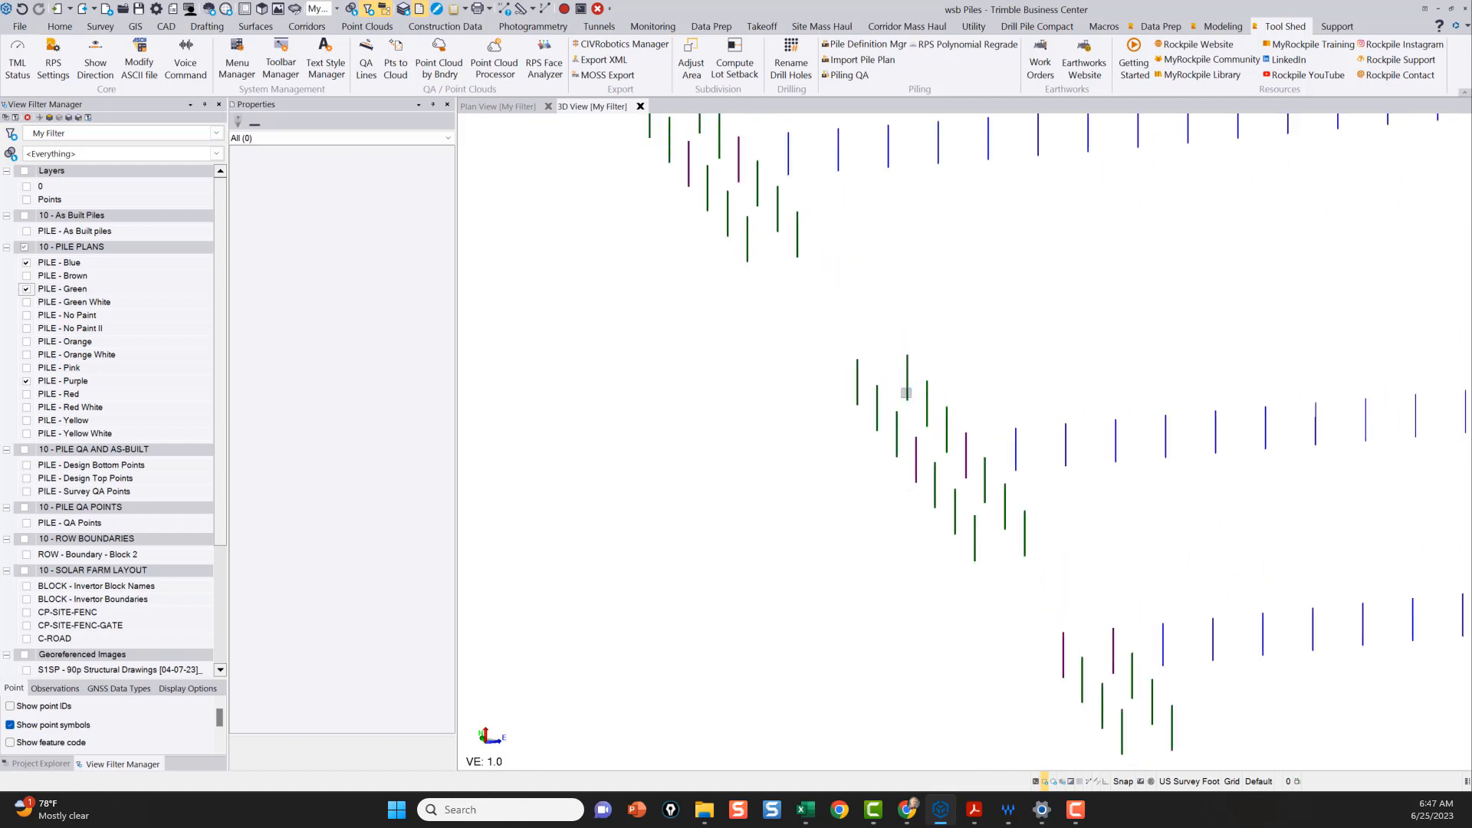
scroll(906, 392, down, 6)
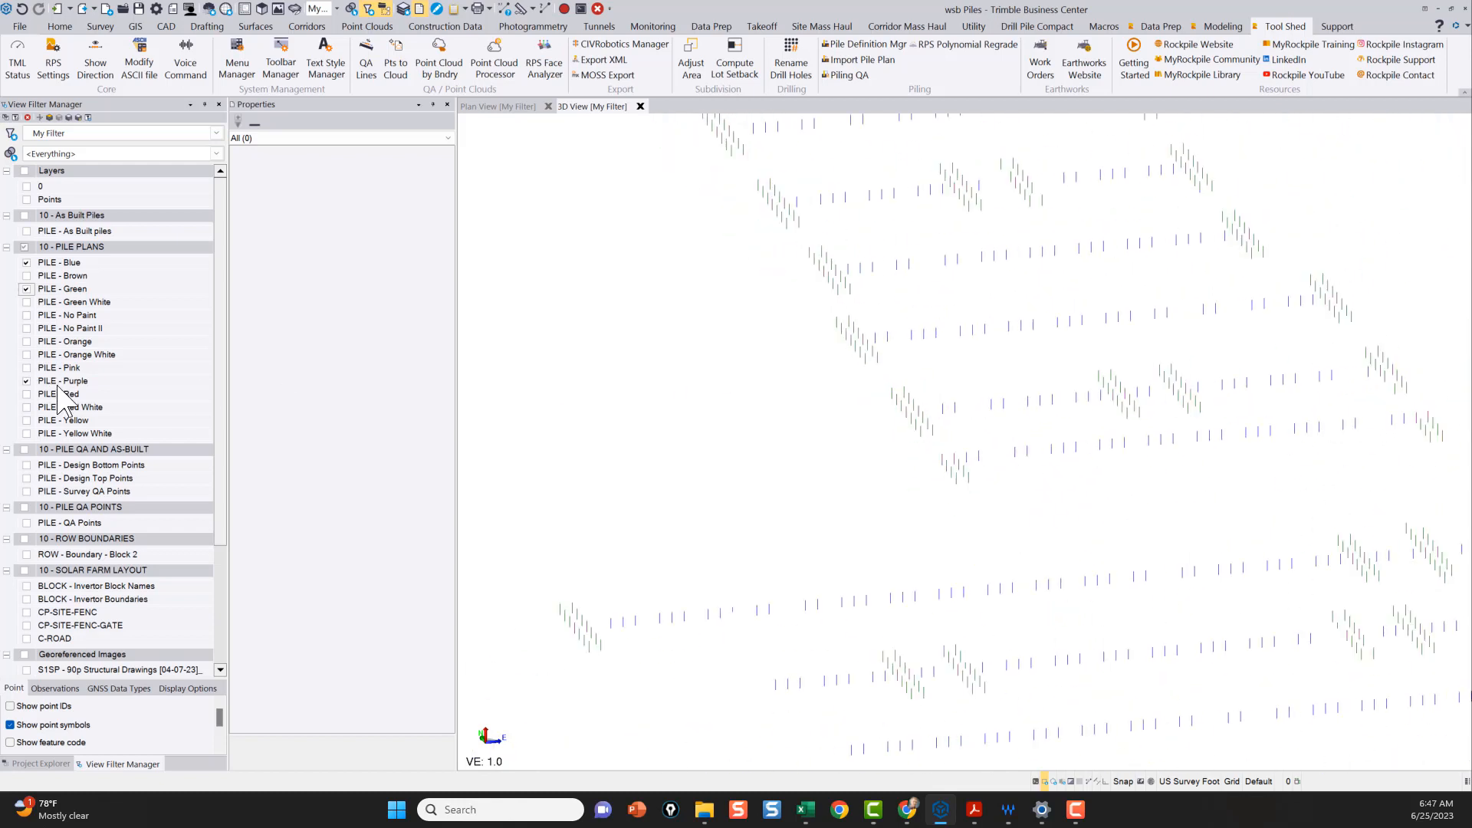
click(26, 394)
scroll(835, 424, down, 5)
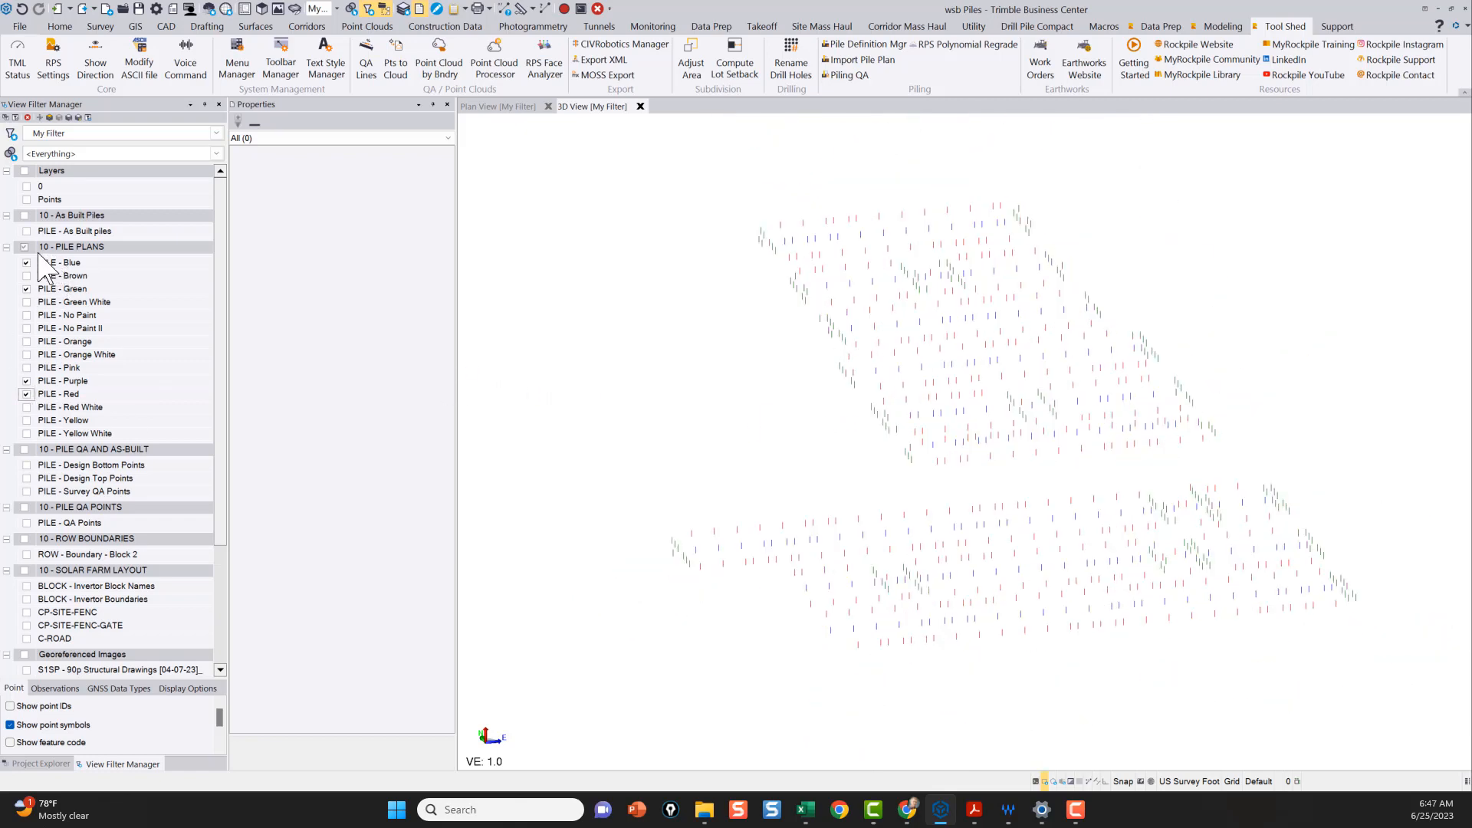
Step: Show the whole 10 - PILE PLANS group plus the PILE - Design Bottom Points and PILE - Design Top Points layers
click(24, 247)
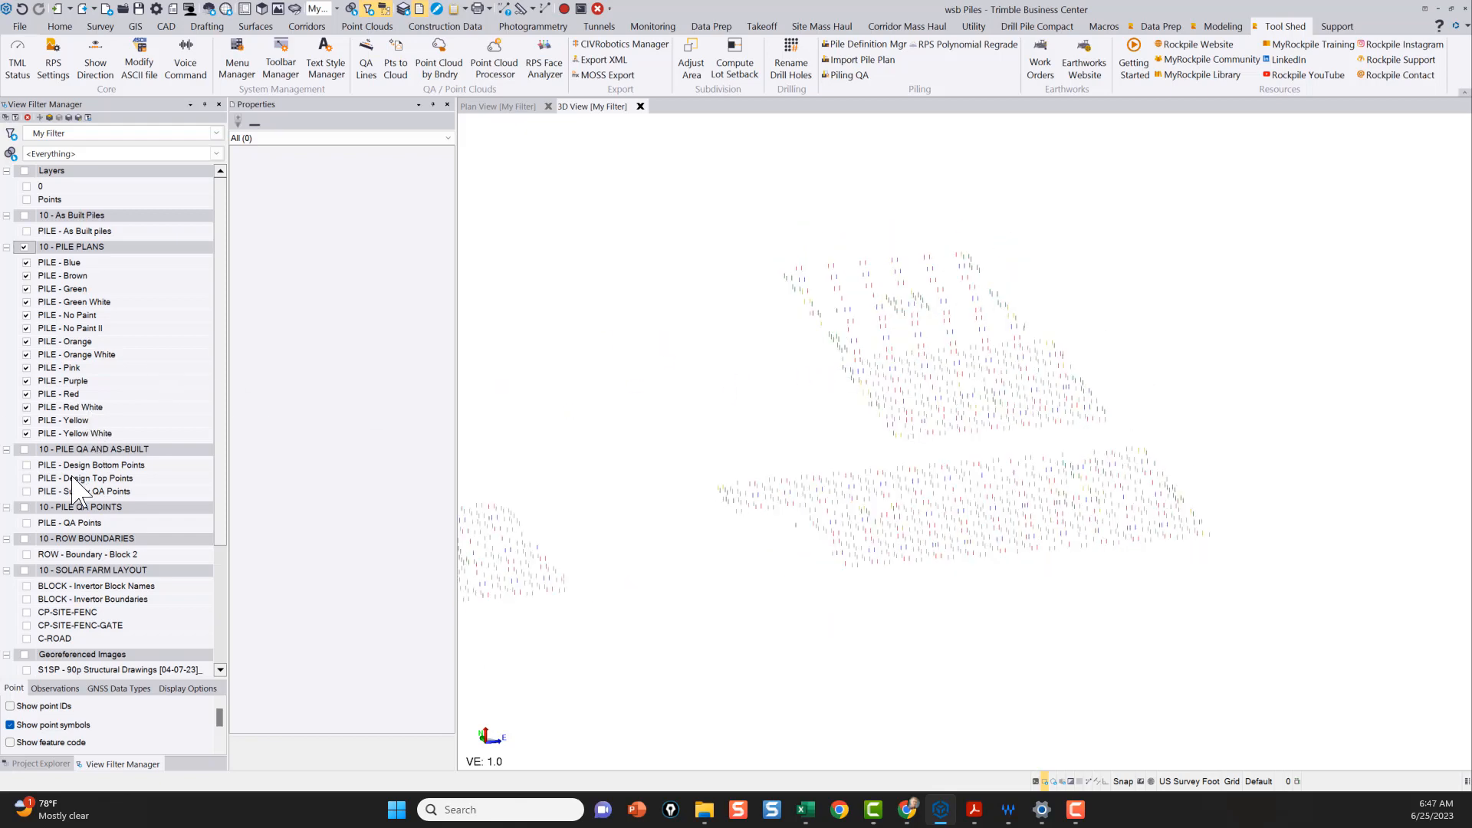
click(27, 466)
click(27, 479)
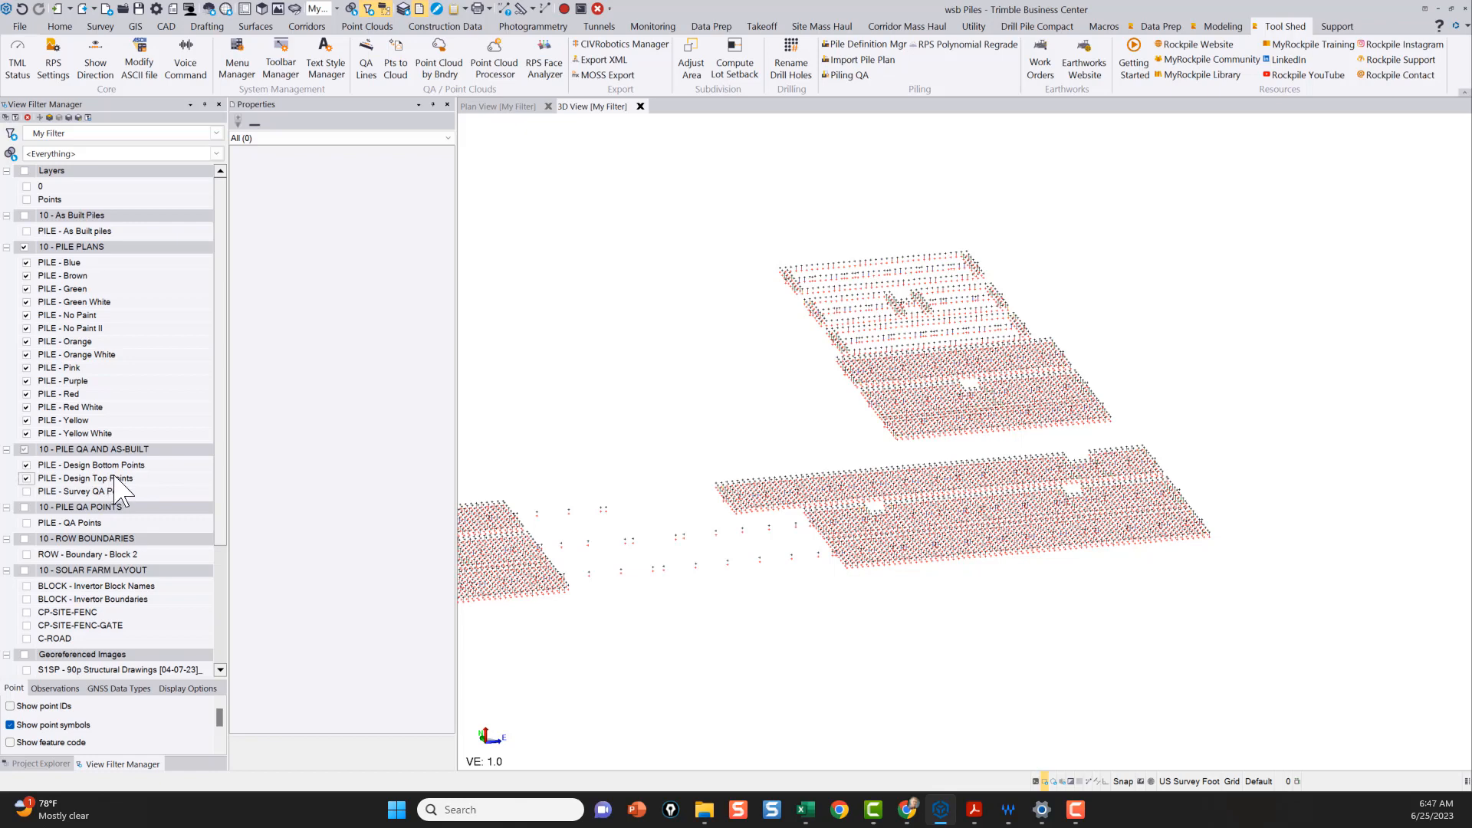
scroll(946, 555, down, 2)
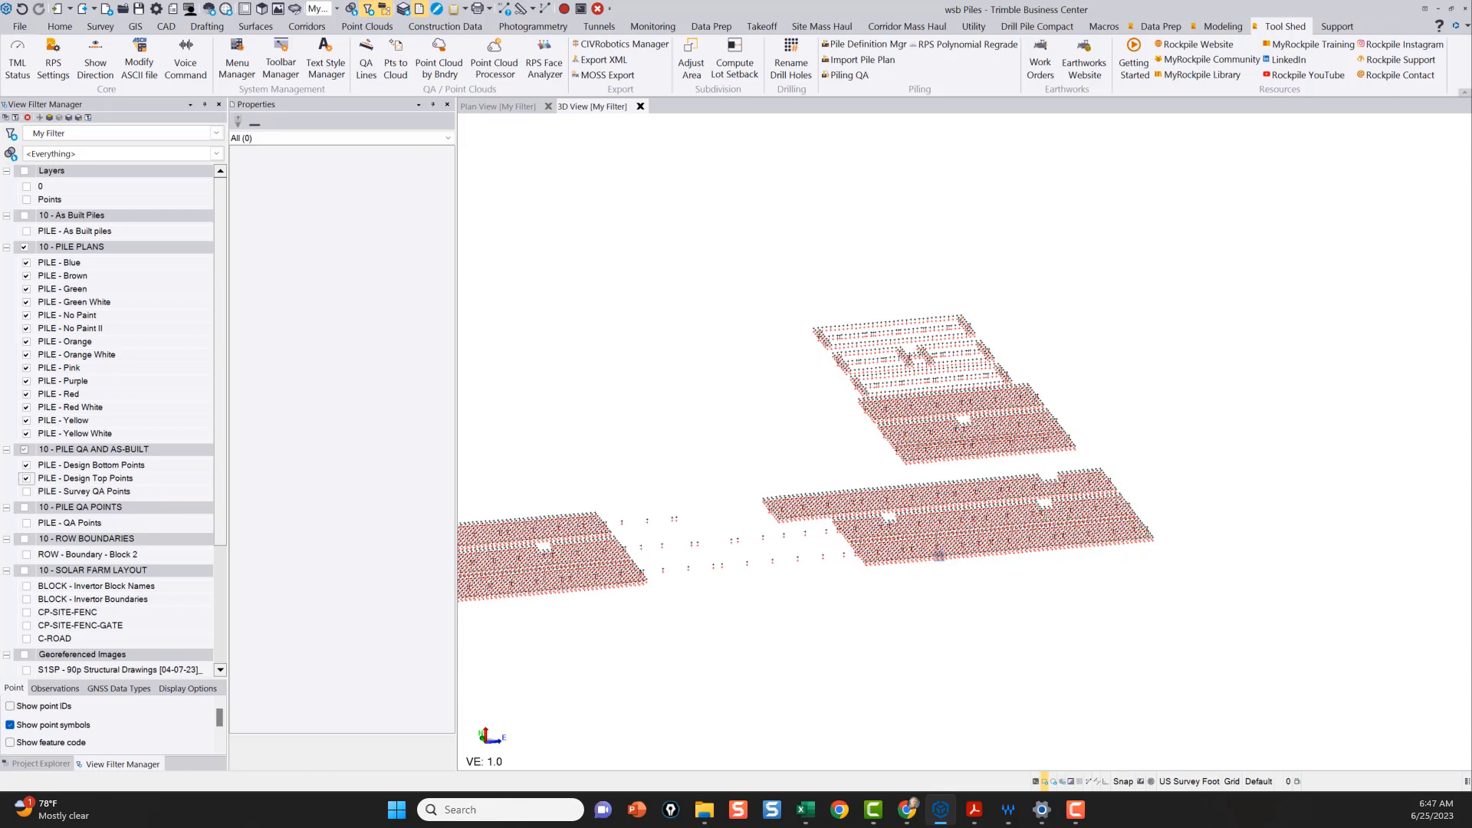
middle_drag(837, 557, 957, 447)
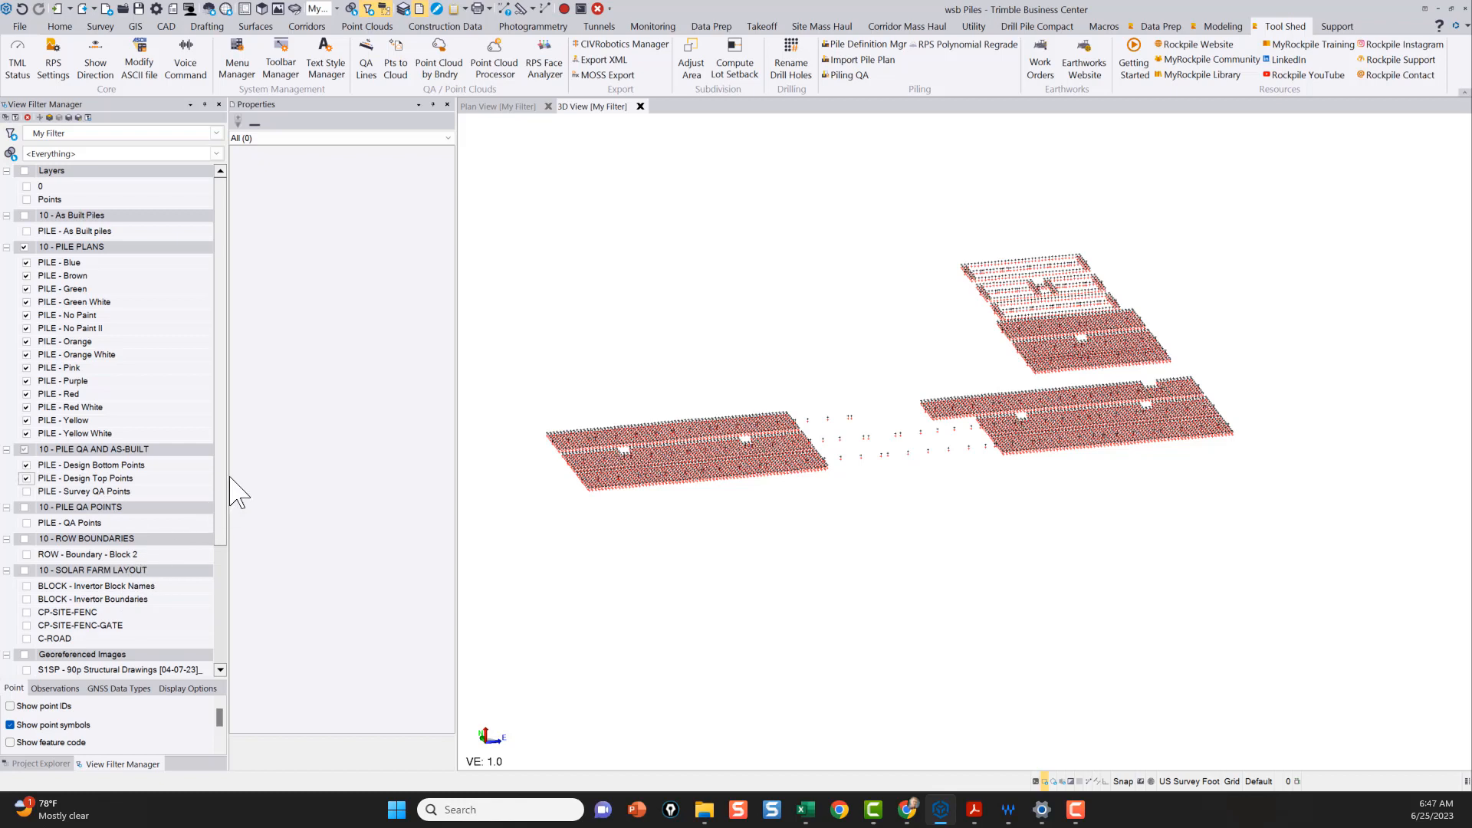
Step: Show the BLOCK - Invertor Block Names and BLOCK - Invertor Boundaries layers, and select the boundary of block 6
scroll(228, 491, down, 2)
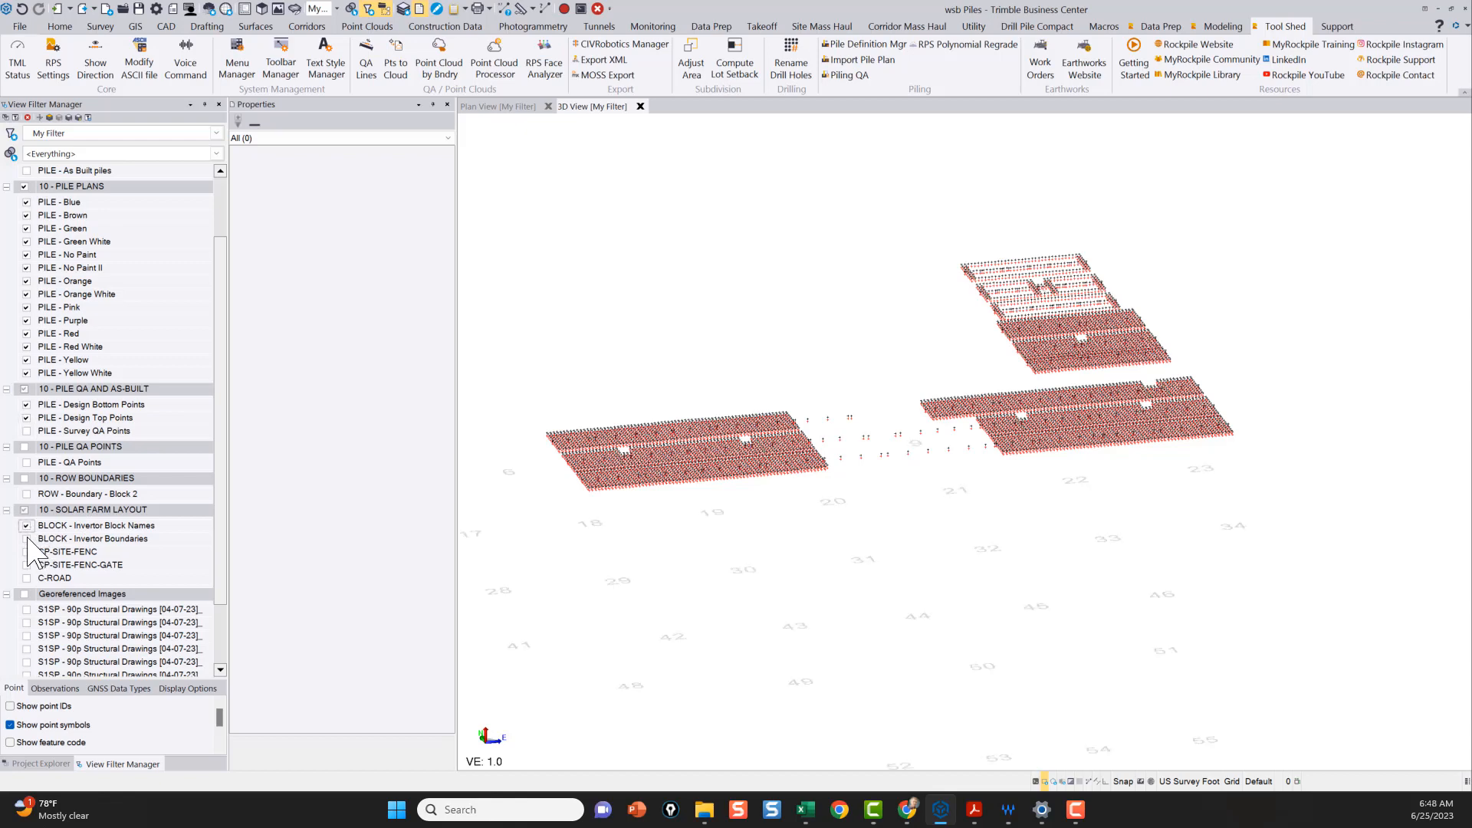
click(26, 538)
scroll(831, 522, down, 3)
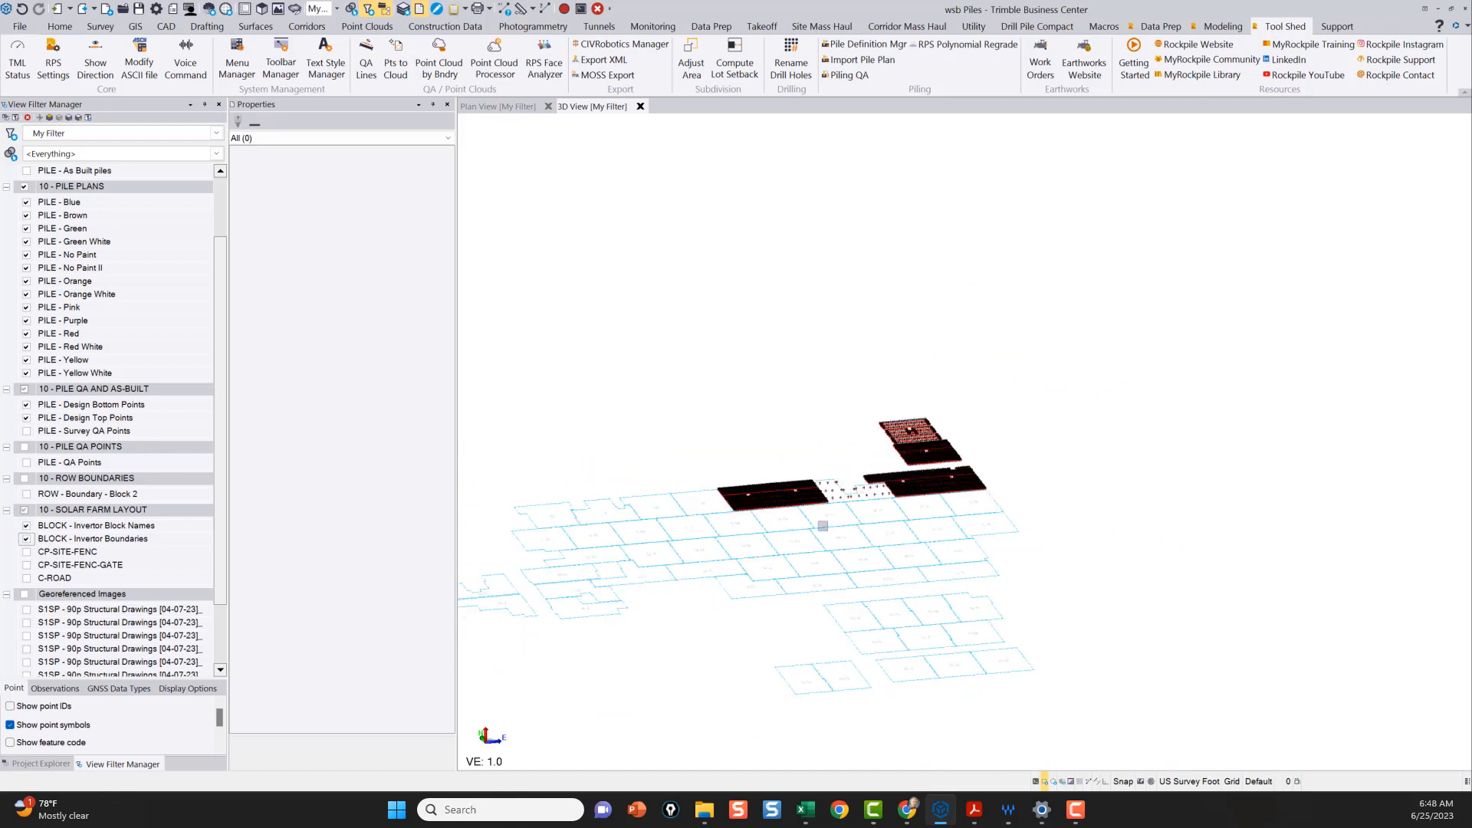
scroll(826, 541, up, 5)
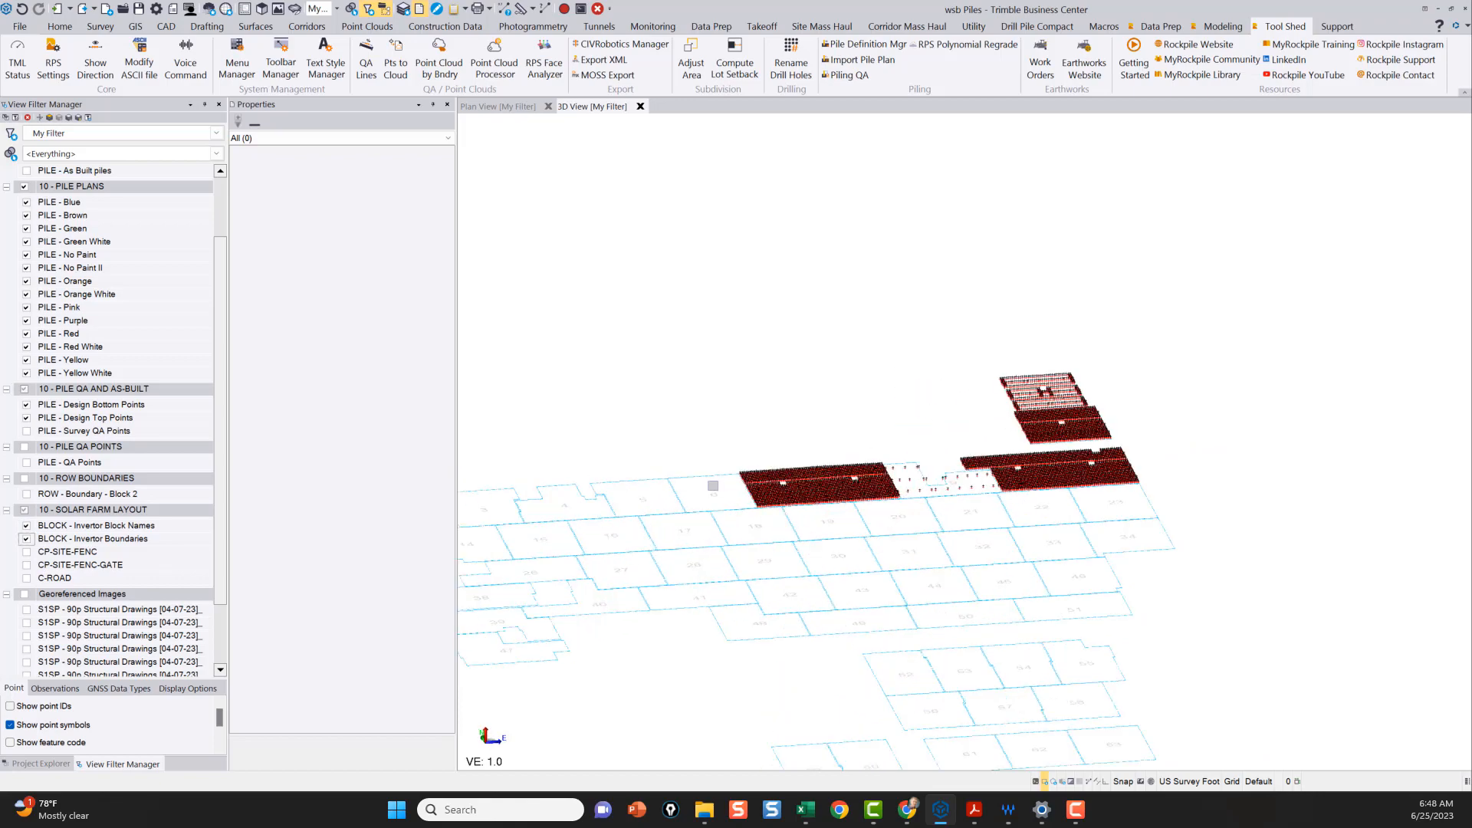
scroll(699, 475, up, 2)
click(713, 468)
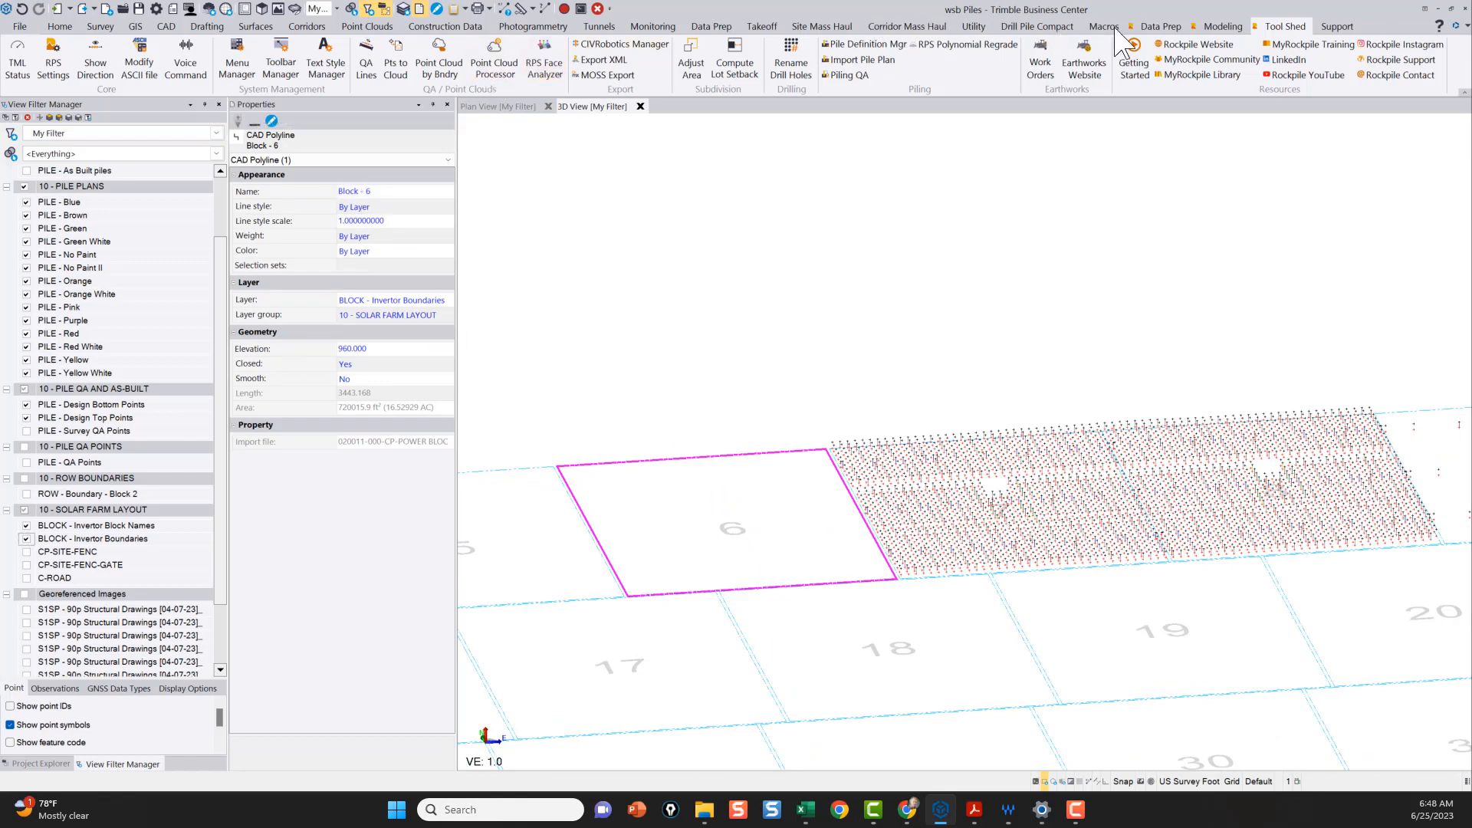
Step: Deselect the block 6 boundary, and view the CP-SITE-FENC, CP-SITE-FENC-GATE and C-ROAD layers over the site before hiding them again
click(1173, 27)
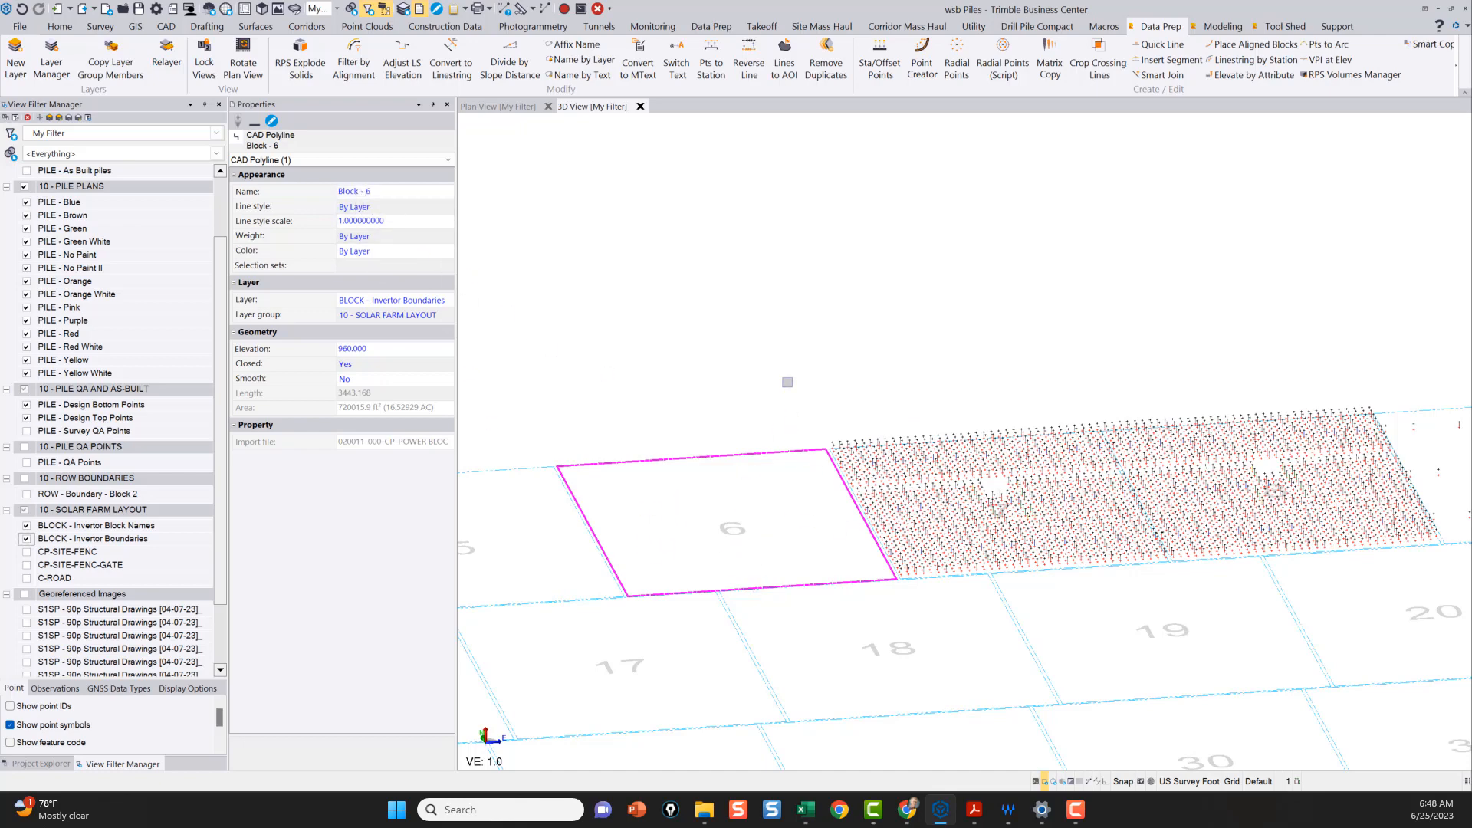
key(Escape)
scroll(774, 391, down, 3)
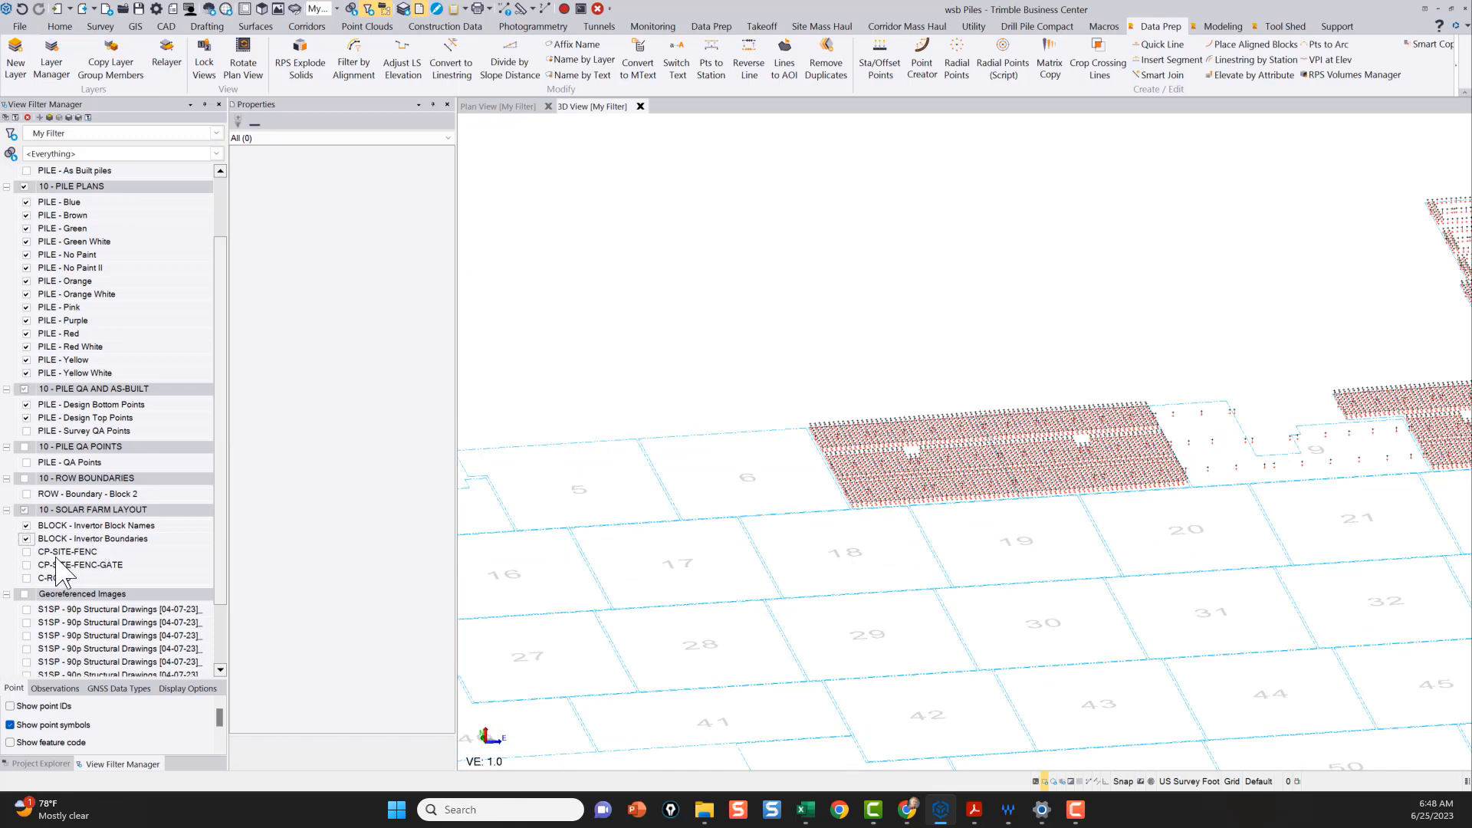
click(26, 552)
click(26, 565)
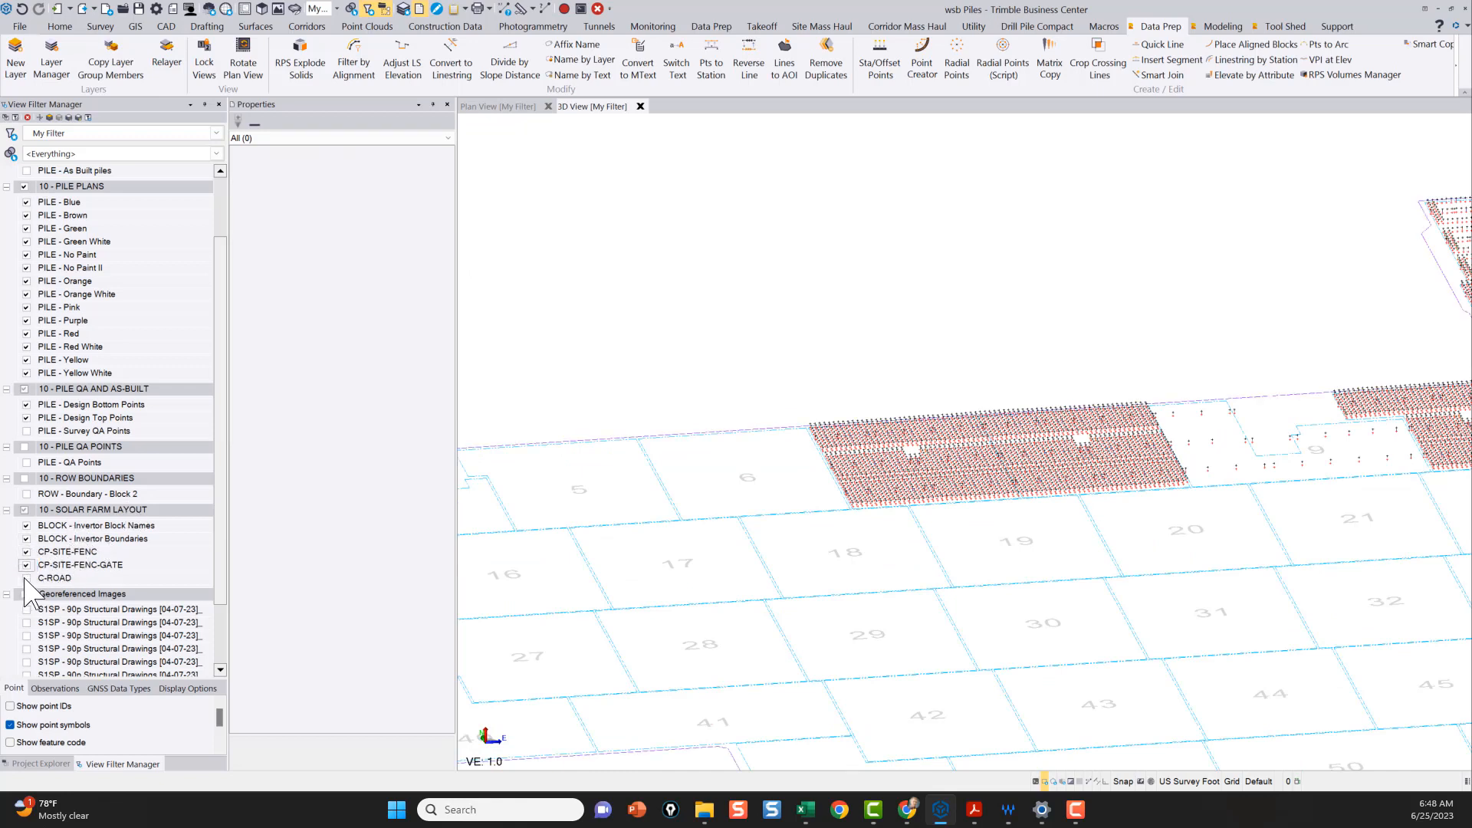
click(26, 579)
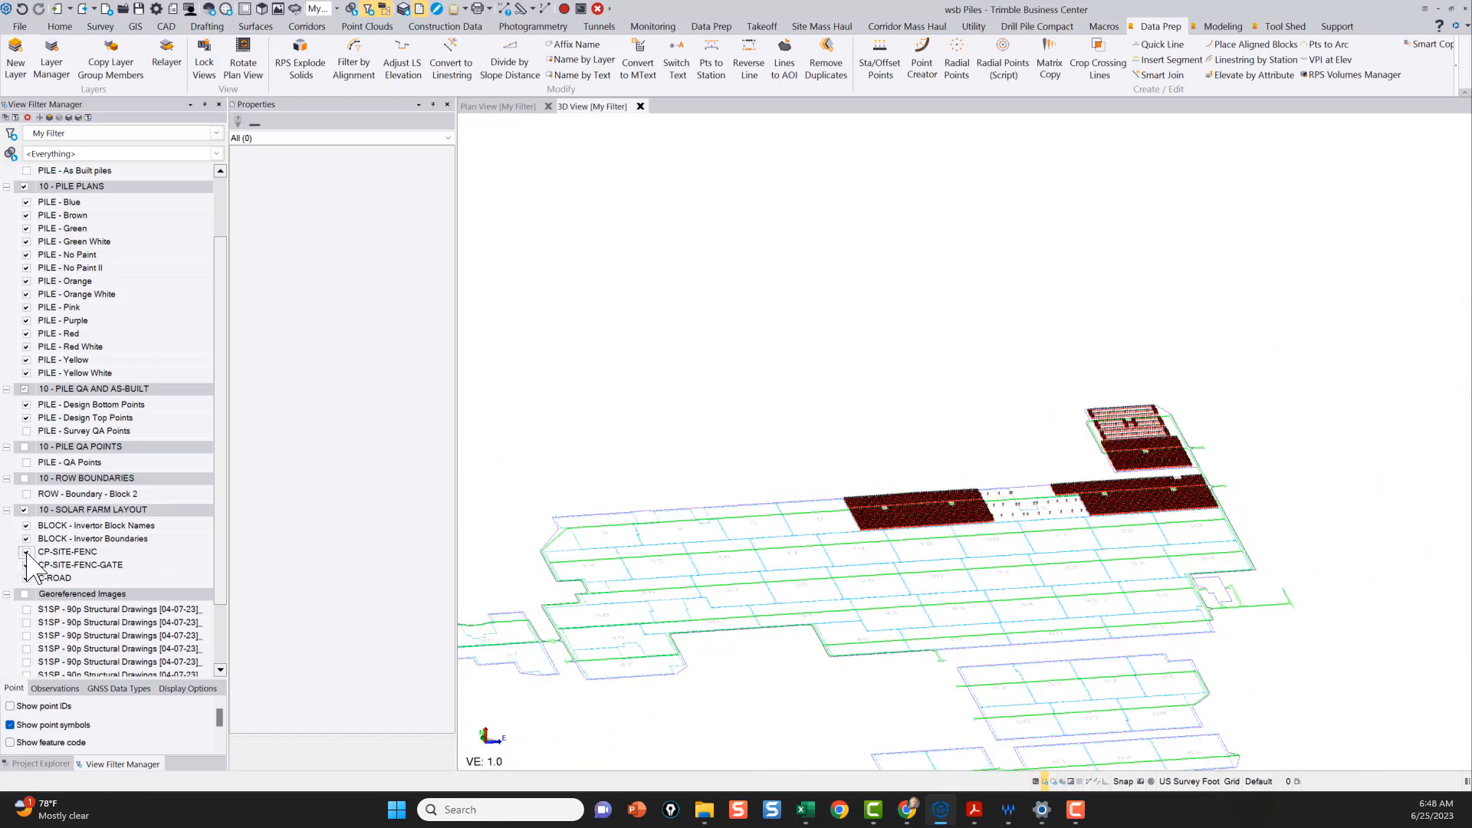
click(26, 552)
click(26, 565)
click(26, 578)
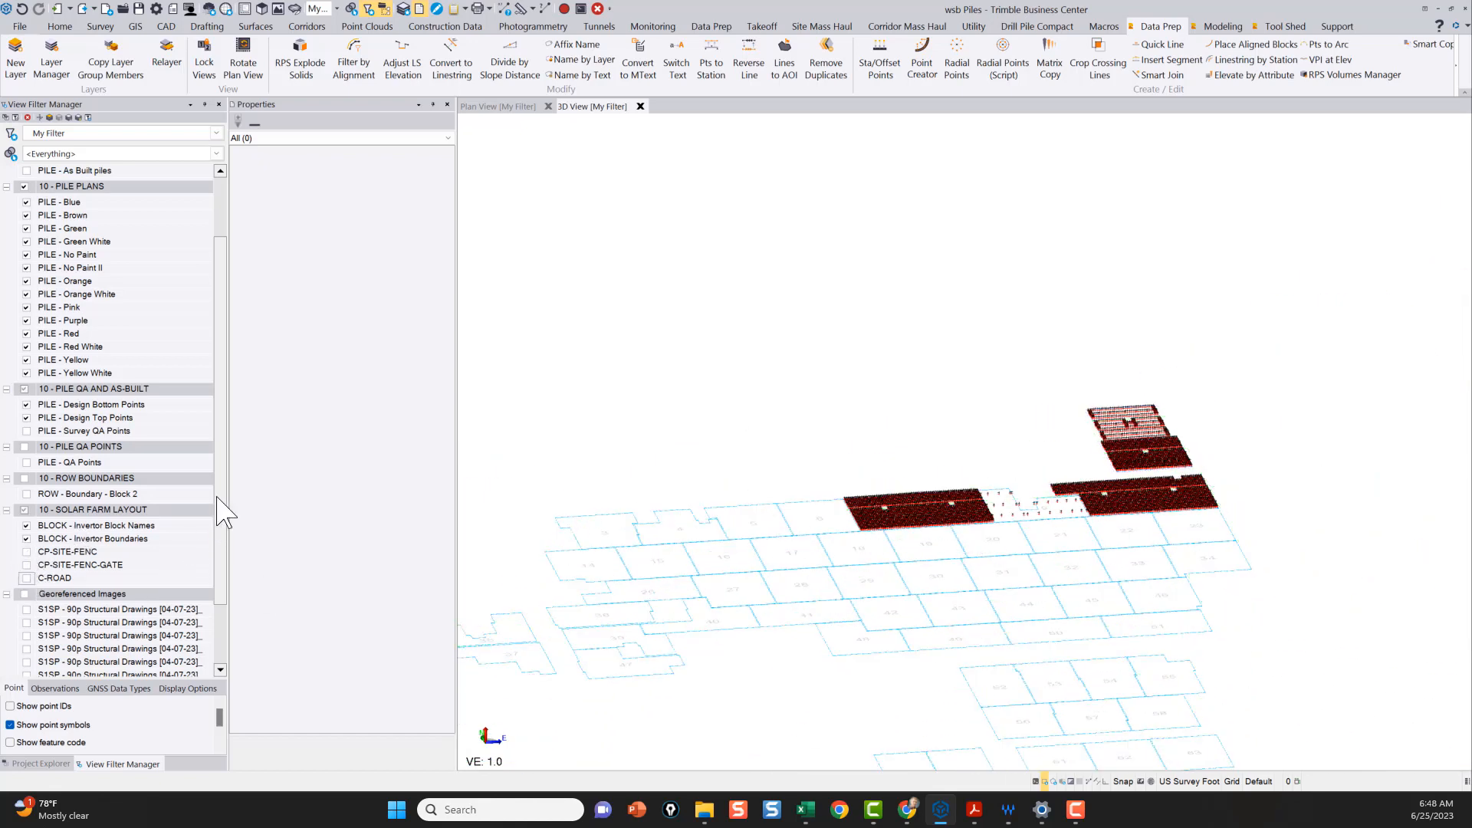
Step: Show the first S1SP - 90p Structural Drawings image in the plan view and examine how it lines up with the blocks
scroll(223, 559, down, 1)
scroll(222, 560, down, 1)
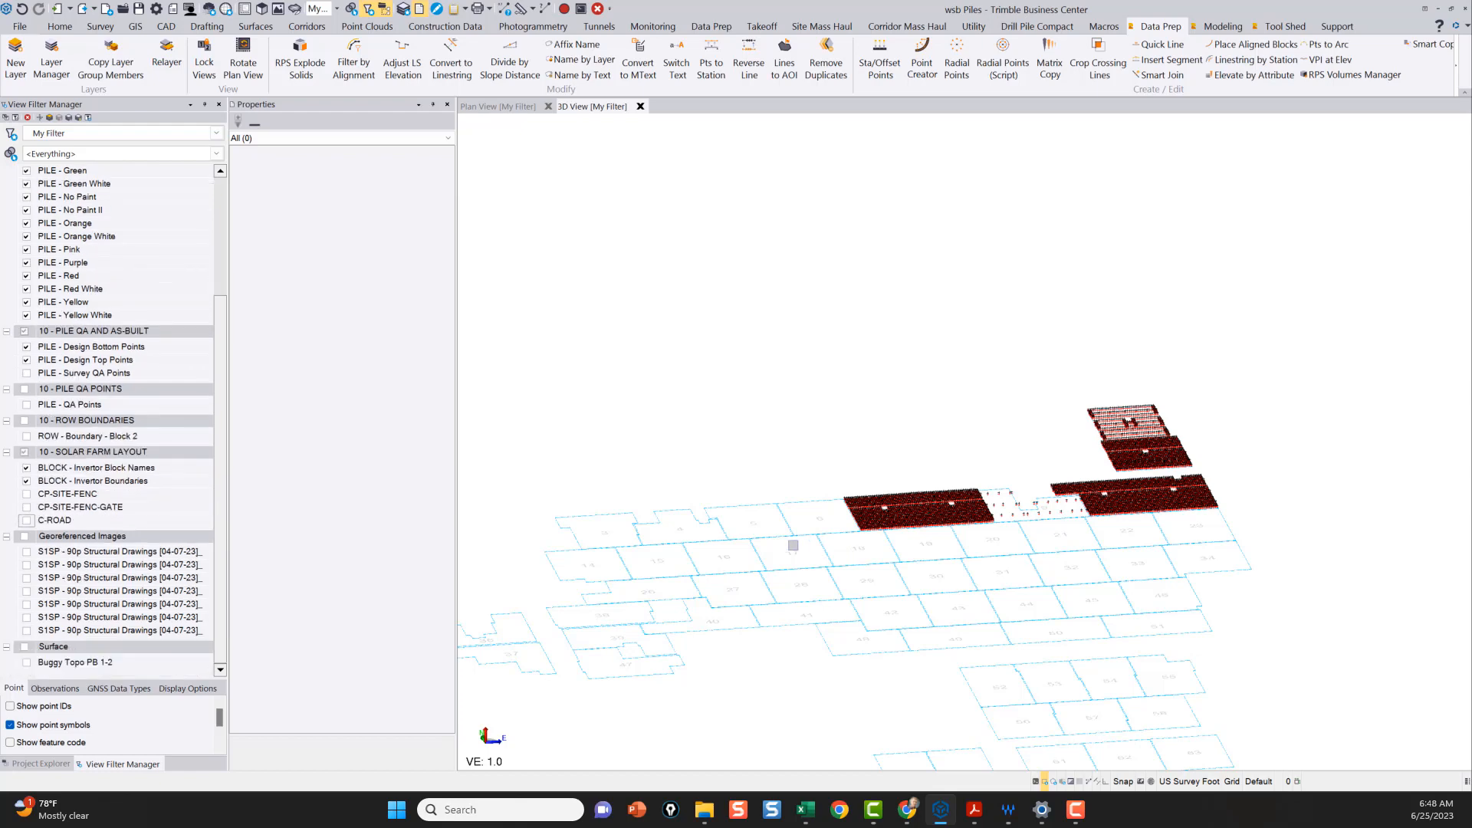
scroll(767, 556, down, 3)
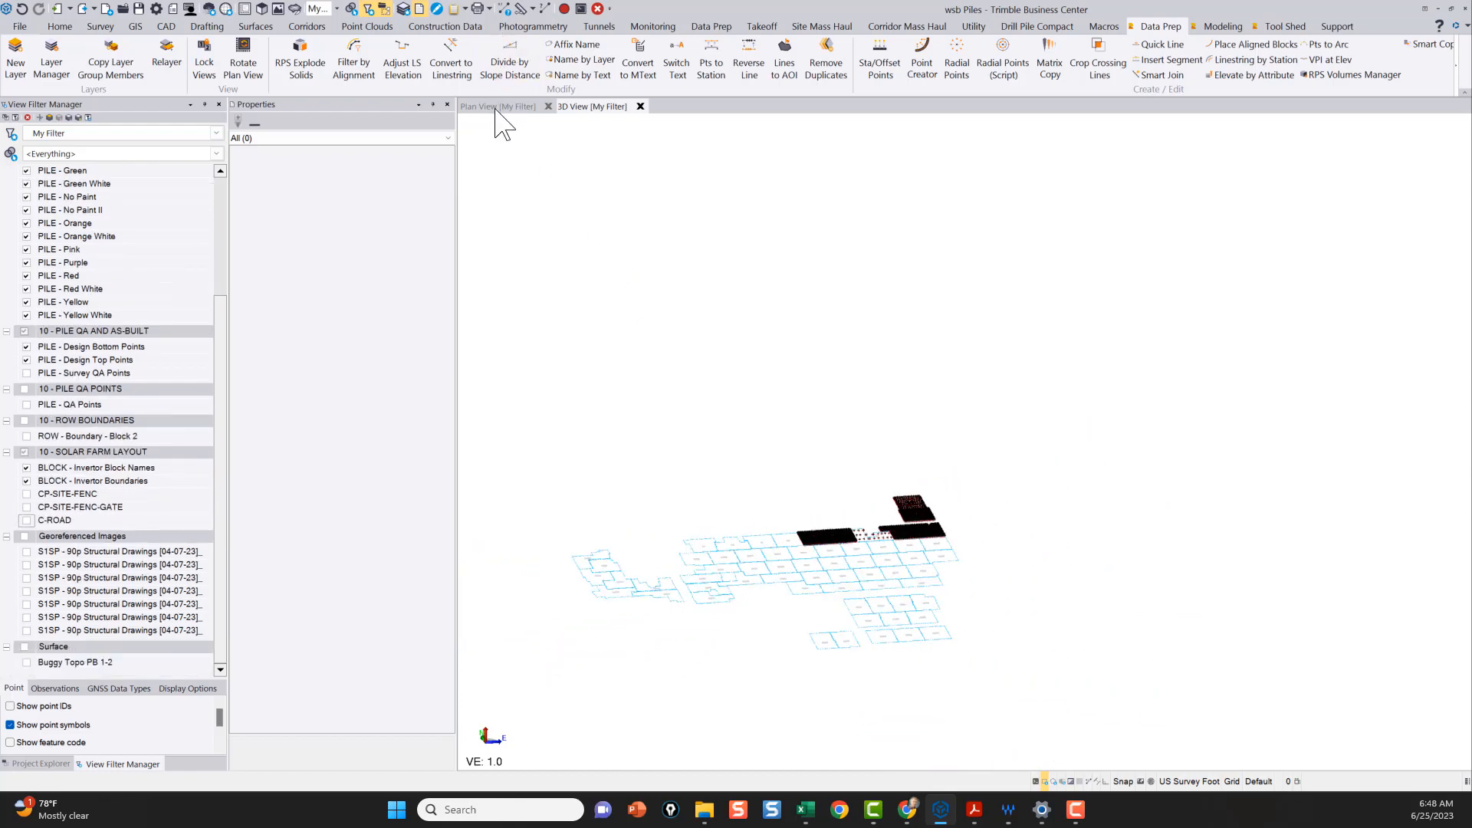
click(495, 108)
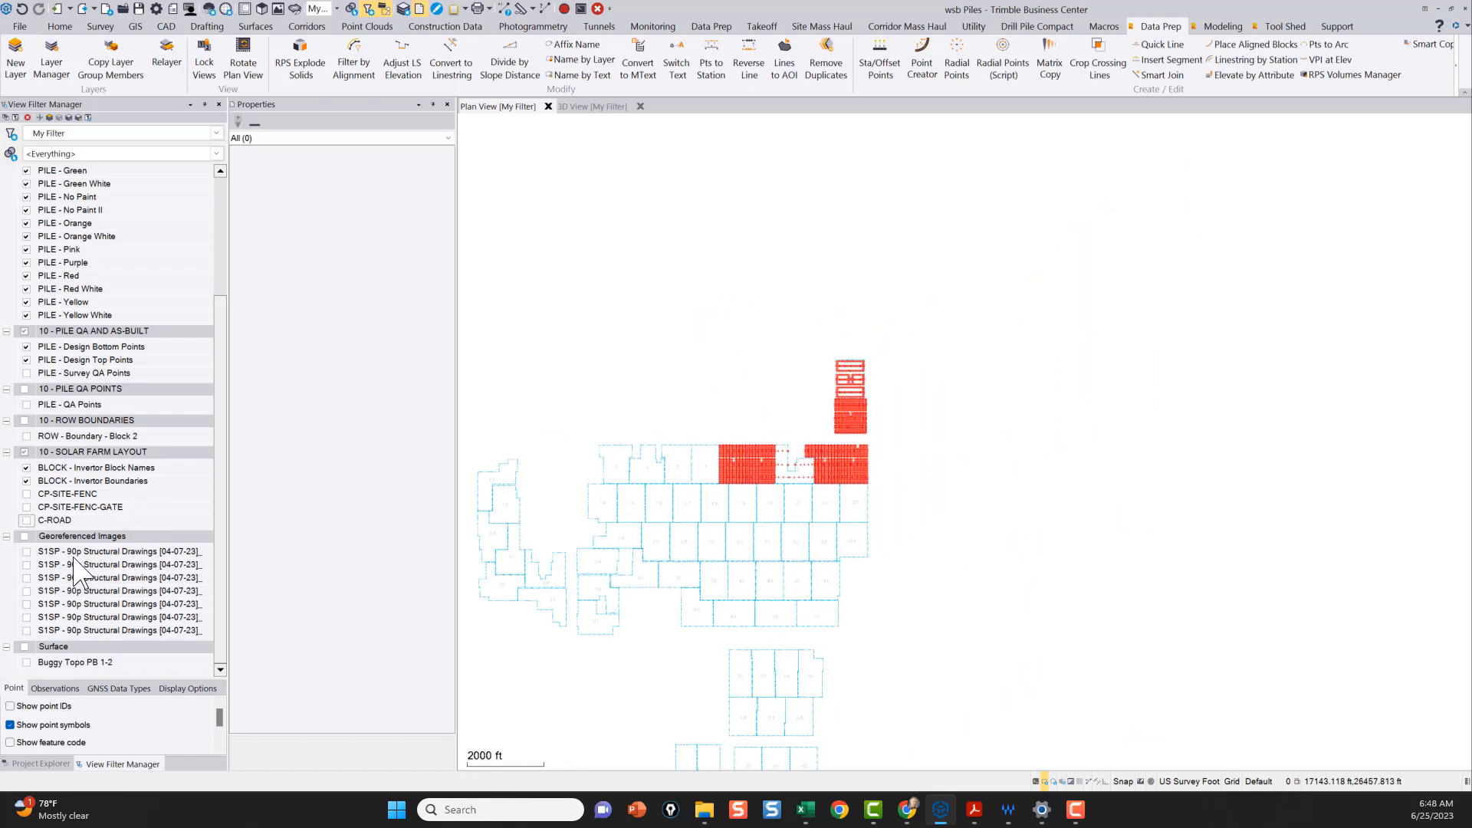
click(27, 551)
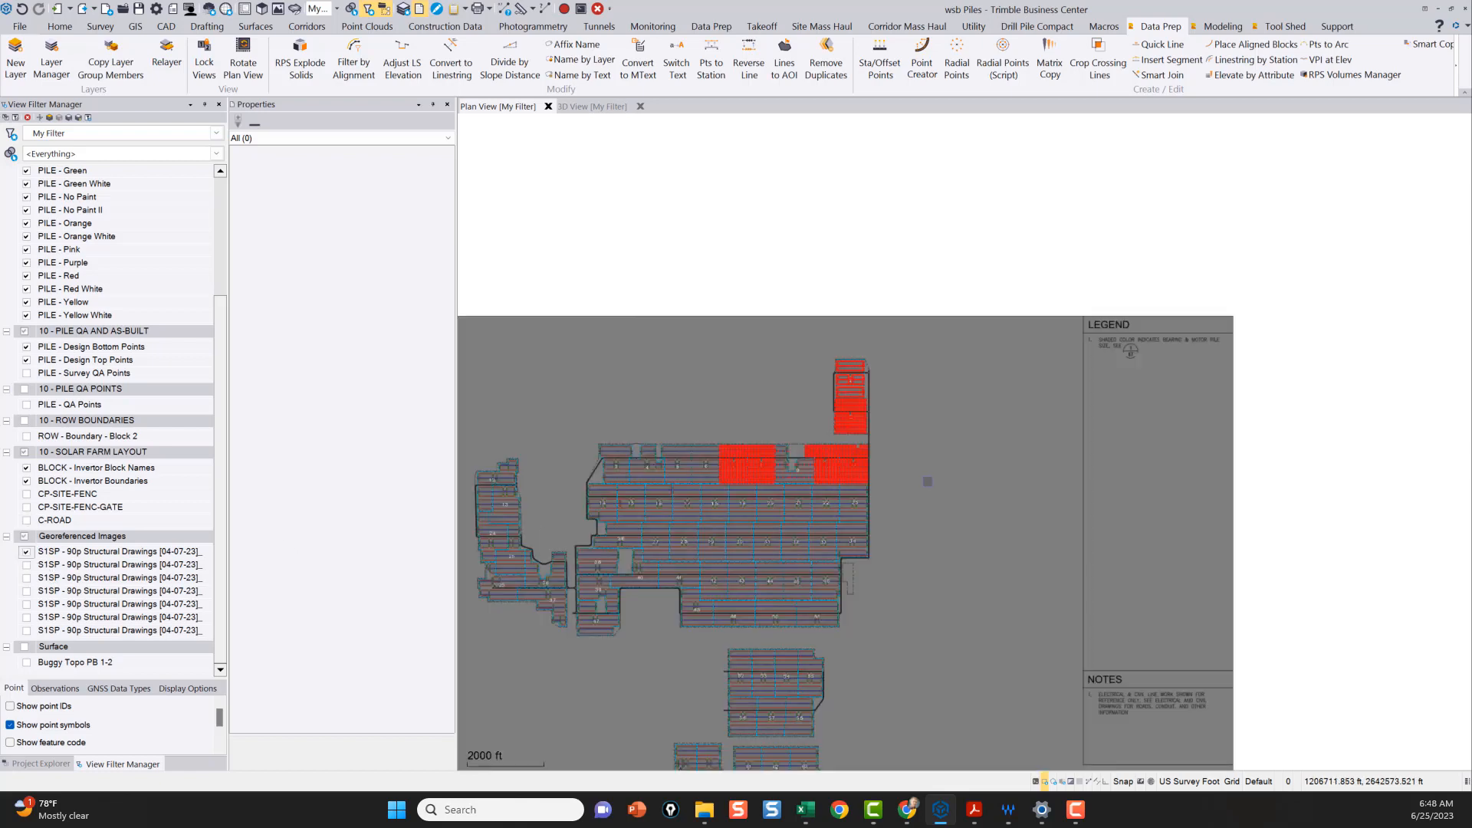
scroll(1039, 711, down, 2)
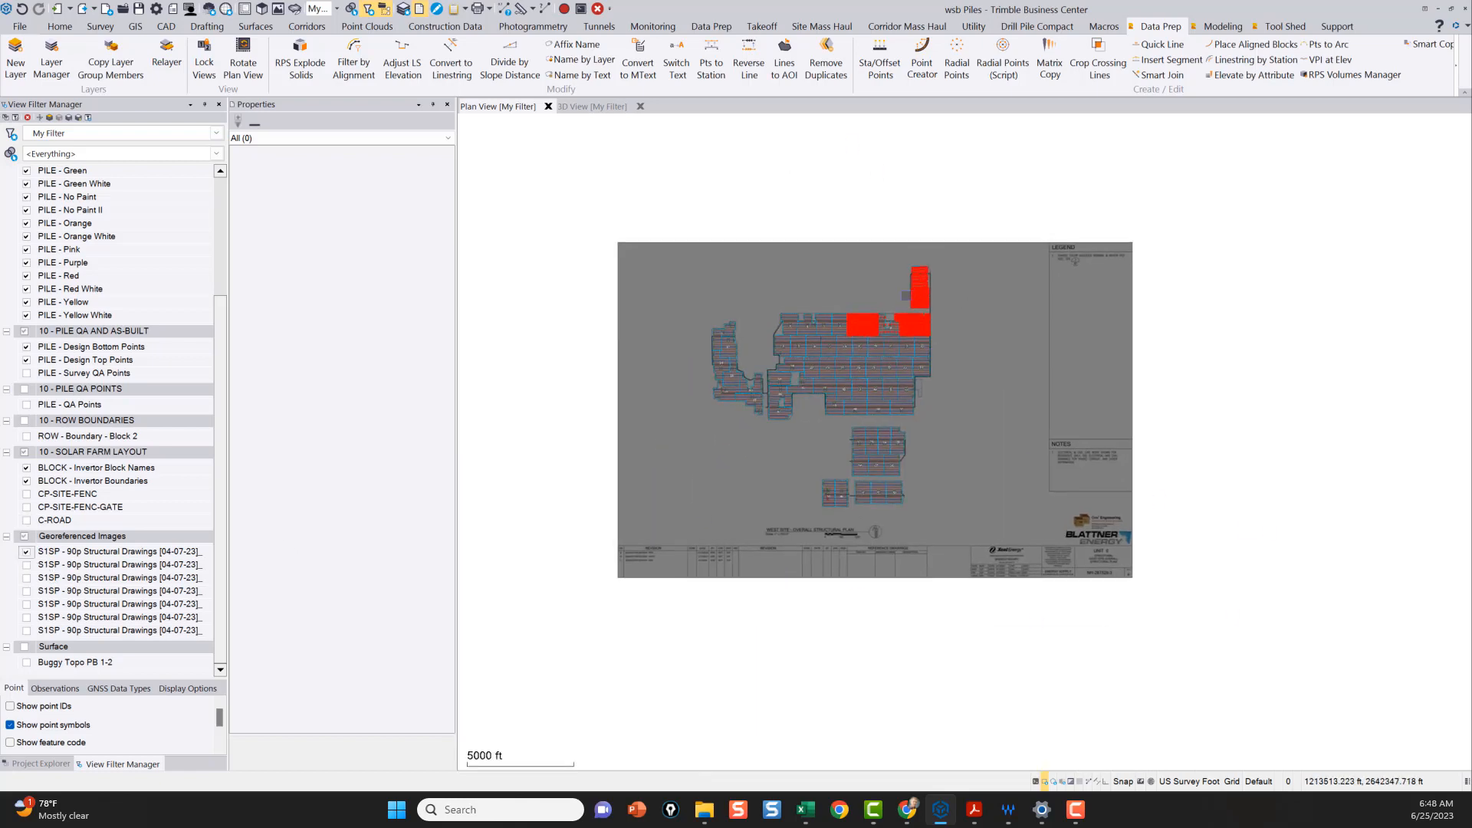
scroll(874, 329, up, 2)
scroll(931, 322, up, 2)
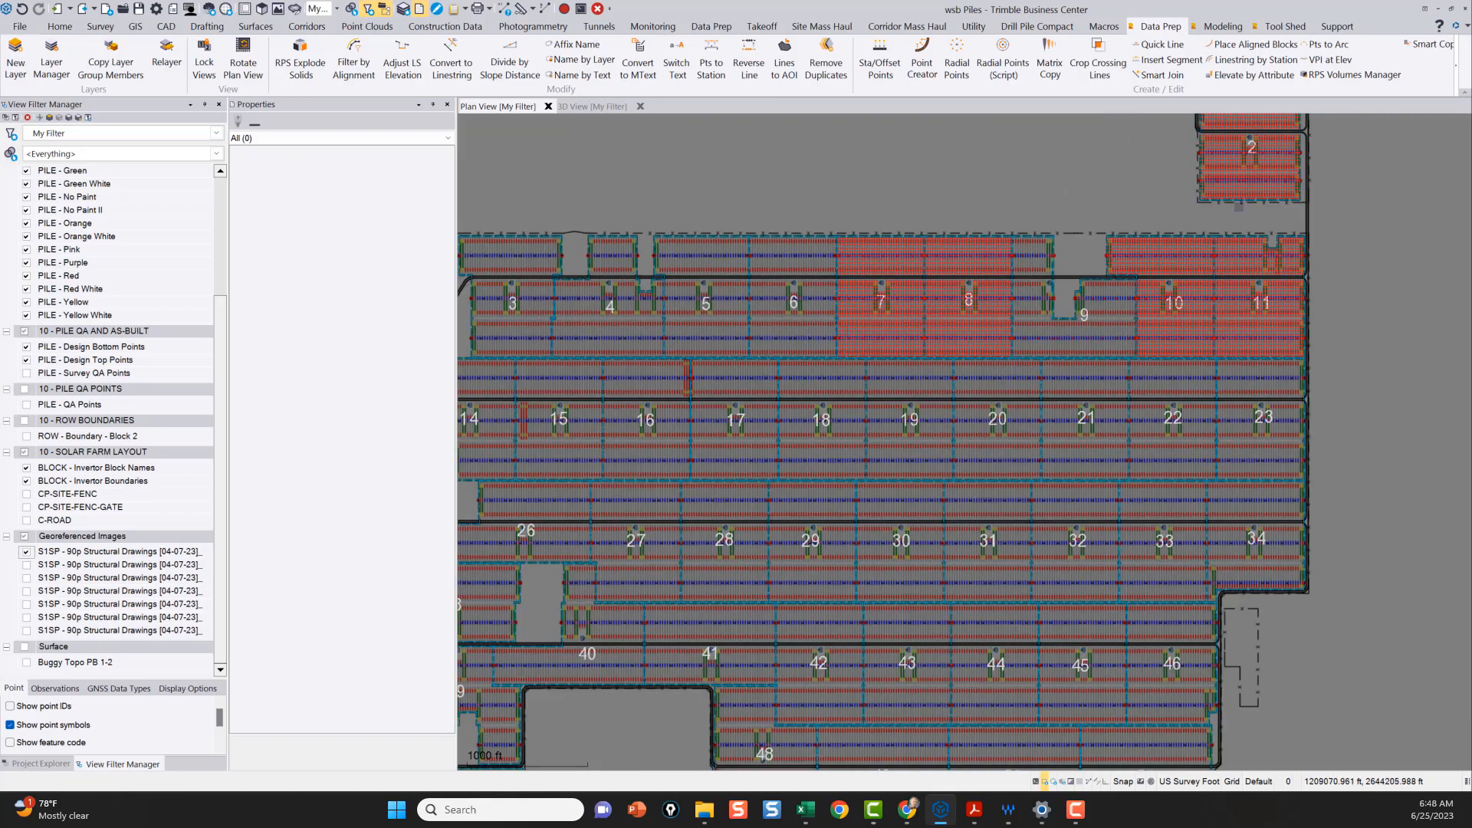
scroll(749, 334, up, 3)
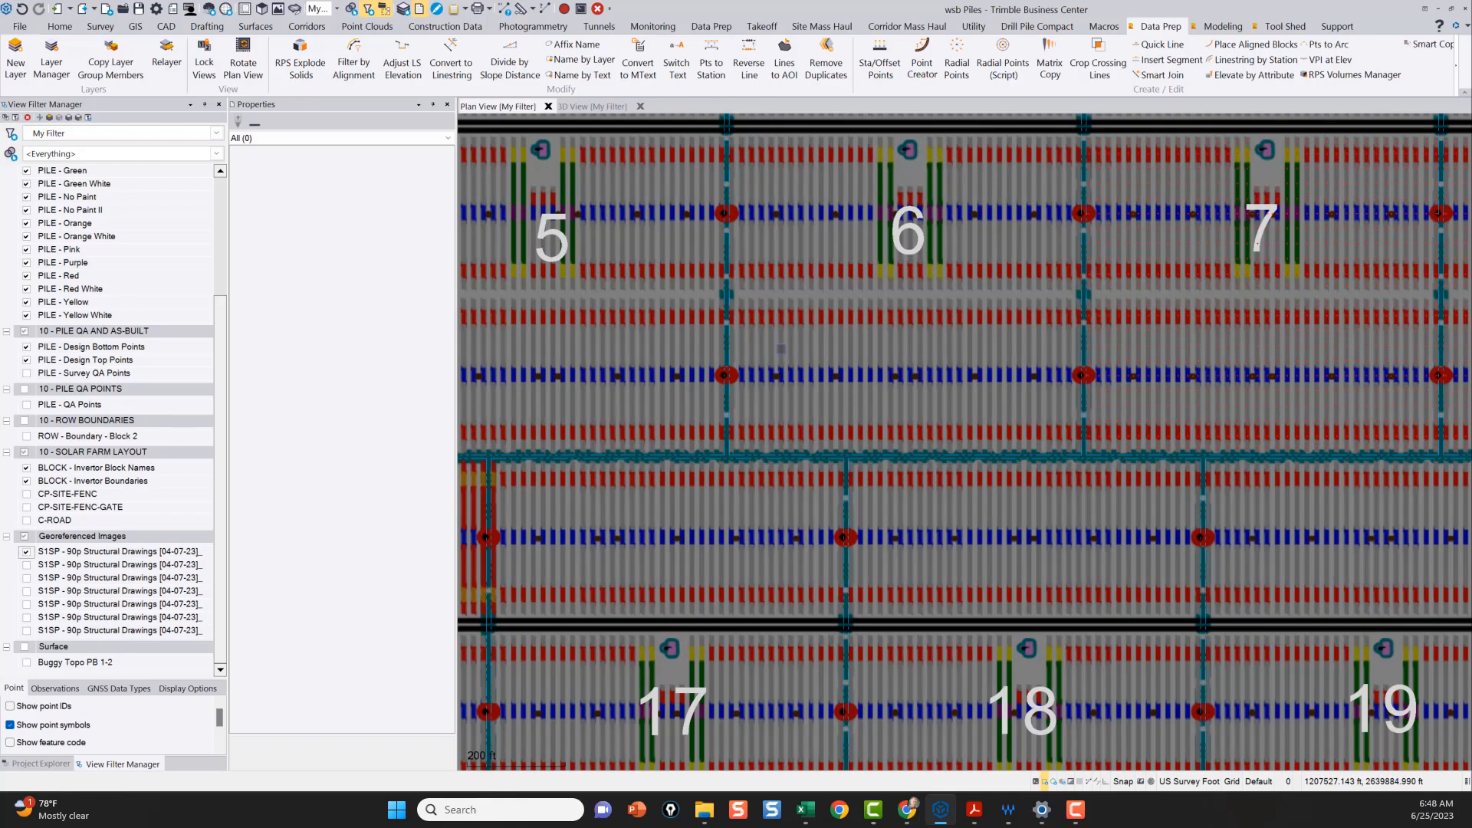
scroll(833, 426, down, 3)
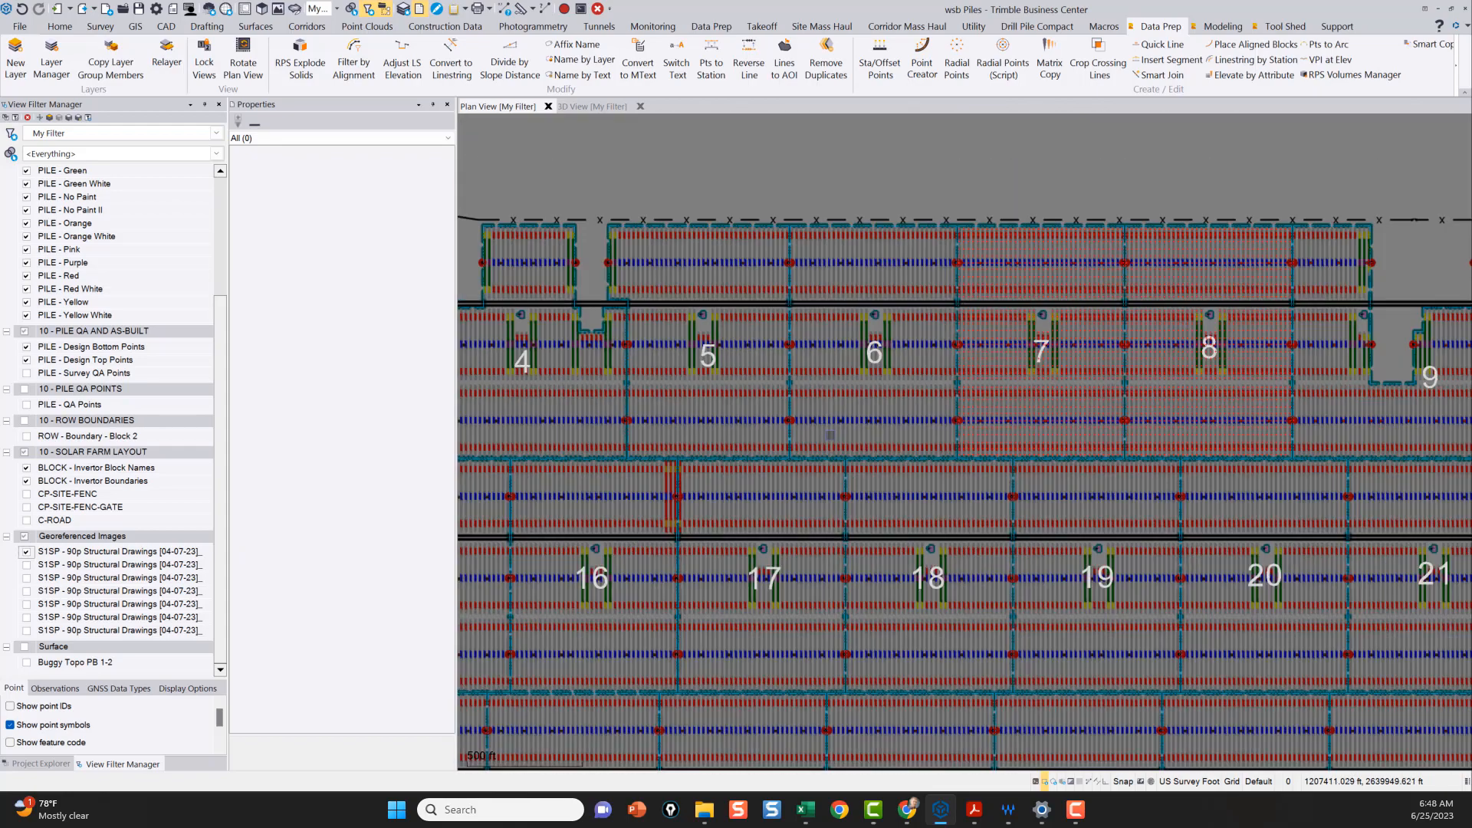
scroll(894, 371, down, 3)
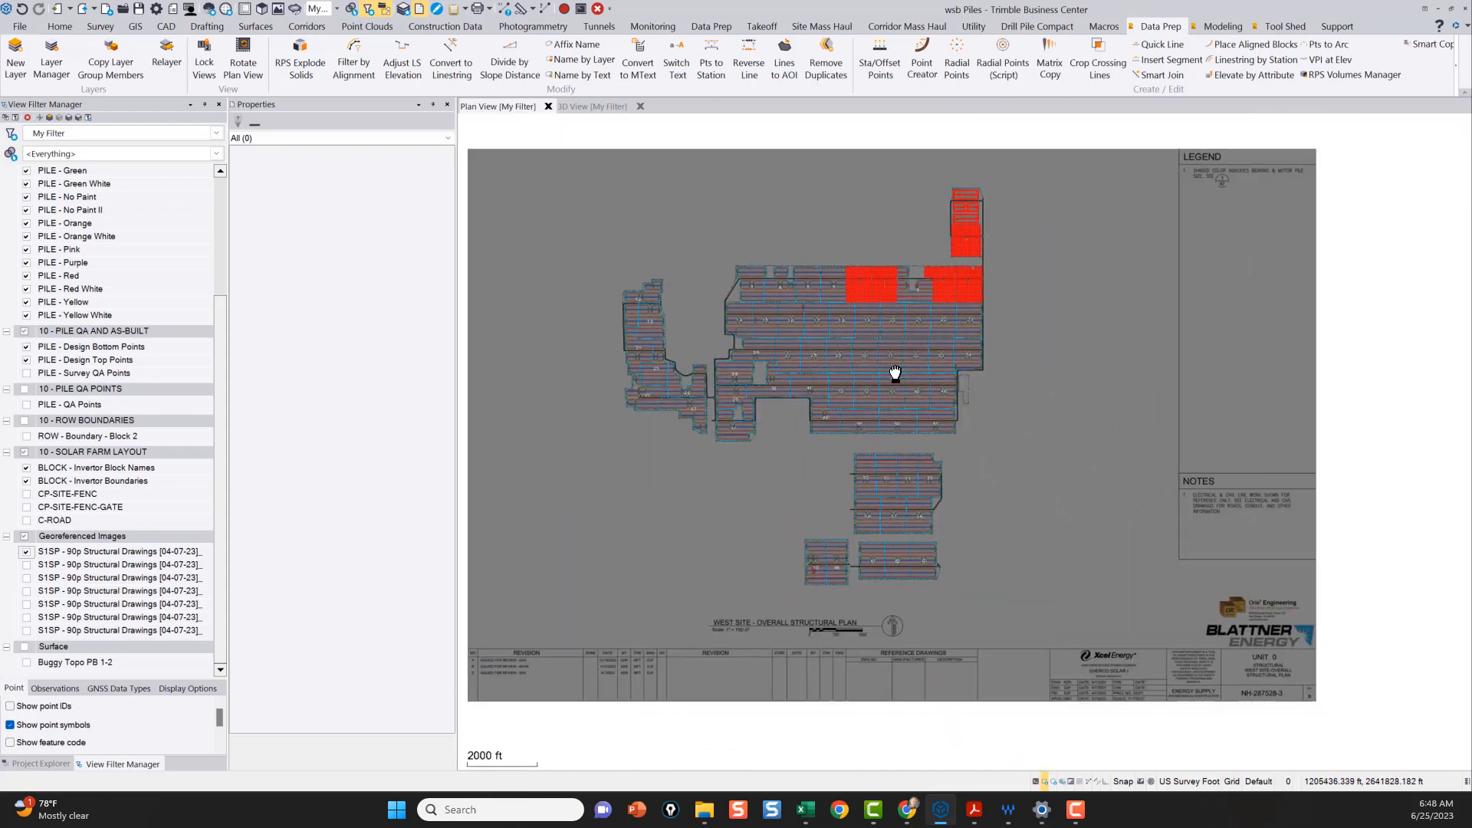
mouse_move(894, 371)
middle_down()
mouse_move(1022, 378)
mouse_move(1002, 369)
middle_up()
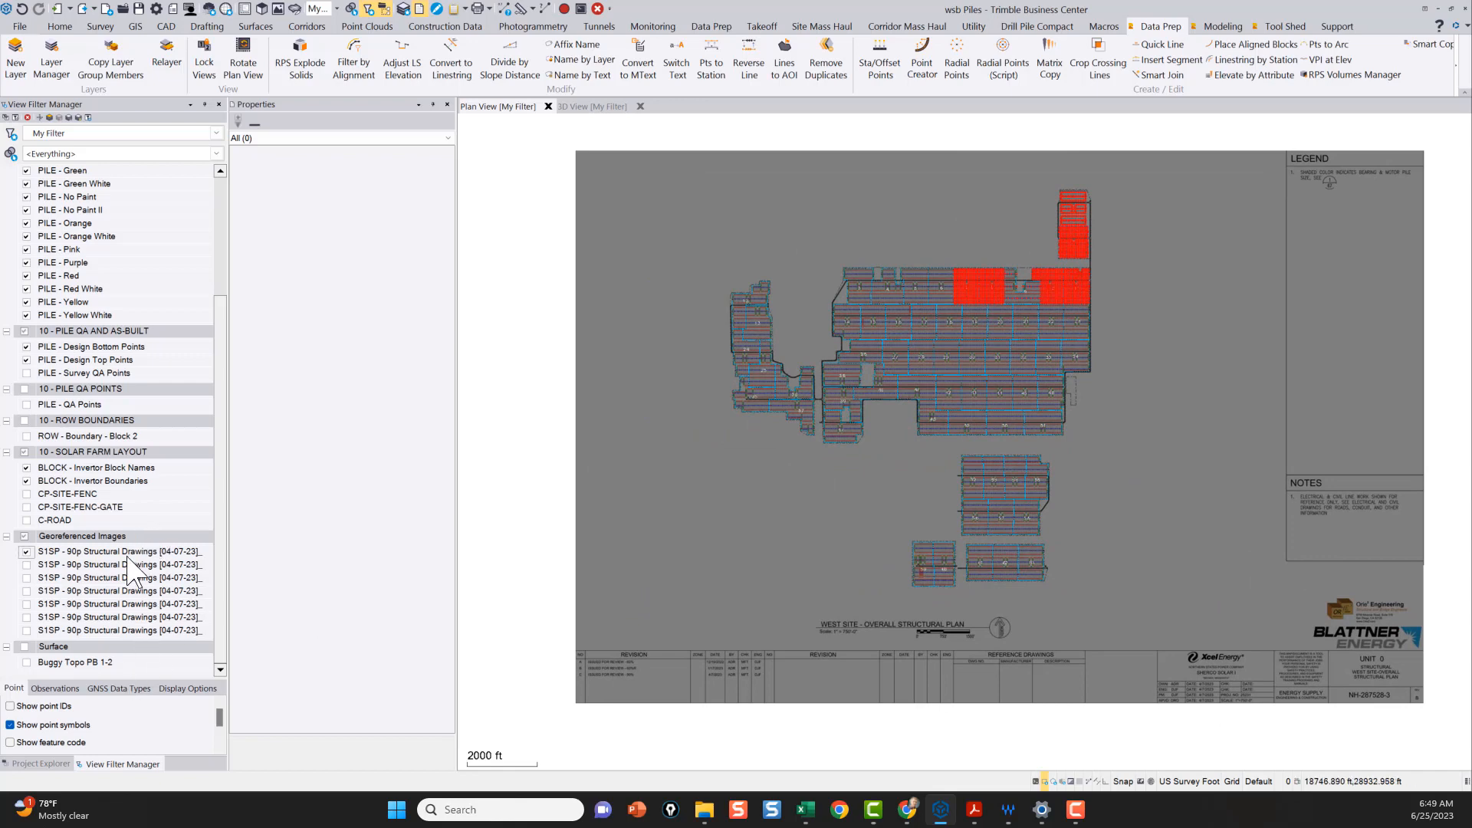
Step: Select the page 003 structural drawing PDF among the imported files and open its transparency value for editing
click(50, 762)
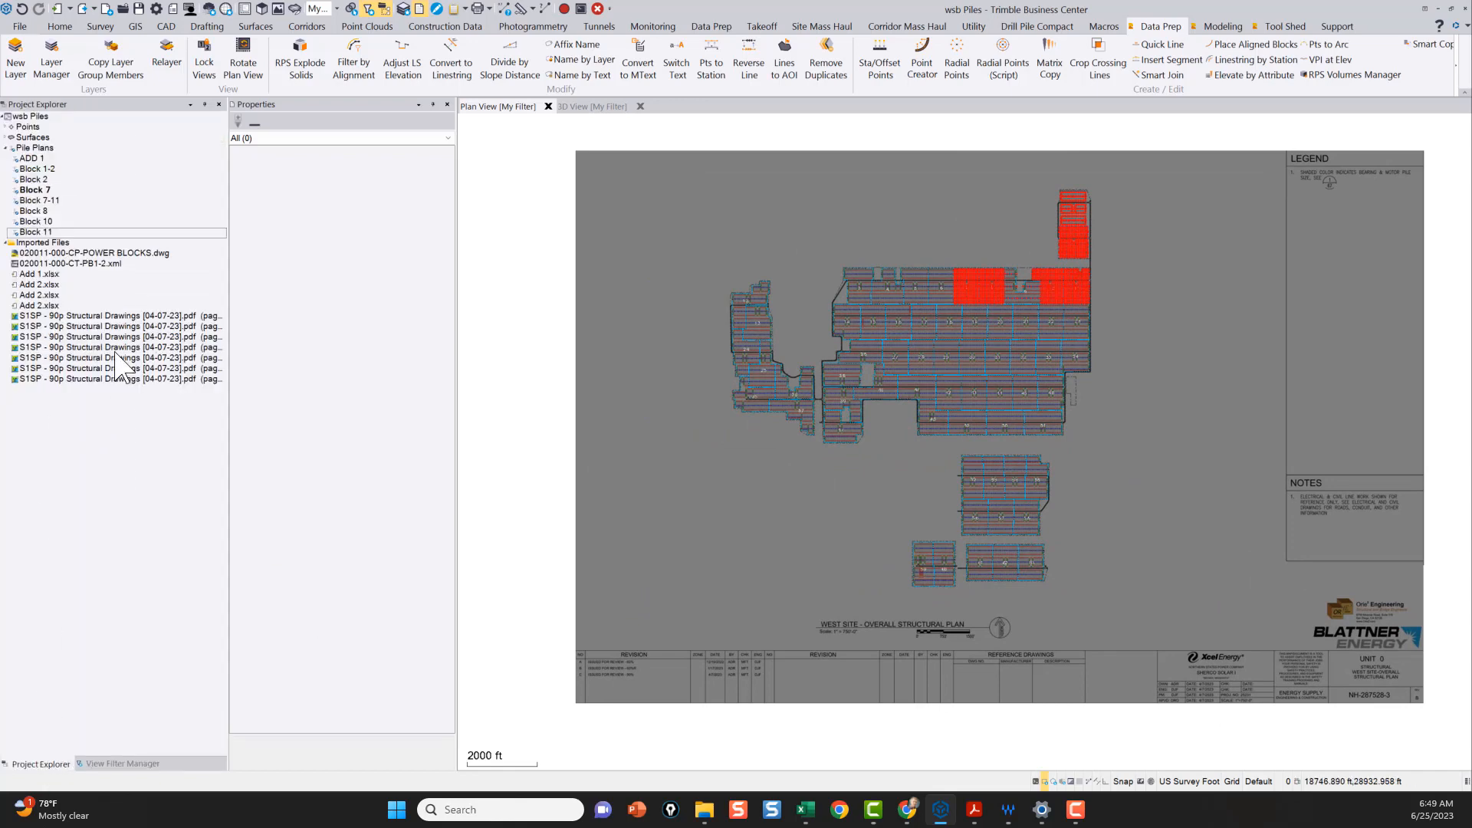
click(128, 320)
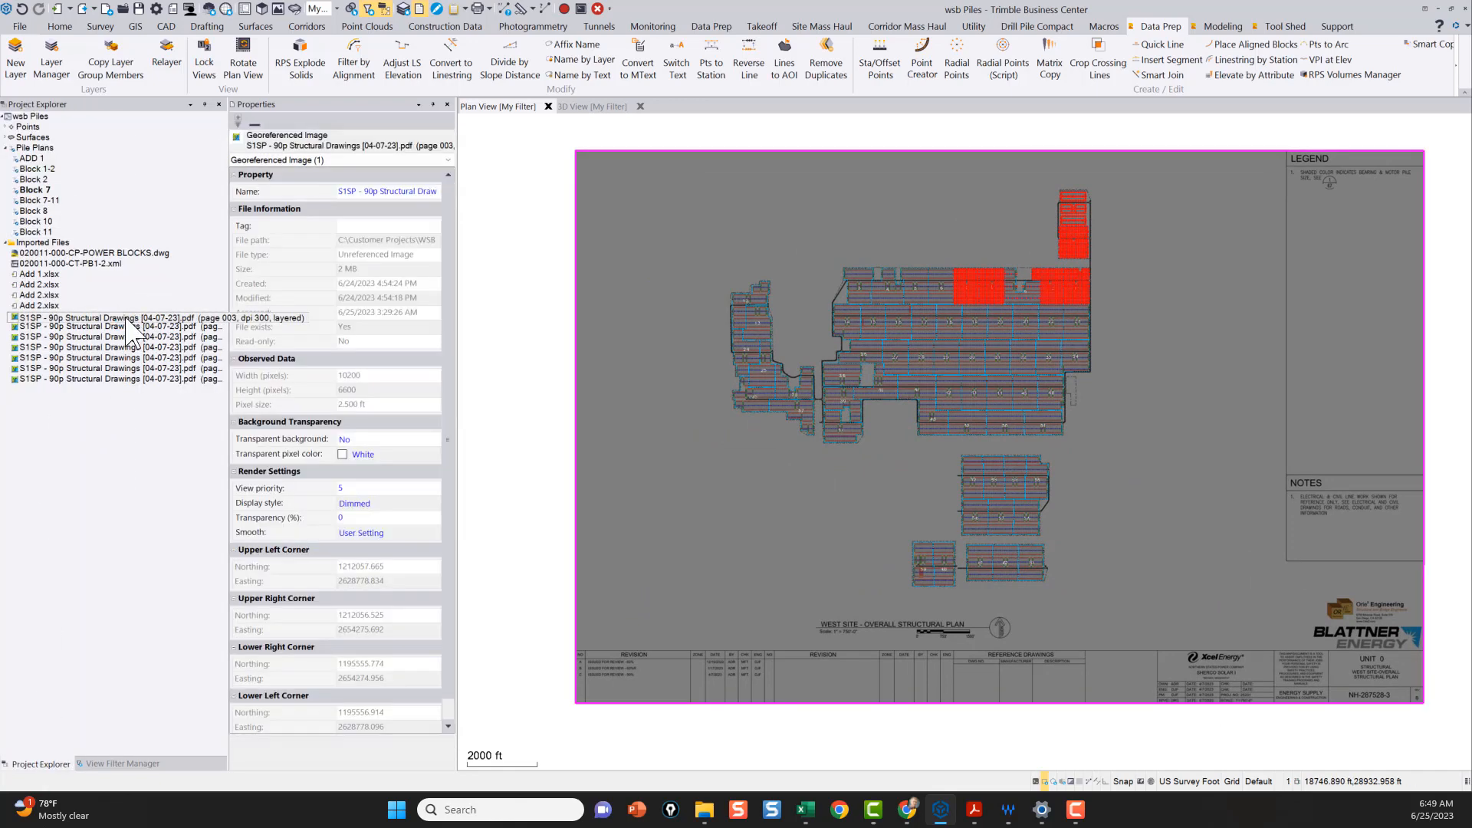
right_click(128, 321)
click(161, 571)
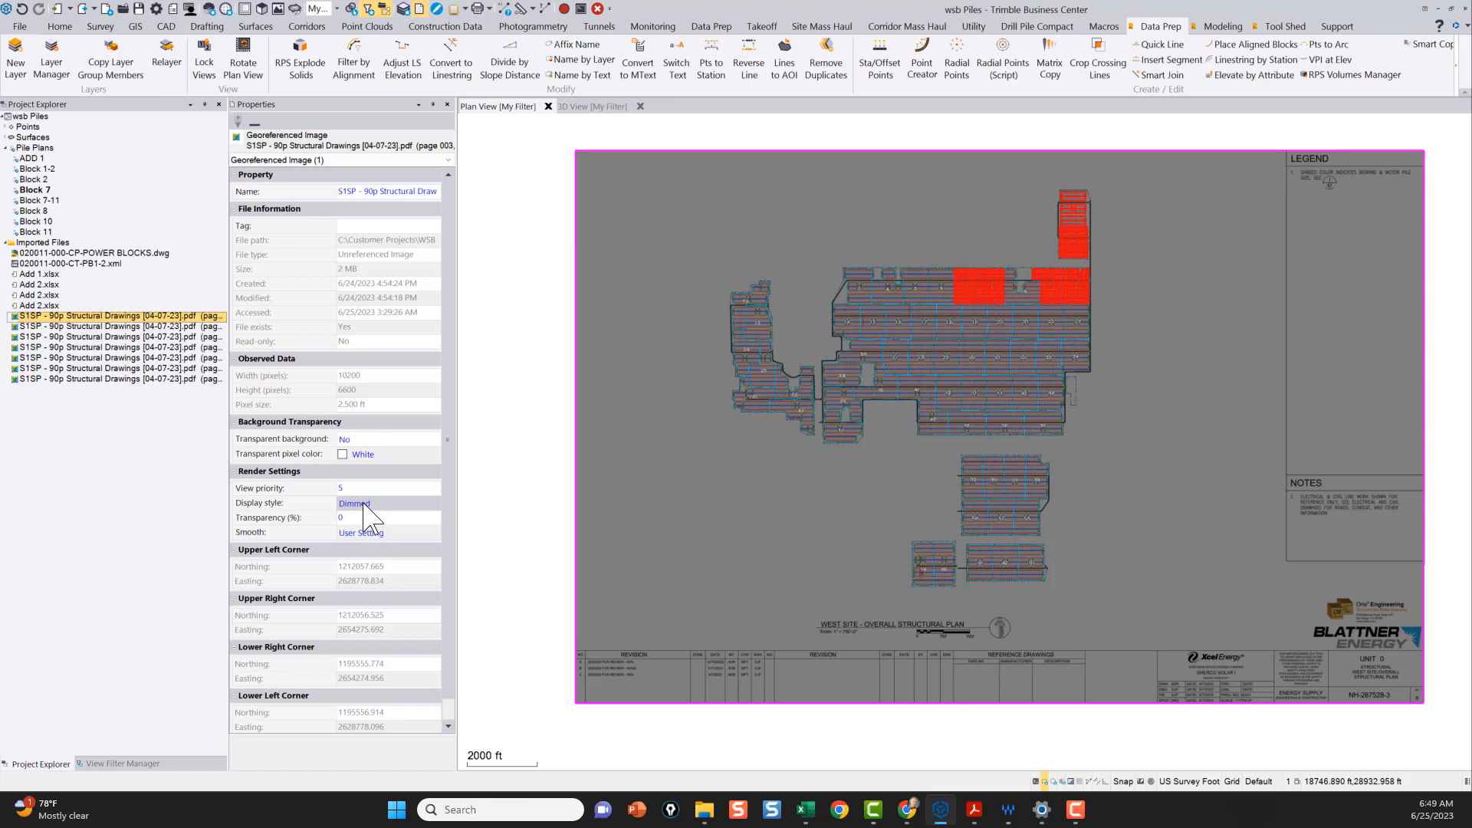
click(360, 518)
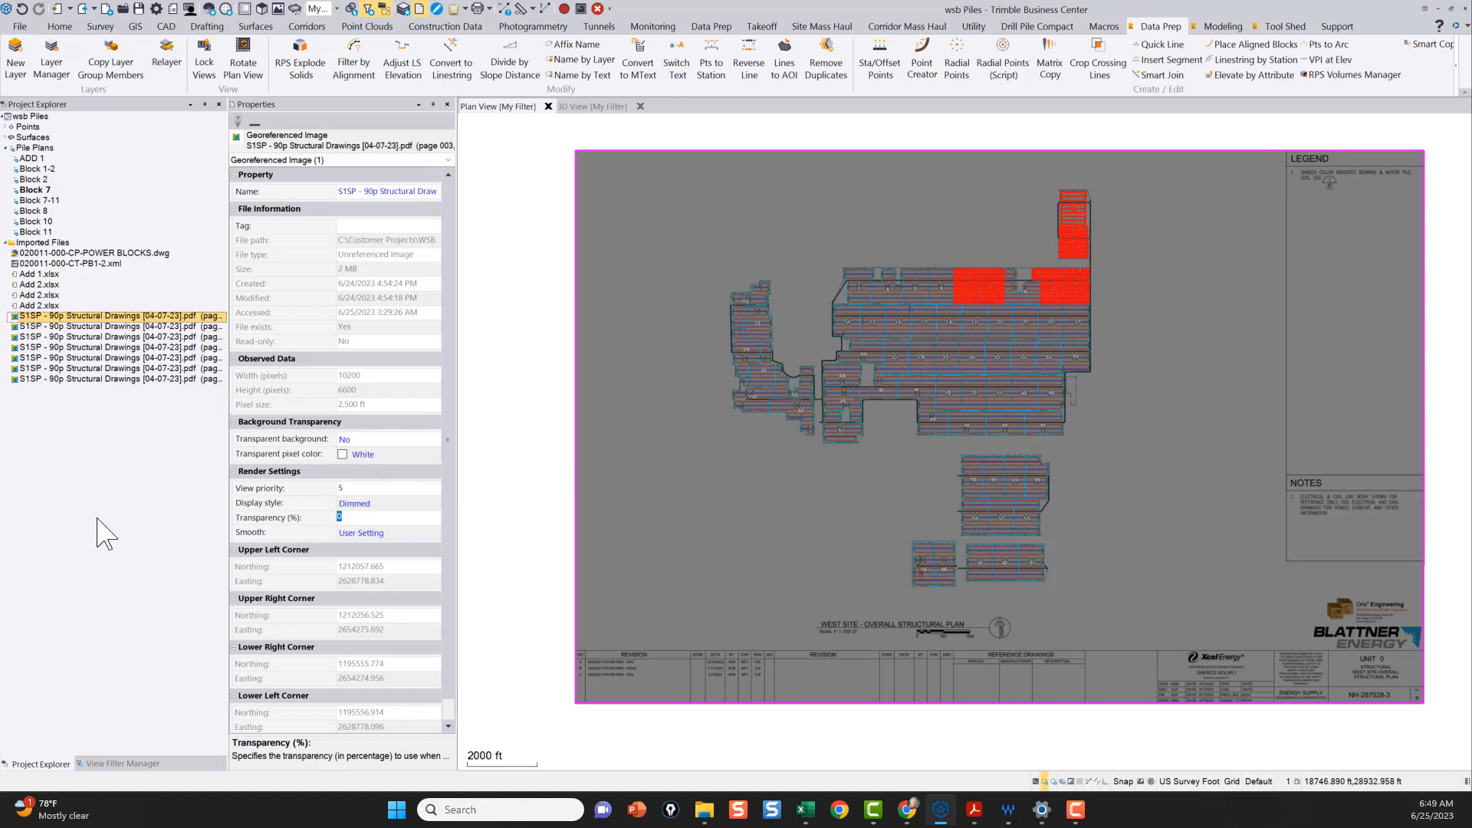
Step: Hide the first georeferenced structural drawing and show the other six S1SP - 90p Structural Drawings images
click(121, 763)
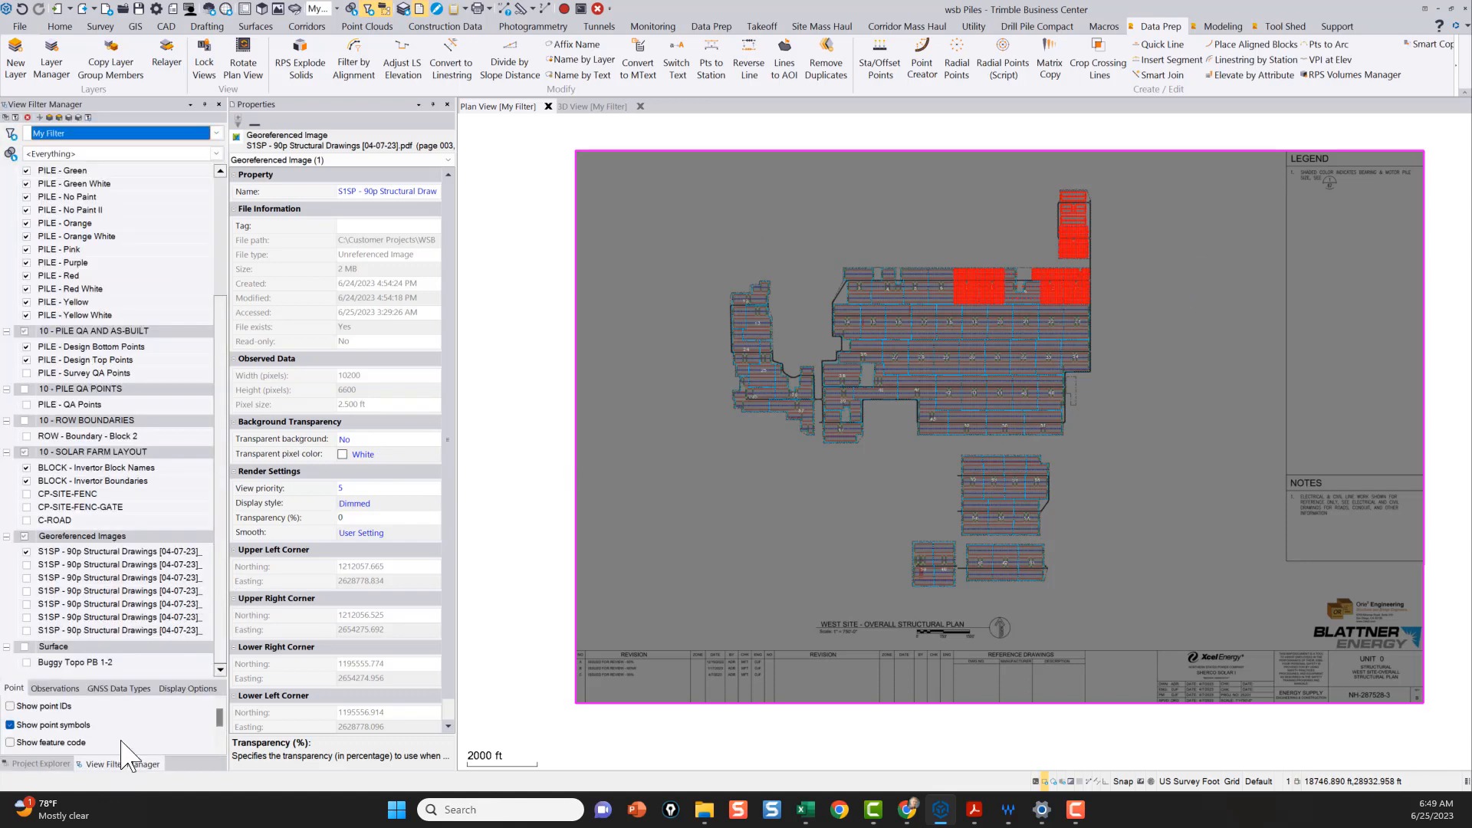
click(26, 551)
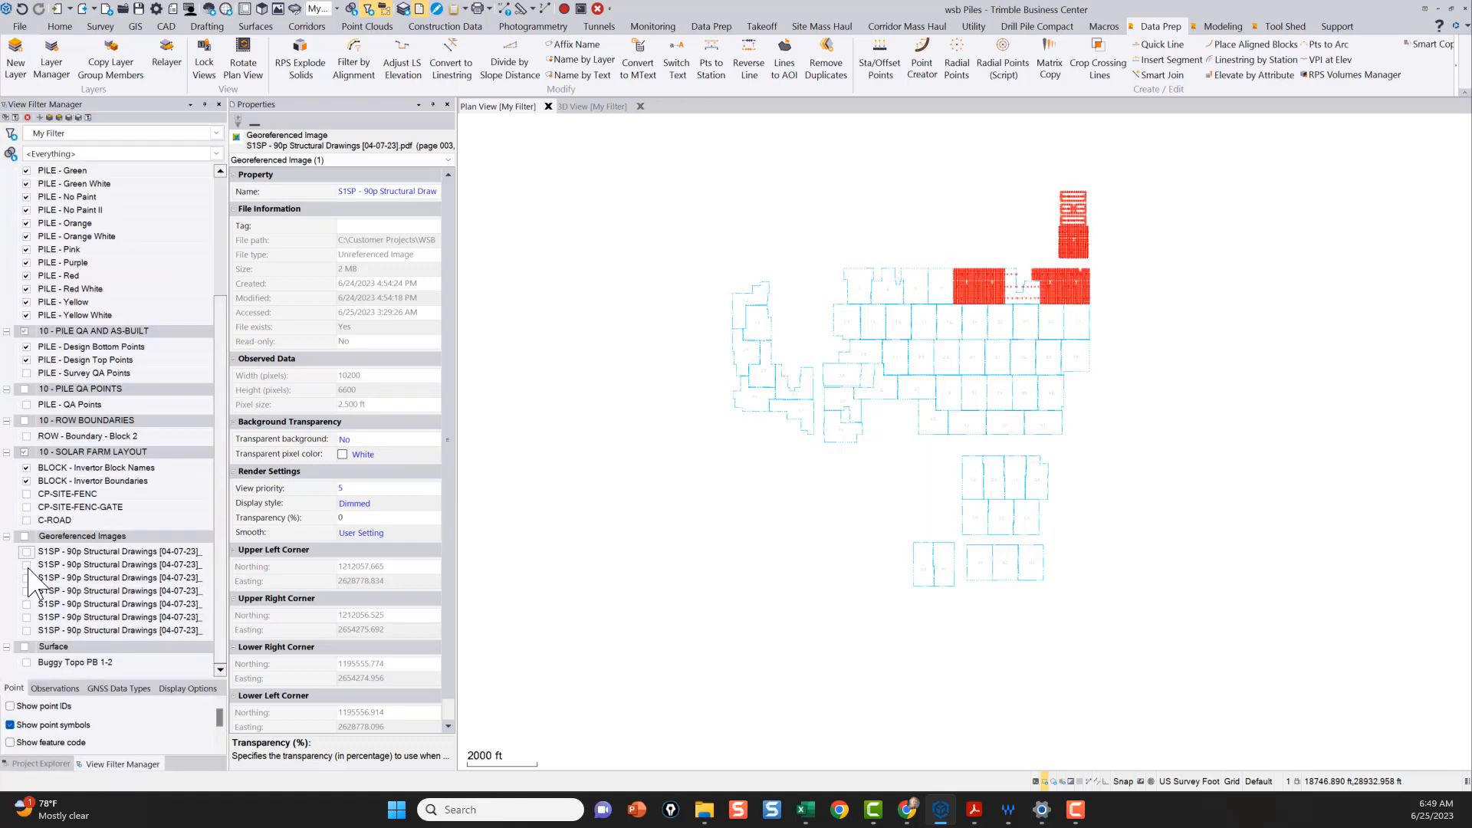
click(26, 564)
click(26, 577)
click(26, 591)
click(26, 603)
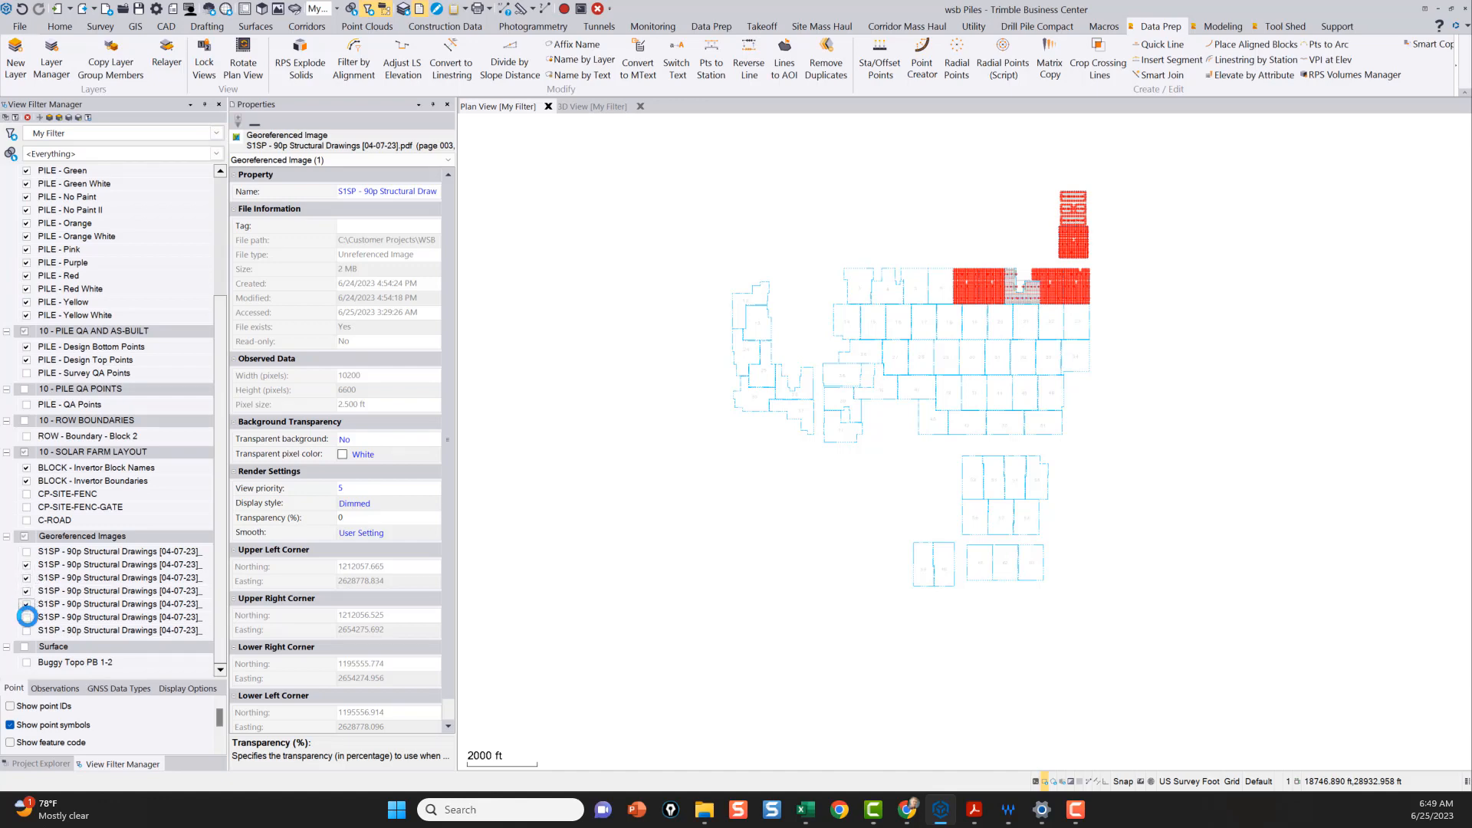
click(26, 616)
click(26, 629)
Step: Examine the colour-coded pile rows on the structural drawings around blocks 7 to 11 and block 2 in the plan view
scroll(997, 289, up, 4)
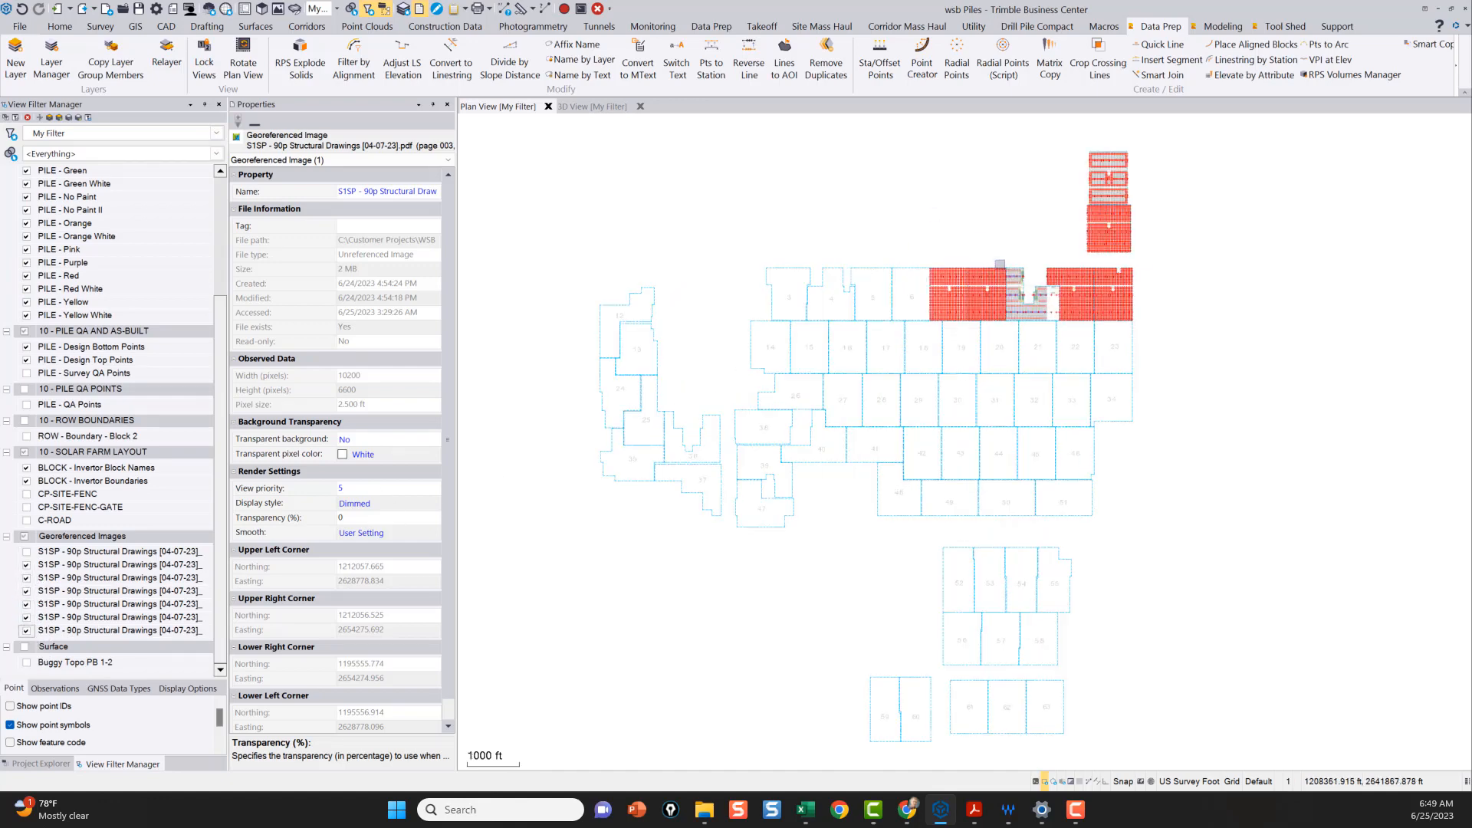
scroll(997, 288, up, 8)
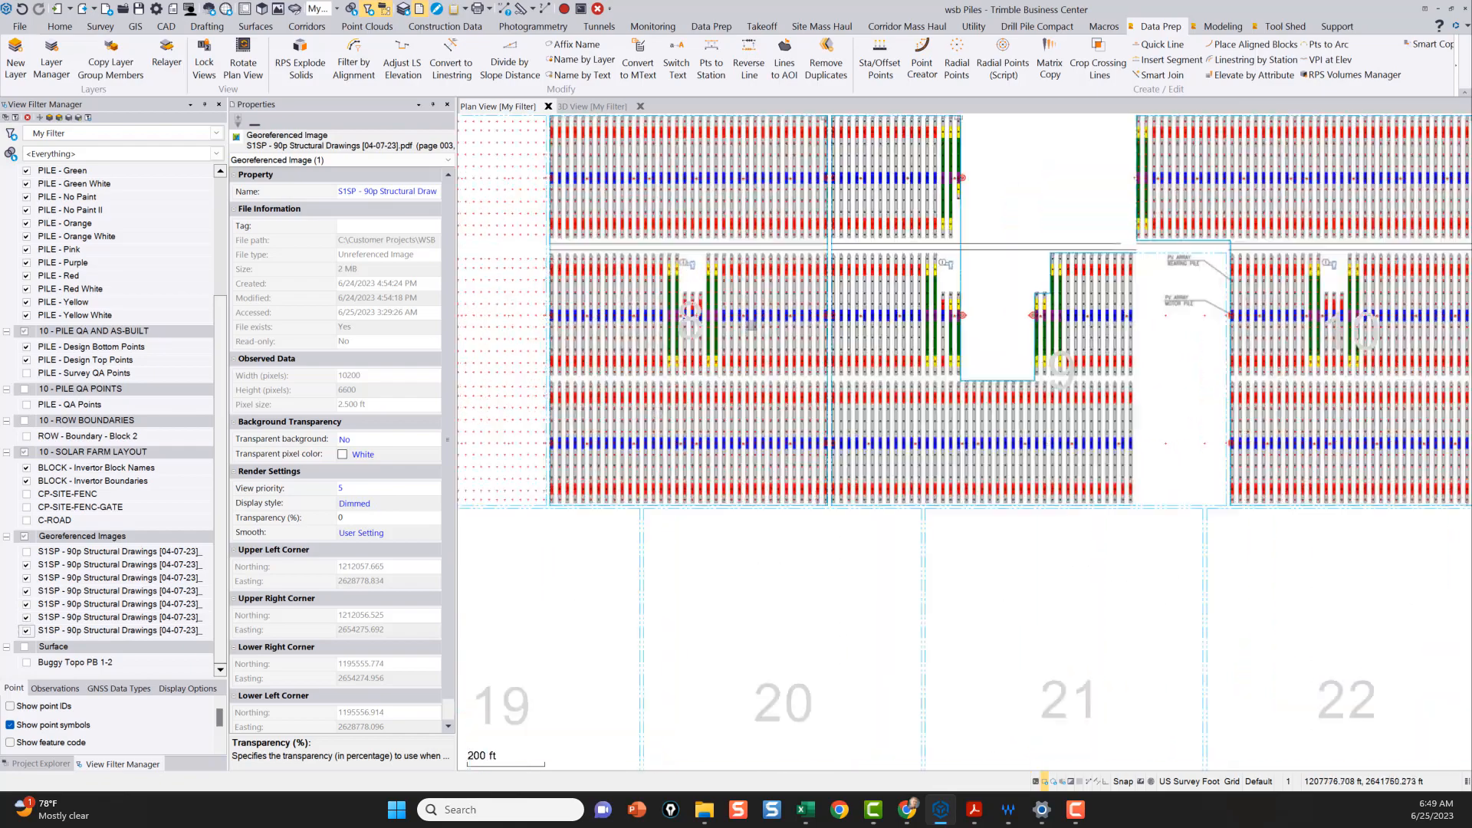
scroll(776, 316, up, 2)
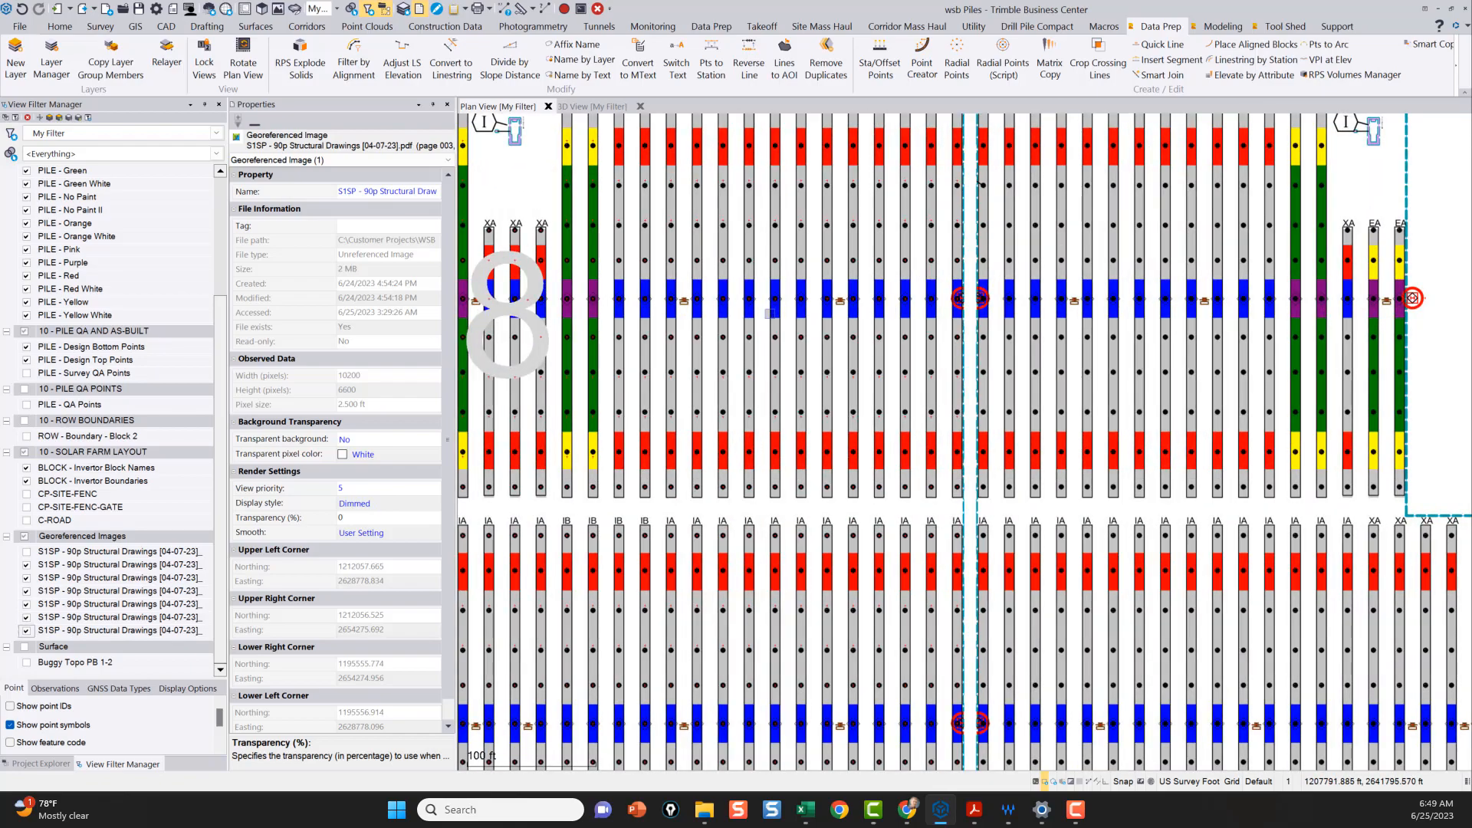
scroll(894, 316, down, 6)
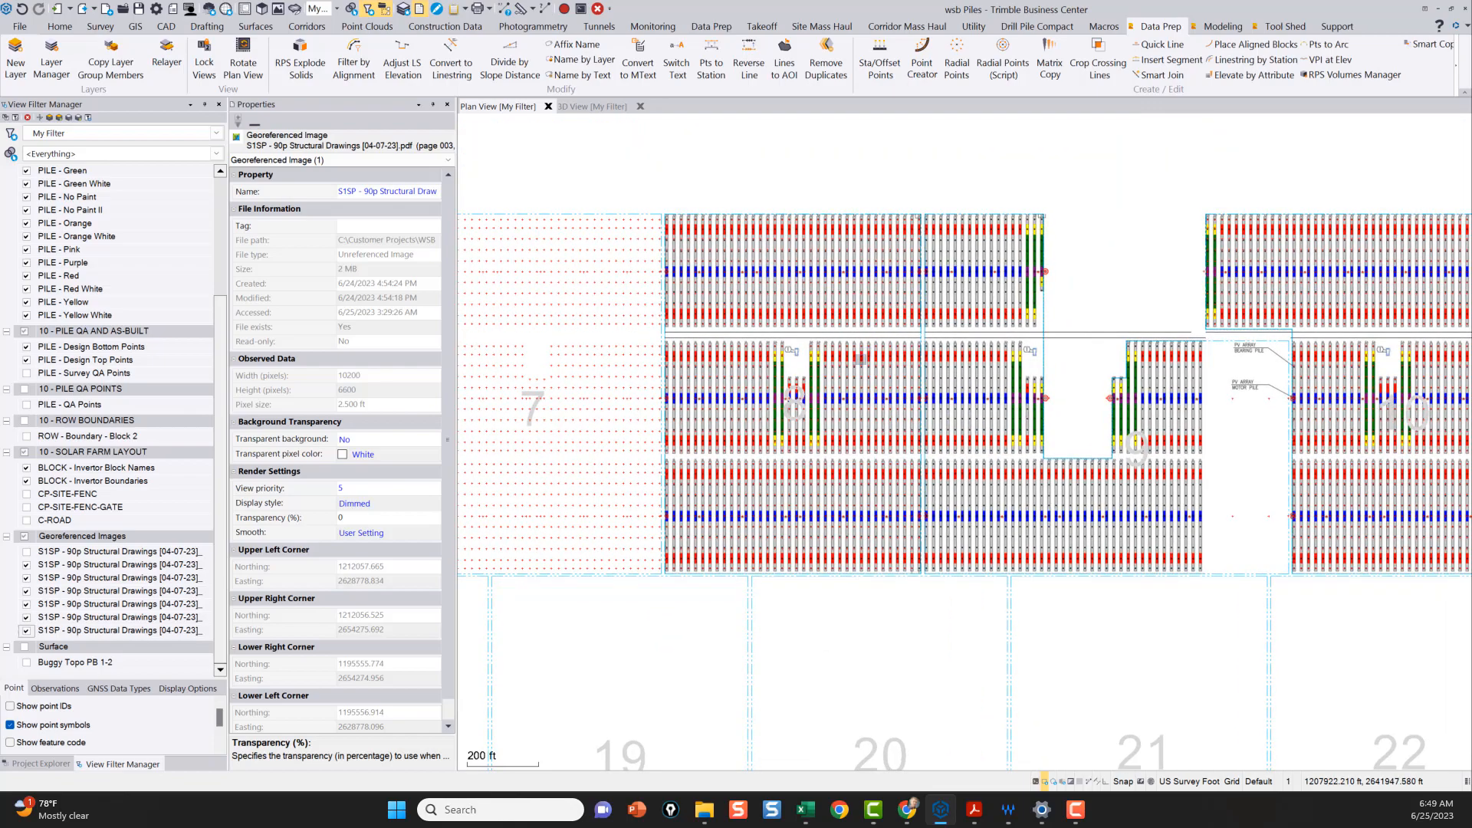
scroll(706, 564, up, 4)
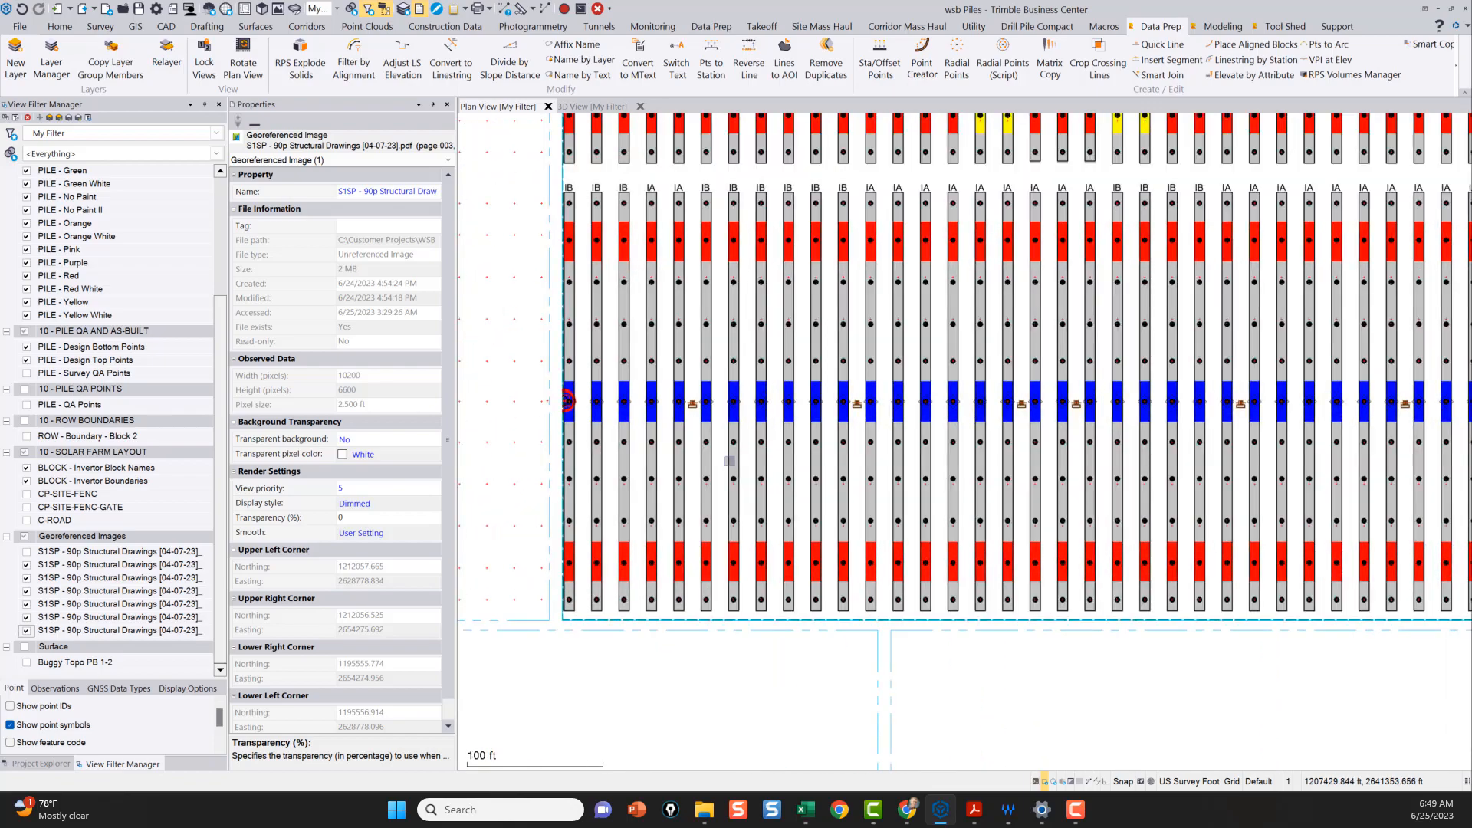
scroll(730, 461, down, 5)
scroll(843, 430, up, 5)
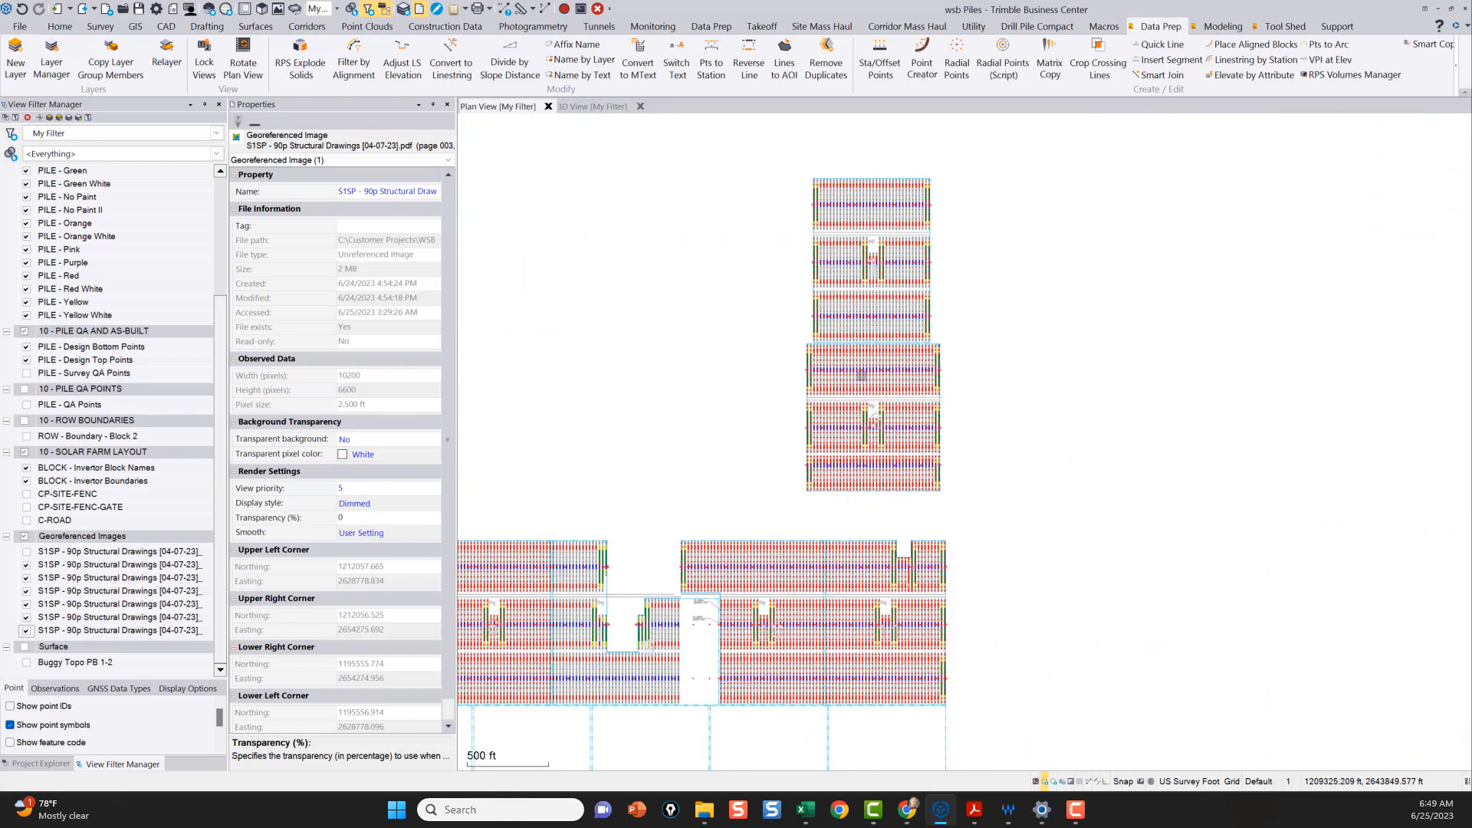
scroll(767, 399, up, 1)
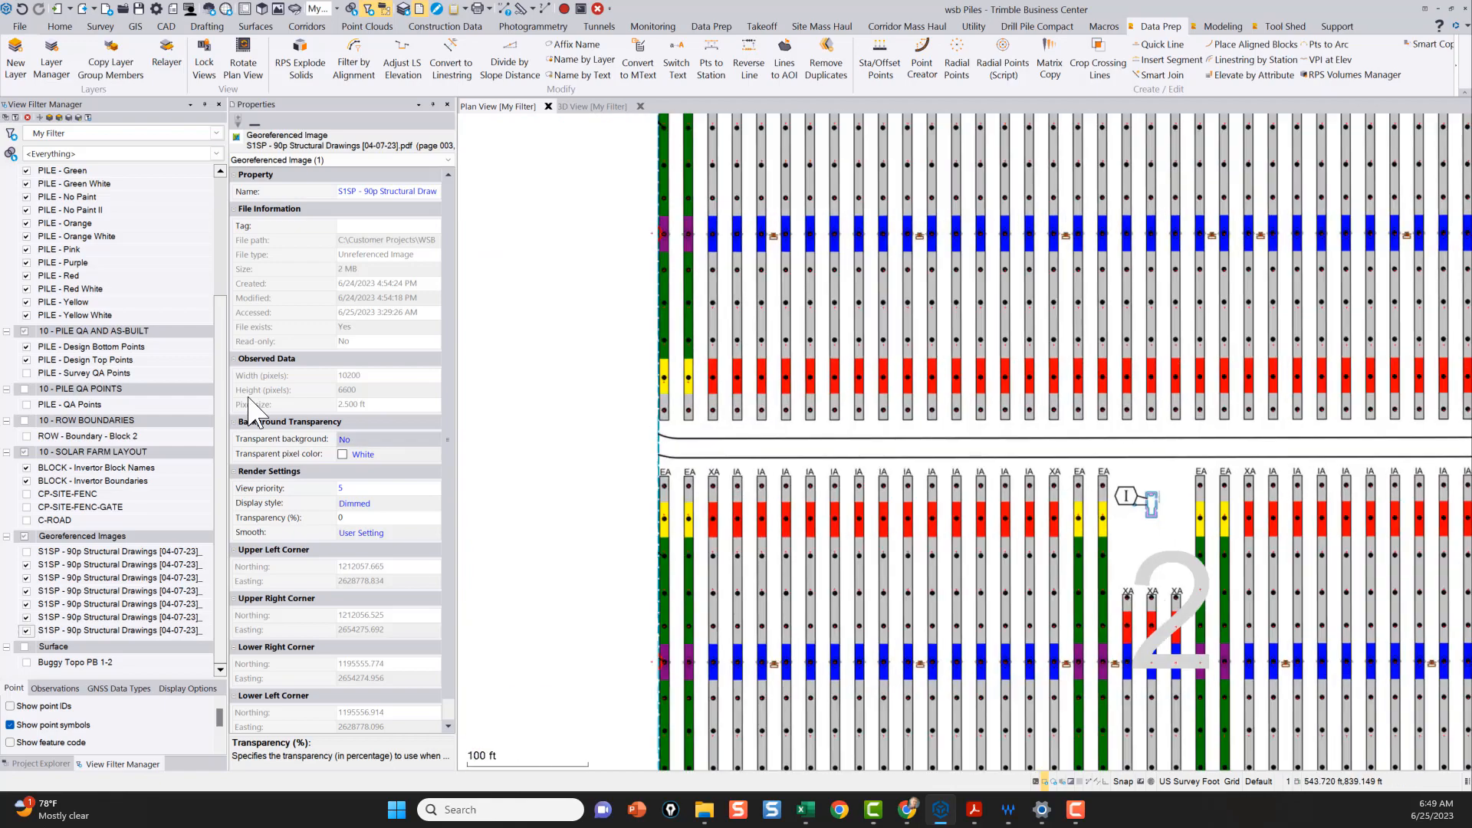
Step: Show the ROW - Boundary - Block 2 layer and examine the row outlines against the structural drawing across block 2
click(26, 435)
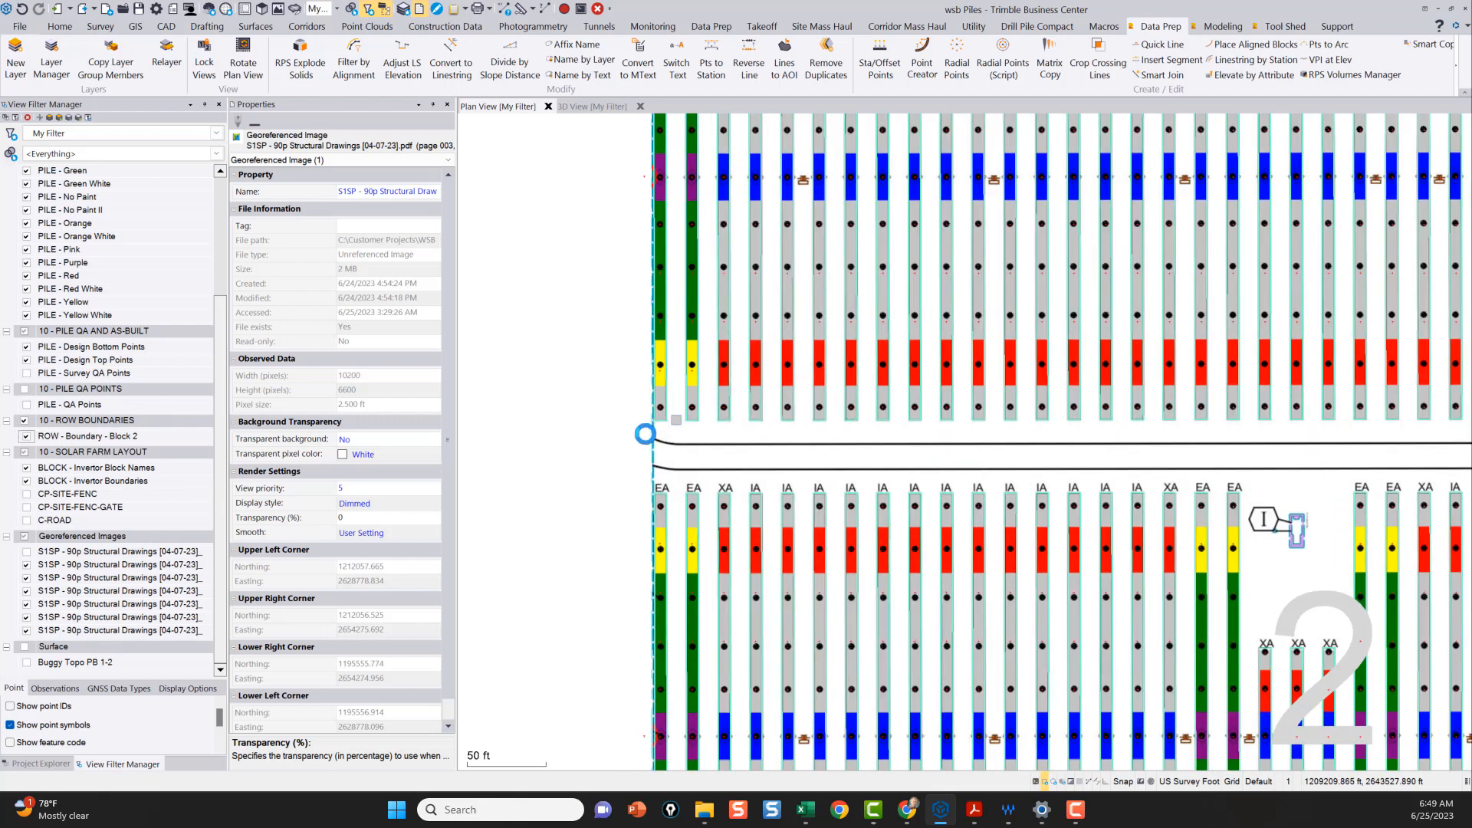
scroll(675, 418, up, 2)
scroll(666, 396, down, 1)
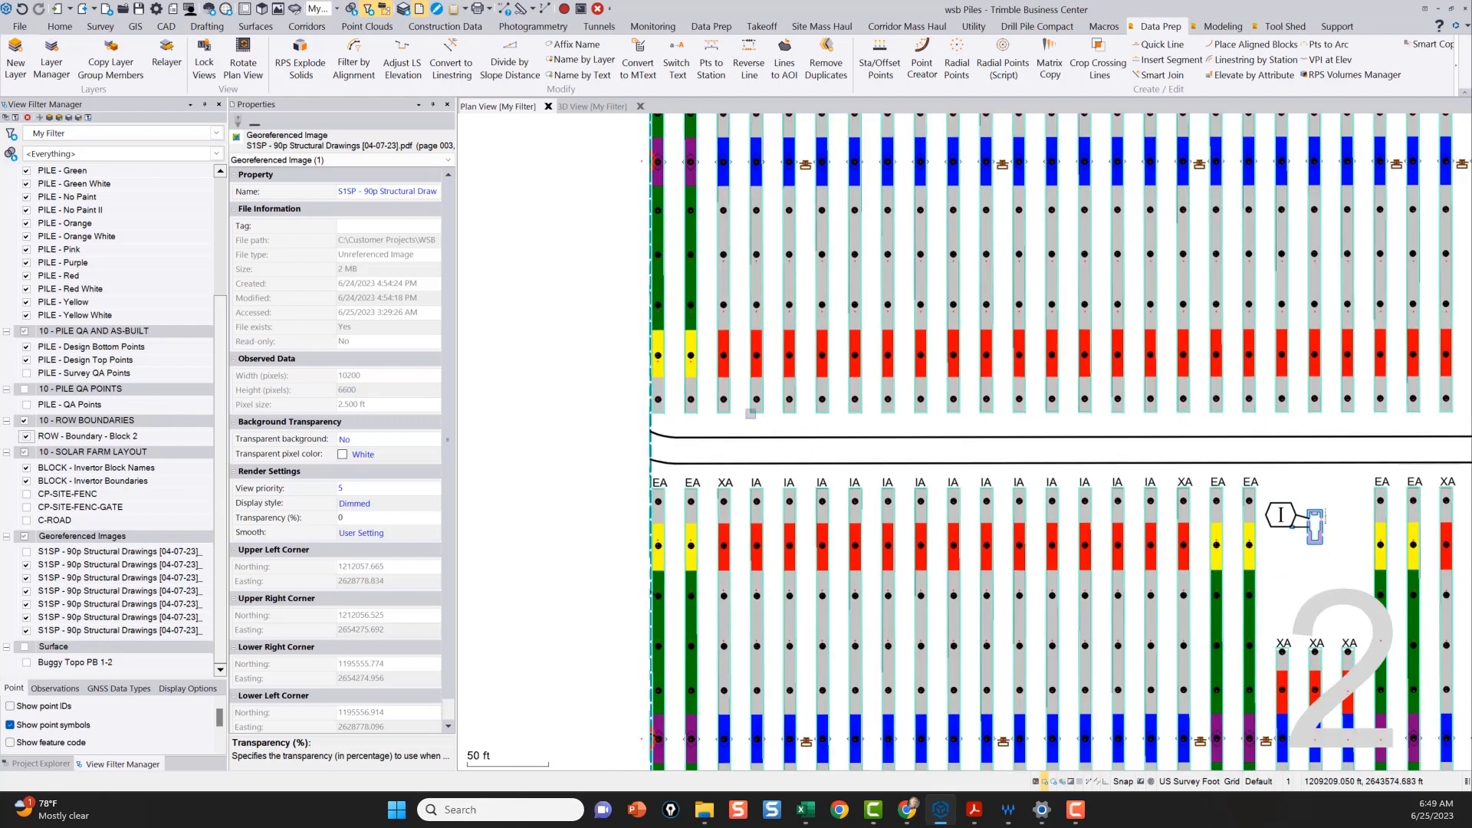
scroll(1057, 418, down, 1)
middle_drag(1129, 436, 725, 453)
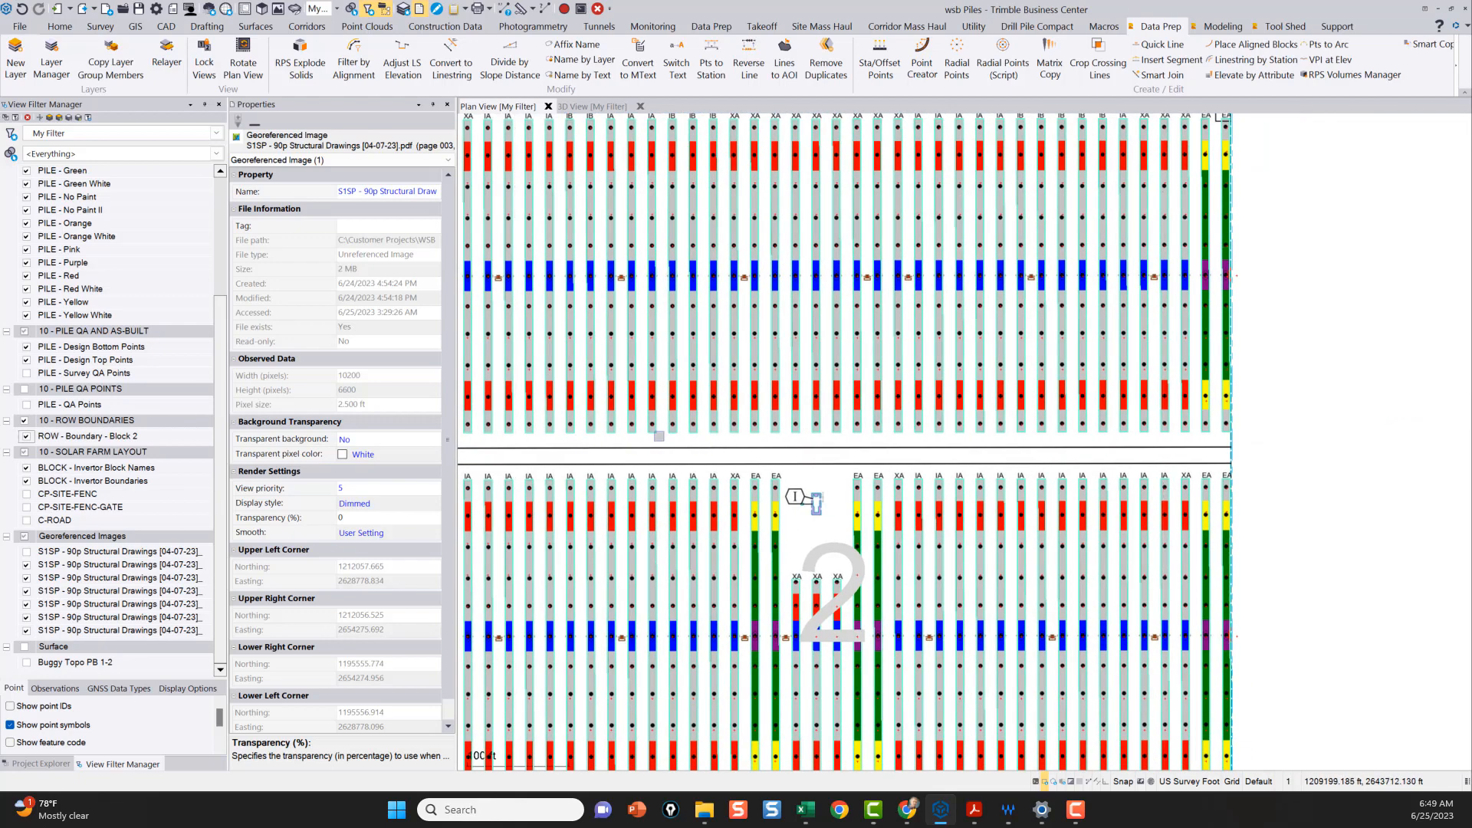
scroll(1057, 415, down, 1)
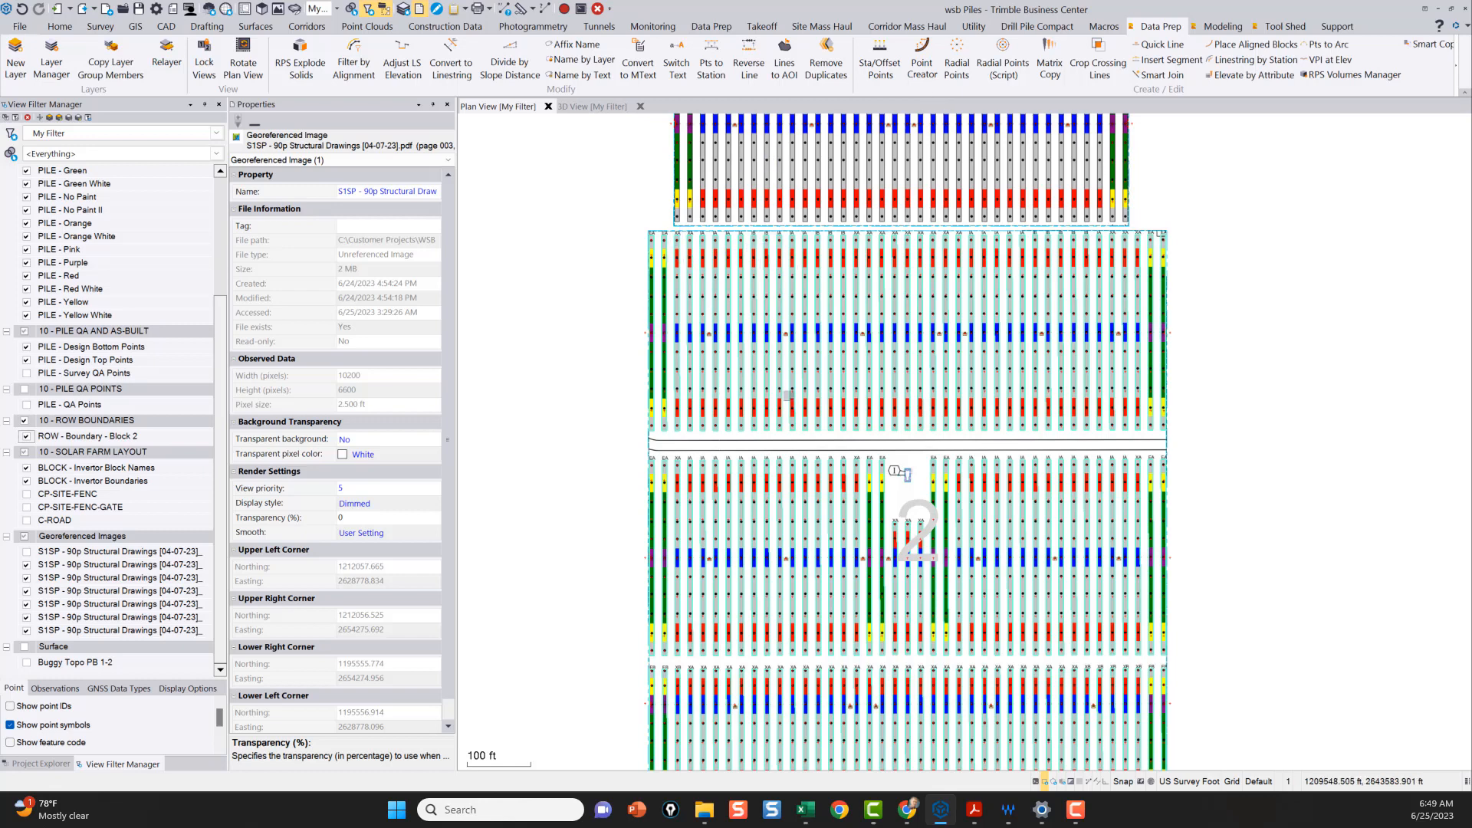
Step: Examine the pile rows and row boundary outlines of blocks 1 and 2 against the structural drawing in the plan view
scroll(756, 416, up, 4)
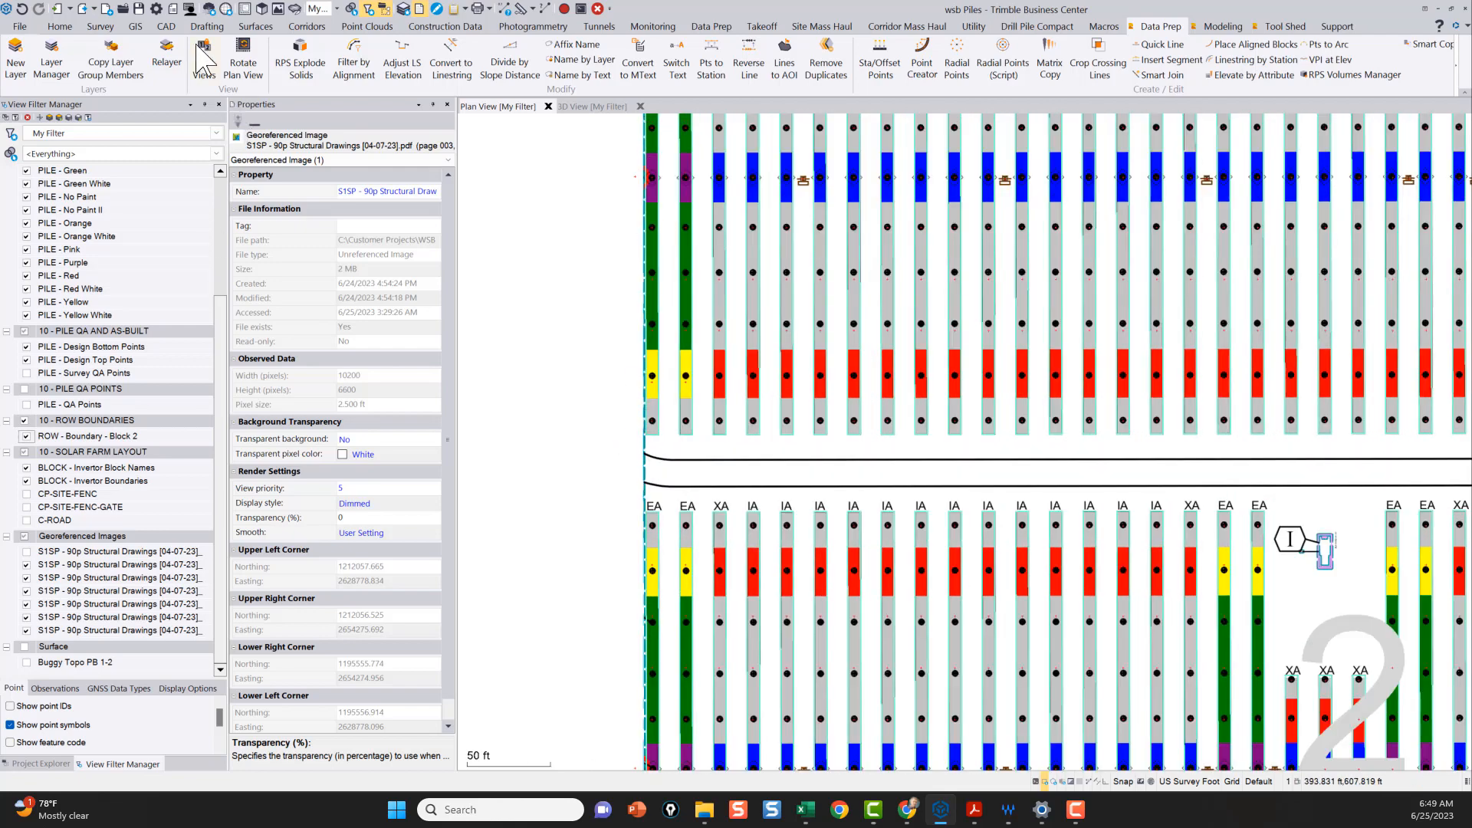
click(168, 26)
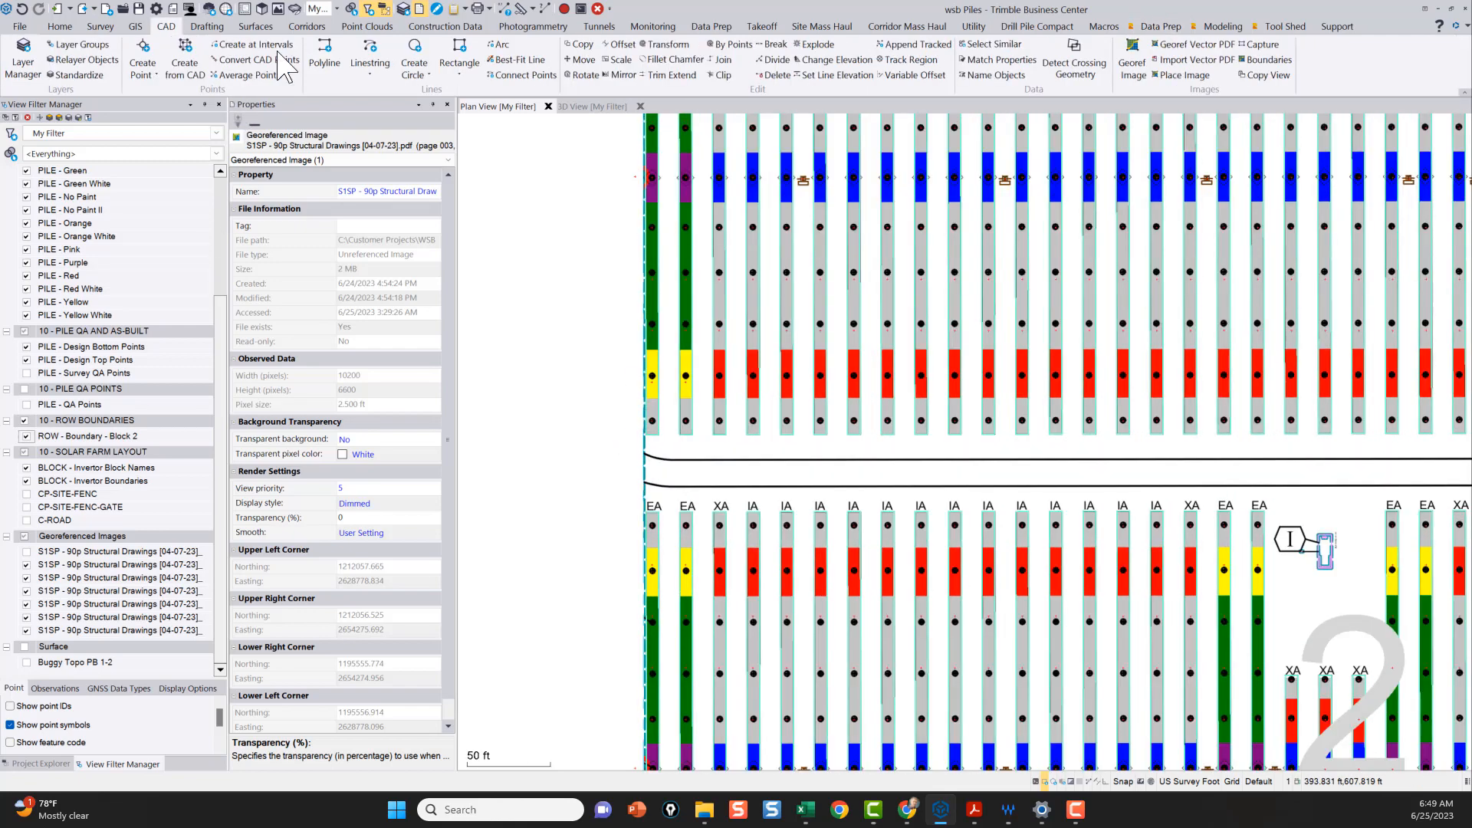
click(459, 74)
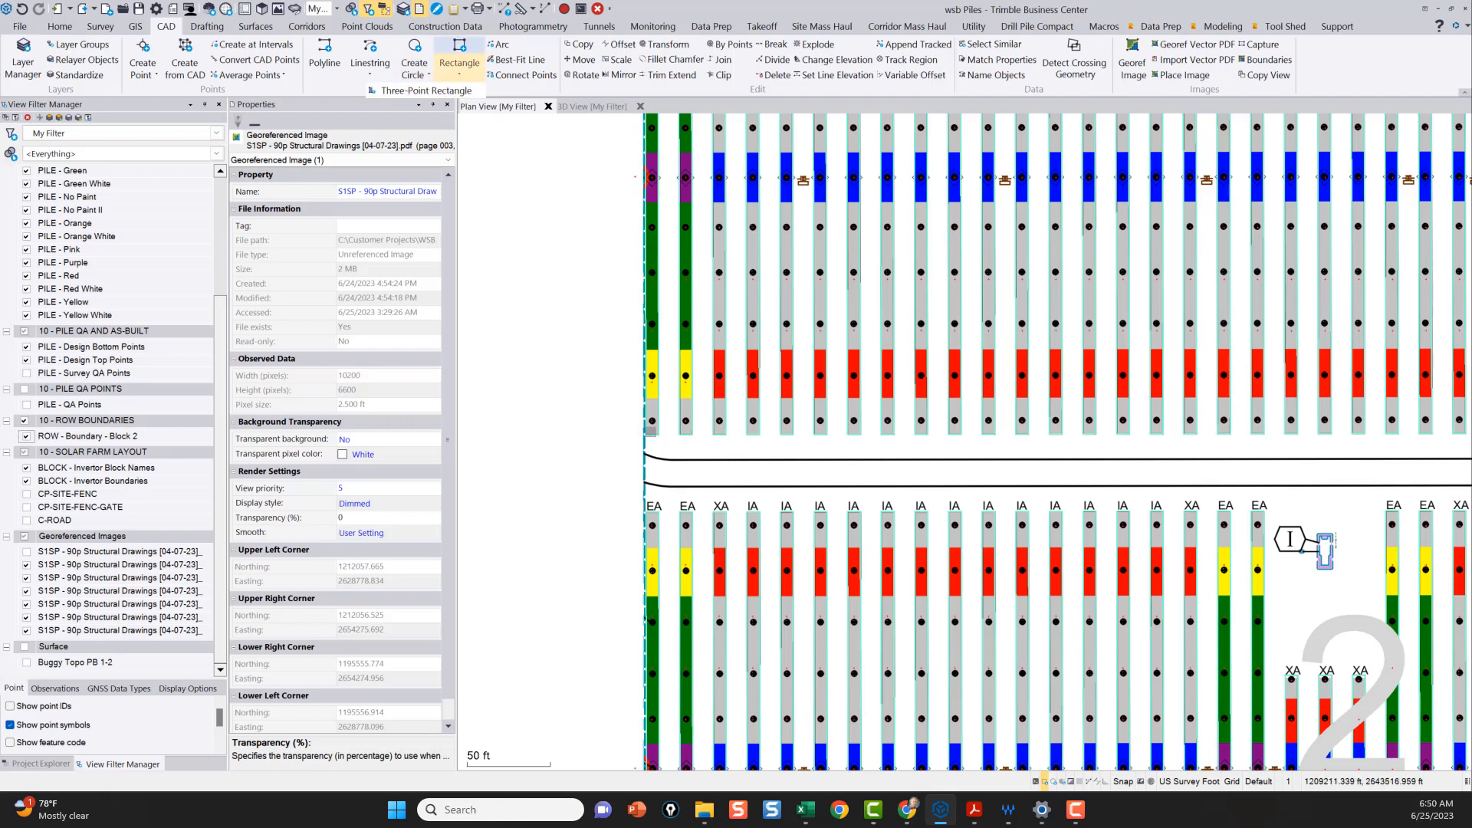
scroll(664, 435, down, 2)
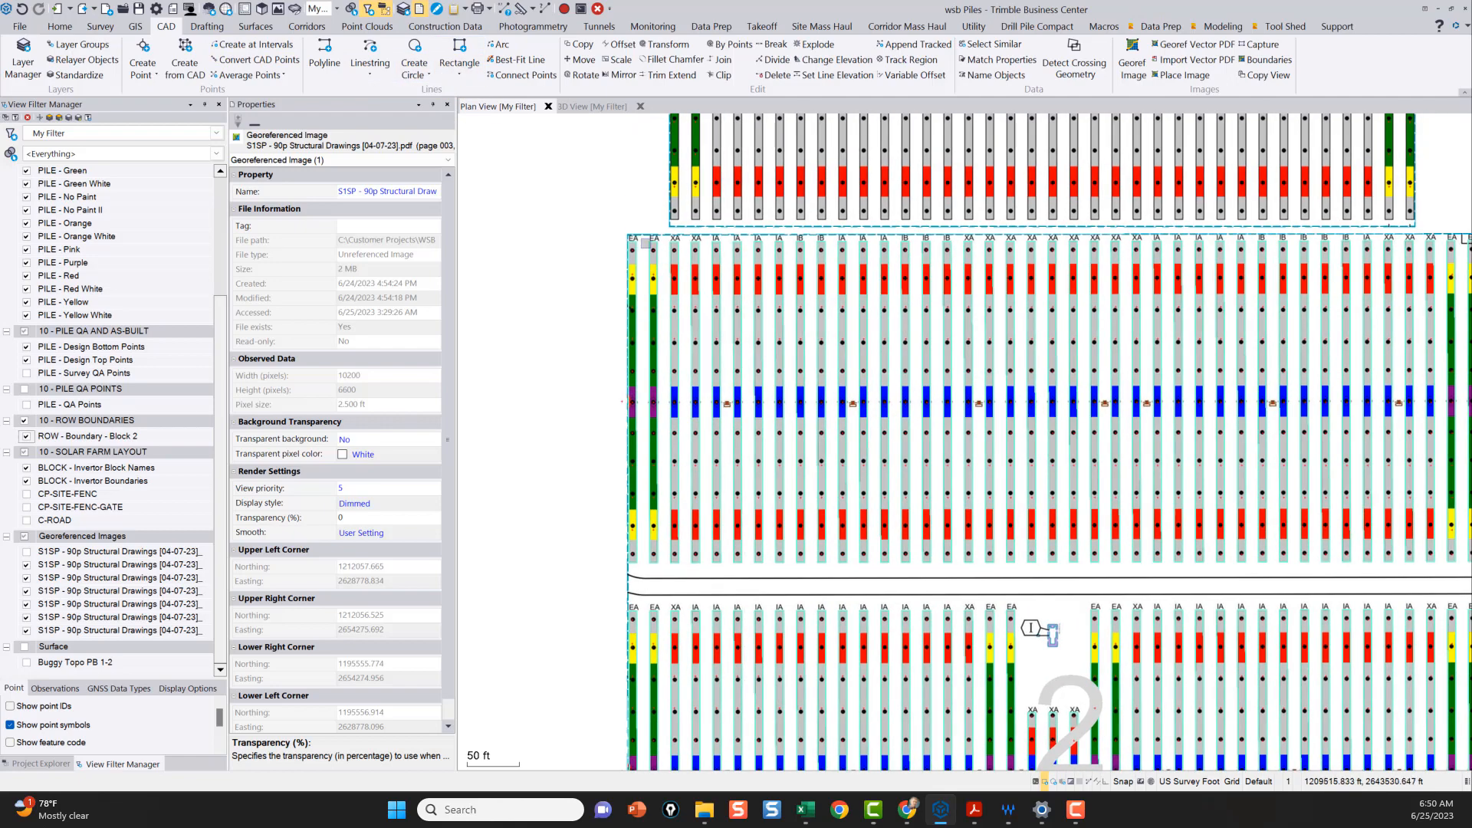
click(1166, 26)
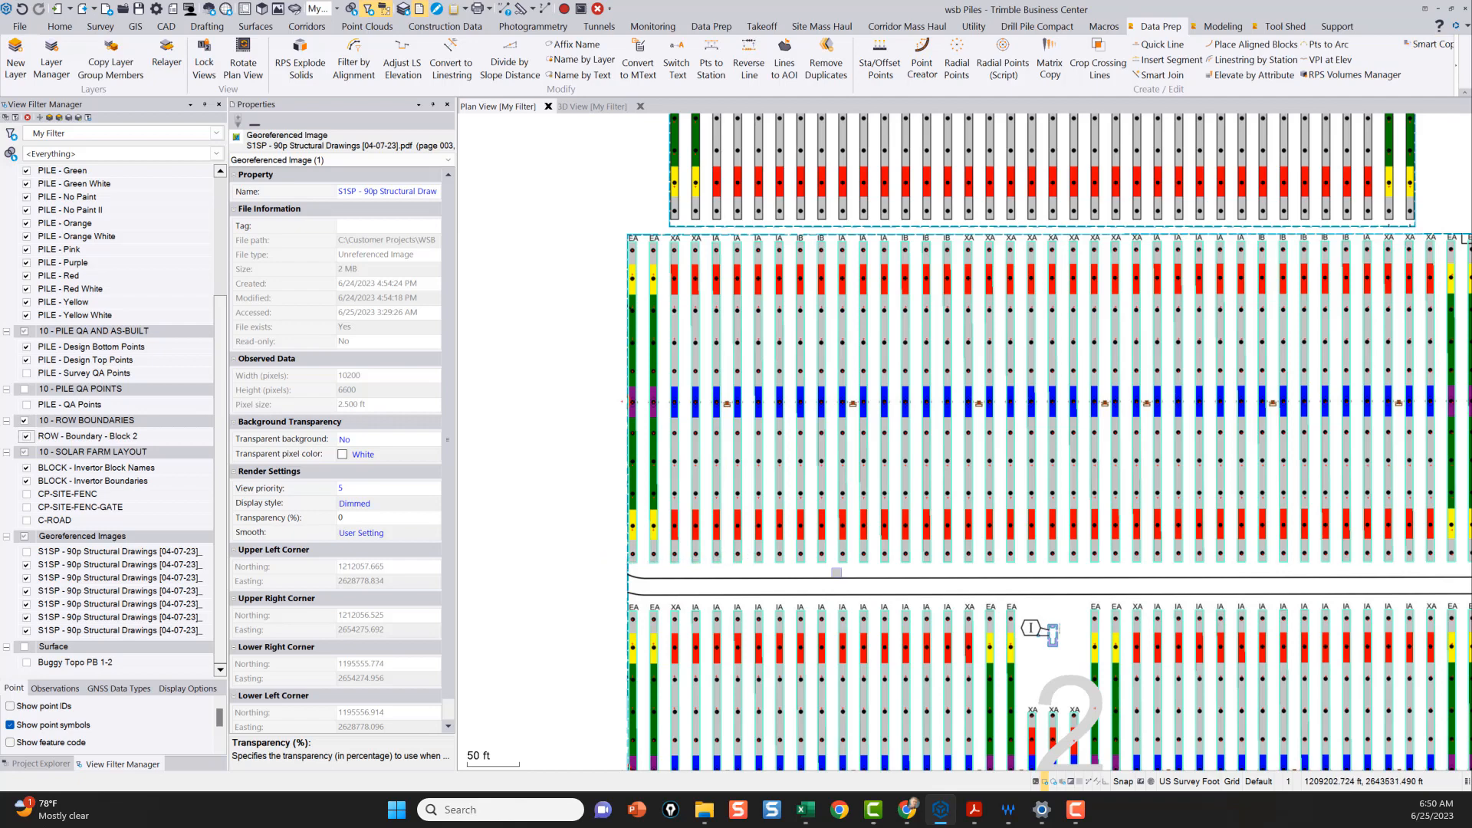
scroll(1333, 532, down, 3)
scroll(626, 395, down, 2)
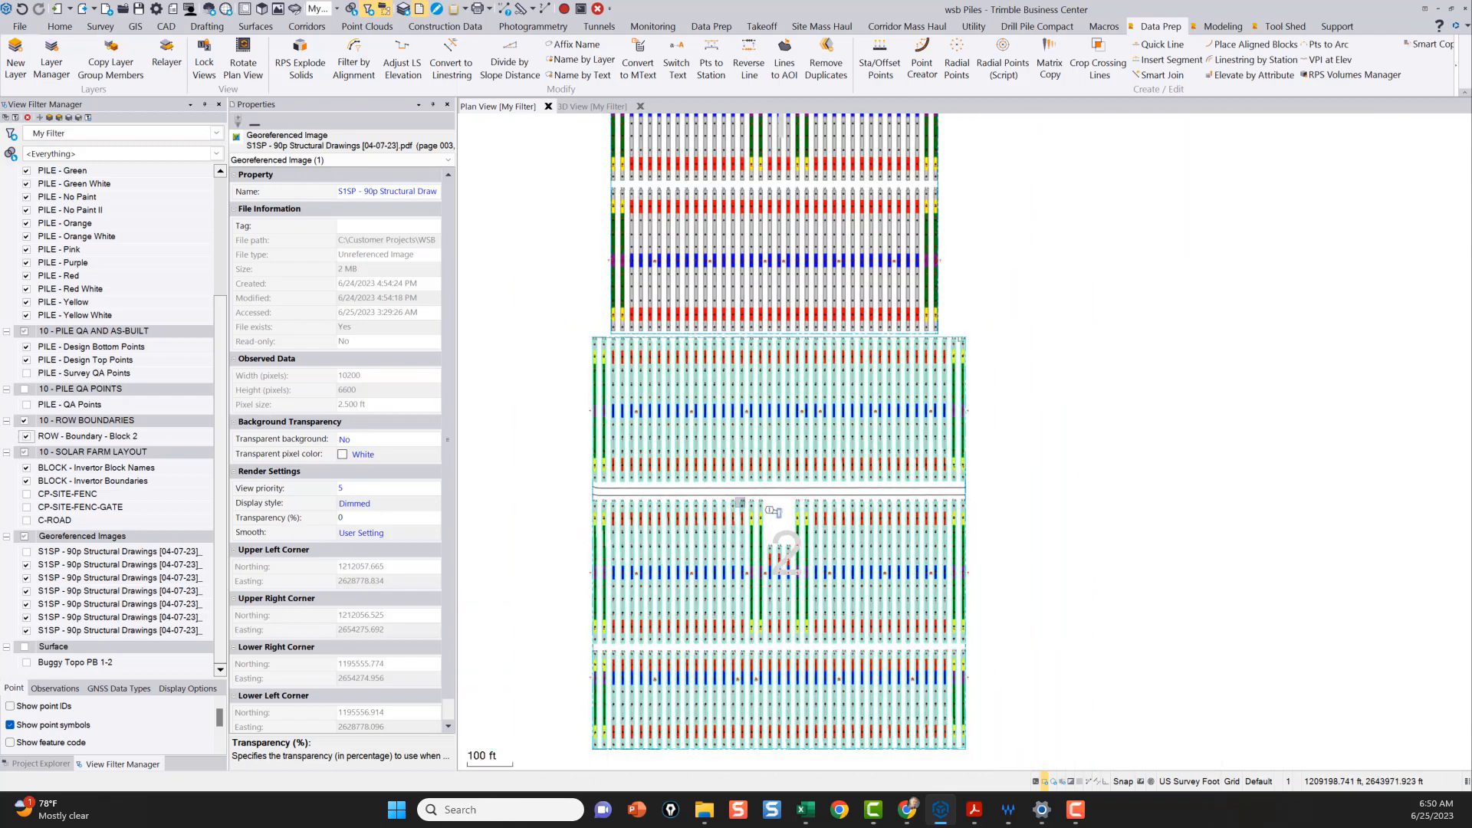
scroll(824, 401, up, 2)
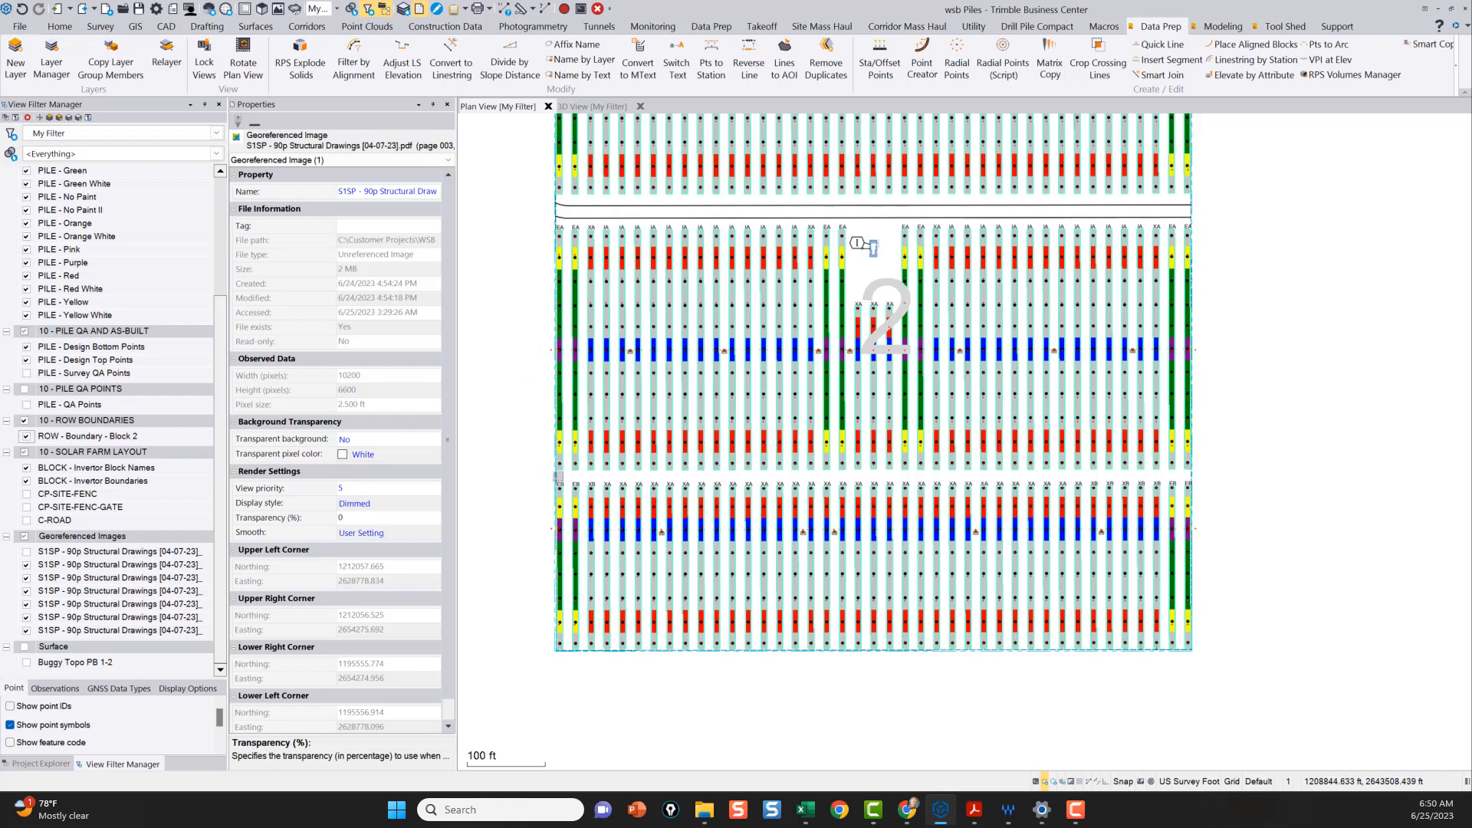
scroll(558, 475, up, 2)
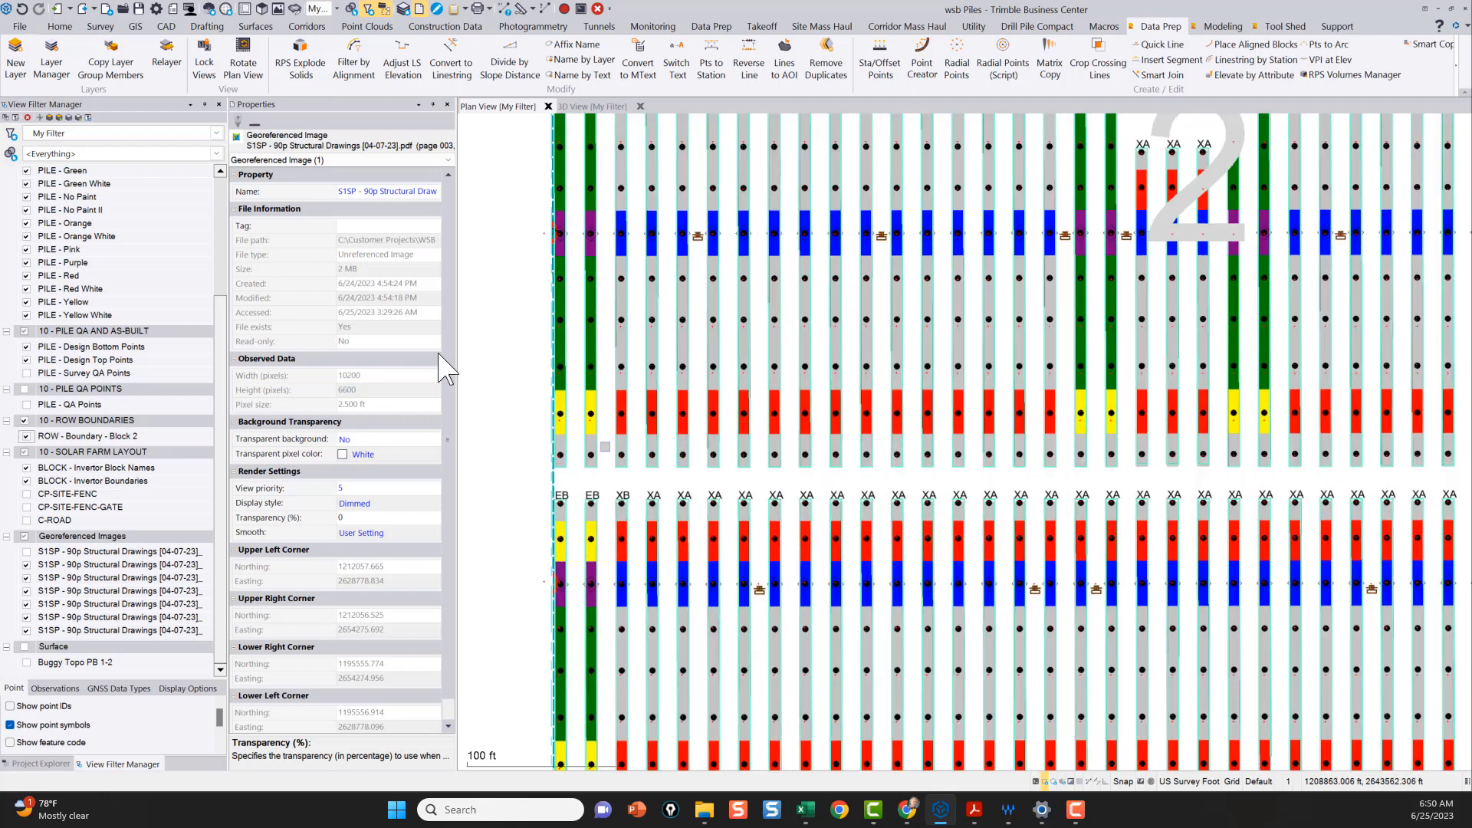
scroll(714, 446, down, 8)
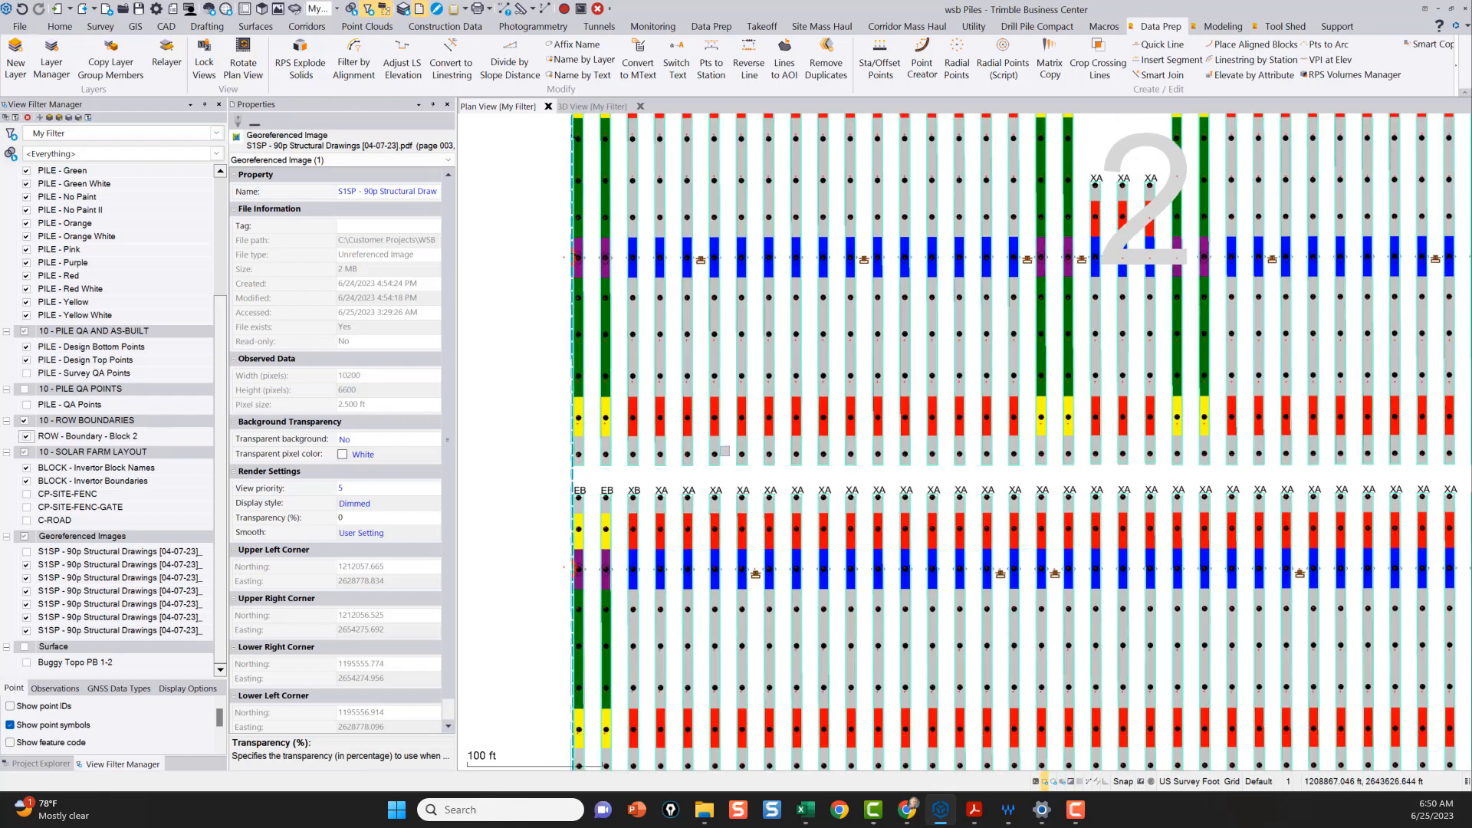
middle_drag(690, 517, 697, 616)
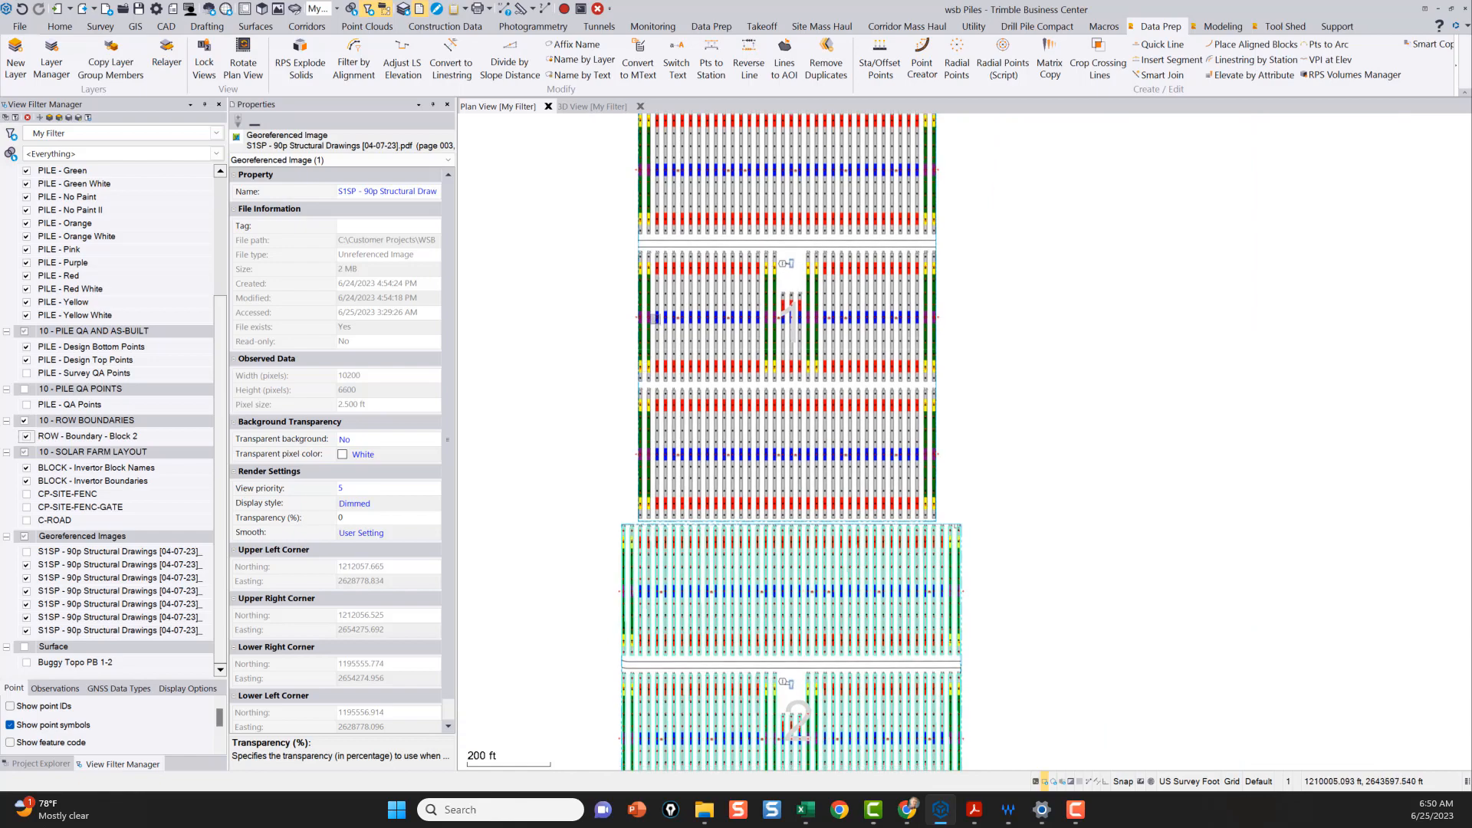
scroll(656, 320, up, 3)
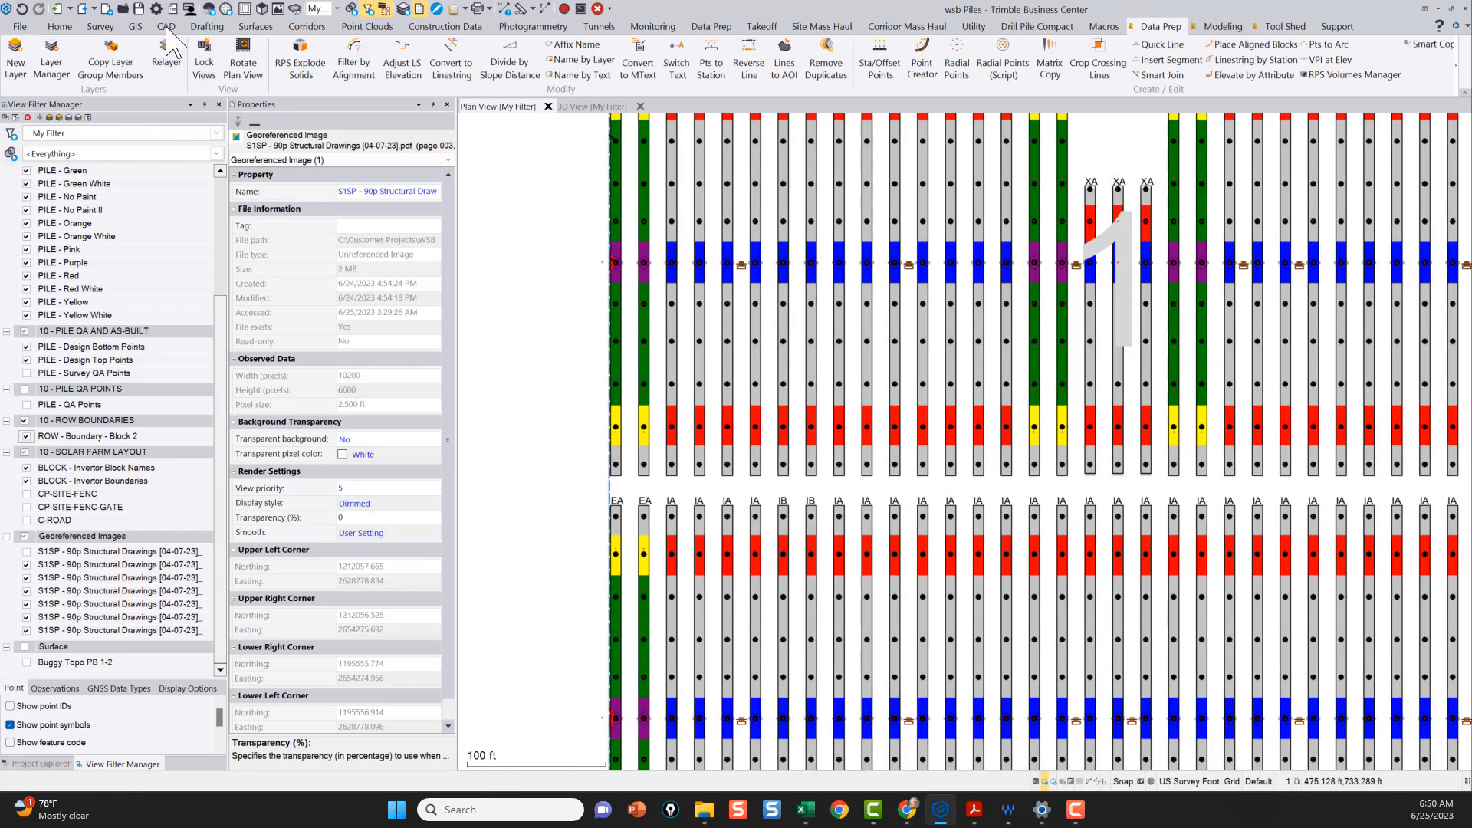
click(167, 27)
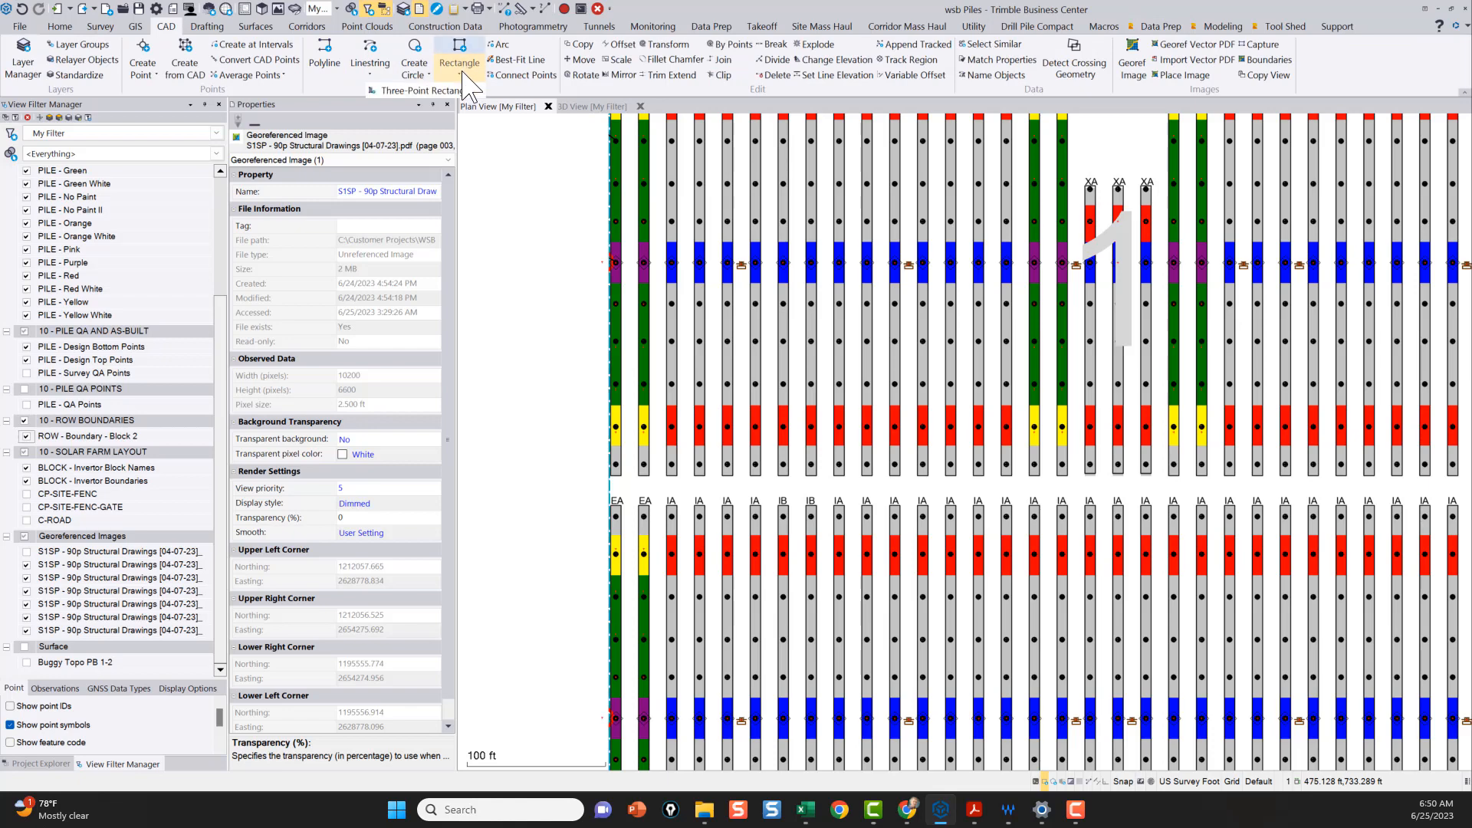
click(439, 91)
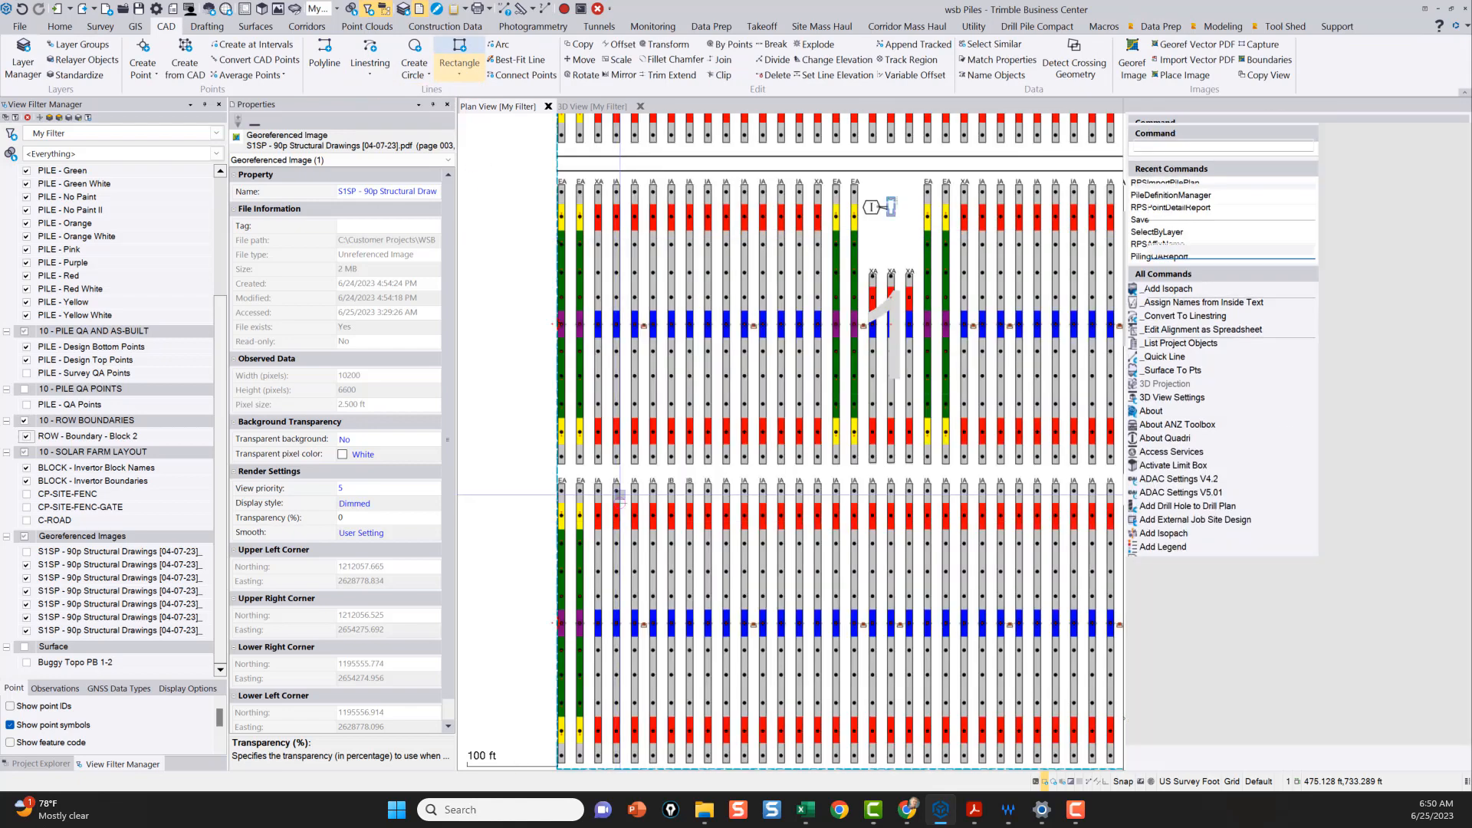
scroll(653, 432, up, 5)
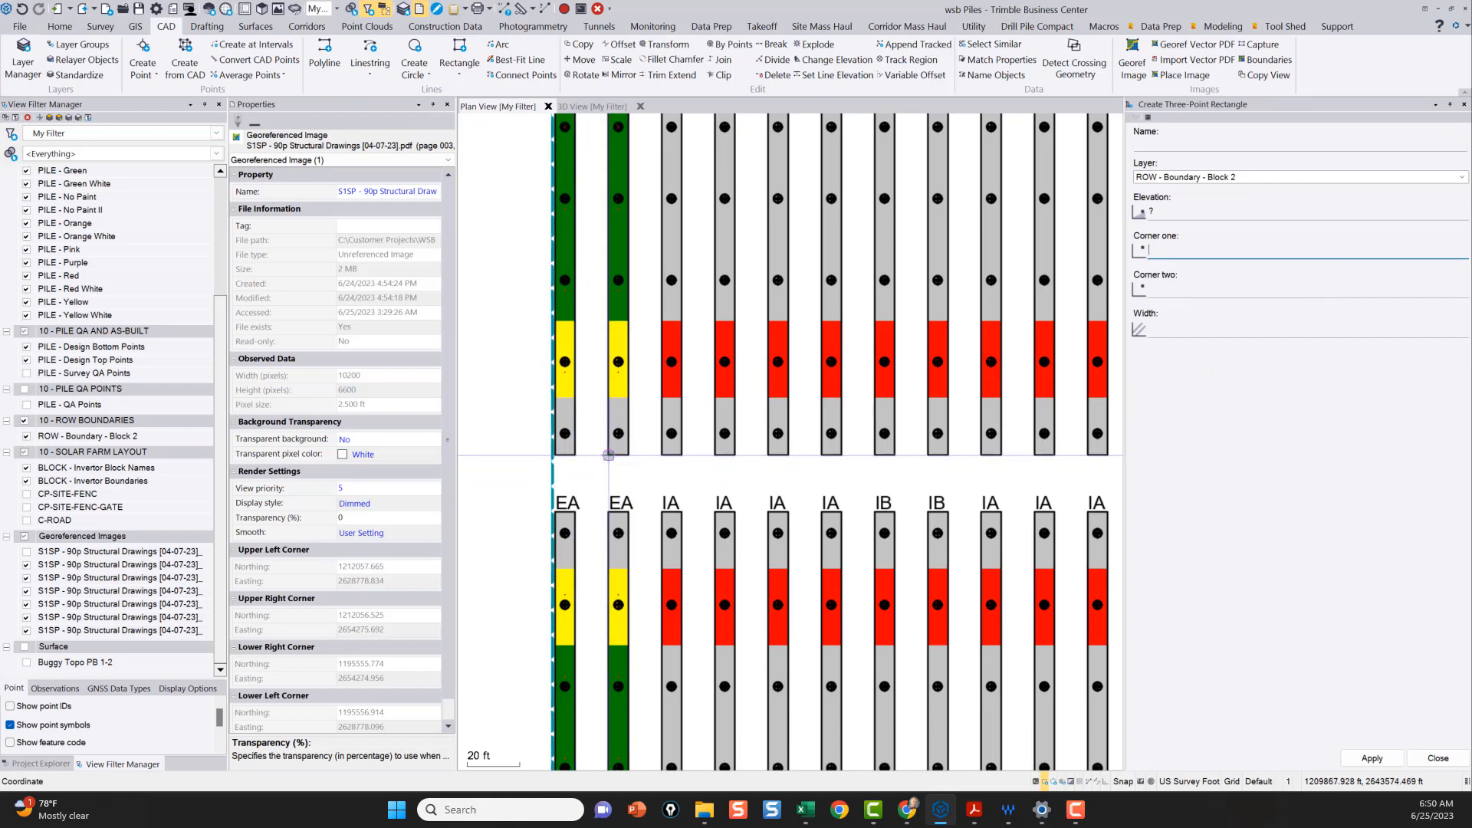
scroll(626, 455, down, 3)
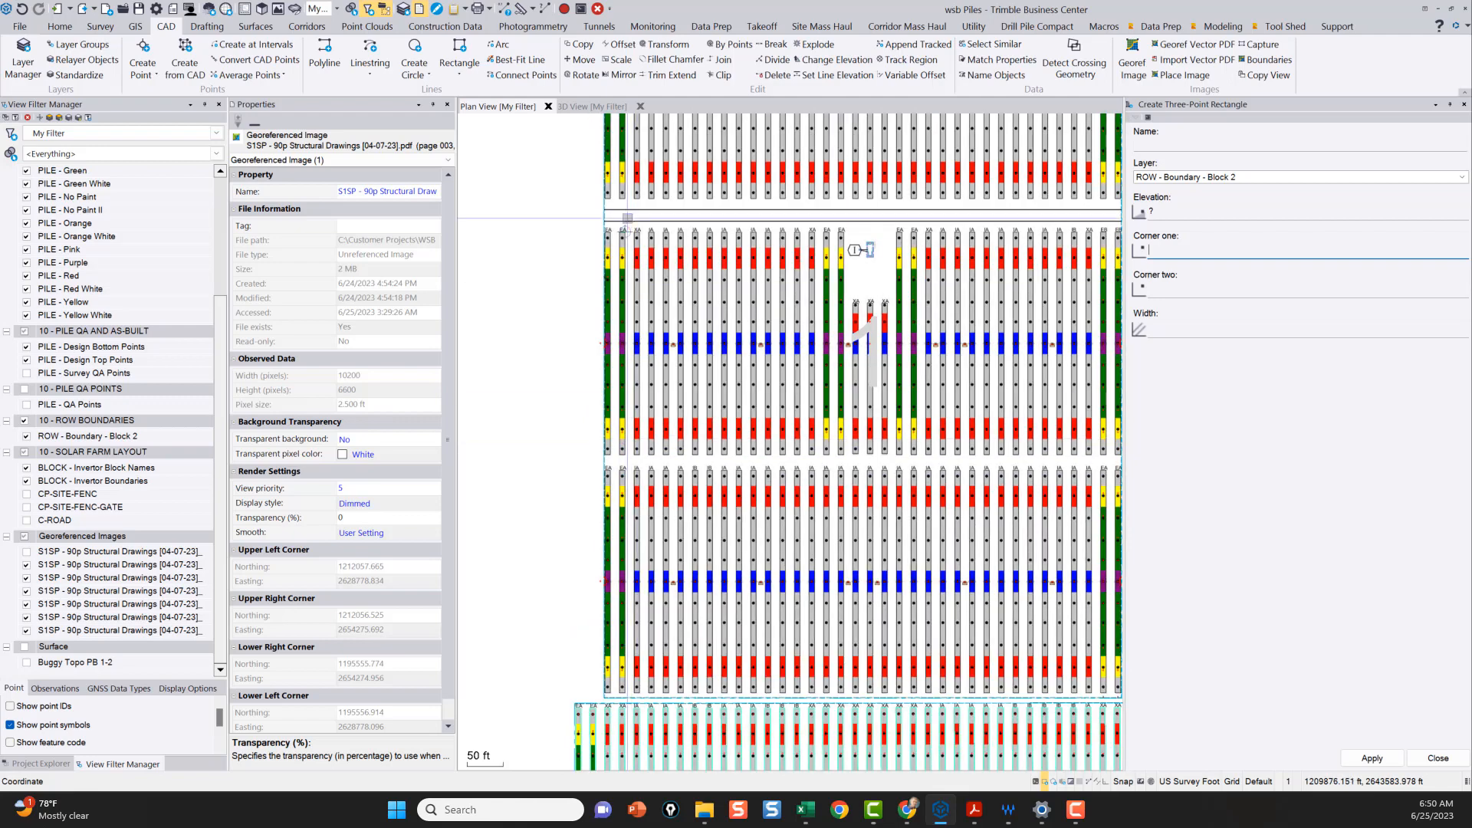
scroll(620, 458, up, 3)
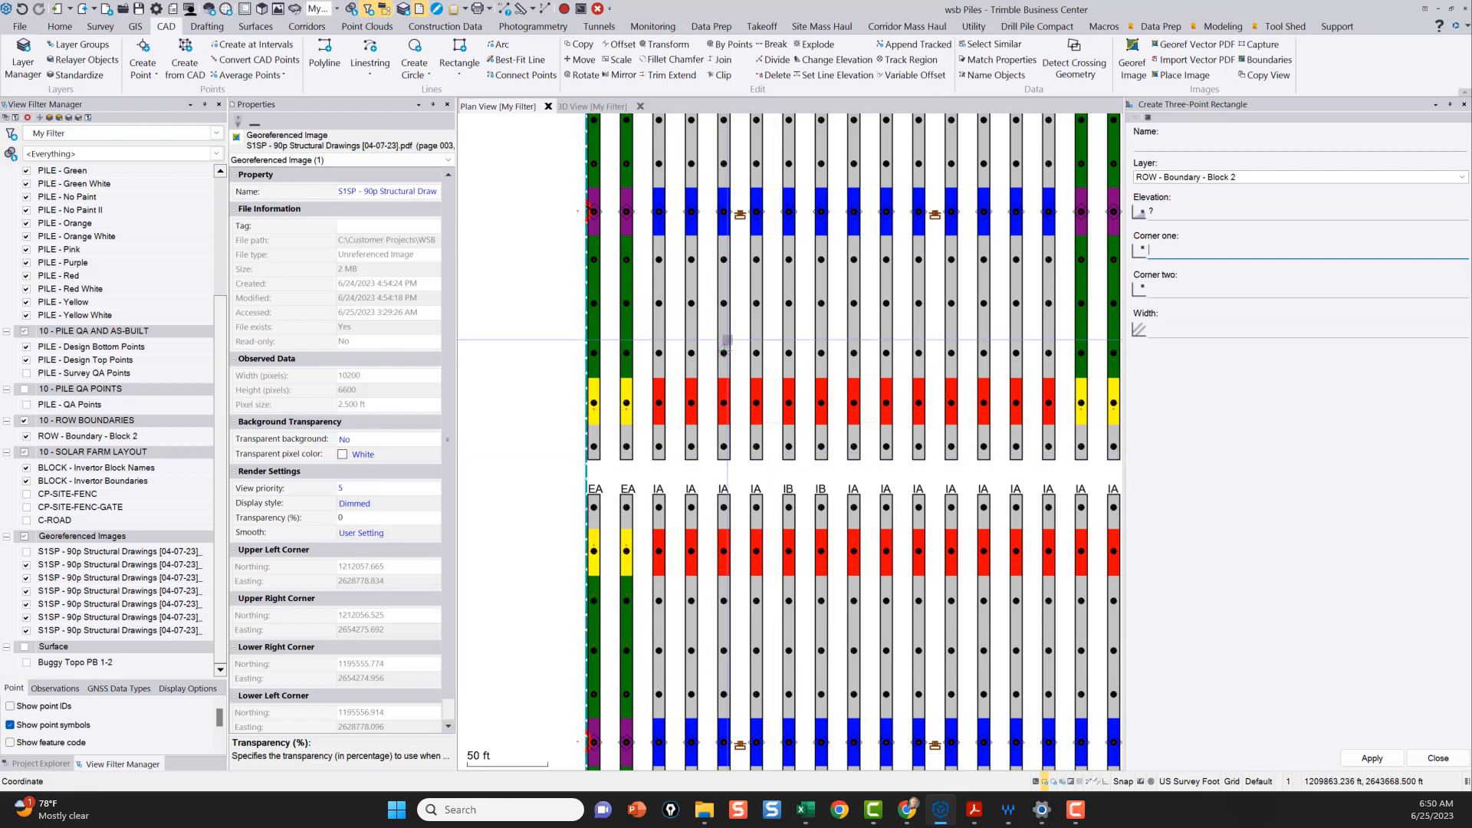
scroll(831, 376, down, 4)
middle_drag(831, 377, 700, 322)
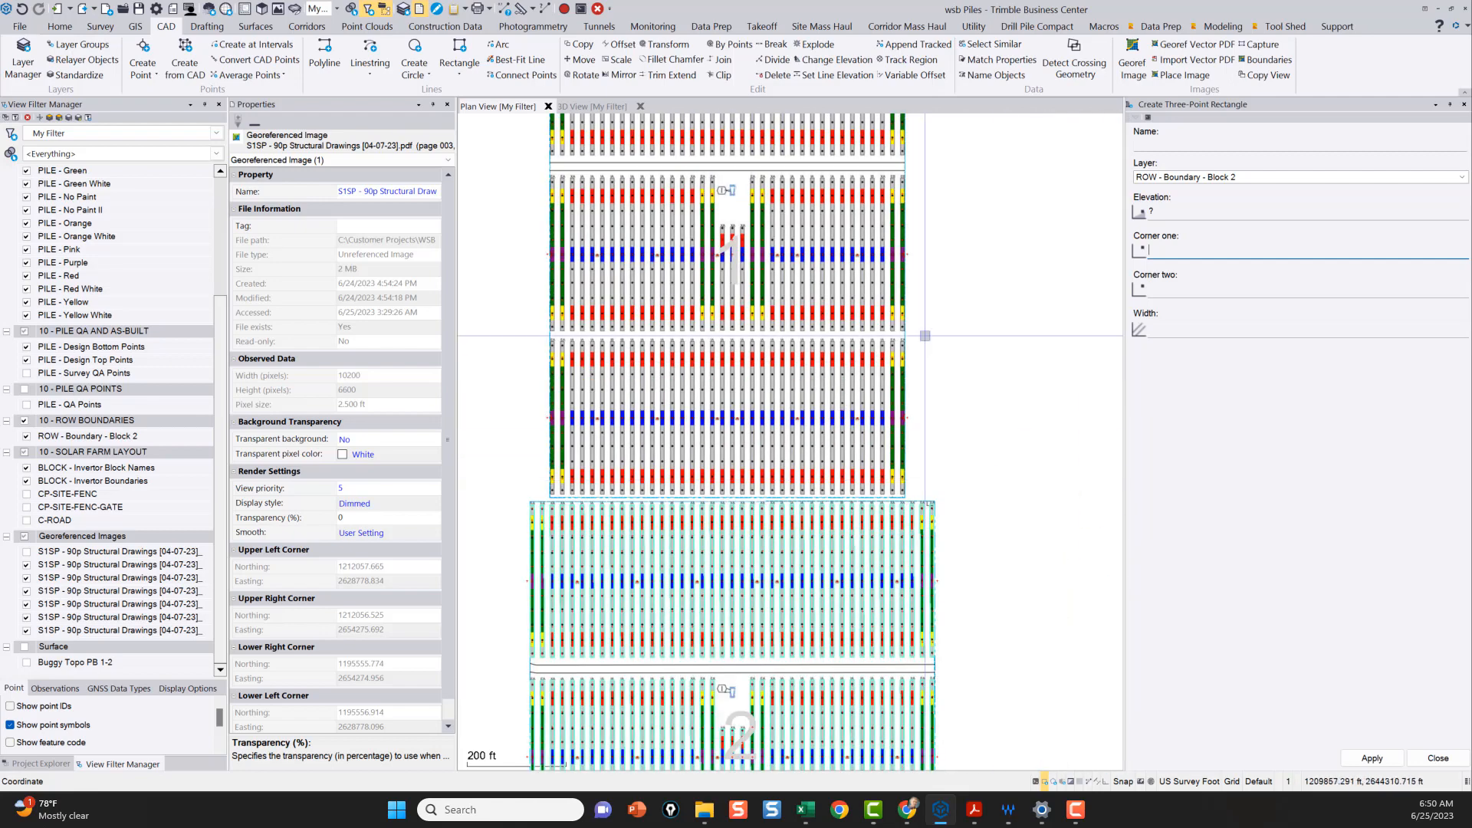
click(1438, 759)
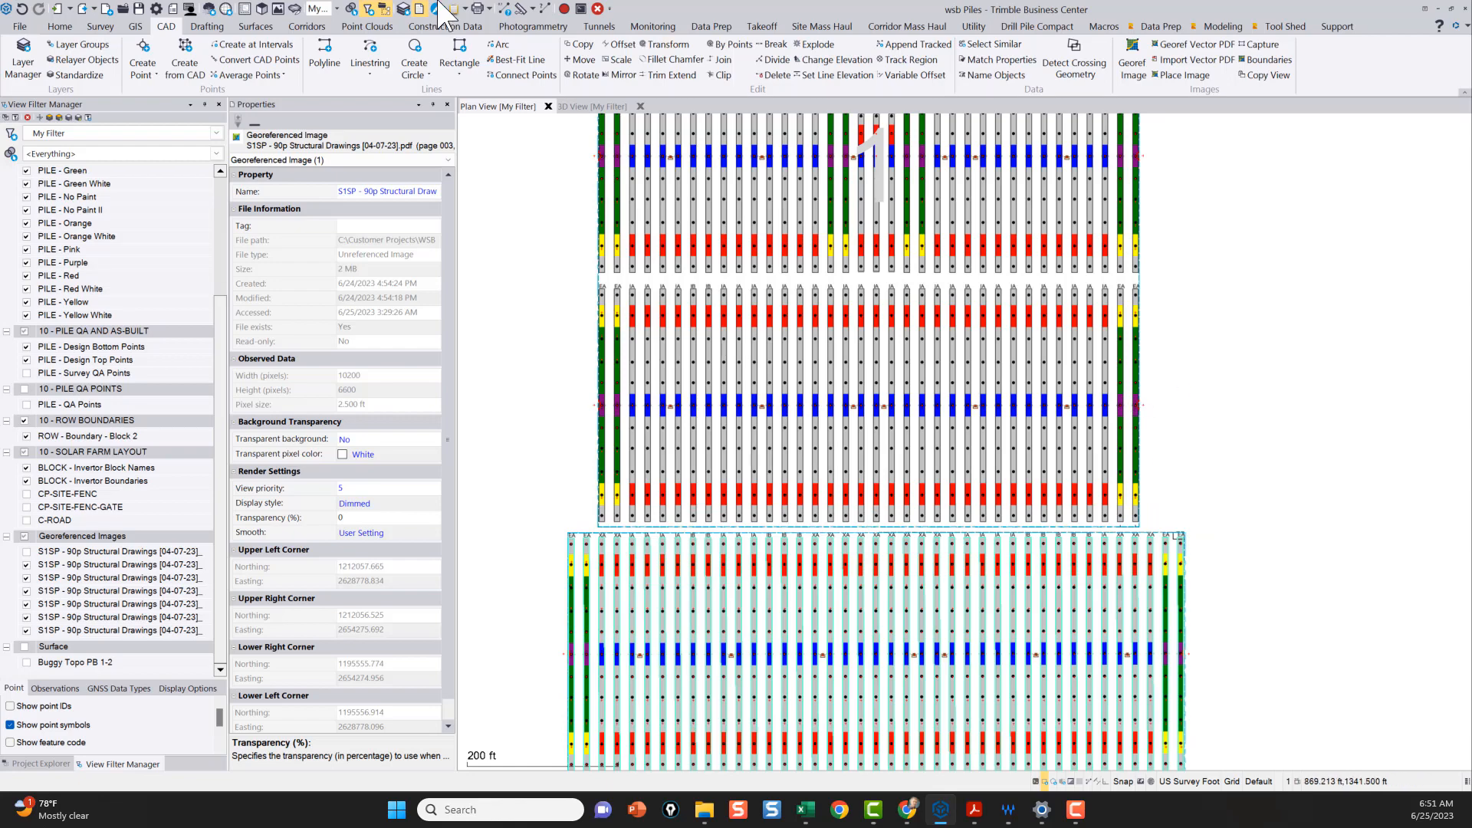
Step: Hide all georeferenced images and show the Buggy Topo PB 1-2 surface in the plan view
scroll(414, 352, down, 1)
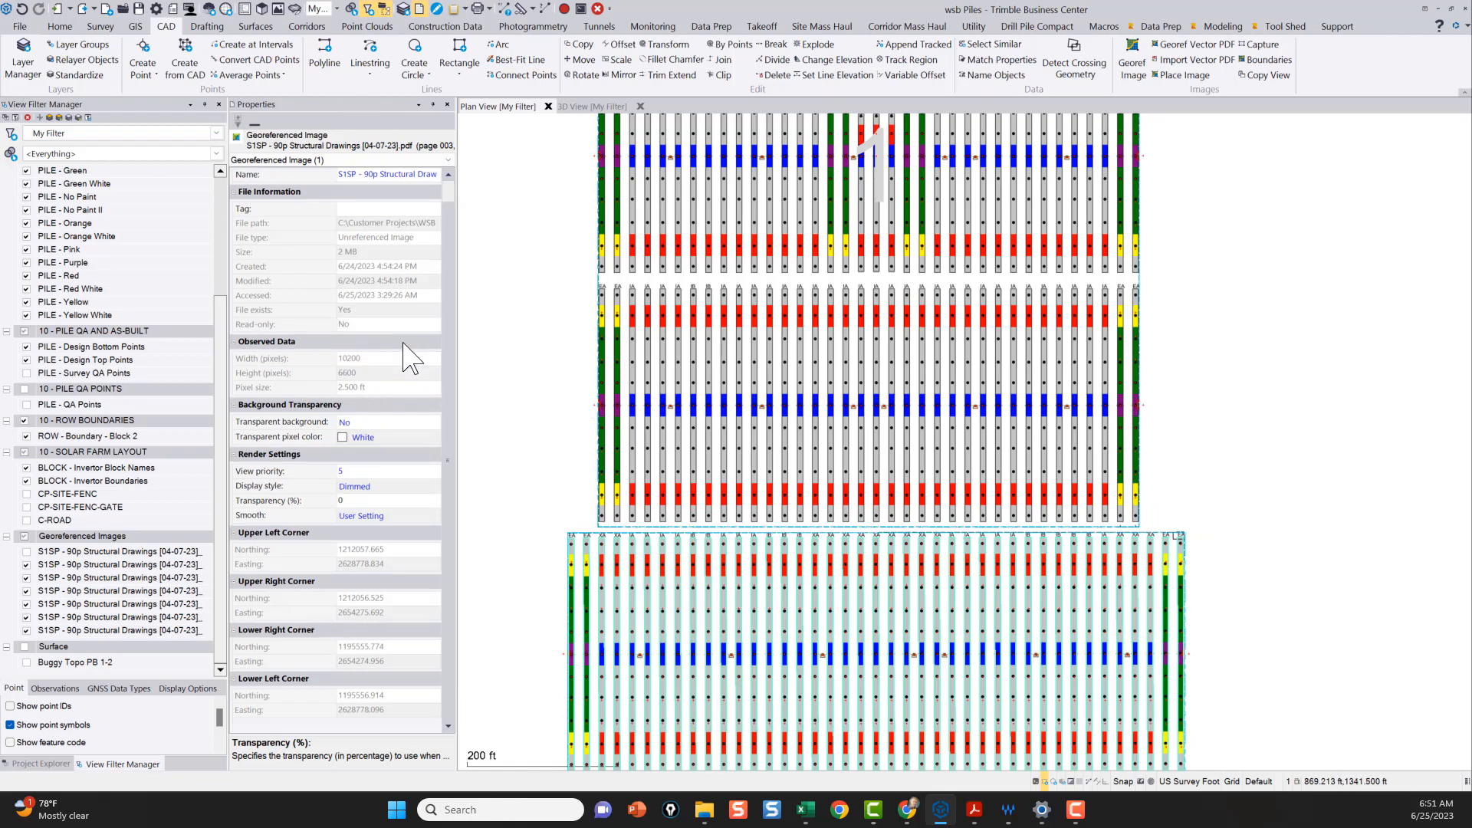
scroll(742, 357, down, 5)
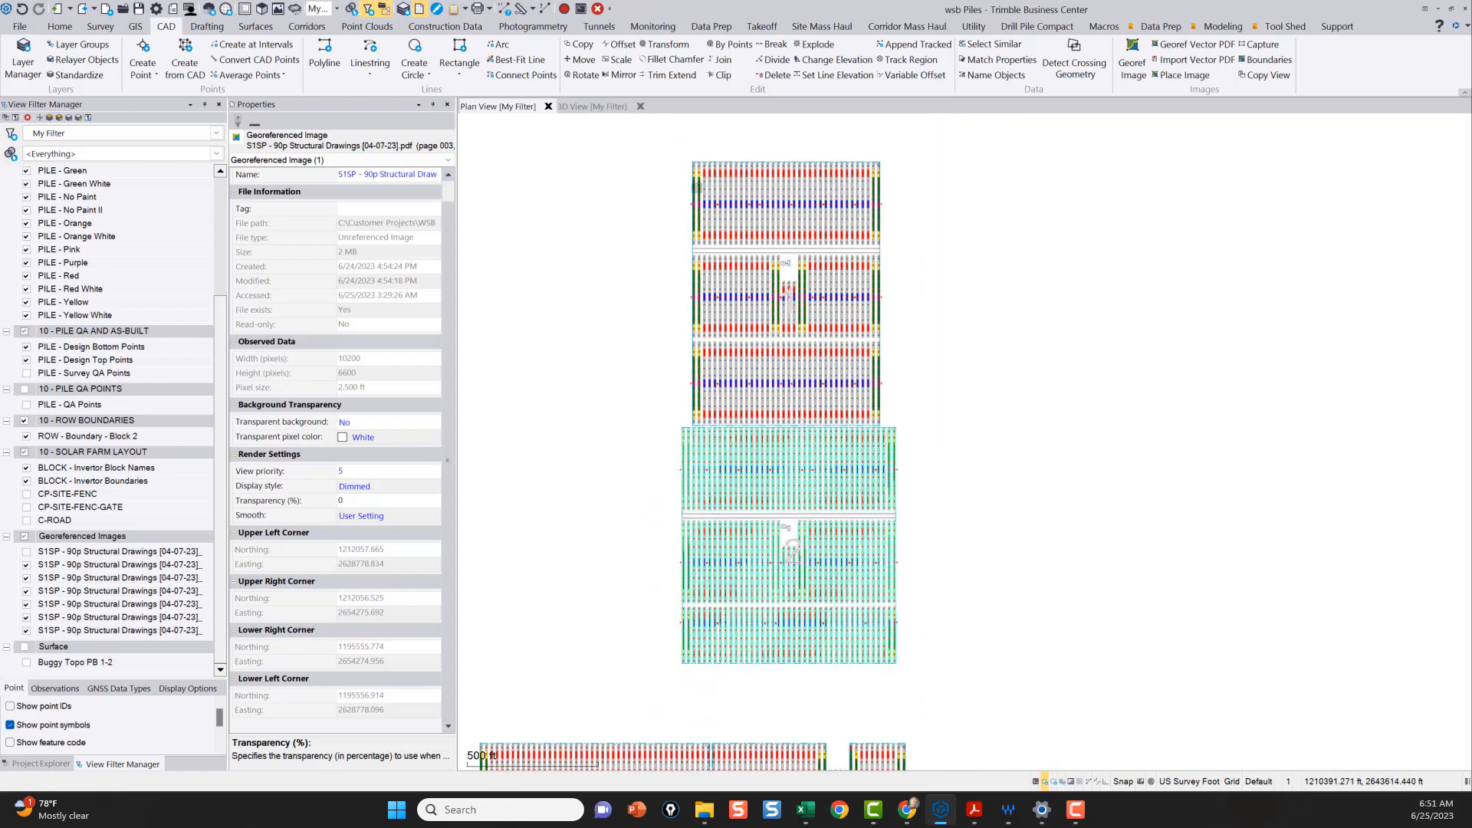
scroll(719, 179, up, 4)
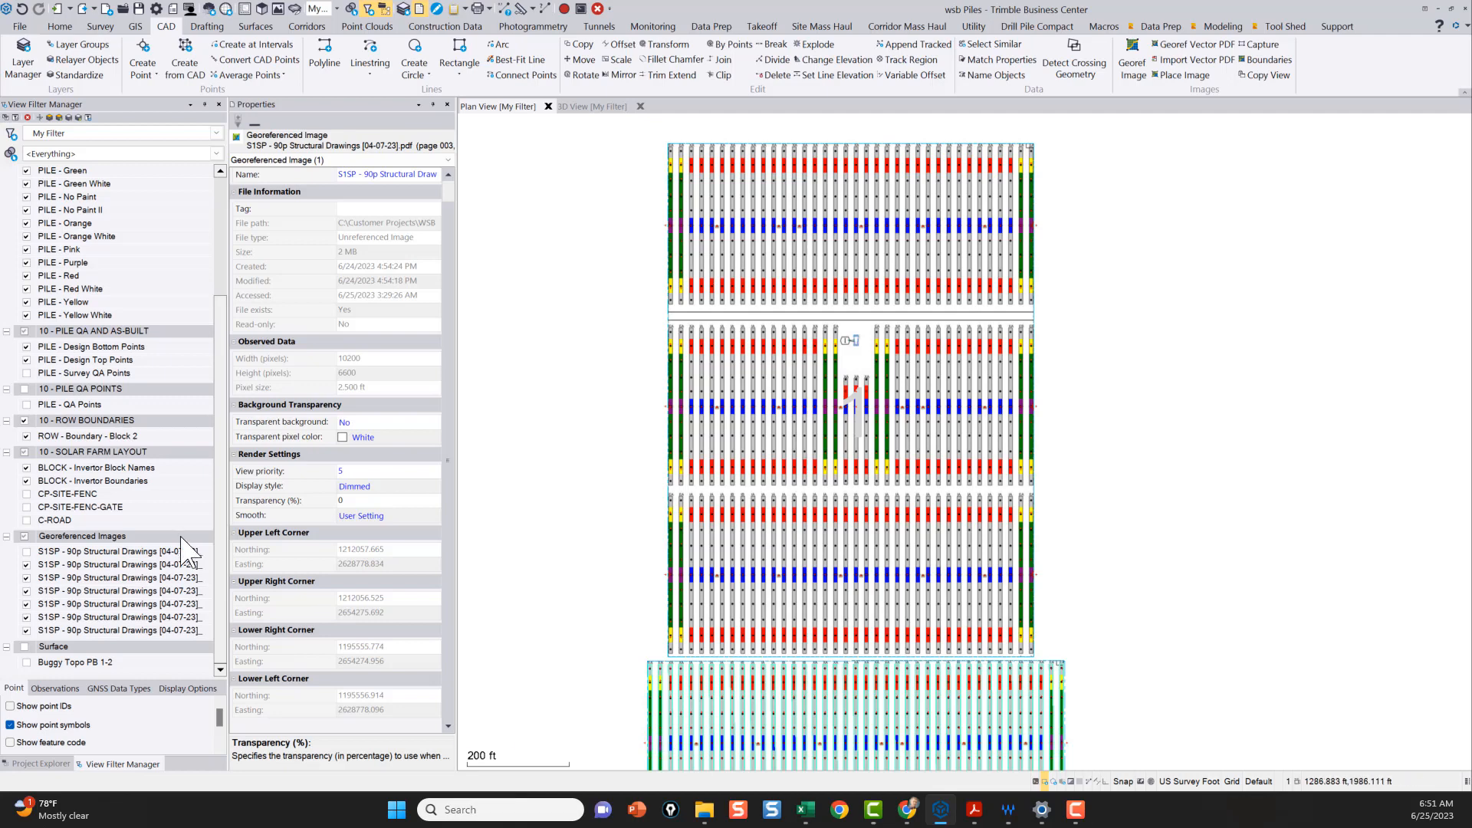
click(6, 536)
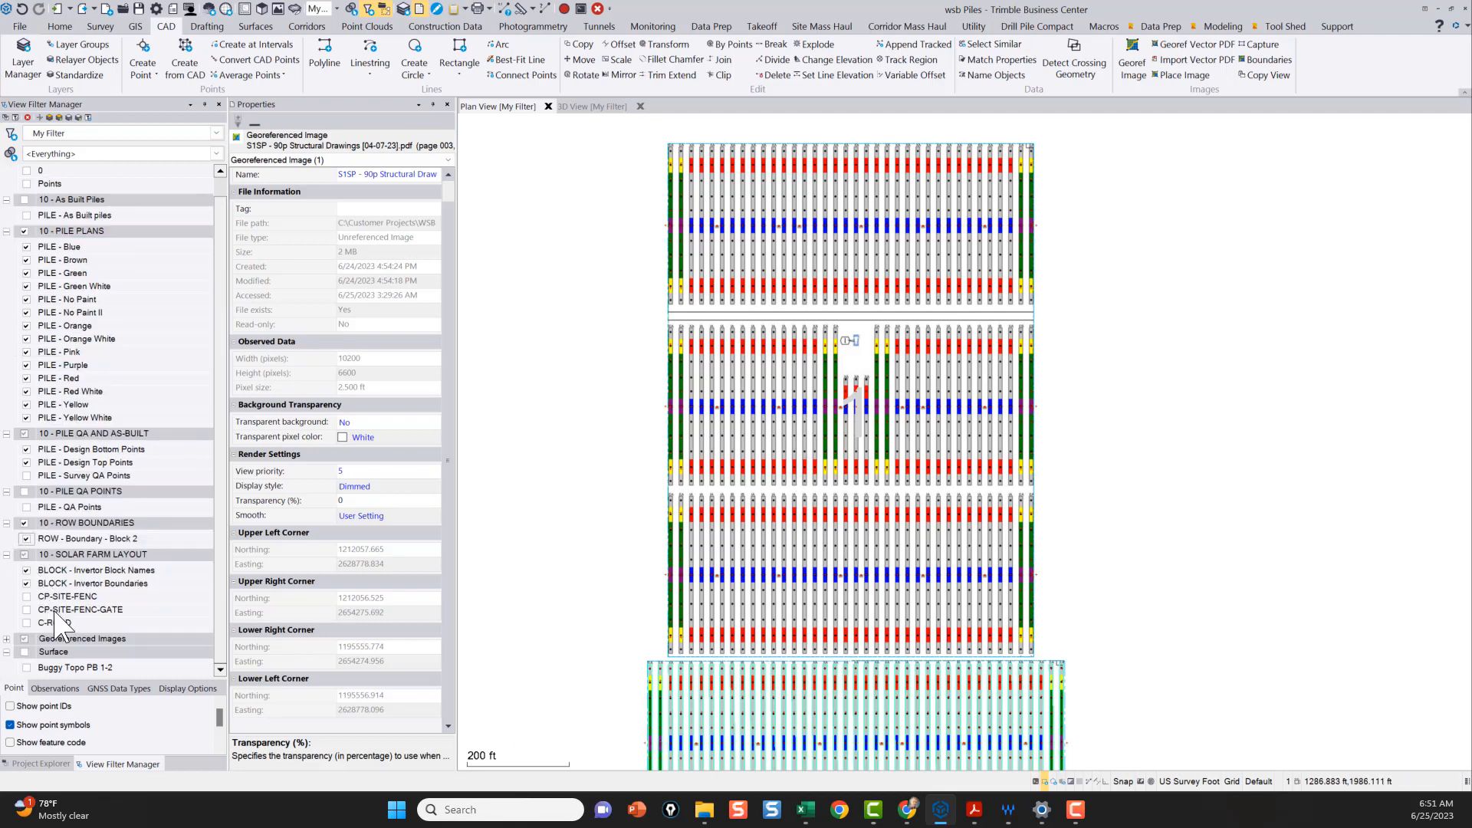
click(23, 638)
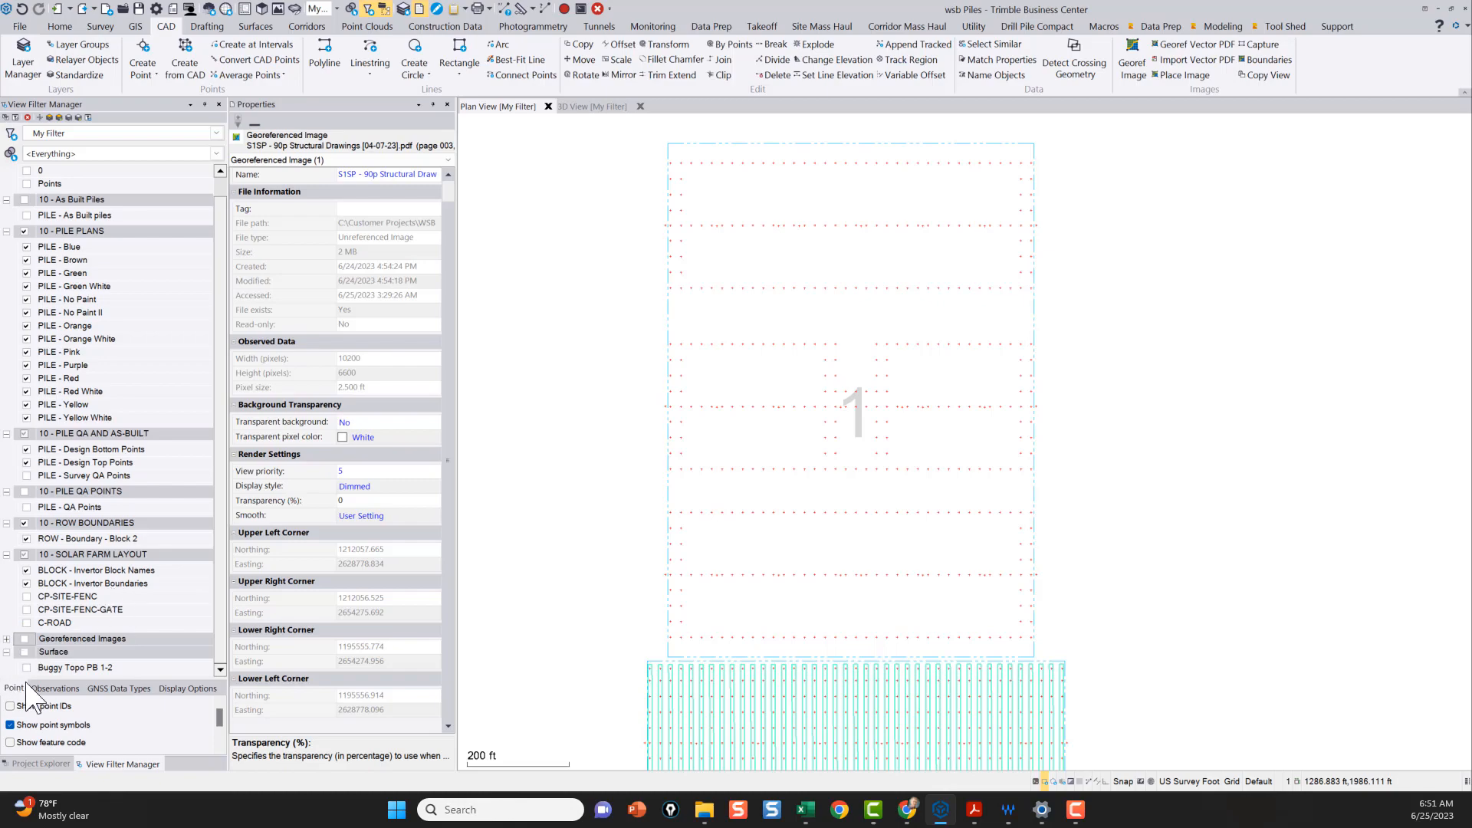
click(27, 667)
scroll(940, 385, down, 3)
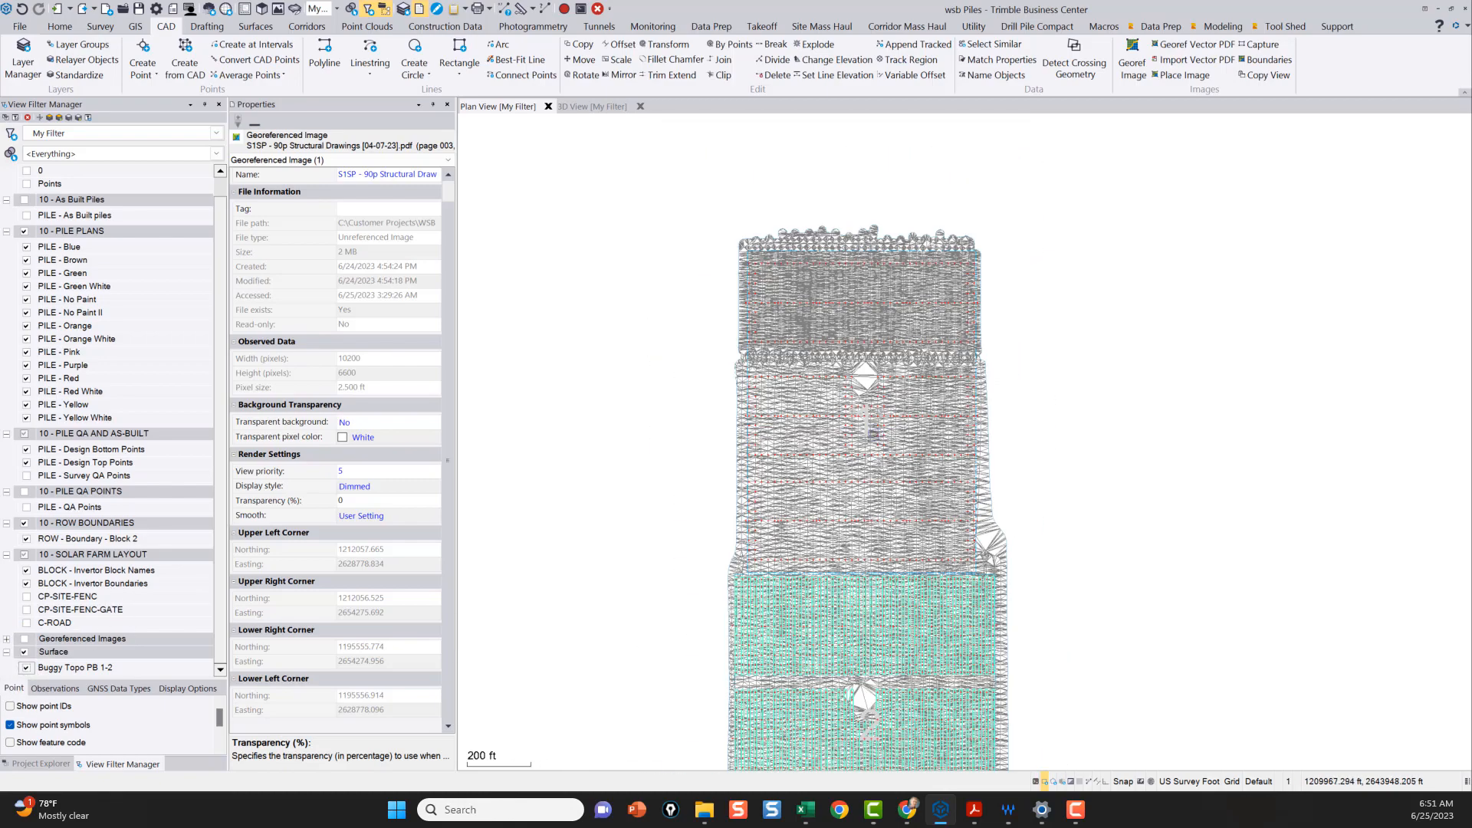
Step: Switch to the 3D view and set the Buggy Topo PB 1-2 surface's 3D backfaces to No
click(611, 107)
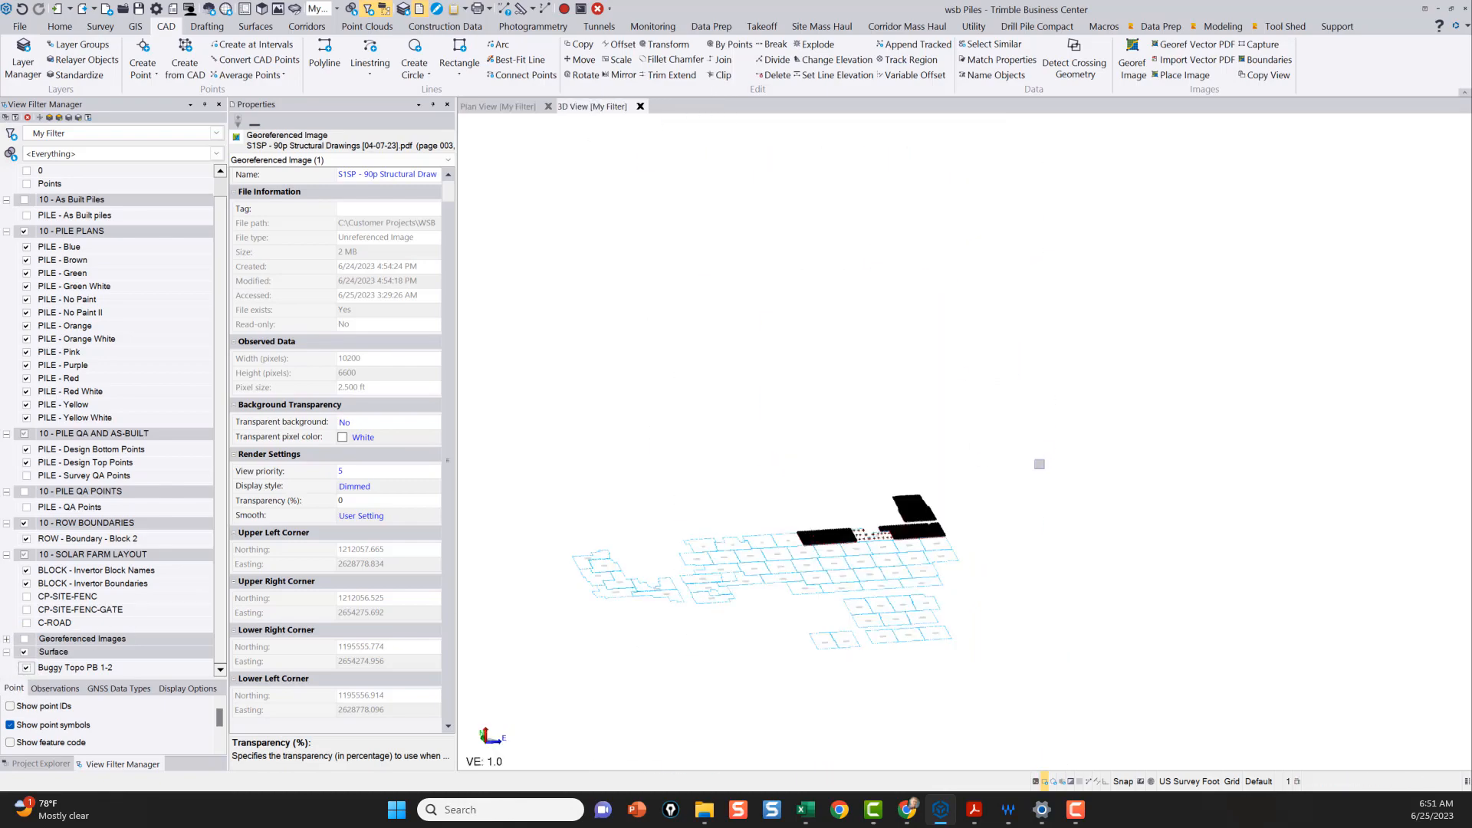
scroll(897, 514, up, 10)
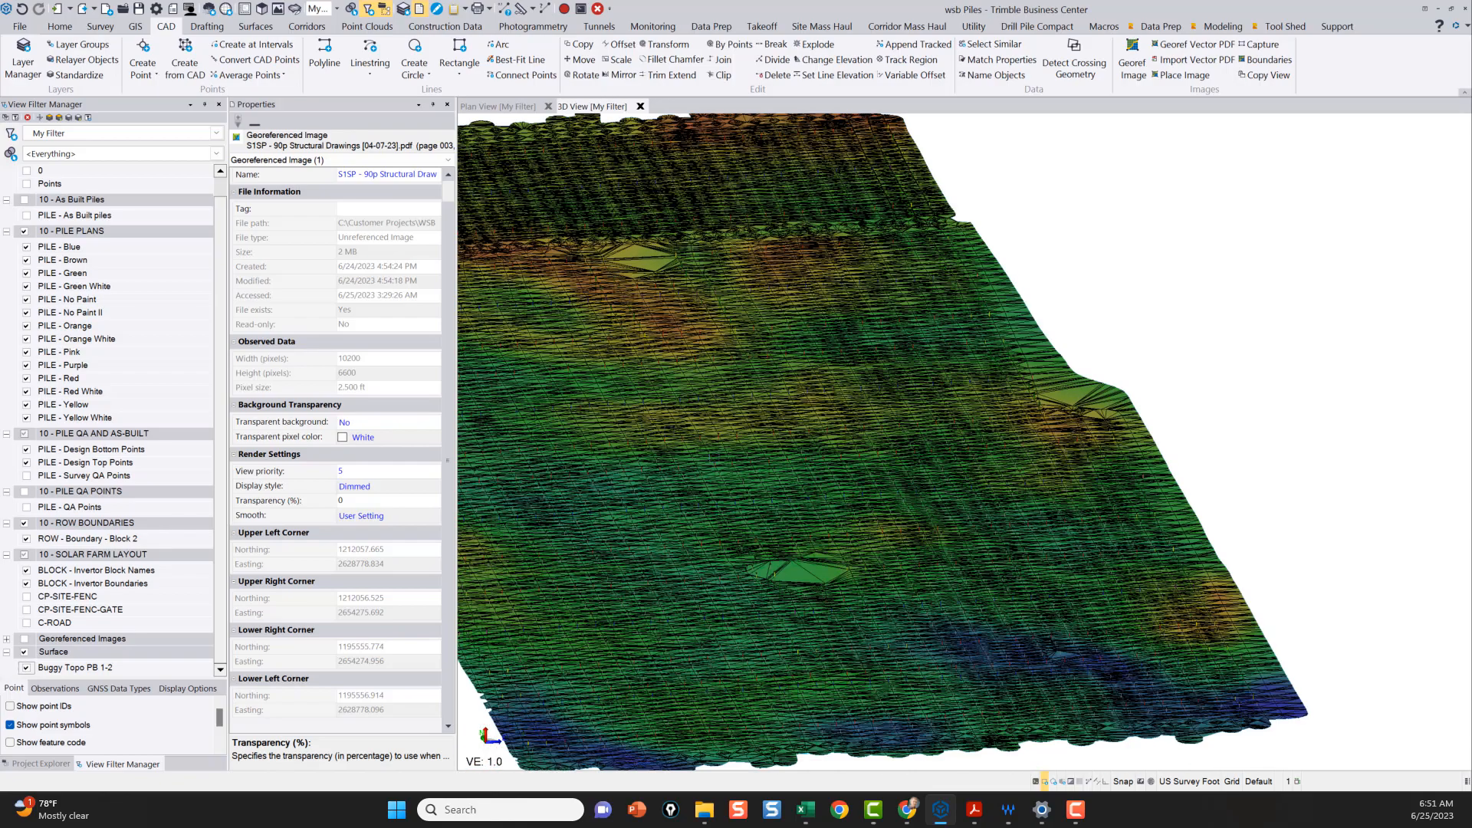
scroll(793, 499, up, 3)
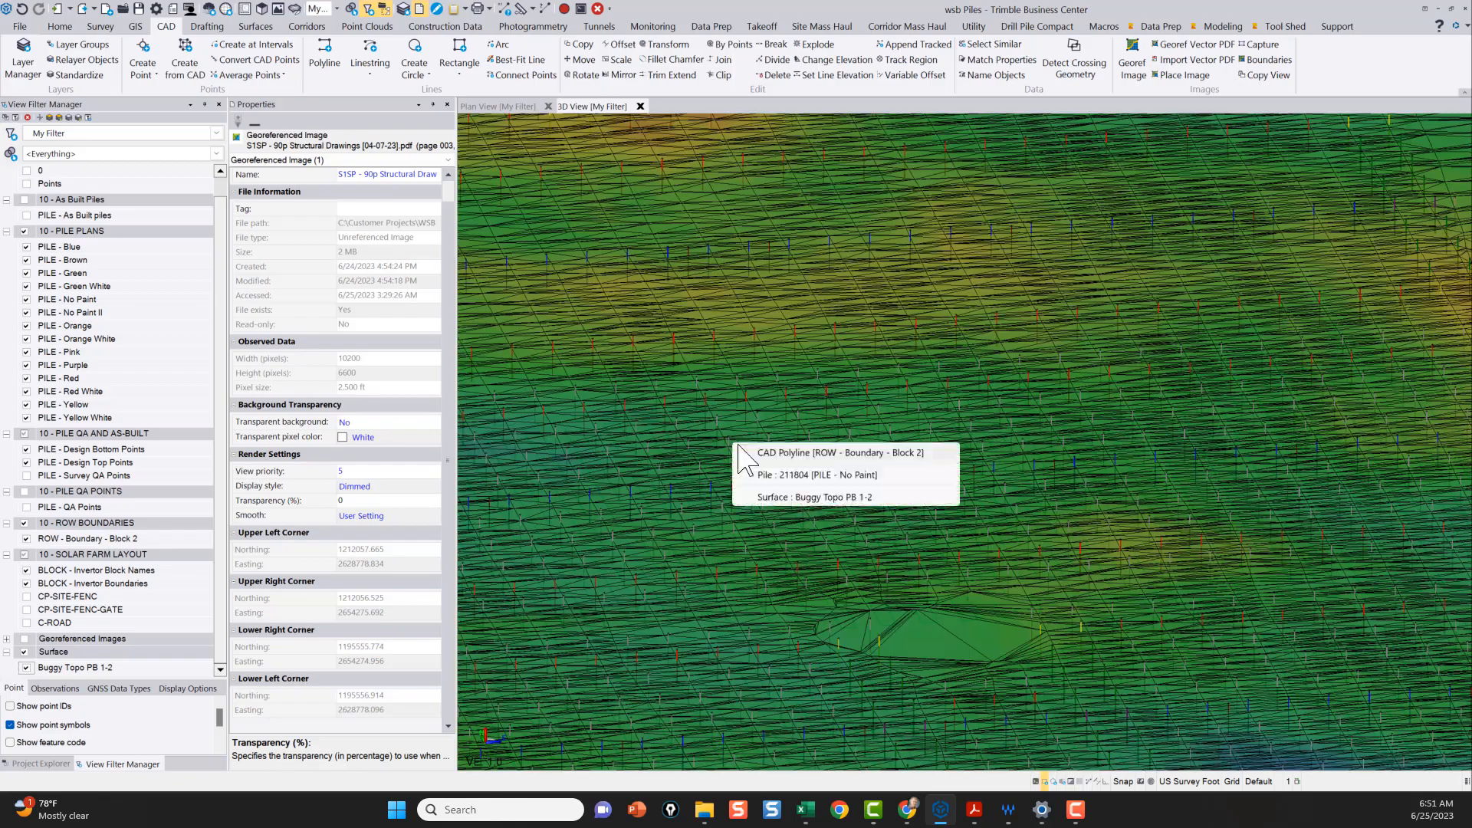
click(794, 496)
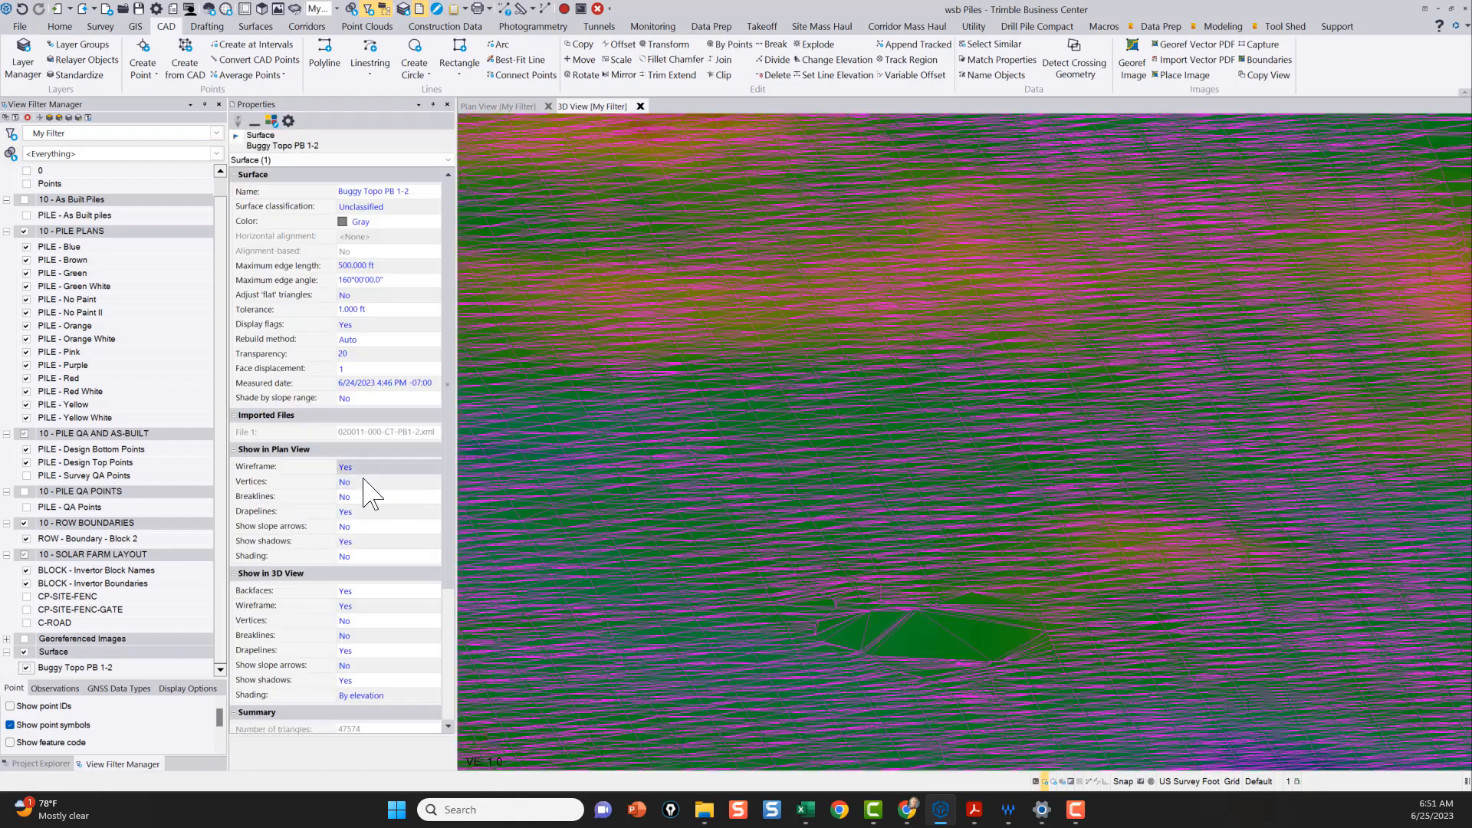
click(367, 590)
click(355, 618)
scroll(558, 525, down, 5)
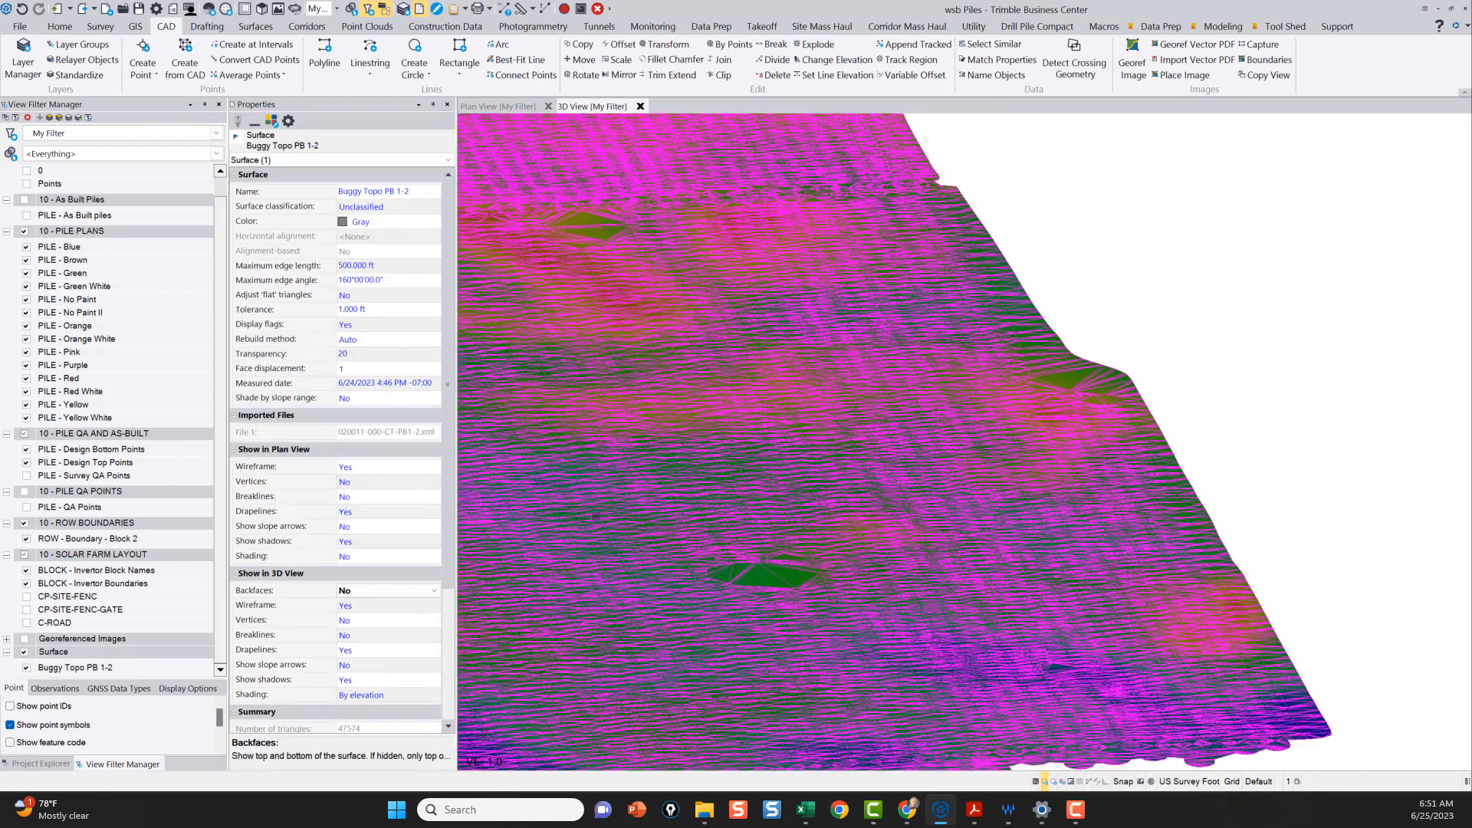
click(904, 395)
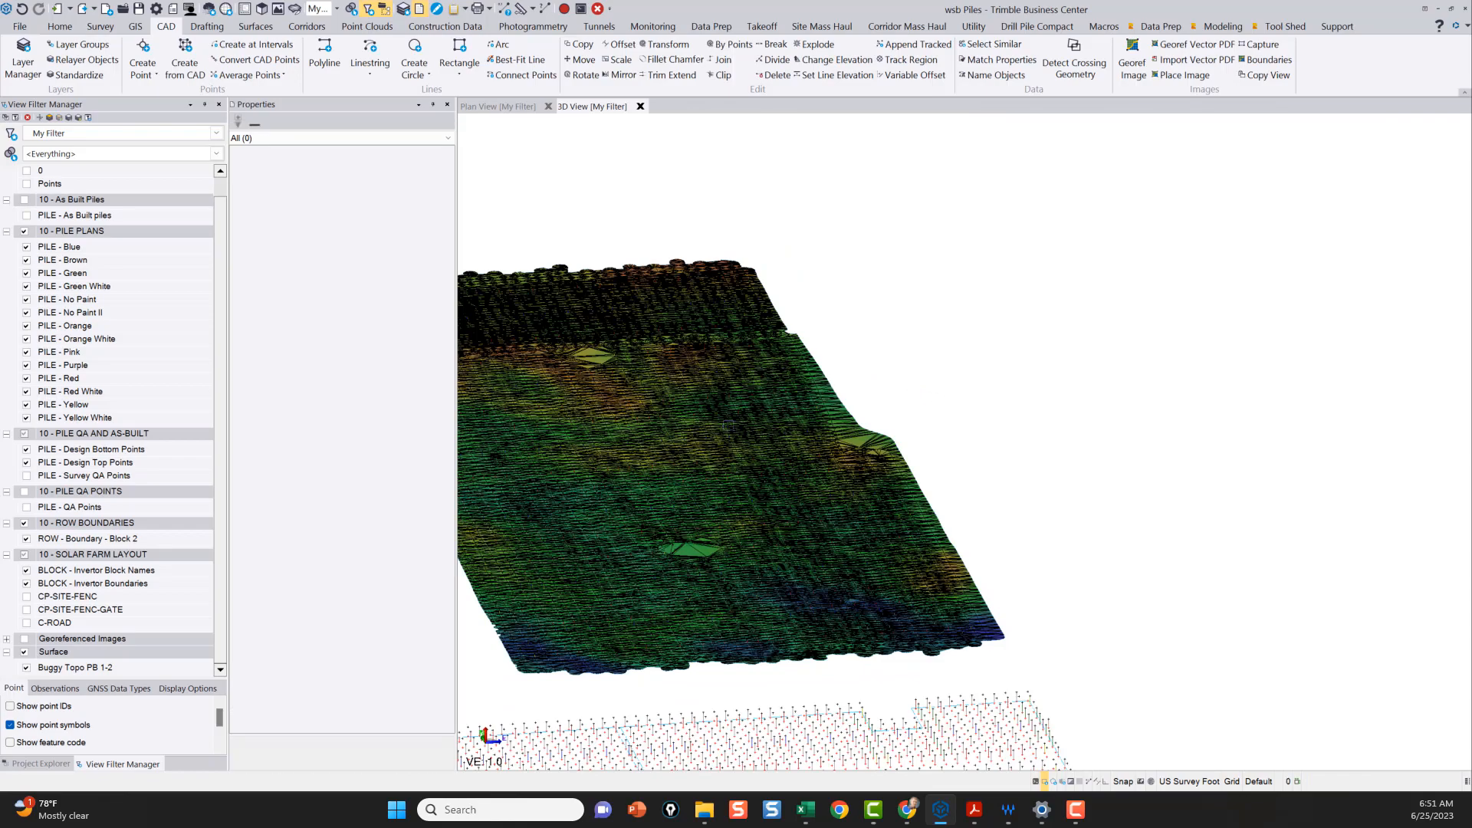
Step: Set the Buggy Topo PB 1-2 surface's wireframe in the 3D view to No and clear the selection
scroll(727, 424, up, 6)
click(725, 426)
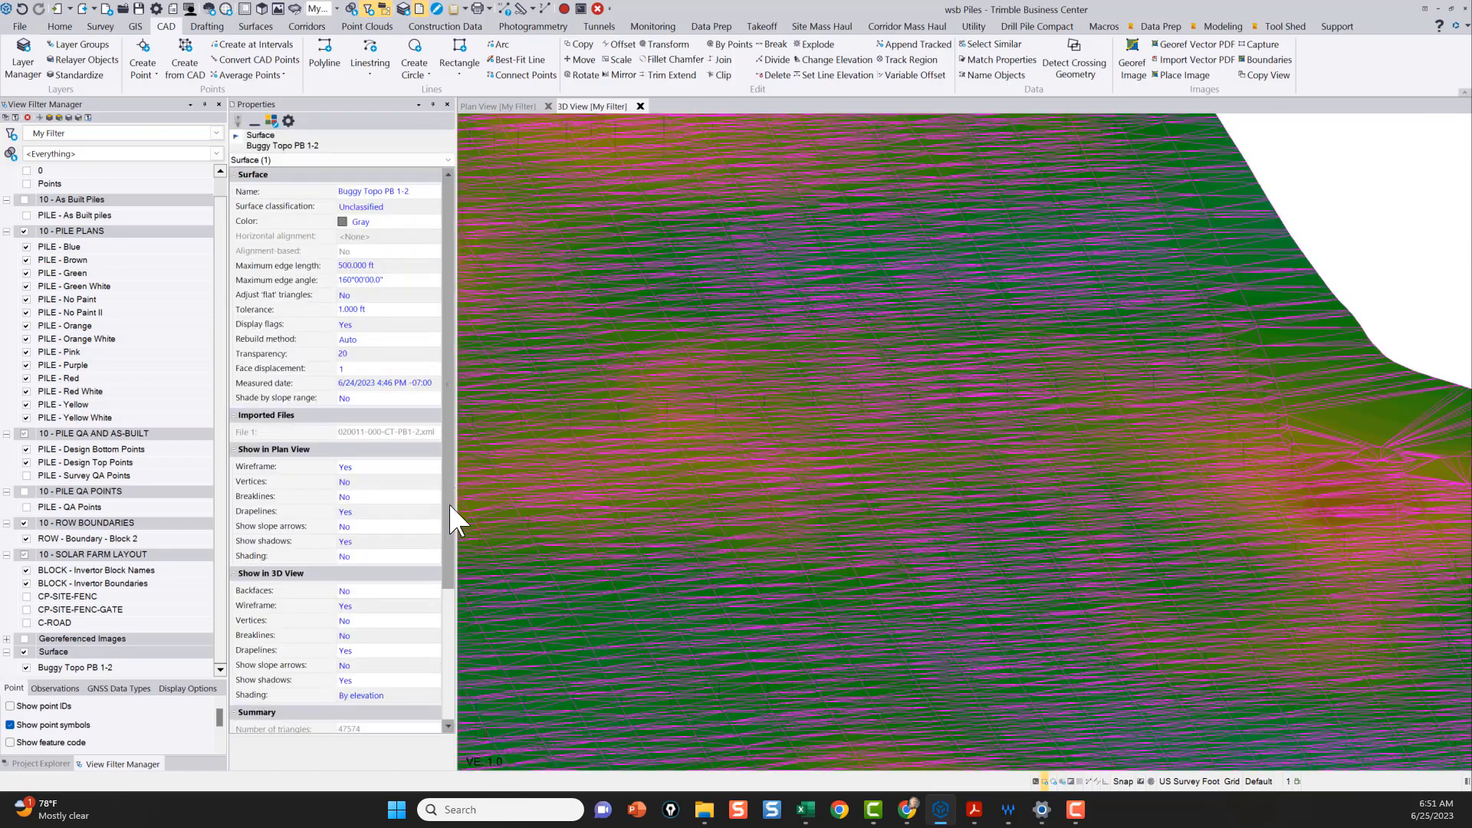
click(349, 606)
click(354, 632)
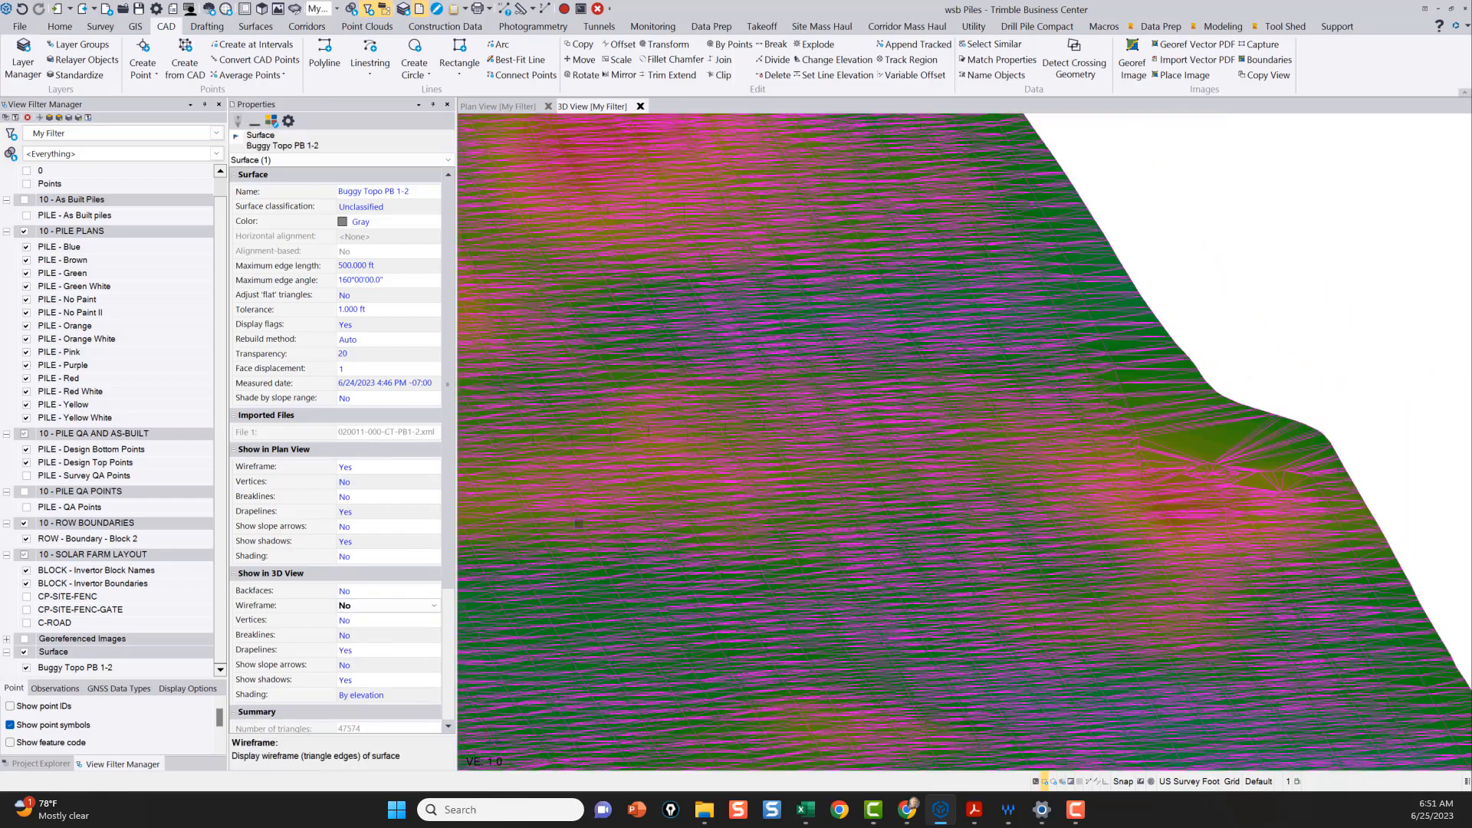
key(Escape)
Step: Set the Buggy Topo PB 1-2 surface's transparency to 0 and clear the selection
scroll(860, 374, down, 5)
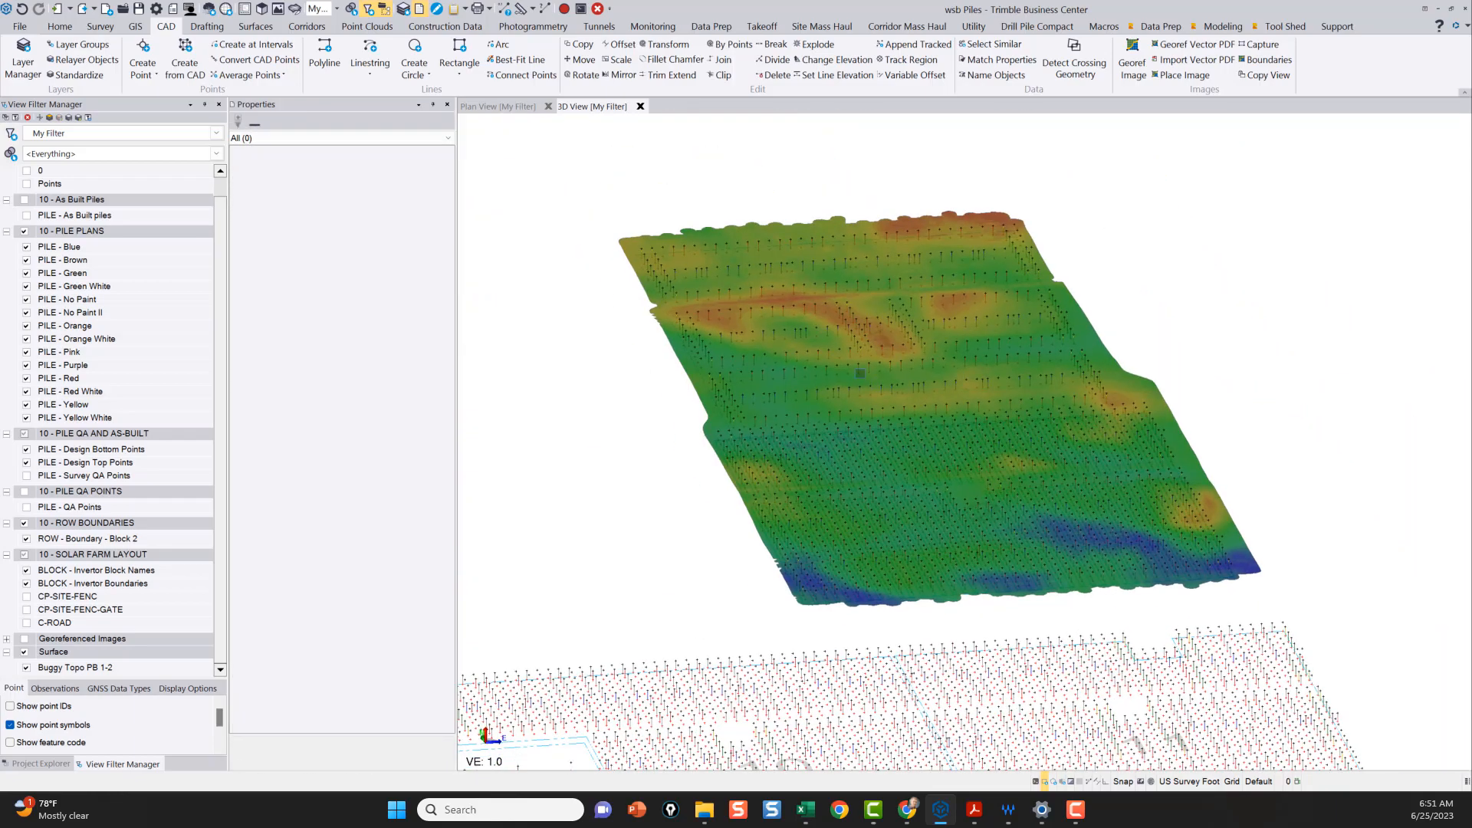
scroll(860, 373, up, 10)
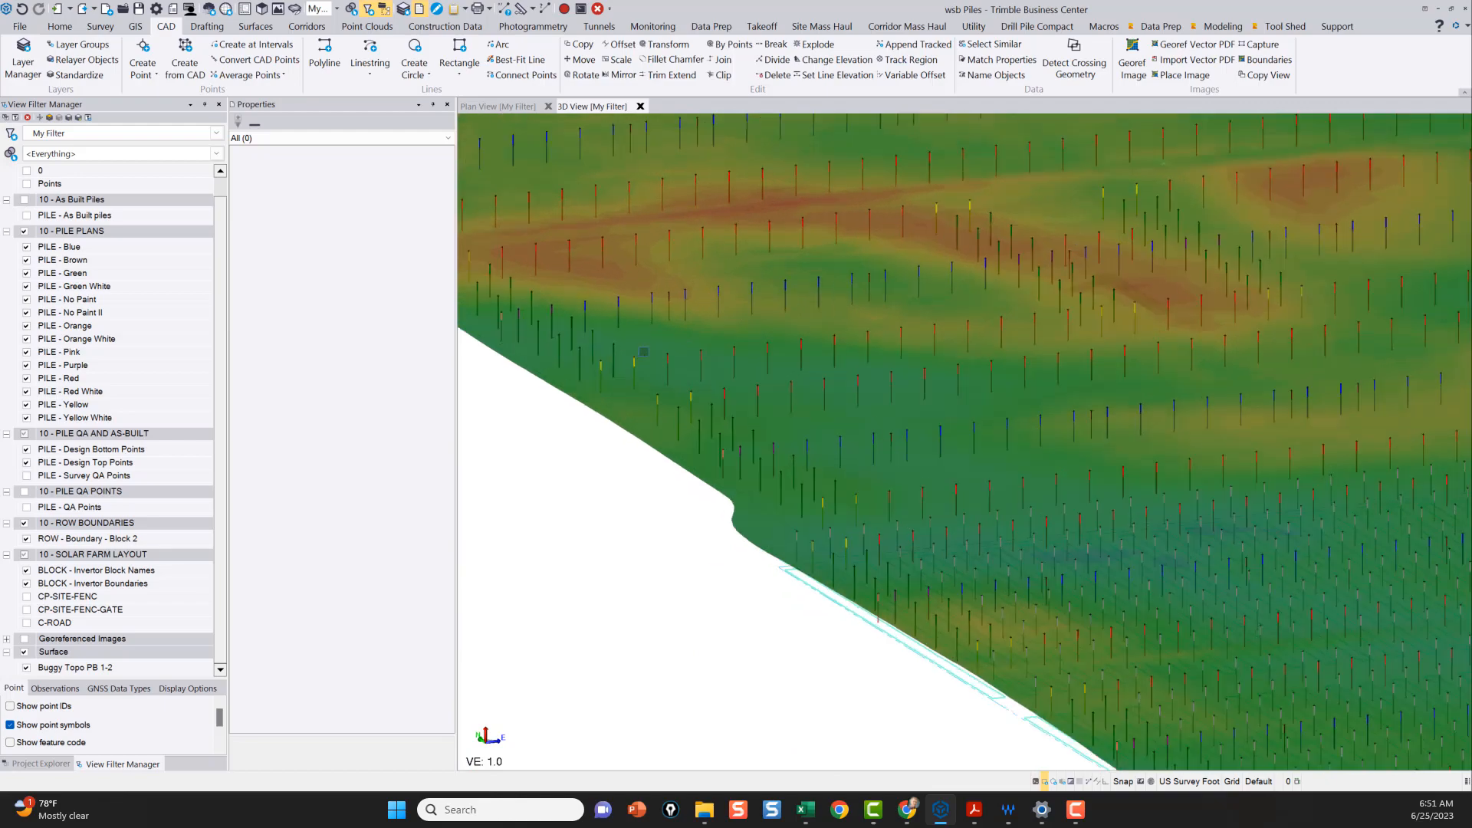
scroll(643, 352, up, 3)
scroll(648, 359, down, 3)
click(625, 393)
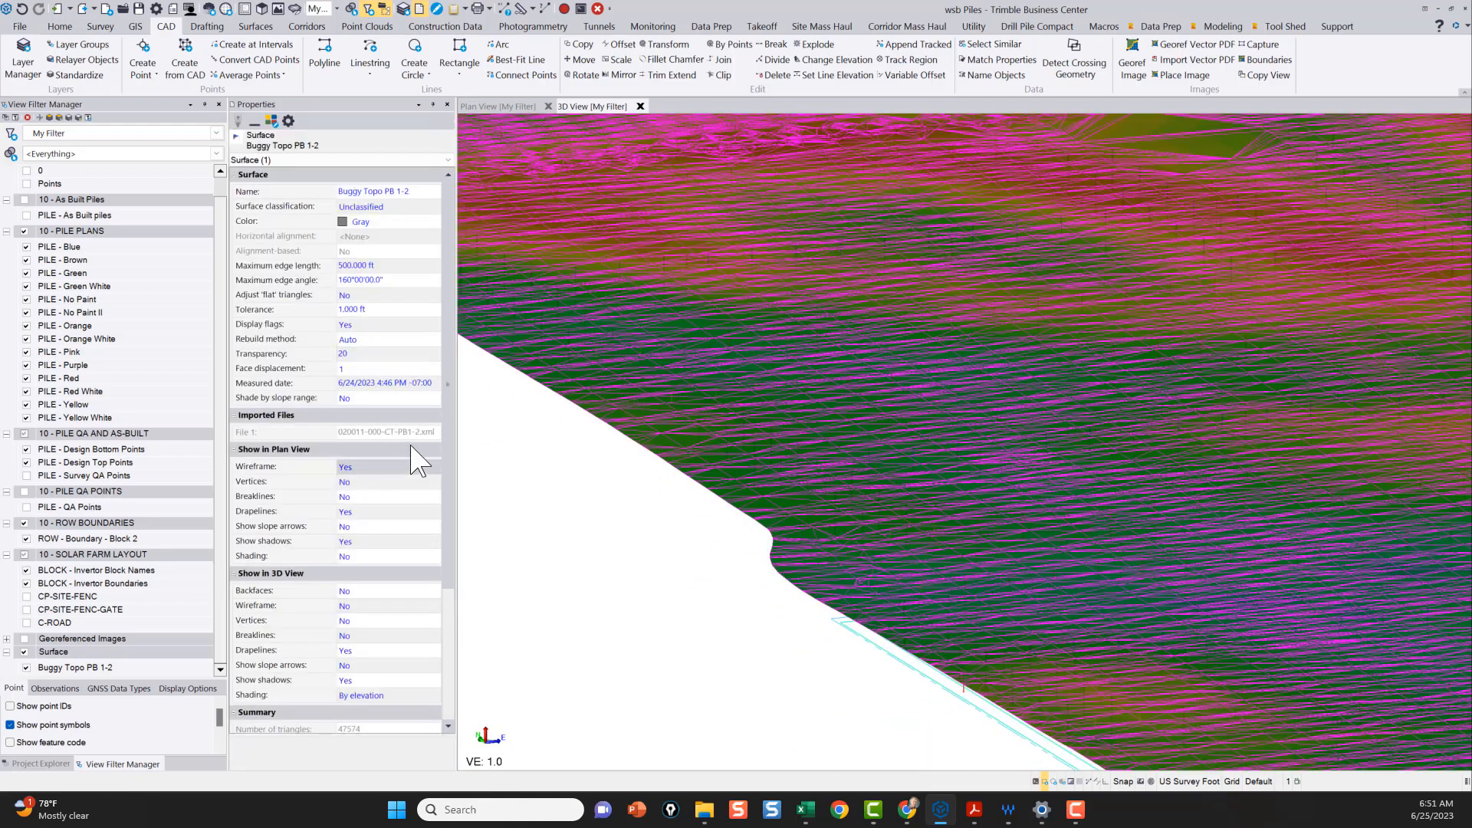
click(311, 354)
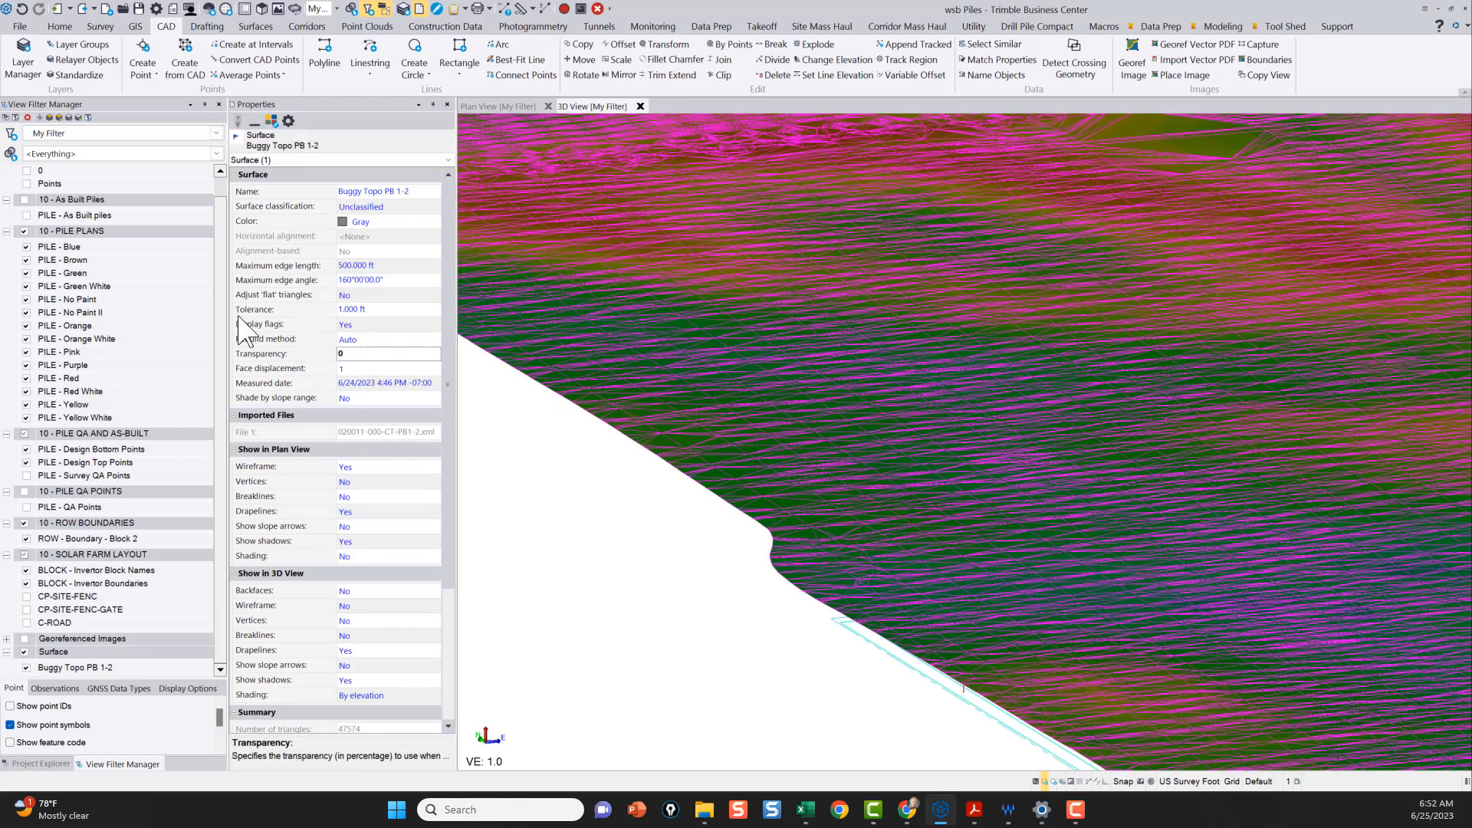
key(Escape)
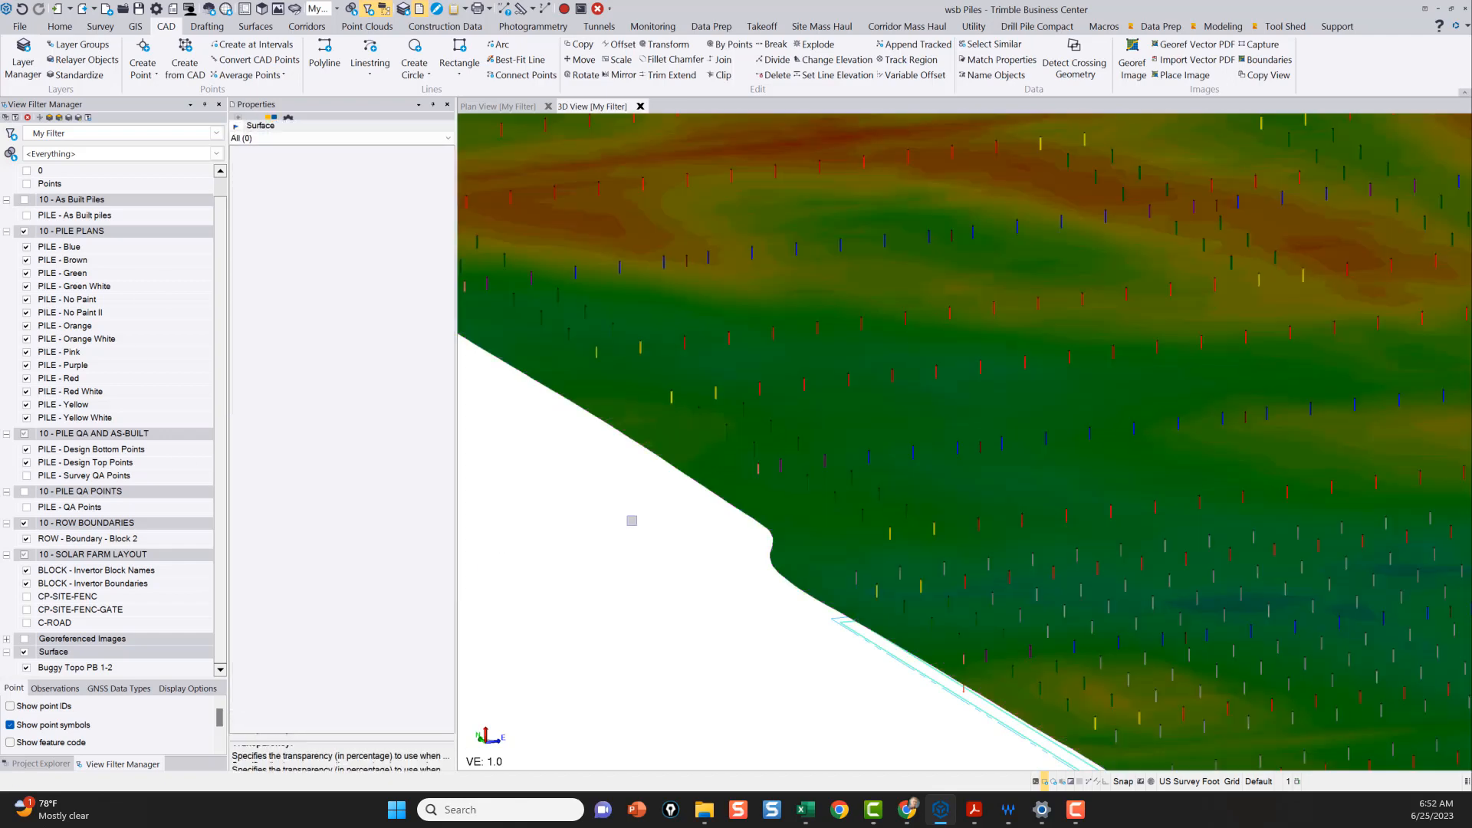
Step: Examine the colored piles standing above the shaded Buggy Topo PB 1-2 surface in the 3D view
scroll(674, 374, up, 3)
middle_drag(675, 374, 799, 347)
scroll(804, 418, up, 5)
scroll(685, 399, down, 3)
middle_drag(986, 509, 683, 308)
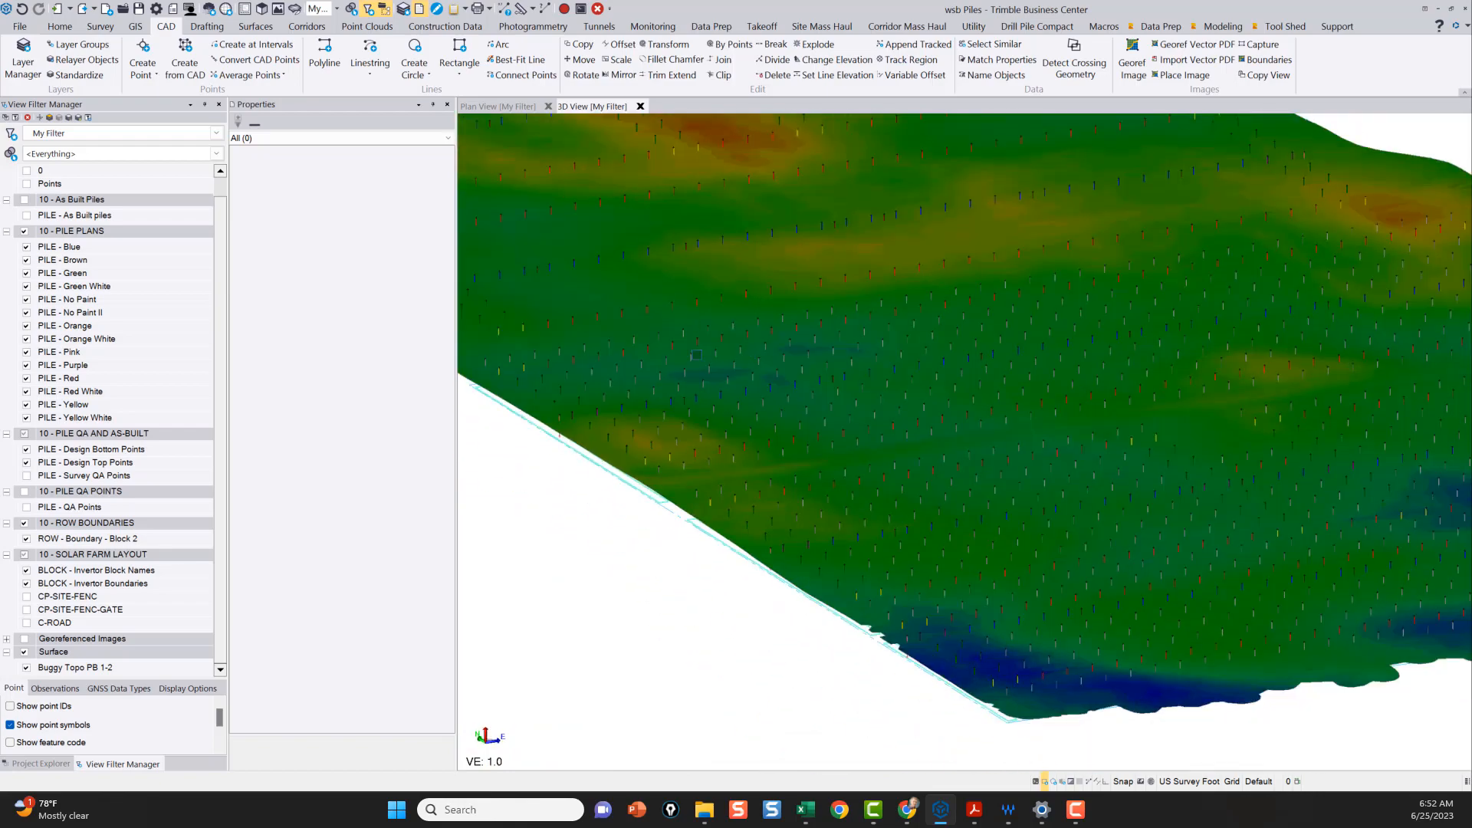
scroll(670, 358, up, 5)
scroll(659, 330, down, 3)
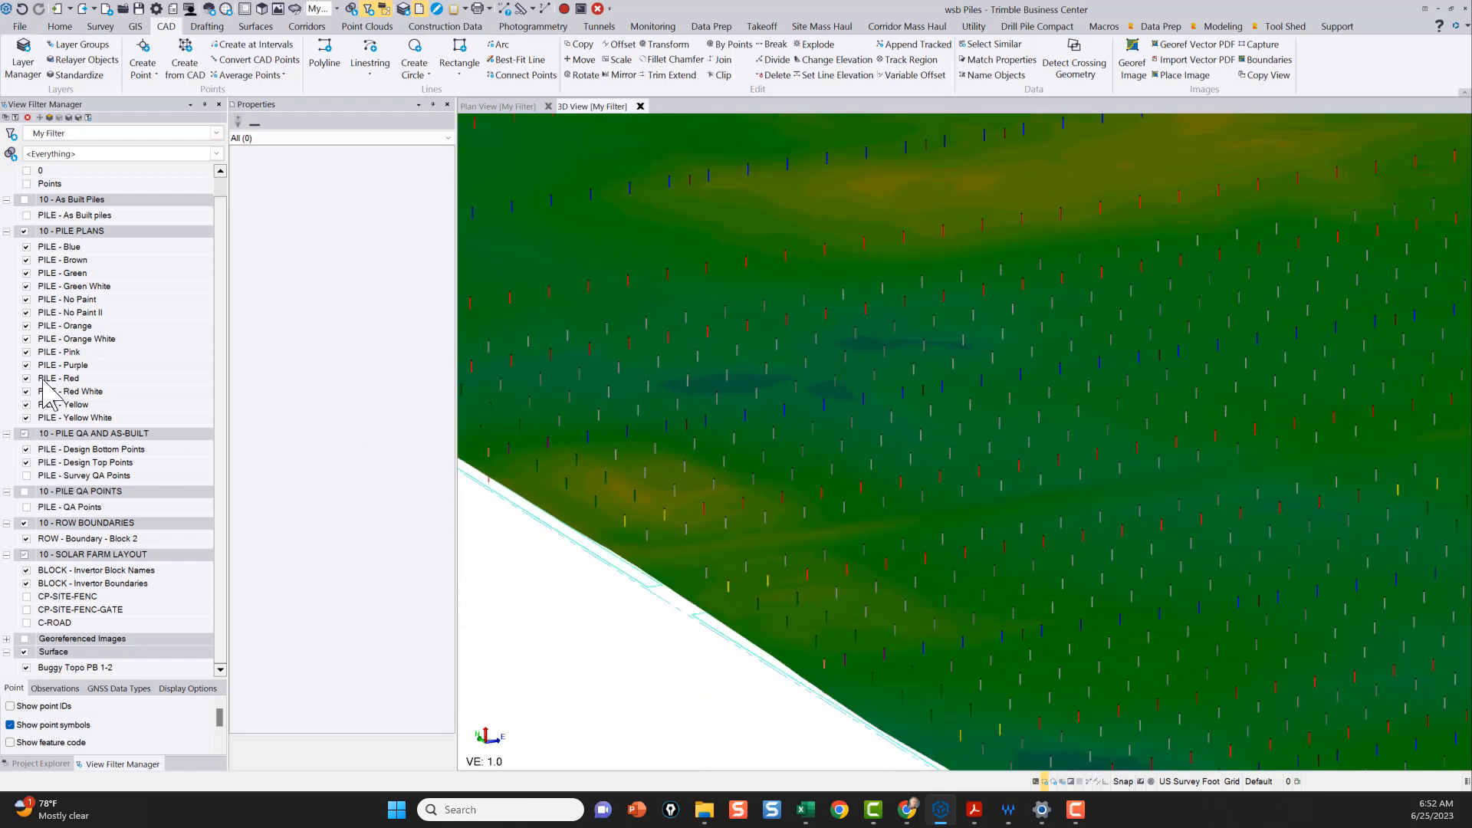
Step: Hide all layers in the 10 - PILE PLANS group and examine the remaining design points against the surface
click(25, 231)
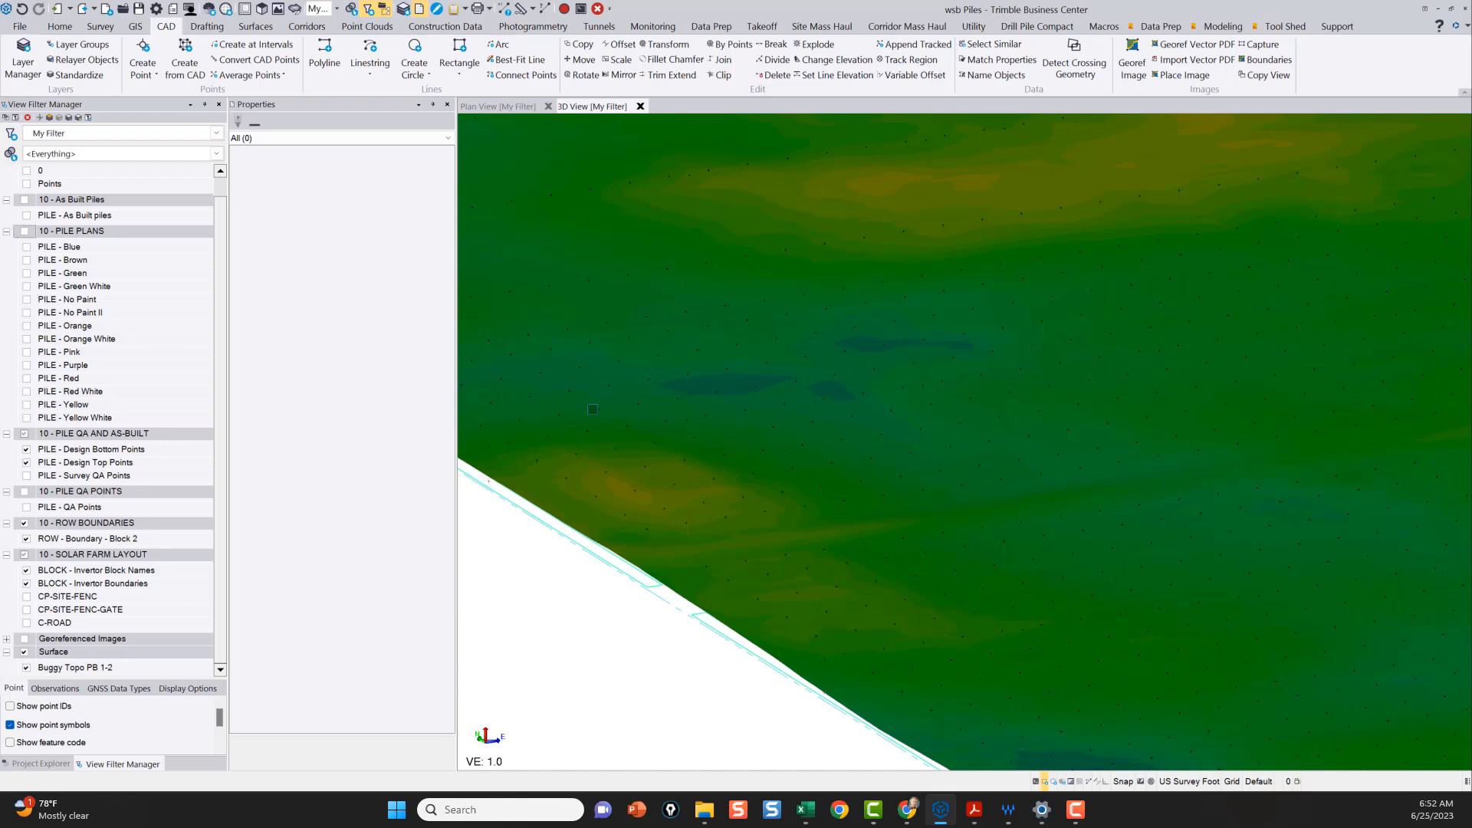
scroll(593, 409, up, 2)
mouse_move(650, 485)
middle_down()
mouse_move(680, 461)
mouse_move(627, 498)
middle_up()
scroll(621, 483, down, 2)
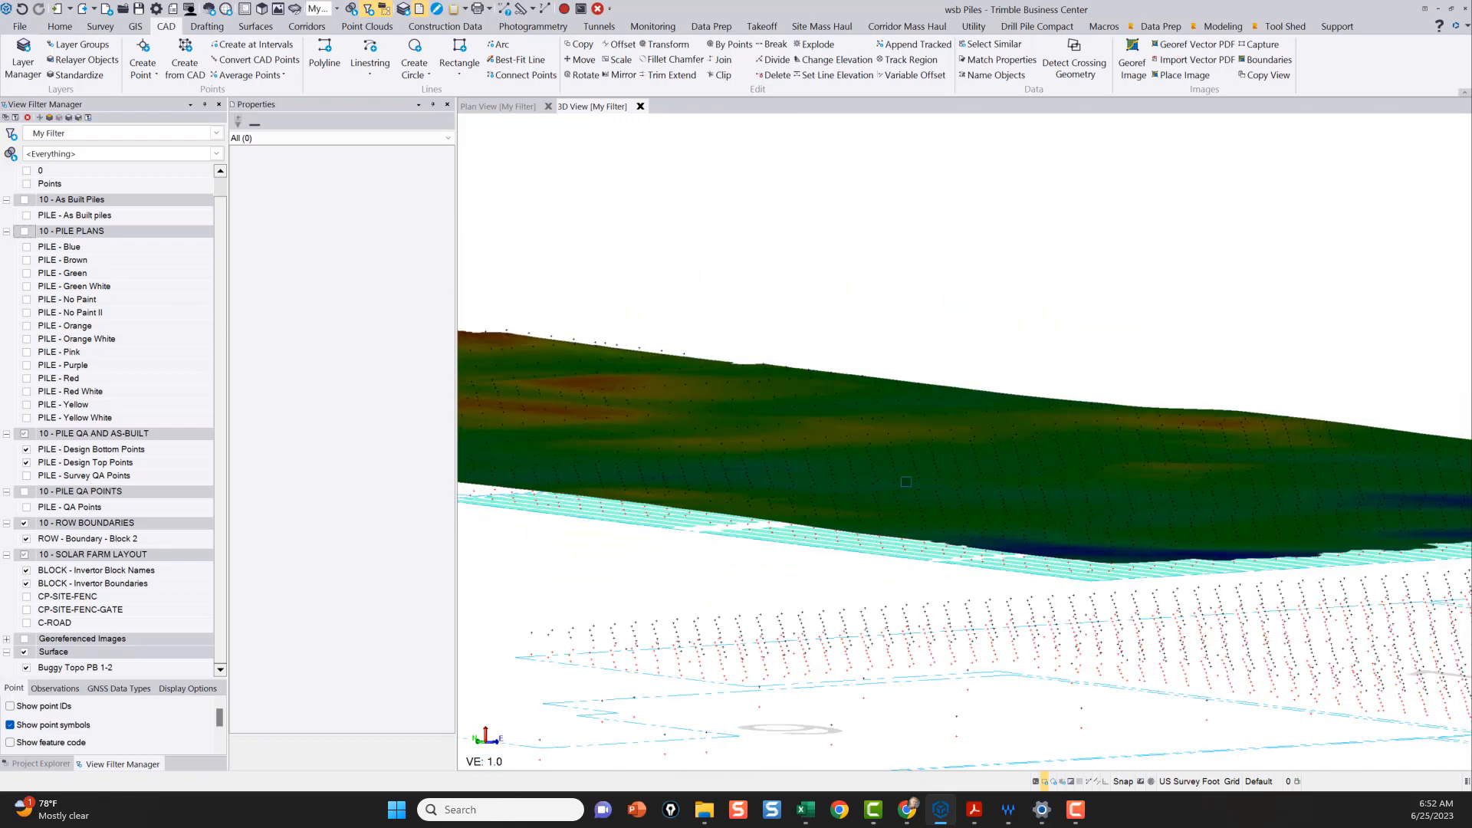
middle_drag(911, 483, 893, 496)
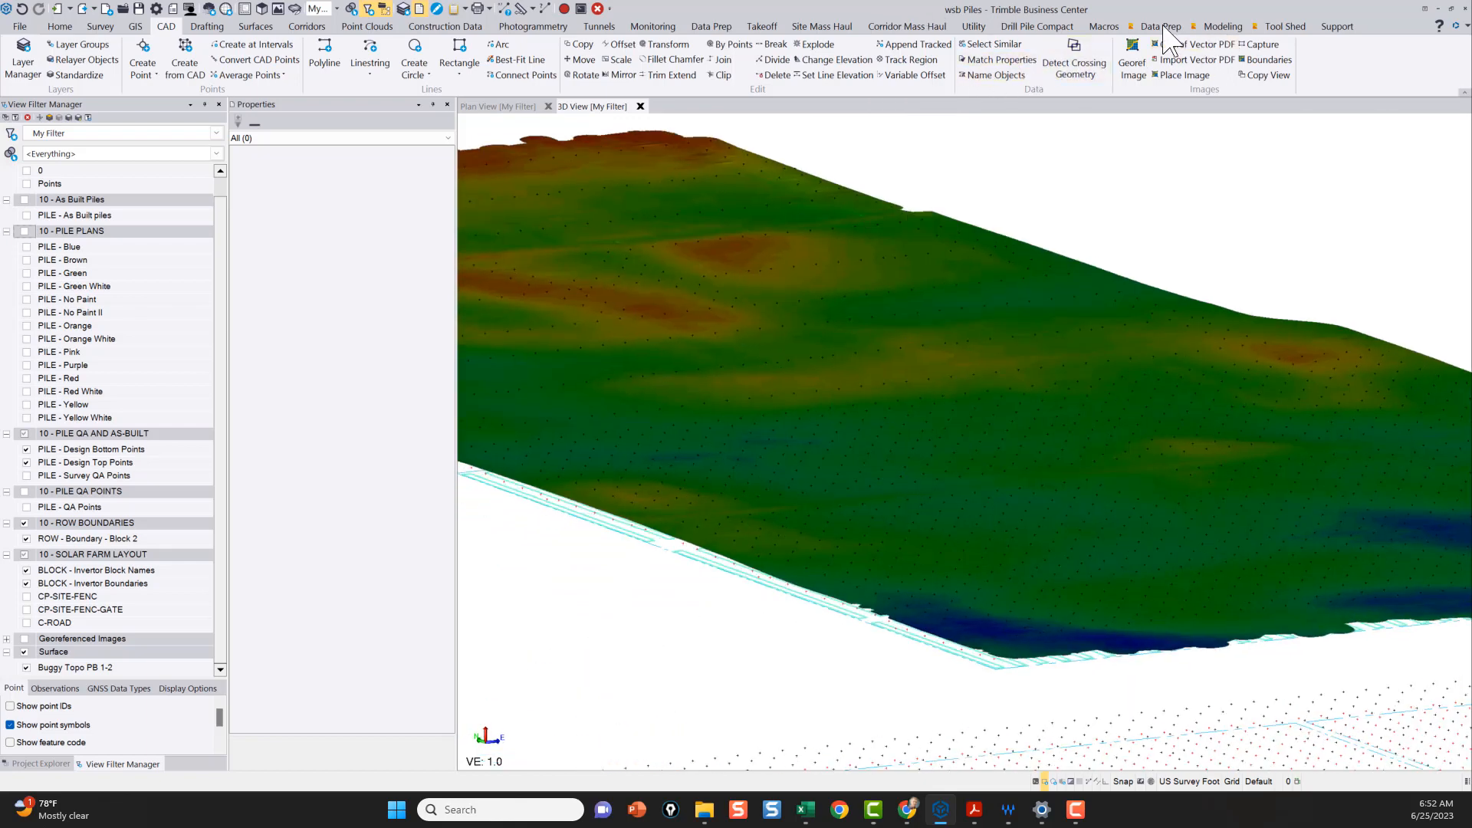
Step: Start a Point Detail Report with the Pile Embed Check report definition and inspect the design points along the surface edge
click(1162, 26)
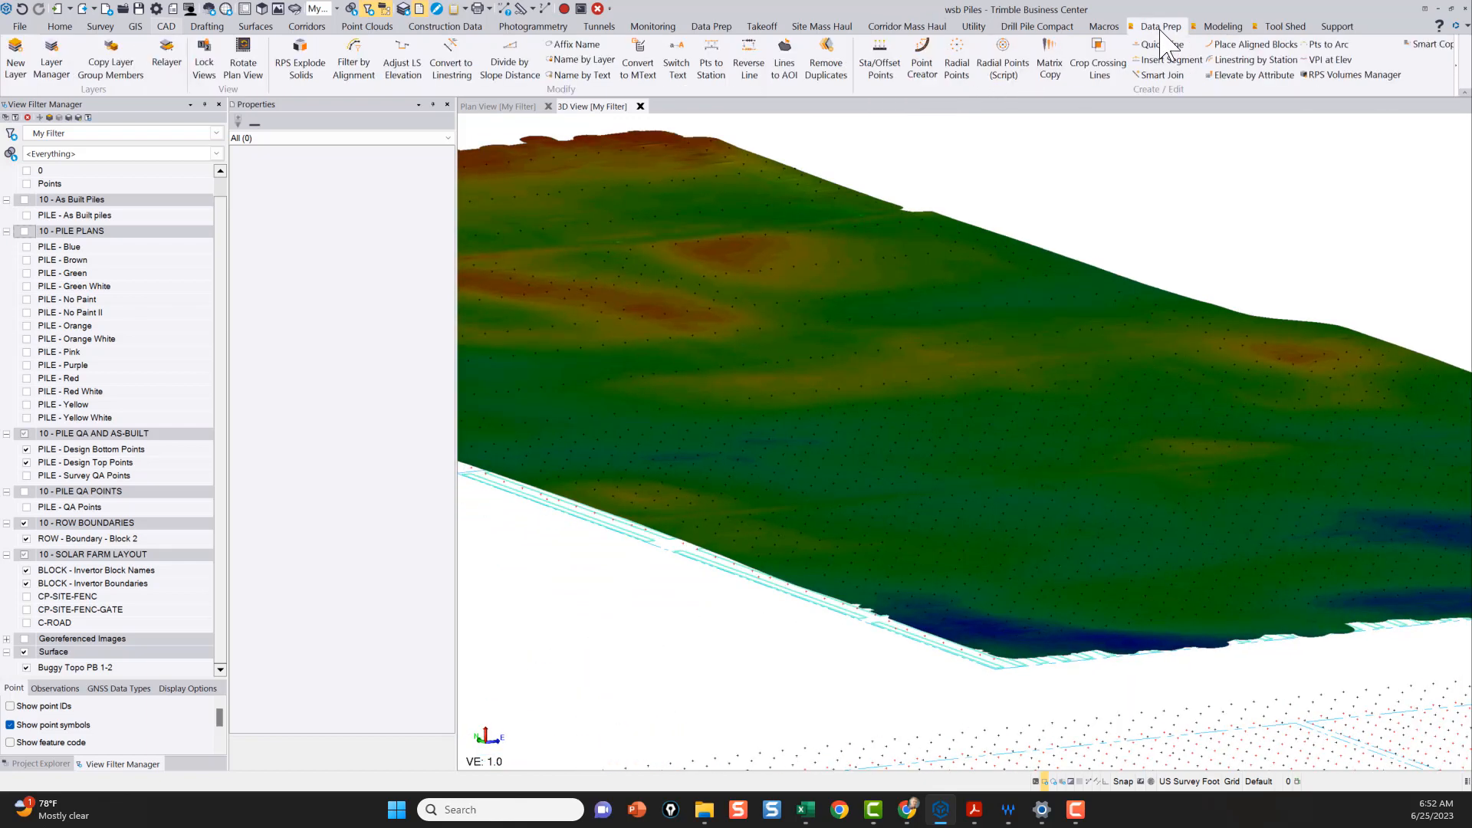
click(1224, 28)
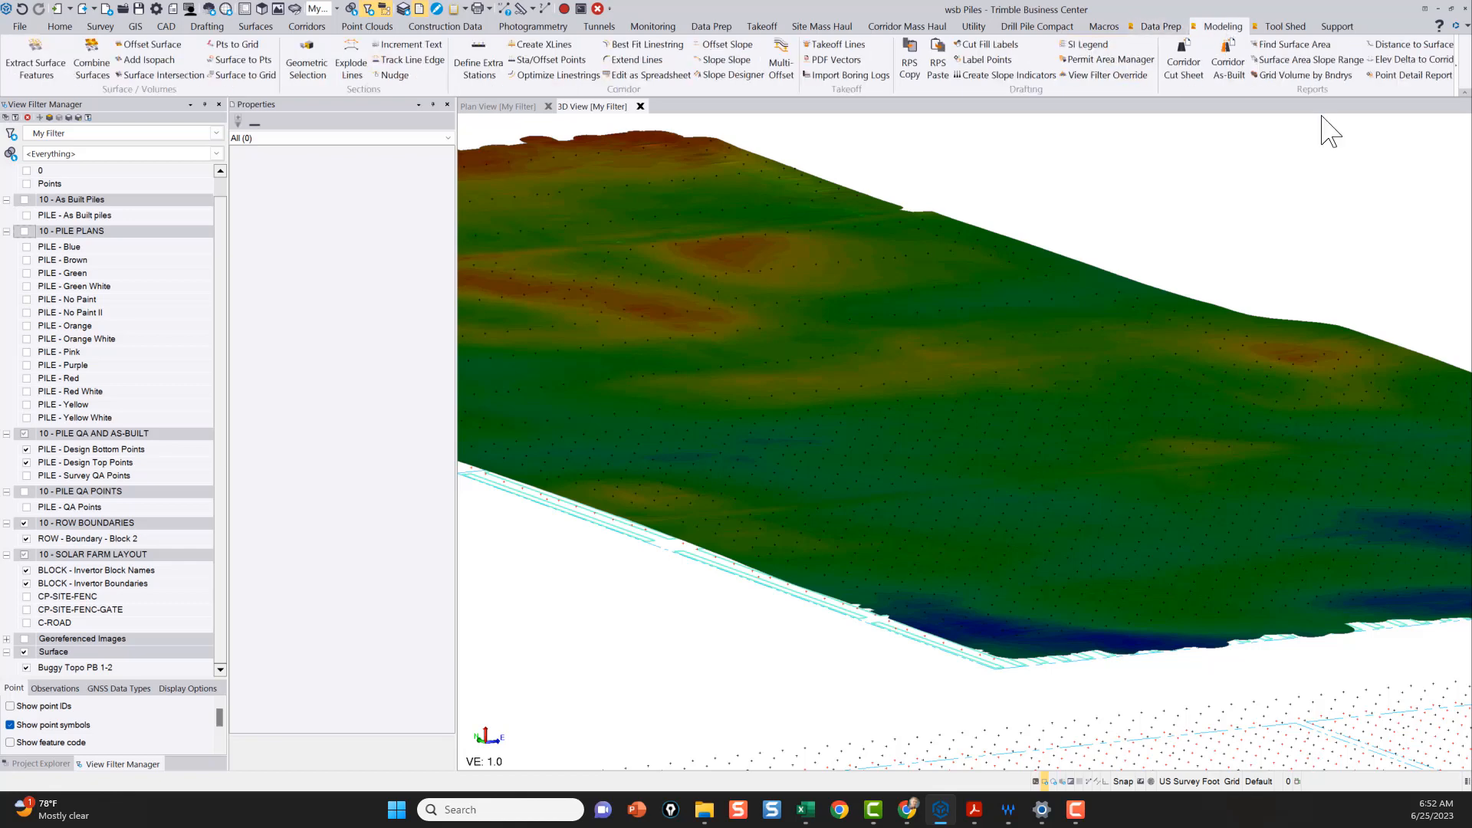
click(1420, 75)
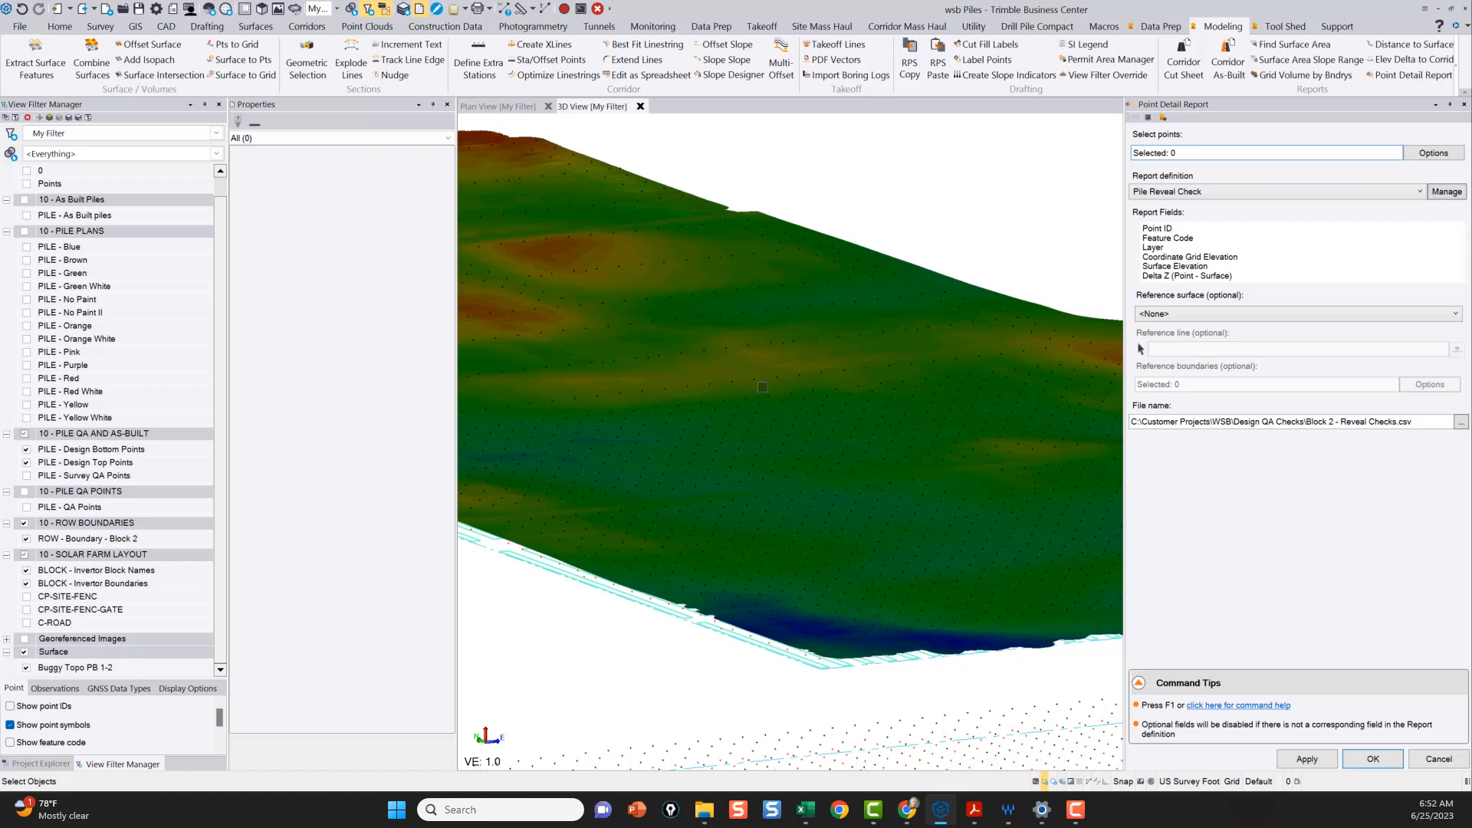
click(1179, 193)
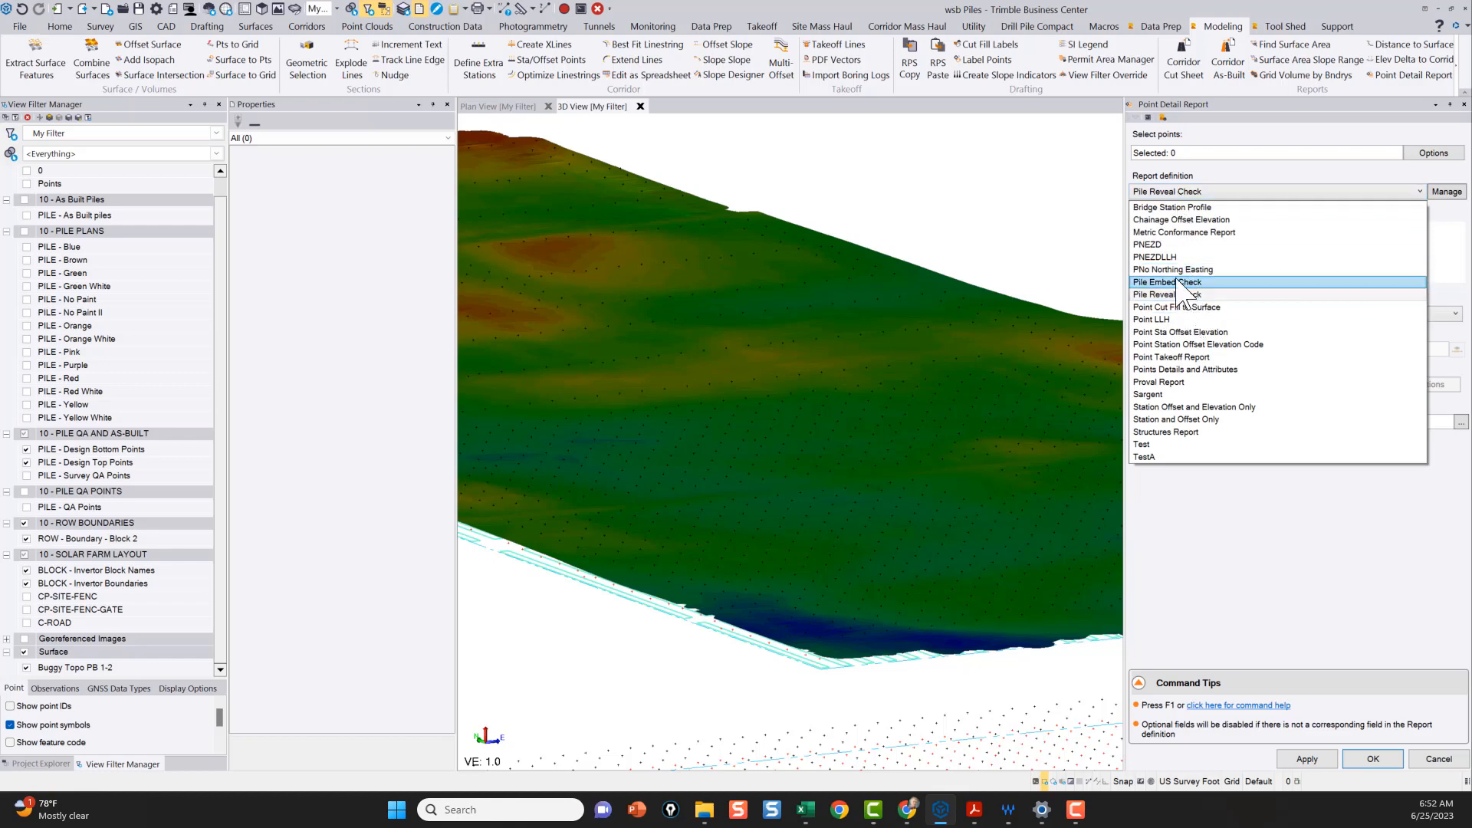
click(1178, 283)
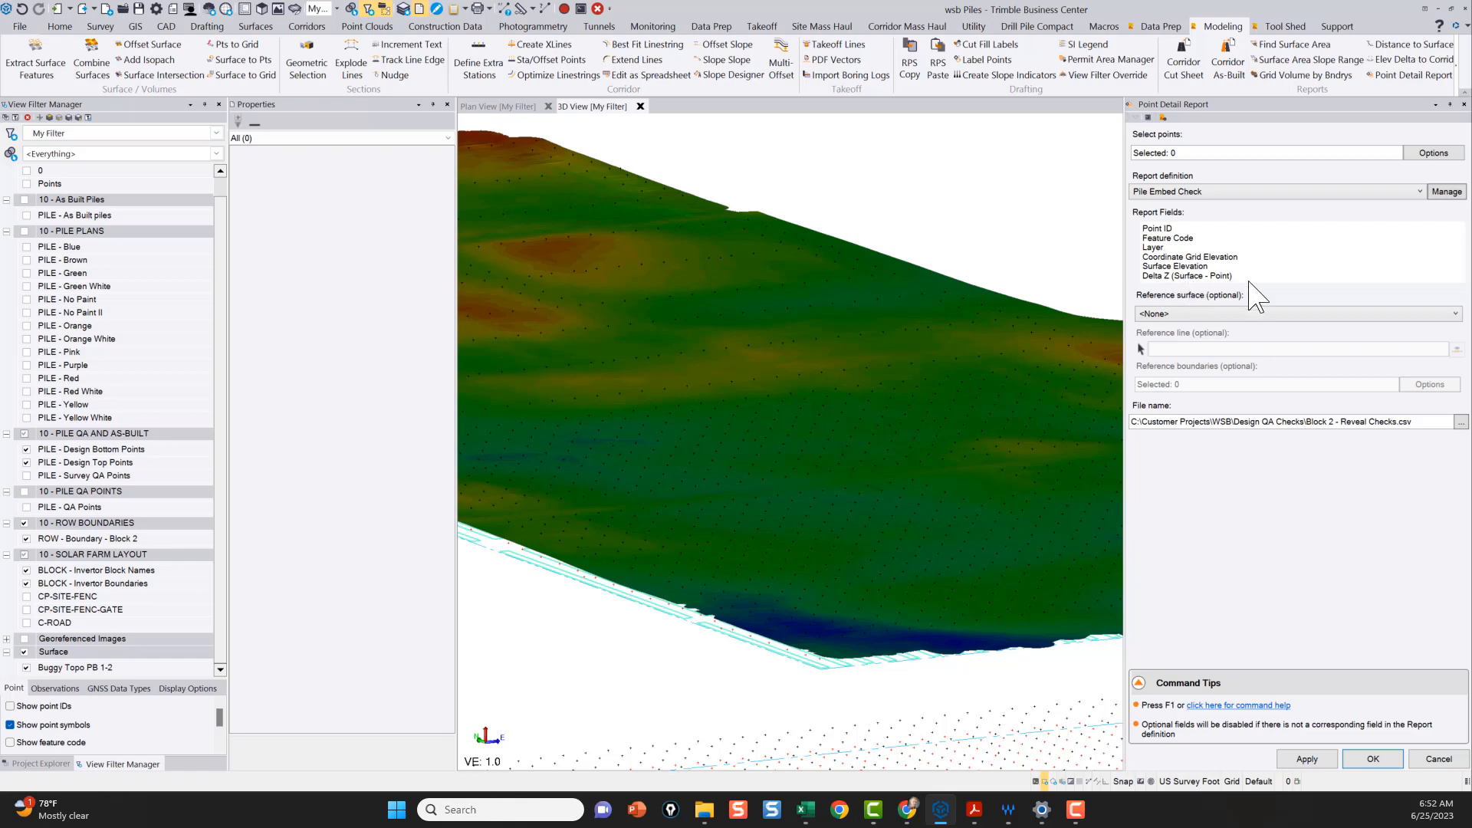
scroll(540, 549, up, 3)
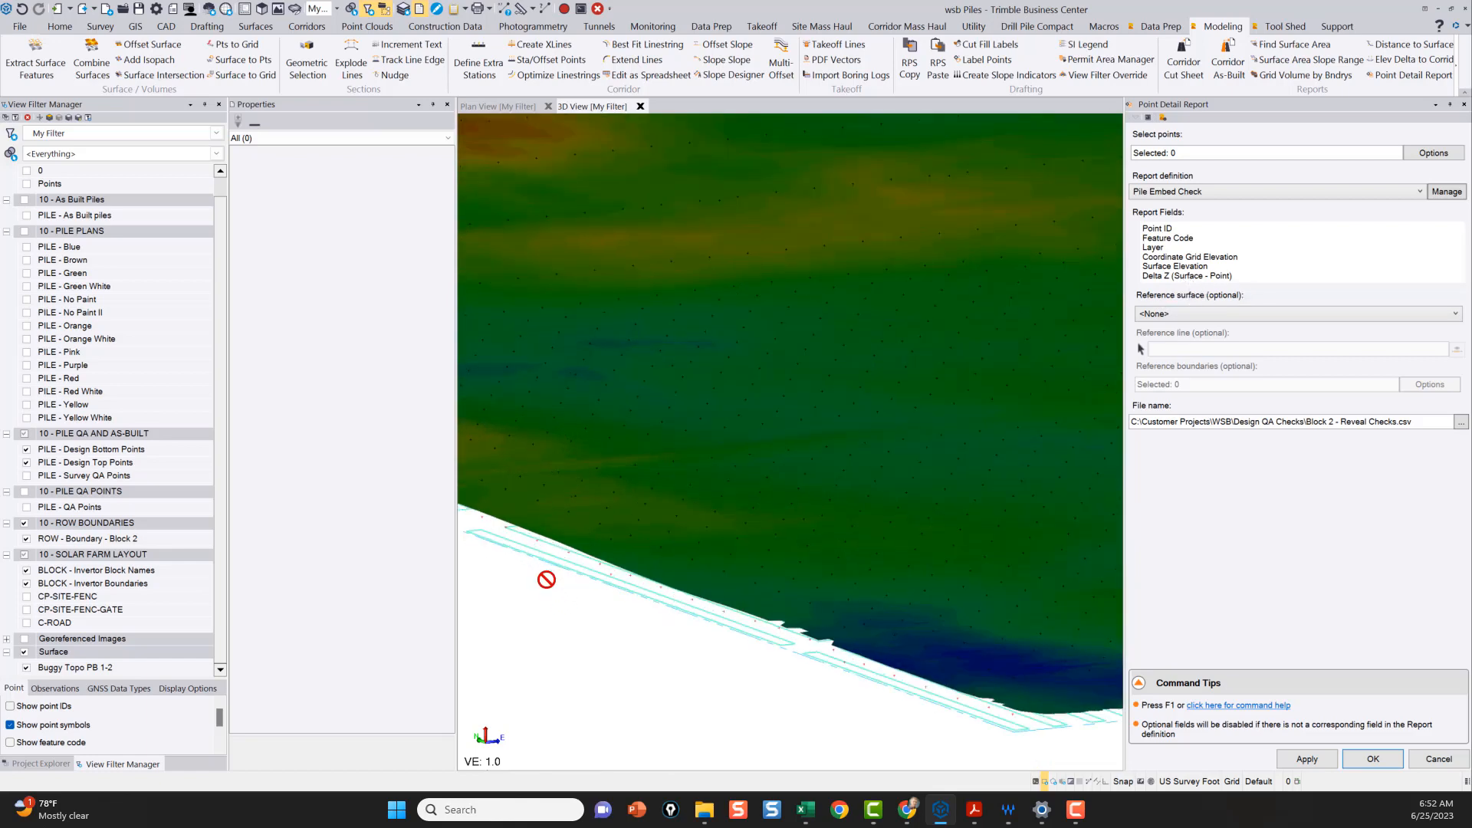
middle_drag(552, 550, 550, 545)
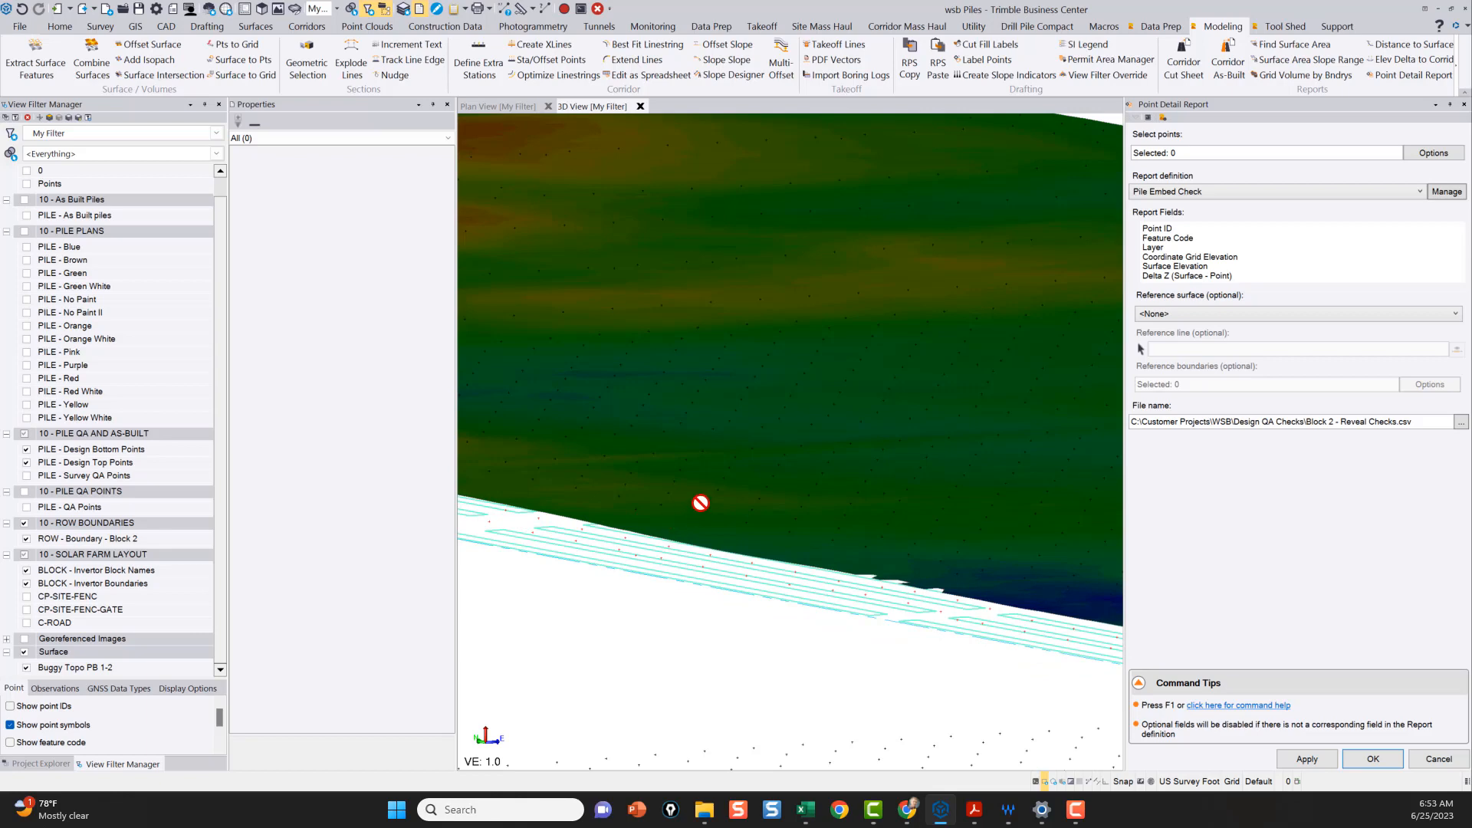
Step: Switch to the Design Pile QA Check.csv workbook in Excel and go to the pile information columns at the start of the sheet
mouse_move(701, 503)
key(alt+Tab)
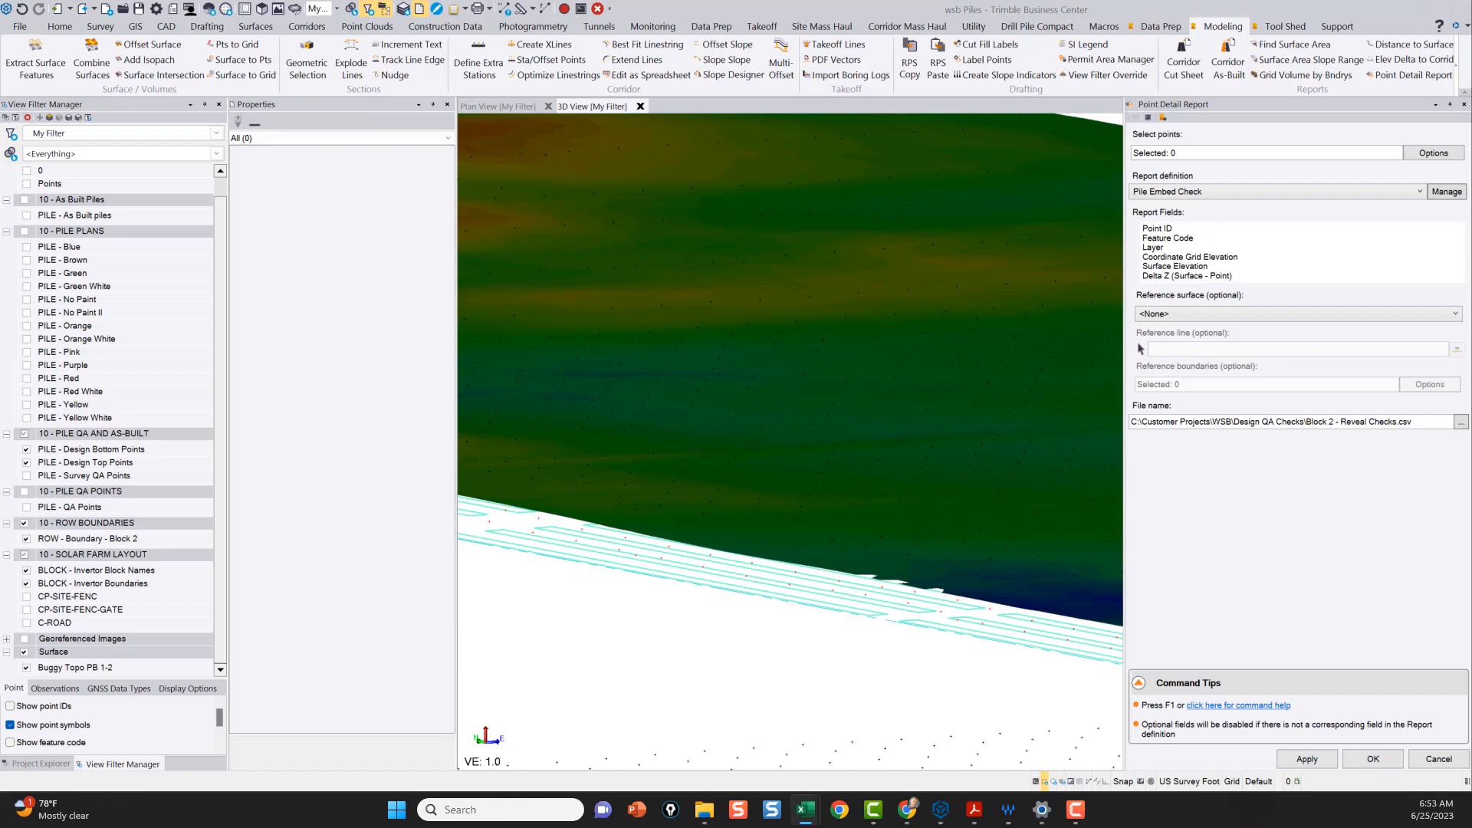
drag(0, 767, 699, 13)
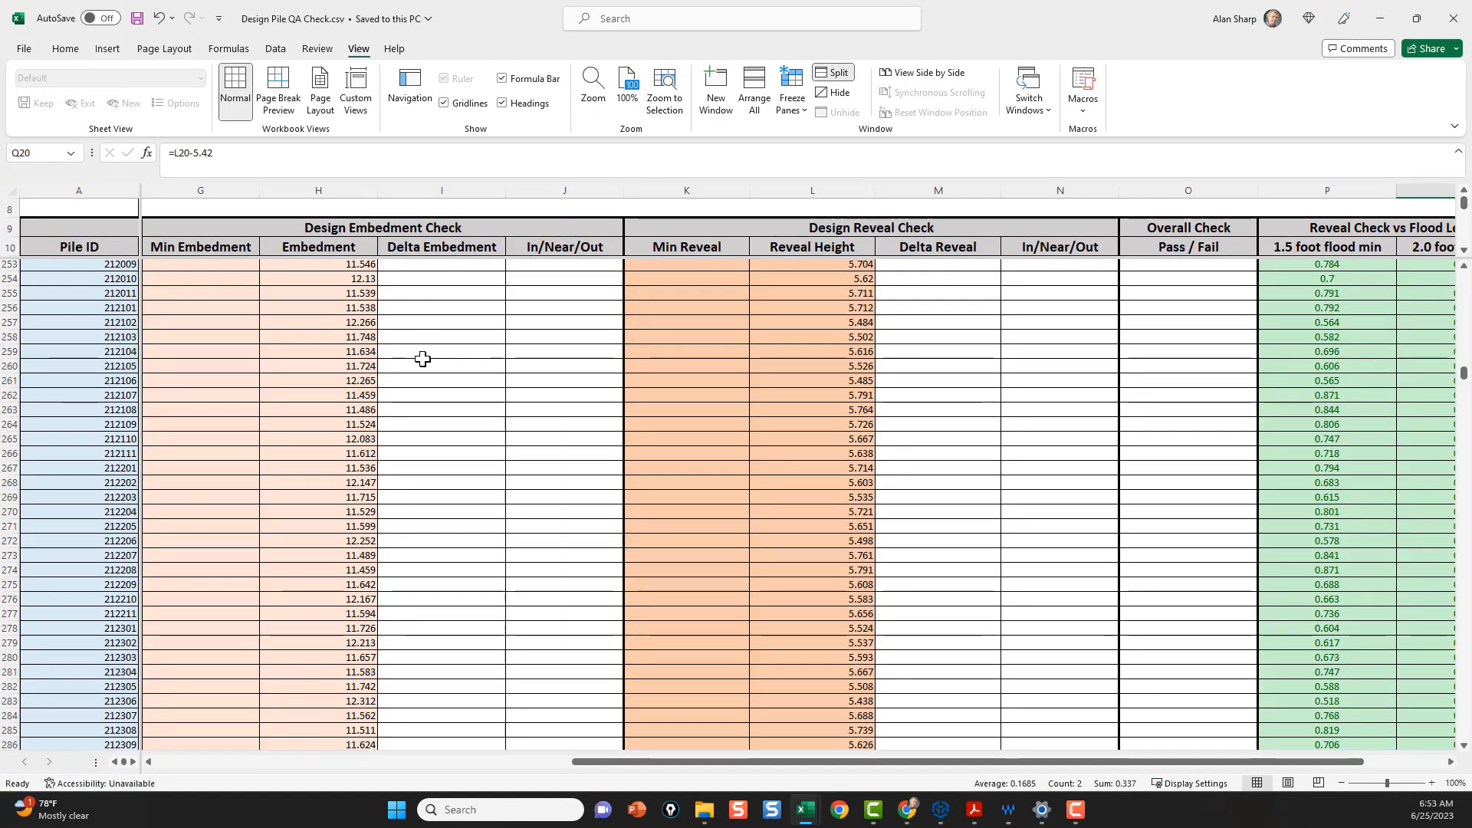
click(222, 316)
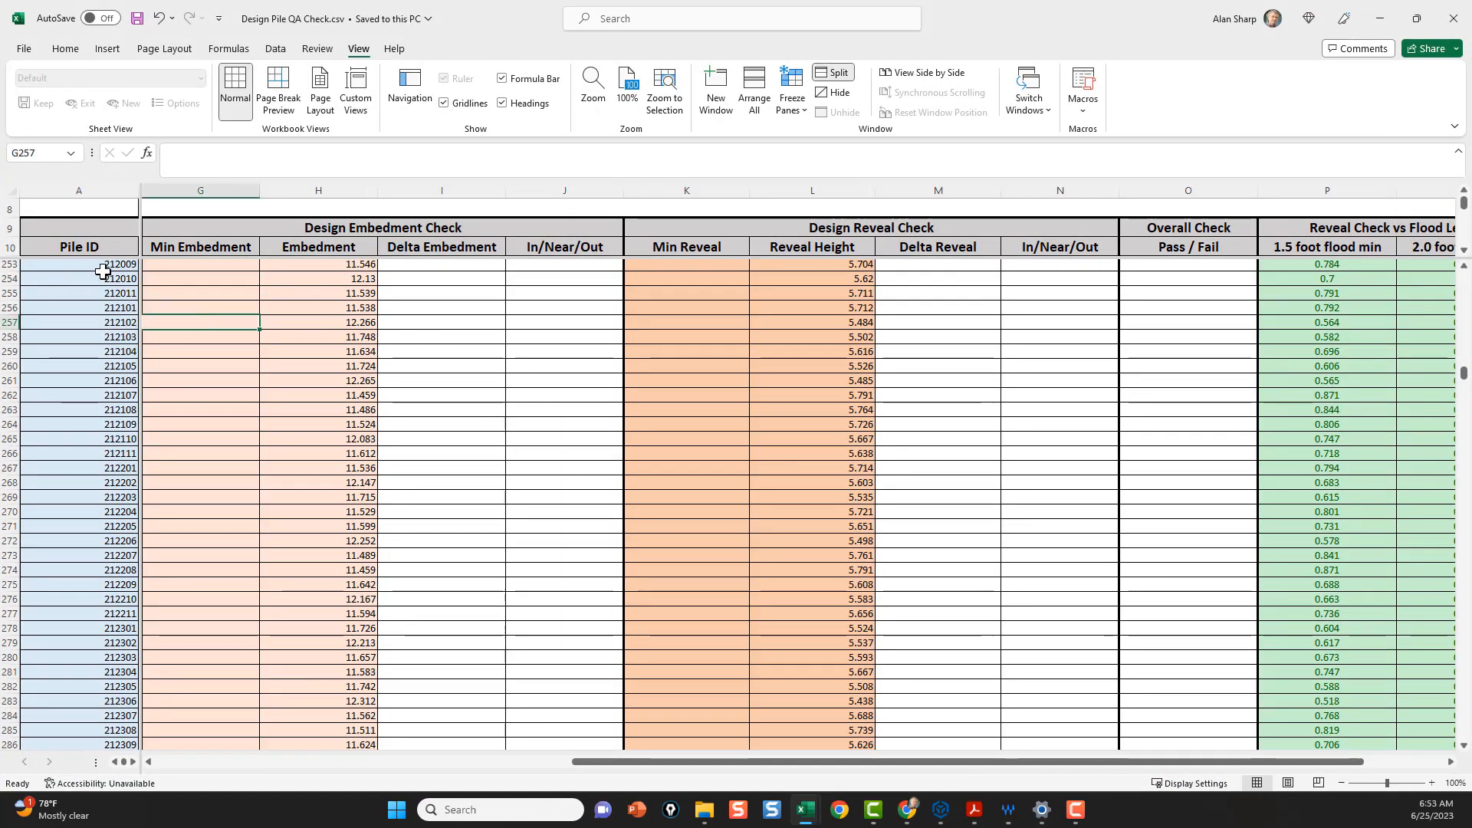
click(106, 272)
scroll(401, 353, up, 6)
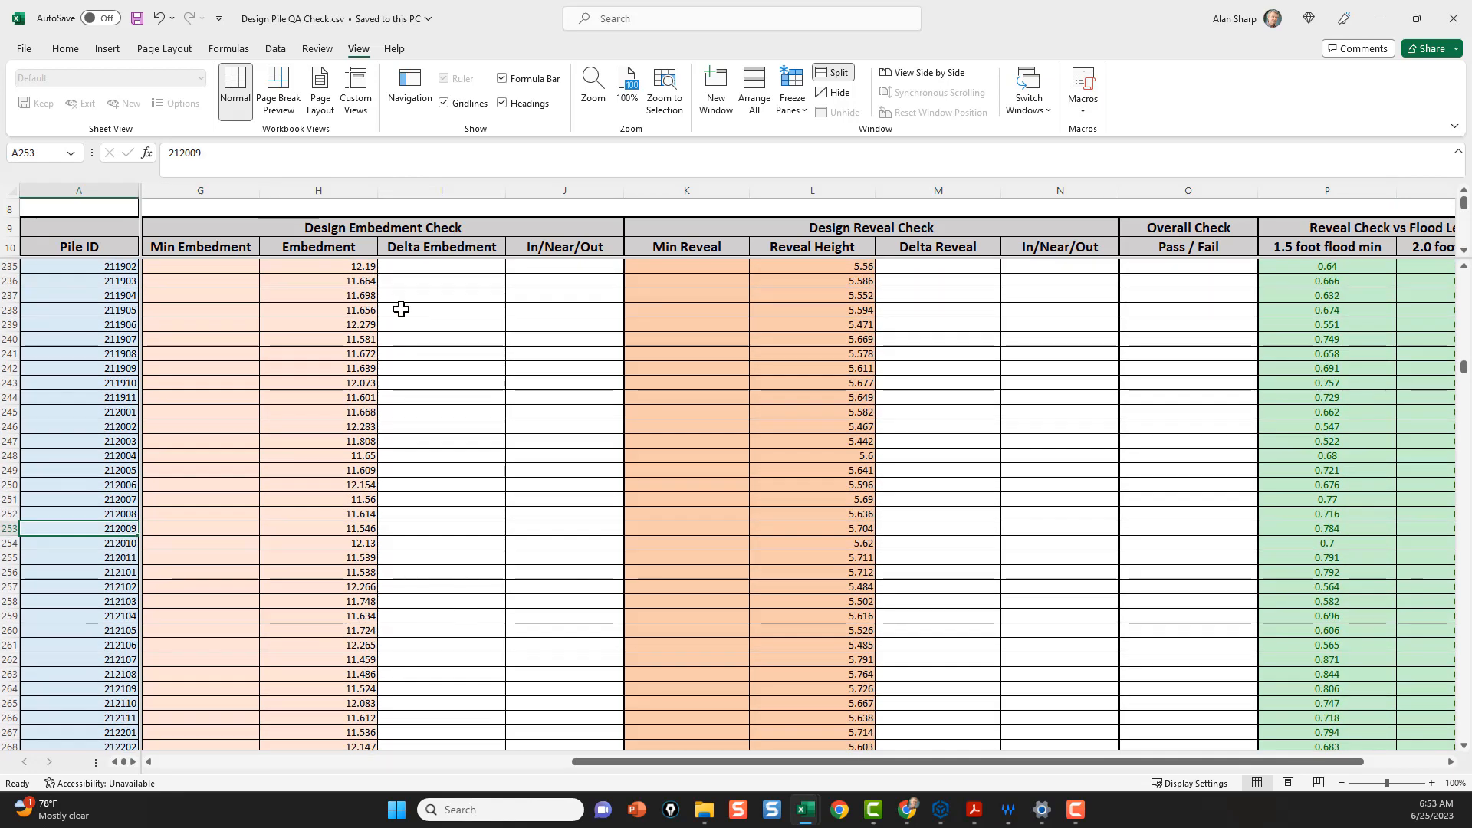
scroll(400, 308, up, 4)
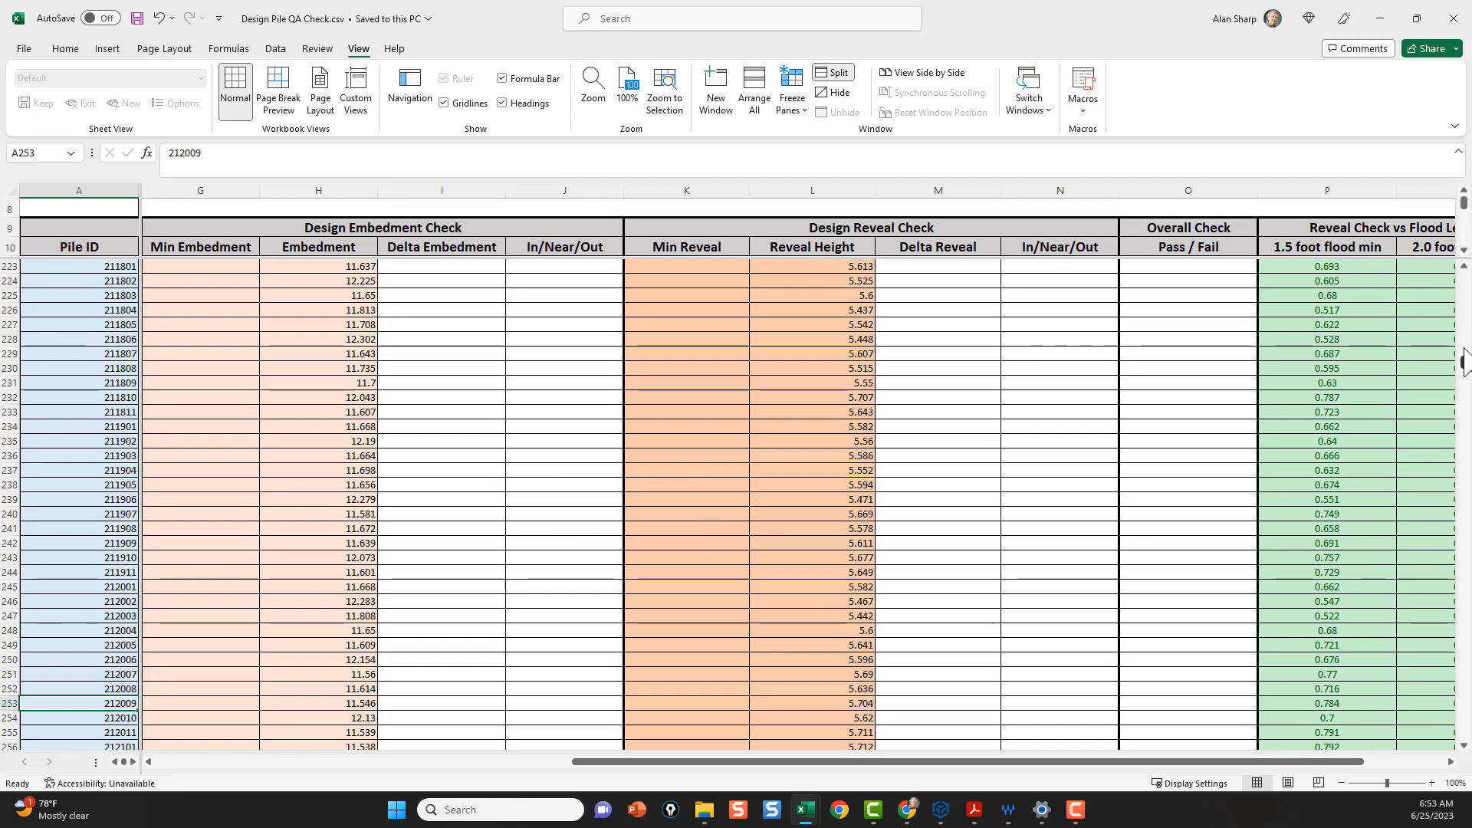
drag(1463, 360, 1431, 279)
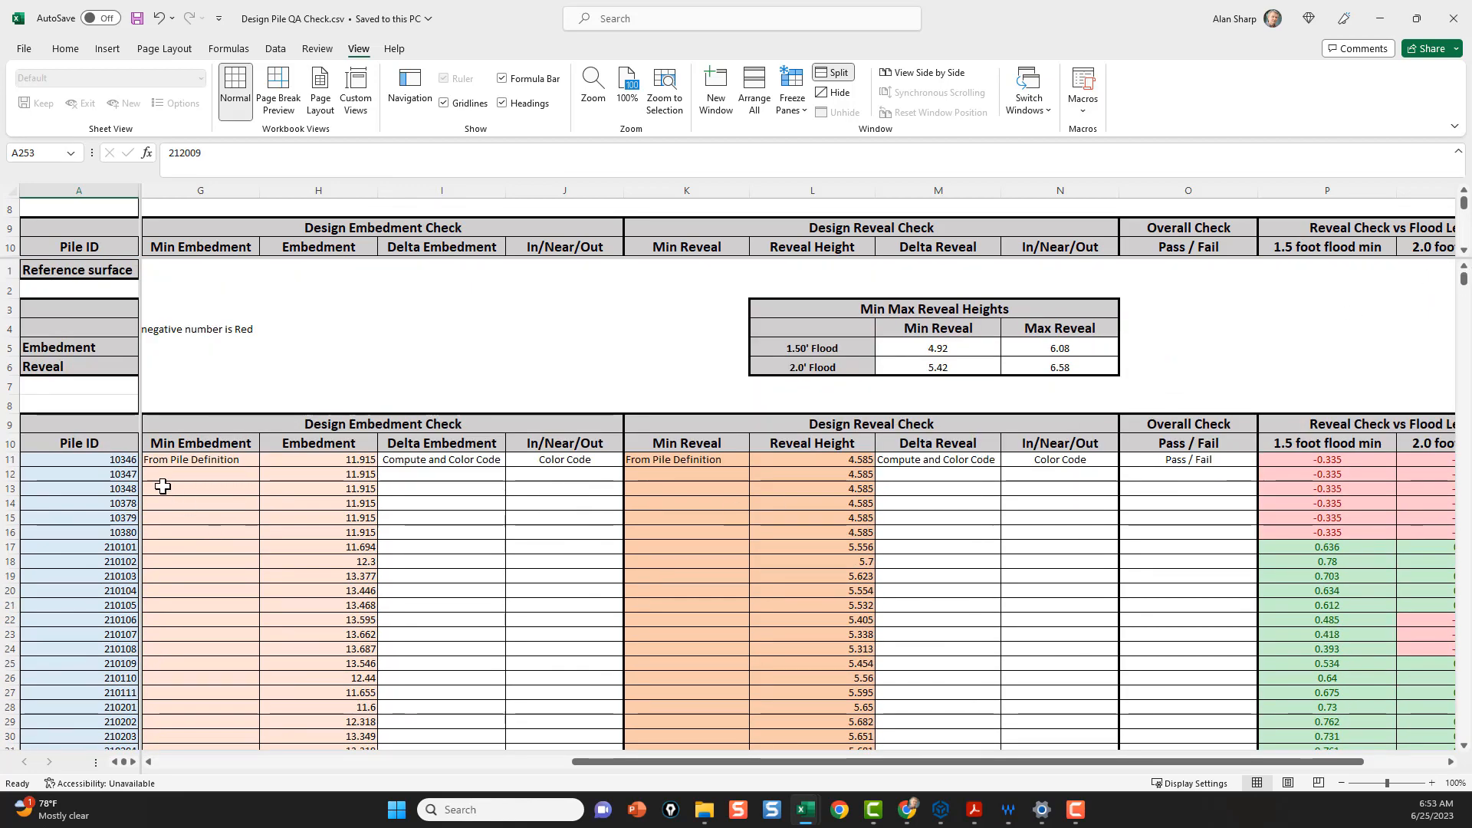
click(334, 347)
key(Home)
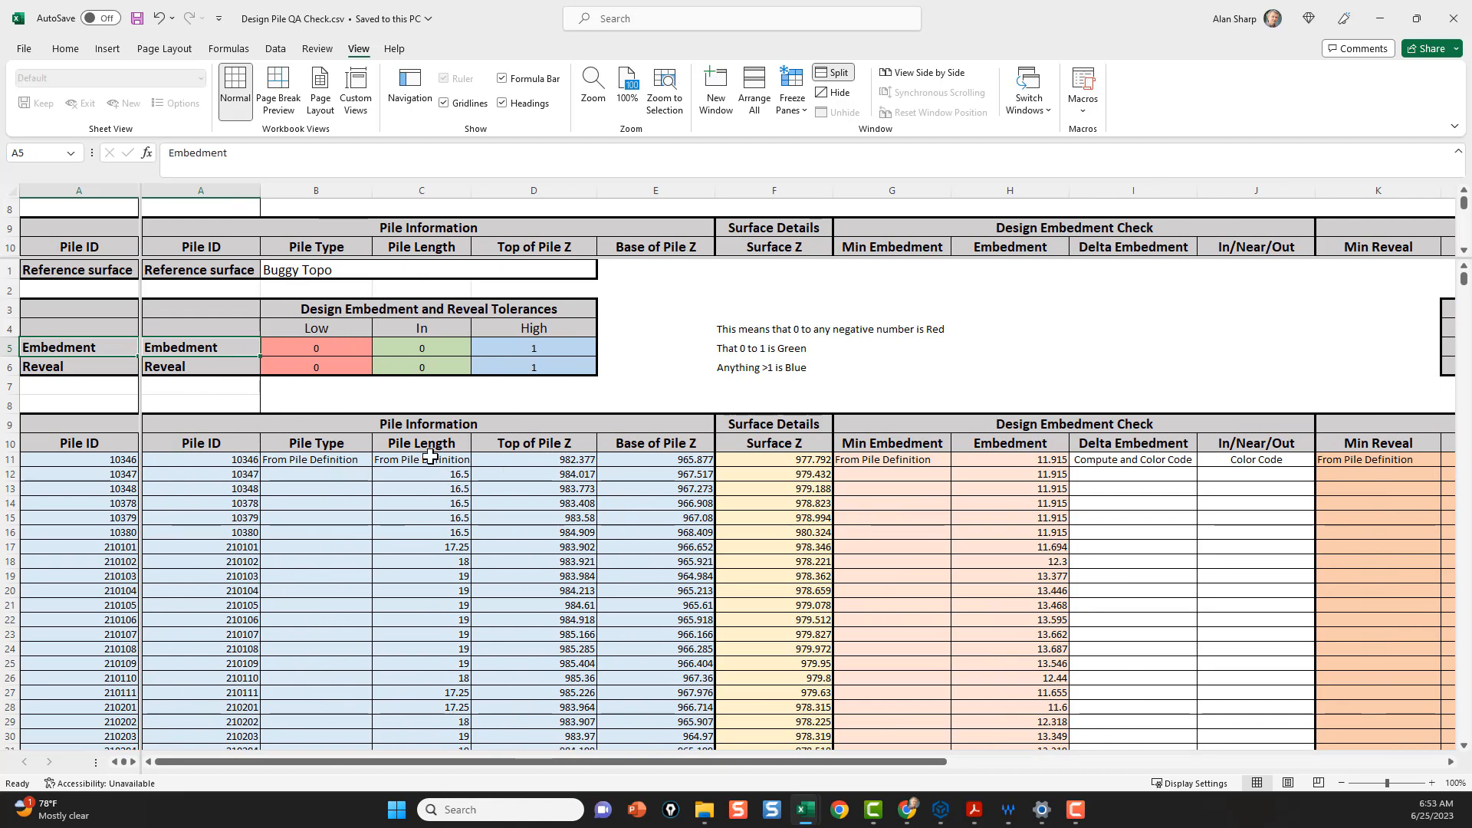
Step: Review the pile length formula and the embedment, reveal, overall and flood level check columns across the first pile rows
click(460, 474)
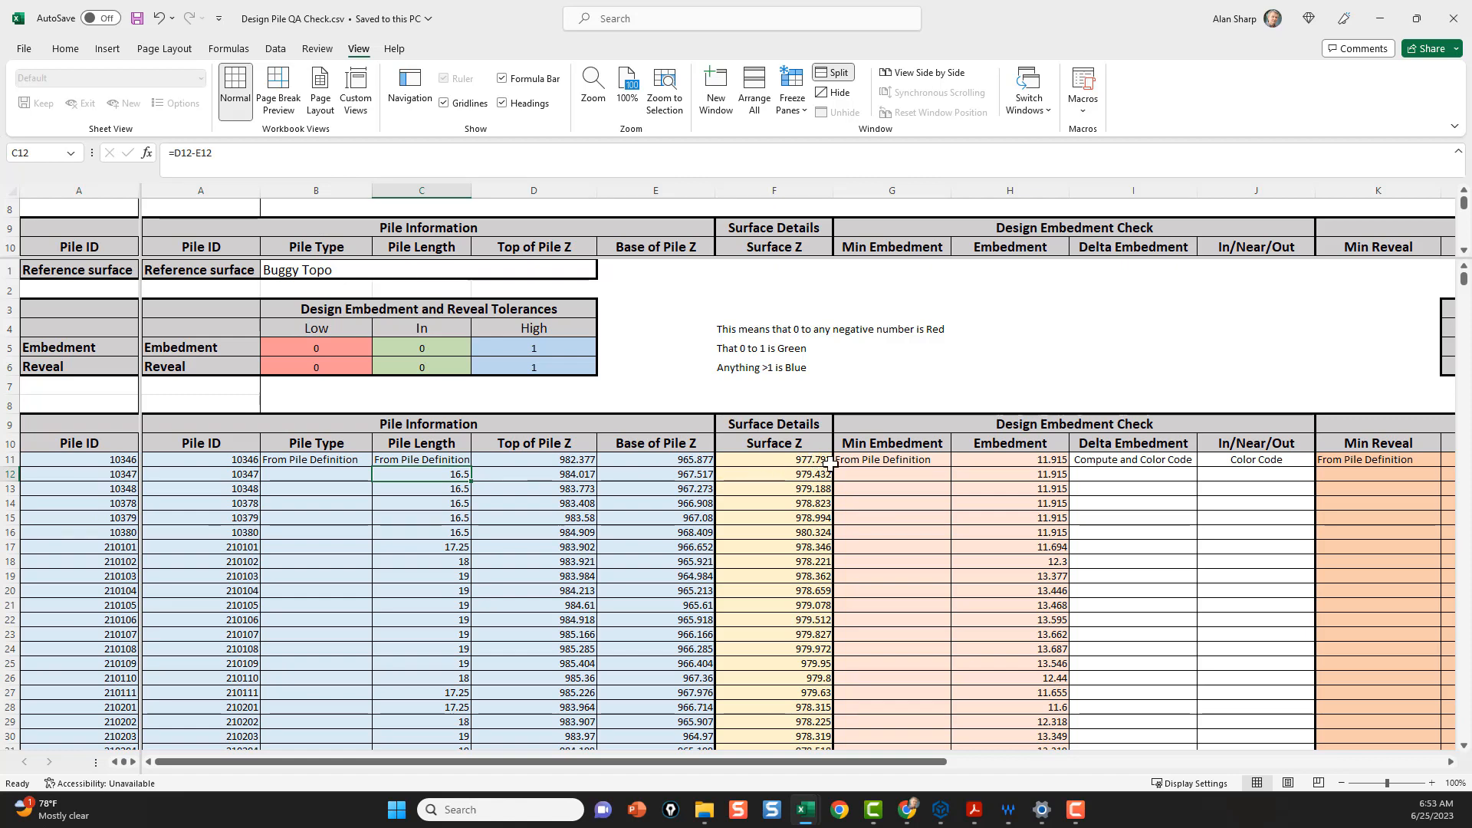
click(1052, 463)
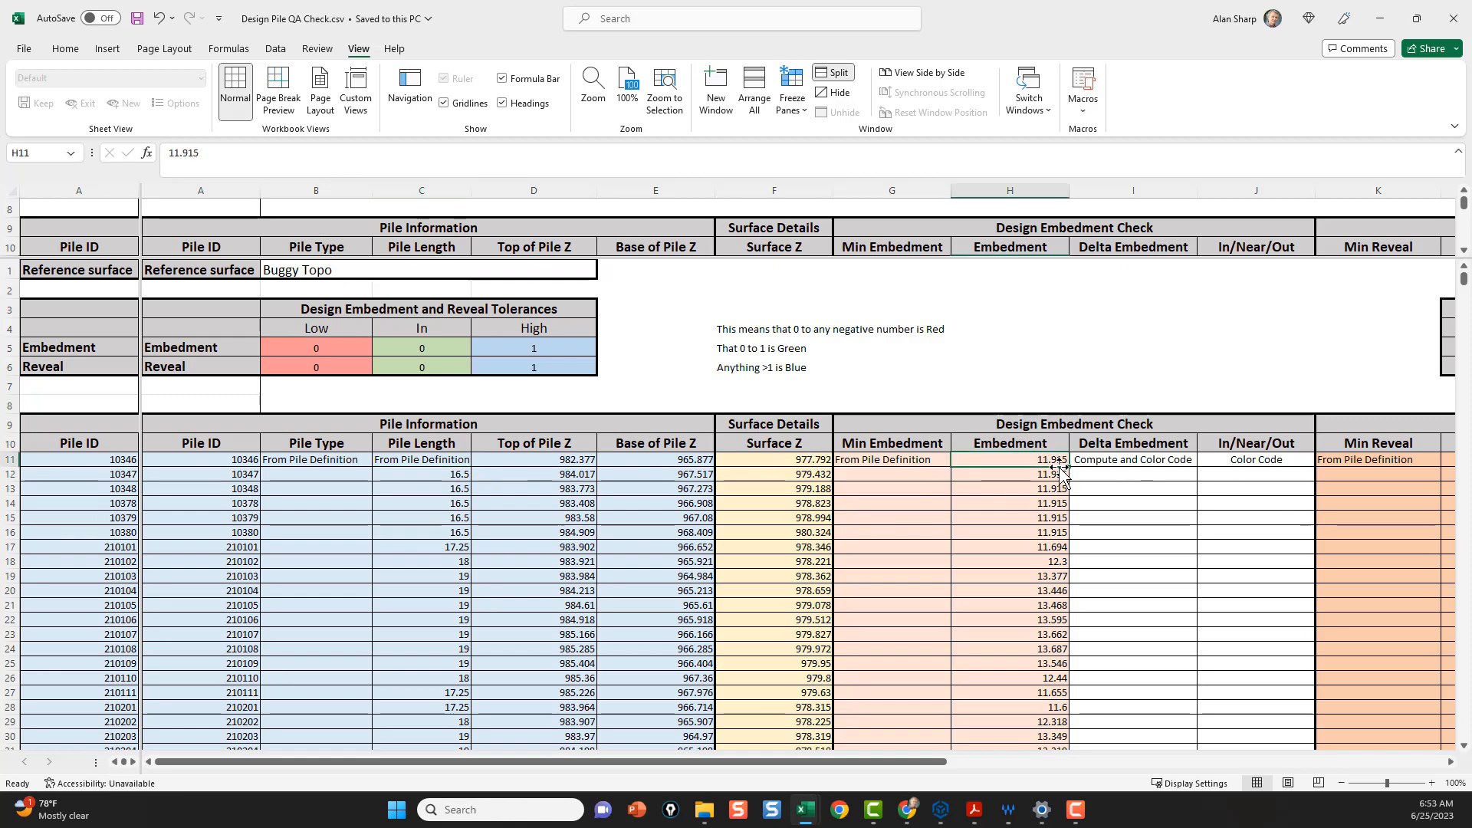
key(Right)
key(Right)
key(Right)
key(Right)
key(Right)
key(Right)
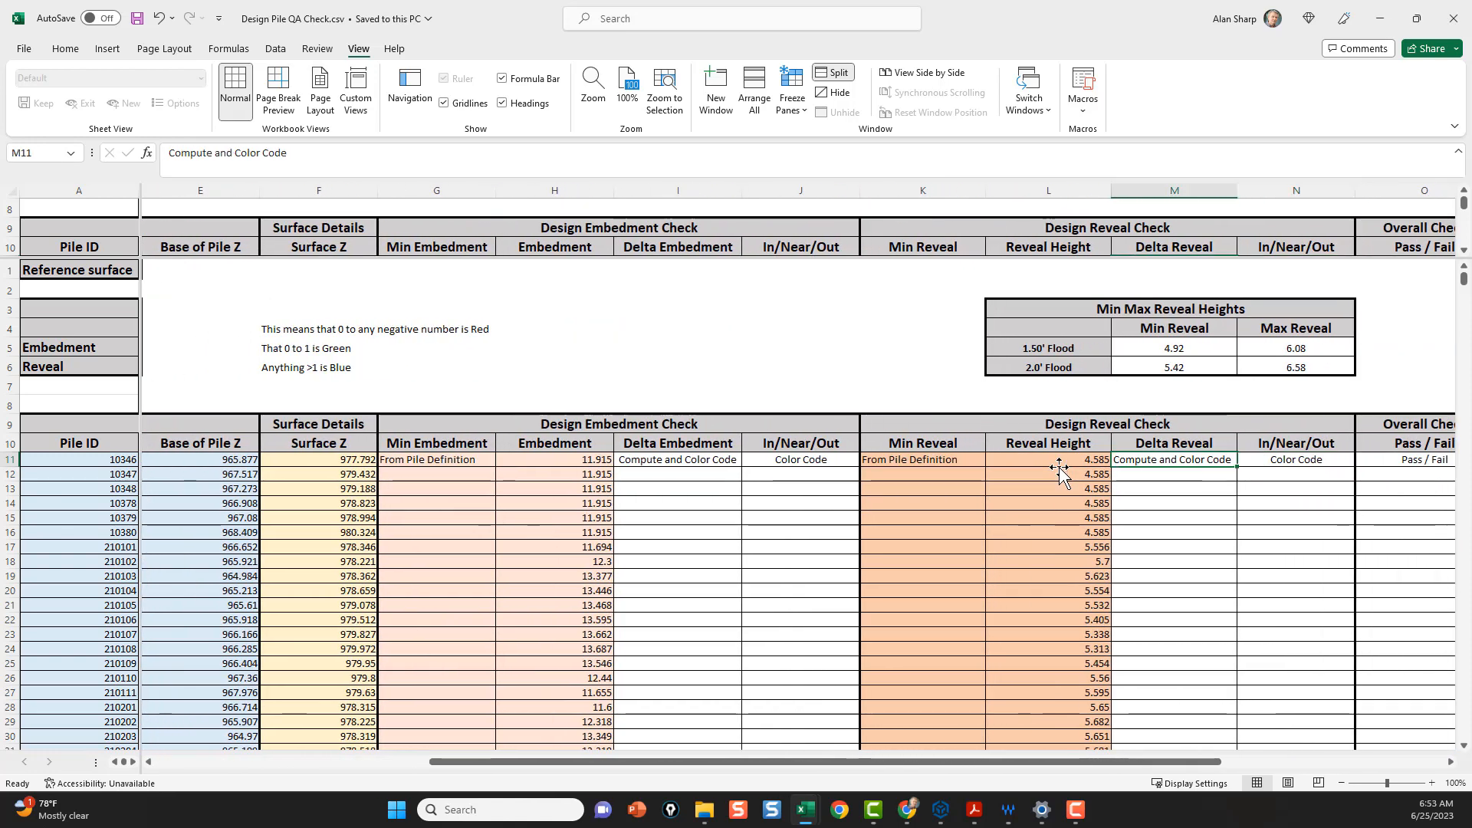
key(Right)
key(Right)
key(Right)
key(Right)
key(Right)
key(Left)
key(Left)
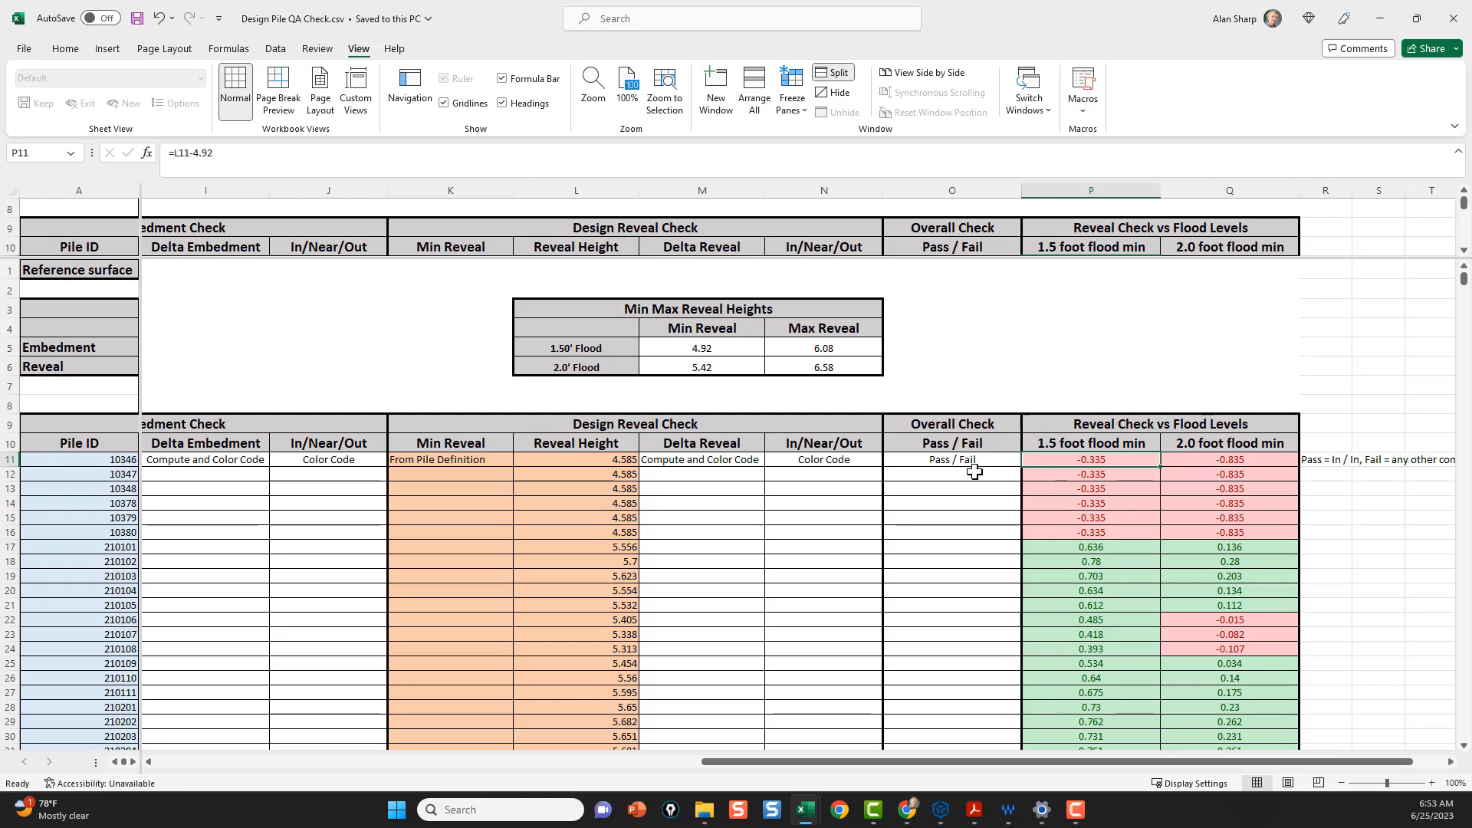
Step: Compare the minimum reveal heights in the Min Max Reveal Heights table with the 1.5 foot flood min checks of the first piles
click(706, 350)
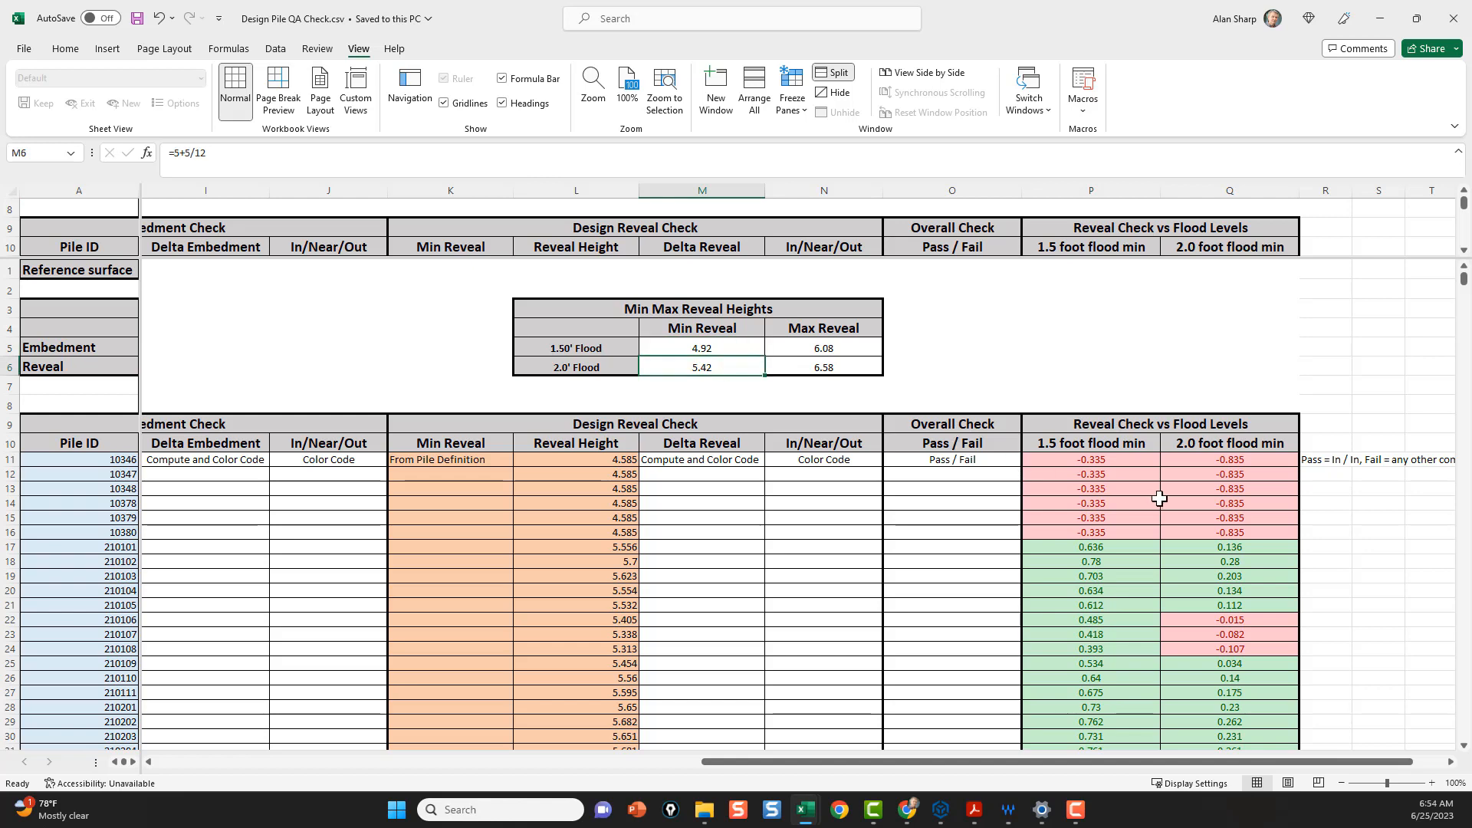
drag(1104, 460, 1120, 532)
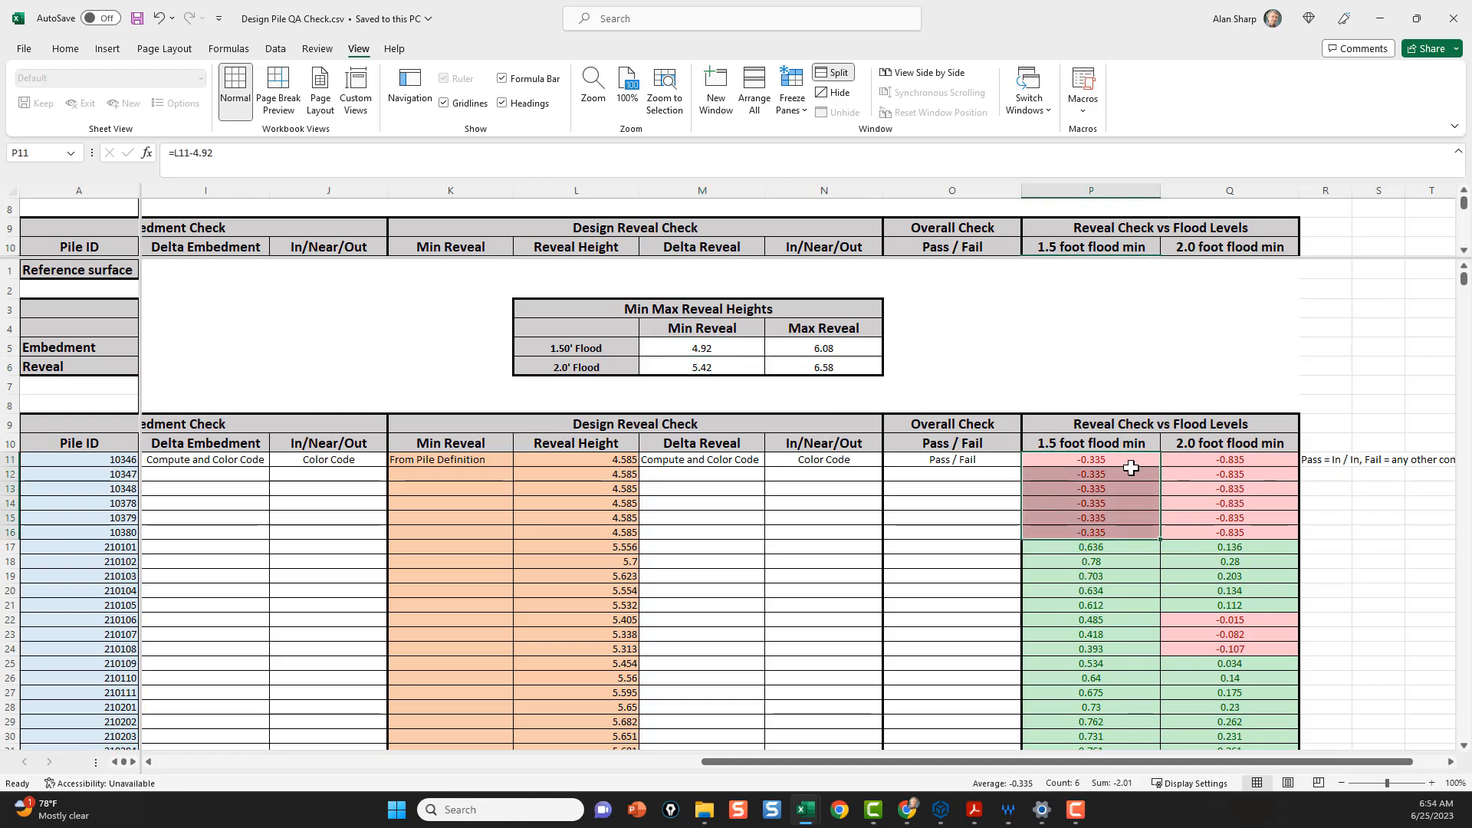
click(706, 347)
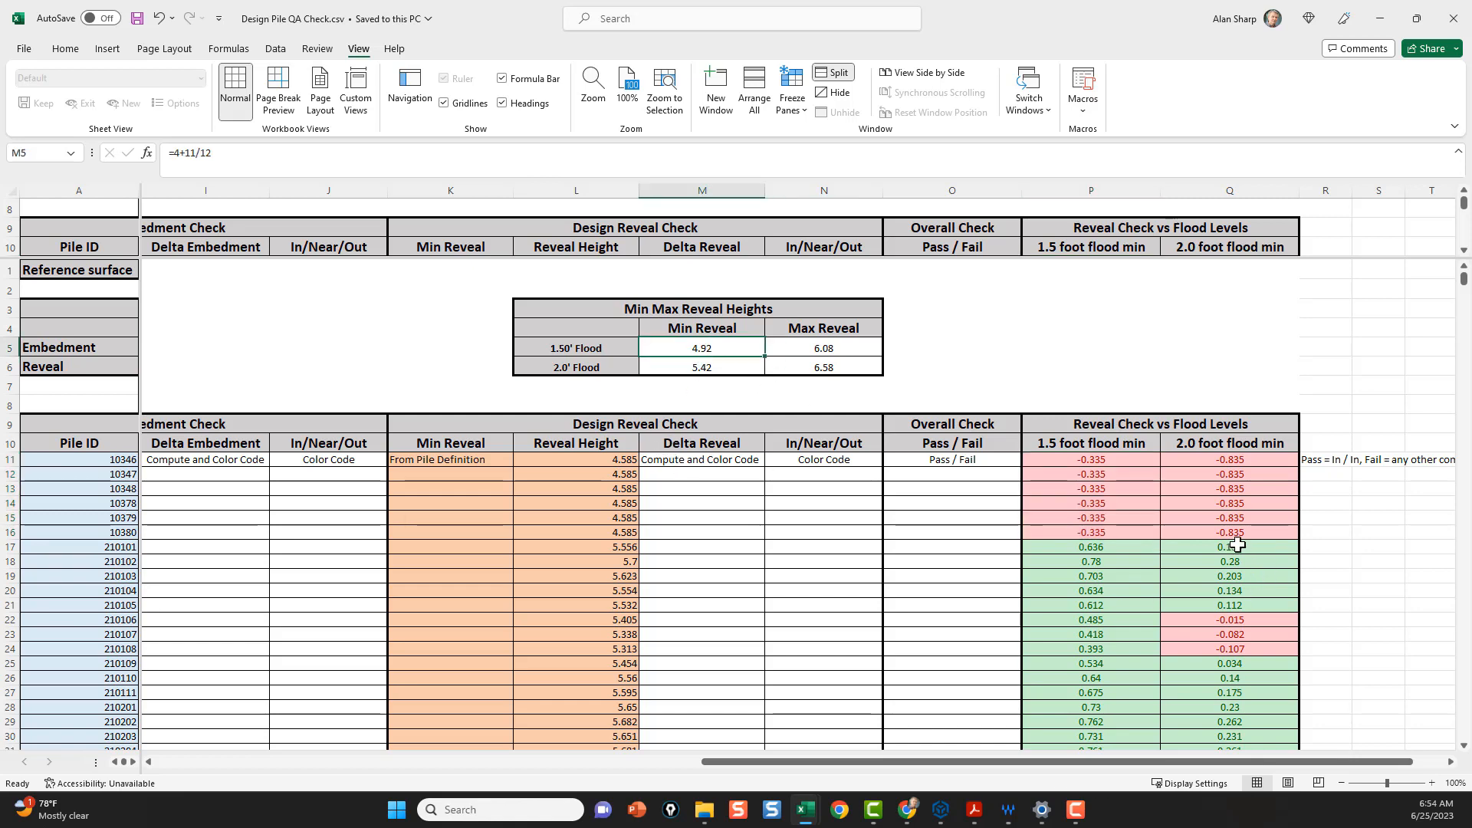
click(1096, 463)
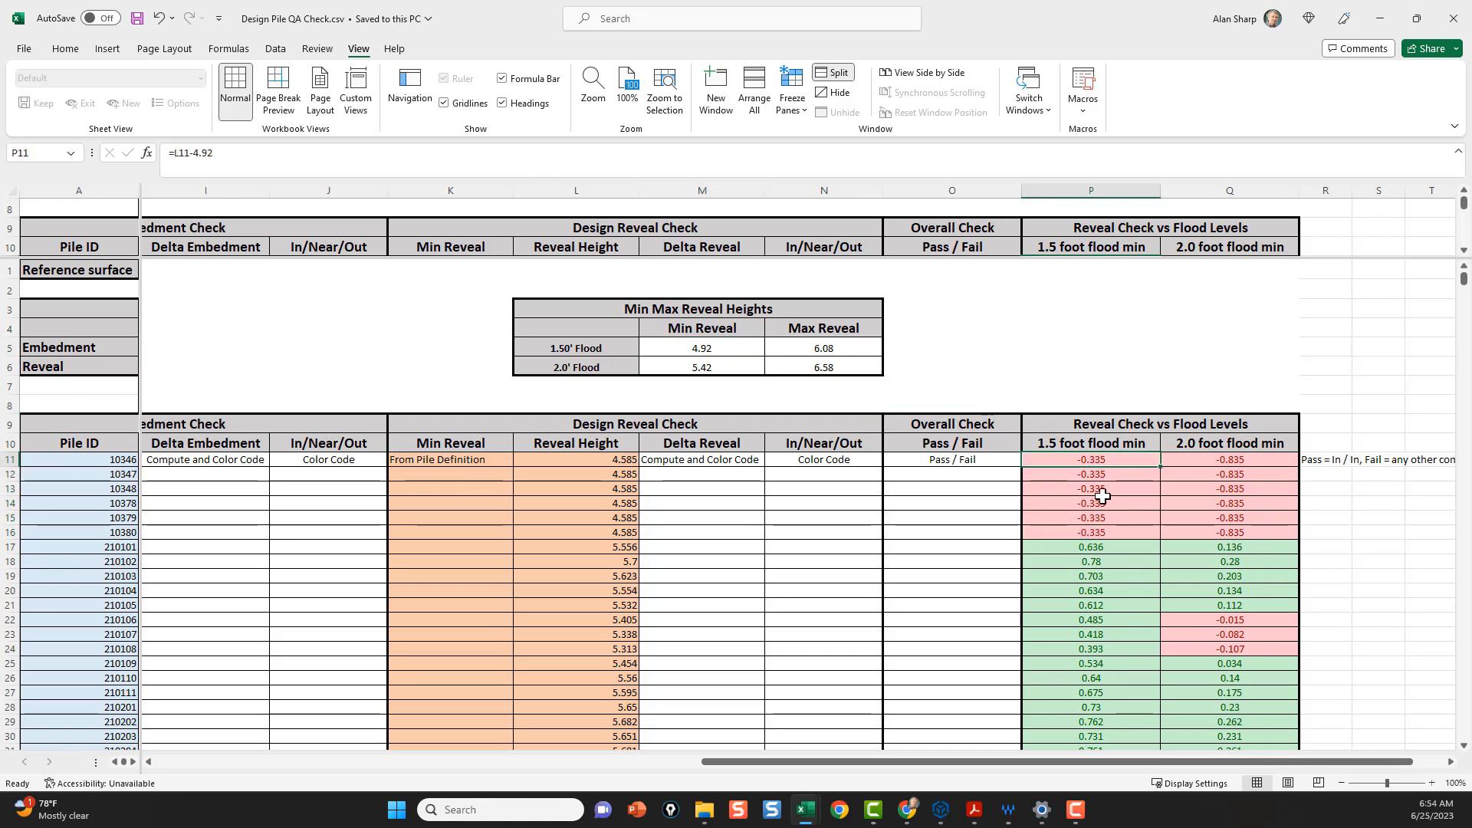
drag(1095, 549, 1094, 607)
drag(1106, 466, 1108, 535)
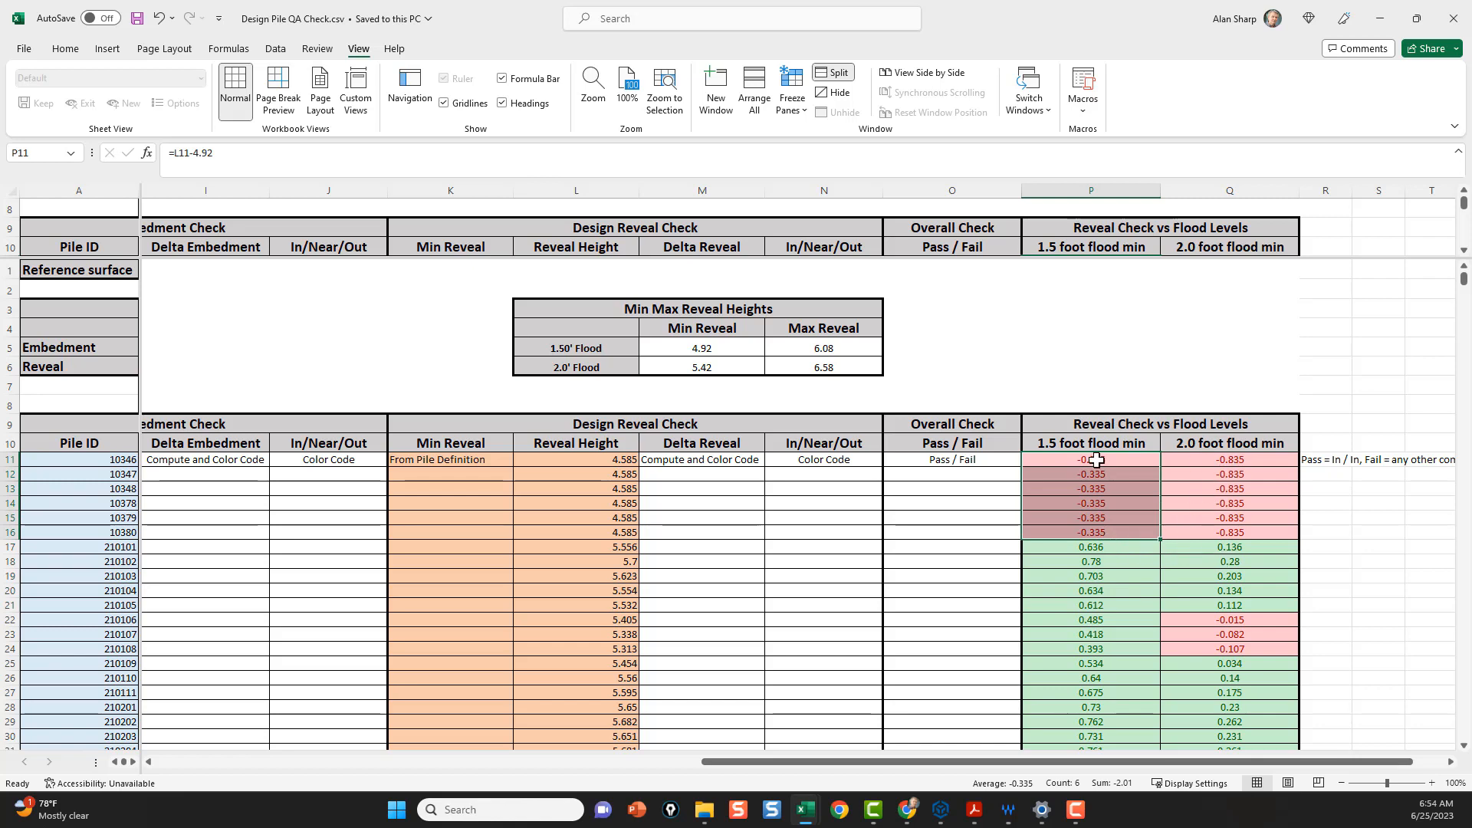
Step: Examine the 2.0 foot flood min reveal checks down the pile list from row 17
drag(1234, 549, 1231, 611)
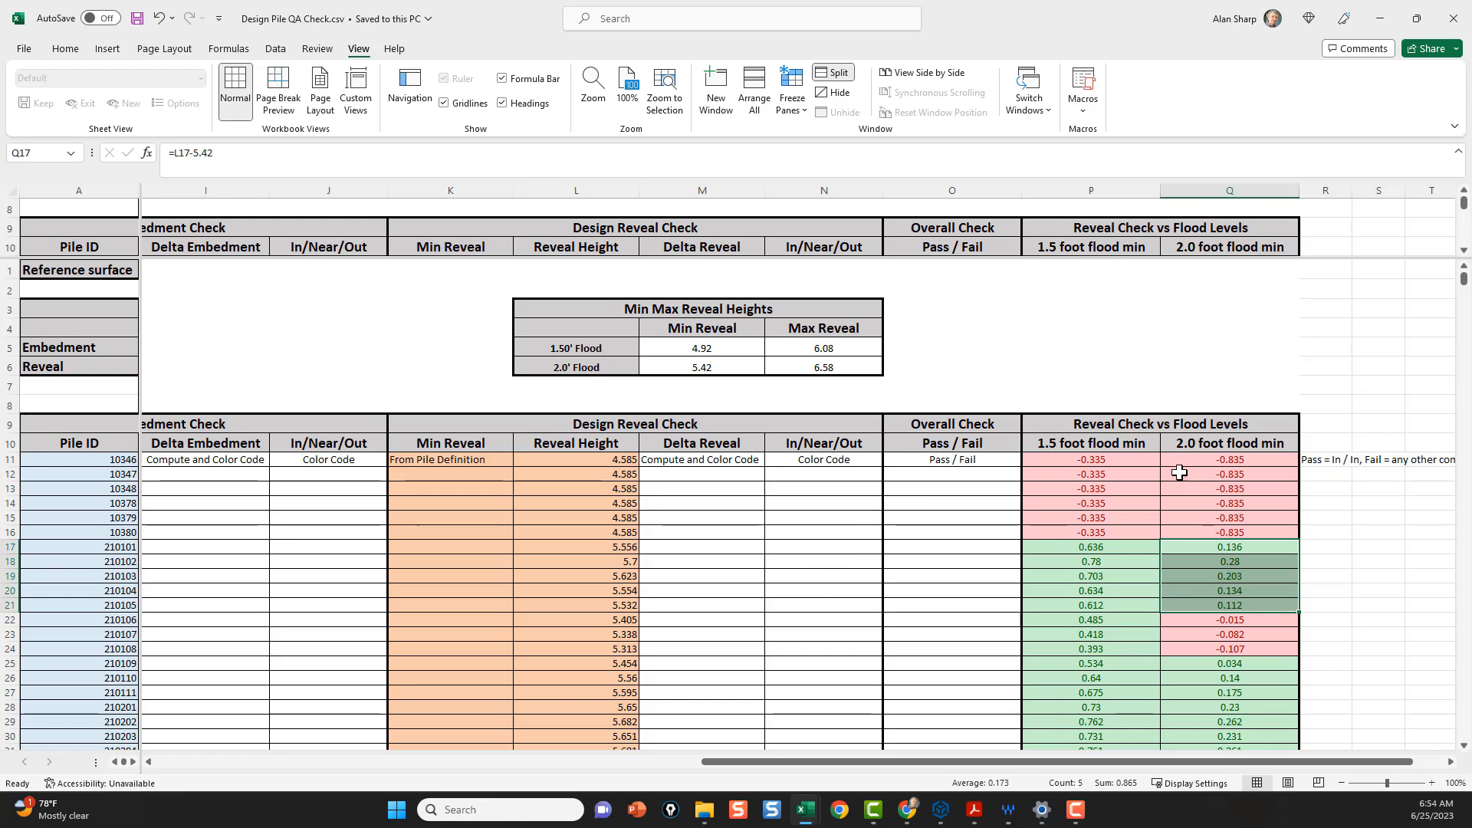
scroll(1108, 589, down, 7)
scroll(1100, 592, up, 1)
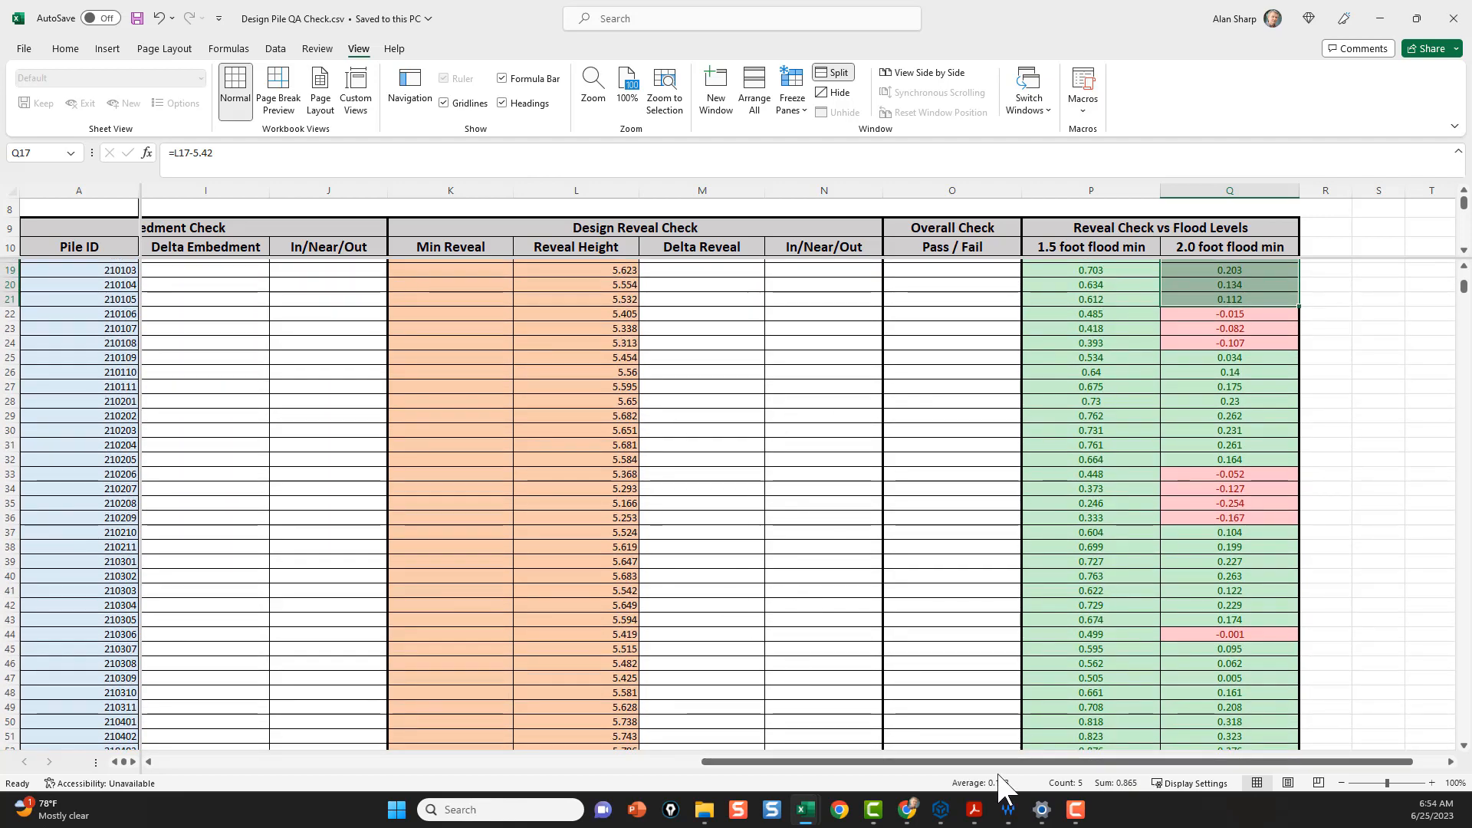
Step: Review the pile lengths, elevations, surface Z and embedment values down the pile list along with the embedment and reveal tolerances
drag(950, 762, 307, 782)
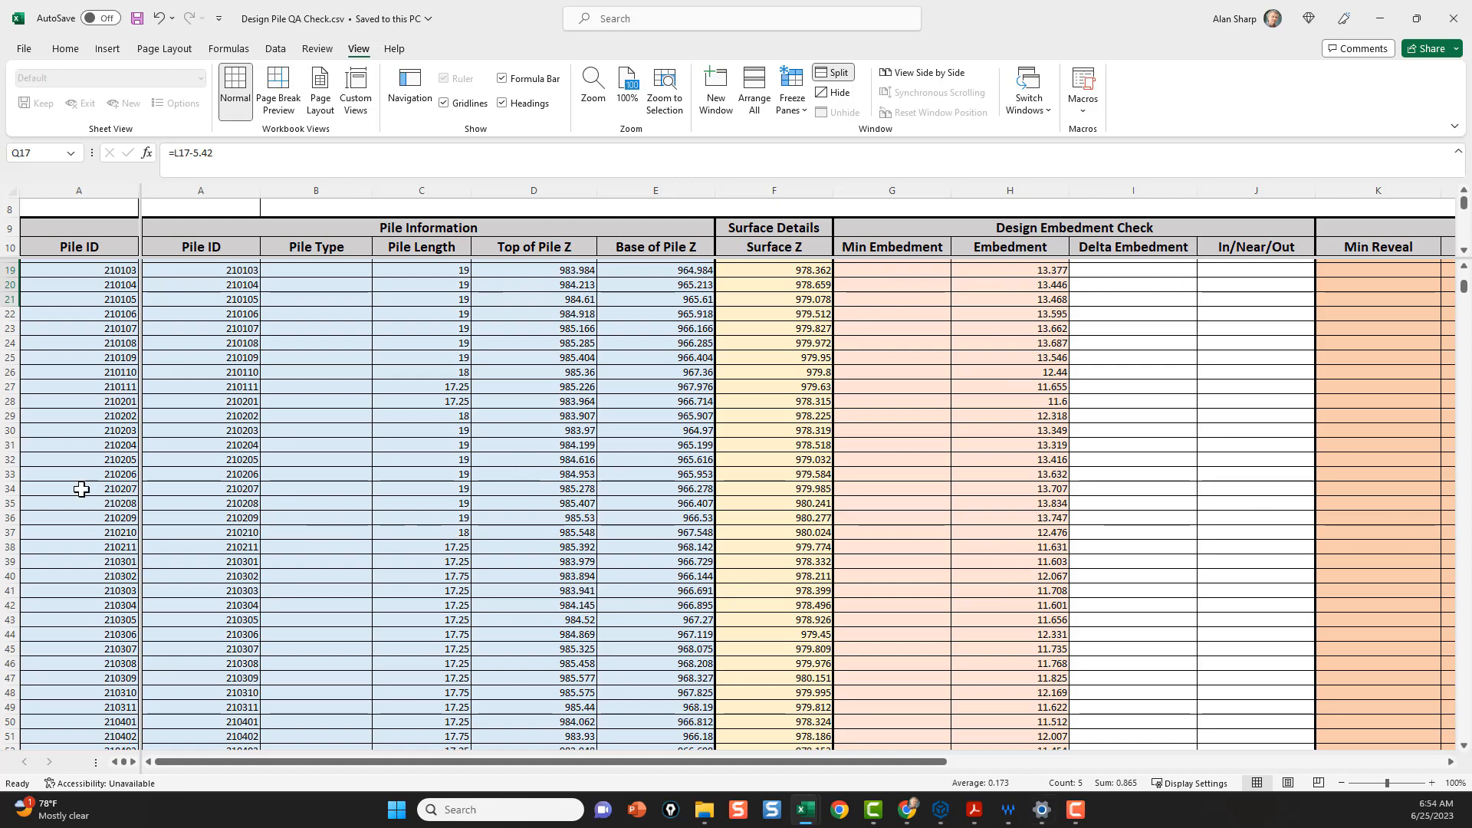
scroll(394, 395, down, 8)
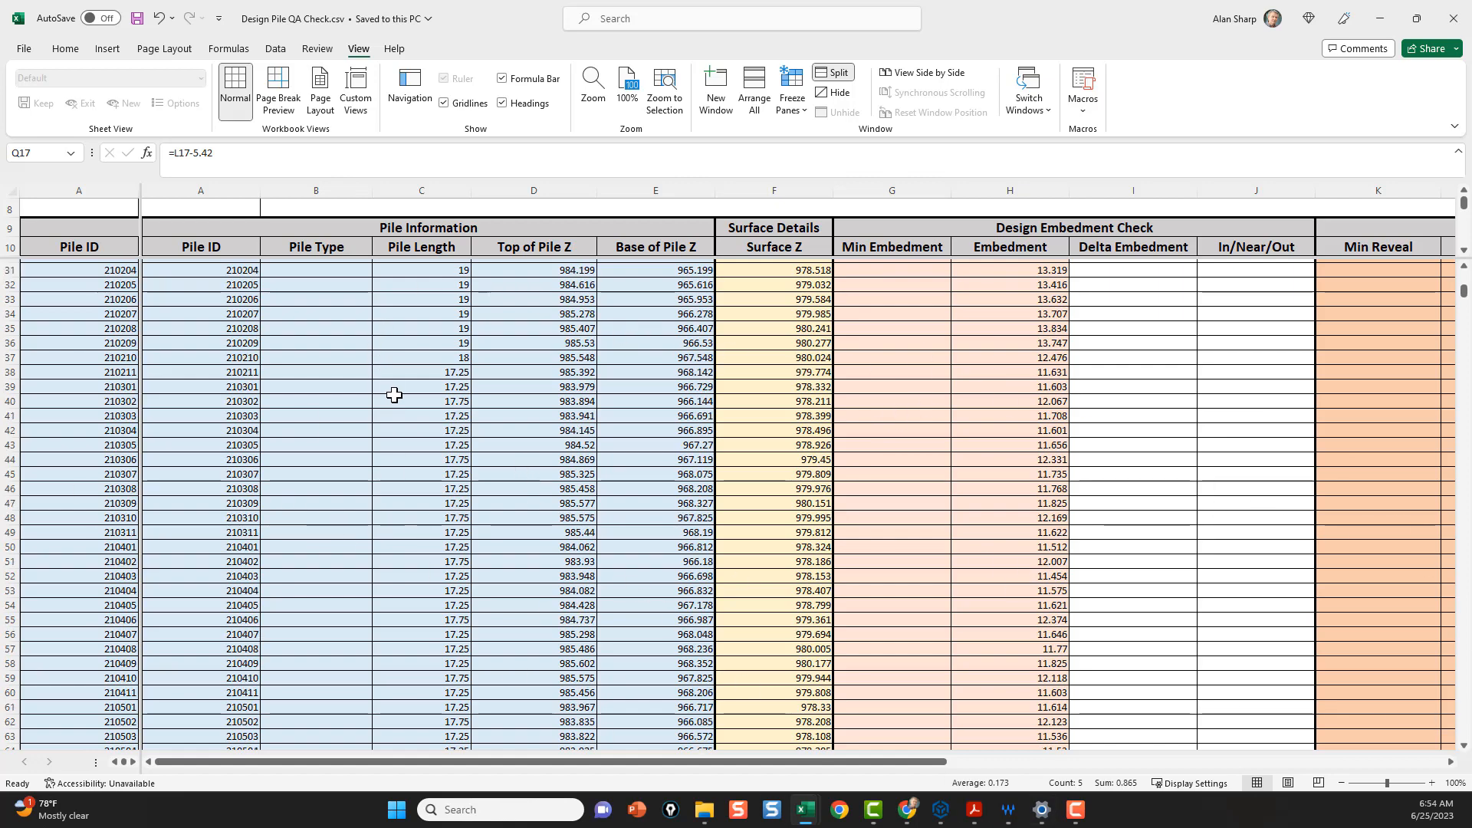
scroll(394, 394, up, 8)
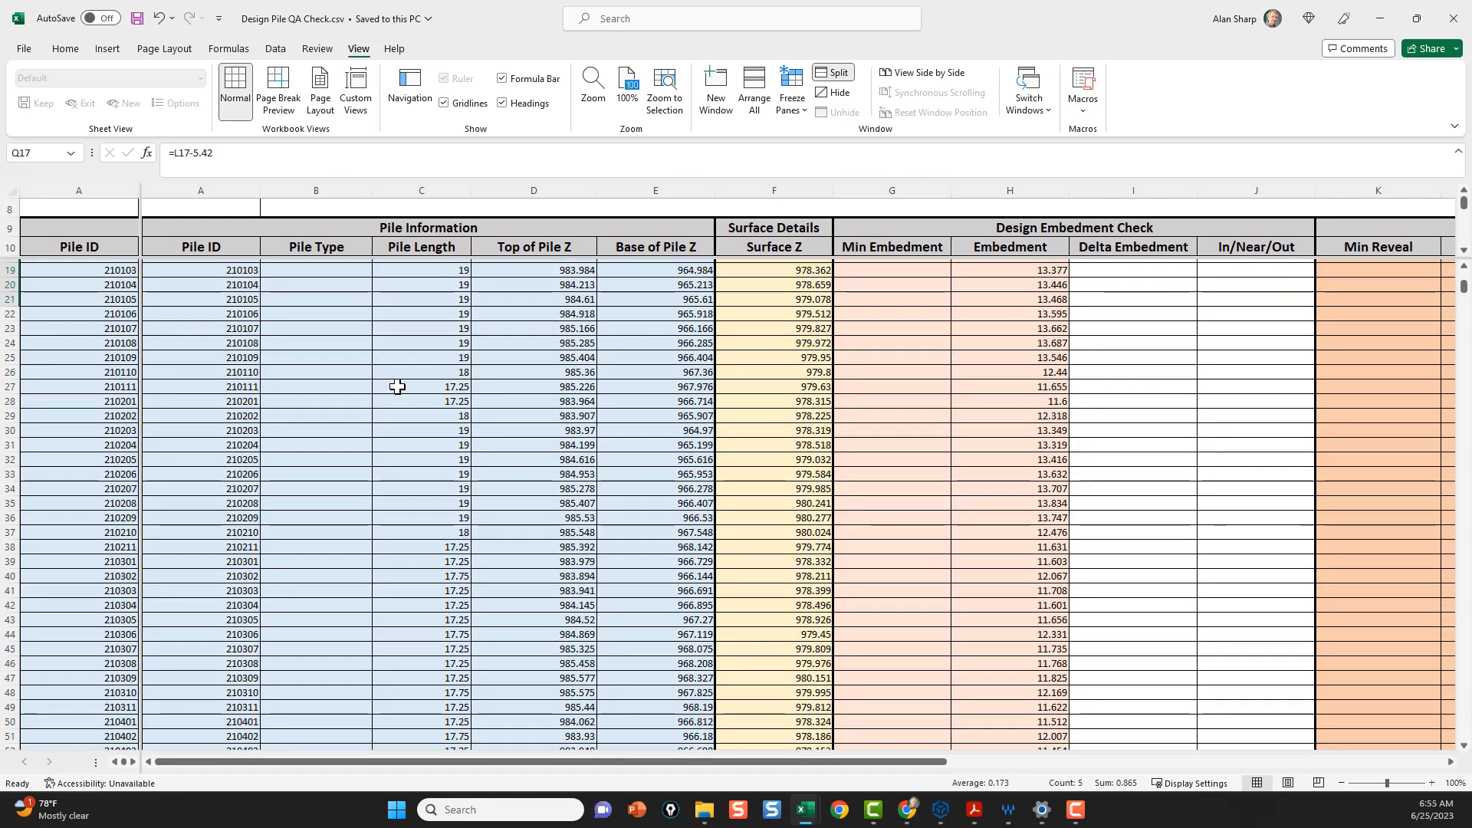
scroll(398, 387, up, 6)
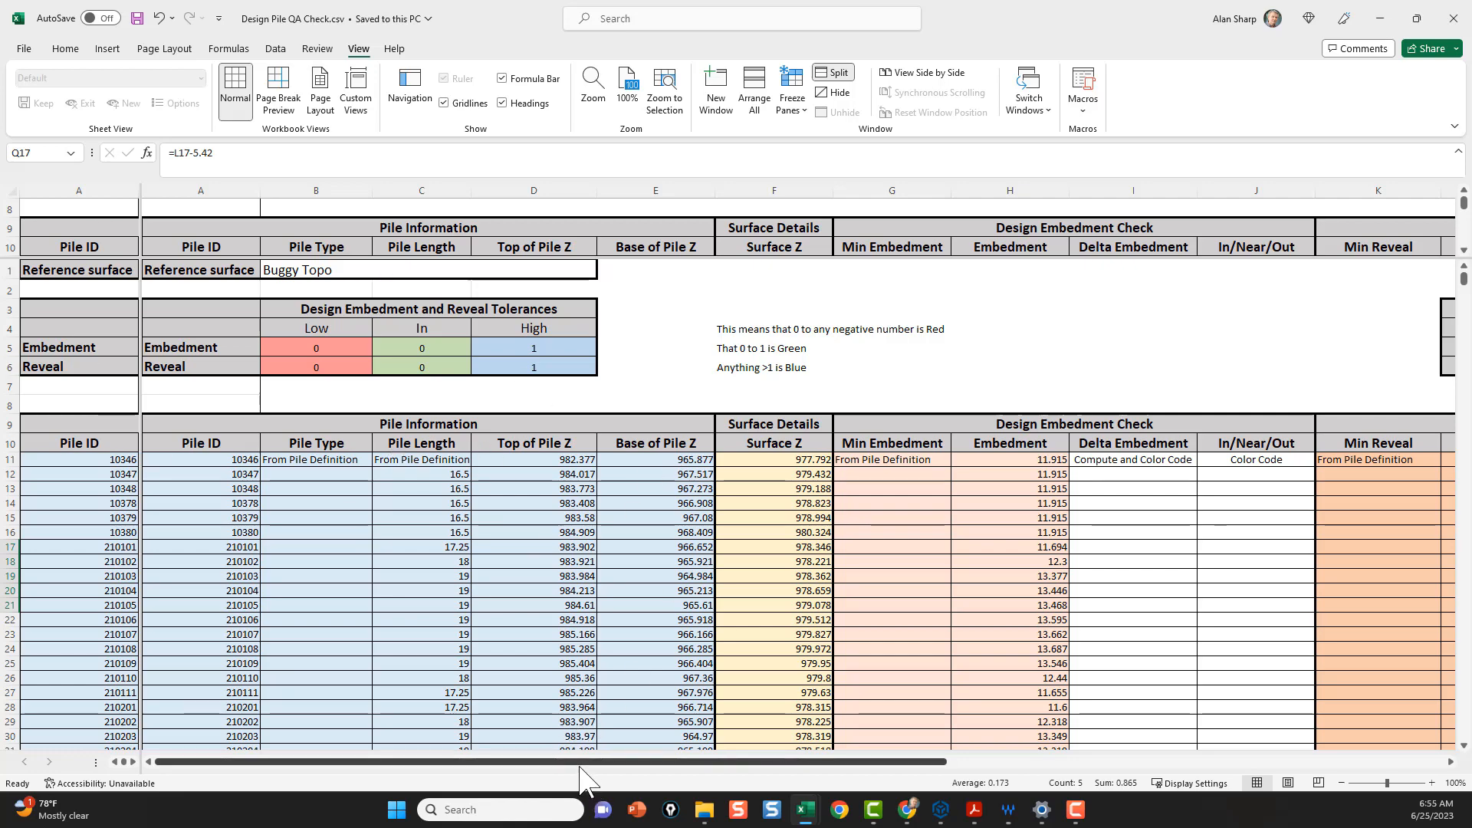
drag(610, 763, 374, 721)
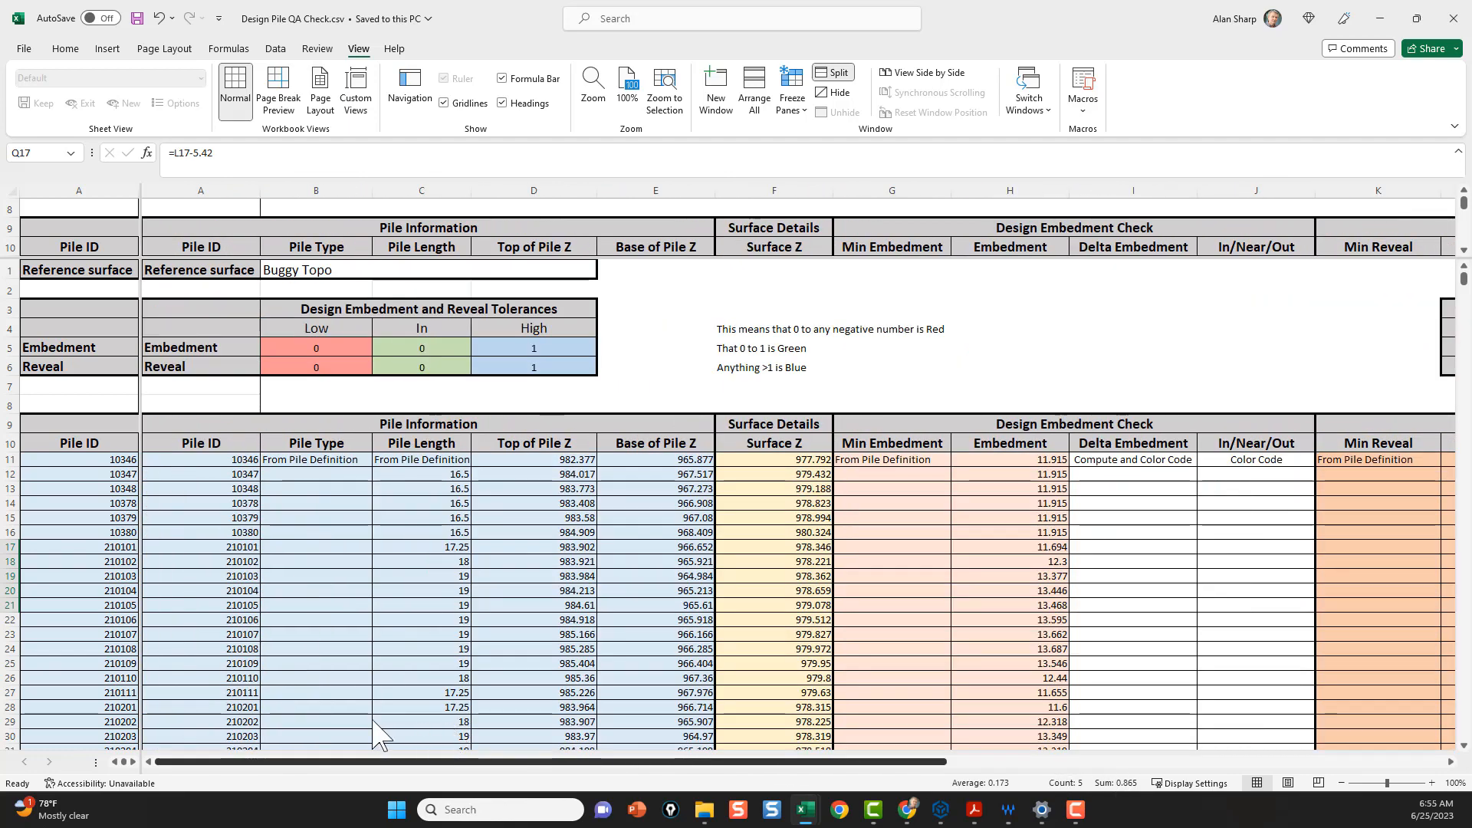
scroll(392, 587, down, 2)
scroll(392, 587, down, 14)
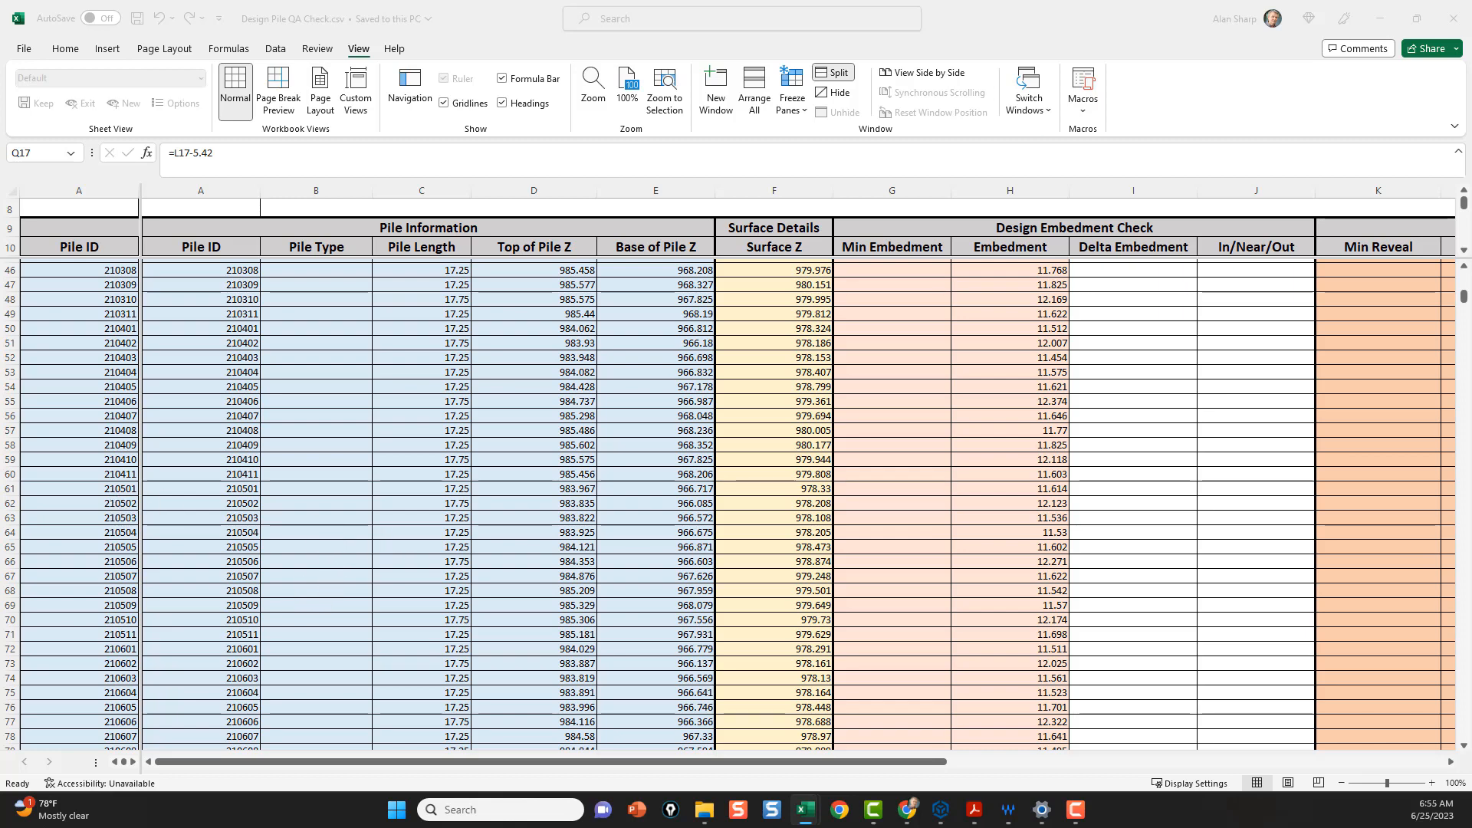
Step: Switch to Trimble Business Center and turn off the display of planned piles for all pile plans from ADD 1 through Block 11
click(1380, 19)
scroll(762, 559, down, 5)
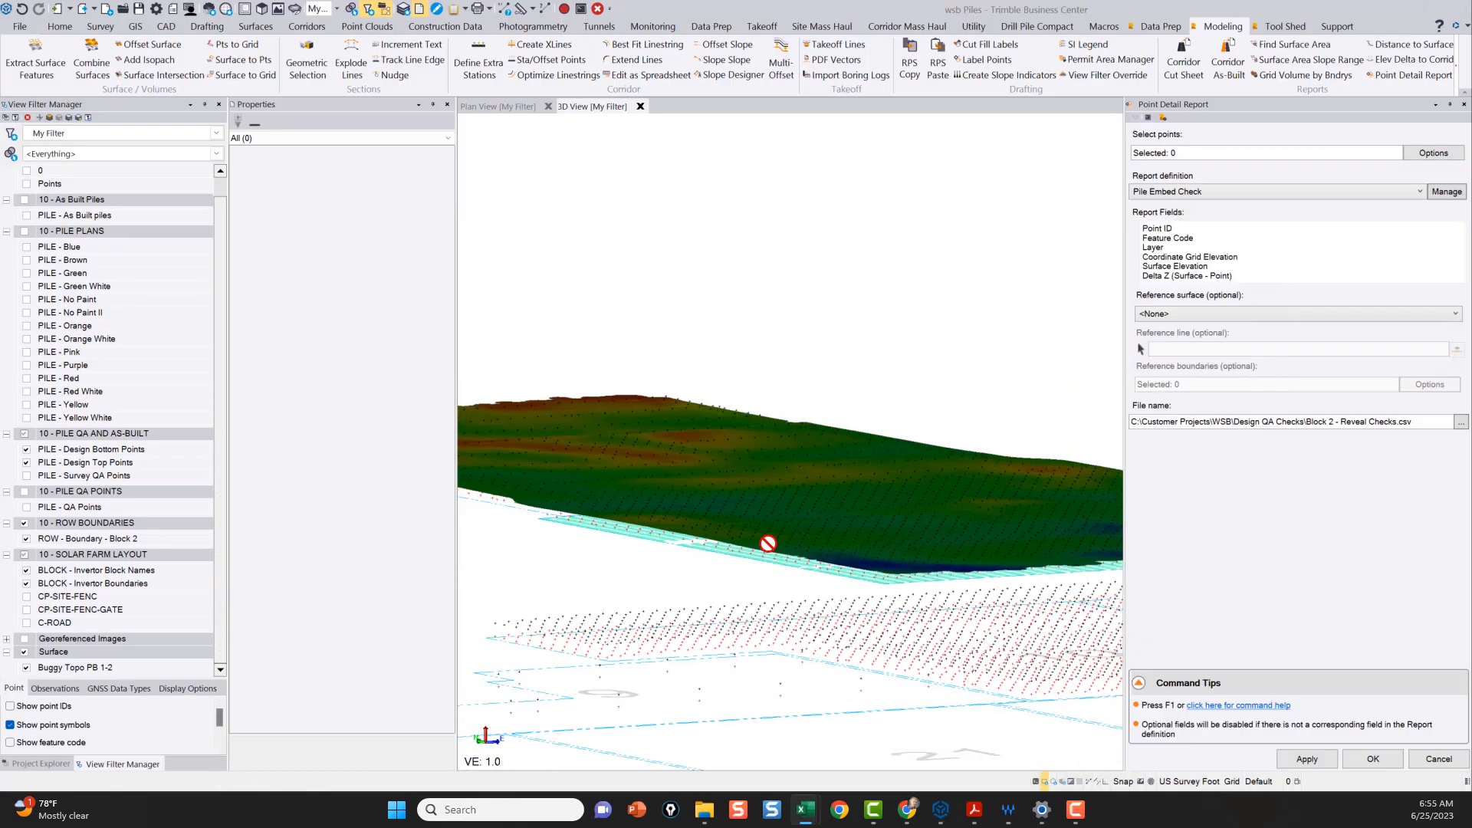
click(39, 764)
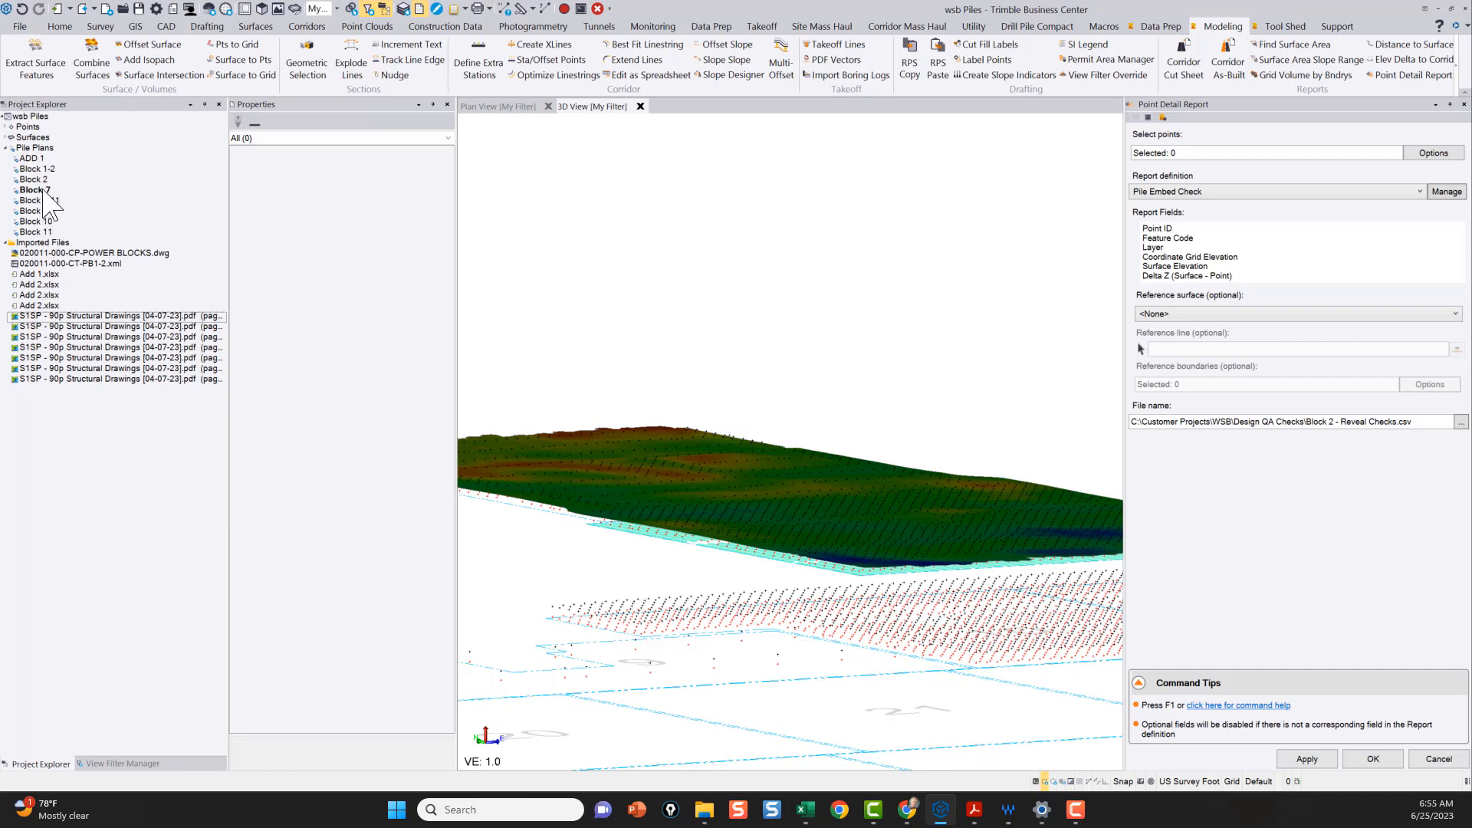
click(43, 190)
click(38, 158)
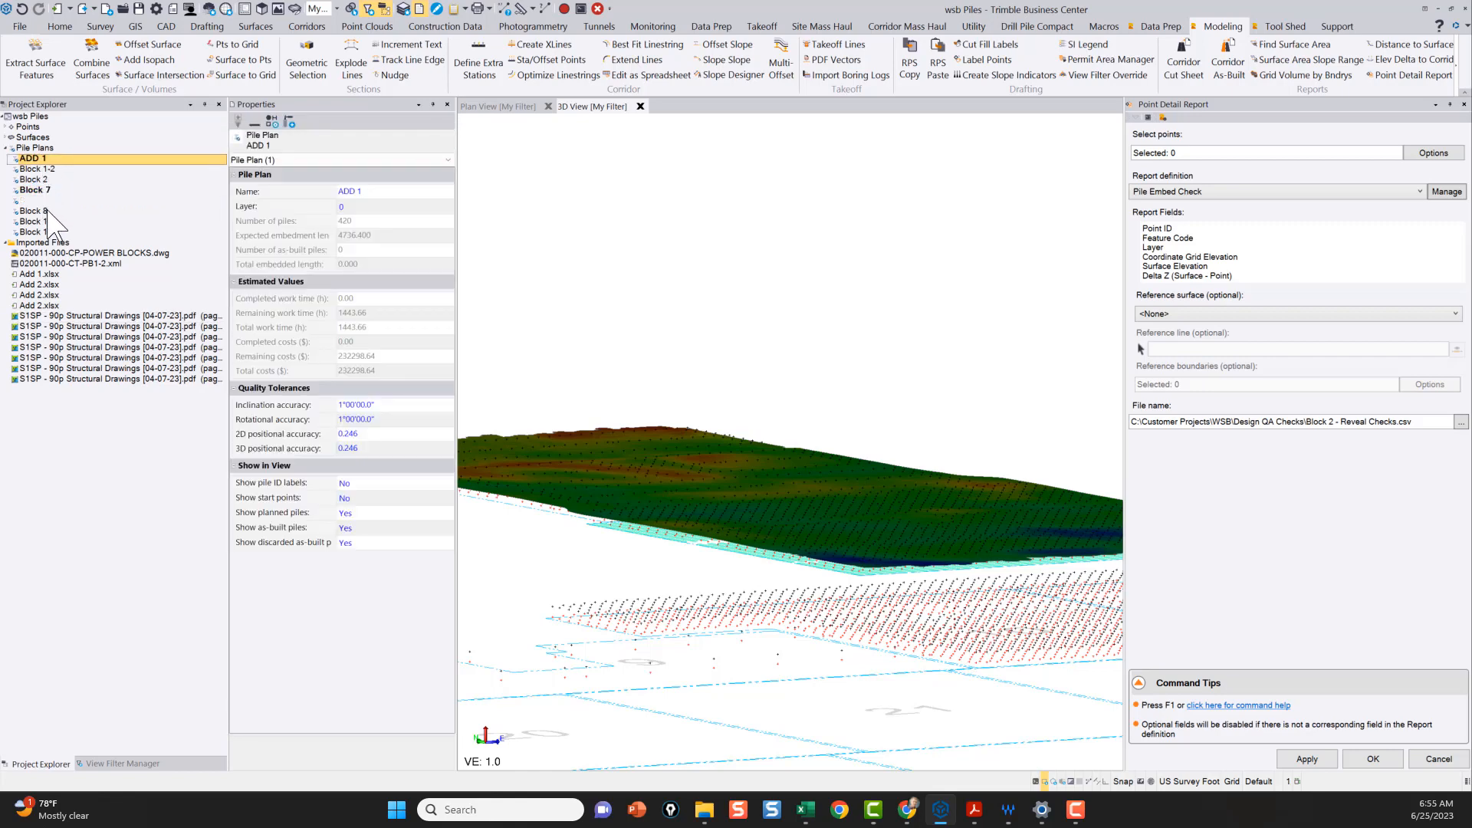
shift+click(45, 230)
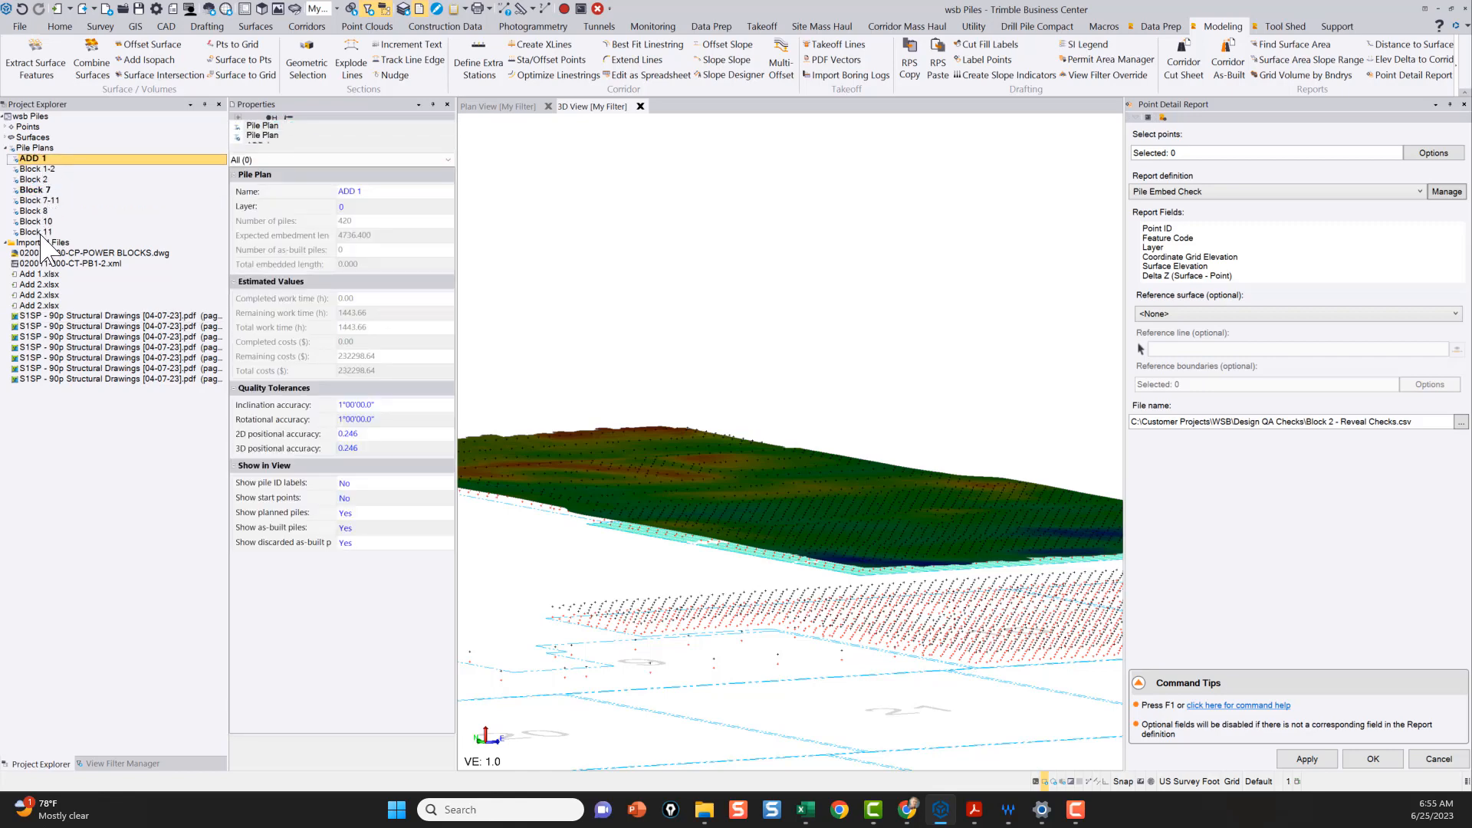
click(368, 505)
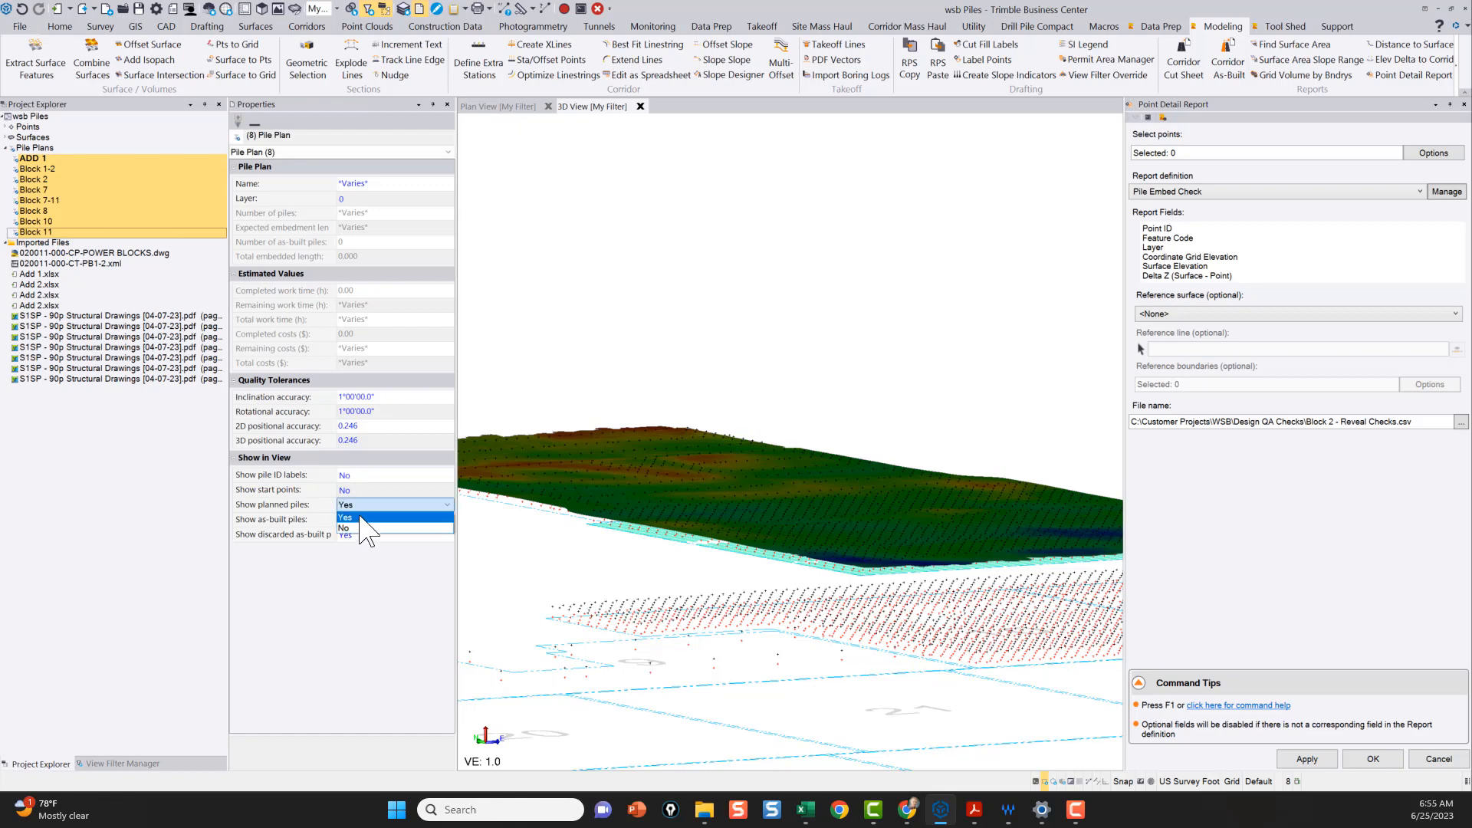
click(357, 537)
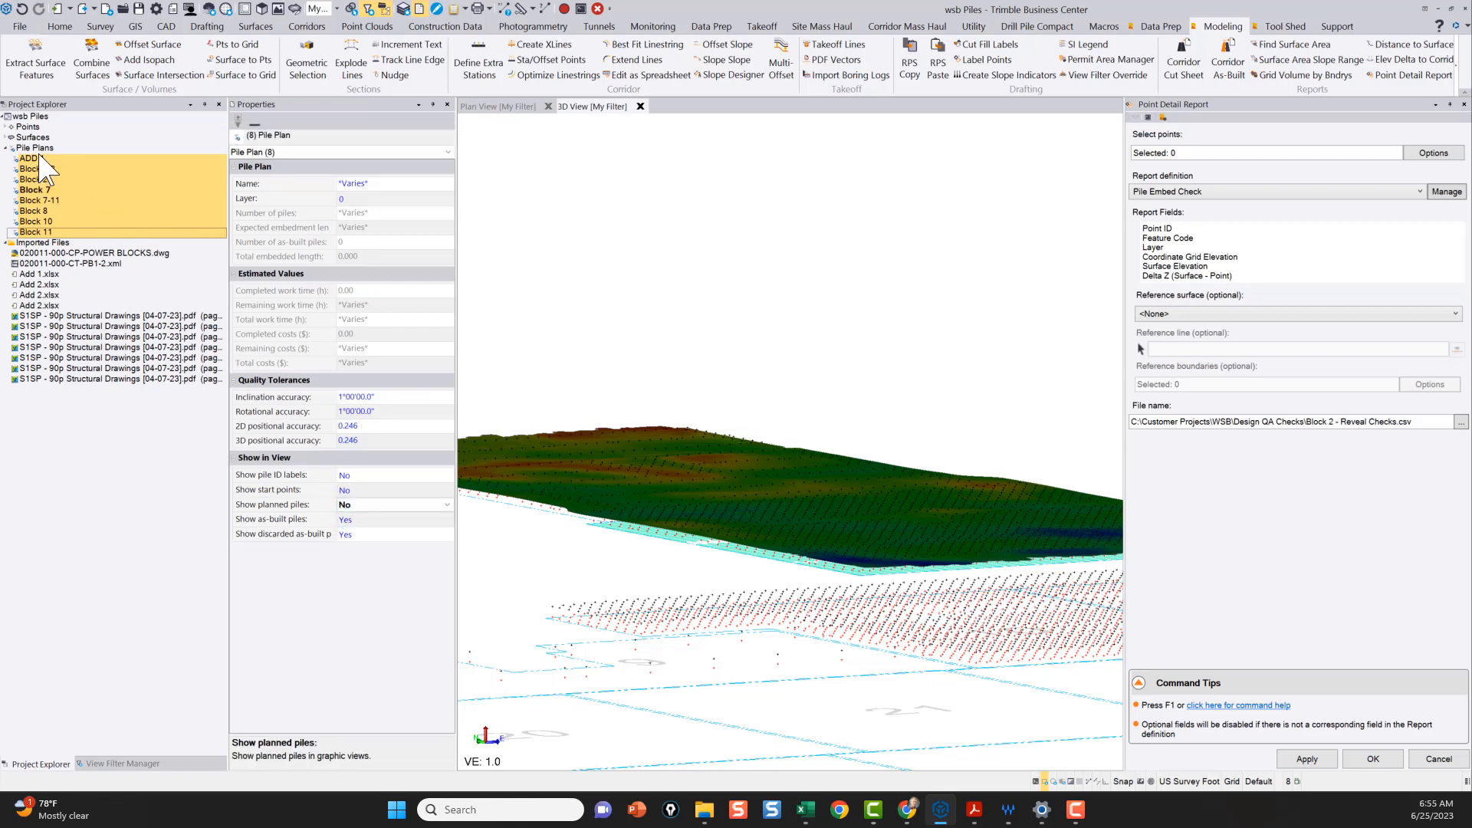
Step: Turn the display of planned piles back on for the Block 2 pile plan only
click(34, 178)
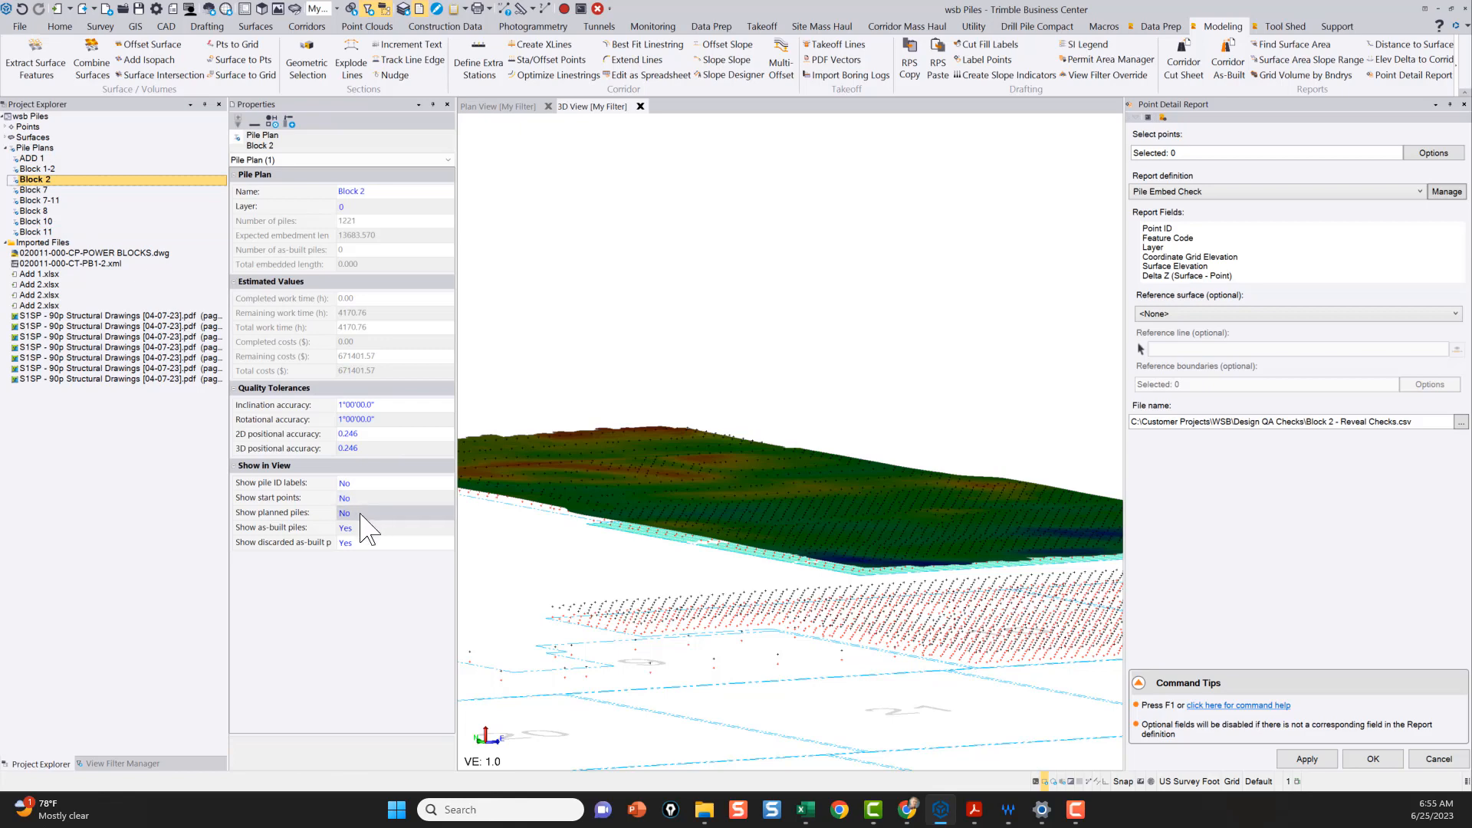
click(370, 512)
click(357, 522)
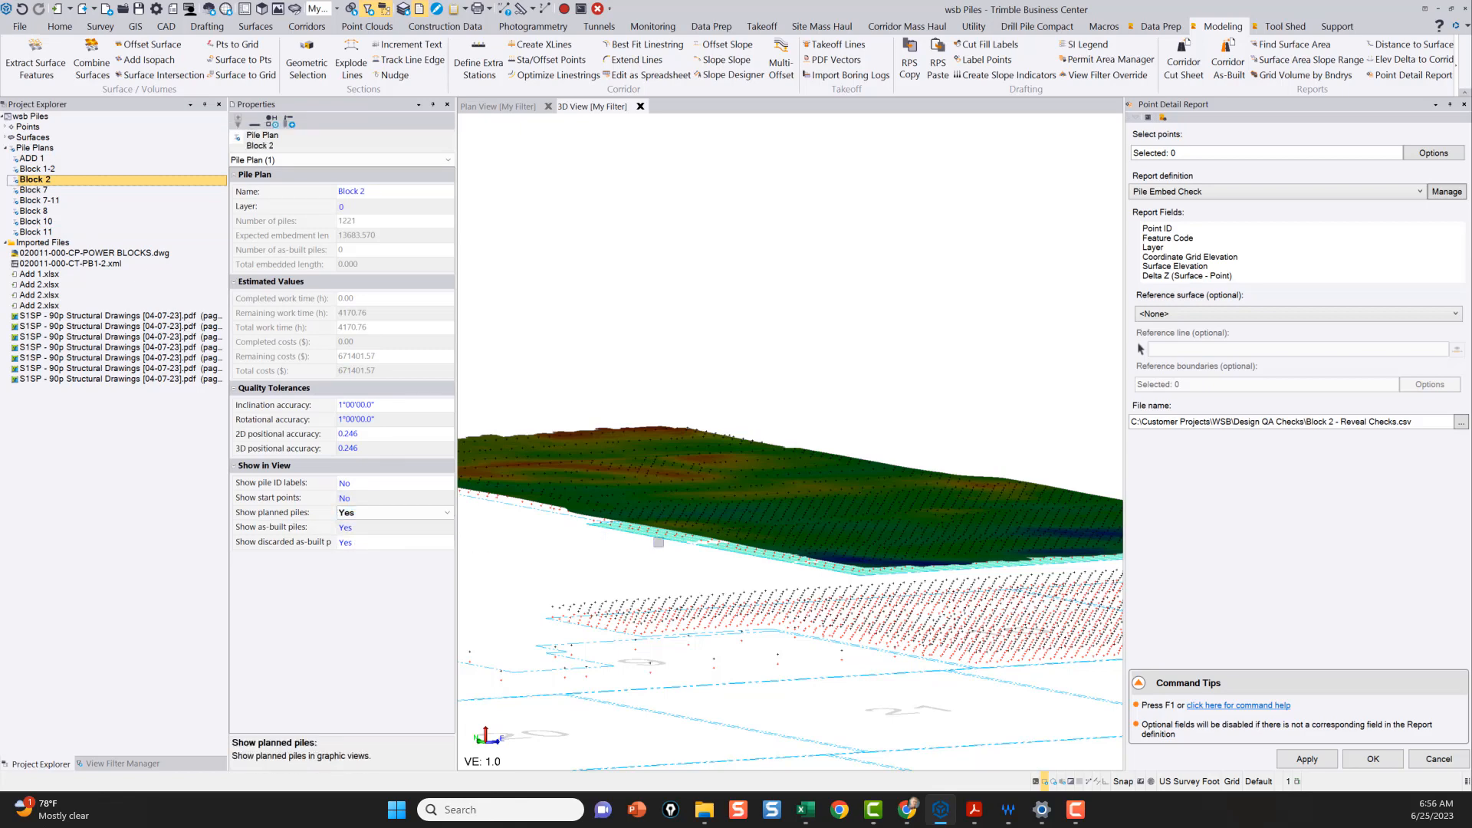
Step: Hide the surface, row boundary and solar farm layout layer groups and the PILE - Design Bottom Points layer in the view filter
click(121, 763)
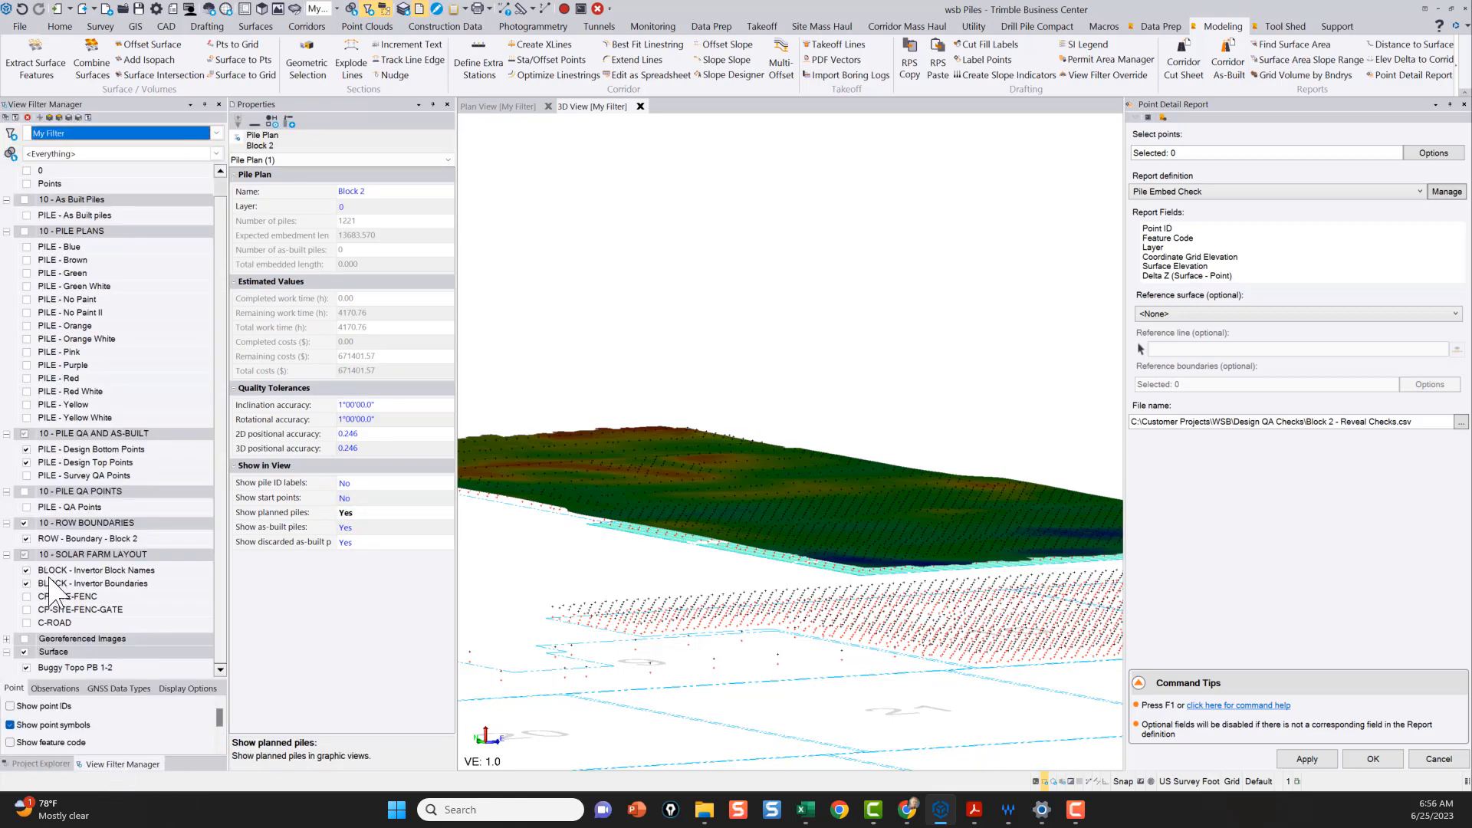
click(24, 651)
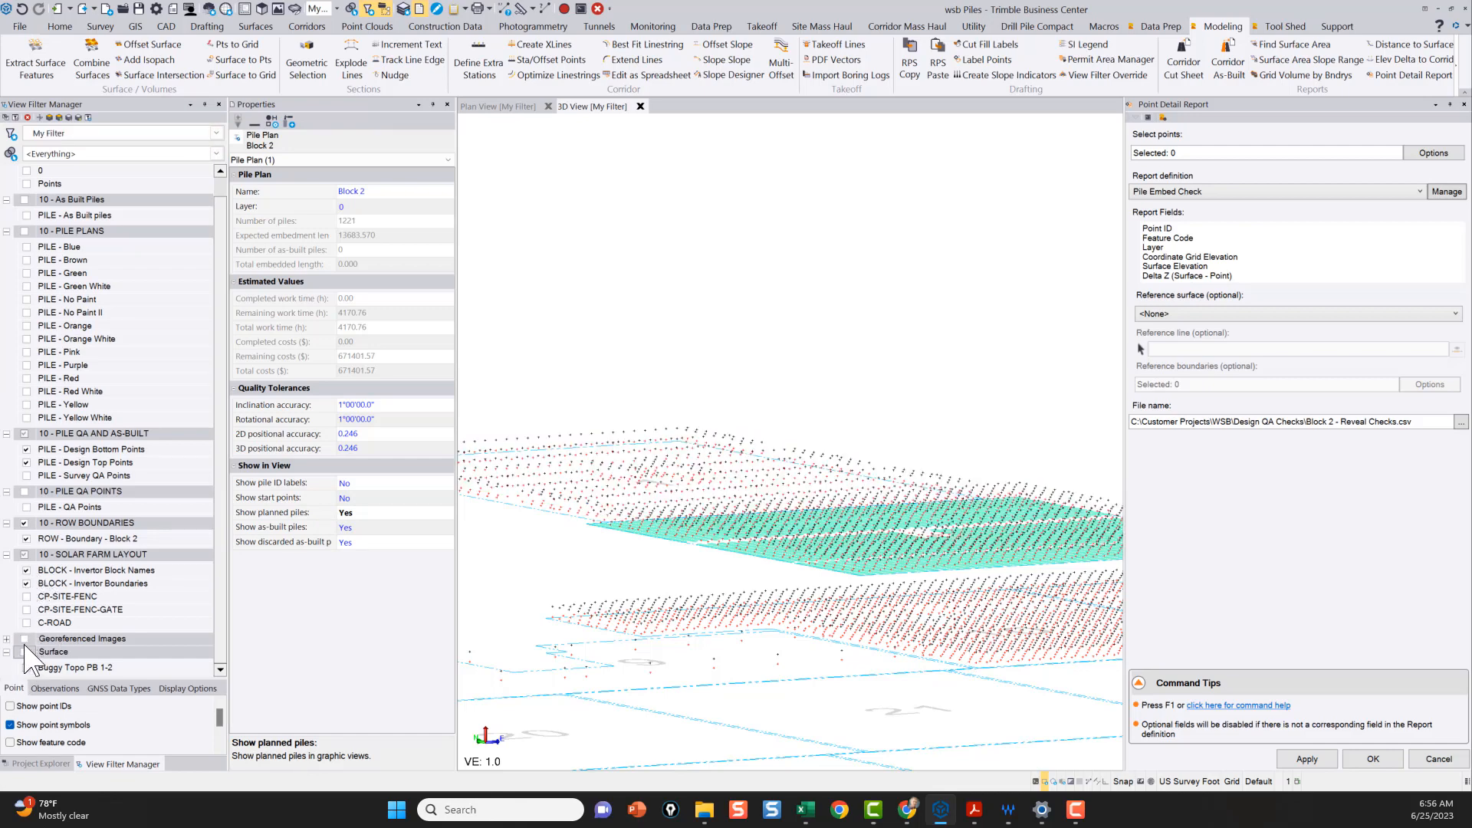
click(24, 523)
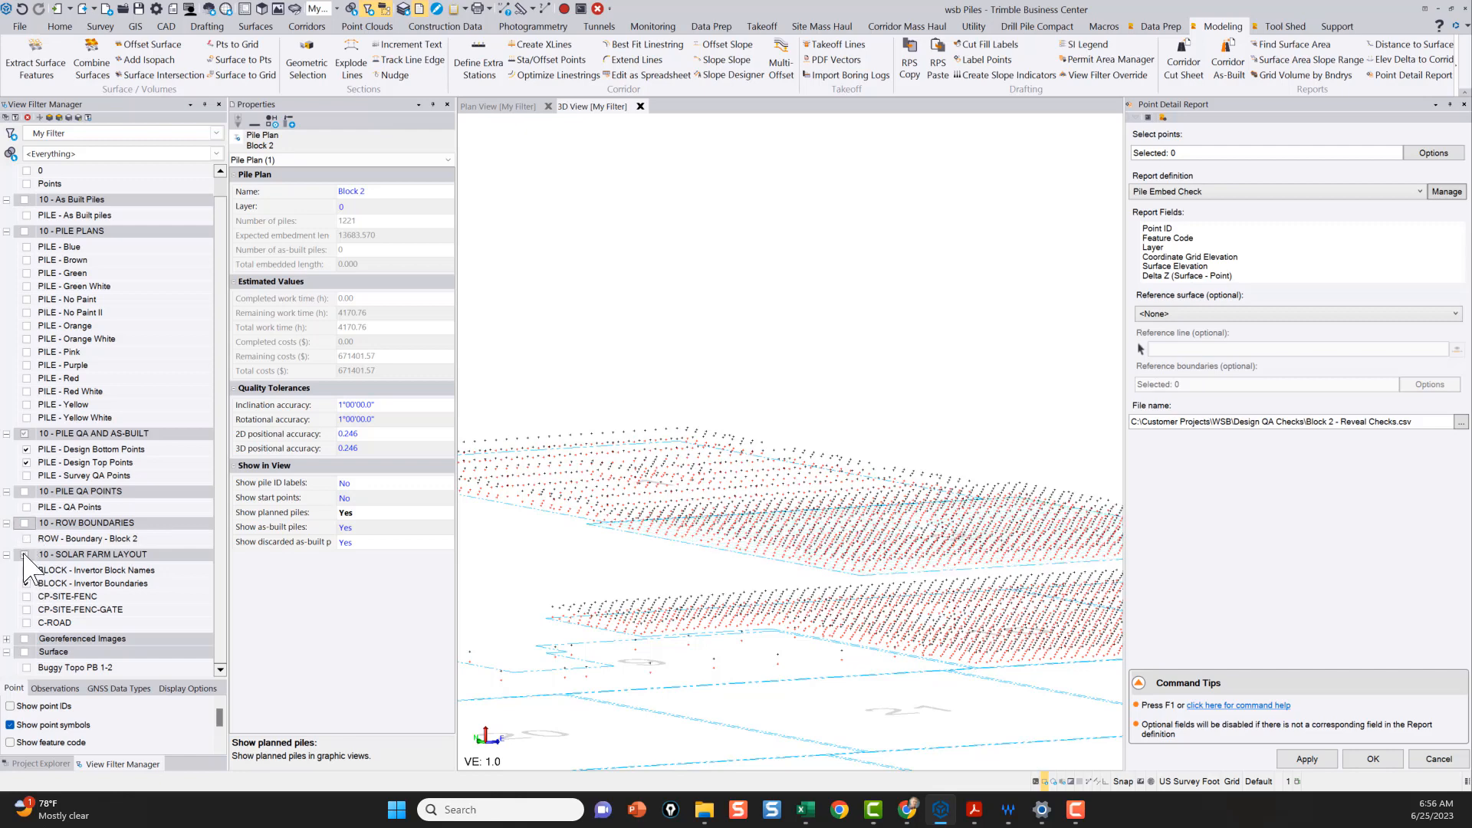
click(24, 554)
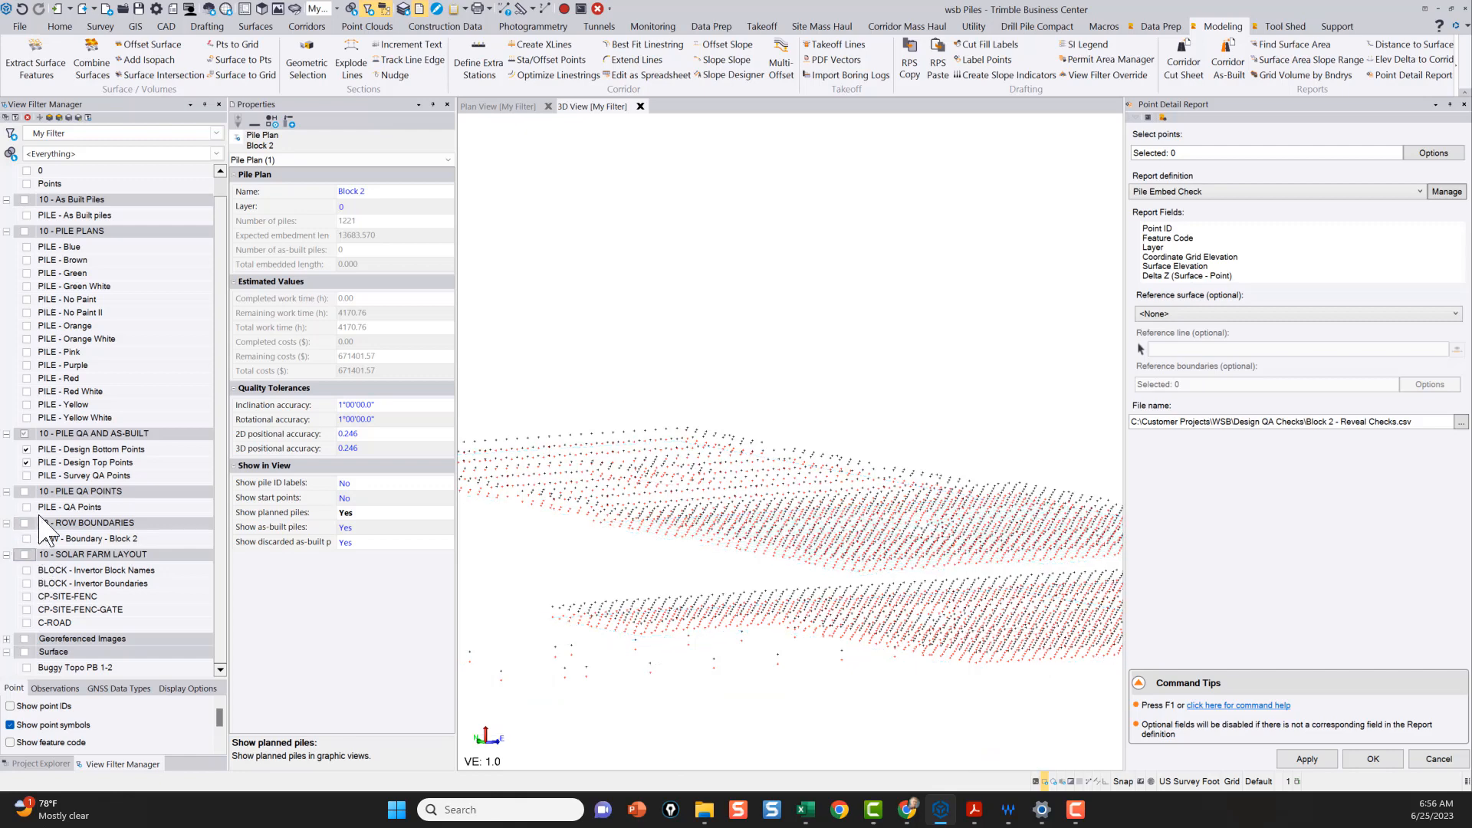
click(27, 449)
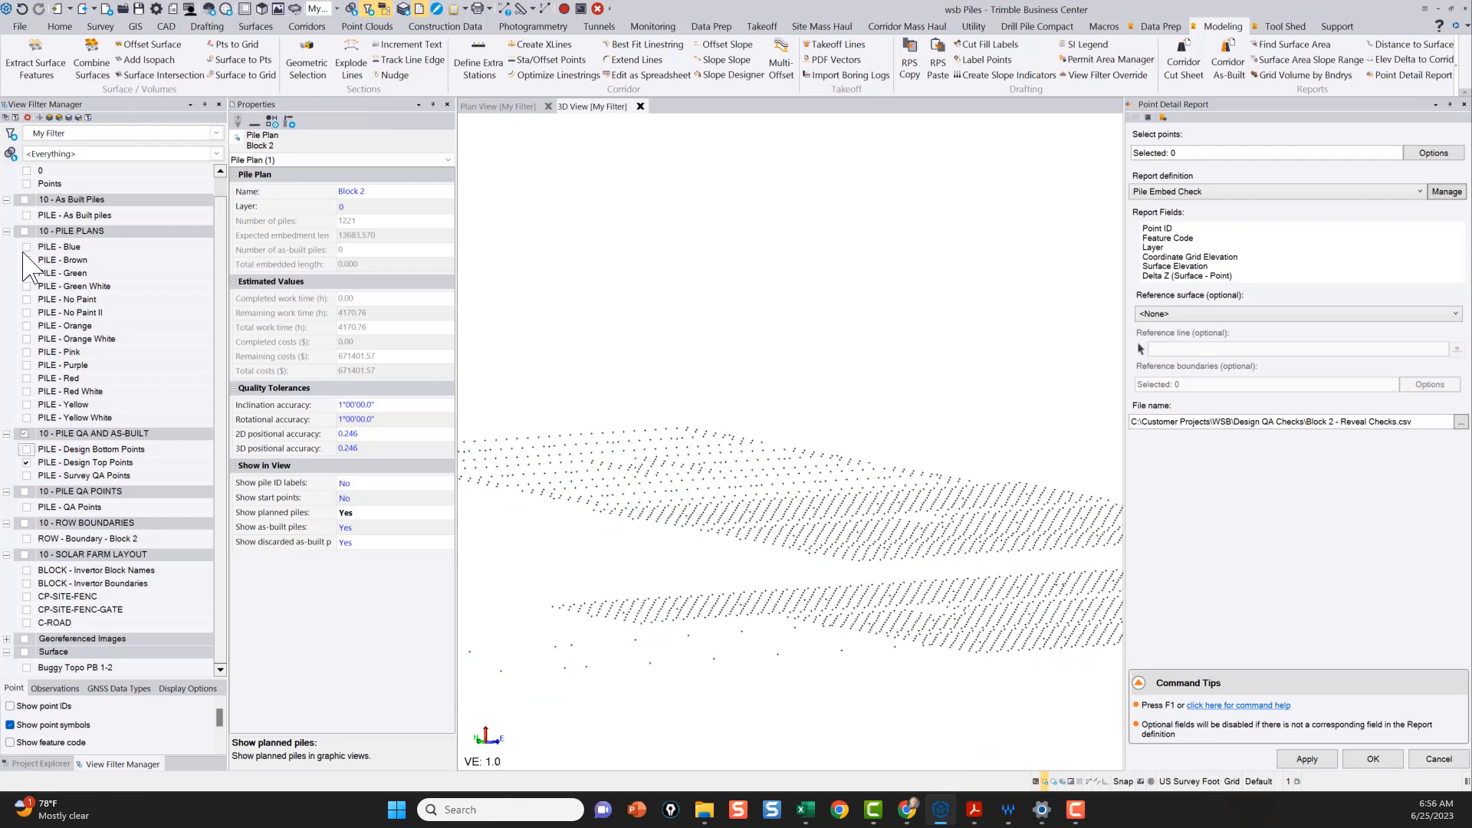
Step: Show all layers of the 10 - PILE PLANS group and hide the PILE - Design Top Points layer
click(28, 246)
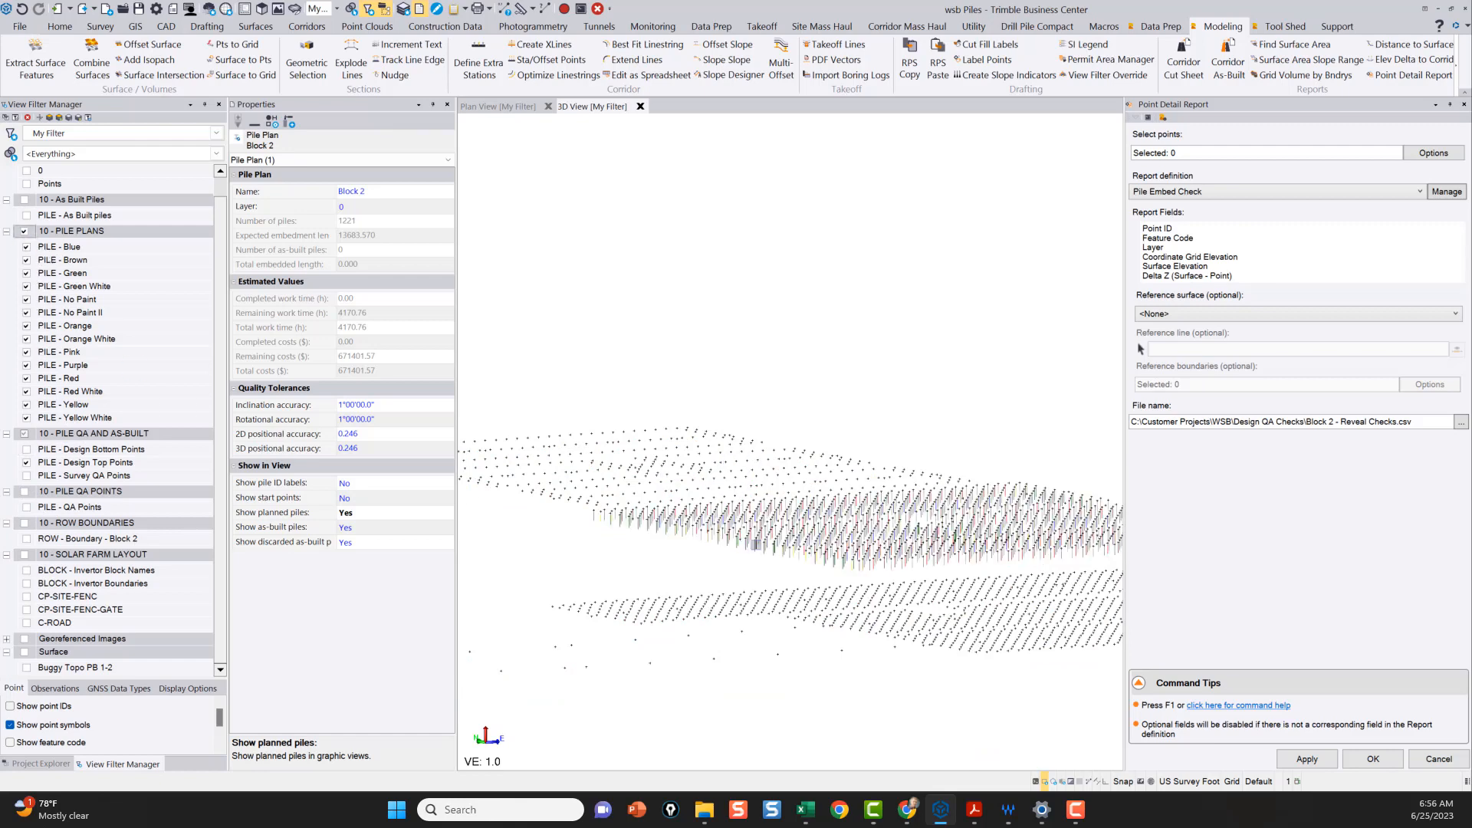
scroll(757, 503, down, 2)
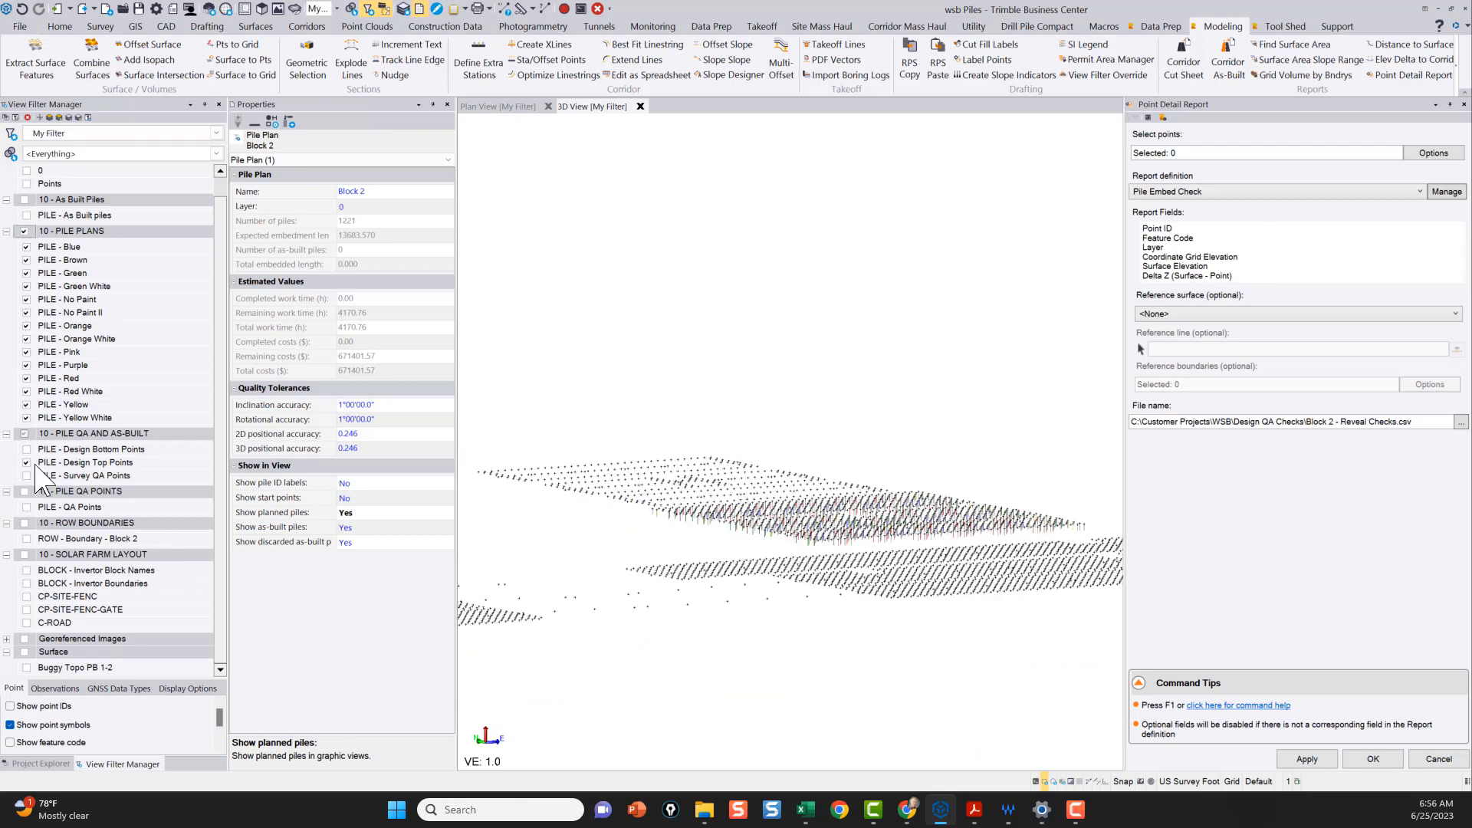
click(27, 462)
Step: Examine the colored Block 2 planned piles in 3D from close up and as a whole block
scroll(783, 527, up, 3)
right_drag(783, 527, 816, 553)
scroll(818, 552, down, 2)
middle_drag(847, 545, 543, 556)
scroll(679, 528, down, 2)
middle_drag(683, 525, 798, 468)
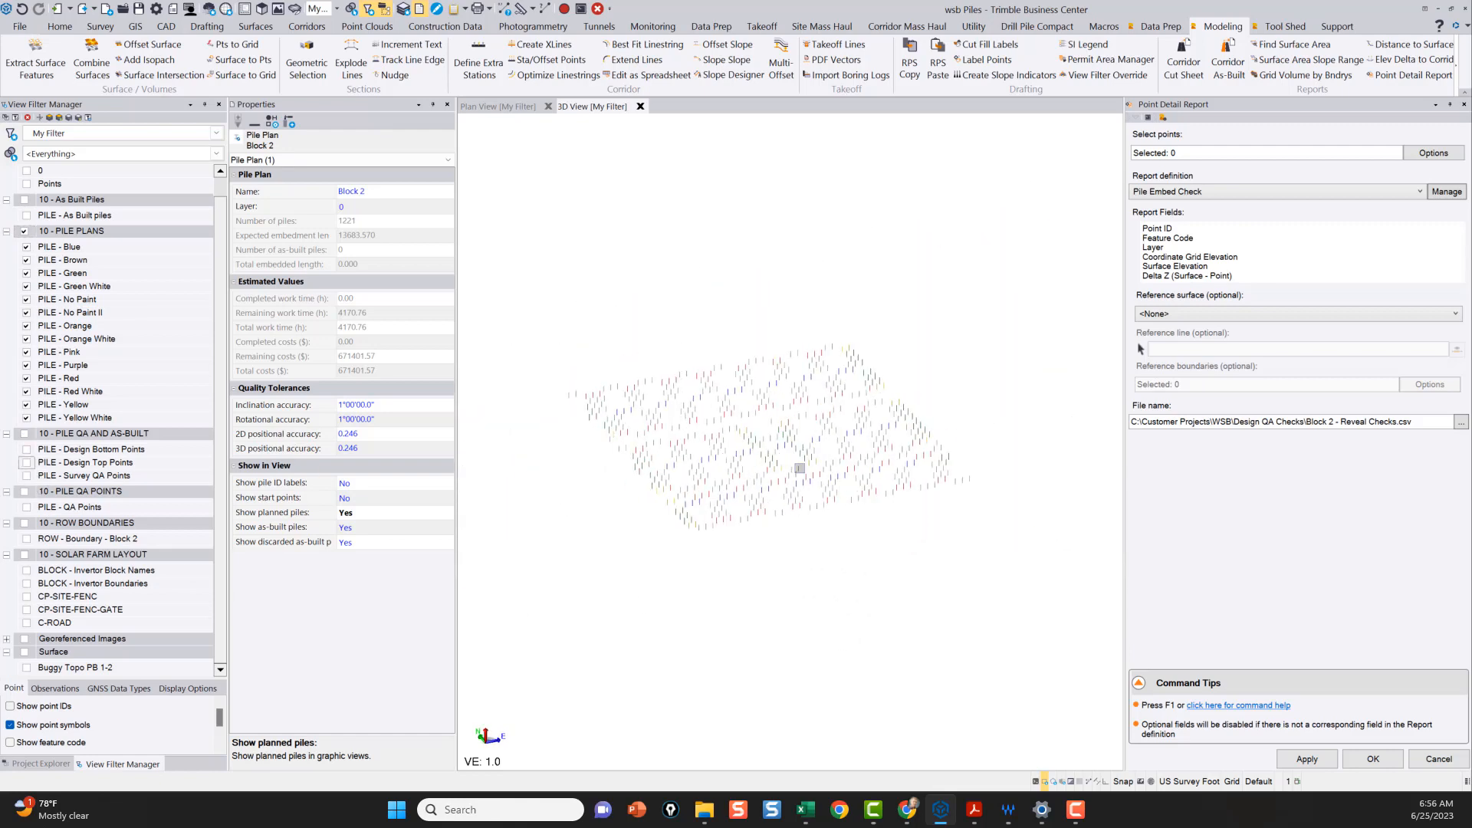
scroll(763, 458, up, 4)
scroll(745, 460, down, 3)
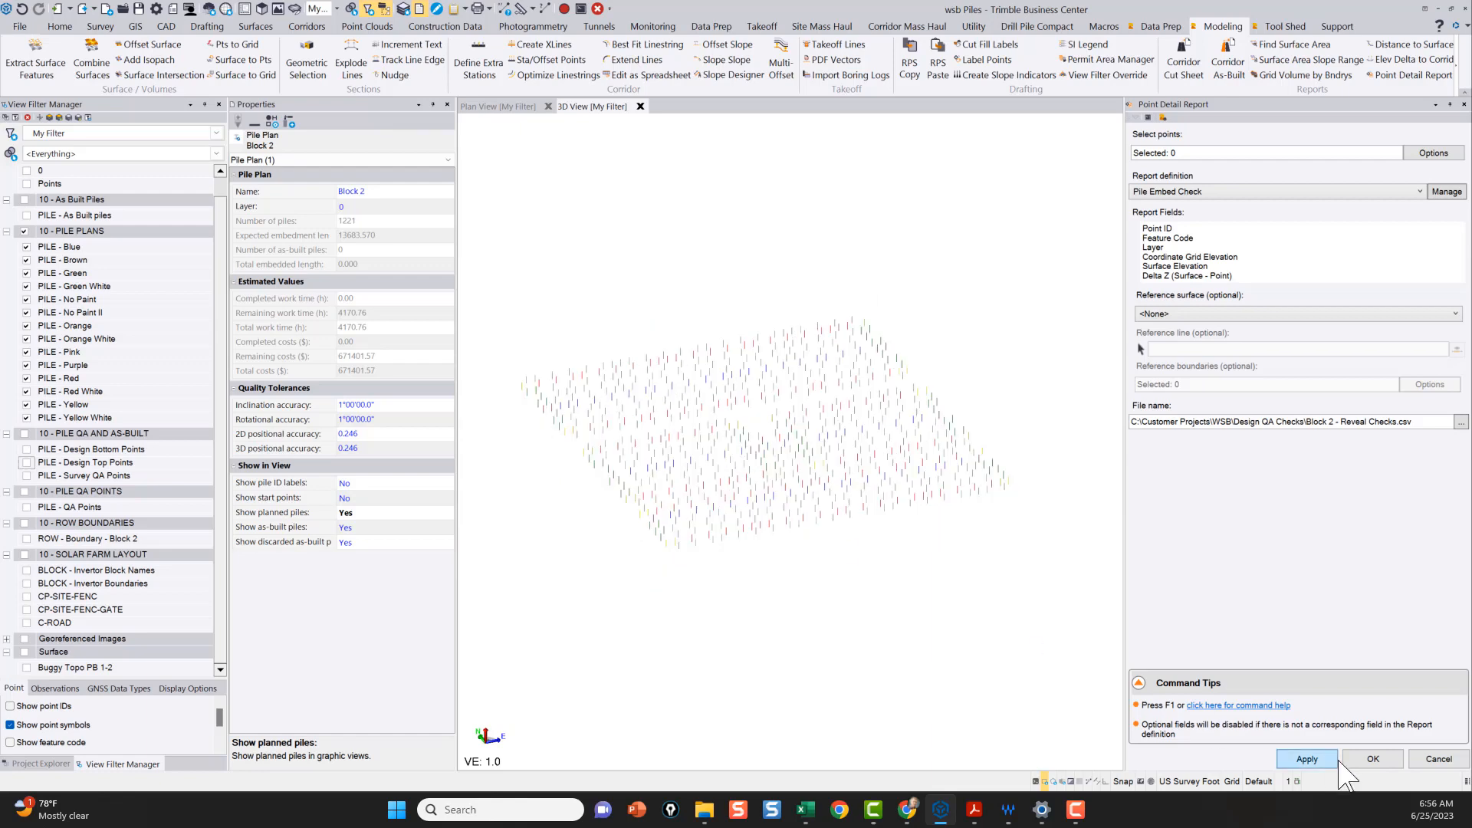
Step: Close the point detail report and export all planned piles of Block 2 to Block 2.vcl with the DPS Pile Plan exporter
click(1438, 759)
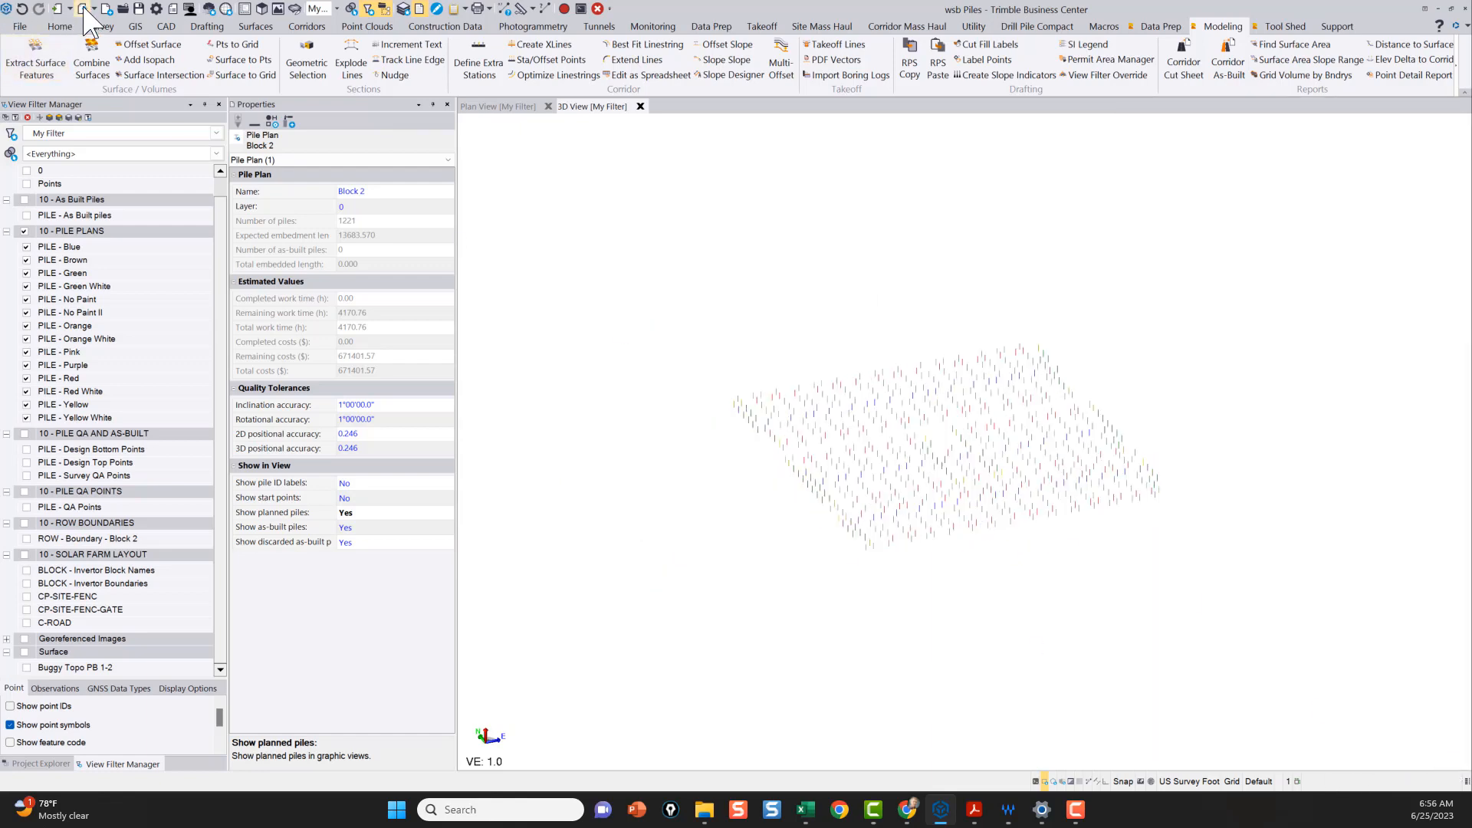
click(82, 8)
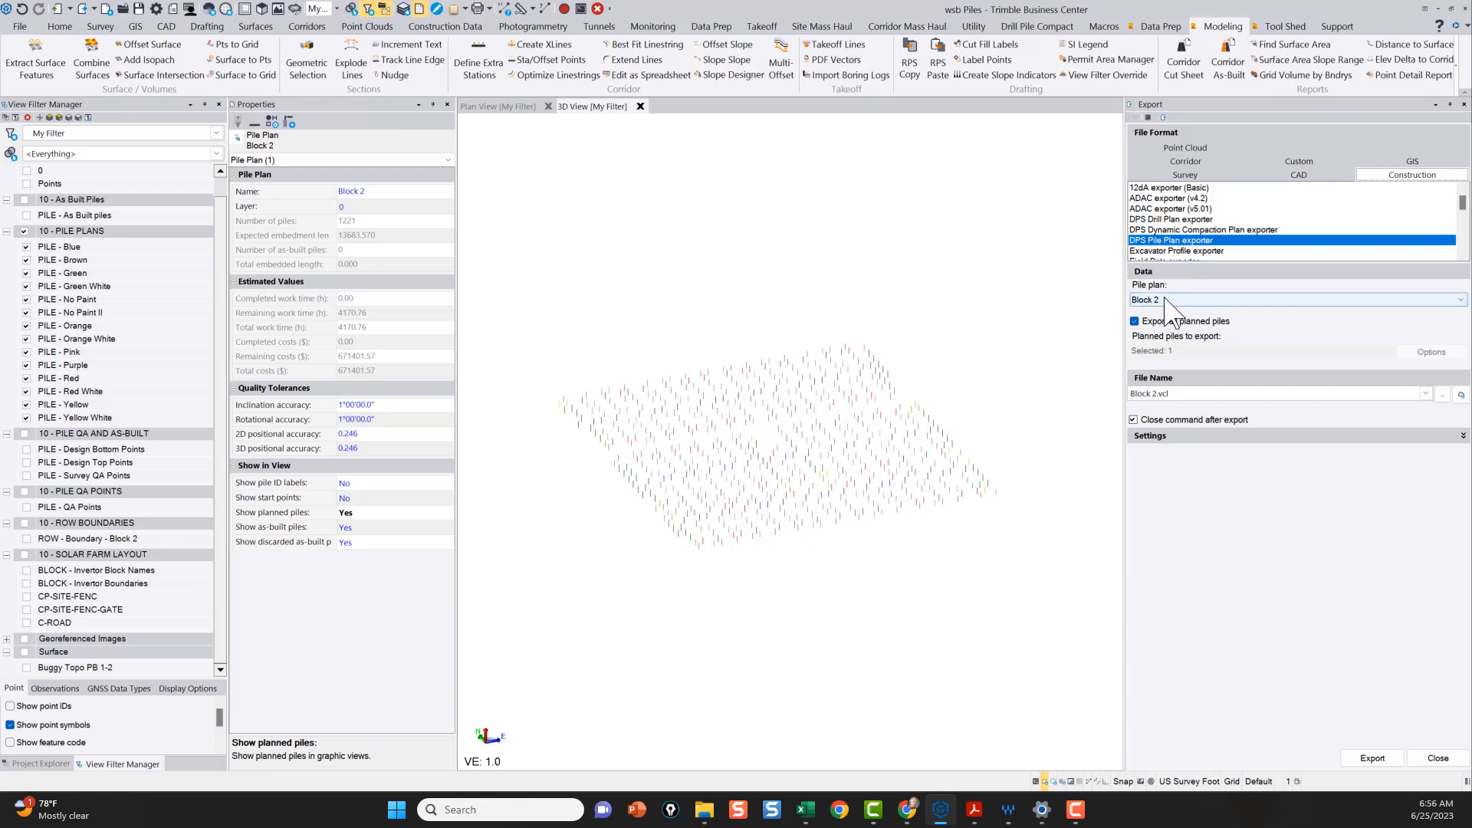
click(1166, 301)
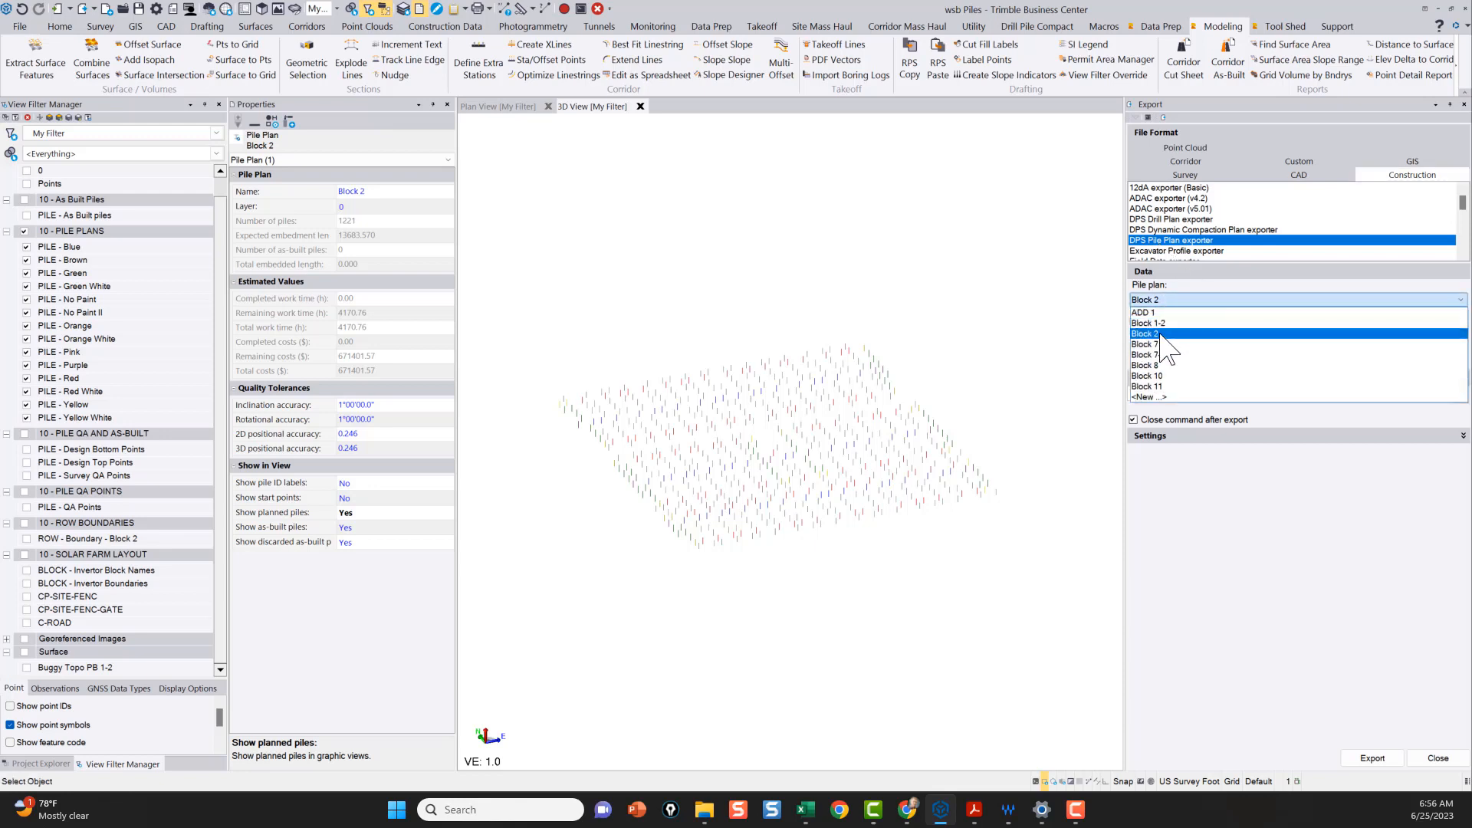
click(1161, 333)
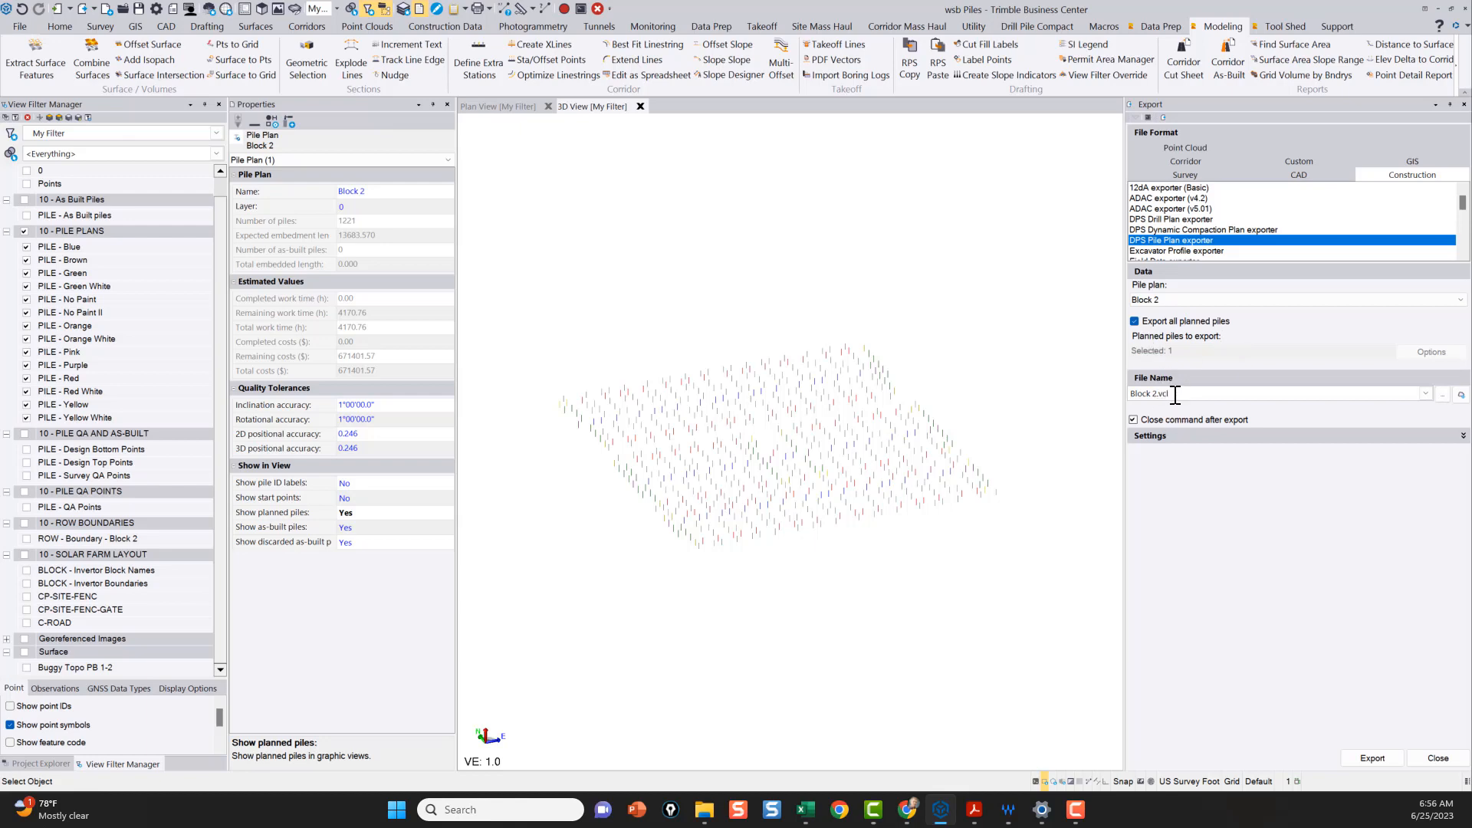
click(1443, 395)
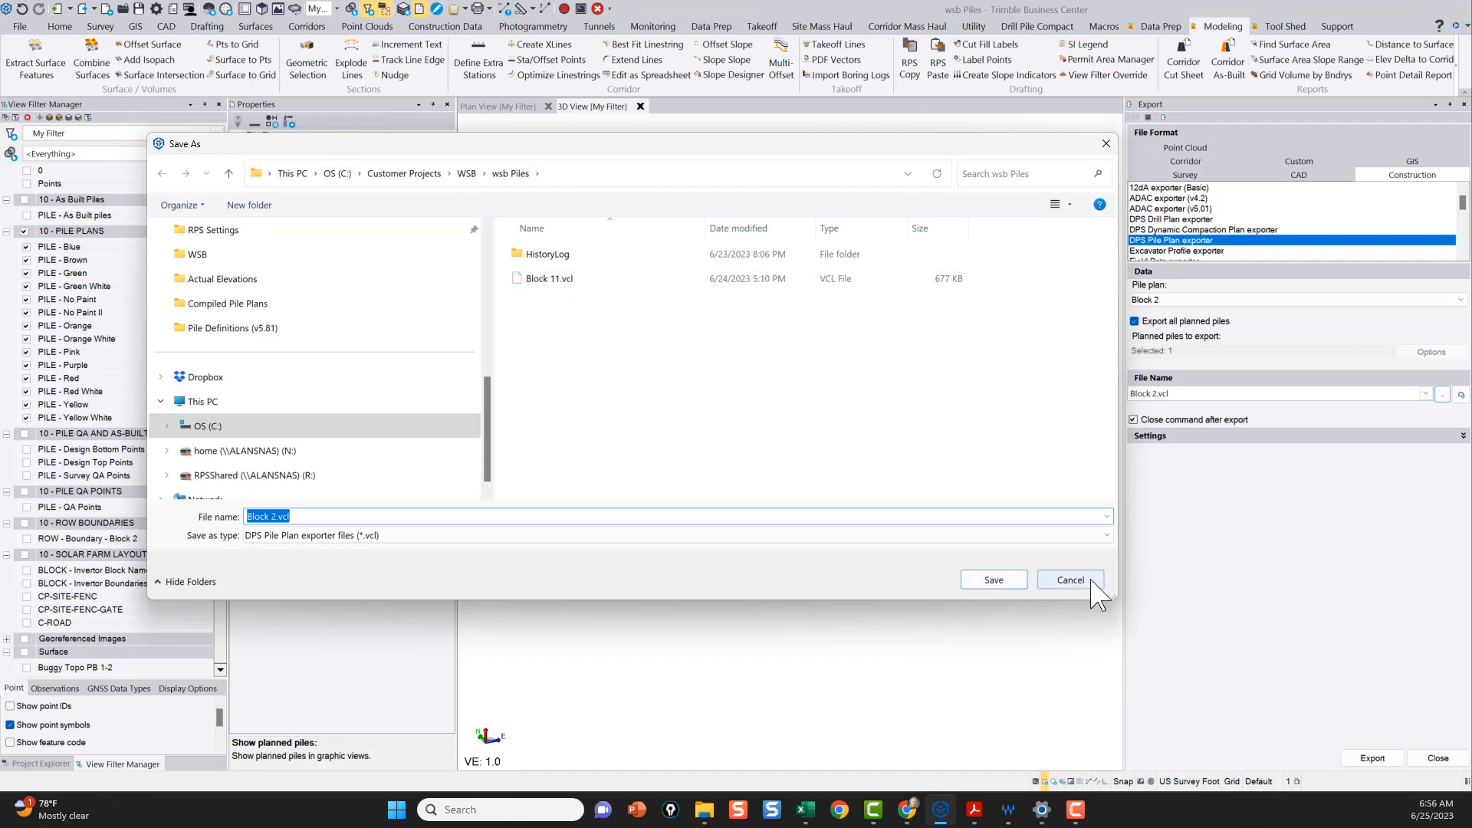
click(1092, 581)
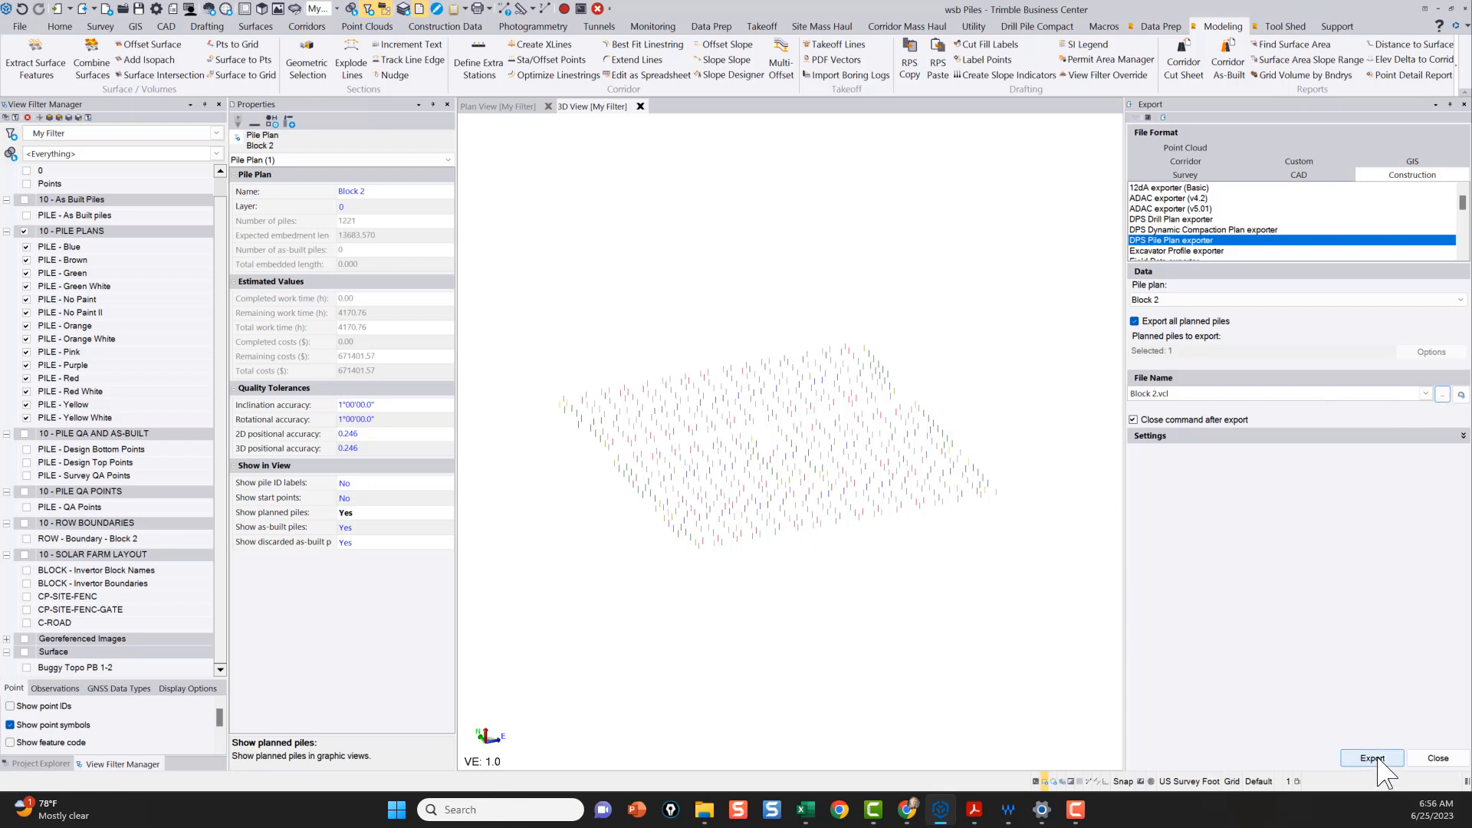
click(1373, 758)
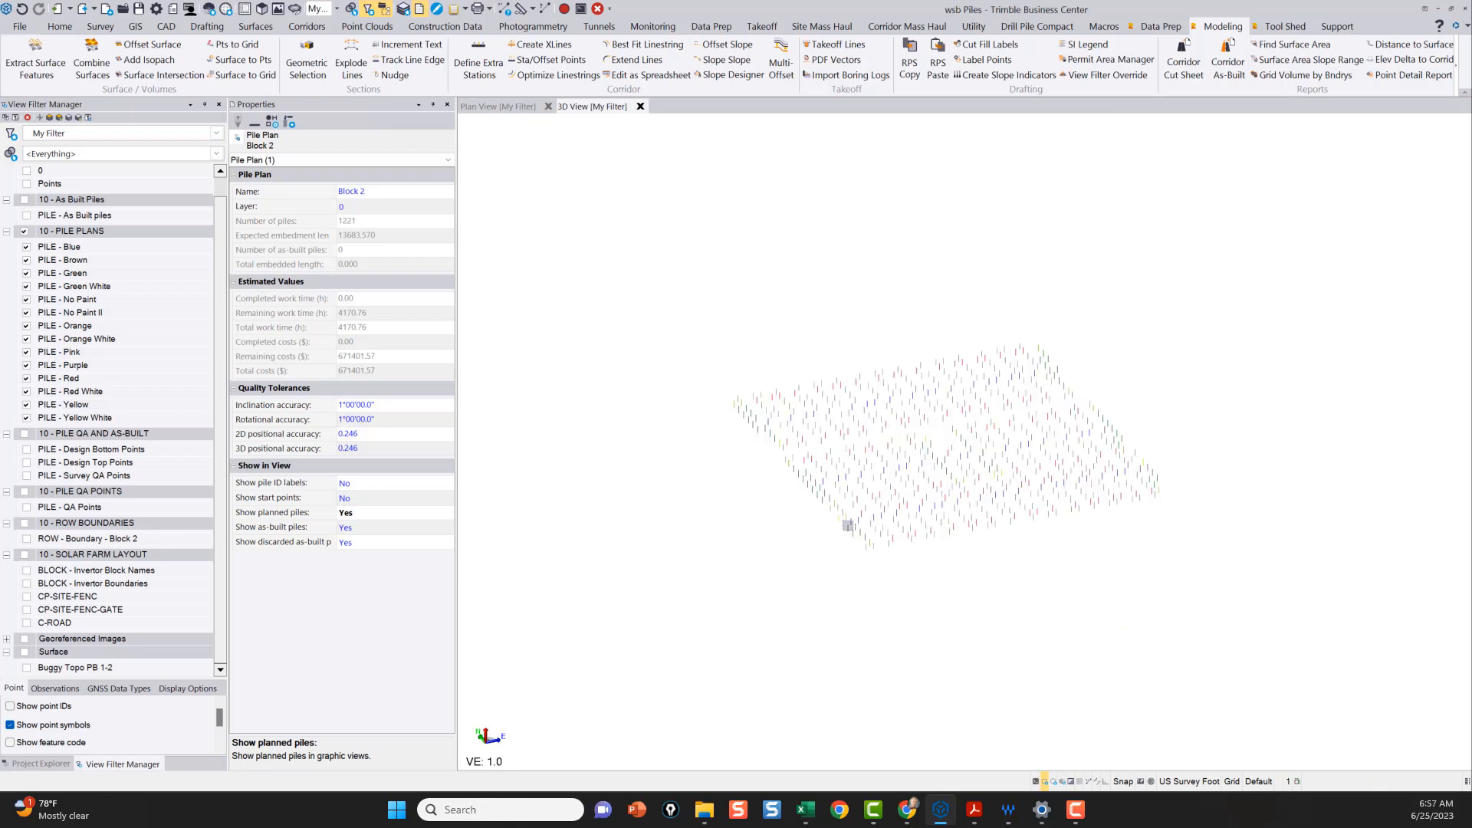
Step: Show the ROW - Boundary - Block 2 layer and all layers of the 10 - SOLAR FARM LAYOUT group
mouse_move(707, 819)
click(28, 539)
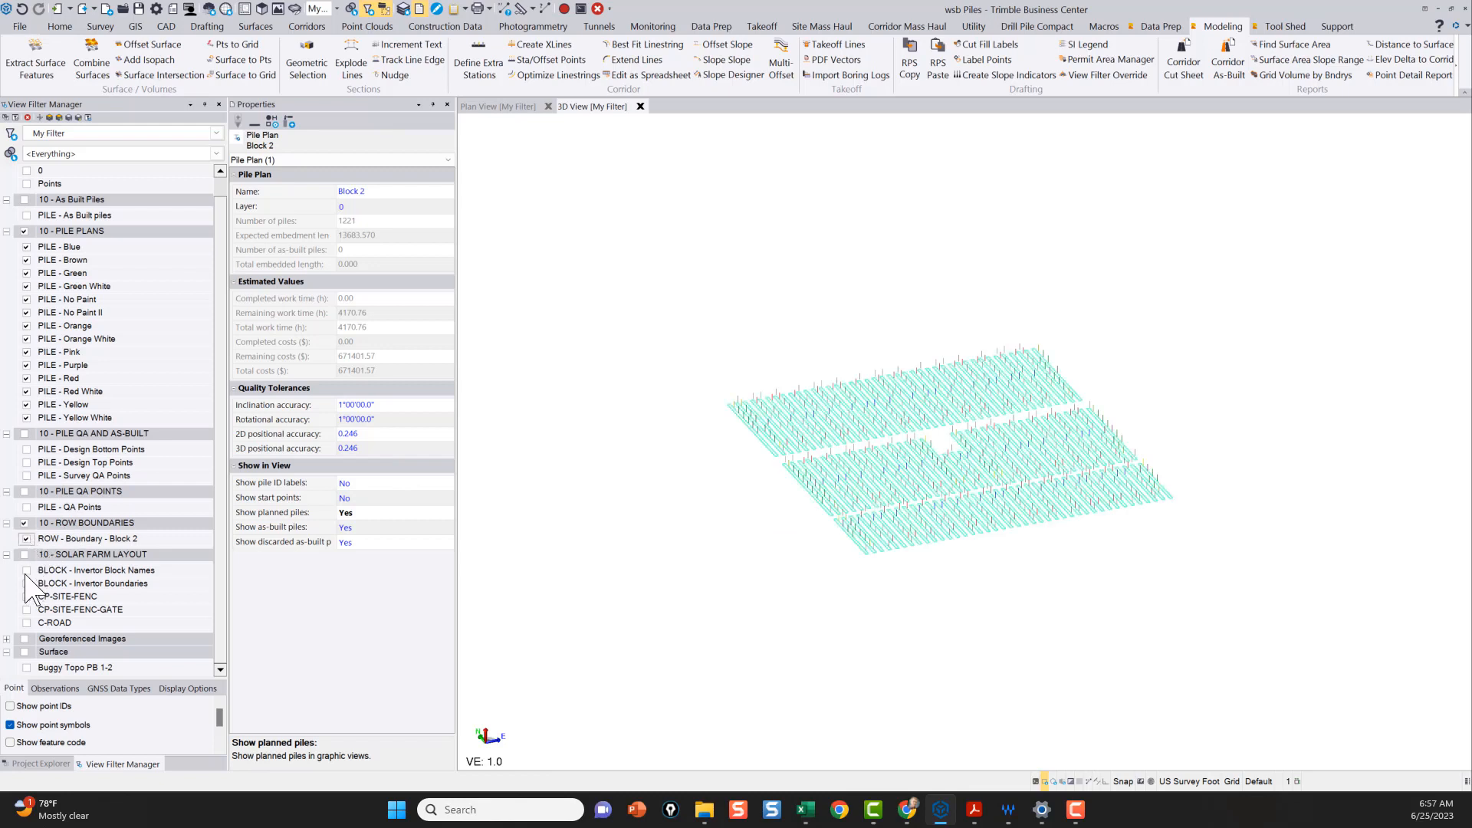
click(28, 554)
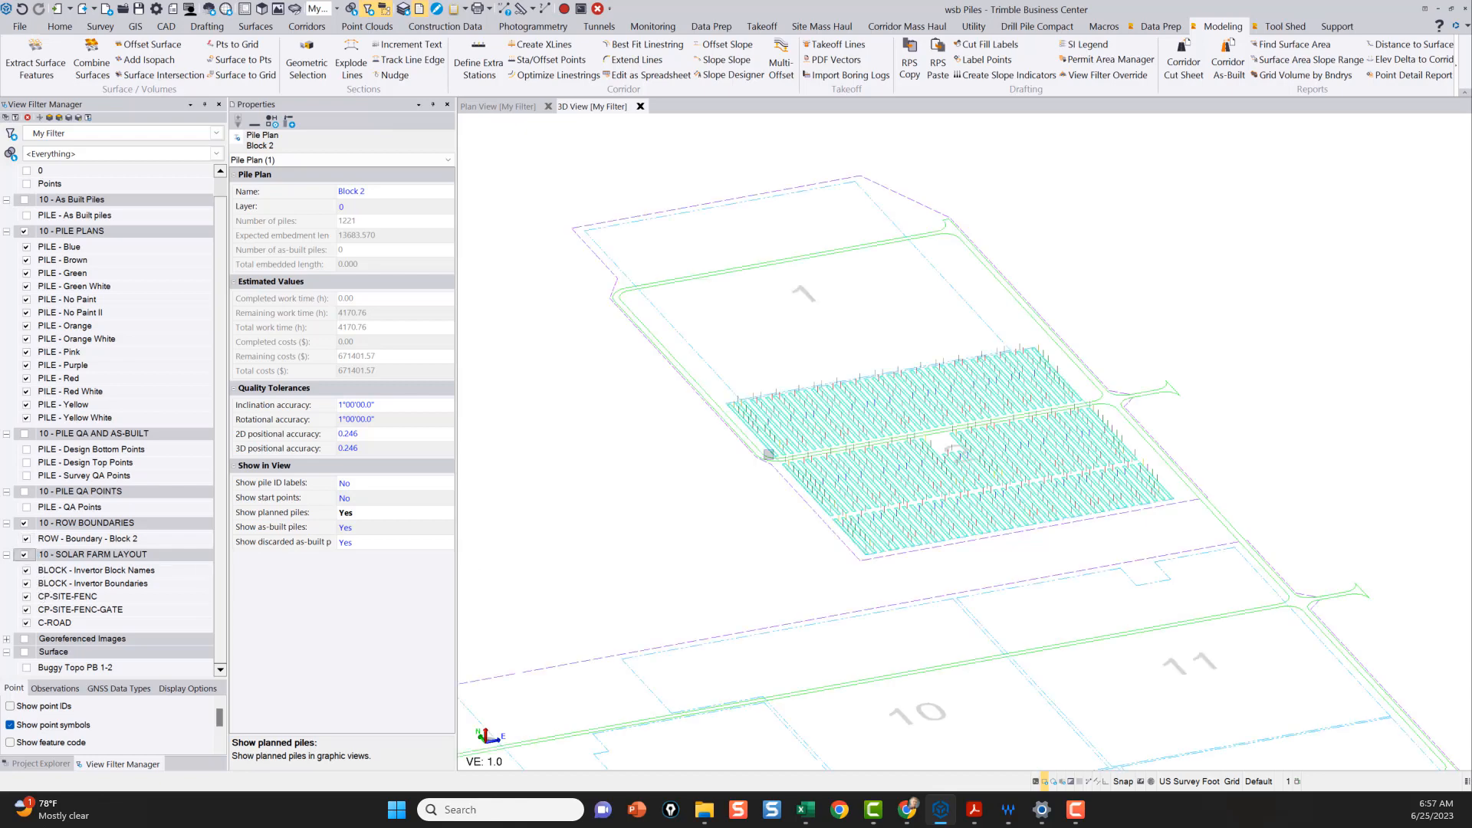
Step: Inspect the Block 2 piles and row boundaries within the overall solar farm layout in 3D, from above and at low angles
scroll(769, 455, down, 6)
right_drag(769, 491, 804, 481)
scroll(844, 485, up, 2)
scroll(772, 509, up, 3)
scroll(795, 509, up, 2)
scroll(784, 470, up, 3)
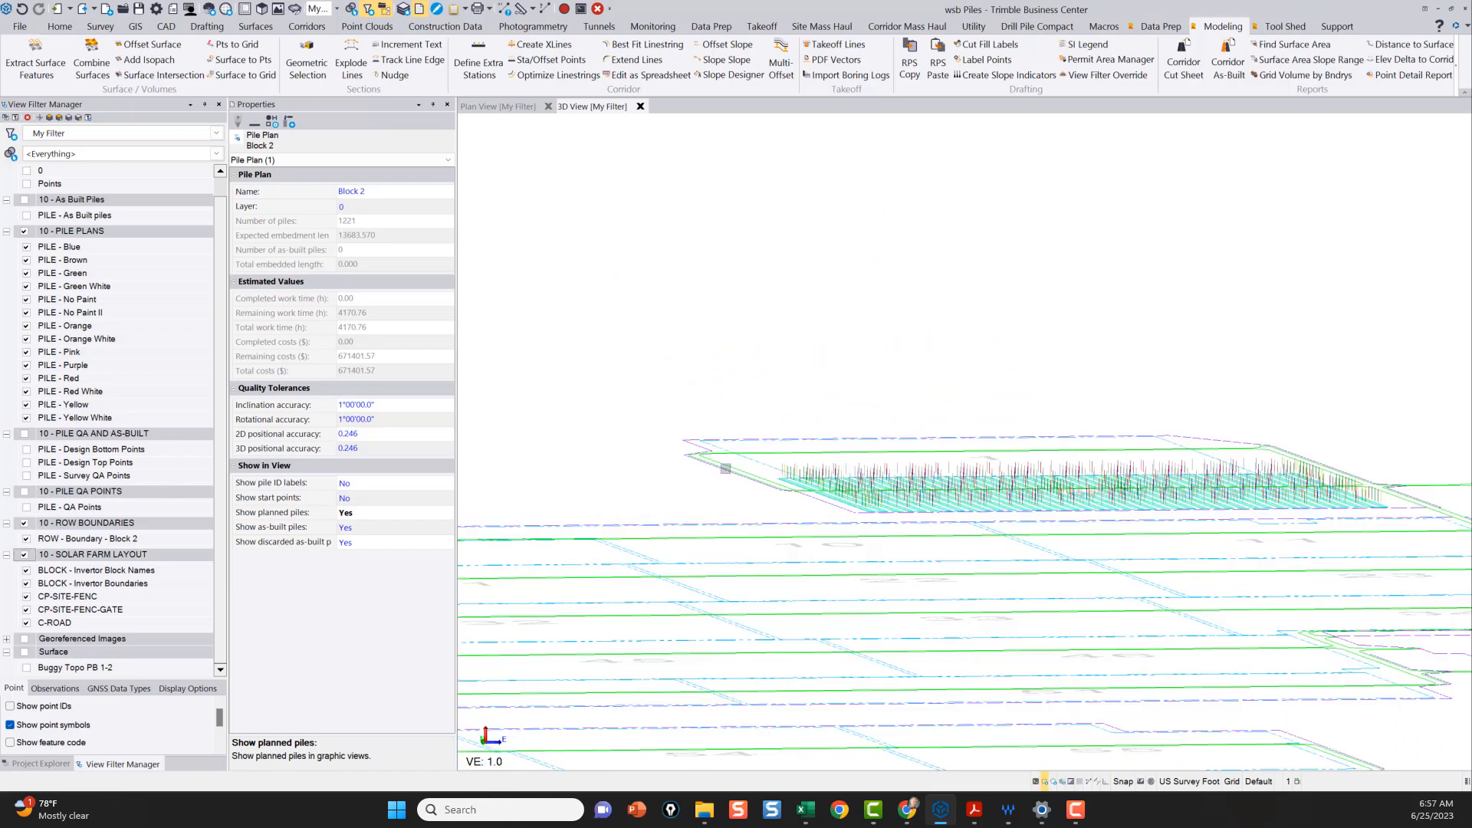
scroll(720, 472, down, 4)
mouse_move(1007, 501)
right_down()
mouse_move(1002, 536)
mouse_move(1002, 523)
right_up()
middle_drag(780, 385, 1053, 659)
scroll(1028, 634, up, 4)
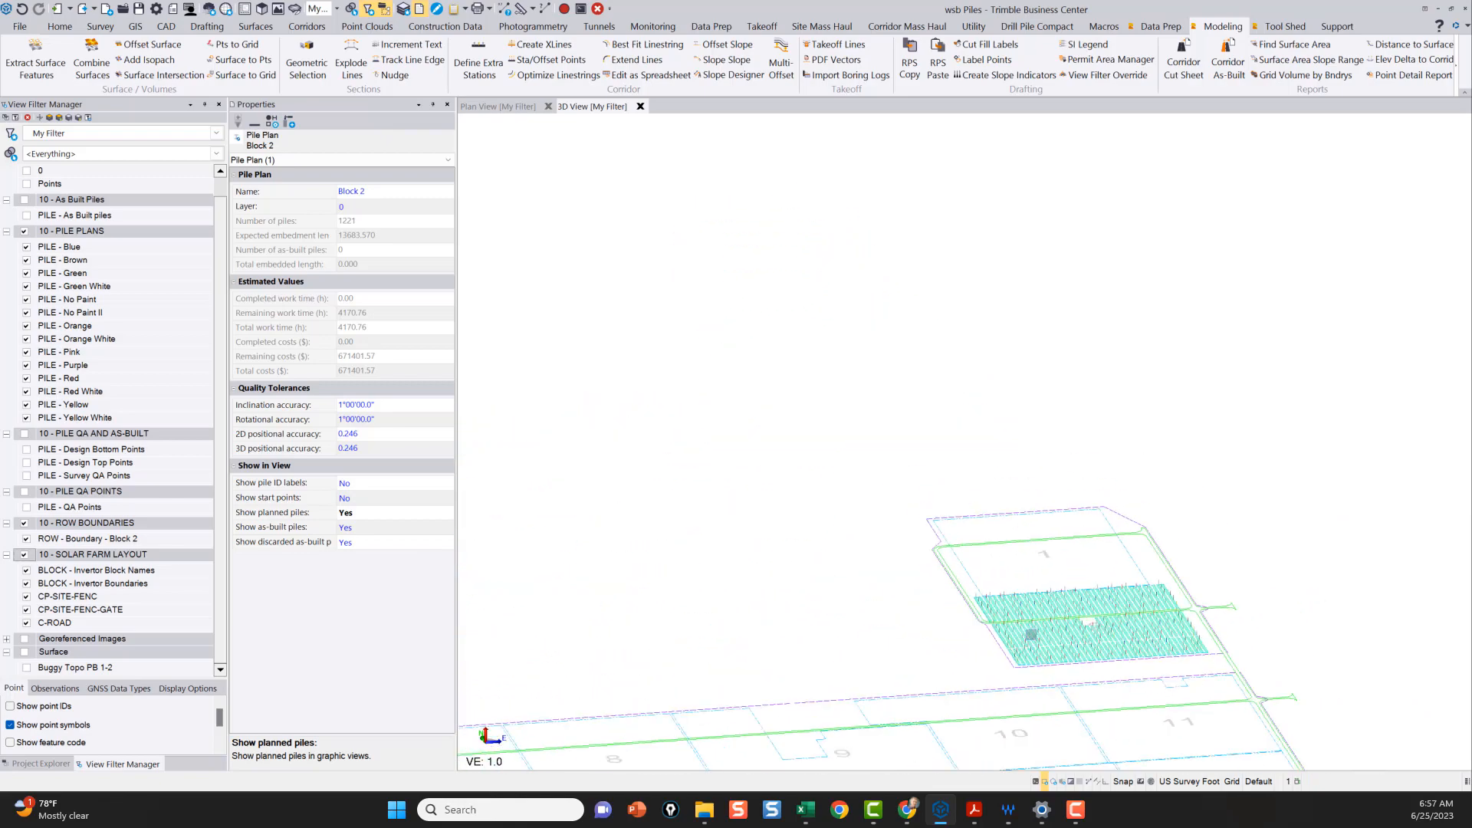
right_drag(1025, 633, 1034, 592)
middle_drag(1003, 653, 895, 584)
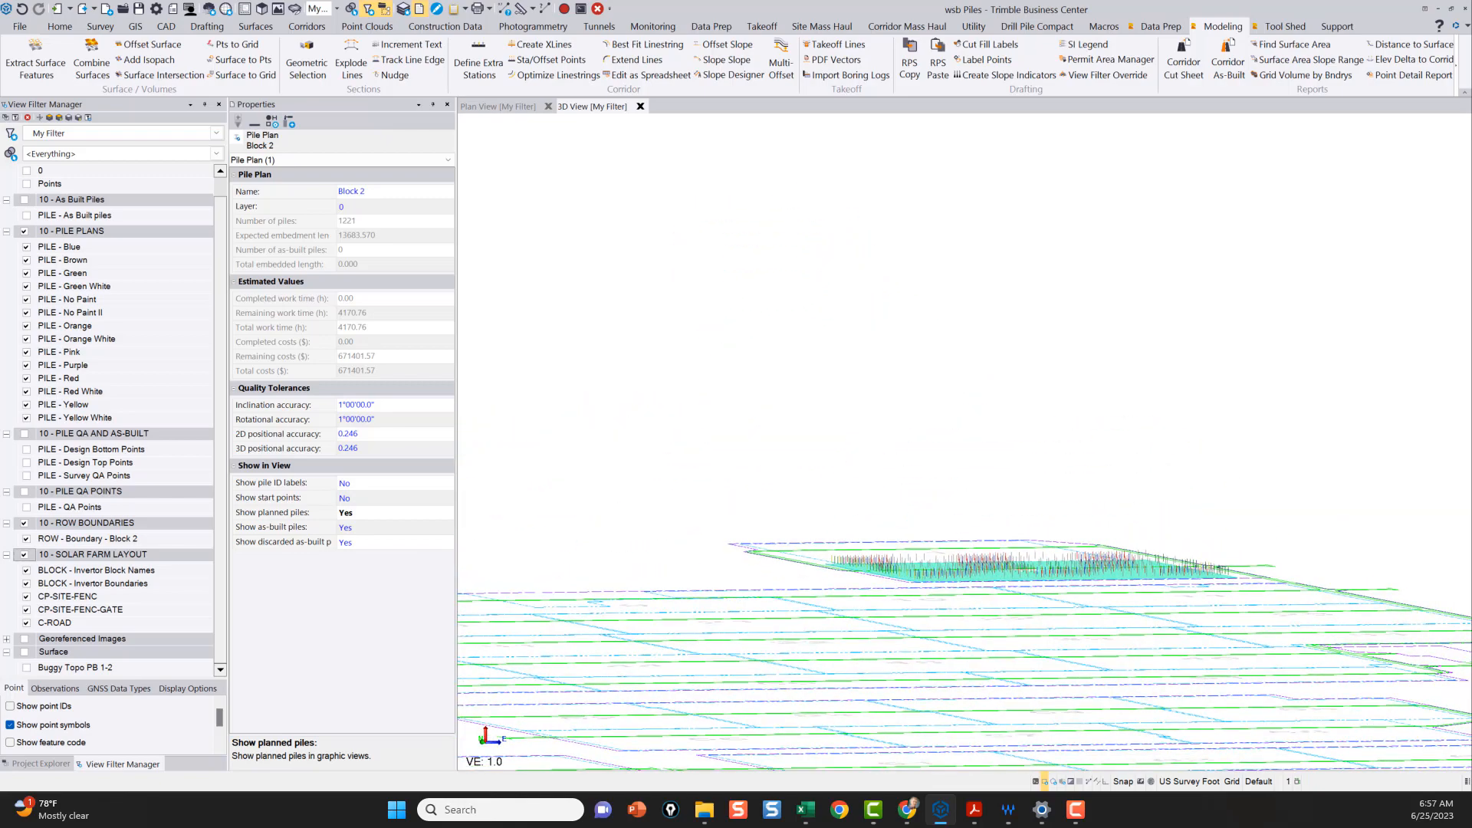
Step: Examine the Block 2 piles from a low angle, then view the whole solar farm layout from above with north up
scroll(894, 585, up, 4)
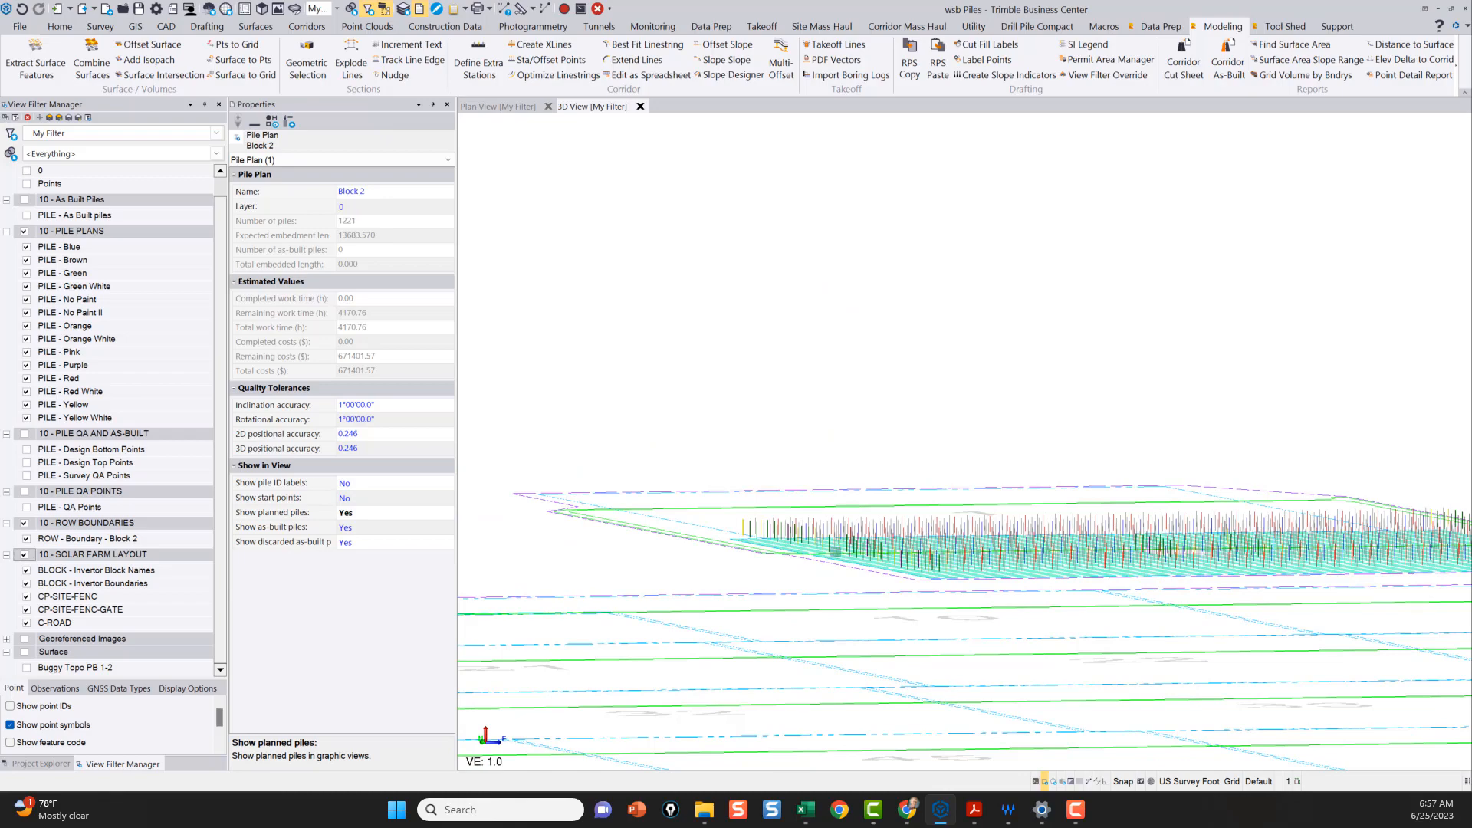
scroll(835, 550, down, 5)
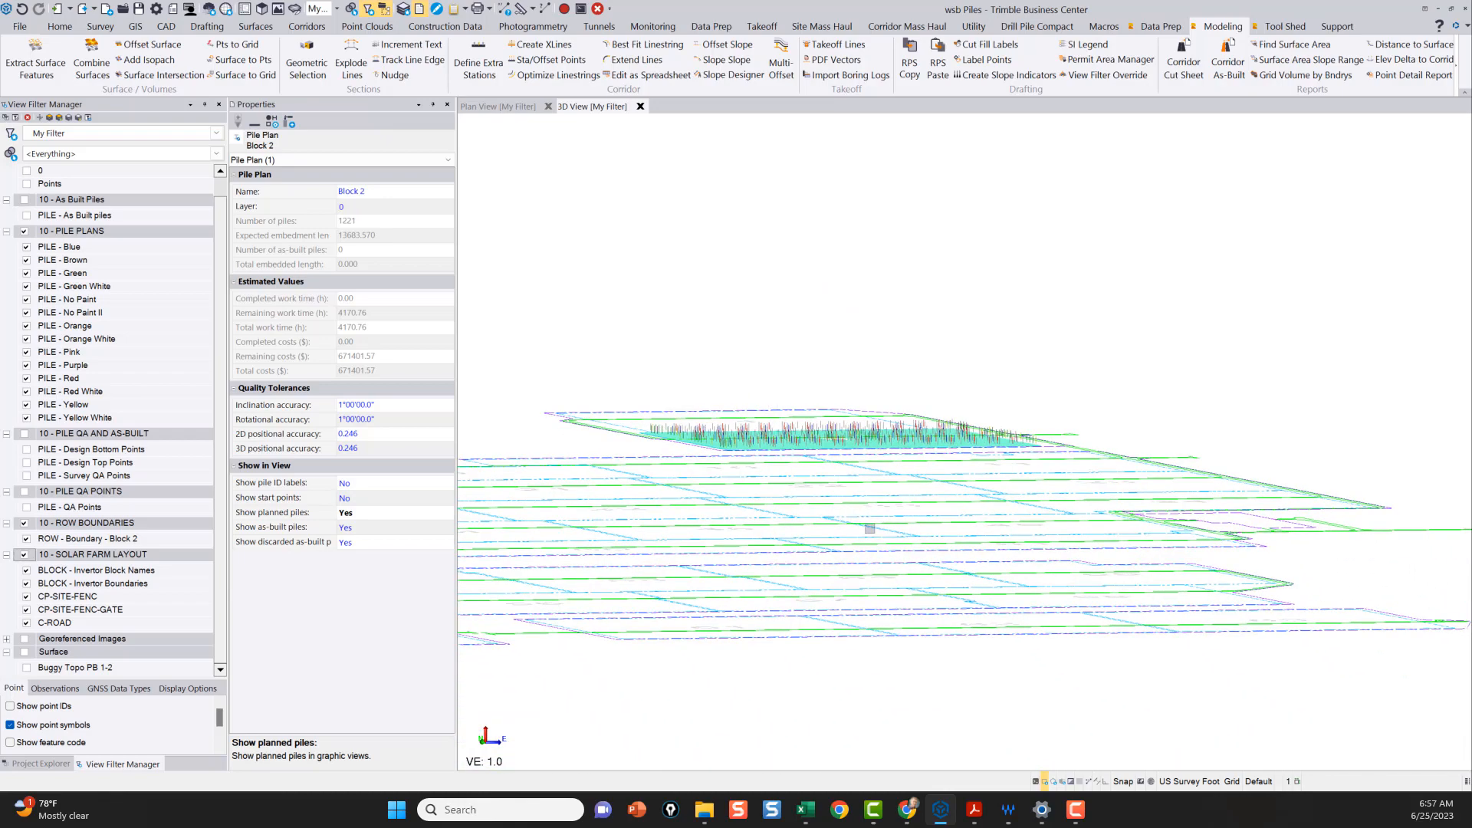
scroll(710, 420, up, 6)
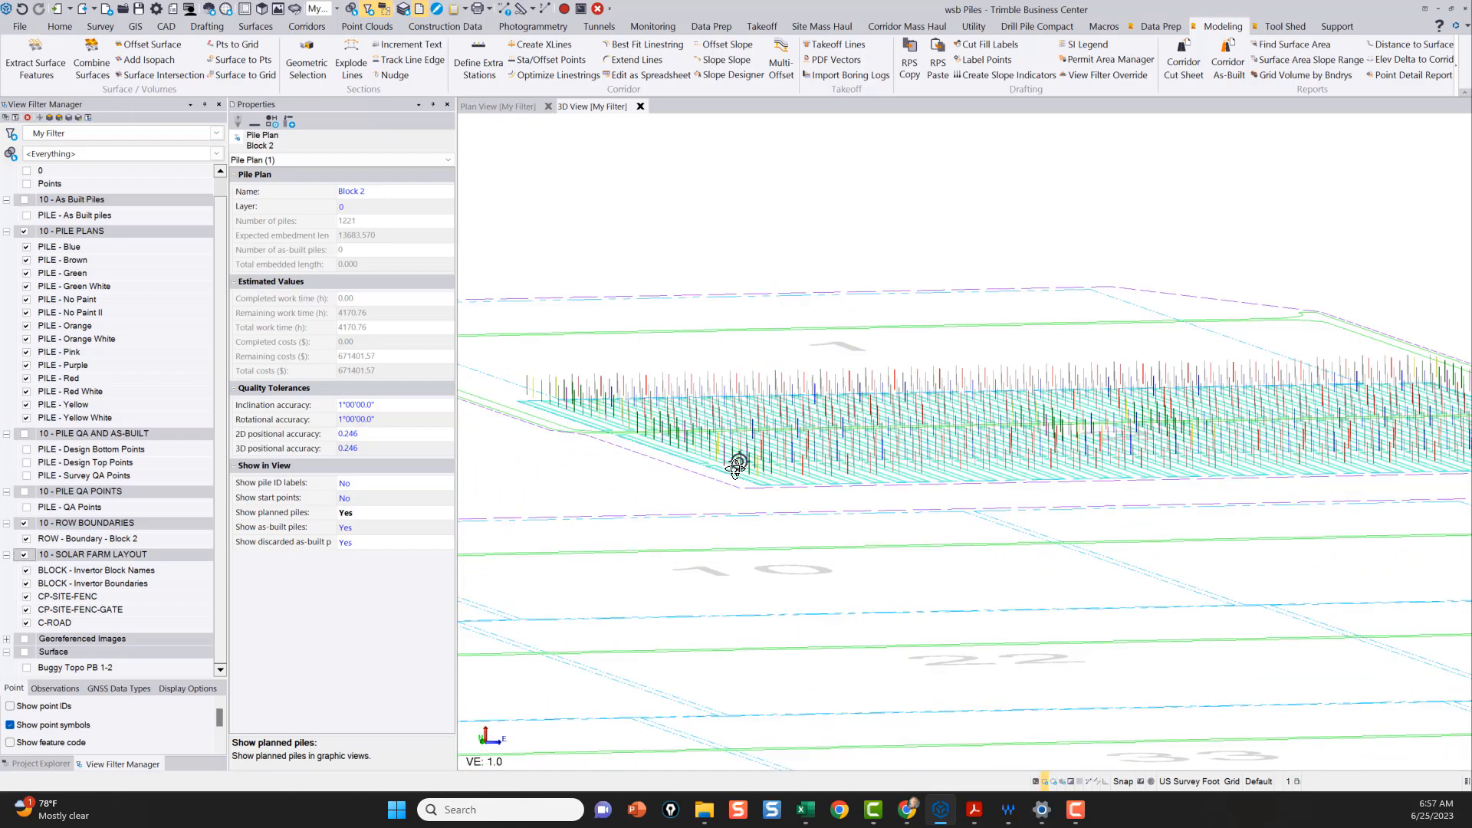
right_drag(735, 469, 700, 559)
scroll(713, 528, down, 5)
scroll(699, 560, down, 5)
middle_drag(698, 562, 918, 434)
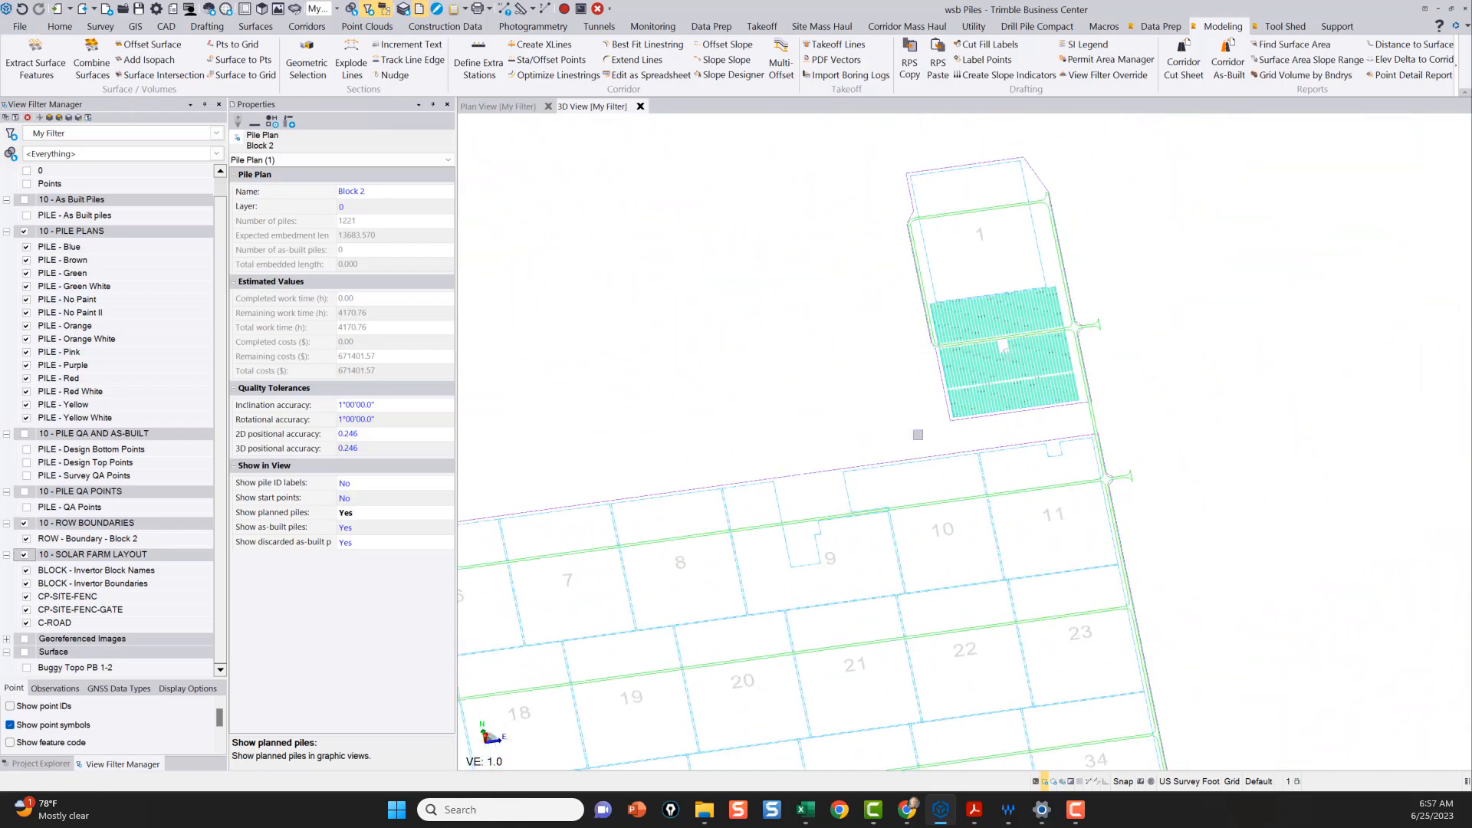
scroll(917, 435, down, 5)
mouse_move(930, 508)
right_down()
mouse_move(894, 539)
mouse_move(927, 540)
mouse_move(898, 537)
right_up()
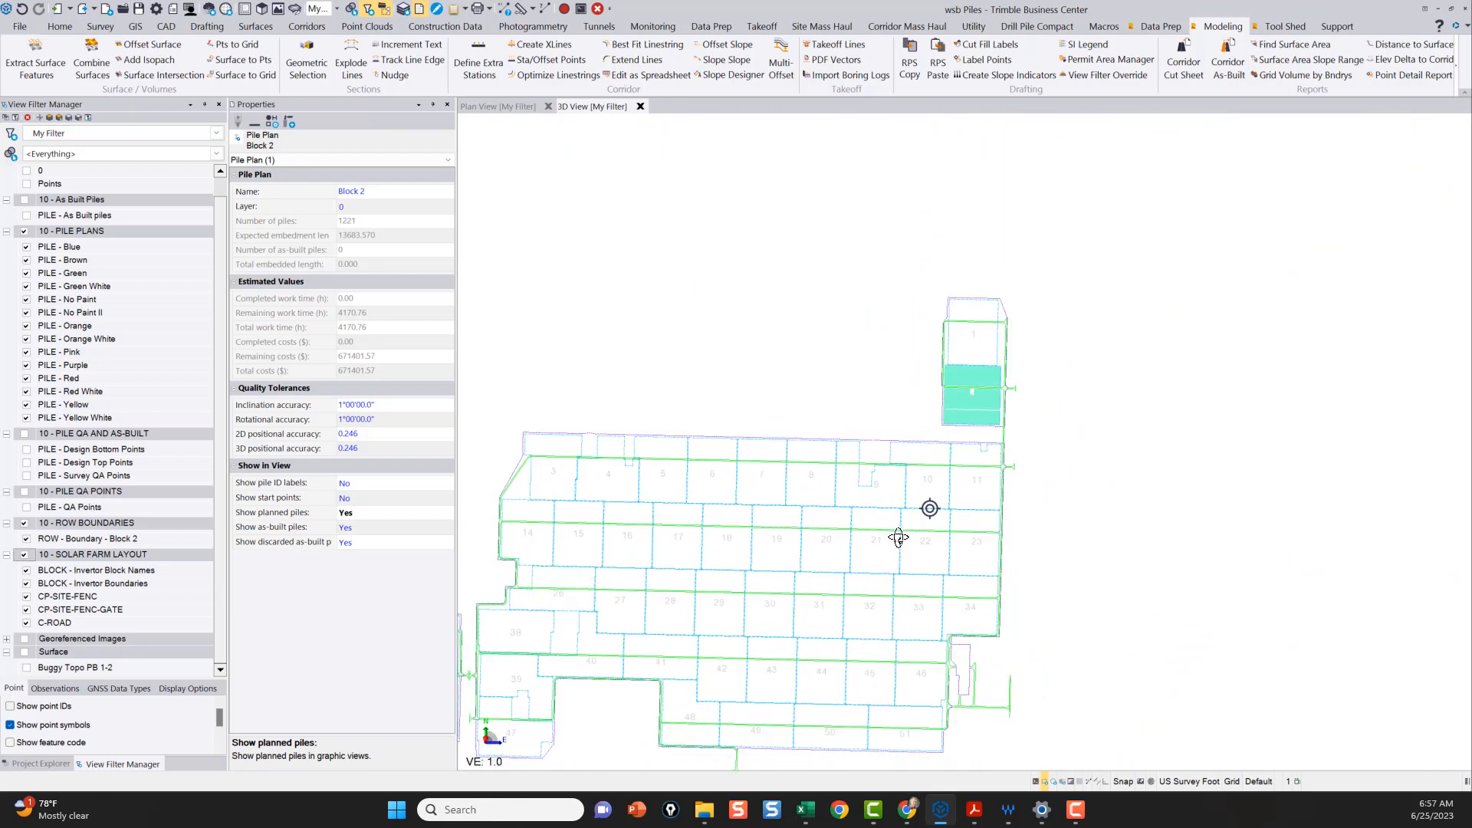
scroll(903, 519, down, 3)
middle_drag(904, 519, 929, 390)
right_drag(906, 417, 911, 408)
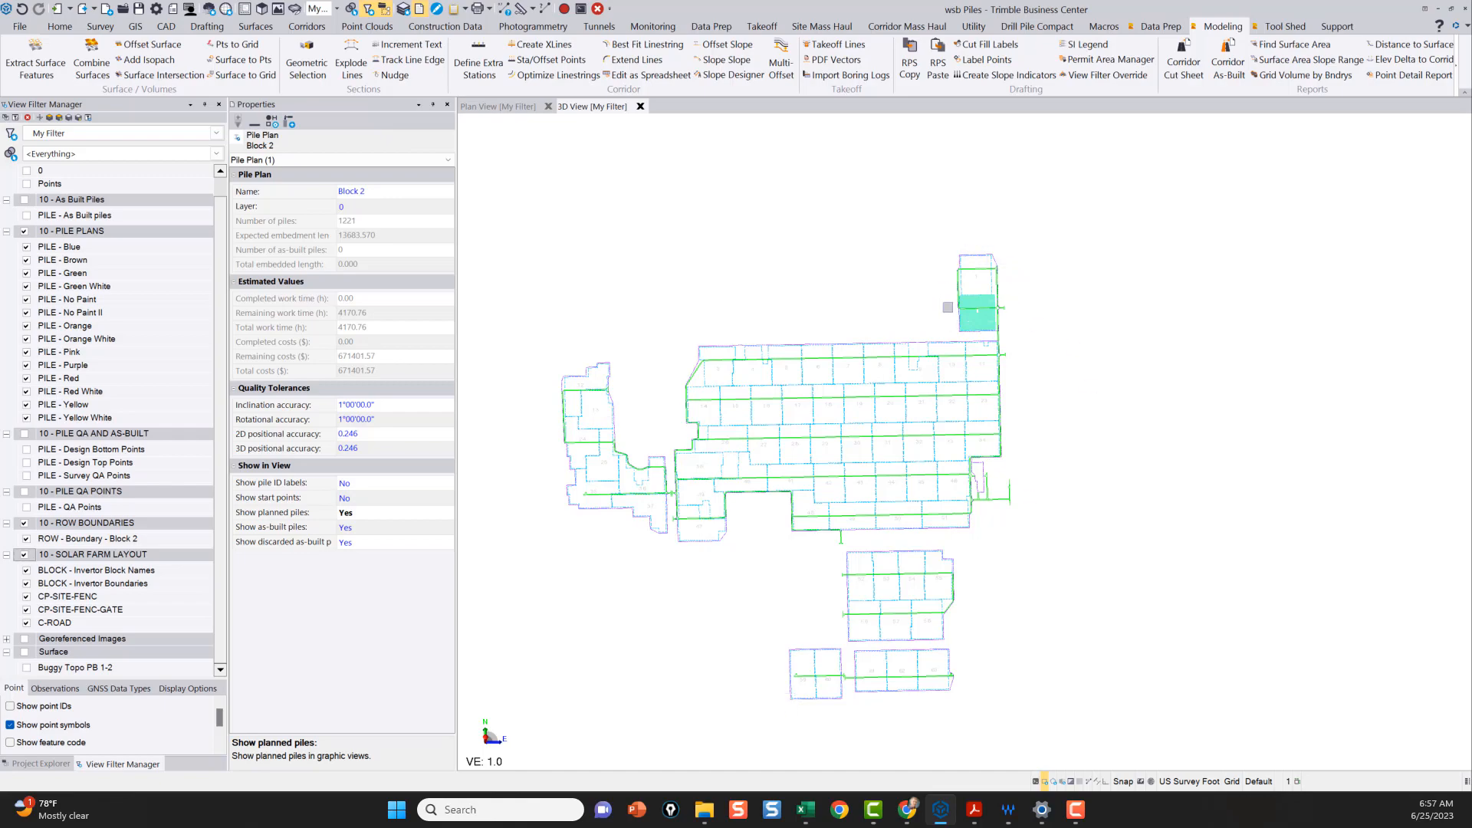
Step: Examine the individual pile rows at the south end of Block 2 from above, then the block's location within the full site
scroll(950, 320, up, 10)
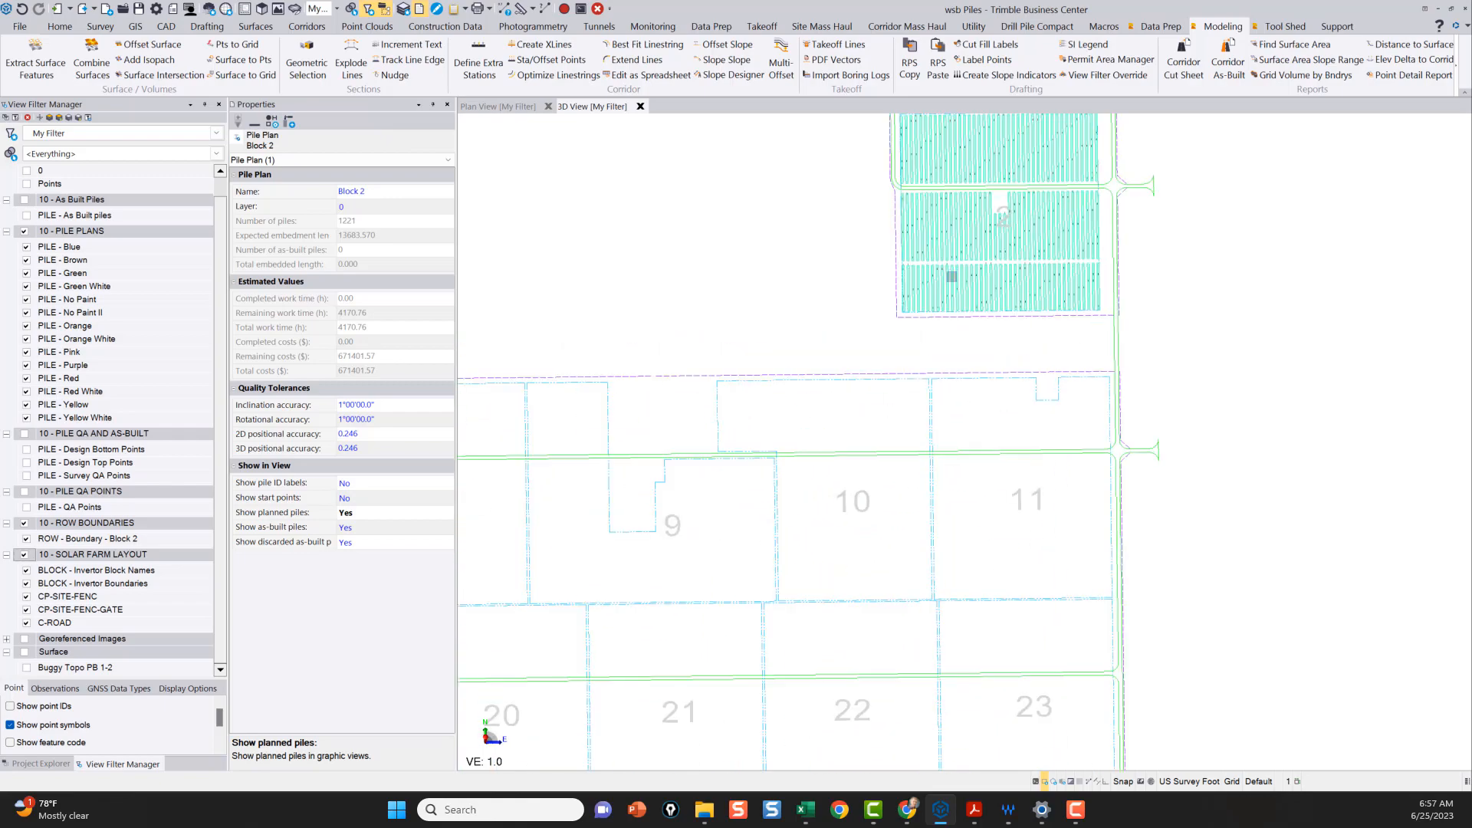
scroll(775, 473, up, 10)
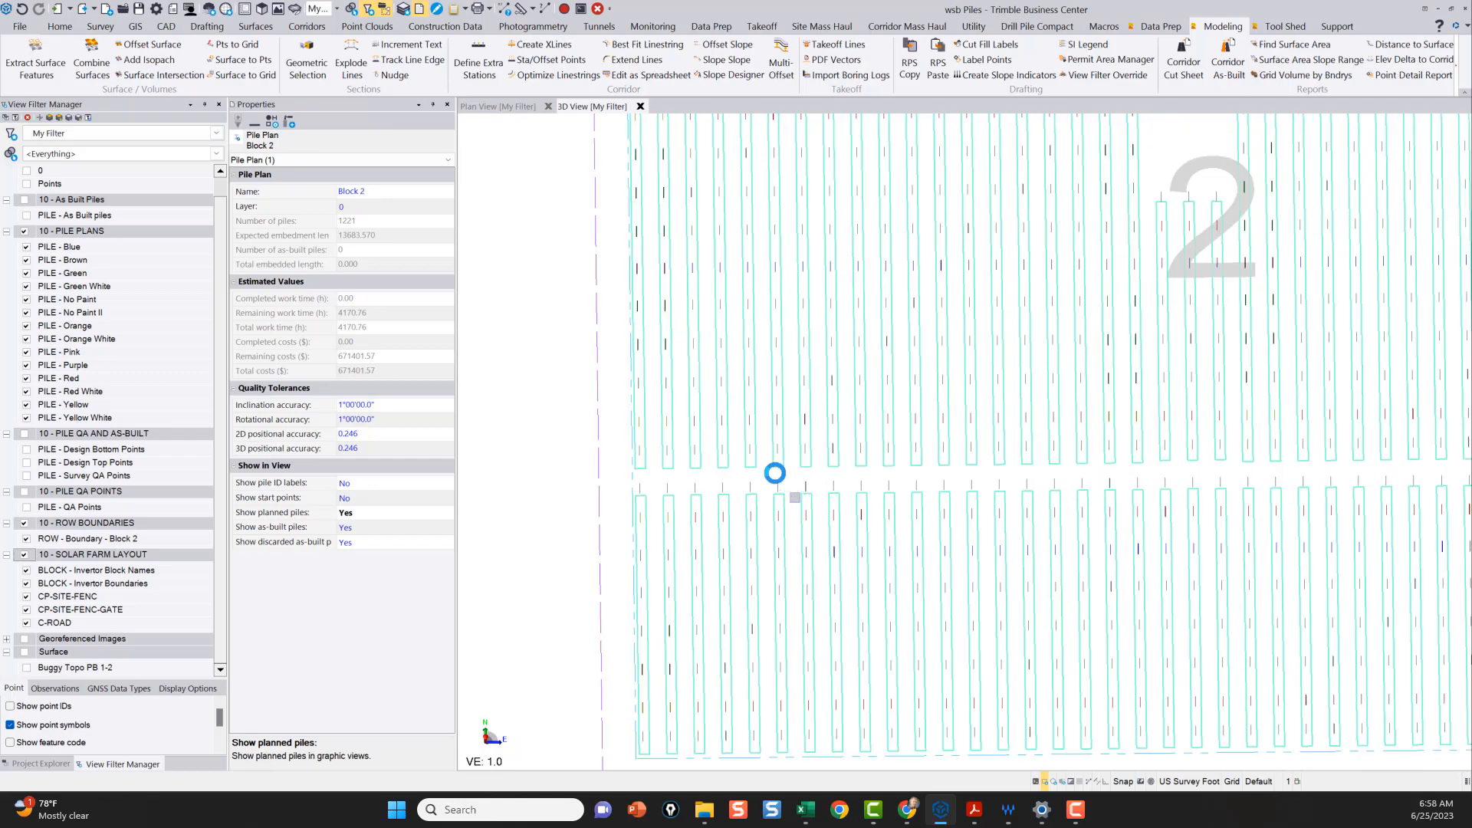
scroll(669, 455, down, 10)
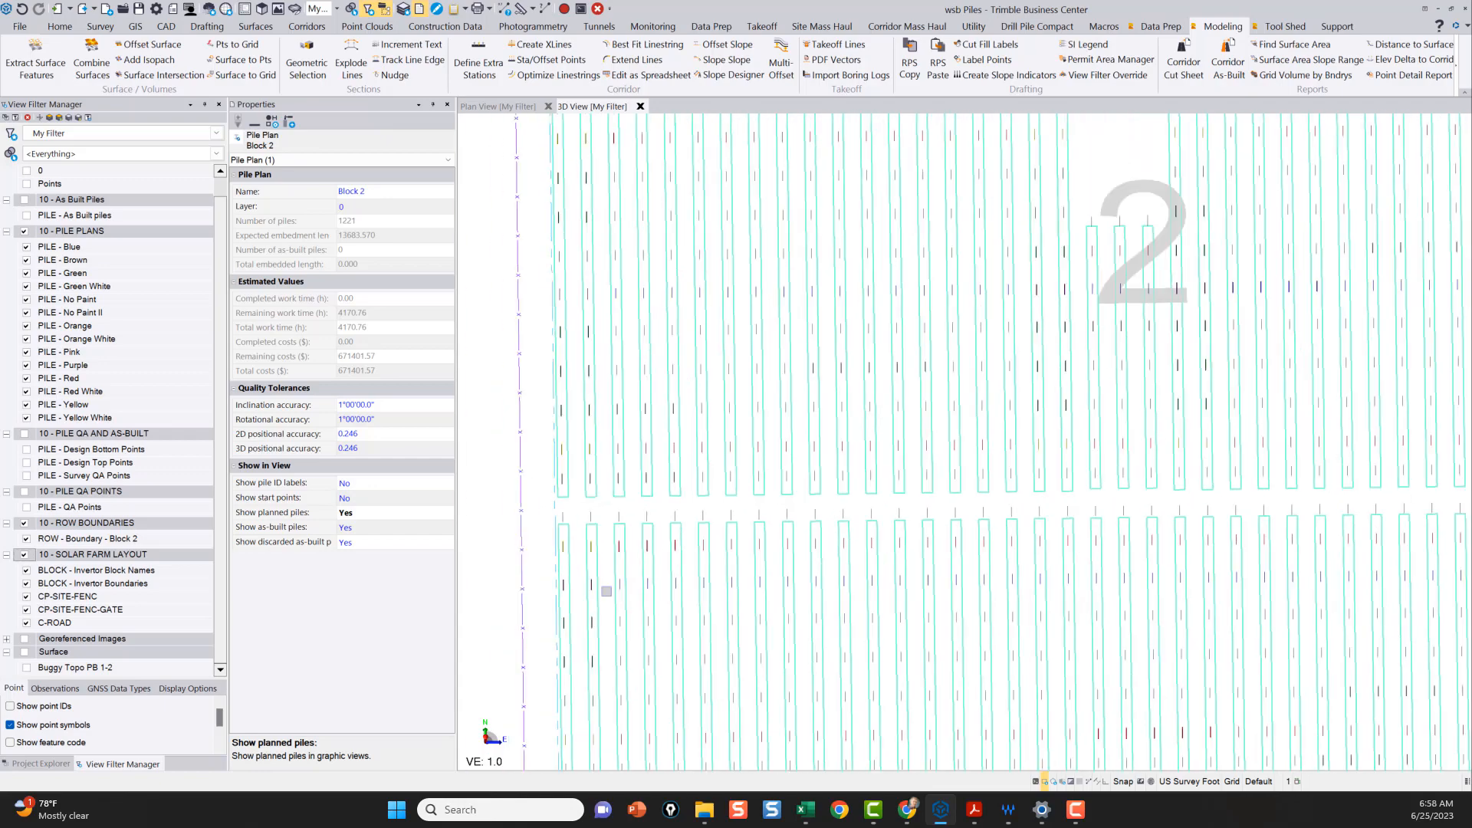
scroll(601, 596, down, 3)
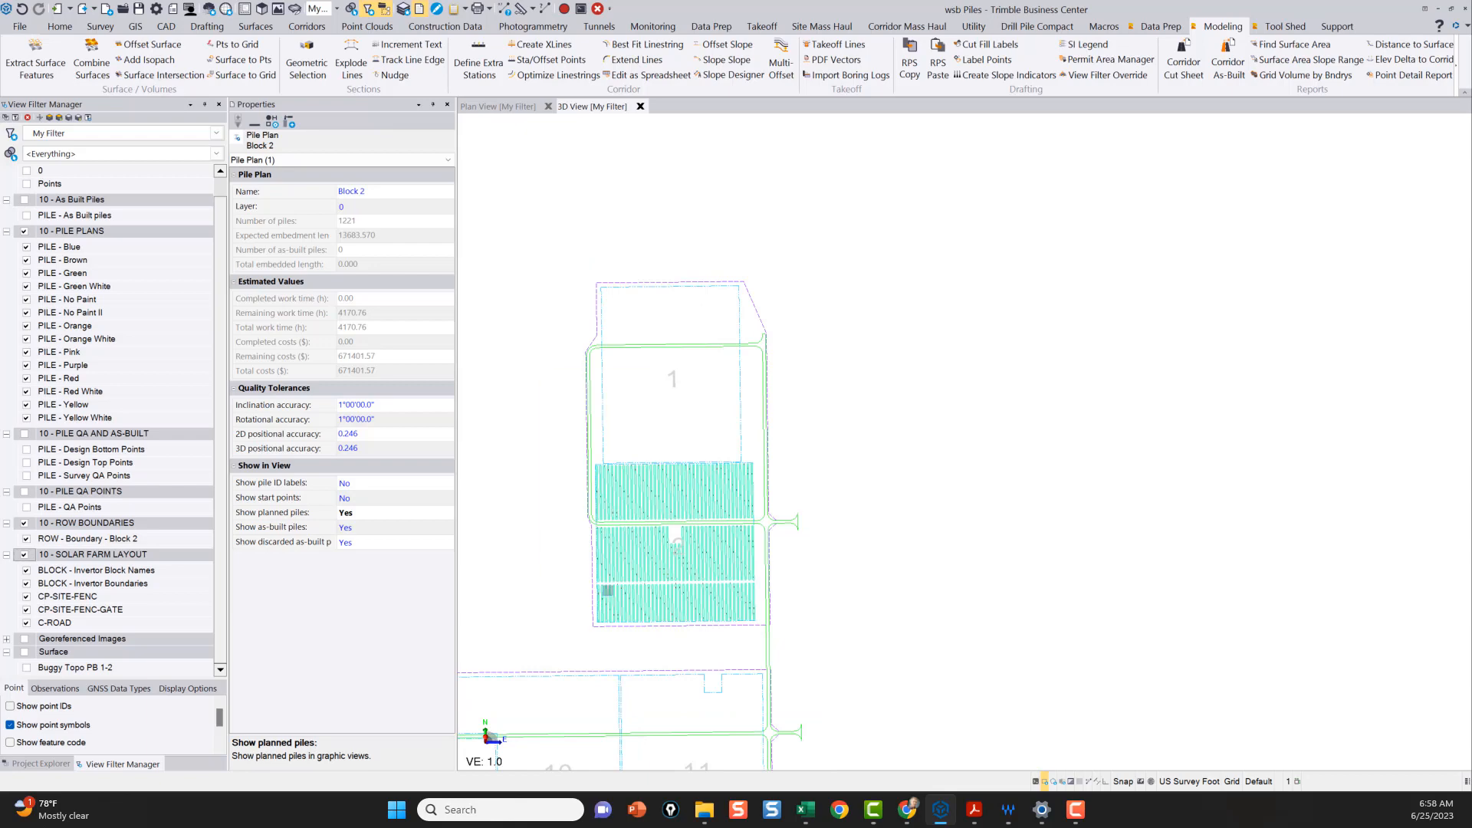
scroll(633, 602, down, 2)
middle_drag(638, 604, 906, 410)
scroll(896, 418, down, 5)
scroll(832, 502, down, 2)
middle_drag(830, 500, 936, 337)
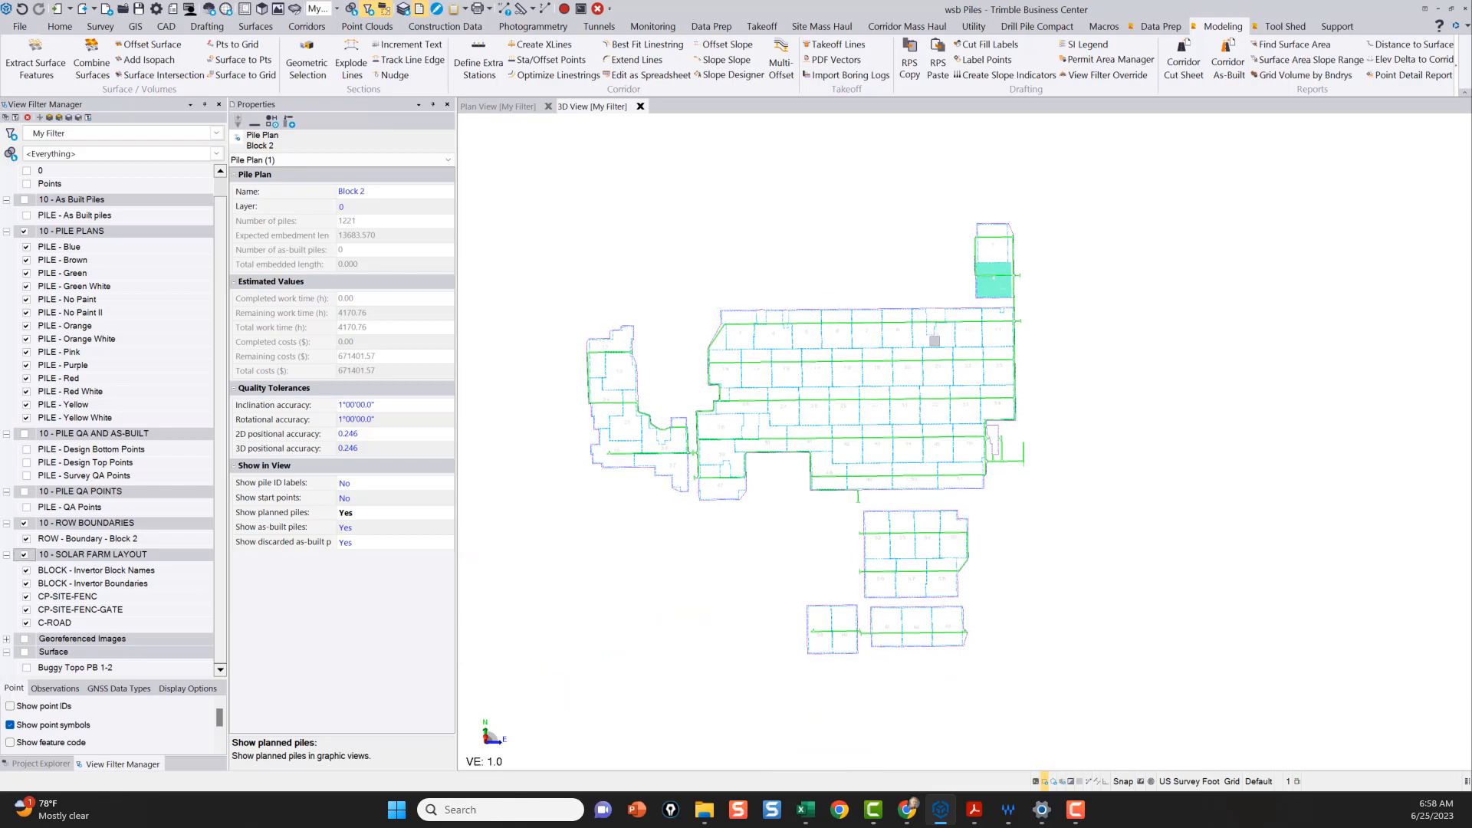